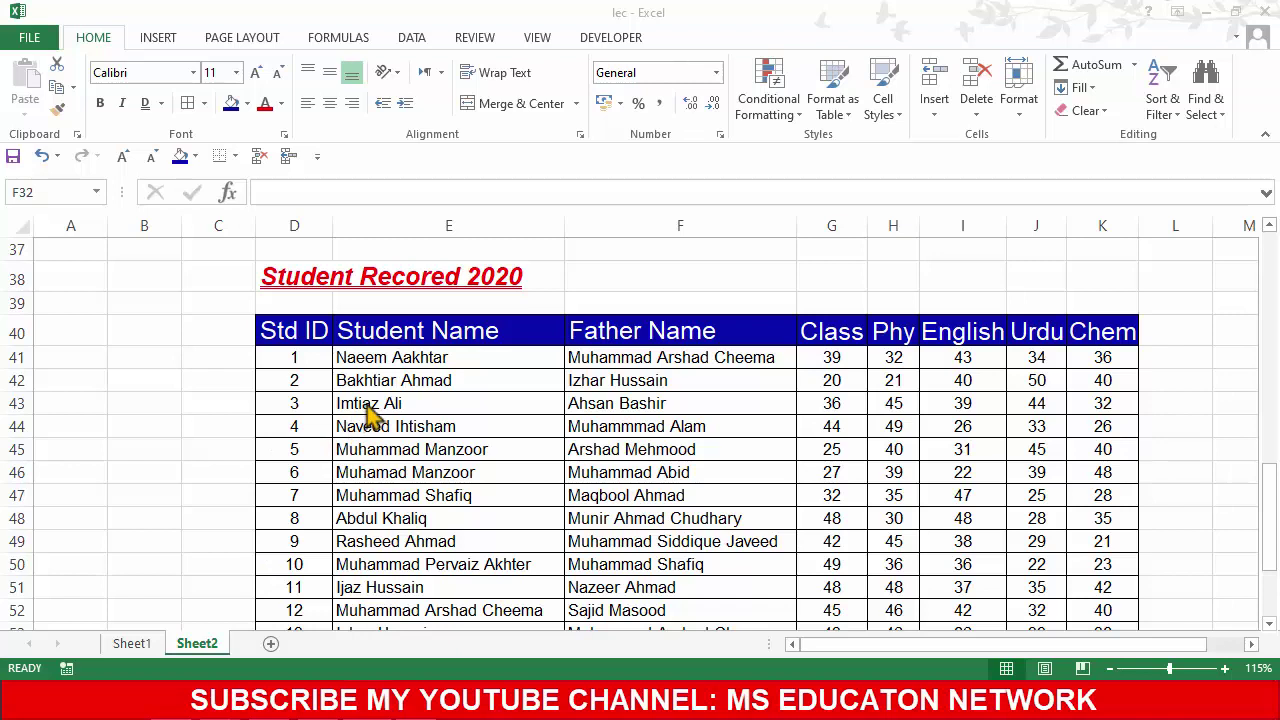
# Step: Browse the number format list and close it without changing anything
pyautogui.click(1084, 340)
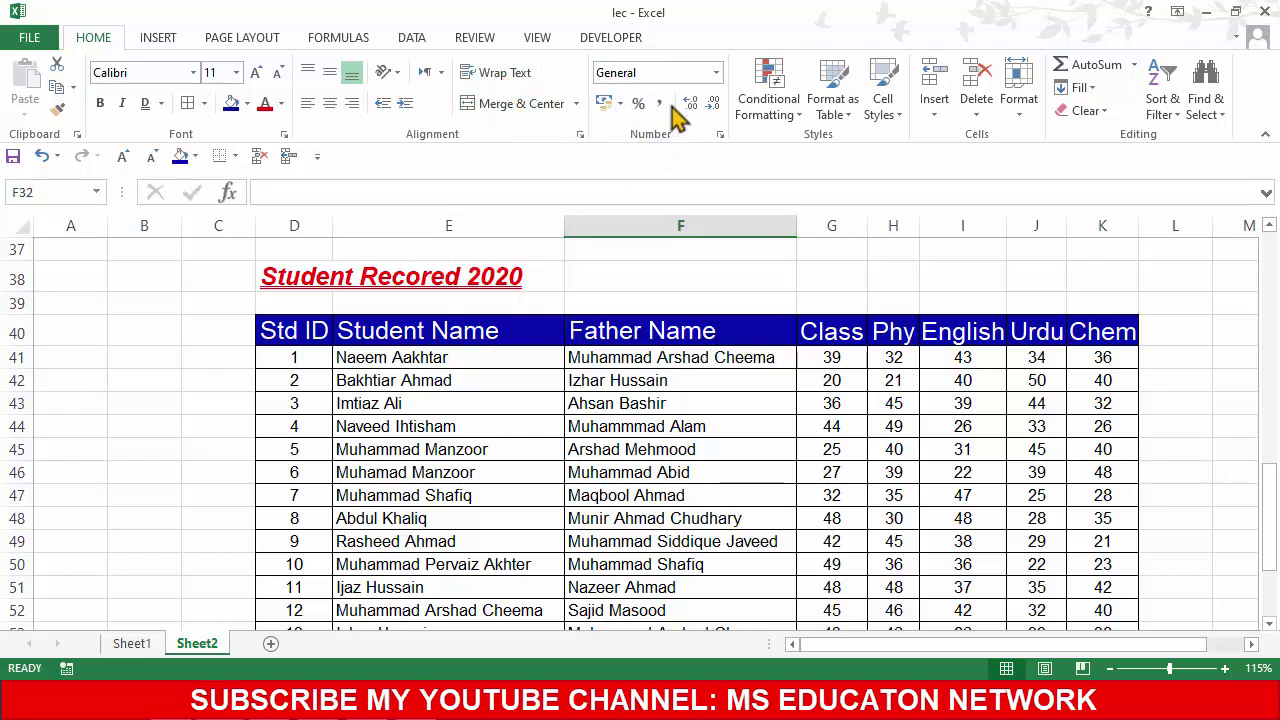
pyautogui.click(716, 72)
pyautogui.scroll(-1, 773, 142)
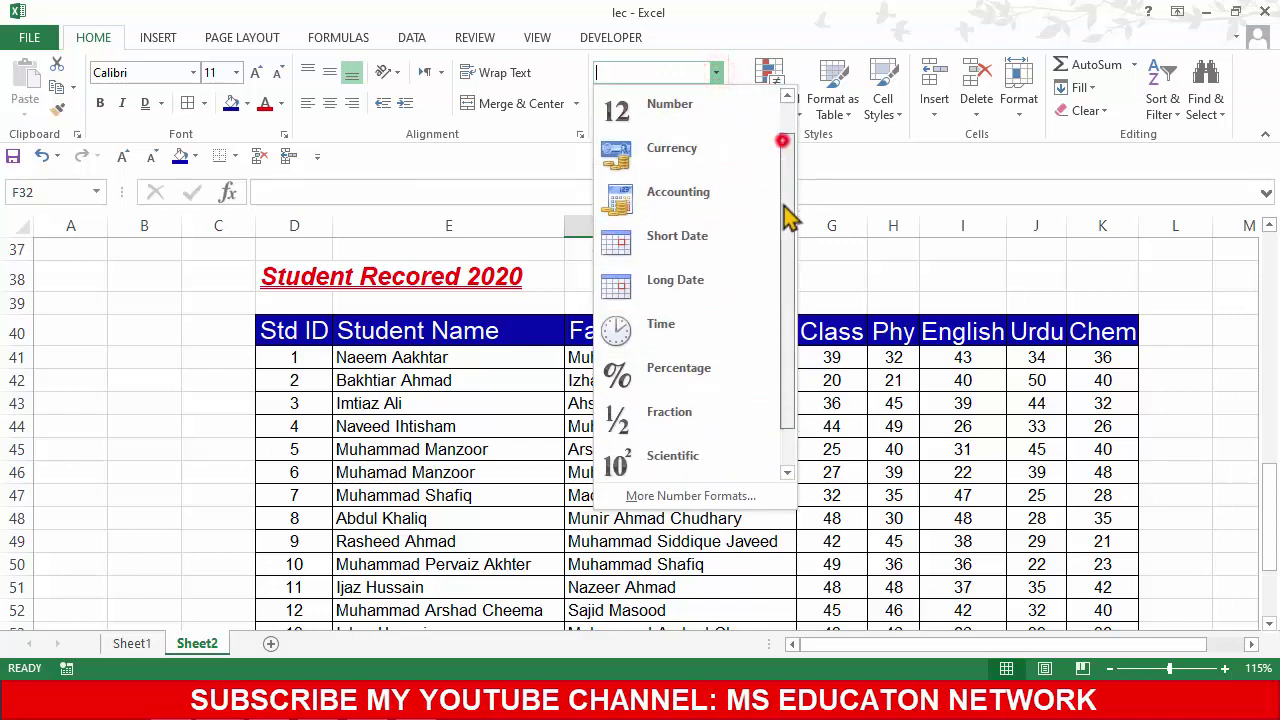
pyautogui.scroll(1, 786, 200)
pyautogui.scroll(-1, 777, 134)
pyautogui.scroll(-1, 800, 170)
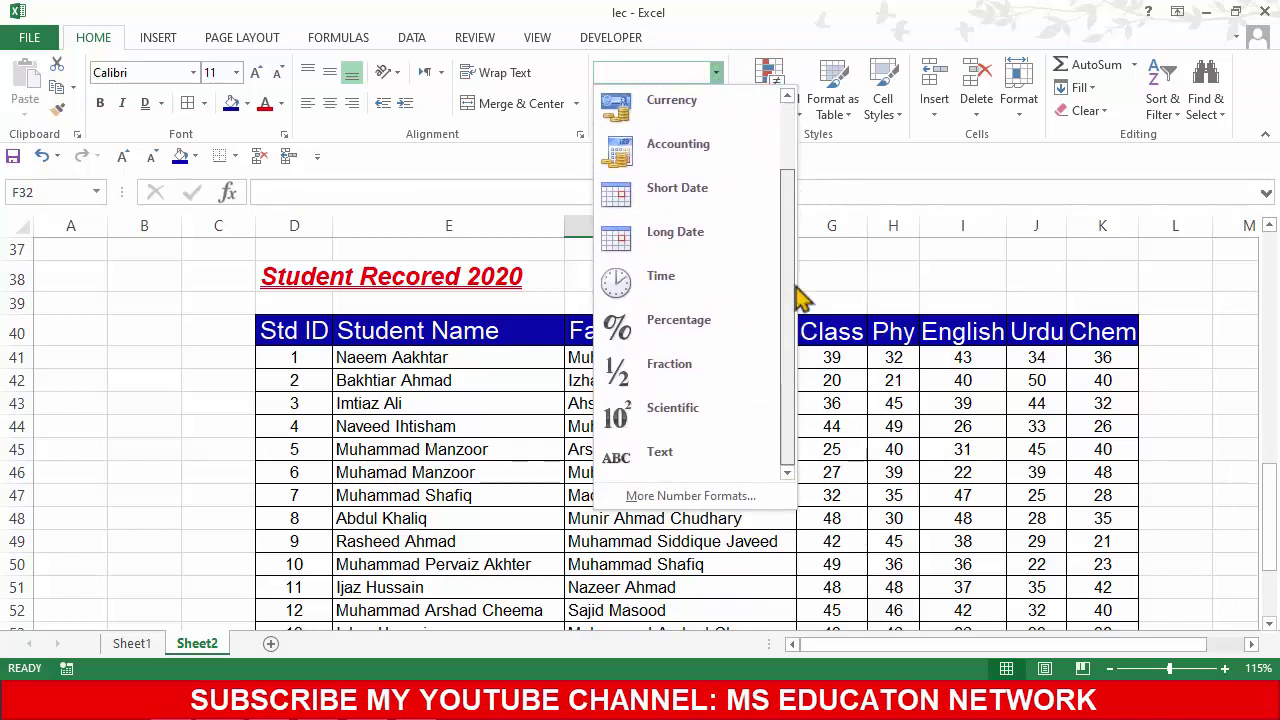
pyautogui.scroll(2, 804, 230)
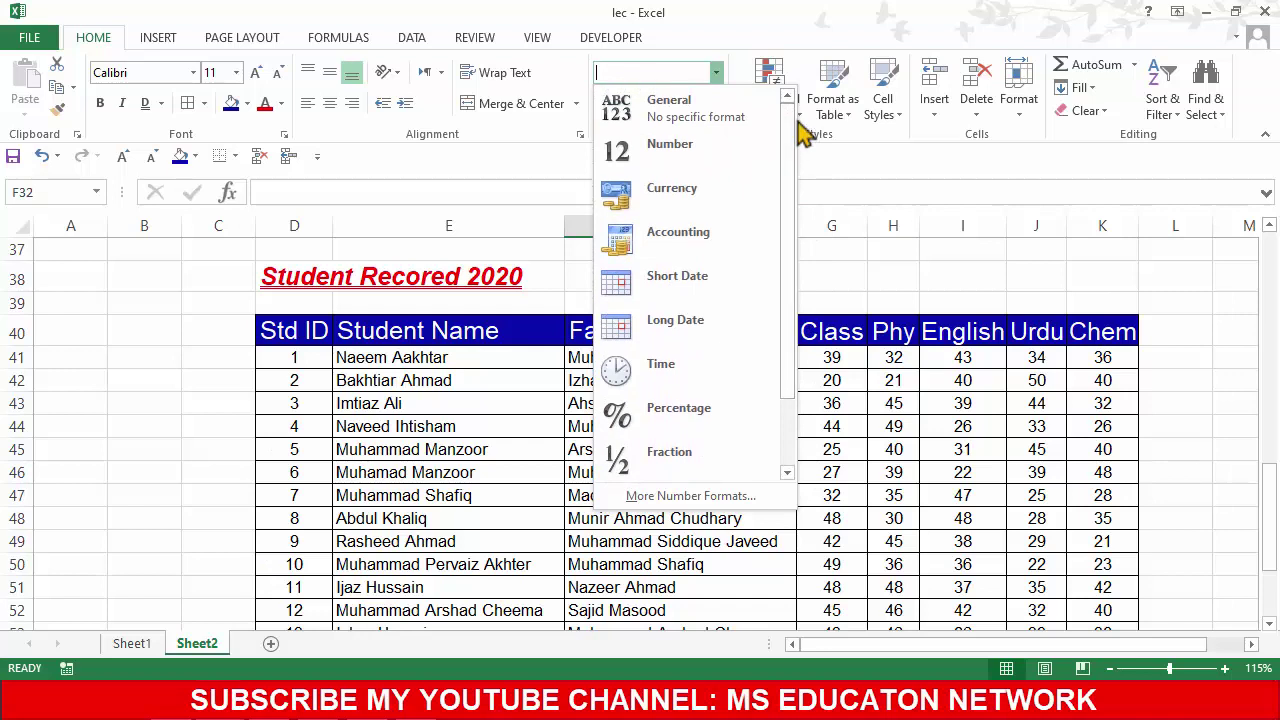
pyautogui.click(808, 158)
pyautogui.click(951, 405)
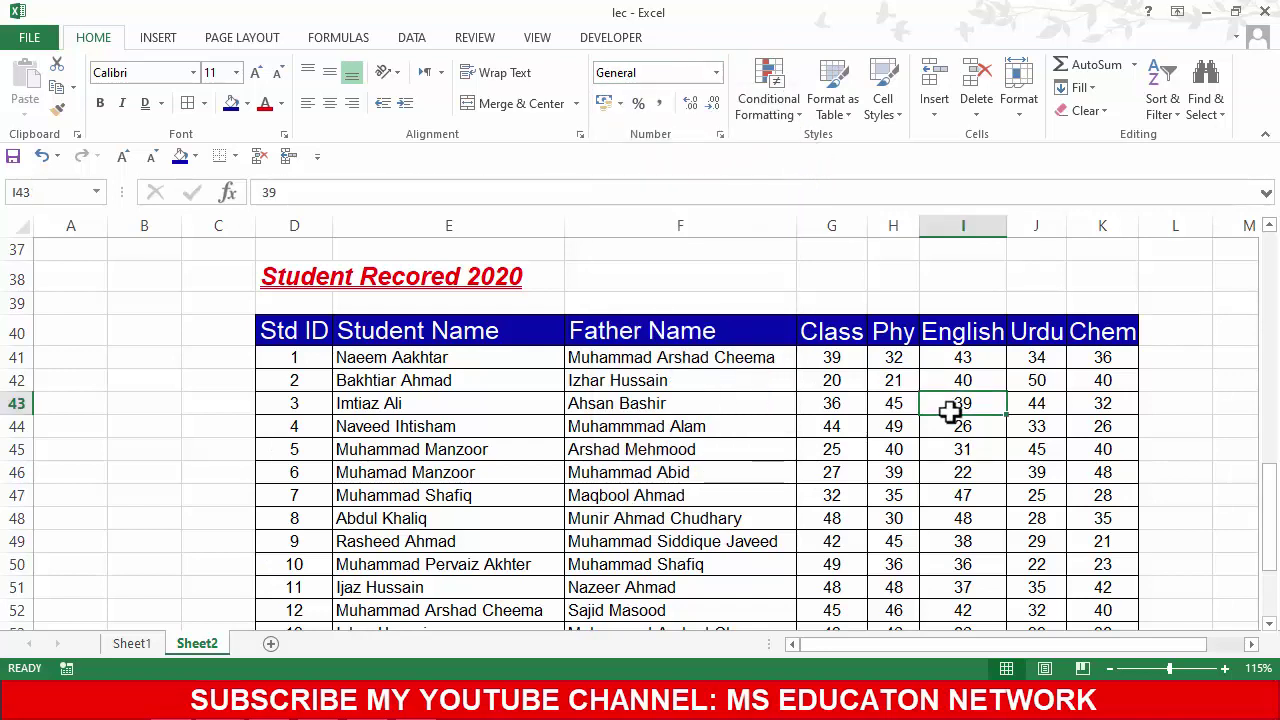
pyautogui.scroll(1, 955, 420)
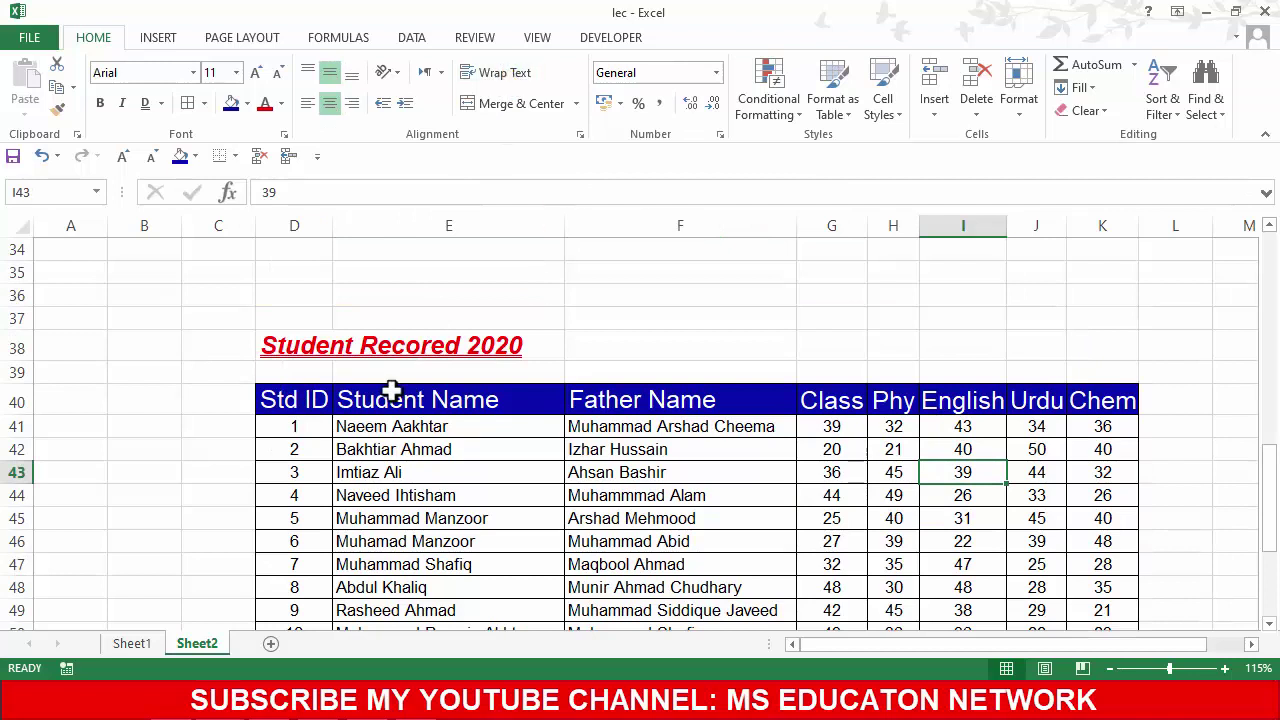
# Step: Copy the Student Recored 2020 title from D38 into N38
pyautogui.click(310, 342)
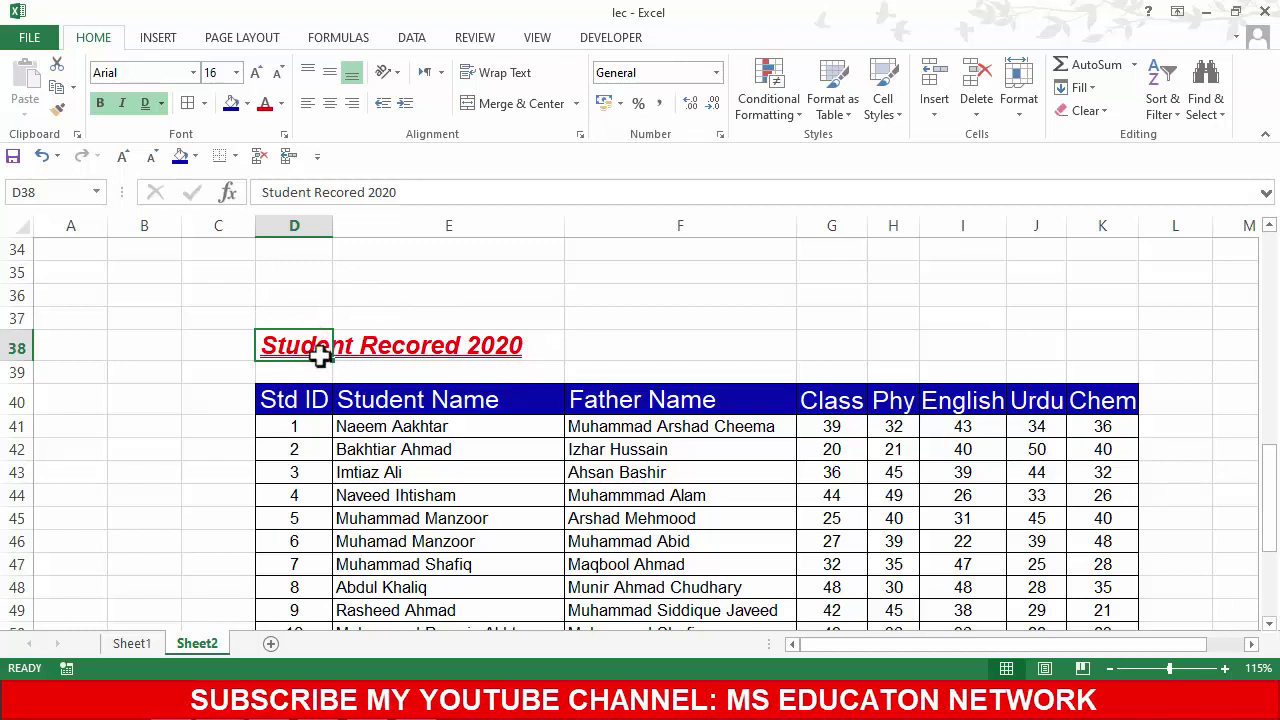
pyautogui.hotkey('ctrl', 'c')
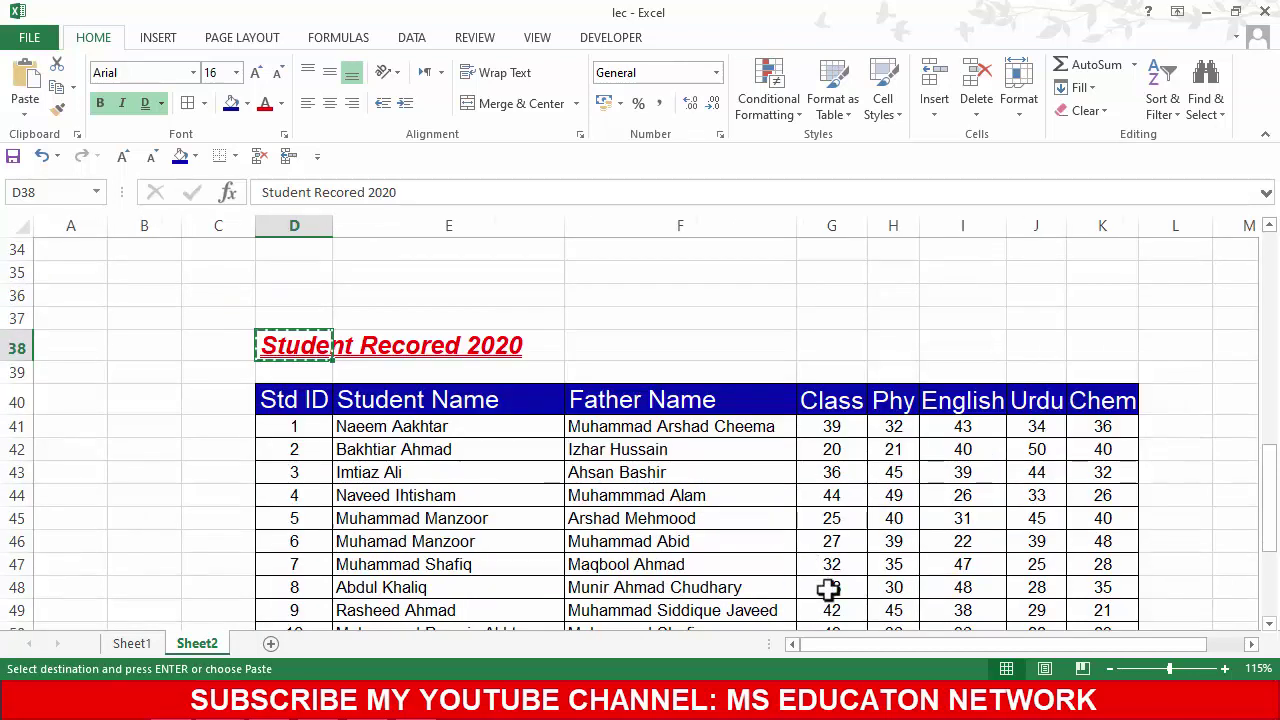
pyautogui.moveTo(843, 645); pyautogui.dragTo(880, 645)
pyautogui.click(1111, 398)
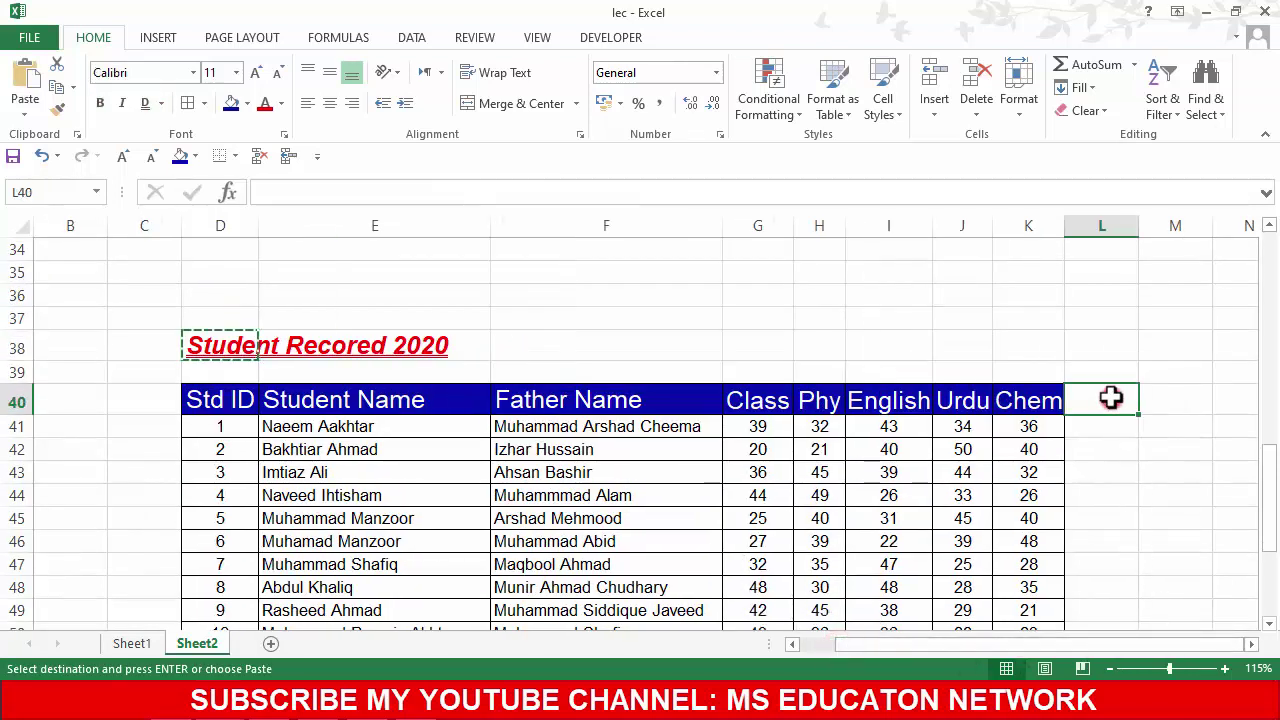
pyautogui.press('Right')
pyautogui.press('Right')
pyautogui.press('Right')
pyautogui.press('Right')
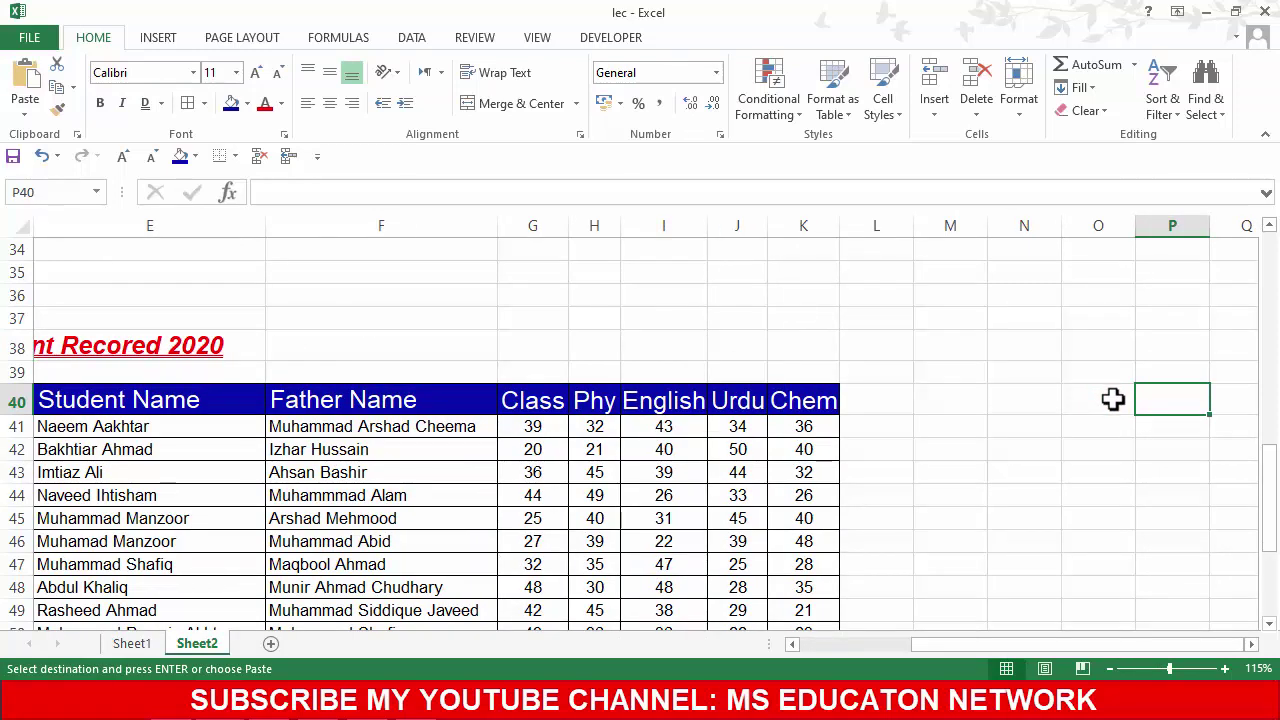
pyautogui.click(1045, 350)
pyautogui.hotkey('ctrl', 'v')
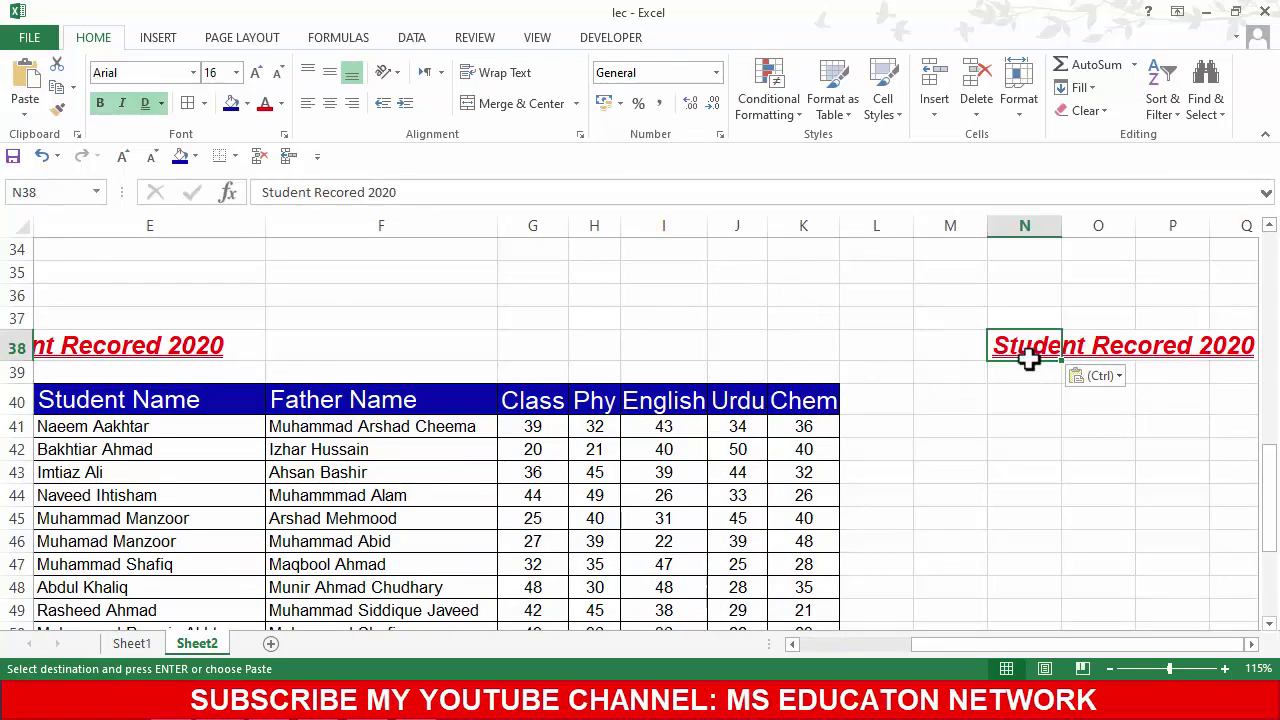
pyautogui.click(1025, 381)
pyautogui.click(1023, 443)
pyautogui.click(1020, 350)
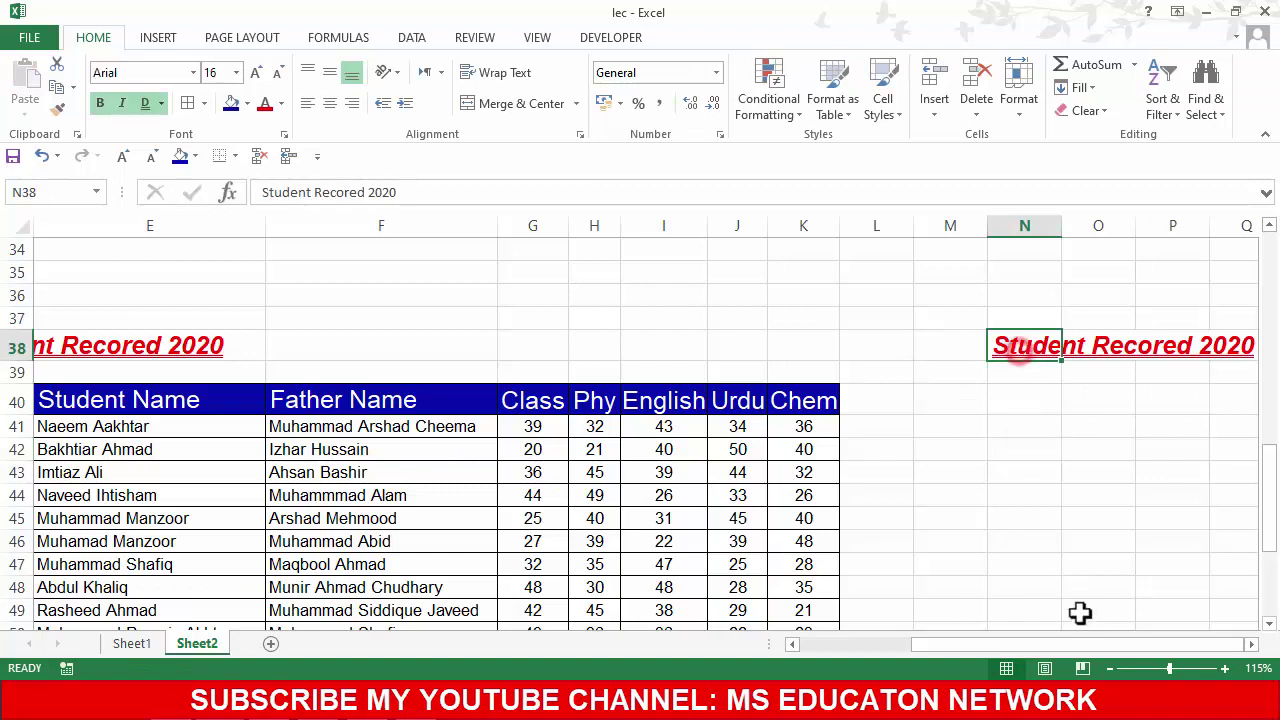
pyautogui.moveTo(1065, 645); pyautogui.dragTo(1070, 655)
# Step: Enter 'Exam Data' in O38 and widen column N
pyautogui.click(1105, 355)
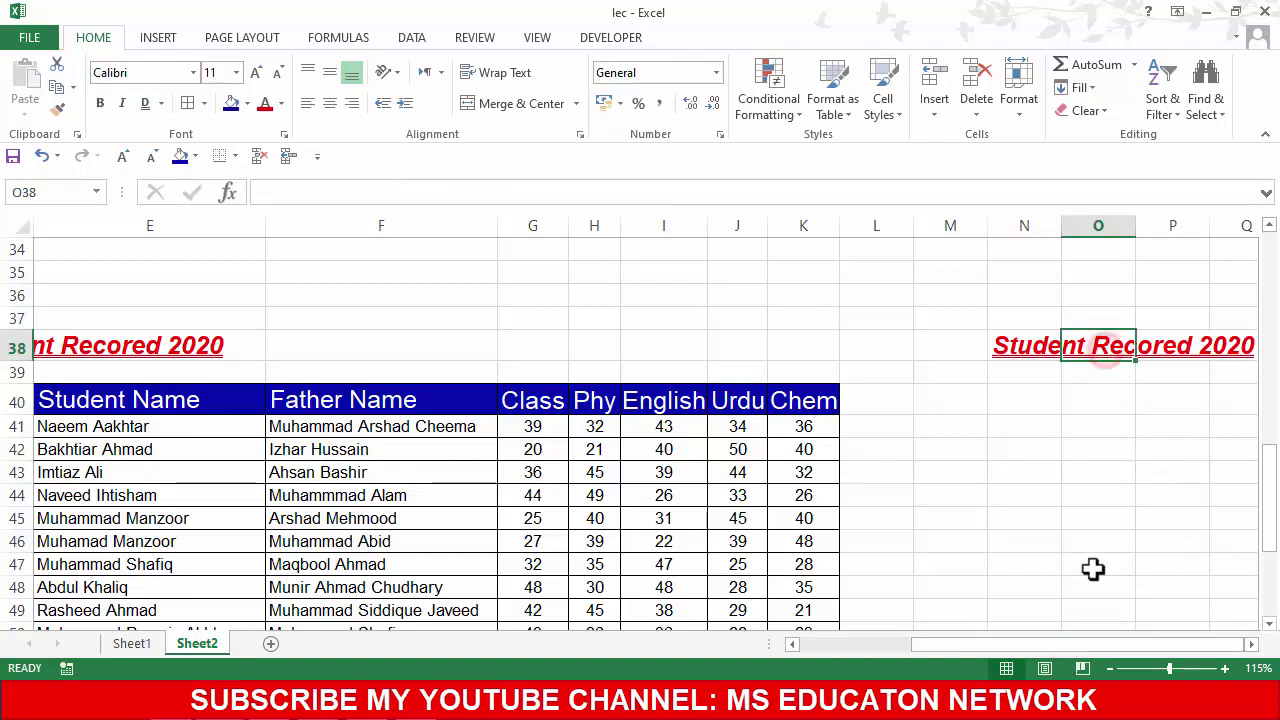
pyautogui.write('Ex')
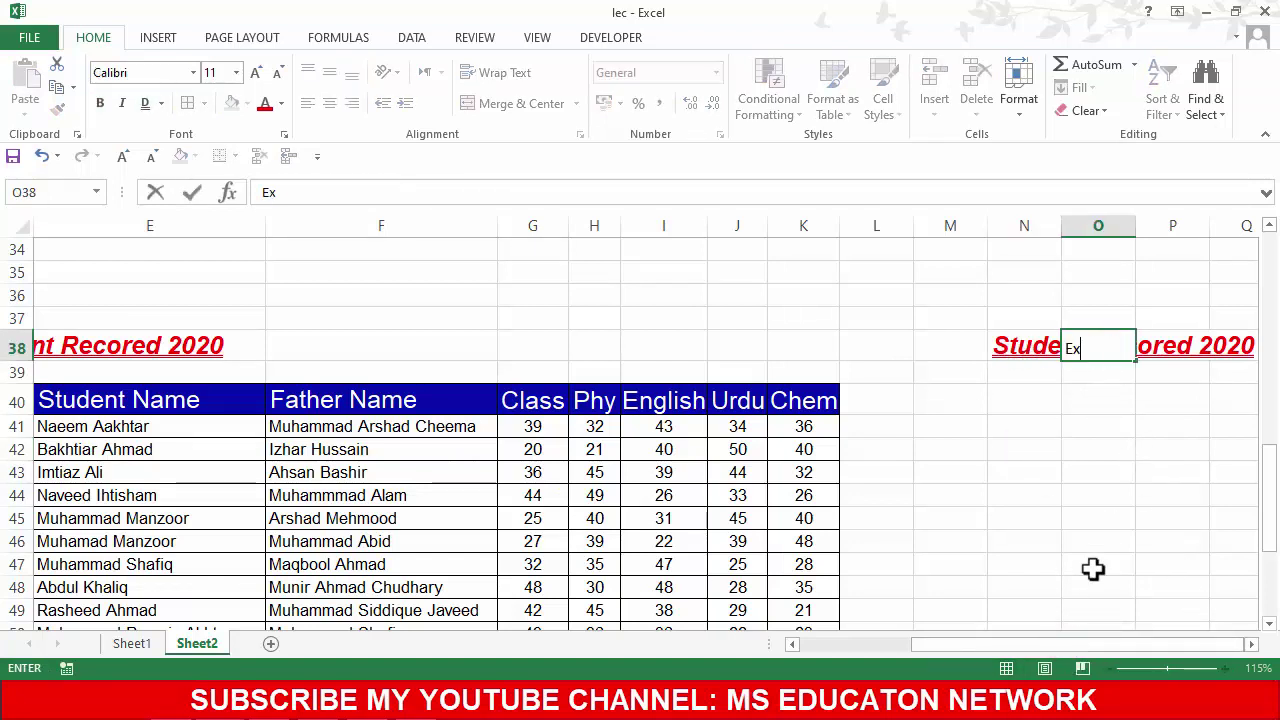
pyautogui.write('am Data')
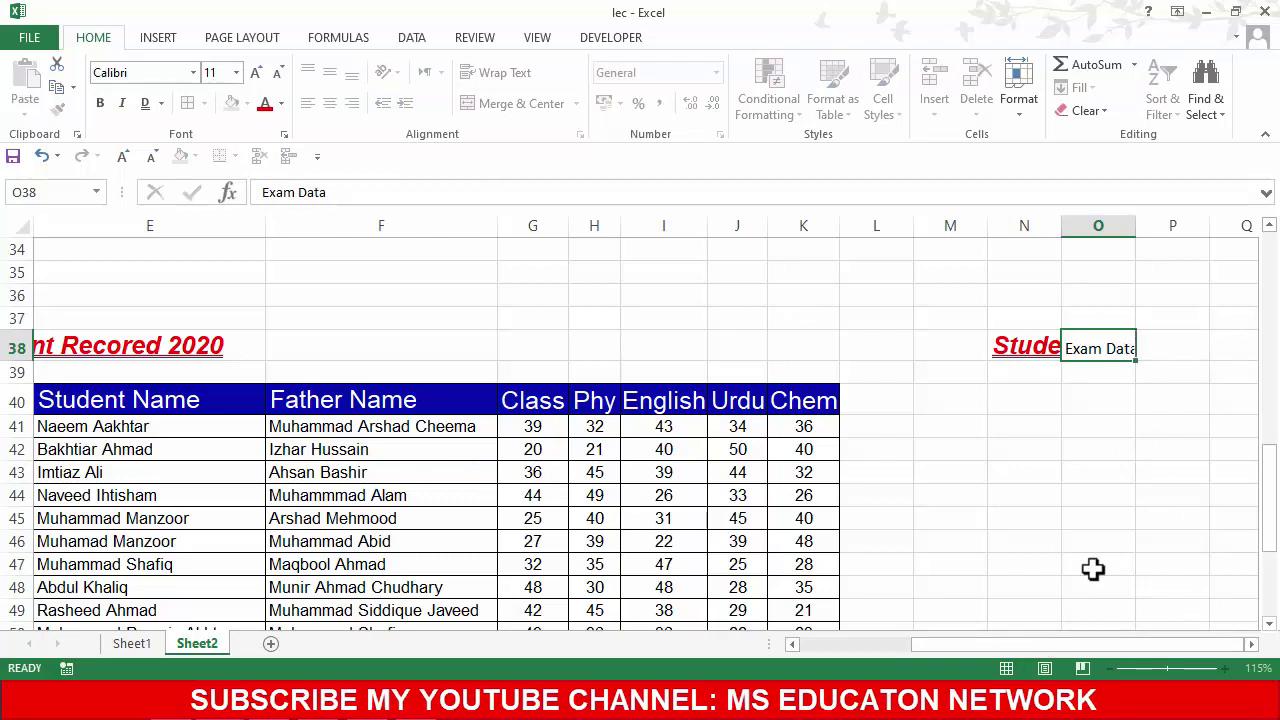
pyautogui.press('Return')
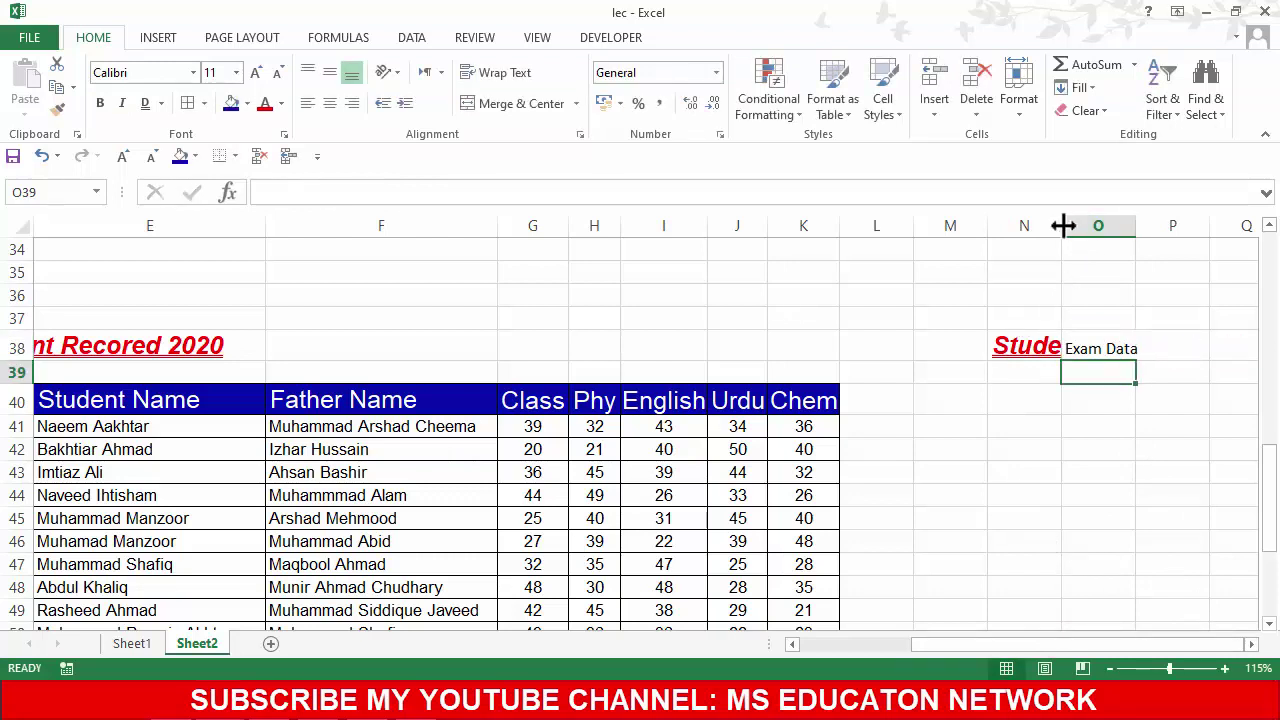
pyautogui.moveTo(1062, 226); pyautogui.dragTo(1096, 229)
pyautogui.click(1012, 470)
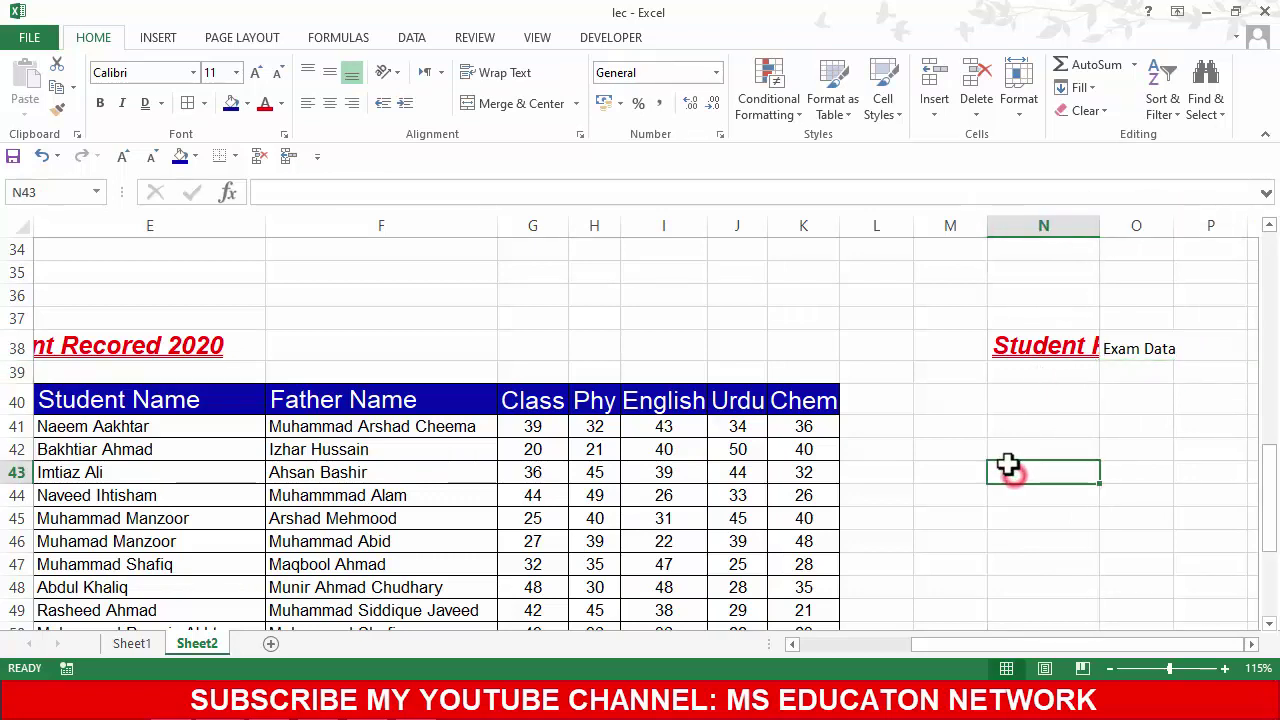
# Step: Give the Exam Data cell O38 a dark blue fill with white text
pyautogui.click(1053, 352)
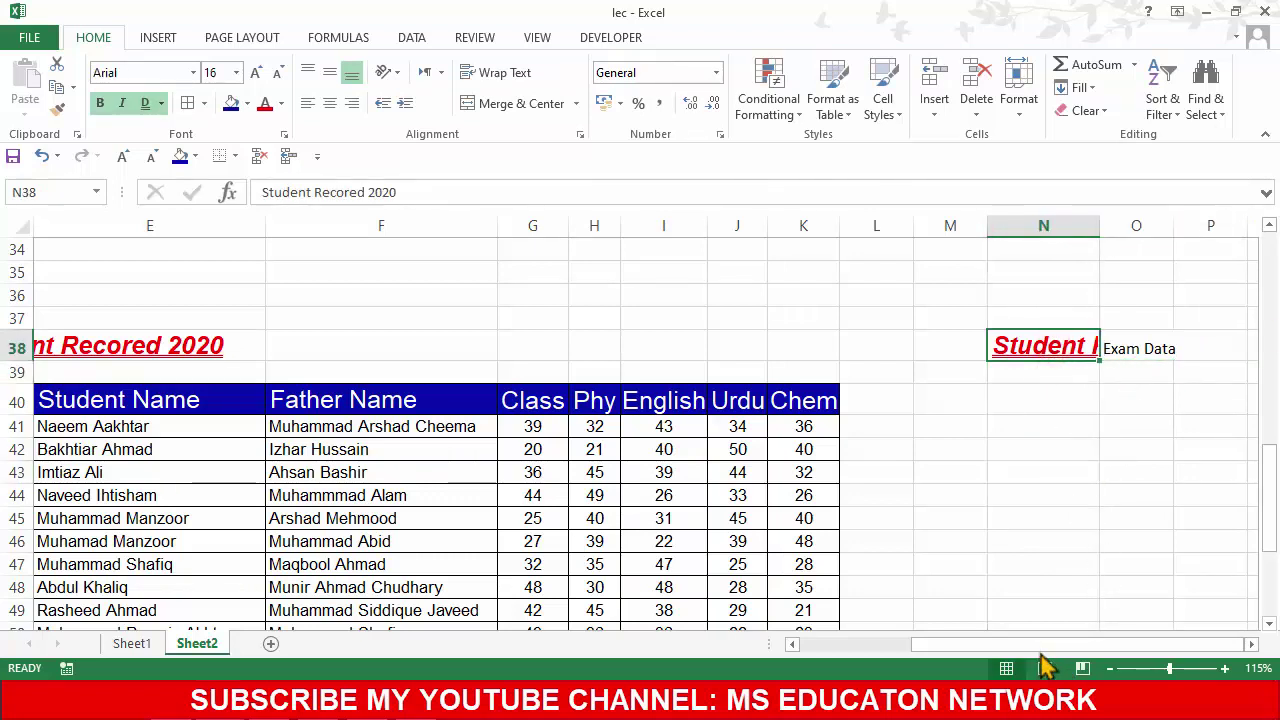
pyautogui.press('Right')
pyautogui.press('Right')
pyautogui.press('Right')
pyautogui.press('Right')
pyautogui.press('Right')
pyautogui.press('Right')
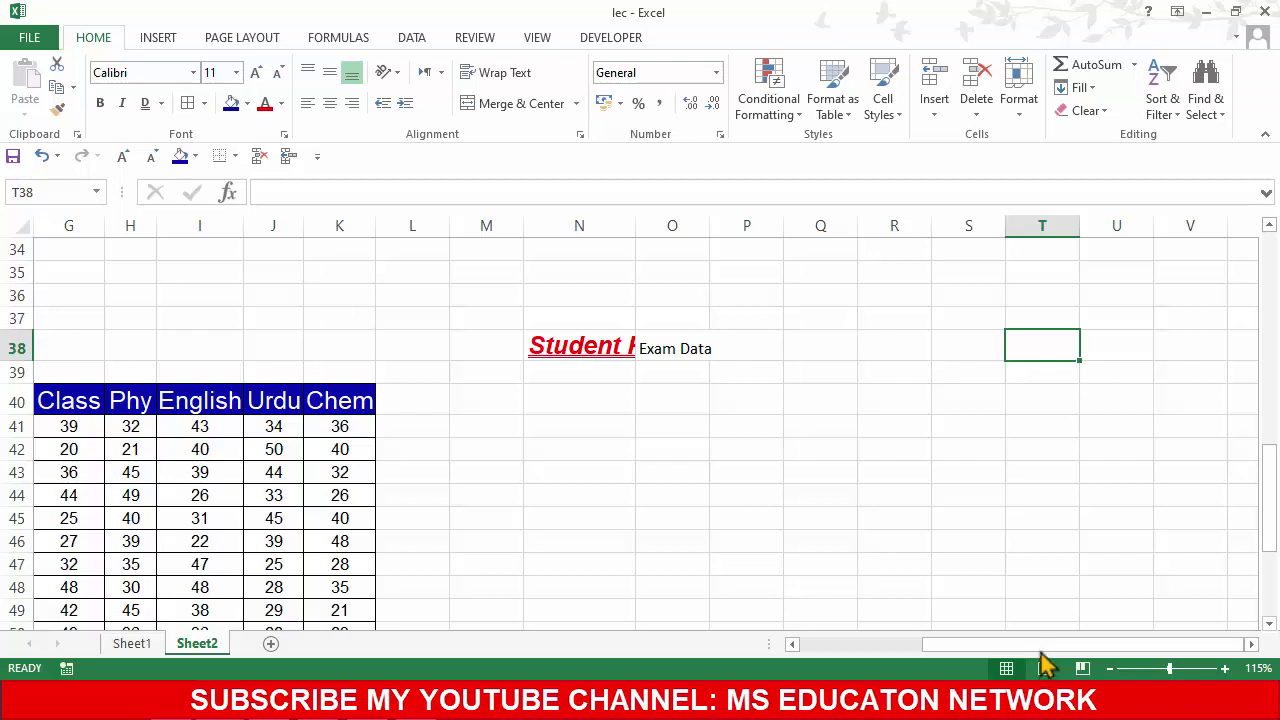
pyautogui.click(672, 350)
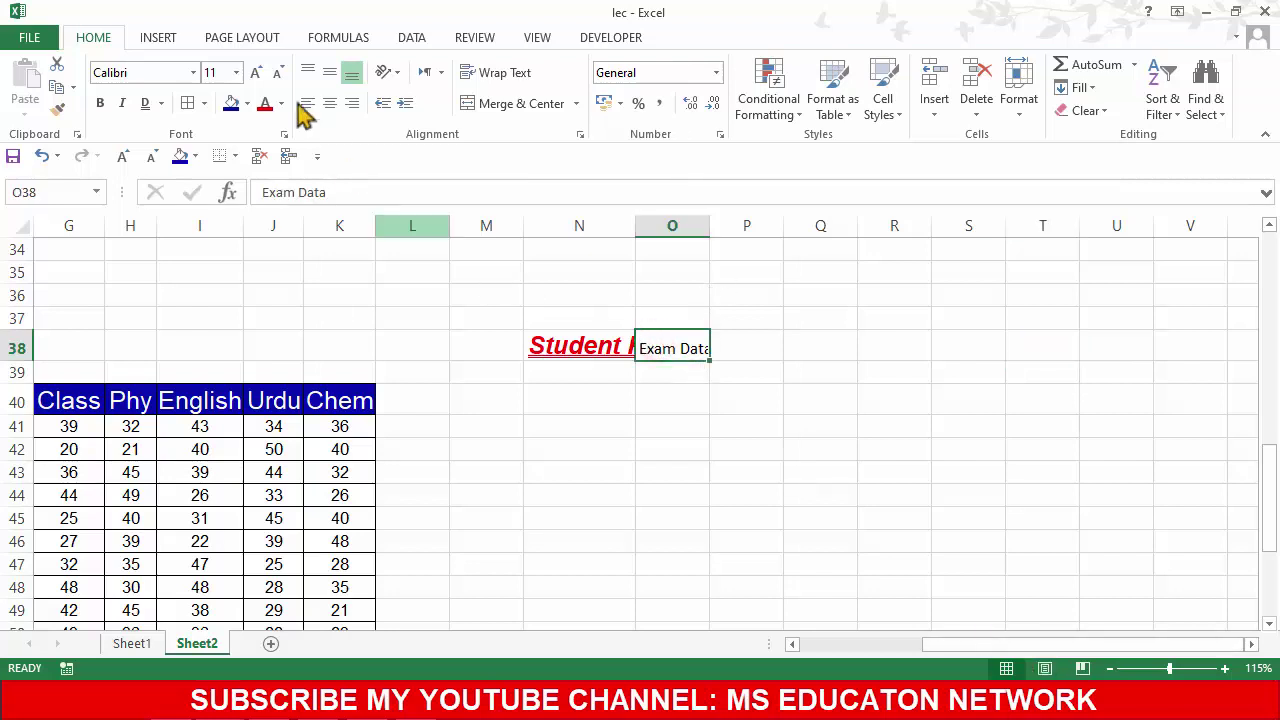
pyautogui.click(247, 103)
pyautogui.click(247, 103)
pyautogui.click(231, 103)
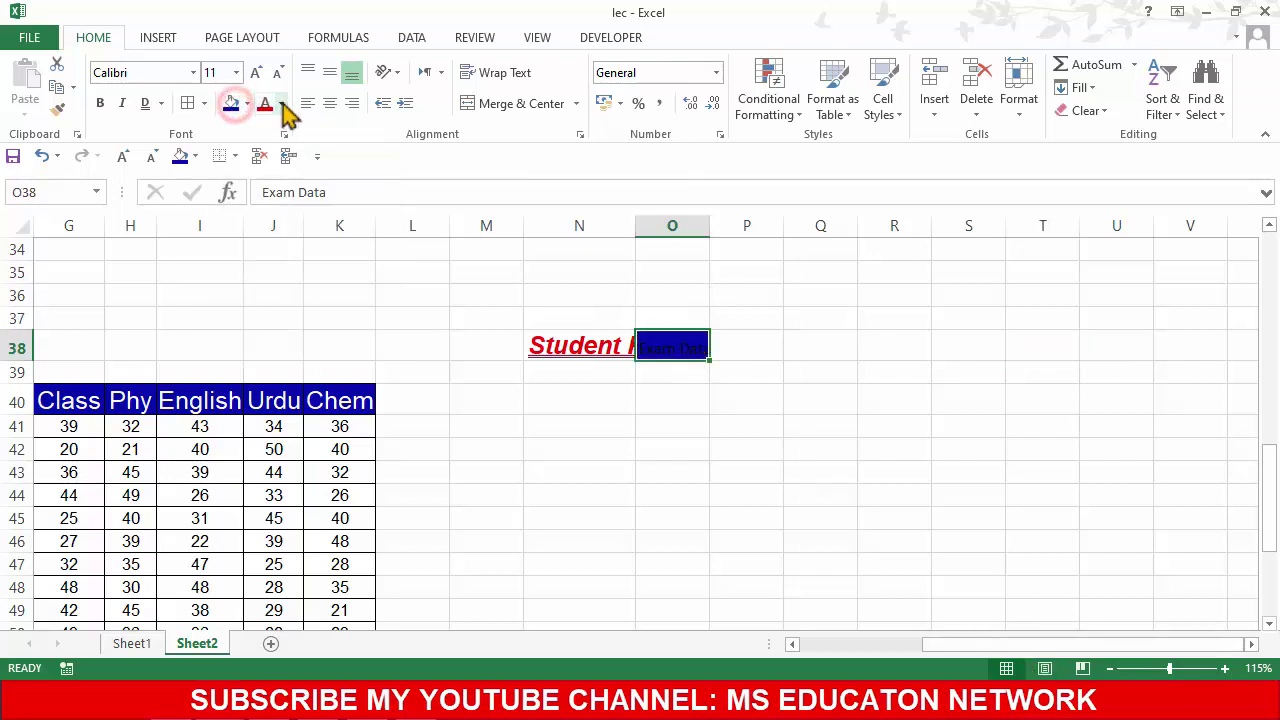
pyautogui.click(283, 103)
pyautogui.click(269, 172)
pyautogui.click(672, 383)
# Step: Apply dark blue fill and white text to the N38 title, then undo a column N widening
pyautogui.click(624, 340)
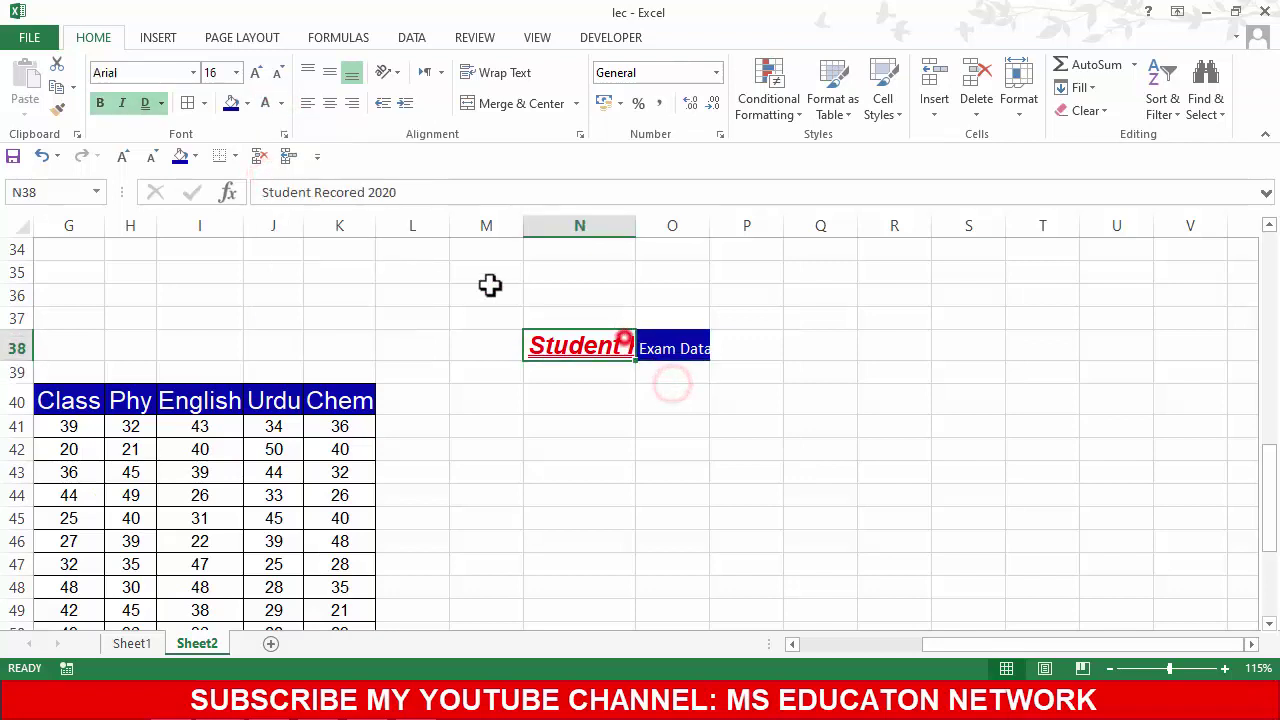
pyautogui.click(233, 103)
pyautogui.click(266, 103)
pyautogui.click(600, 432)
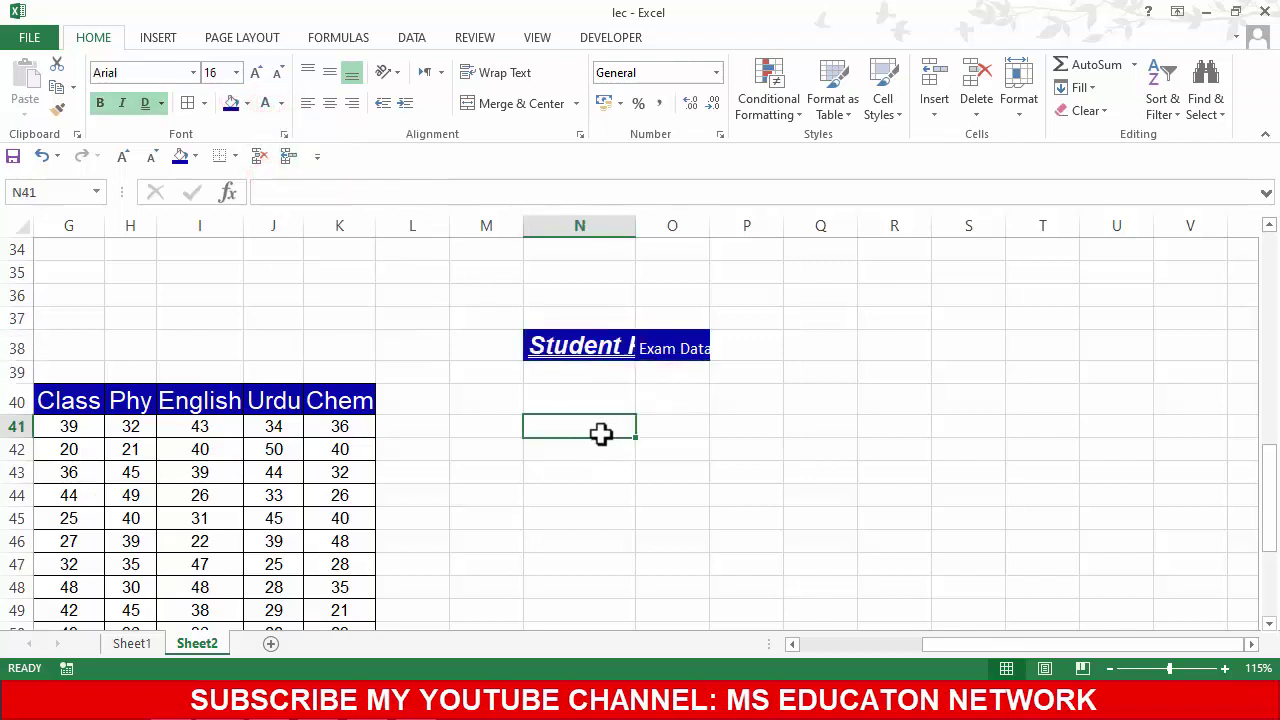
pyautogui.click(583, 463)
pyautogui.click(570, 346)
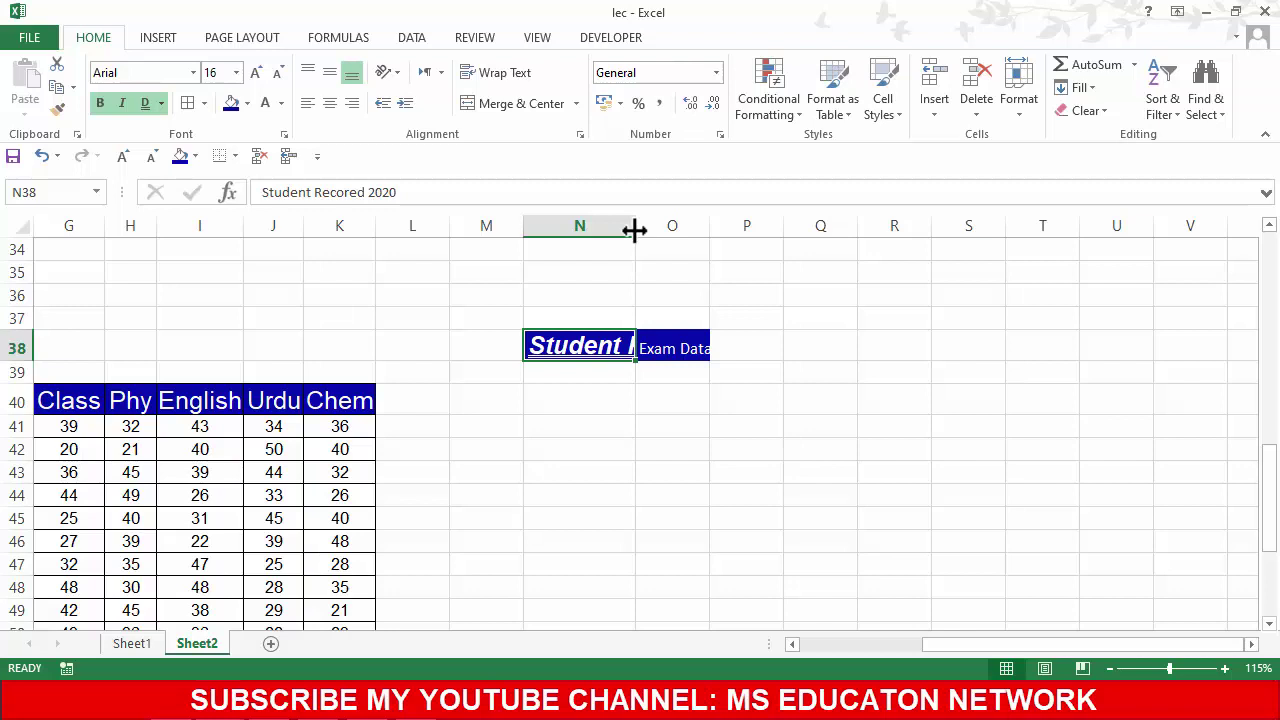
pyautogui.moveTo(635, 230); pyautogui.dragTo(898, 230)
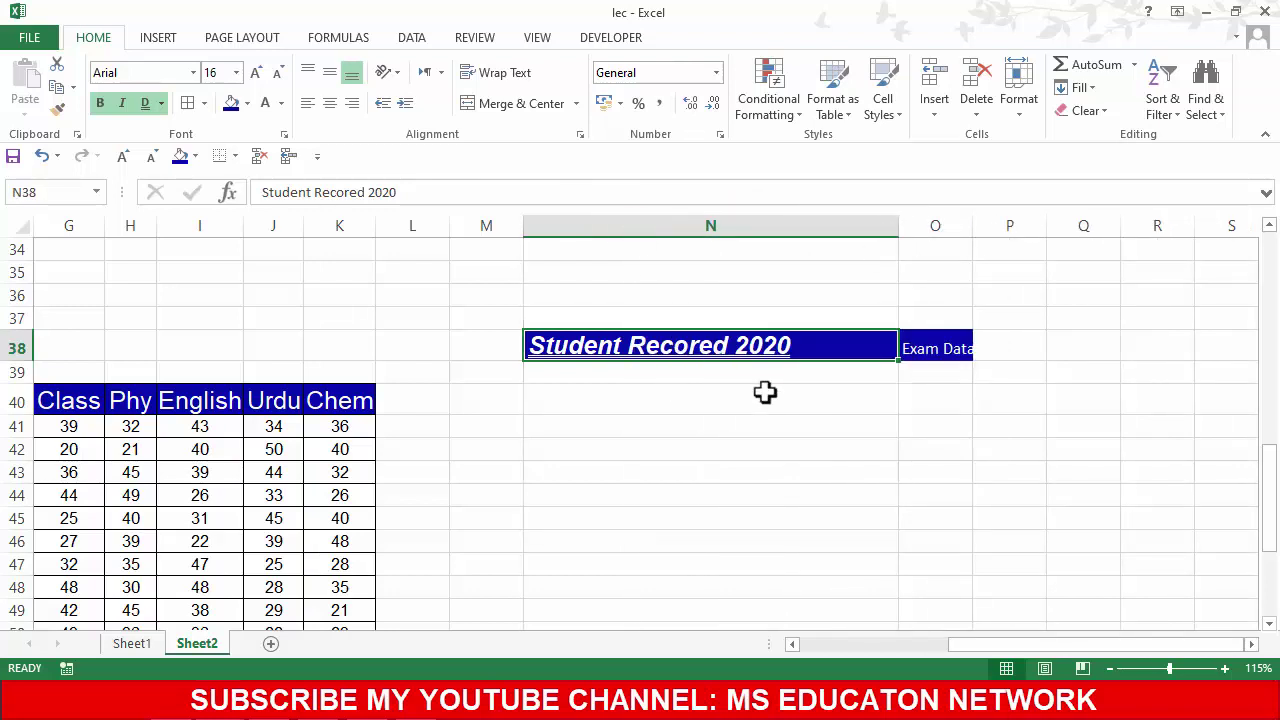
pyautogui.hotkey('ctrl', 'z')
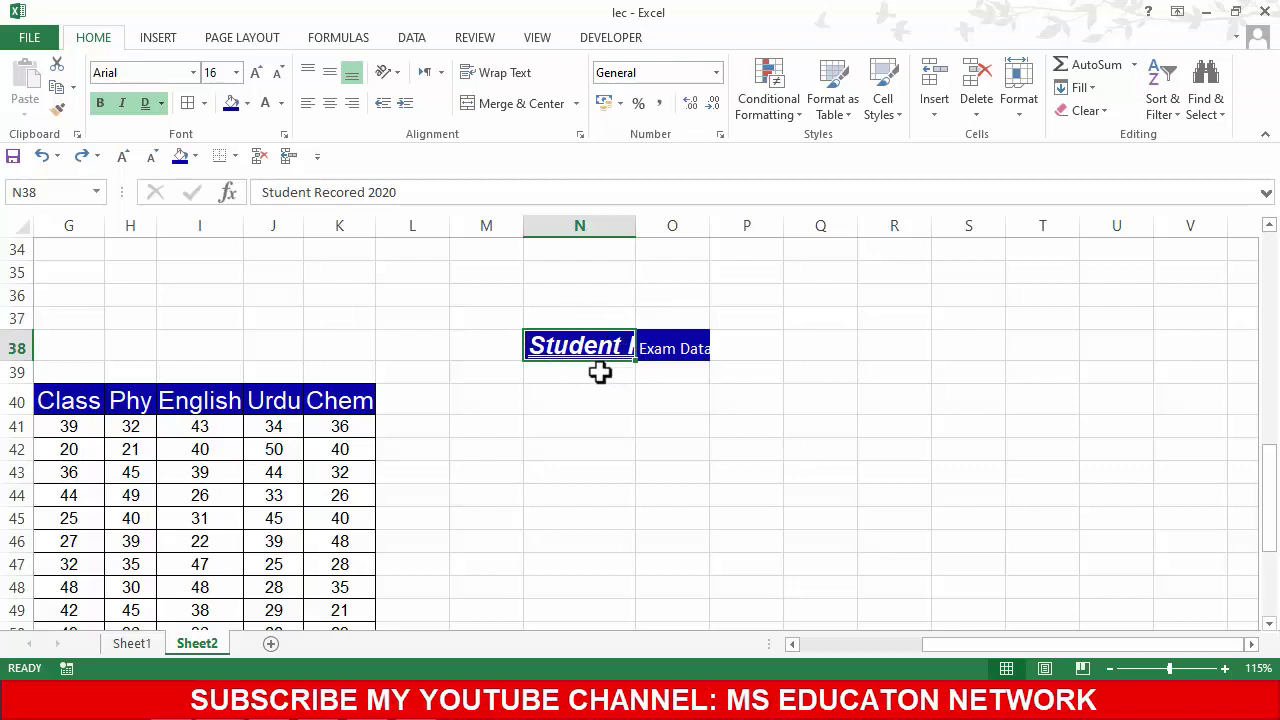
# Step: Turn on Wrap Text for the N38 title cell
pyautogui.scroll(2, 600, 372)
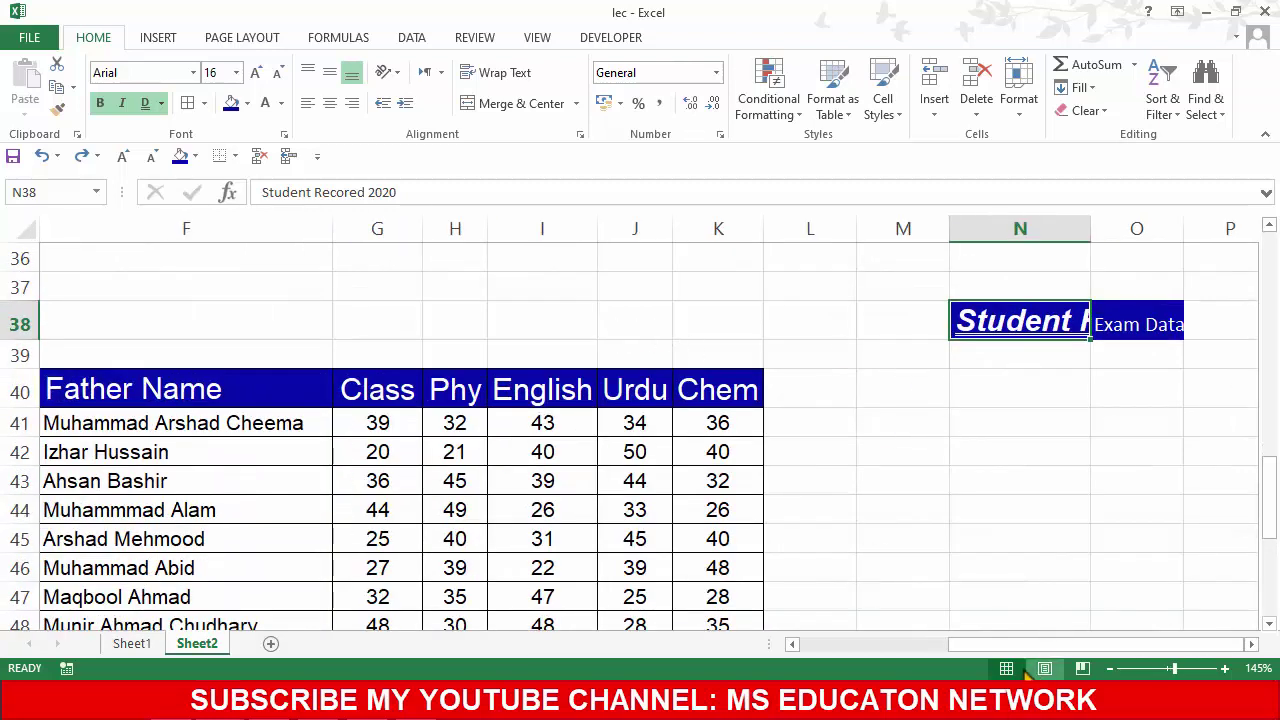
pyautogui.click(1223, 645)
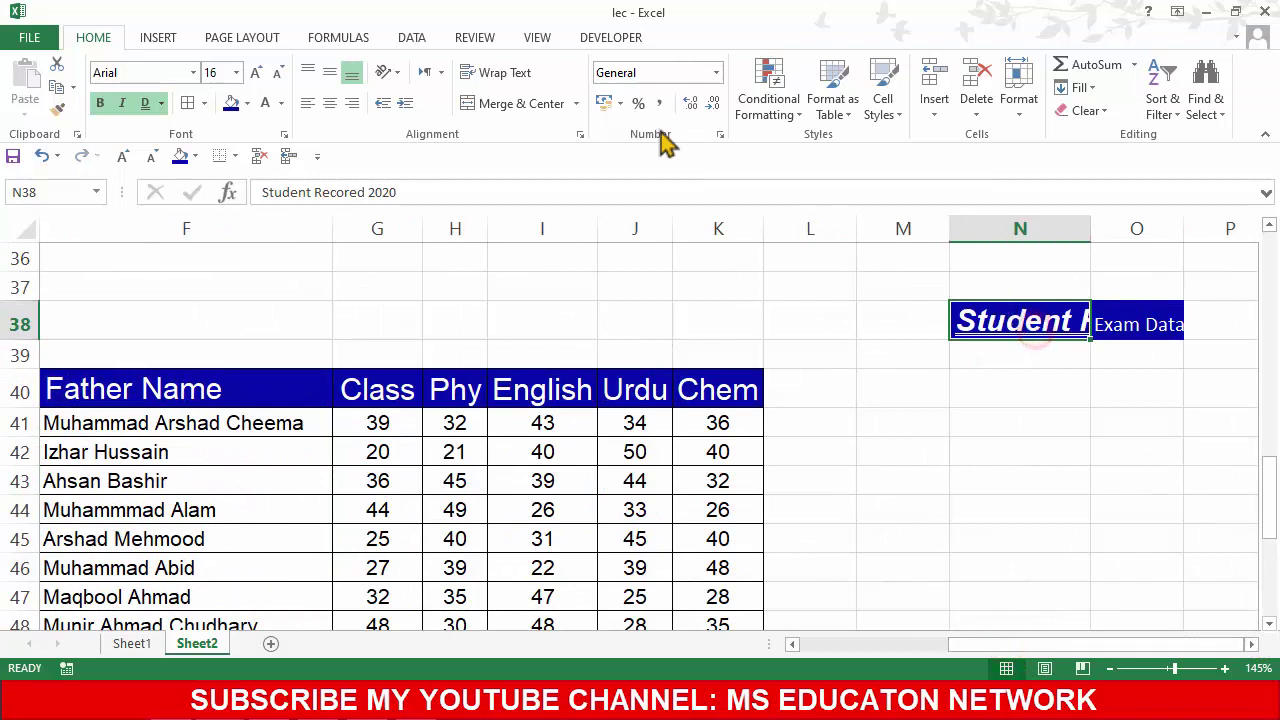
pyautogui.click(510, 74)
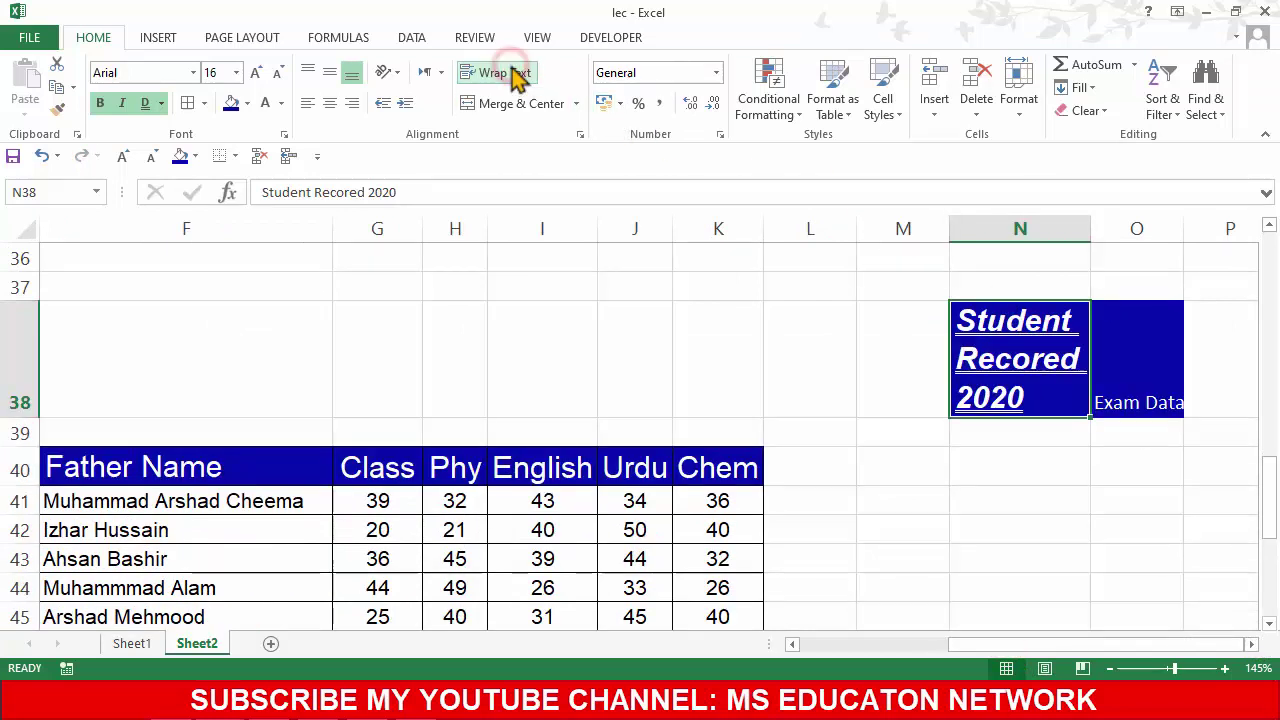
pyautogui.click(1035, 505)
pyautogui.click(1005, 380)
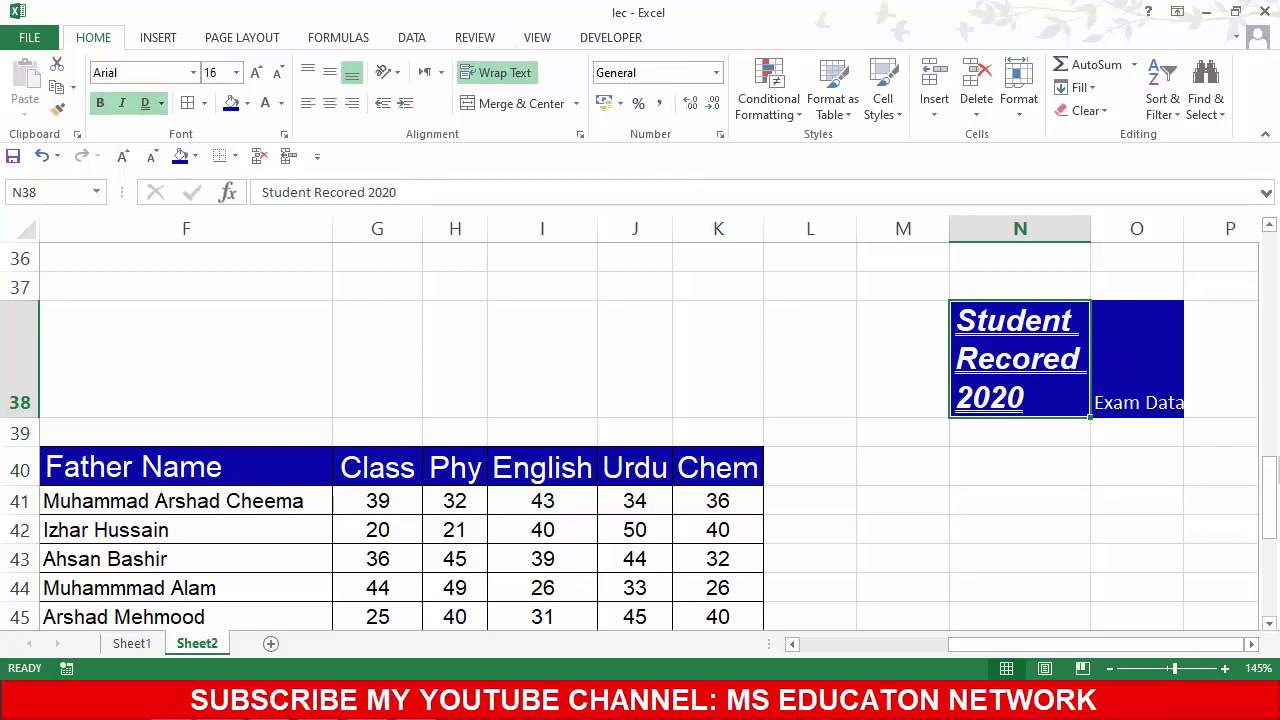
# Step: Complete the N38 title to read 'Student Recored 2020 | Examinaiton 2020'
pyautogui.doubleClick(1022, 397)
pyautogui.write('| Ex')
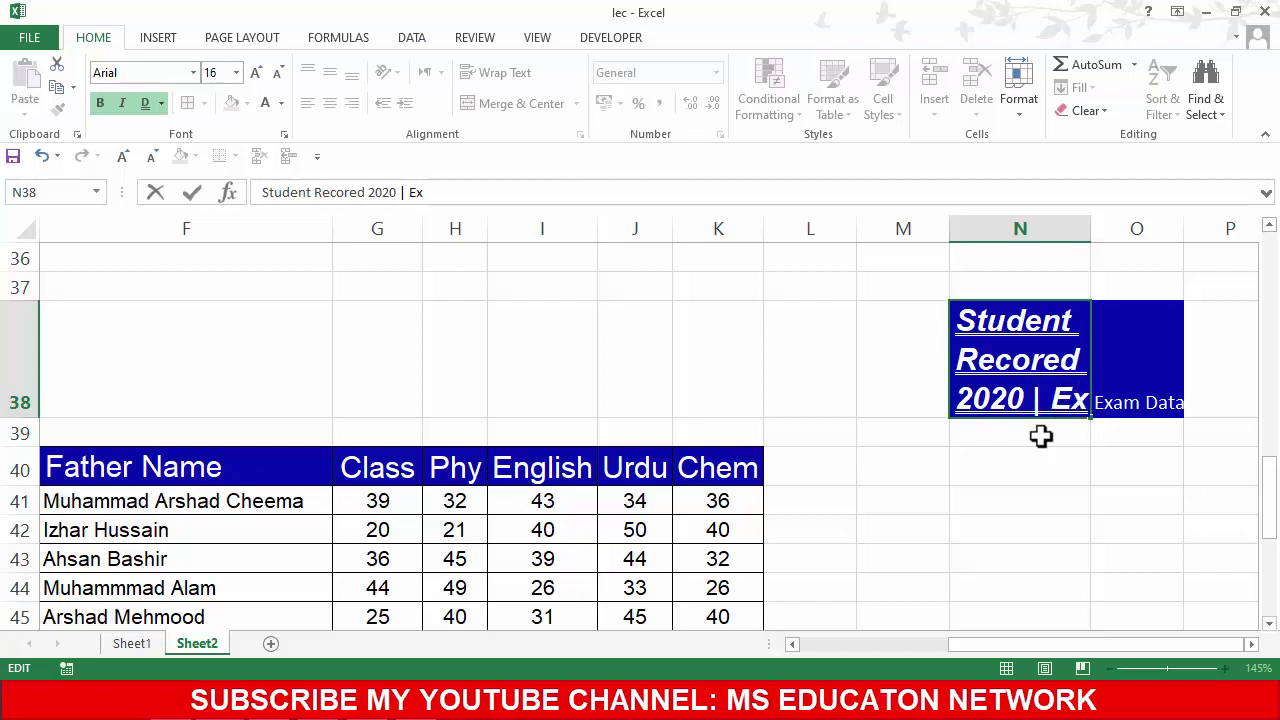
pyautogui.write('aminaiton ')
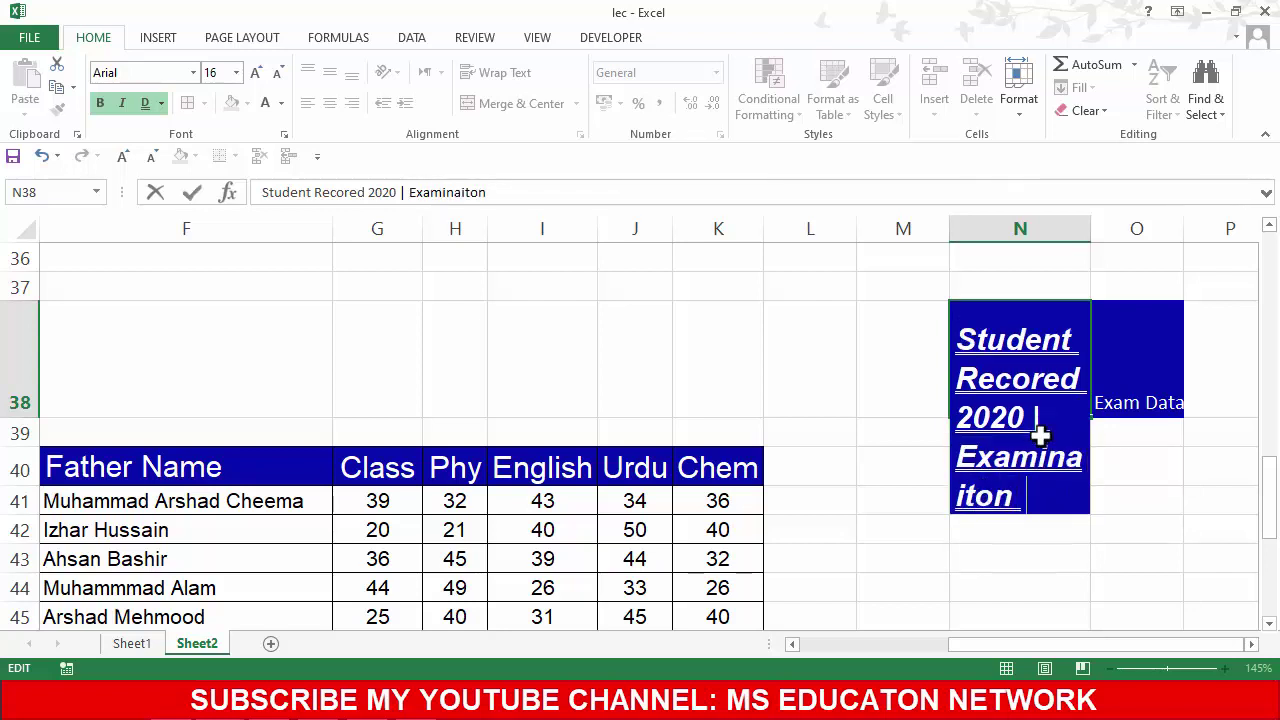
pyautogui.write('2020')
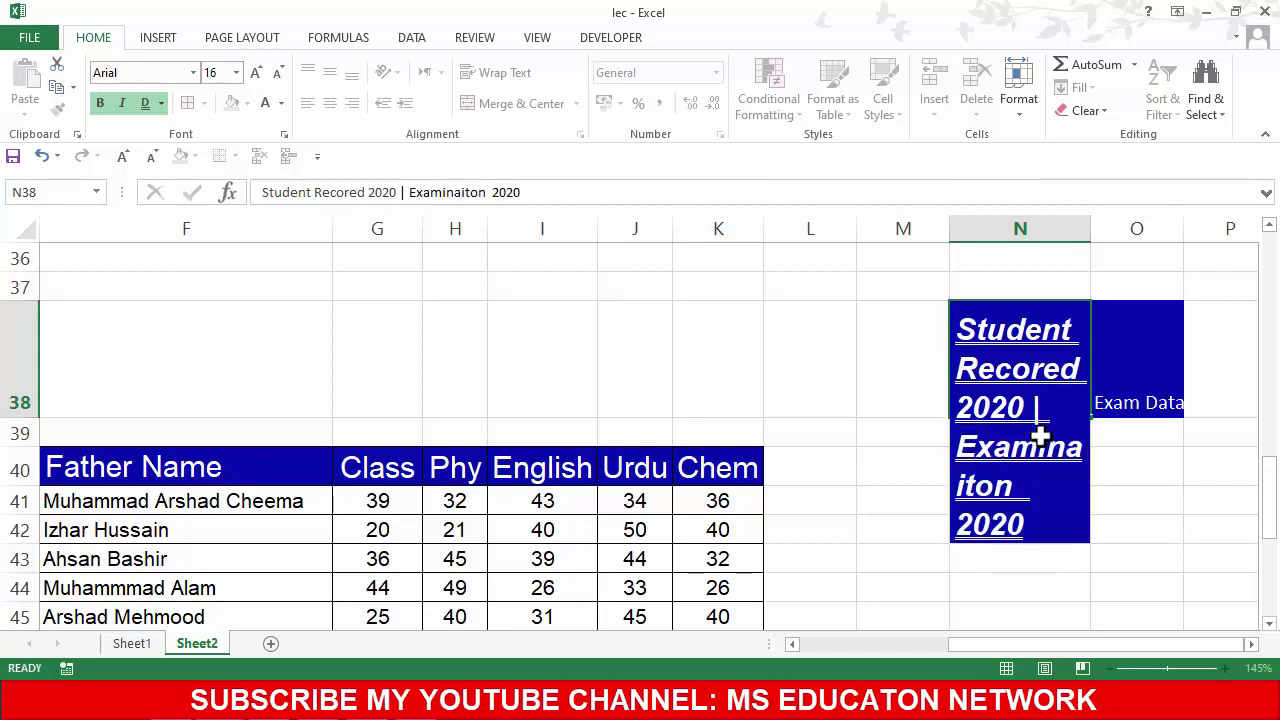
pyautogui.press('Return')
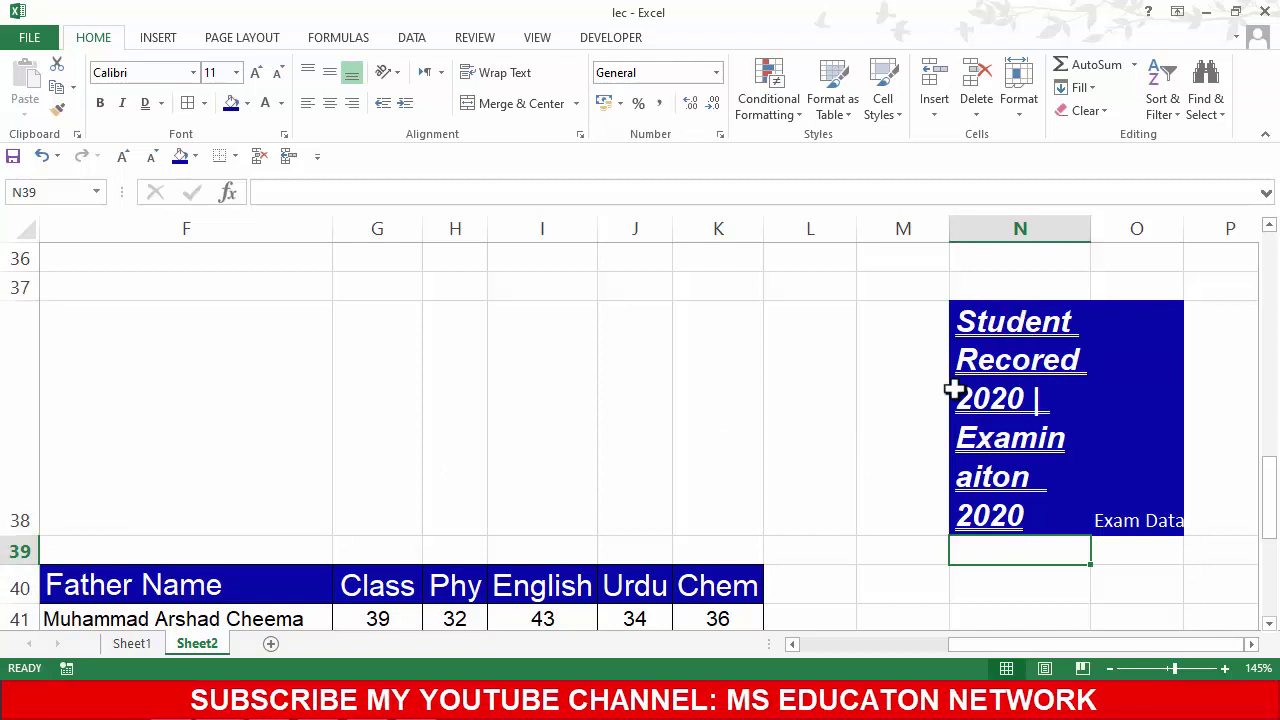
# Step: Give the N38 title cell a red fill
pyautogui.click(923, 318)
pyautogui.click(1000, 345)
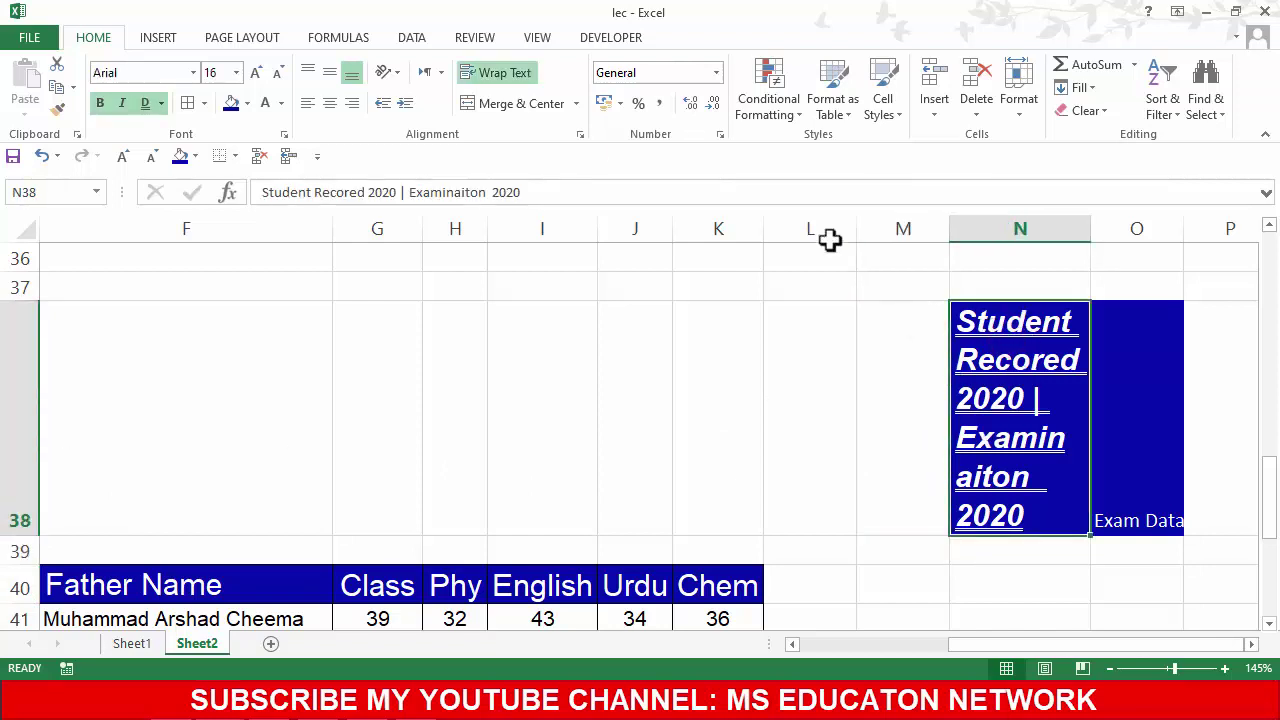
pyautogui.click(246, 103)
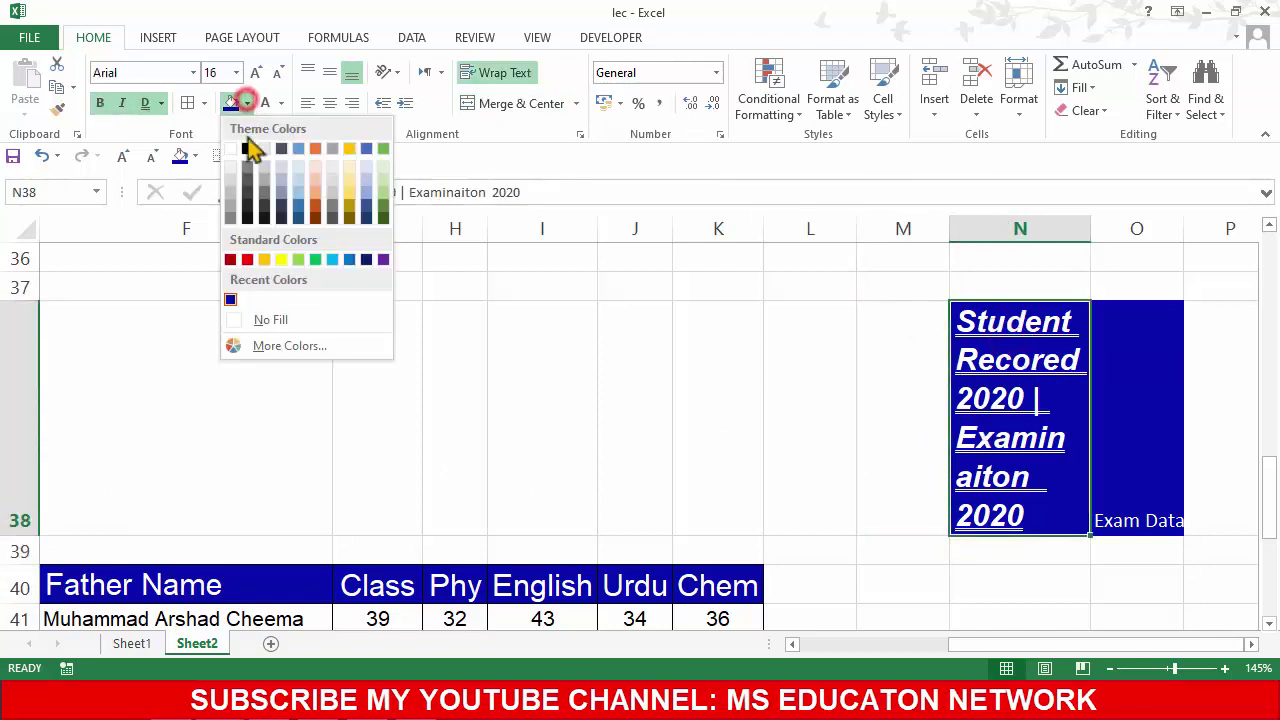
pyautogui.click(247, 259)
pyautogui.click(891, 389)
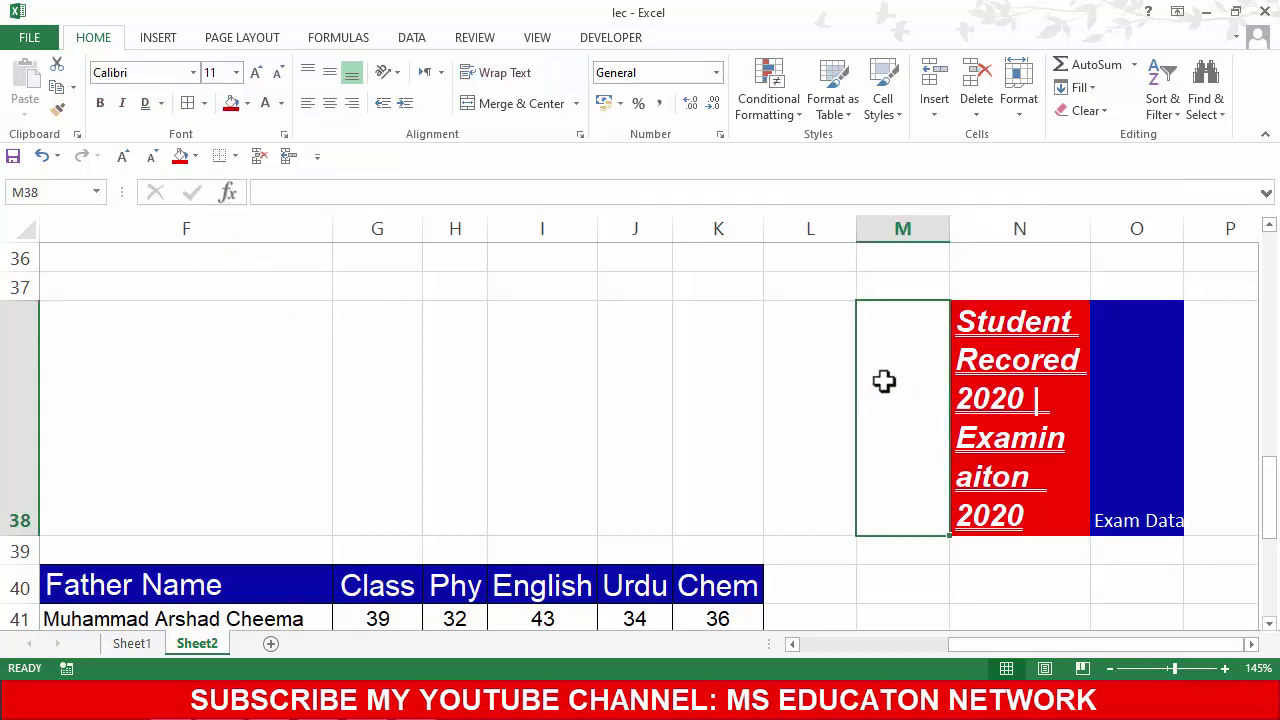
pyautogui.click(1058, 472)
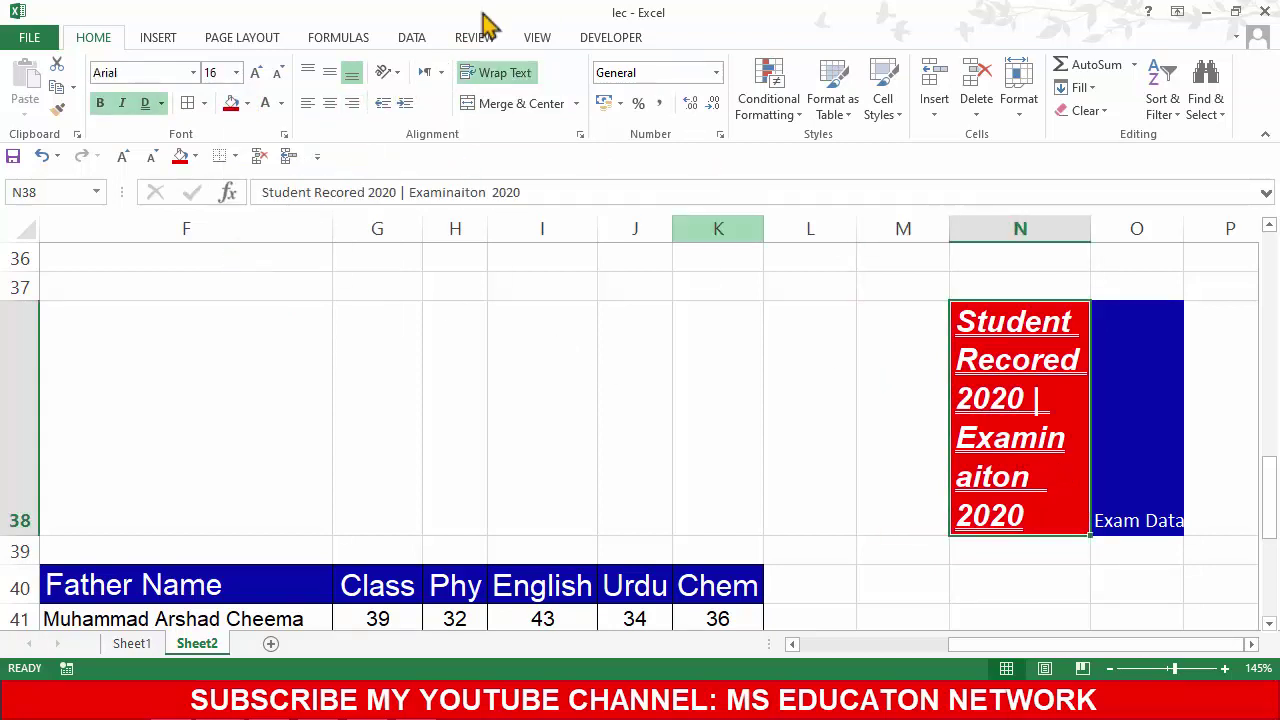
# Step: Turn off Wrap Text and autofit column N so the title fits on one line
pyautogui.click(476, 70)
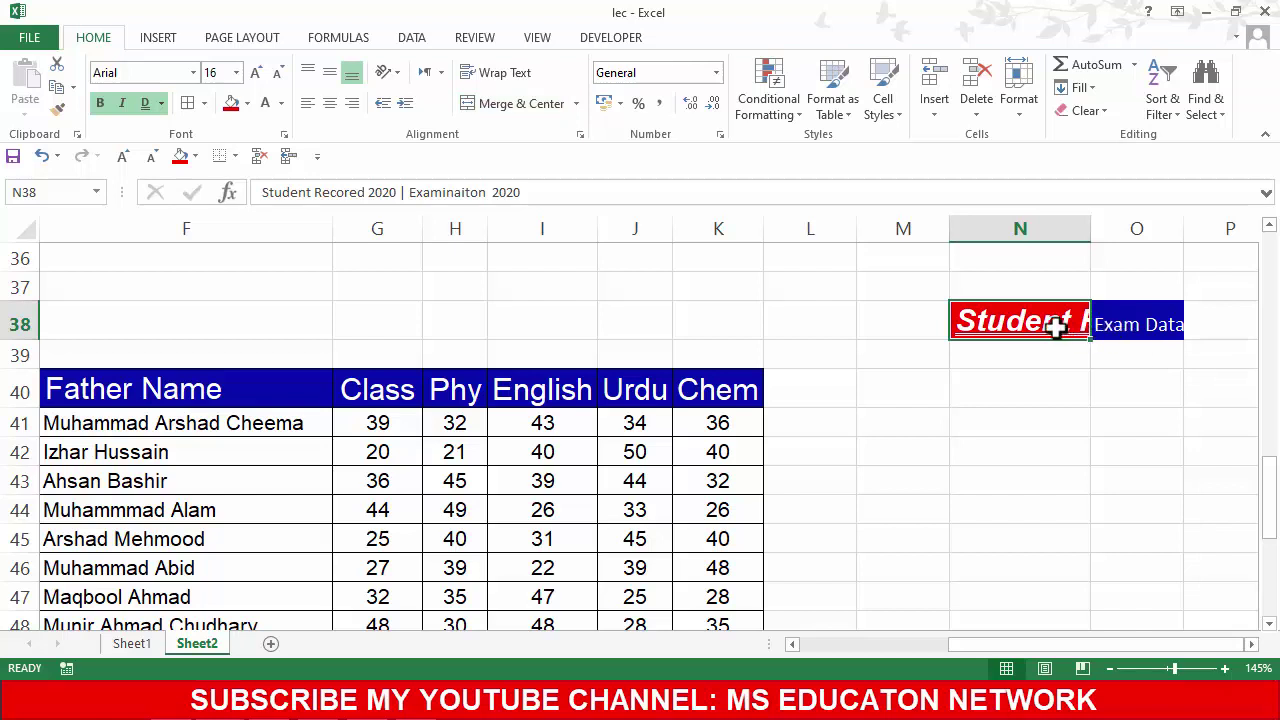
pyautogui.doubleClick(1087, 228)
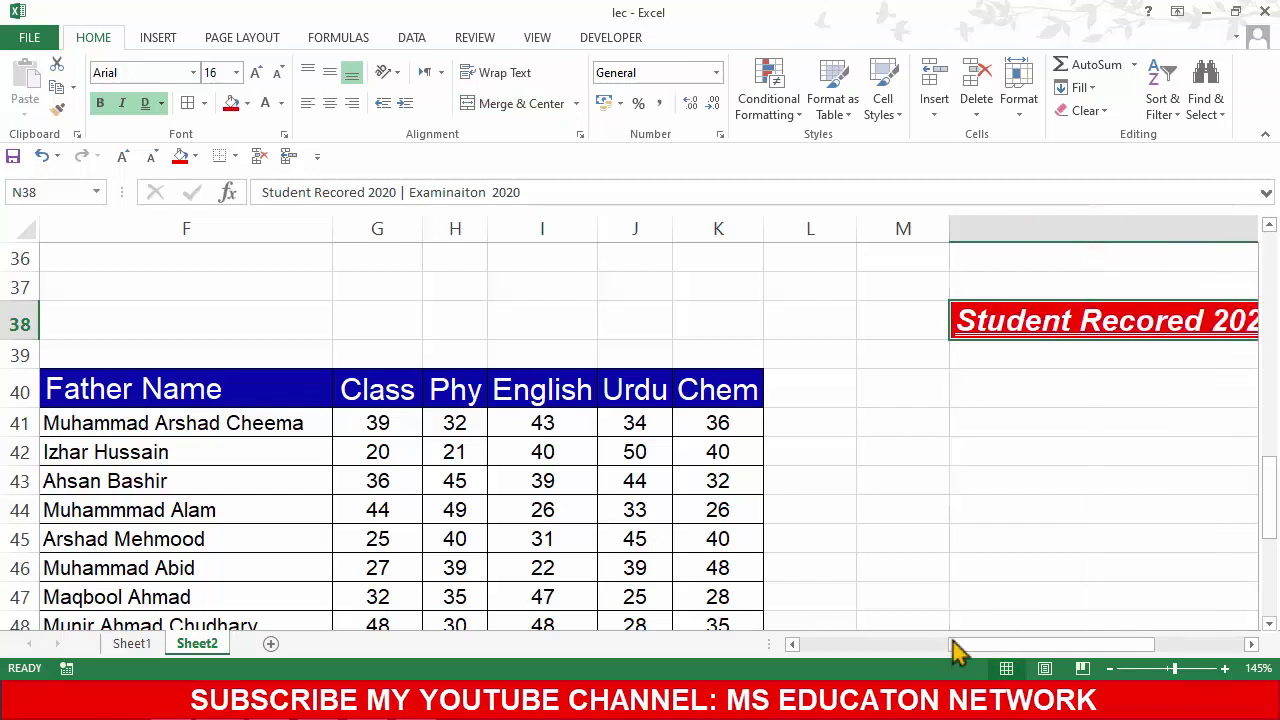
pyautogui.moveTo(966, 643); pyautogui.dragTo(1077, 643)
pyautogui.click(1128, 378)
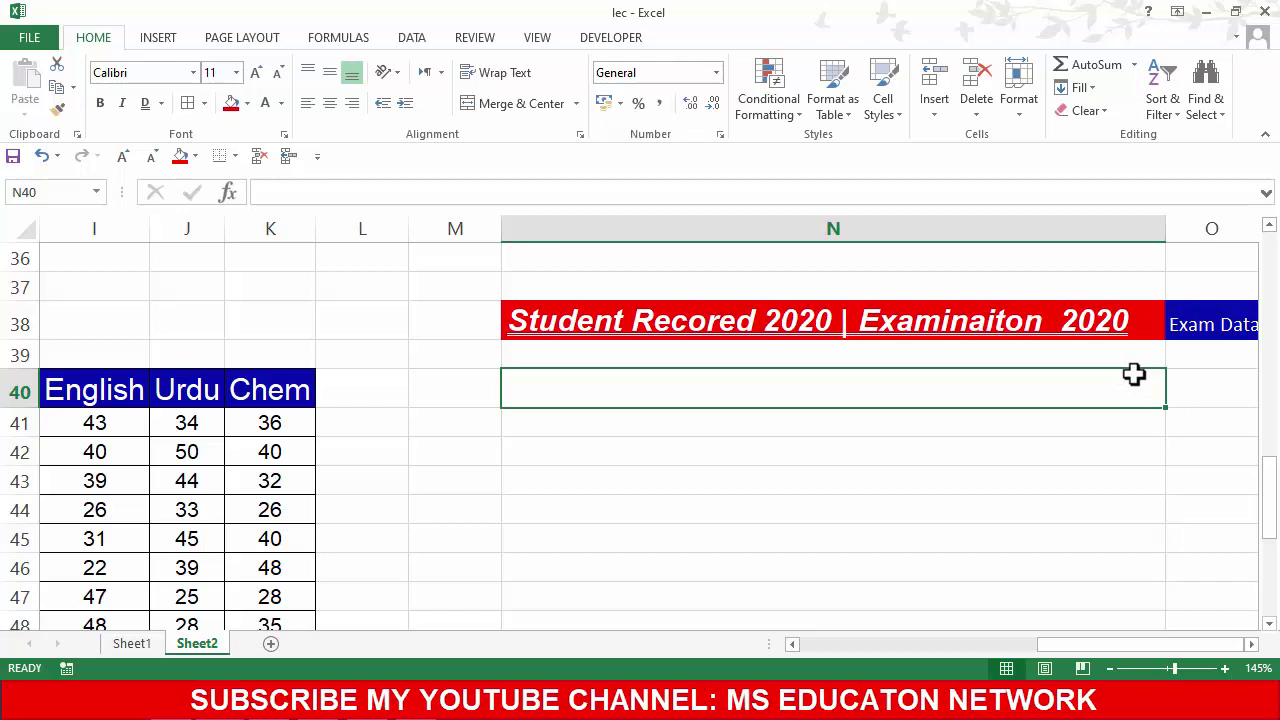
pyautogui.click(1092, 330)
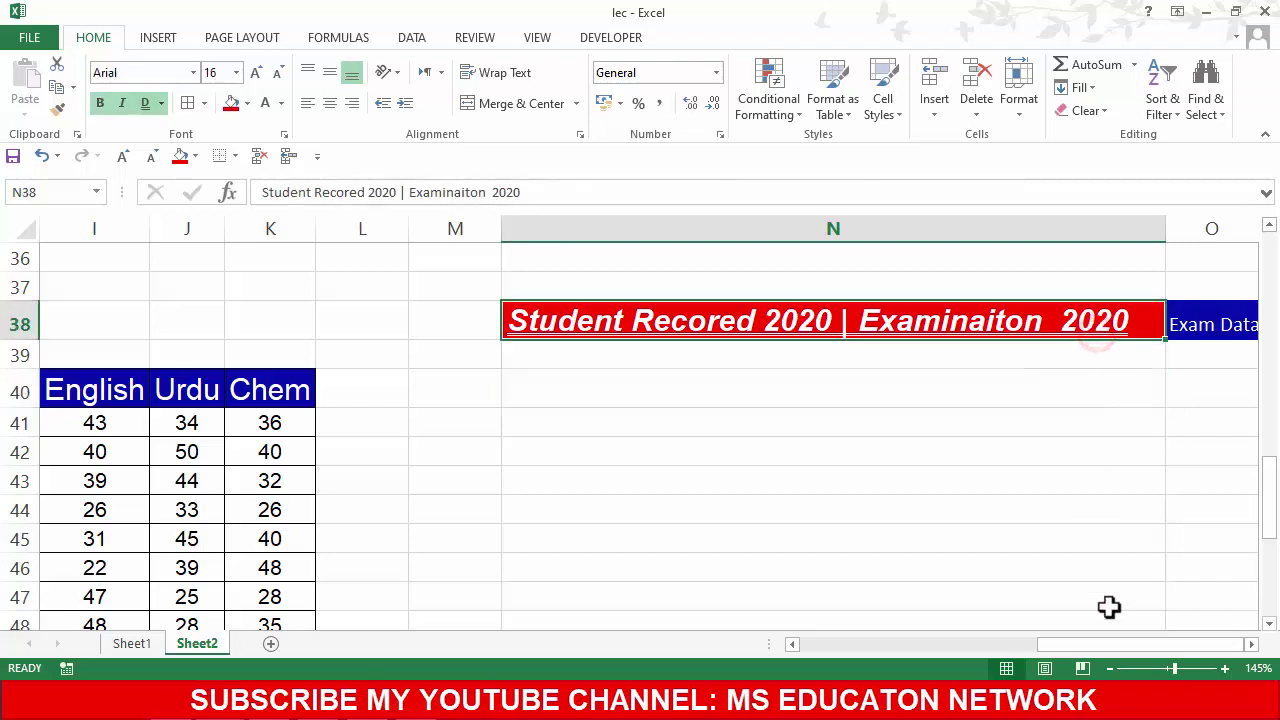
pyautogui.moveTo(1100, 644); pyautogui.dragTo(1145, 645)
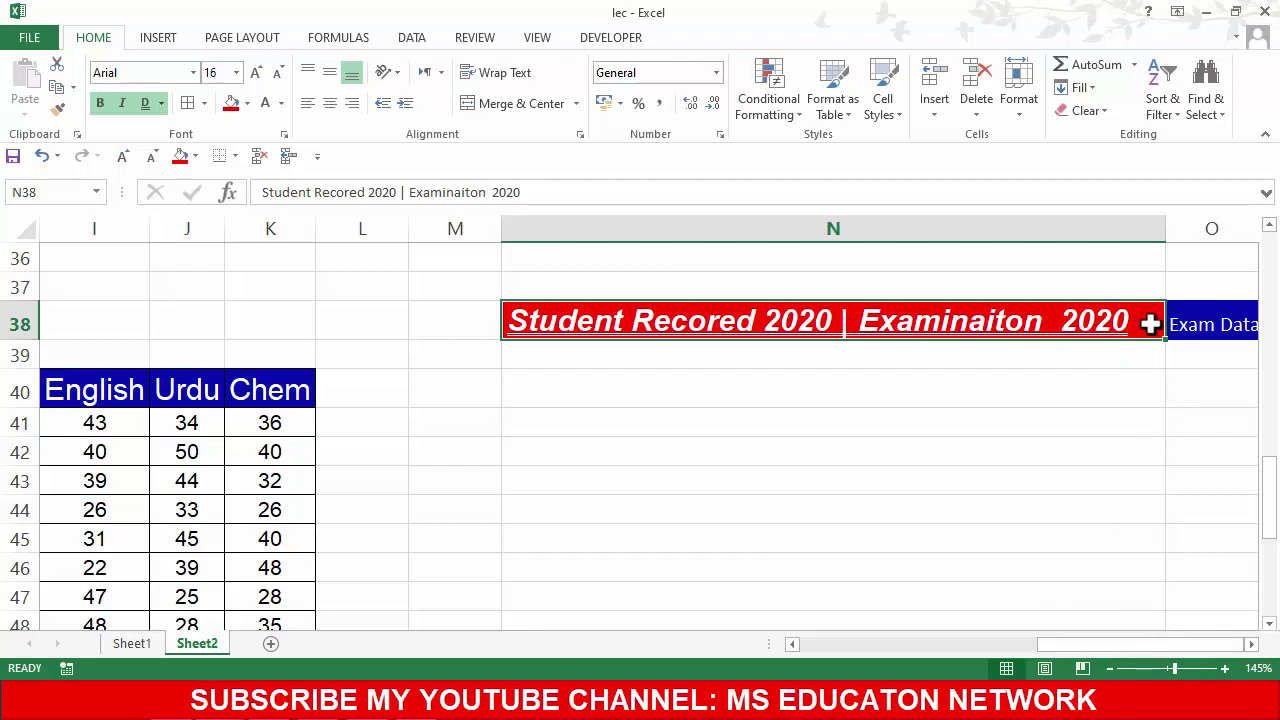
# Step: Select O37 to O39 around the Exam Data cell
pyautogui.click(1210, 326)
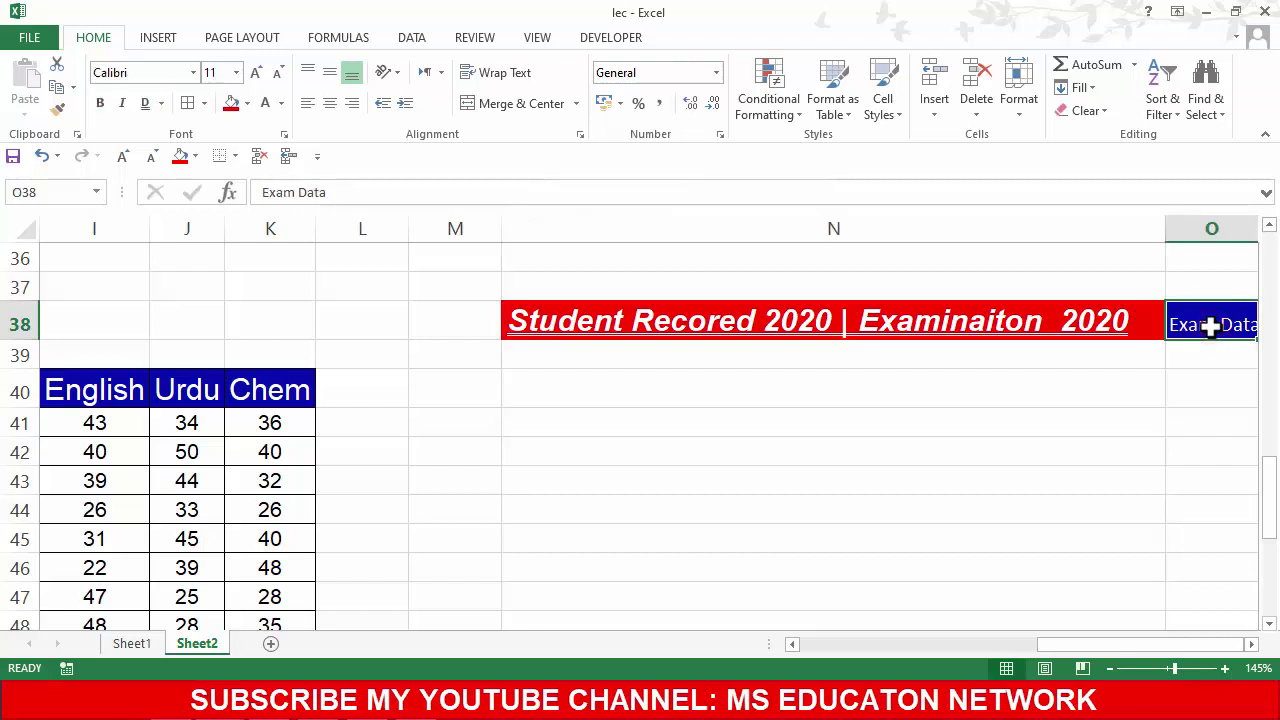
pyautogui.click(1178, 381)
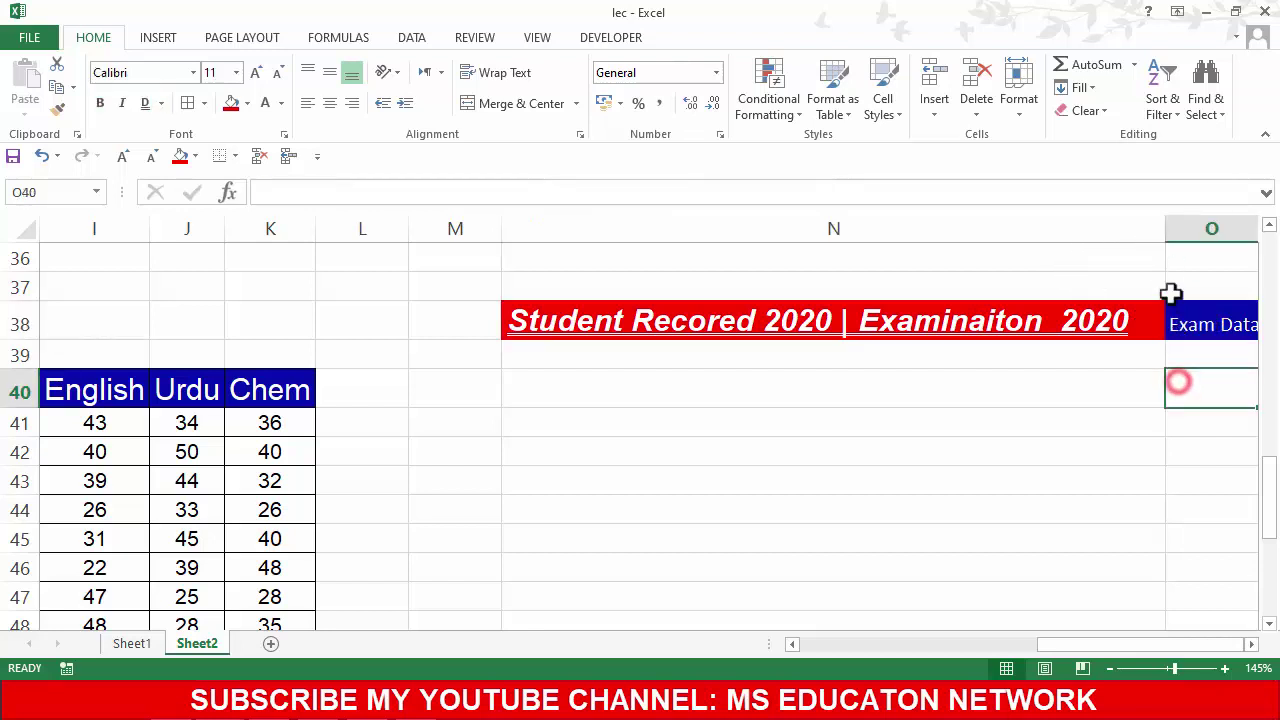
pyautogui.moveTo(1169, 287); pyautogui.dragTo(1200, 357)
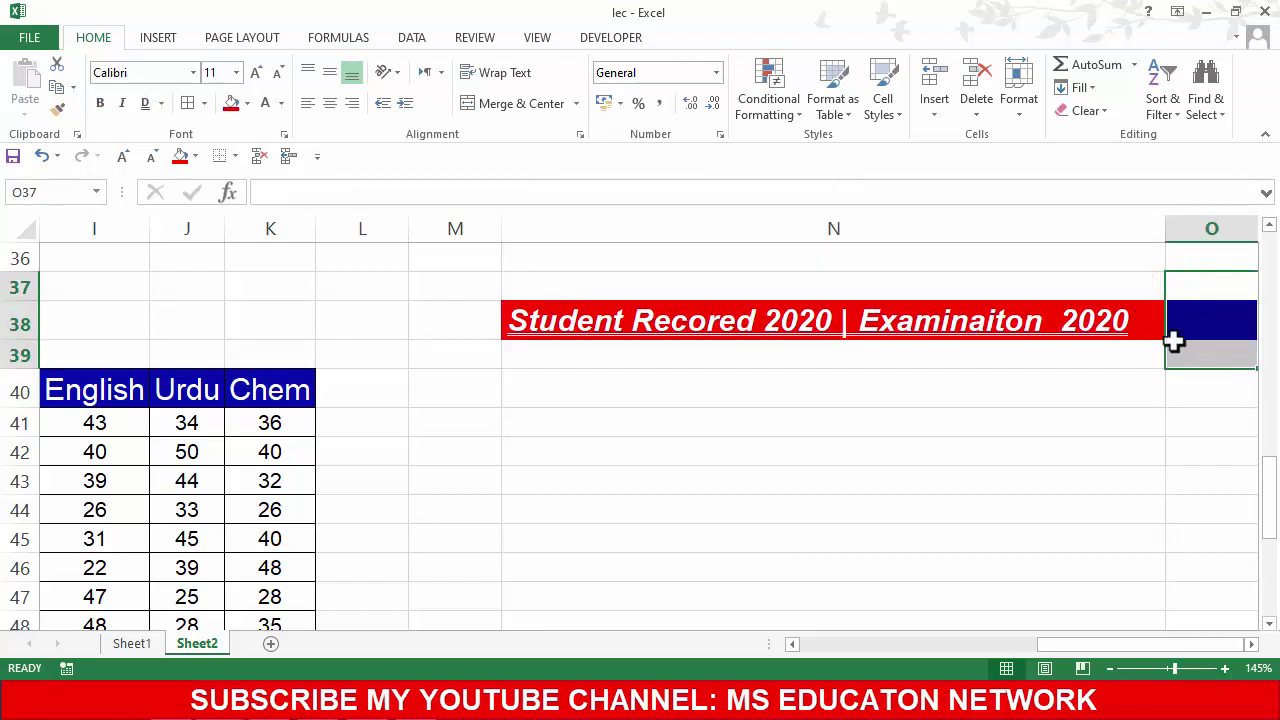
# Step: Clear All on O37:O39 to remove Exam Data, and narrow column N back
pyautogui.click(1085, 110)
pyautogui.click(1084, 131)
pyautogui.click(1108, 352)
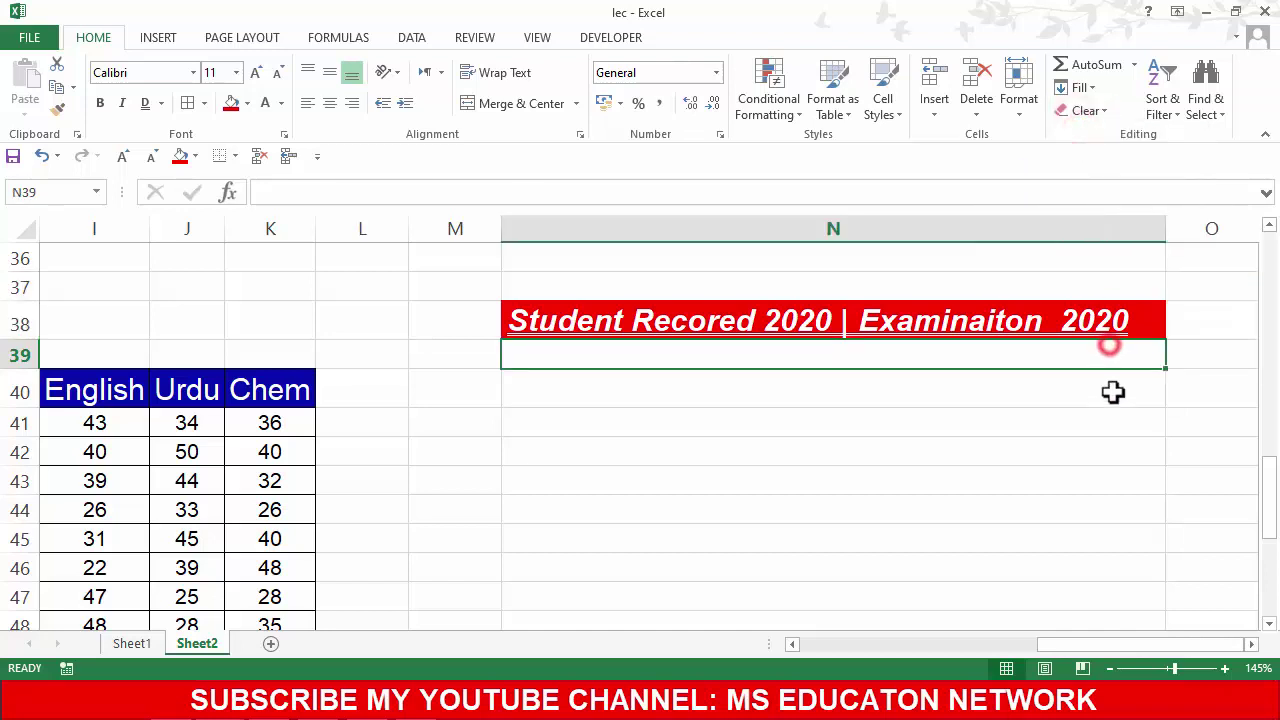
pyautogui.moveTo(1165, 229); pyautogui.dragTo(598, 250)
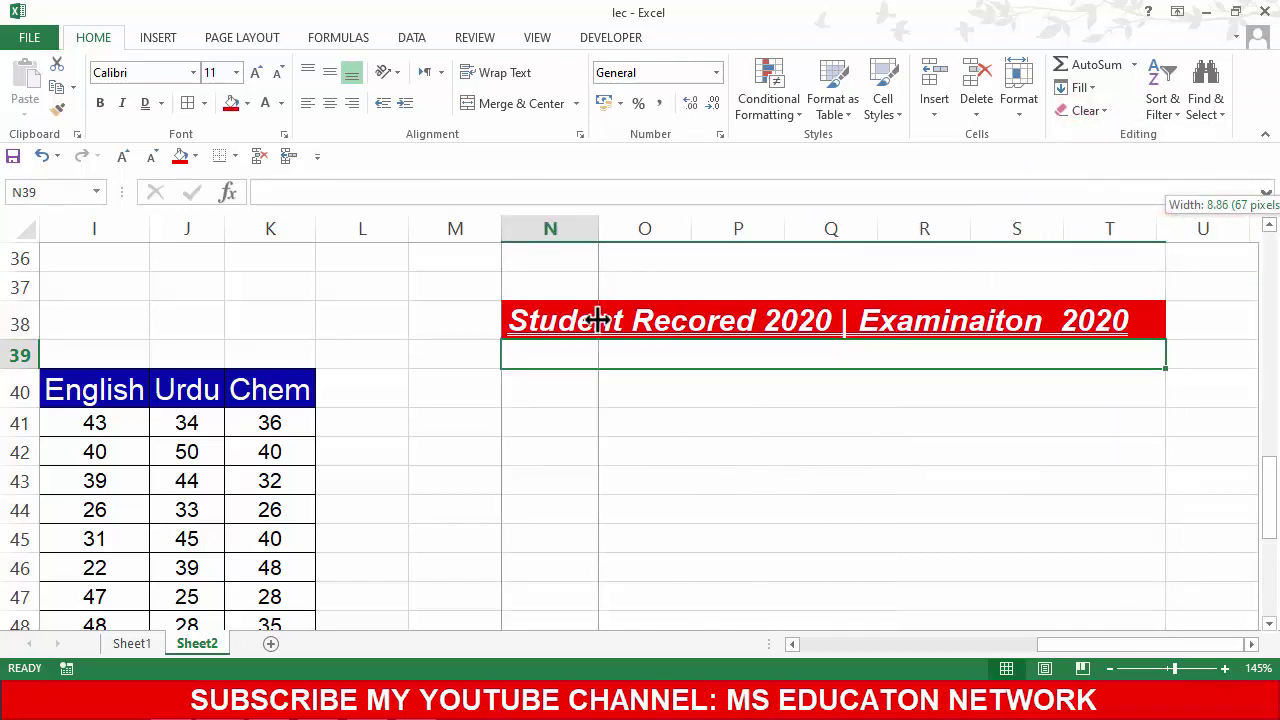
pyautogui.click(587, 335)
pyautogui.click(643, 374)
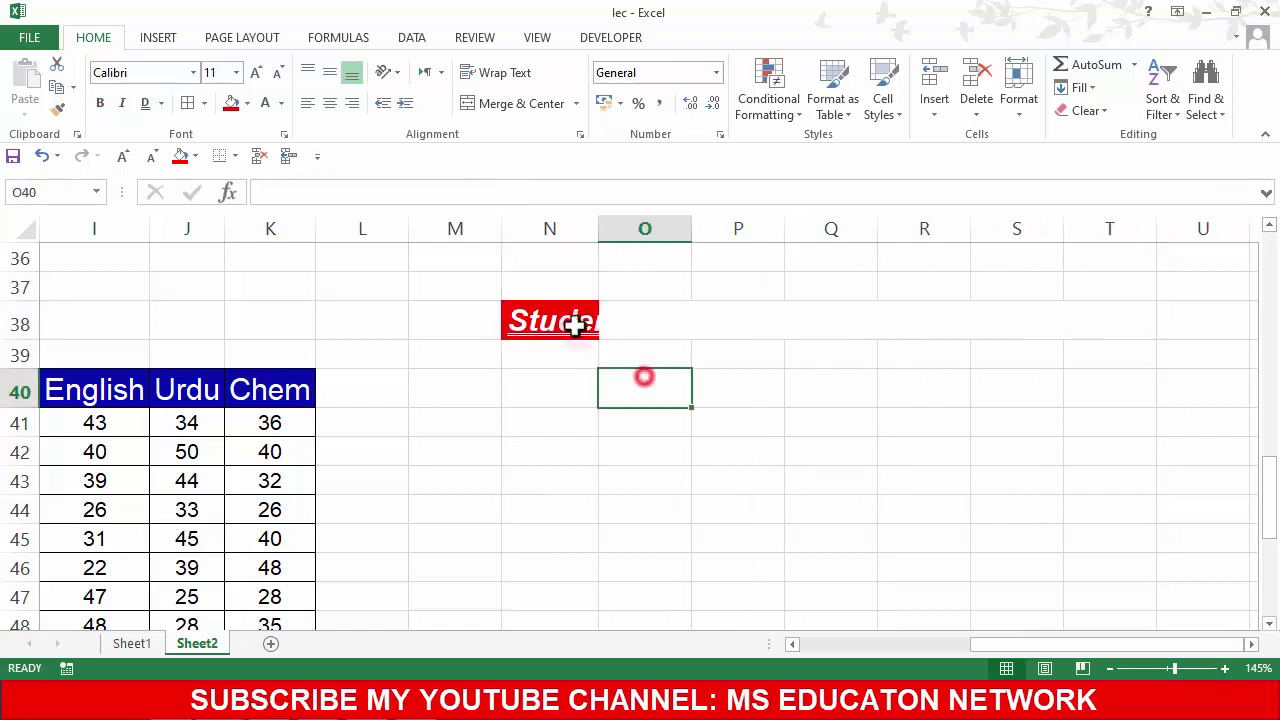
pyautogui.doubleClick(571, 320)
pyautogui.hotkey('ctrl', 'c')
pyautogui.press('Escape')
pyautogui.press('Down')
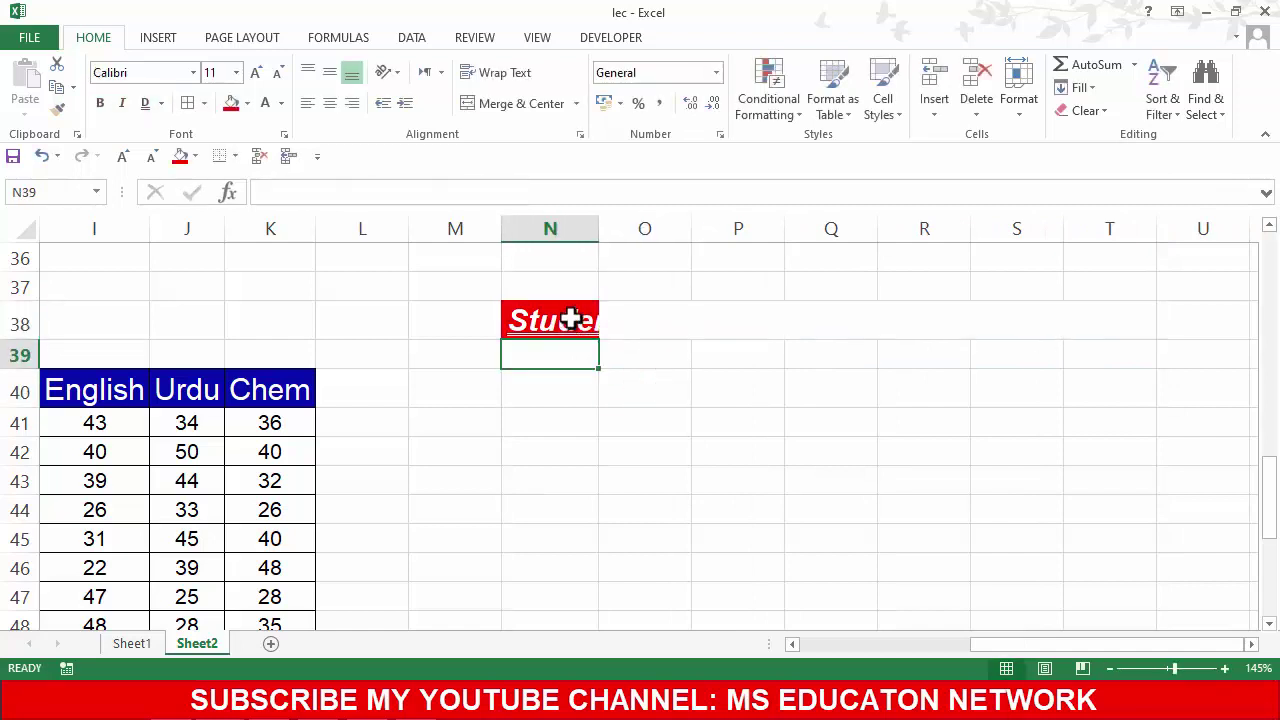
pyautogui.moveTo(598, 229)
pyautogui.mouseDown()
pyautogui.moveTo(314, 194)
pyautogui.moveTo(256, 200)
pyautogui.mouseUp()
# Step: Delete the title text from N38, leaving only its red fill
pyautogui.click(540, 318)
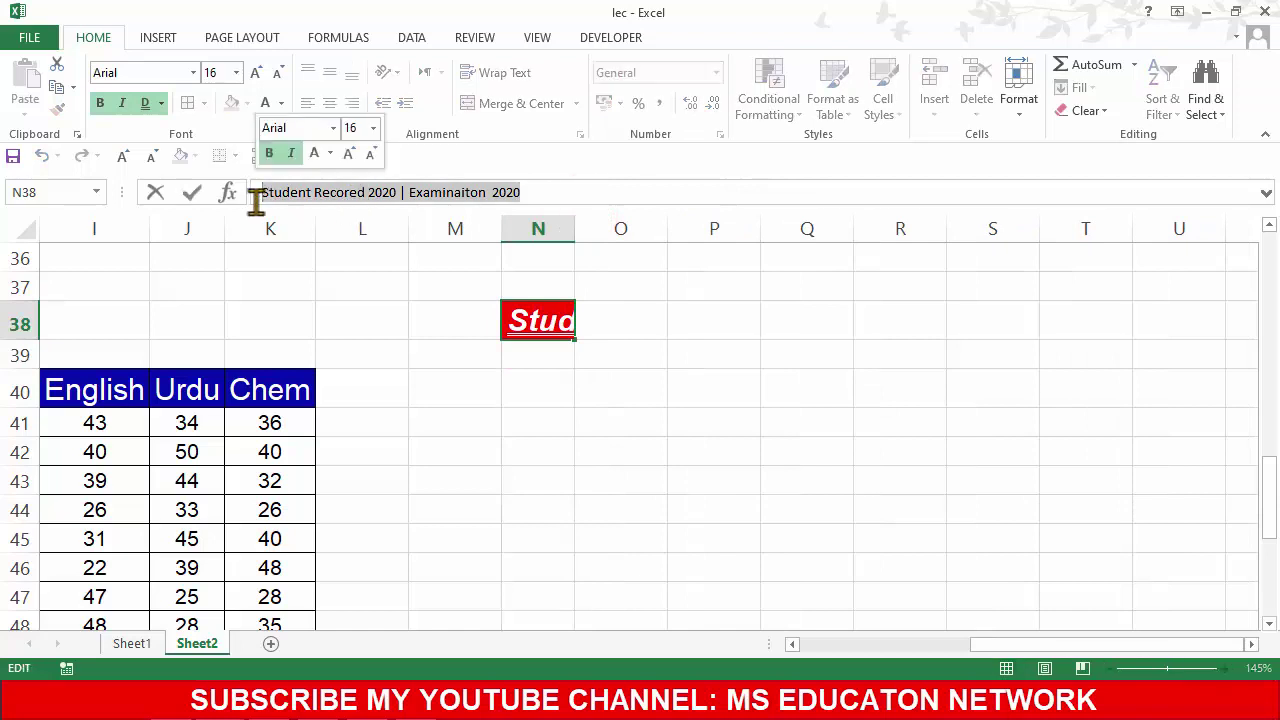
pyautogui.press('Delete')
pyautogui.click(534, 313)
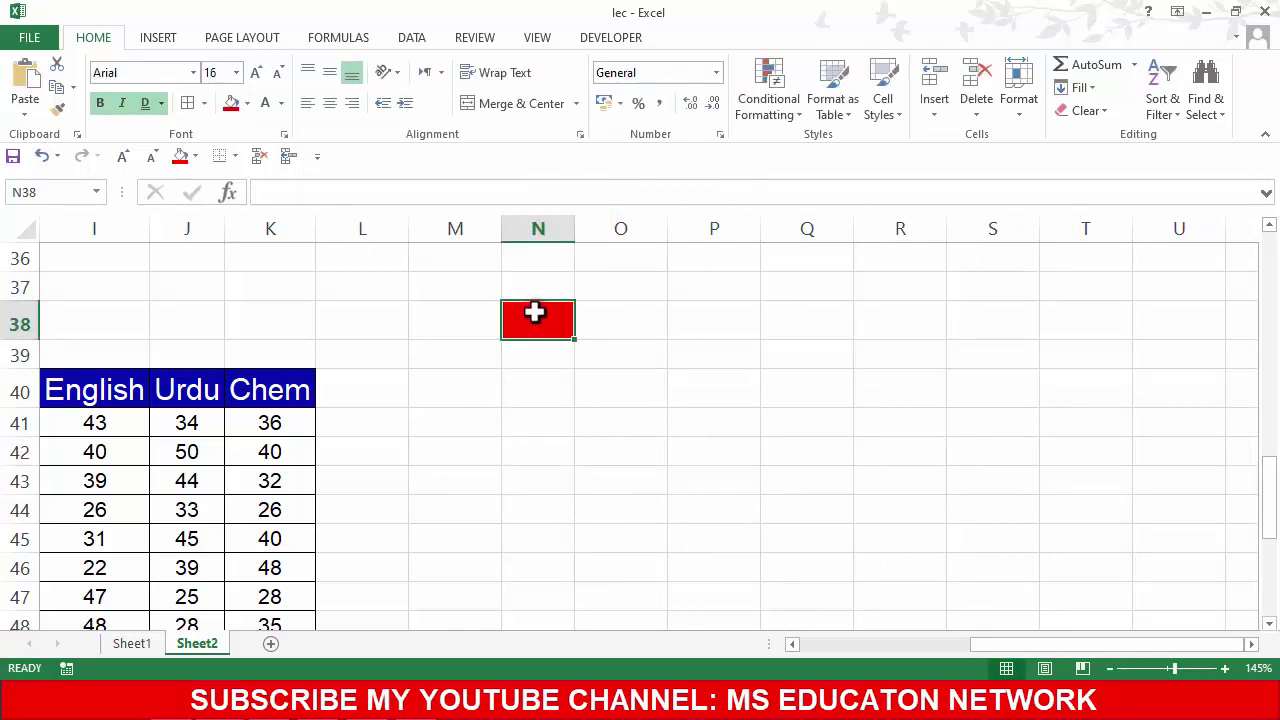
pyautogui.hotkey('ctrl', 'v')
pyautogui.click(512, 343)
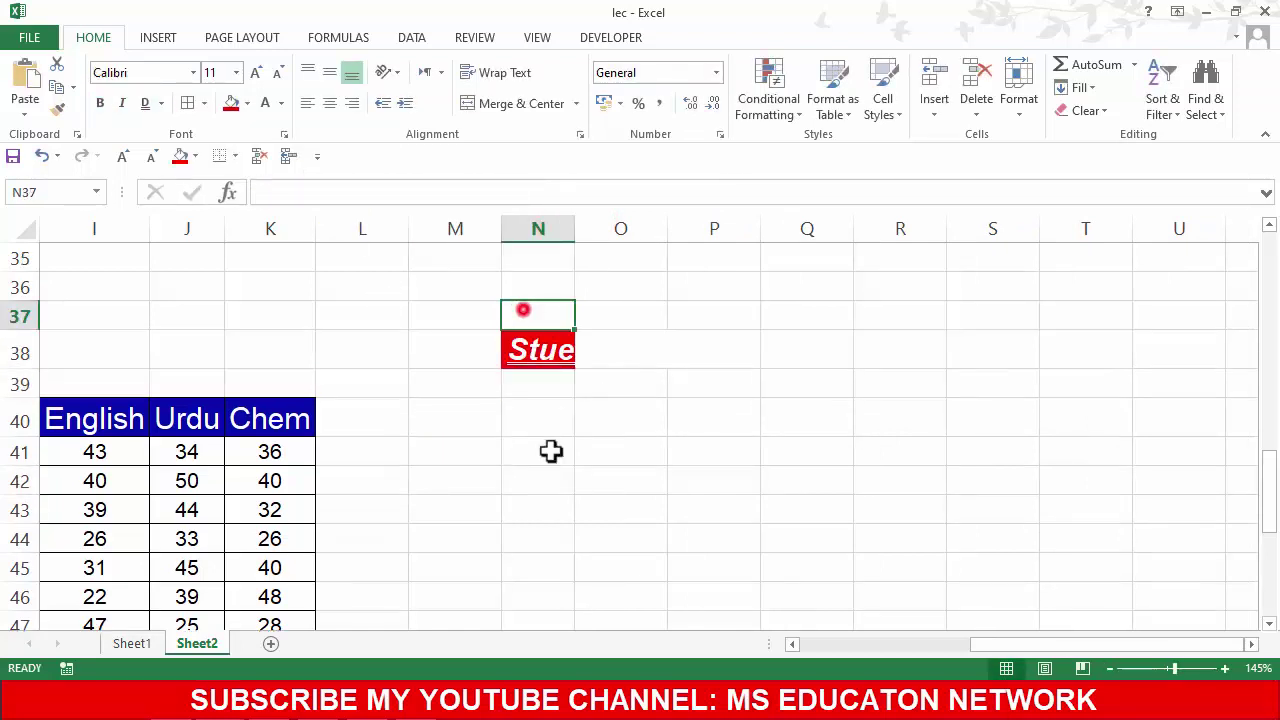
pyautogui.moveTo(520, 306); pyautogui.dragTo(526, 454)
pyautogui.press('Delete')
pyautogui.click(689, 451)
pyautogui.click(538, 348)
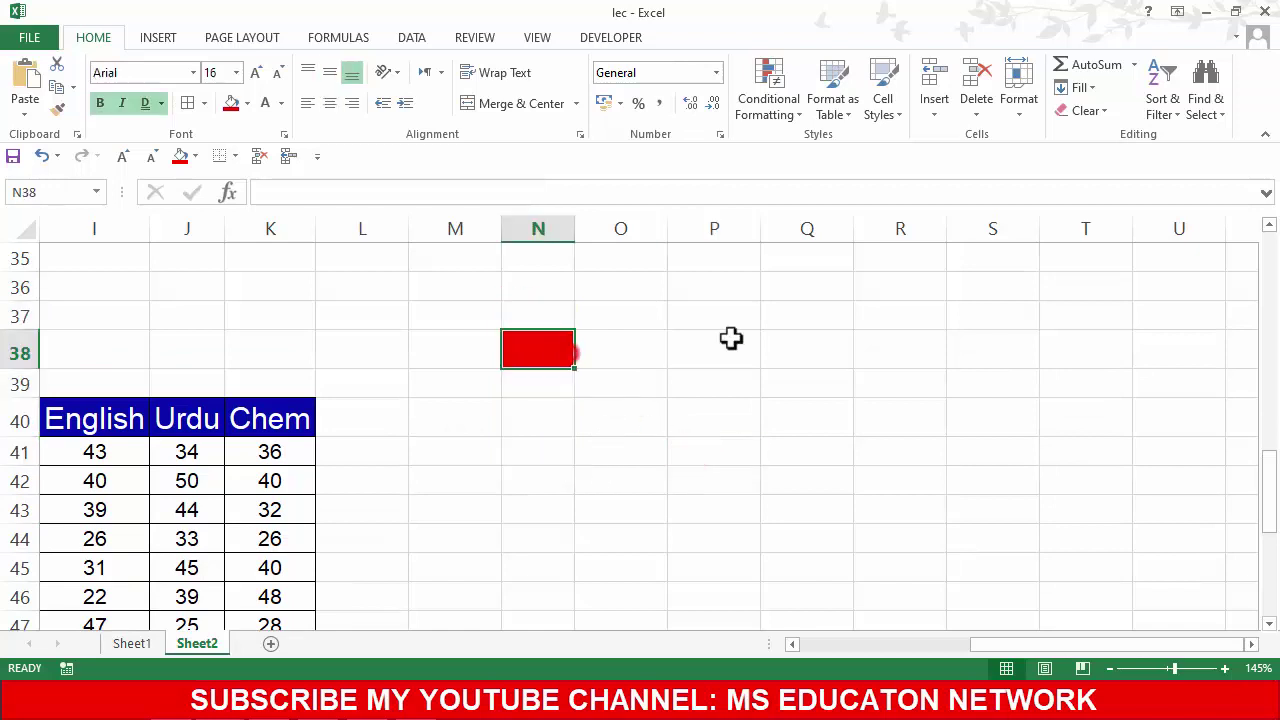
pyautogui.click(1115, 113)
# Step: Clear all formatting from N38 and paste the title back in
pyautogui.click(1100, 134)
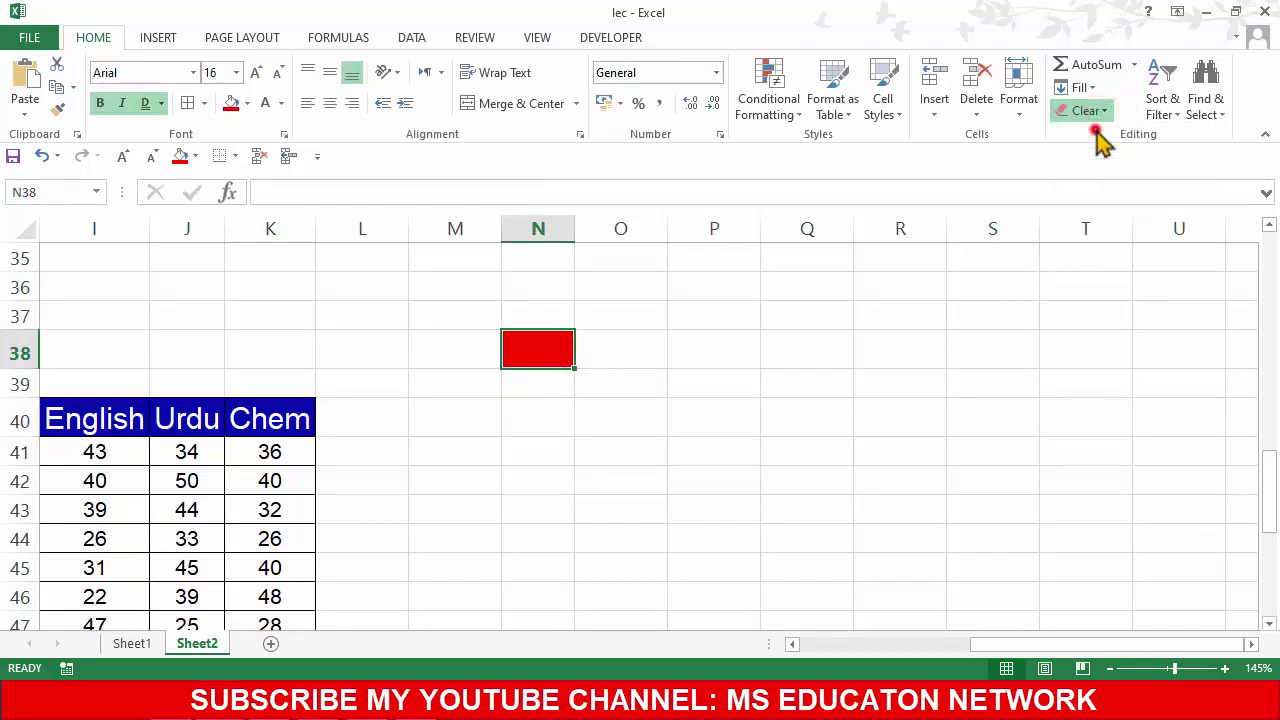
pyautogui.click(588, 476)
pyautogui.click(542, 368)
pyautogui.hotkey('ctrl', 'v')
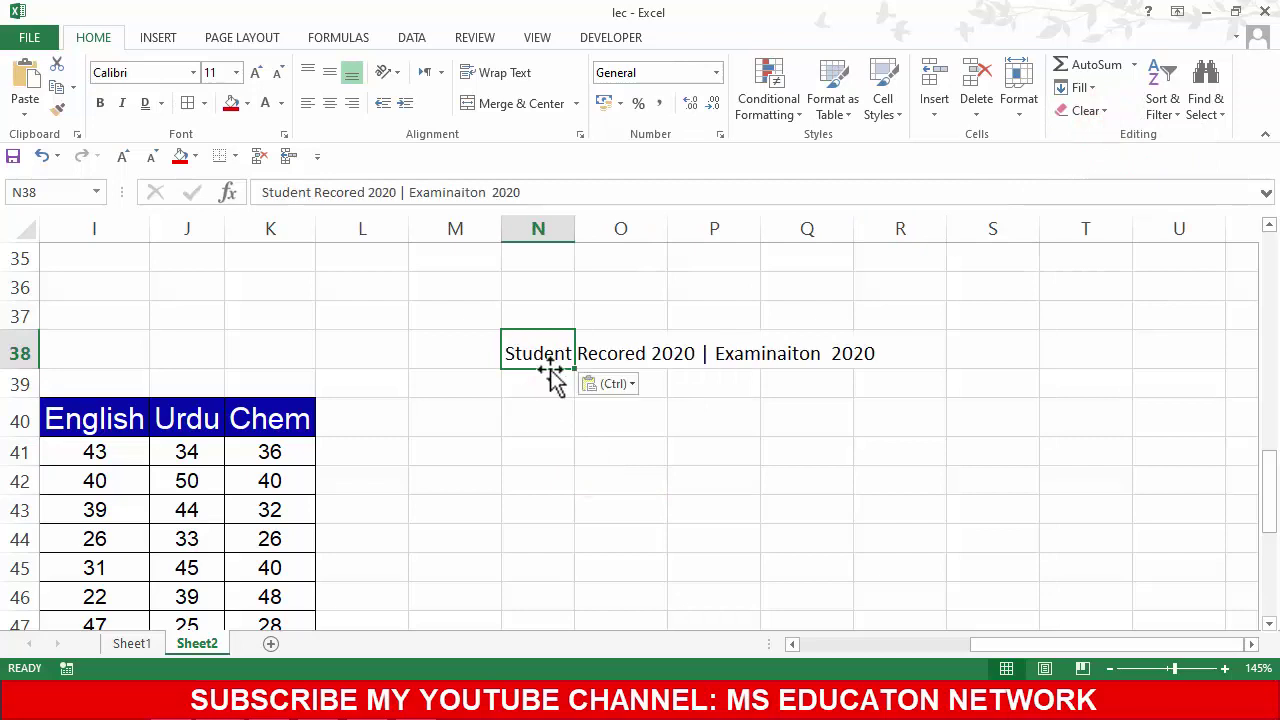
pyautogui.click(555, 378)
pyautogui.click(543, 357)
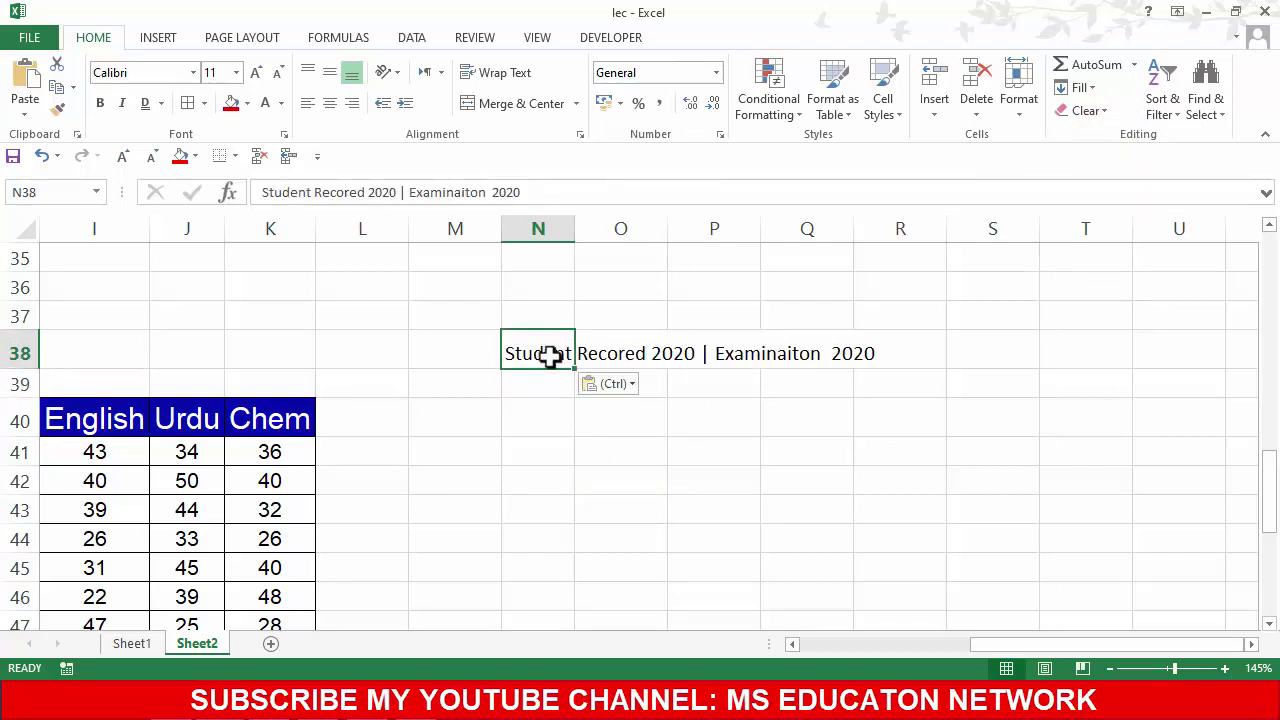
# Step: Give the N38 title a red fill with white text
pyautogui.click(230, 104)
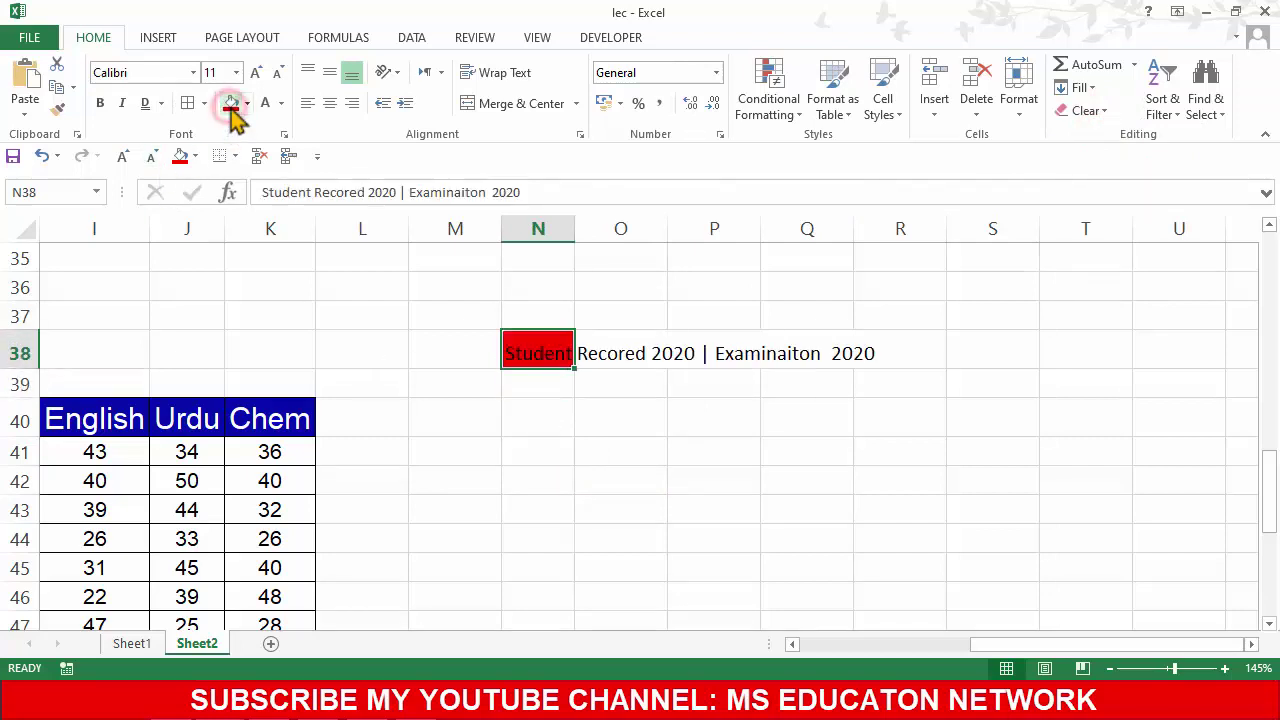
pyautogui.hotkey('ctrl', 'z')
pyautogui.click(505, 478)
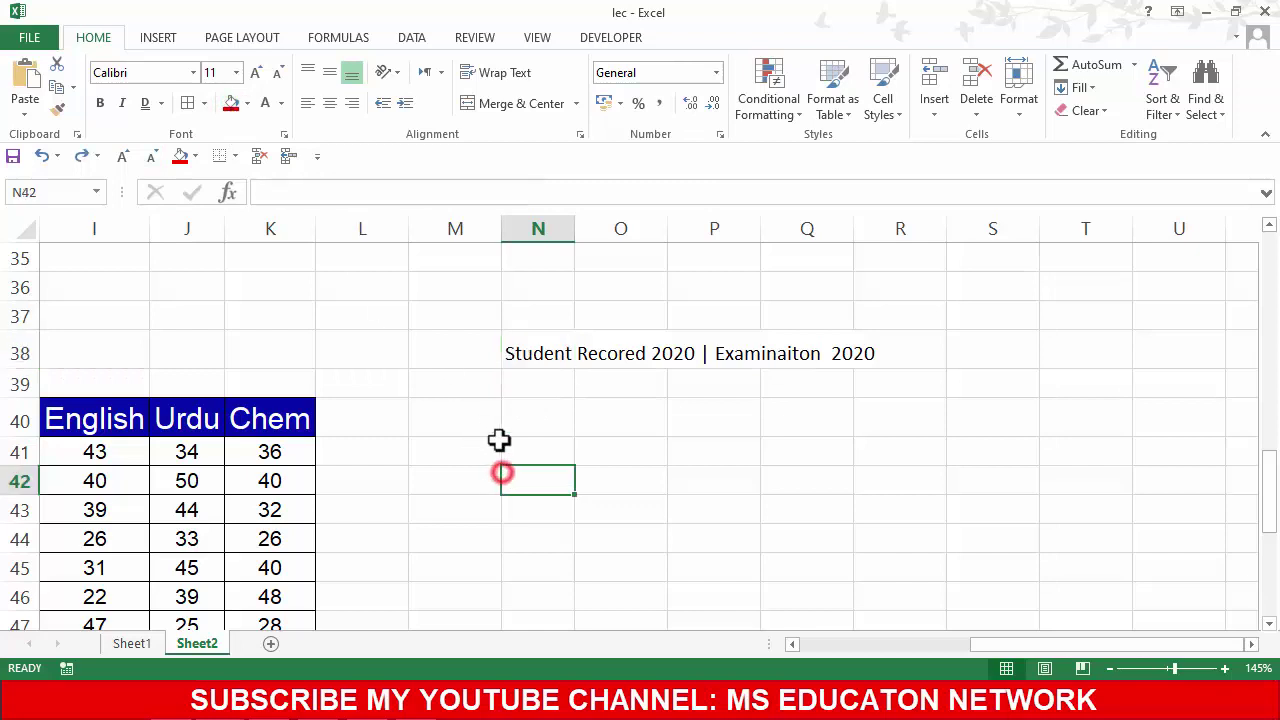
pyautogui.click(522, 353)
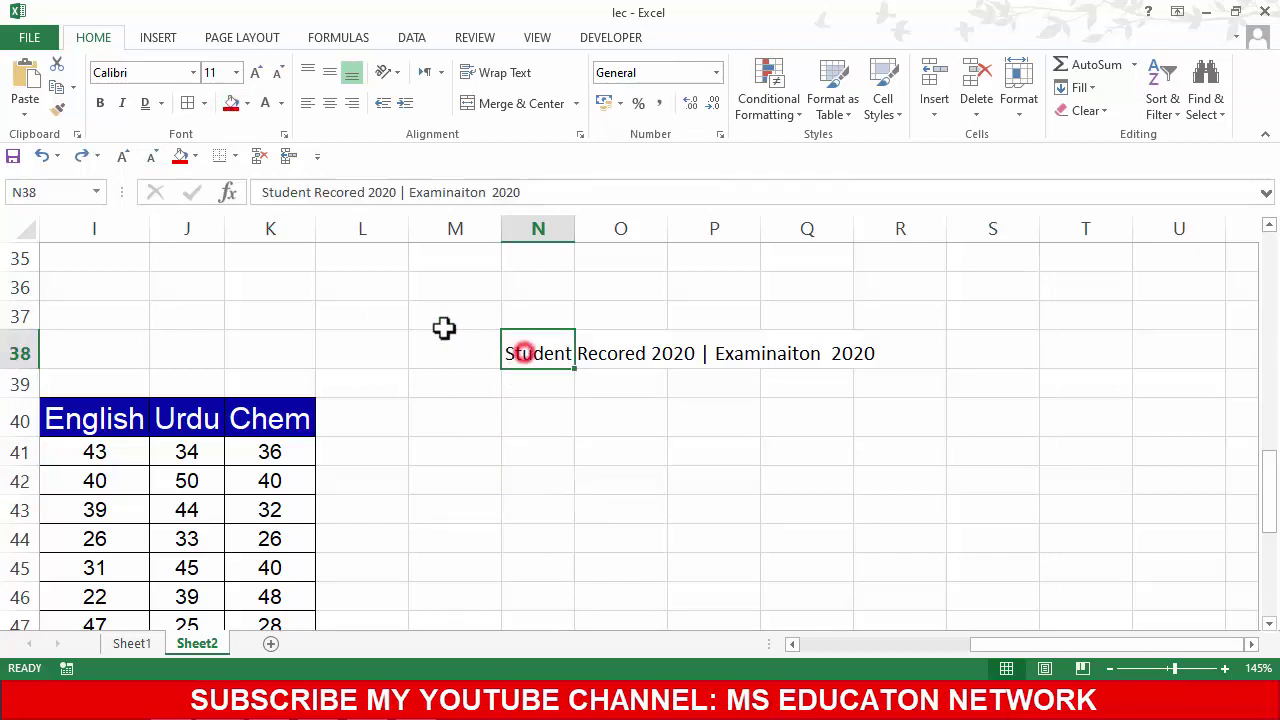
pyautogui.click(230, 108)
pyautogui.click(264, 104)
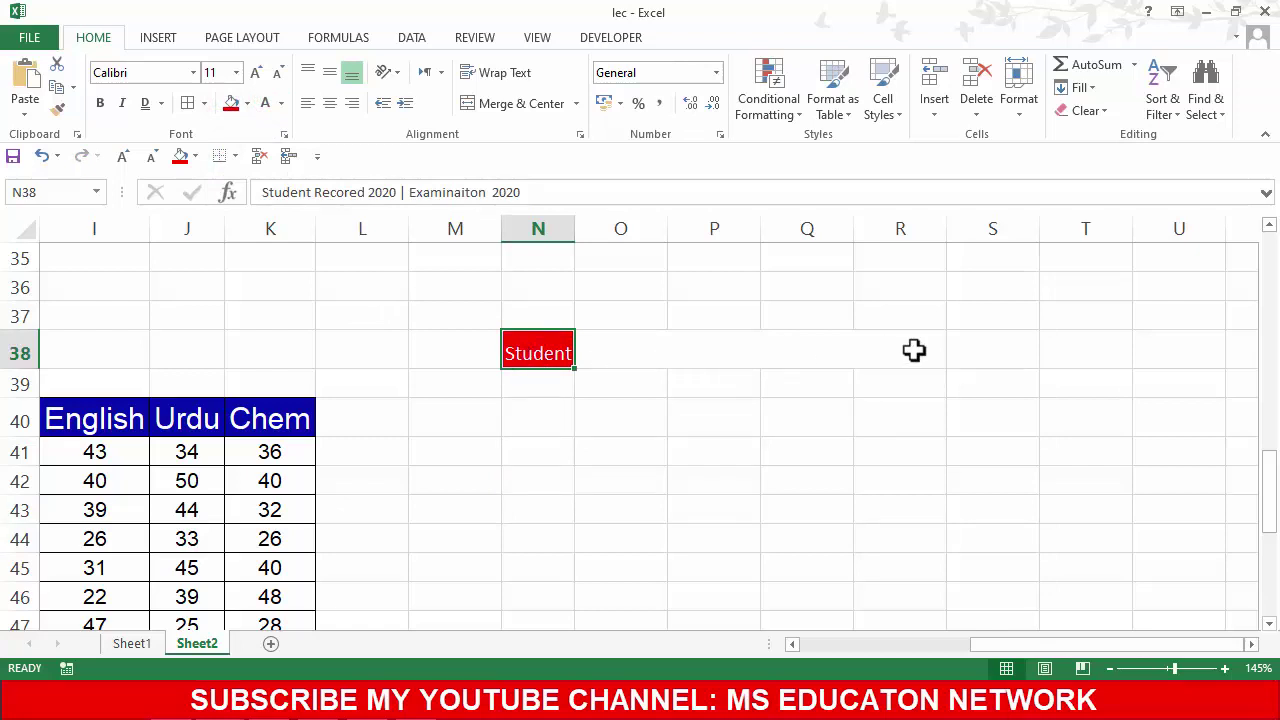
# Step: Fill N38 through R38 with red to form a title band
pyautogui.moveTo(917, 346); pyautogui.dragTo(547, 347)
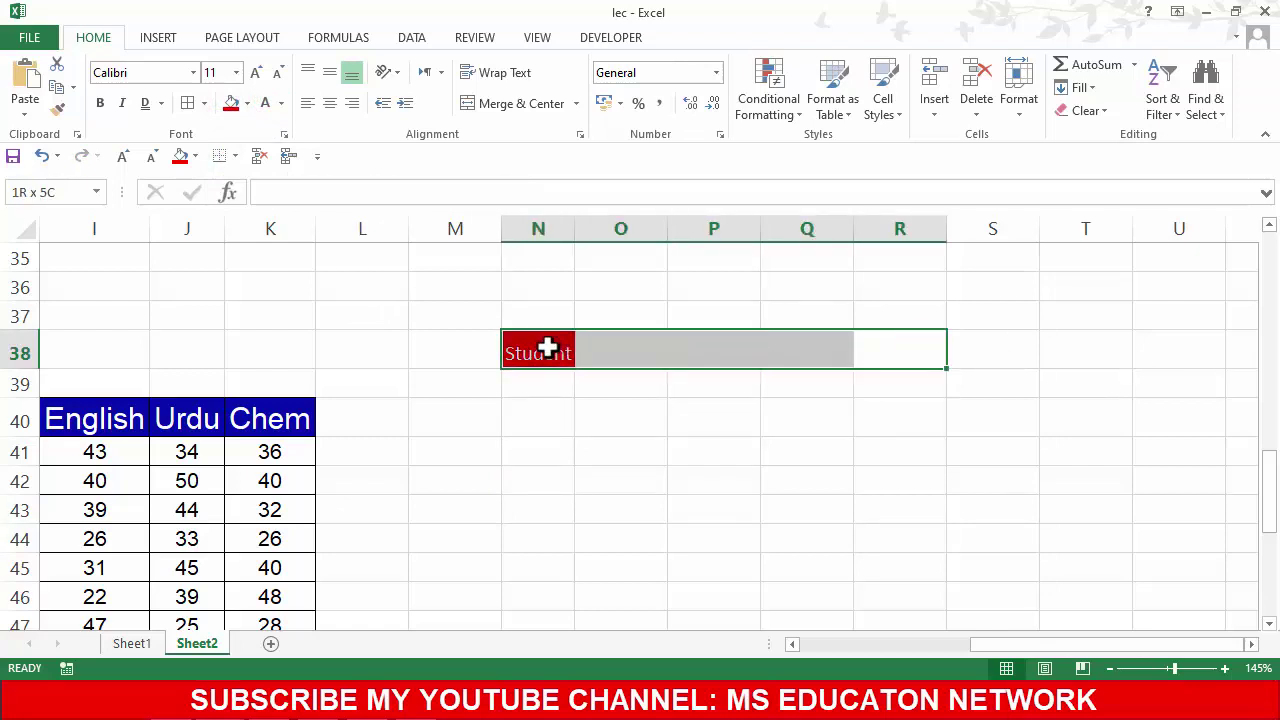
pyautogui.click(233, 104)
pyautogui.click(848, 414)
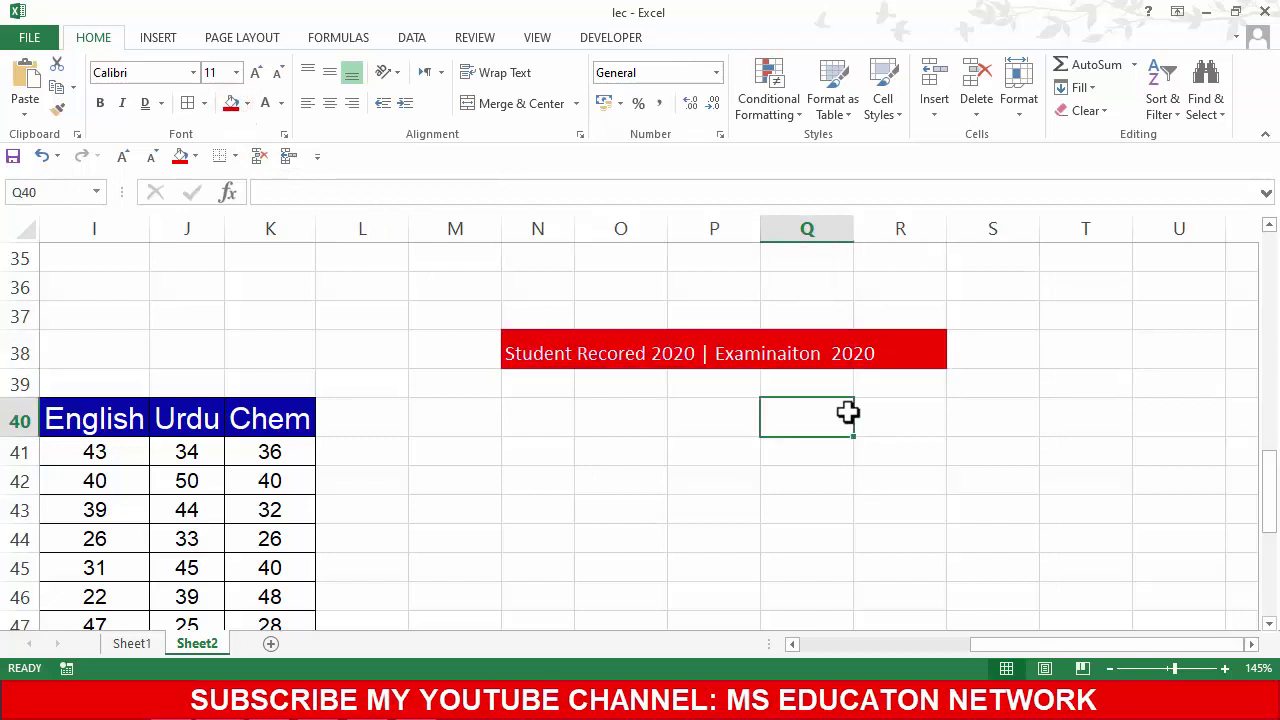
pyautogui.click(517, 347)
pyautogui.moveTo(517, 347); pyautogui.dragTo(894, 358)
pyautogui.click(863, 411)
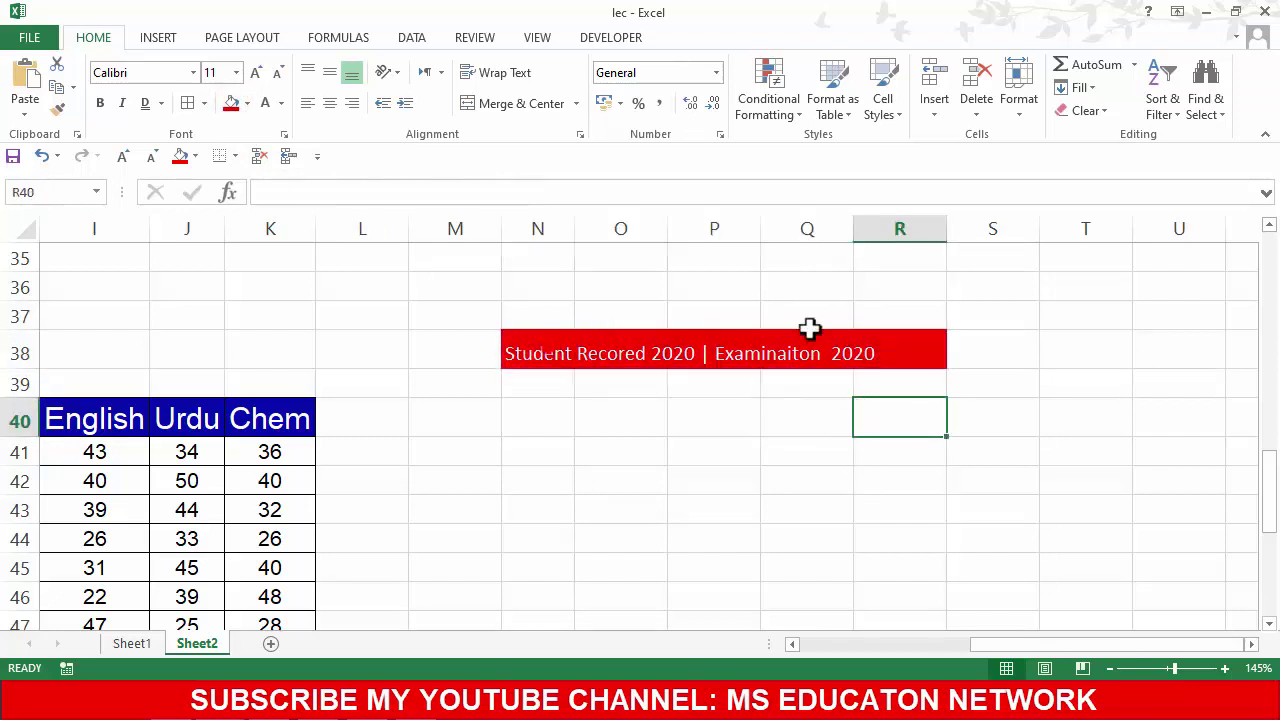
pyautogui.moveTo(530, 348); pyautogui.dragTo(920, 334)
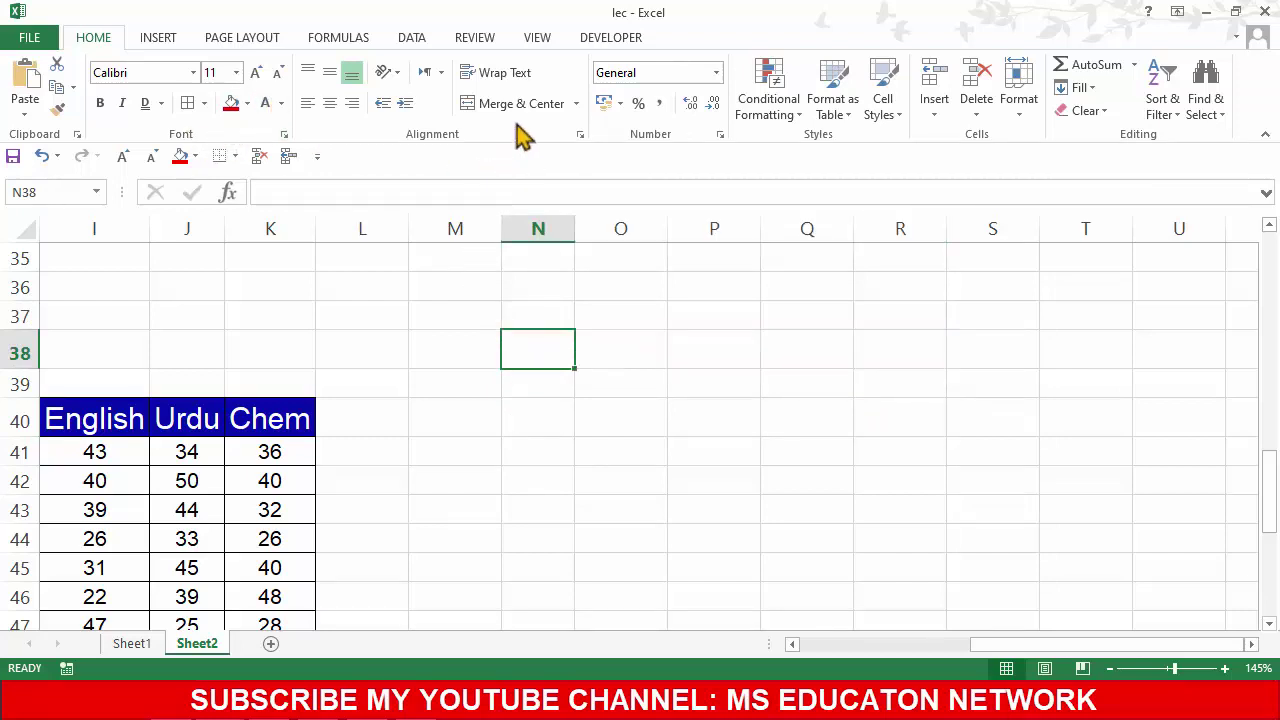
pyautogui.click(576, 103)
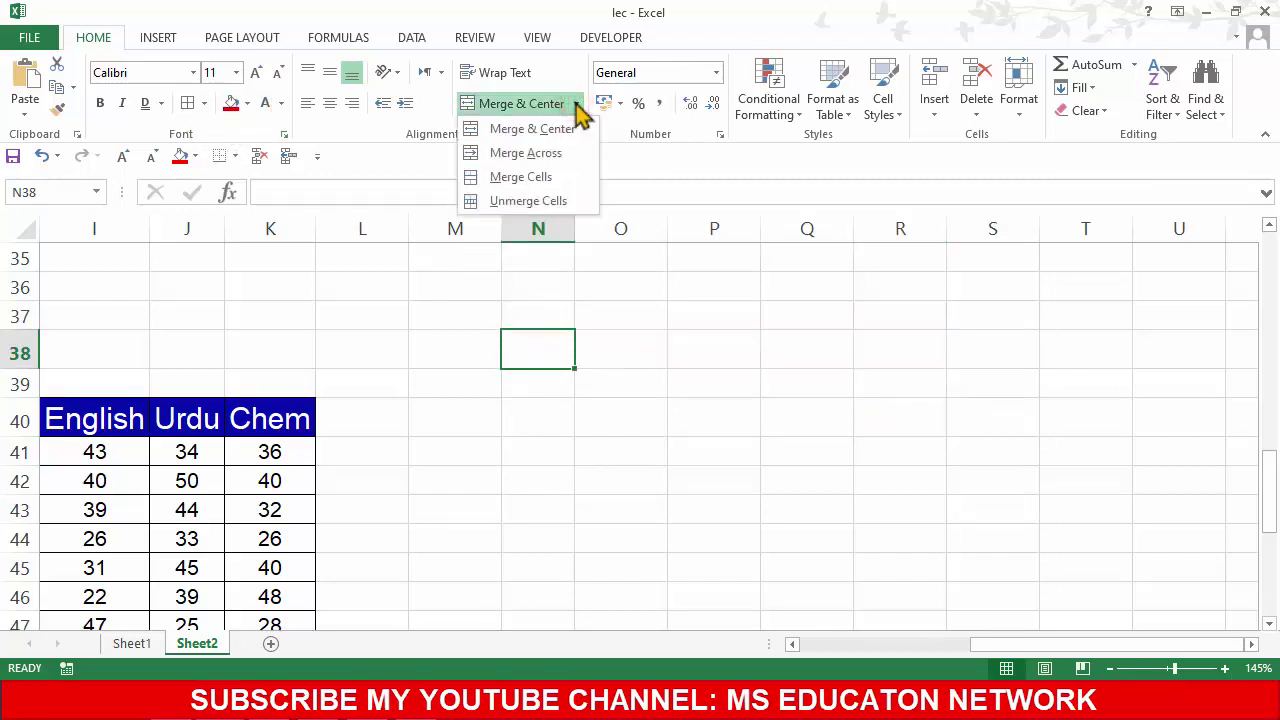
pyautogui.click(576, 104)
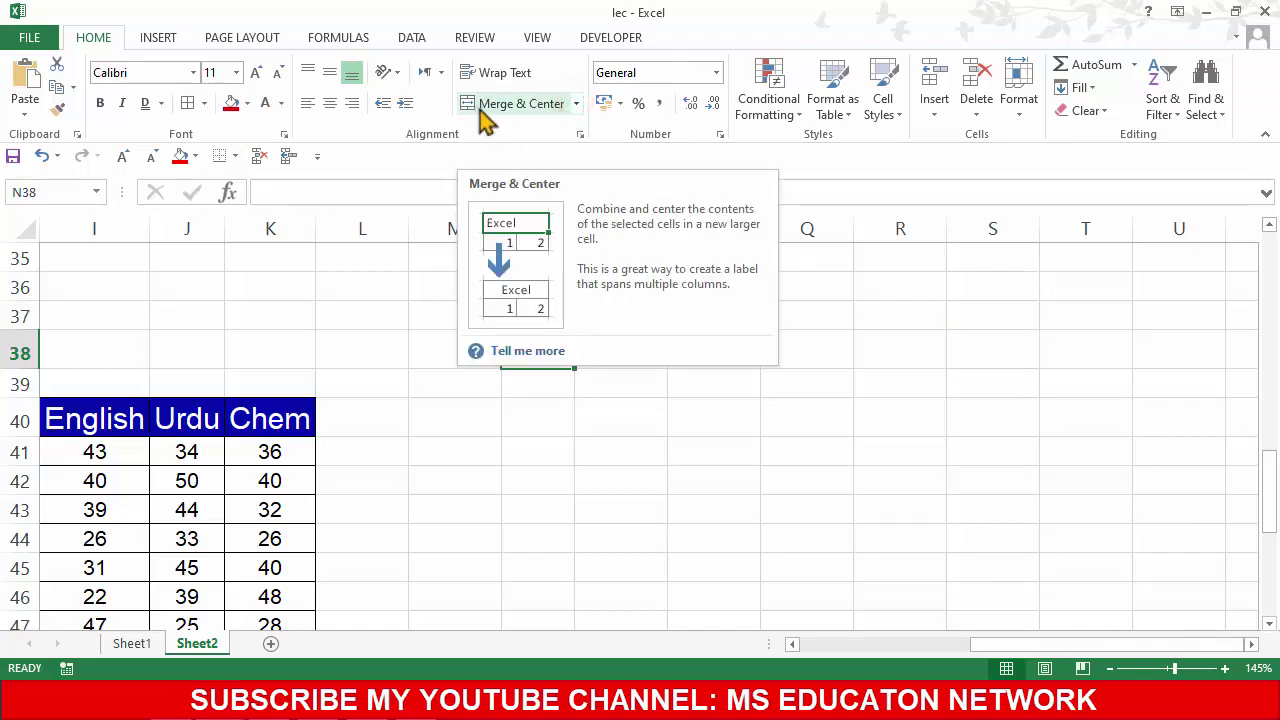
pyautogui.click(497, 509)
pyautogui.click(531, 376)
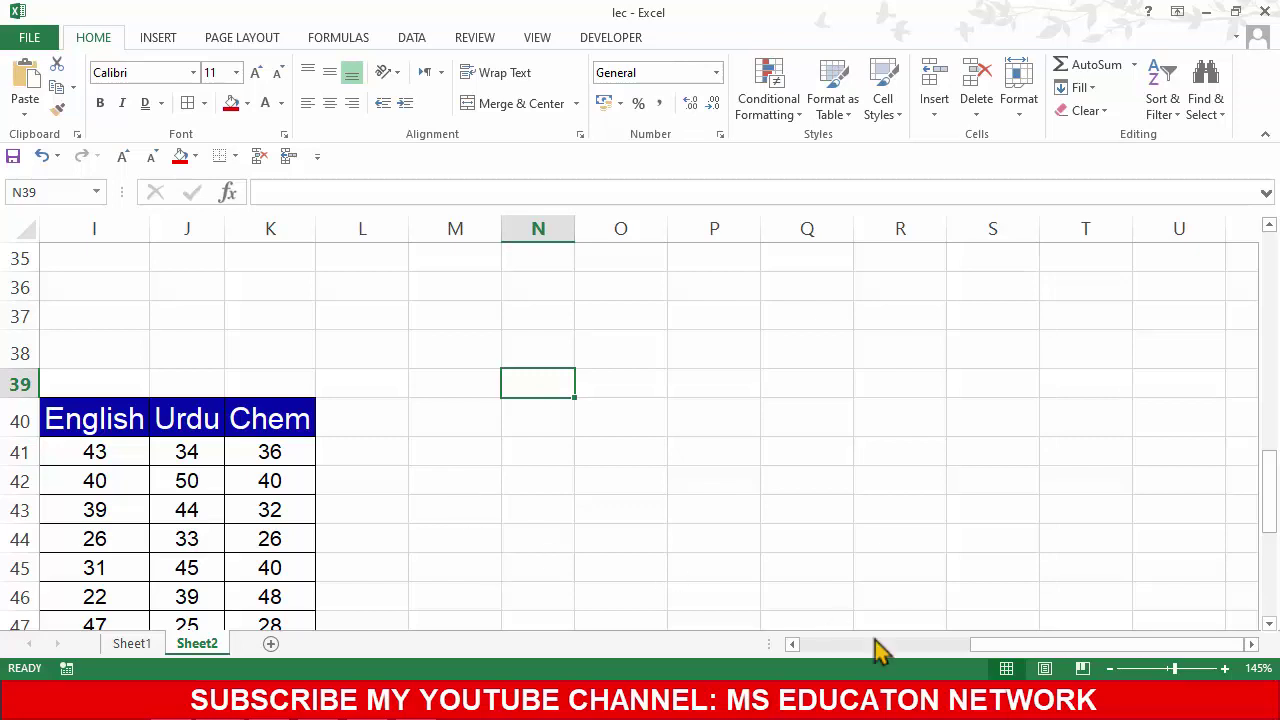
# Step: Copy the Phy, English, Urdu, Chem headers H40:K40 to N40, keeping source column widths
pyautogui.moveTo(1000, 645)
pyautogui.mouseDown()
pyautogui.moveTo(930, 648)
pyautogui.moveTo(950, 648)
pyautogui.mouseUp()
pyautogui.moveTo(377, 420); pyautogui.dragTo(545, 420)
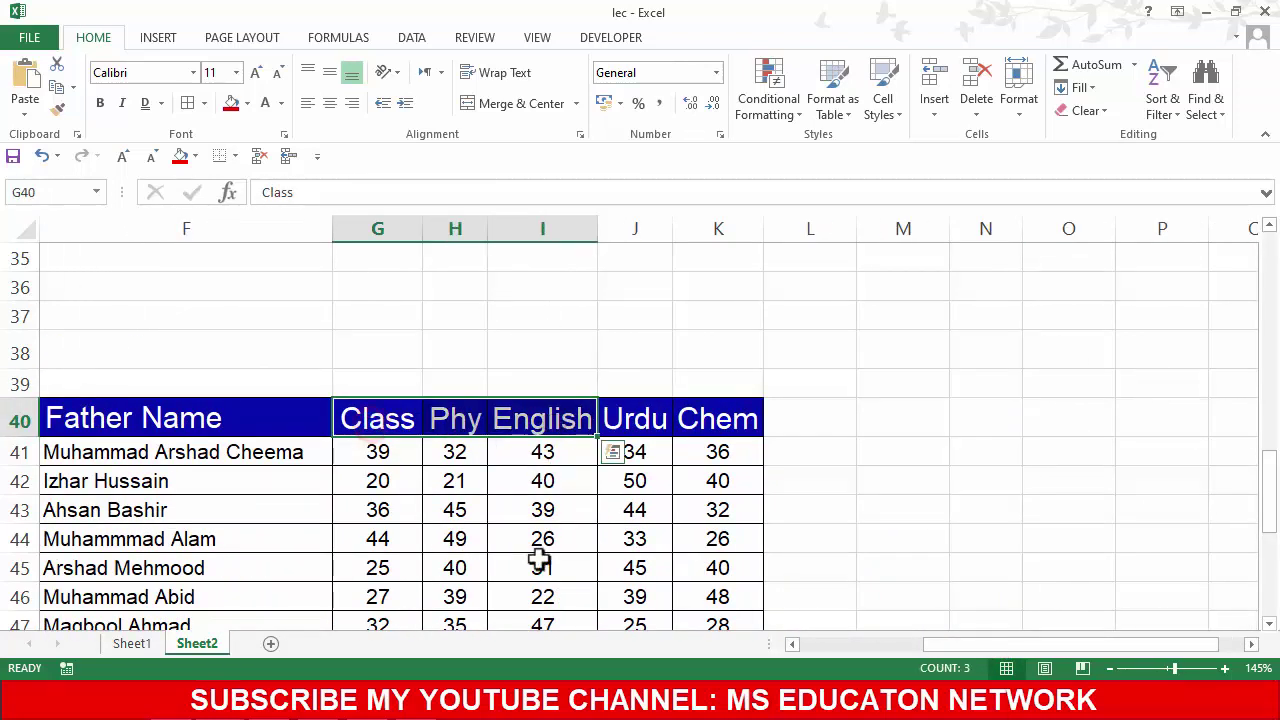
pyautogui.click(541, 565)
pyautogui.moveTo(458, 432); pyautogui.dragTo(709, 420)
pyautogui.hotkey('ctrl', 'c')
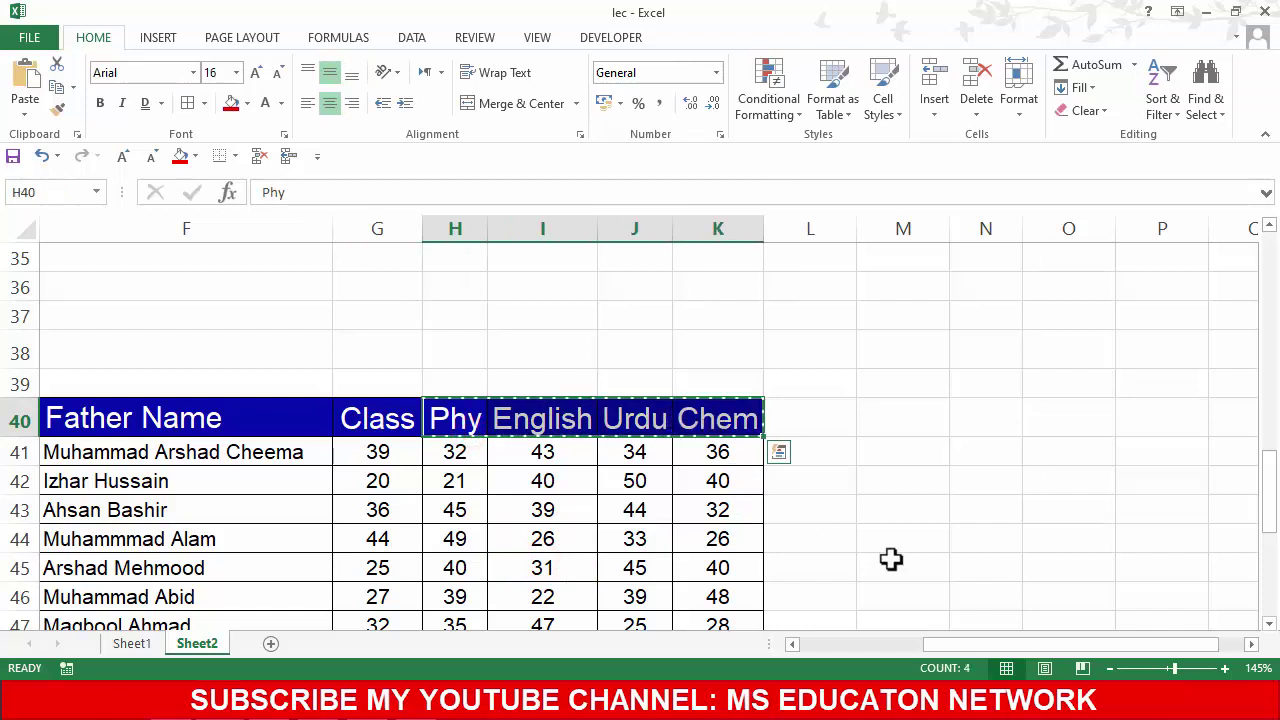
pyautogui.click(980, 420)
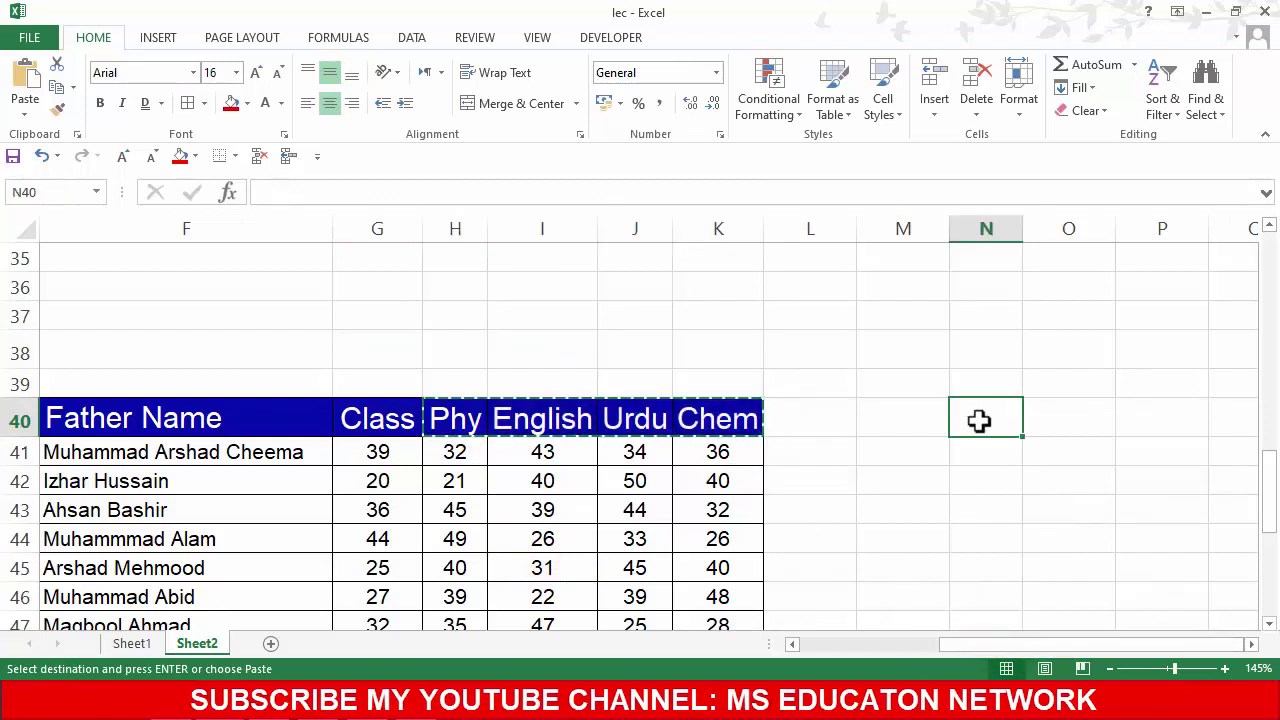
pyautogui.hotkey('ctrl', 'v')
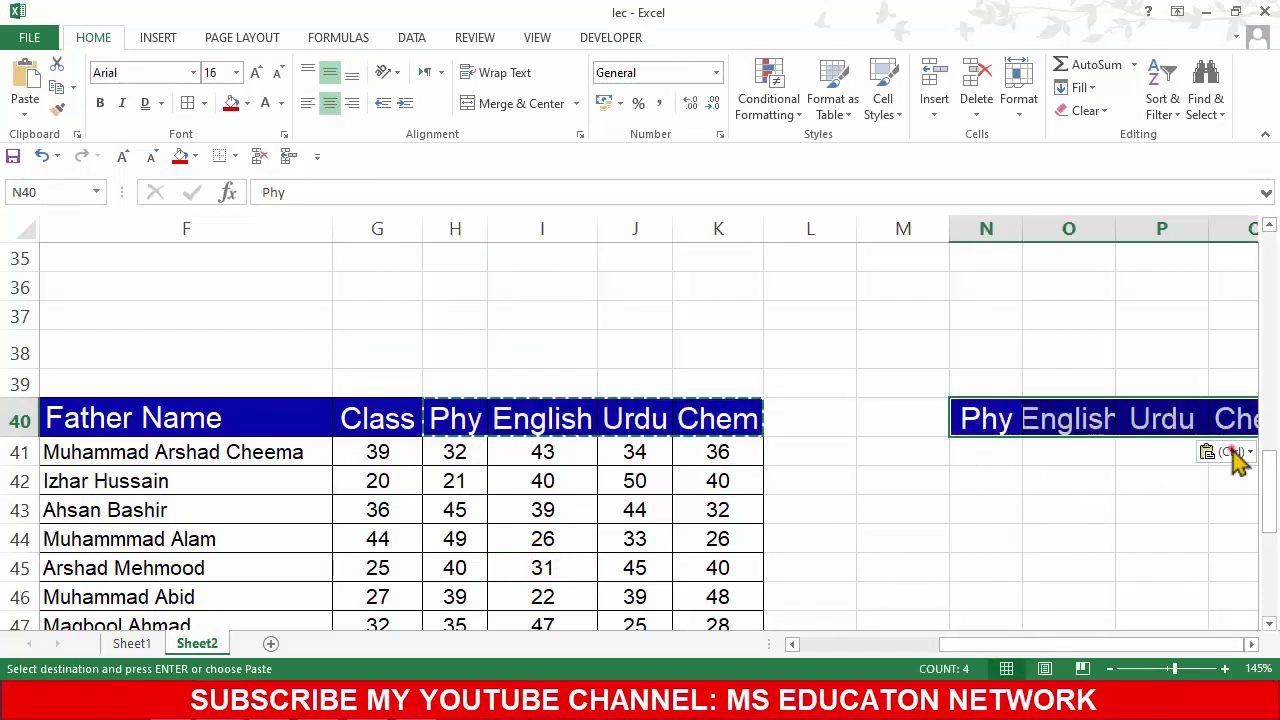
pyautogui.click(1236, 456)
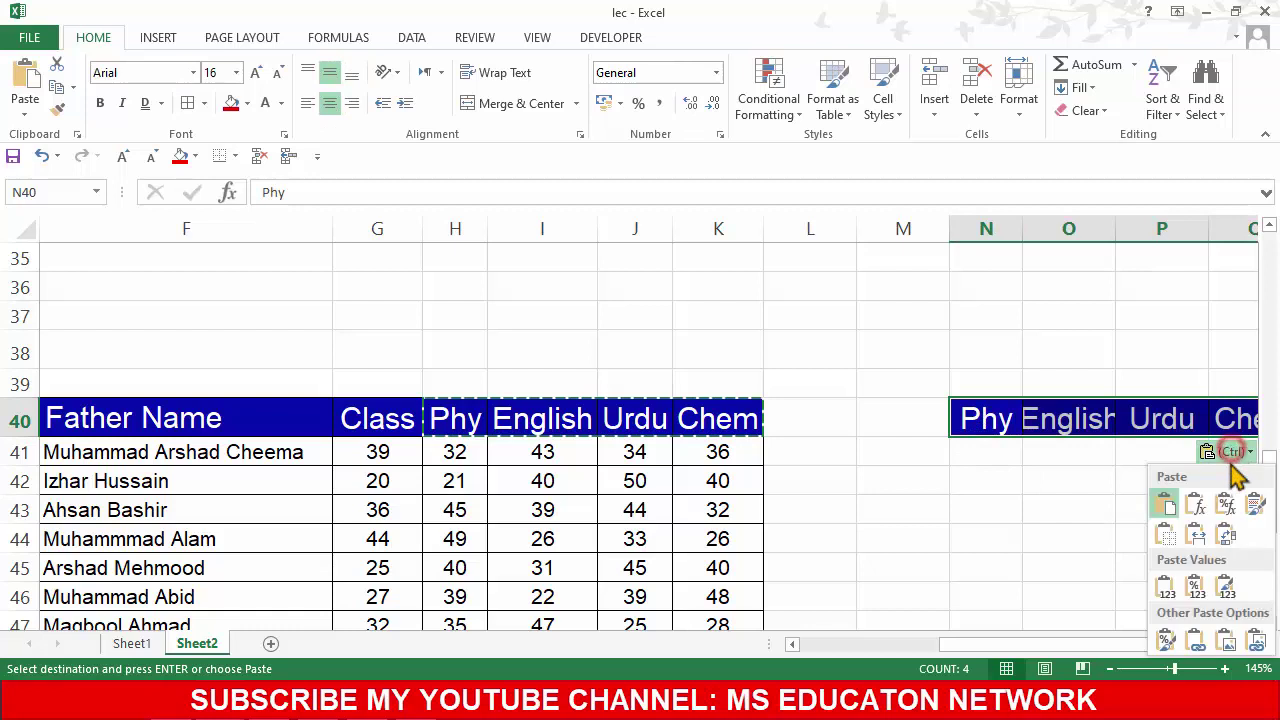
pyautogui.click(1198, 538)
# Step: Apply All Borders to N39:Q45
pyautogui.moveTo(1060, 644); pyautogui.dragTo(1157, 650)
pyautogui.click(917, 497)
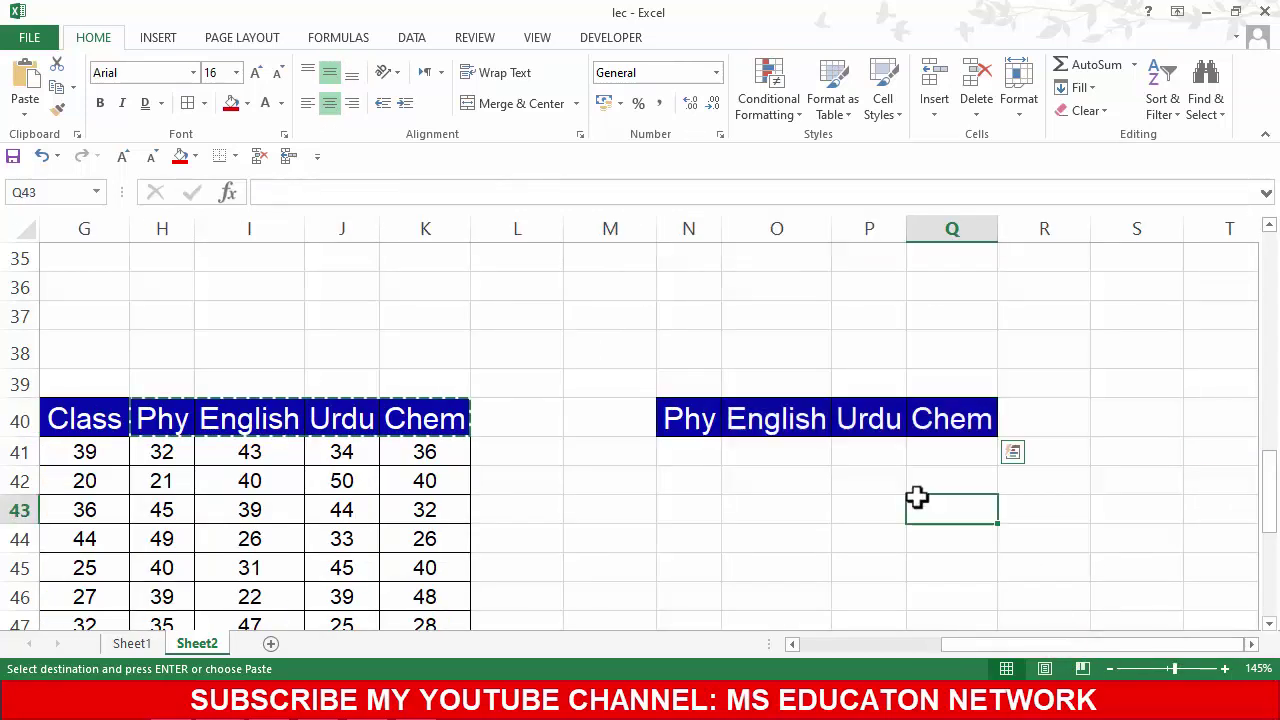
pyautogui.moveTo(681, 383); pyautogui.dragTo(960, 576)
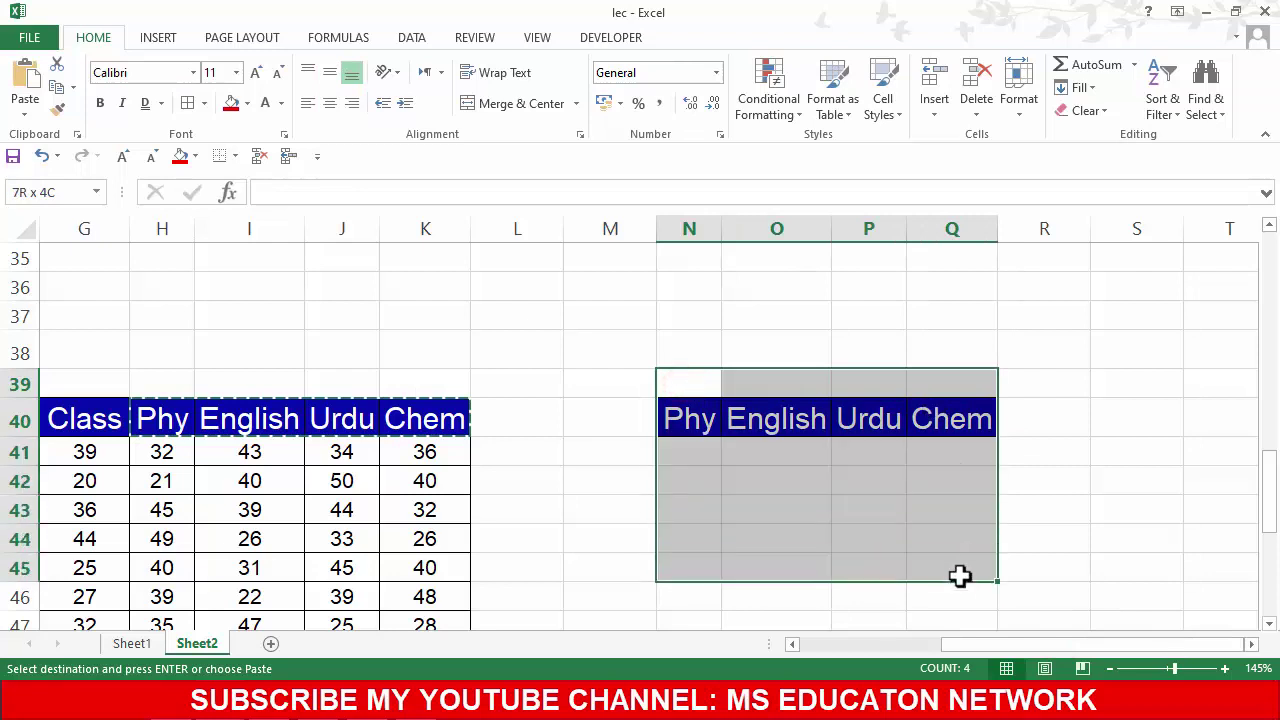
pyautogui.click(187, 104)
pyautogui.click(765, 497)
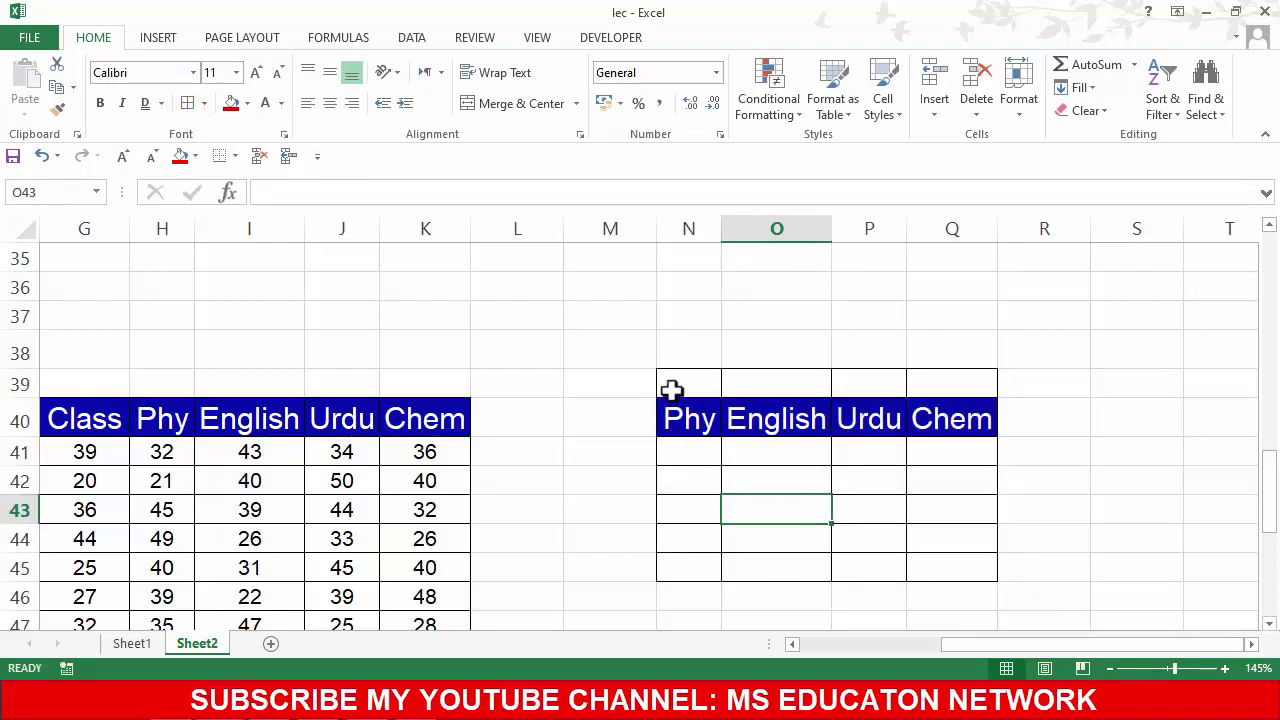
# Step: Merge and centre N39:Q39 above the copied headers
pyautogui.moveTo(683, 380); pyautogui.dragTo(934, 379)
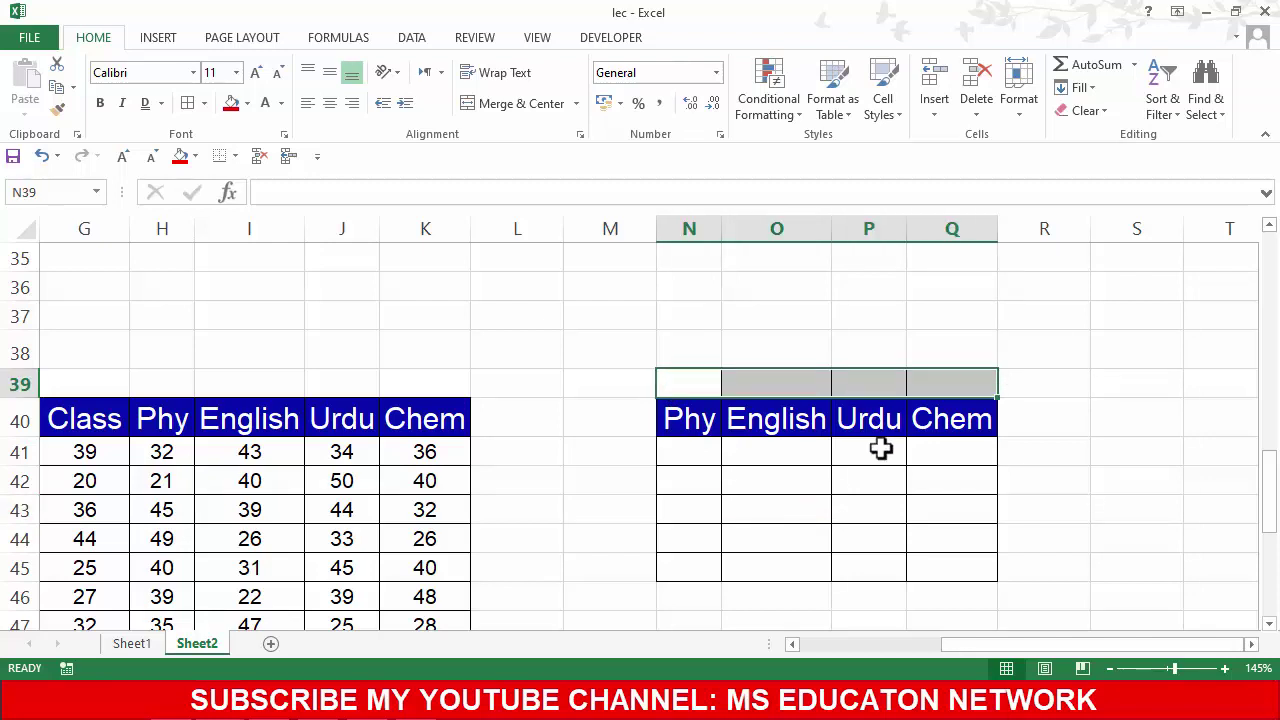
pyautogui.click(777, 503)
pyautogui.moveTo(676, 456)
pyautogui.mouseDown()
pyautogui.moveTo(940, 515)
pyautogui.moveTo(940, 556)
pyautogui.mouseUp()
pyautogui.moveTo(686, 387)
pyautogui.mouseDown()
pyautogui.moveTo(934, 381)
pyautogui.moveTo(919, 388)
pyautogui.mouseUp()
pyautogui.click(806, 553)
pyautogui.moveTo(700, 388); pyautogui.dragTo(951, 393)
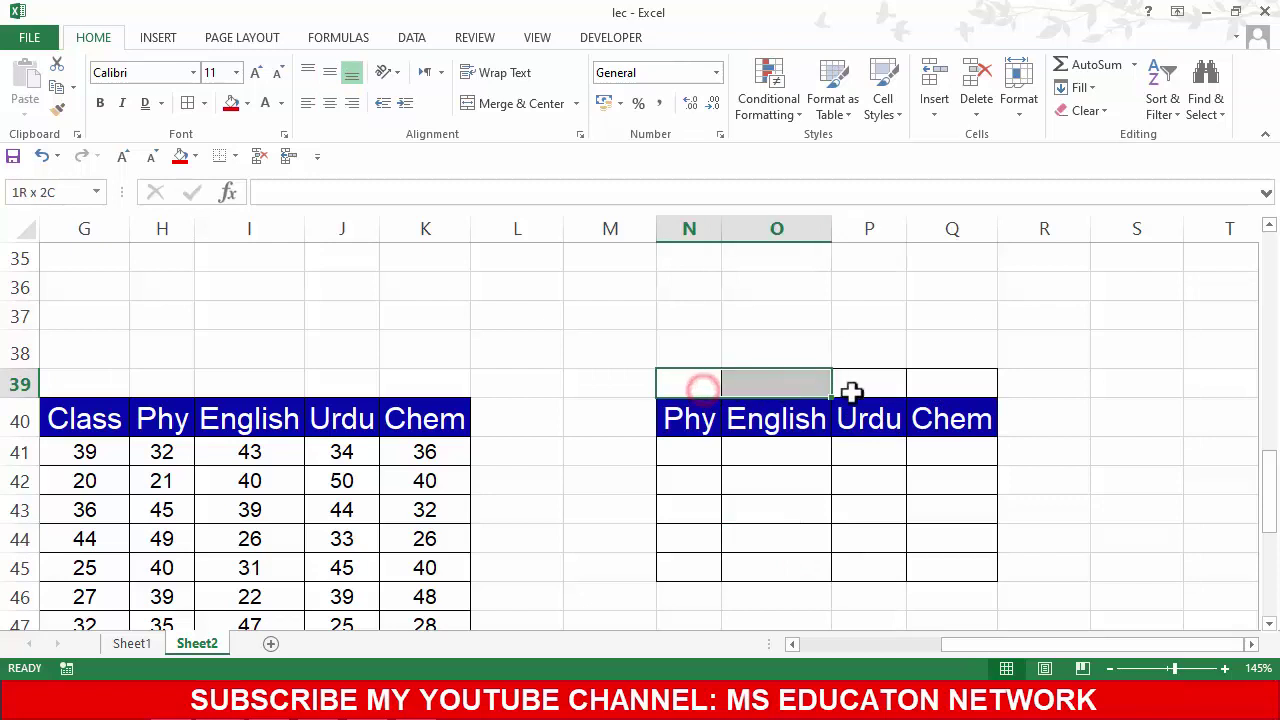
pyautogui.click(488, 106)
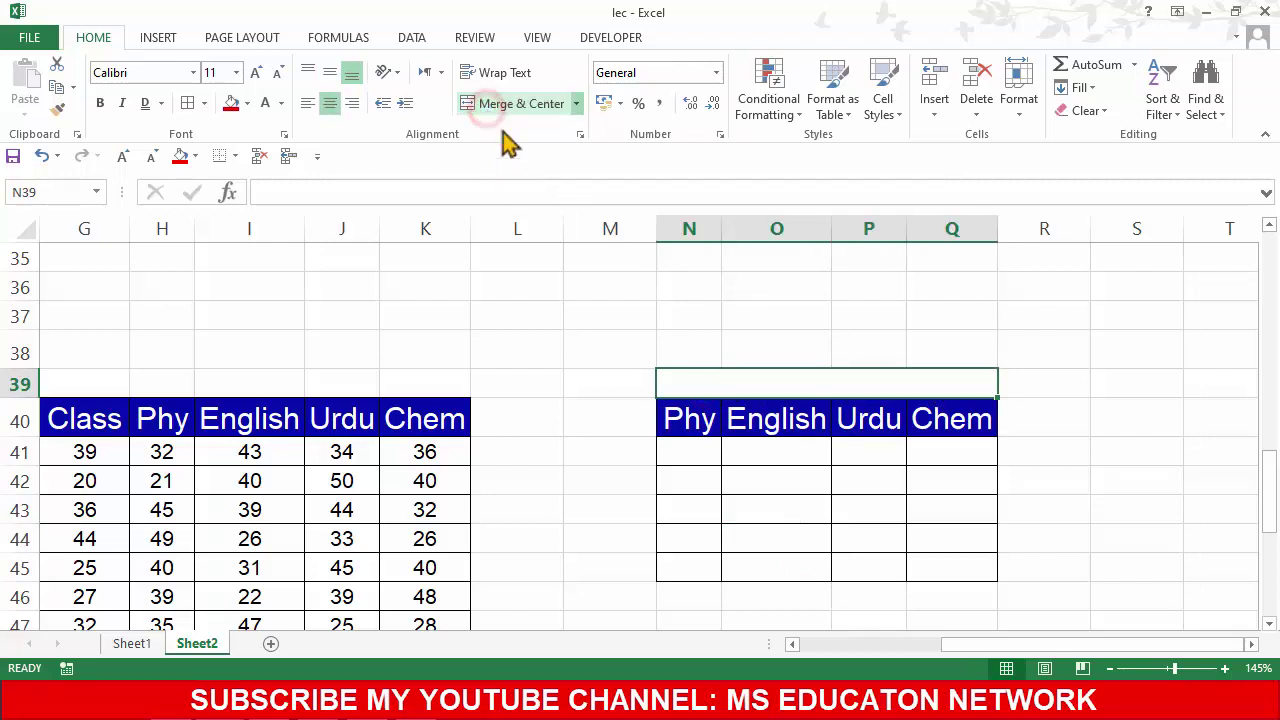
# Step: Label the merged cell 'Subjects'
pyautogui.click(738, 472)
pyautogui.click(707, 383)
pyautogui.doubleClick(707, 383)
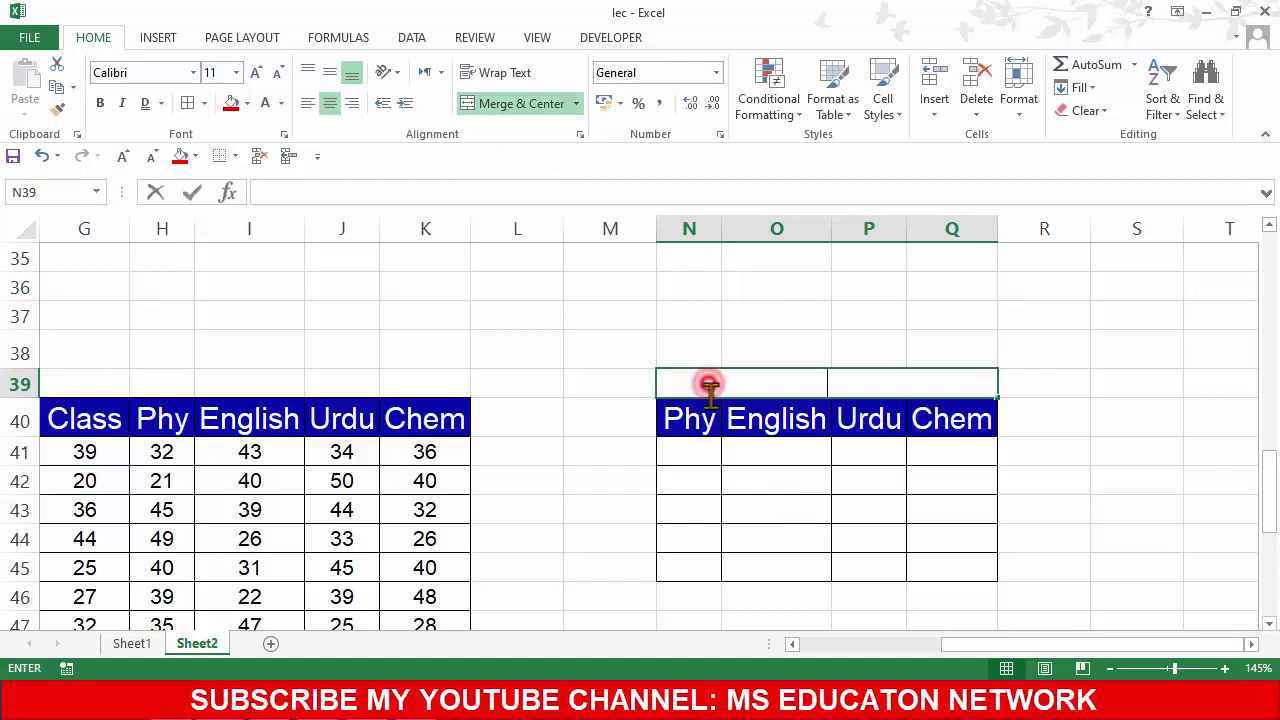
pyautogui.write('Subject')
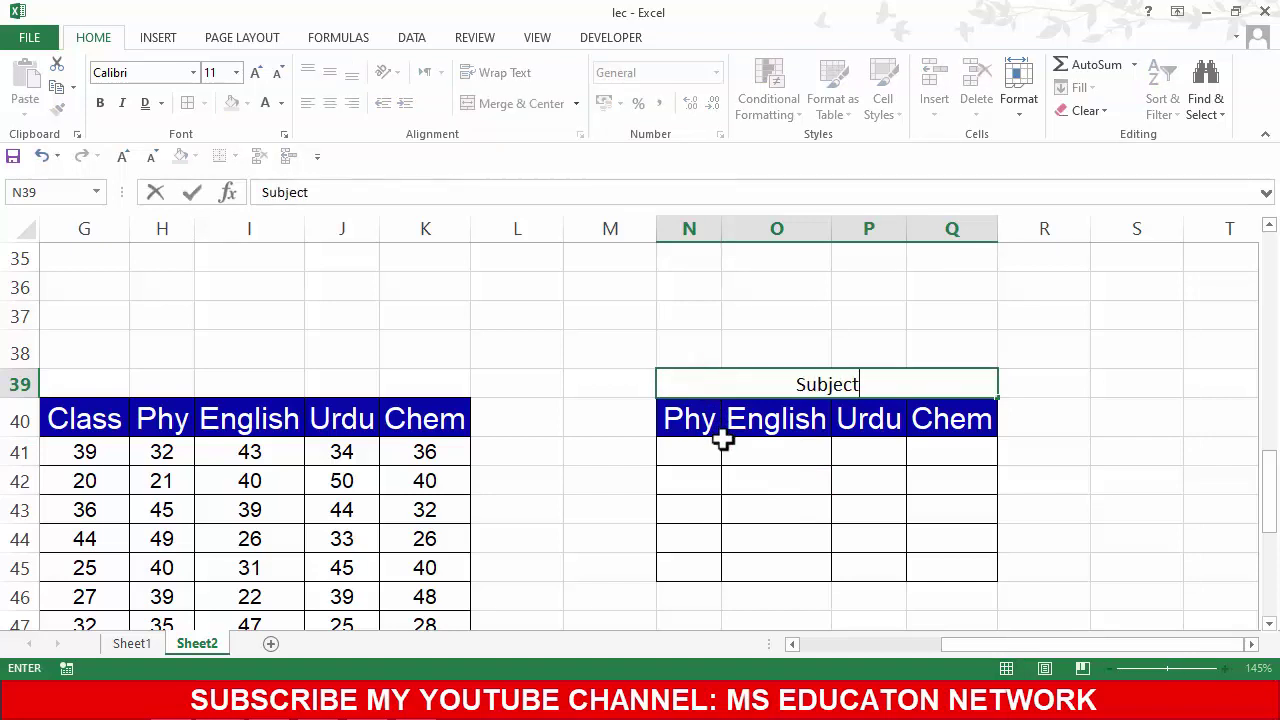
pyautogui.write('s')
pyautogui.press('Return')
pyautogui.click(740, 470)
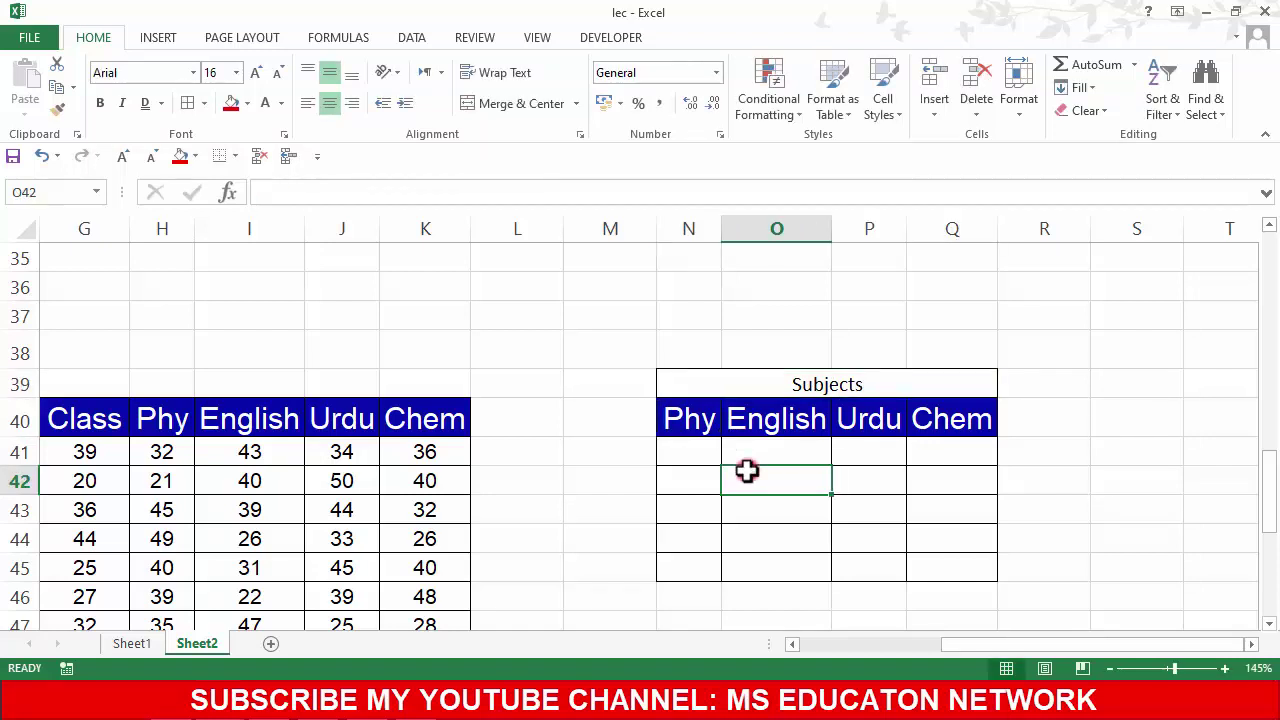
pyautogui.click(835, 384)
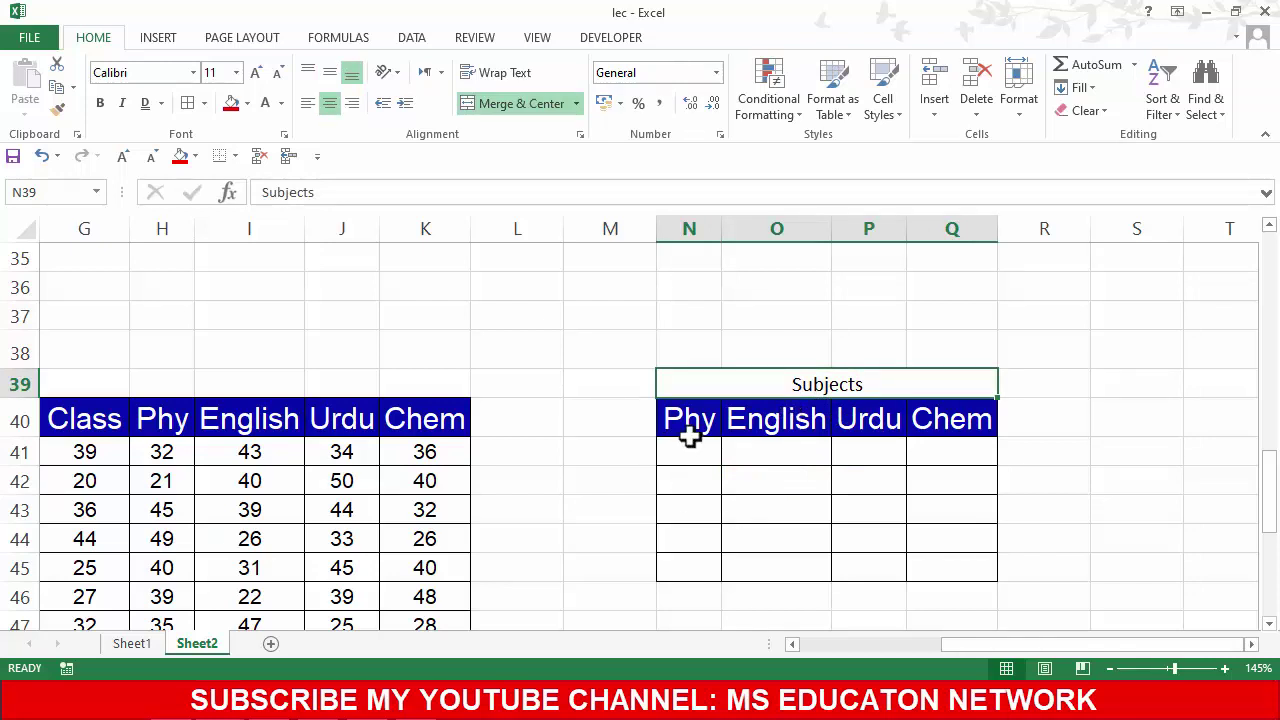
# Step: Select the cells under the Phy, English, Urdu and Chem headers and browse the merge options
pyautogui.moveTo(694, 417); pyautogui.dragTo(709, 574)
pyautogui.moveTo(751, 417); pyautogui.dragTo(776, 570)
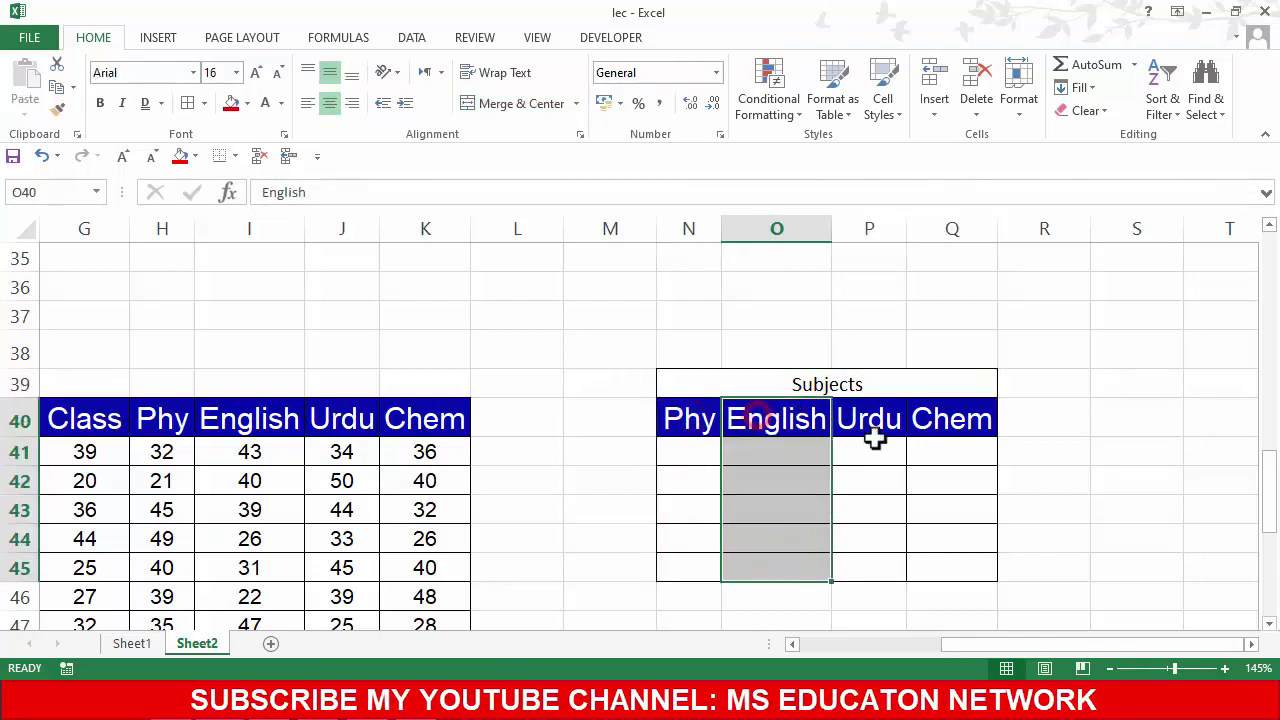
pyautogui.moveTo(869, 418); pyautogui.dragTo(880, 520)
pyautogui.moveTo(920, 418); pyautogui.dragTo(946, 571)
pyautogui.click(833, 548)
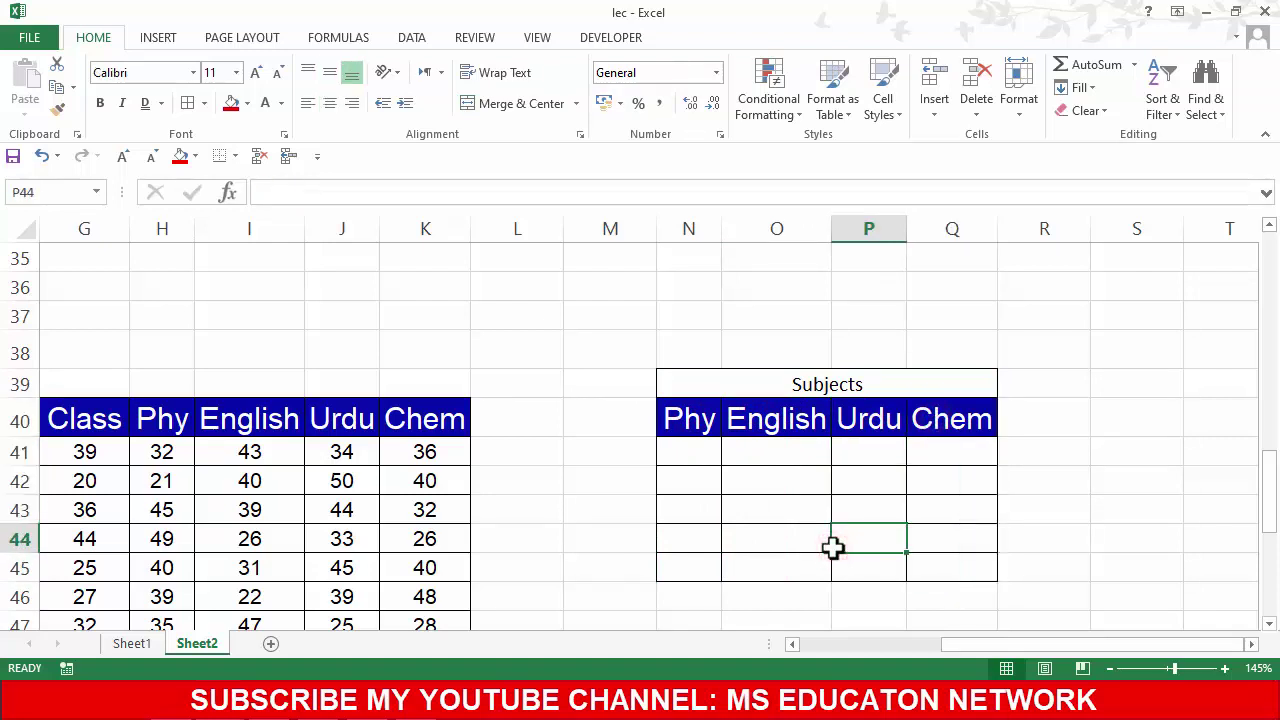
pyautogui.click(577, 104)
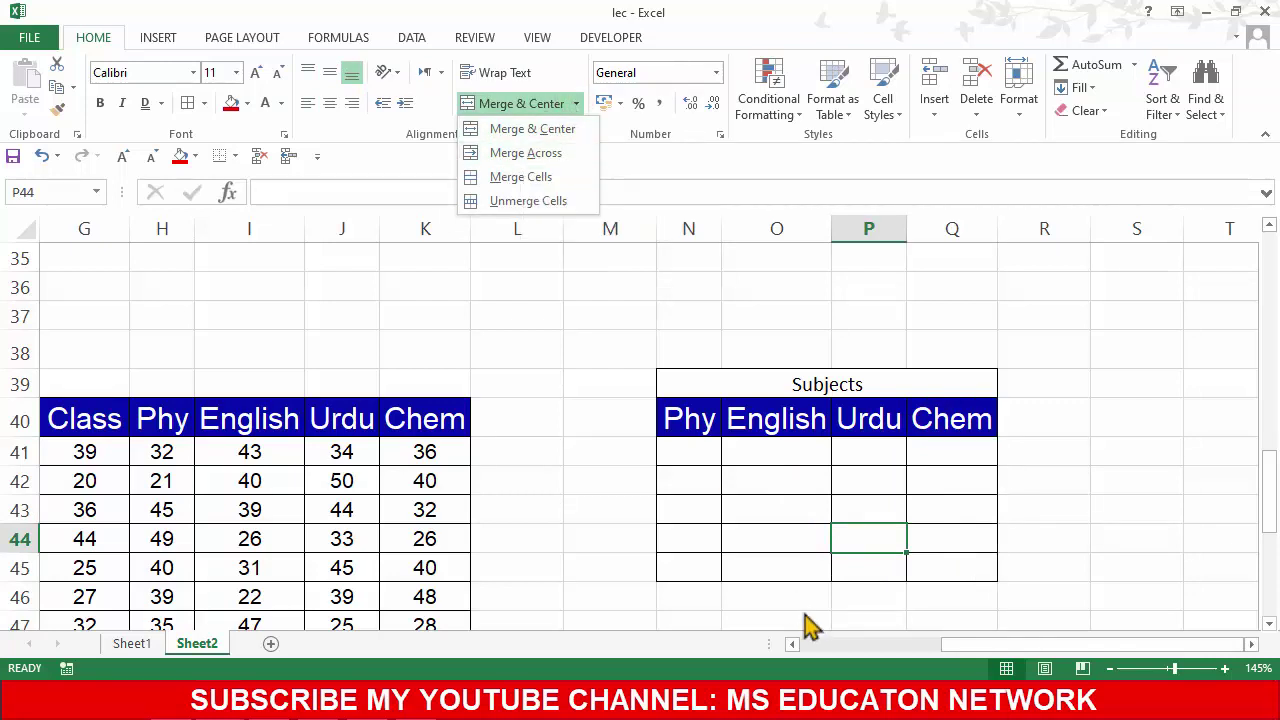
pyautogui.click(766, 523)
pyautogui.click(766, 506)
# Step: Copy the bordered header block N40:Q45 and paste it at S40
pyautogui.click(738, 425)
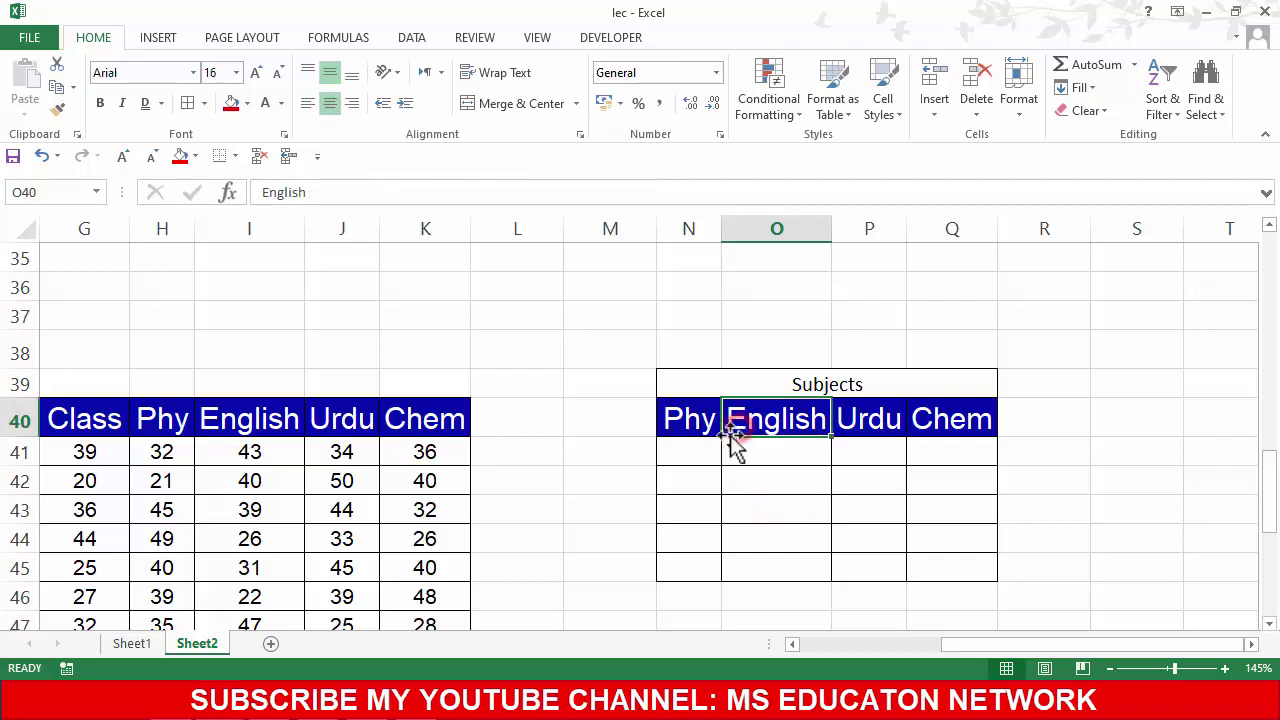
pyautogui.moveTo(680, 423); pyautogui.dragTo(910, 424)
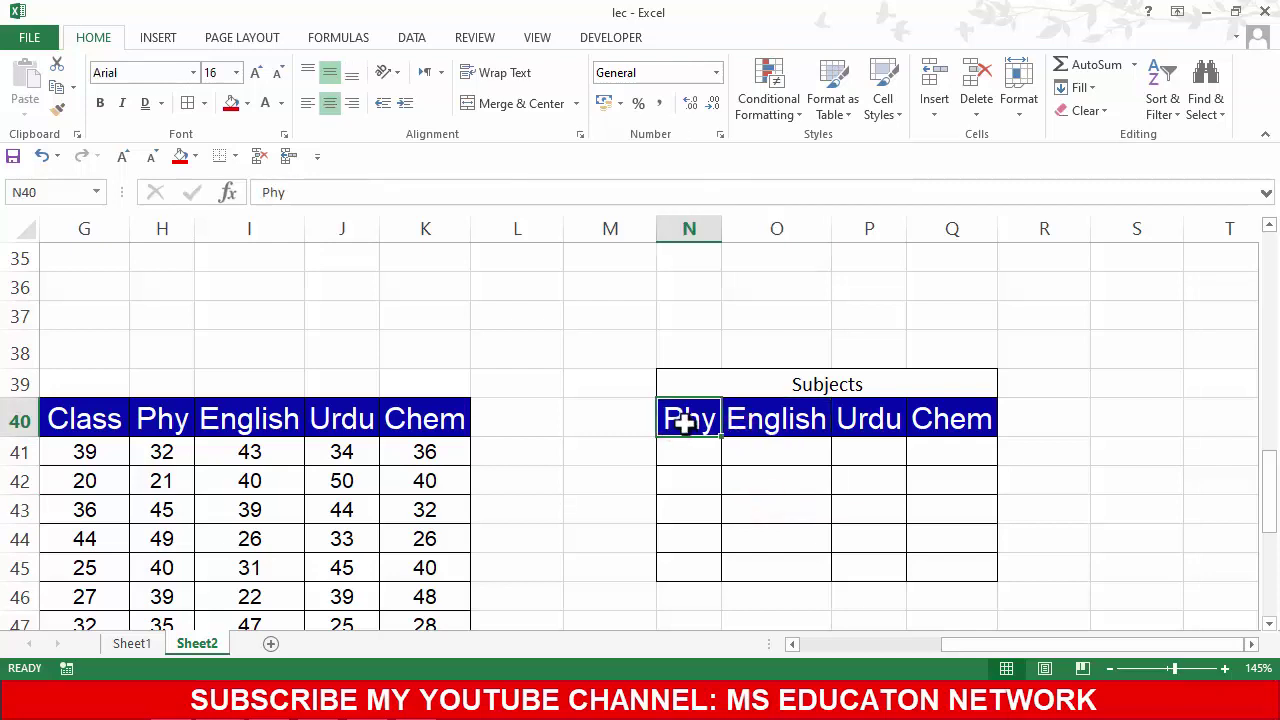
pyautogui.click(828, 495)
pyautogui.moveTo(691, 423)
pyautogui.mouseDown()
pyautogui.moveTo(938, 590)
pyautogui.moveTo(938, 560)
pyautogui.mouseUp()
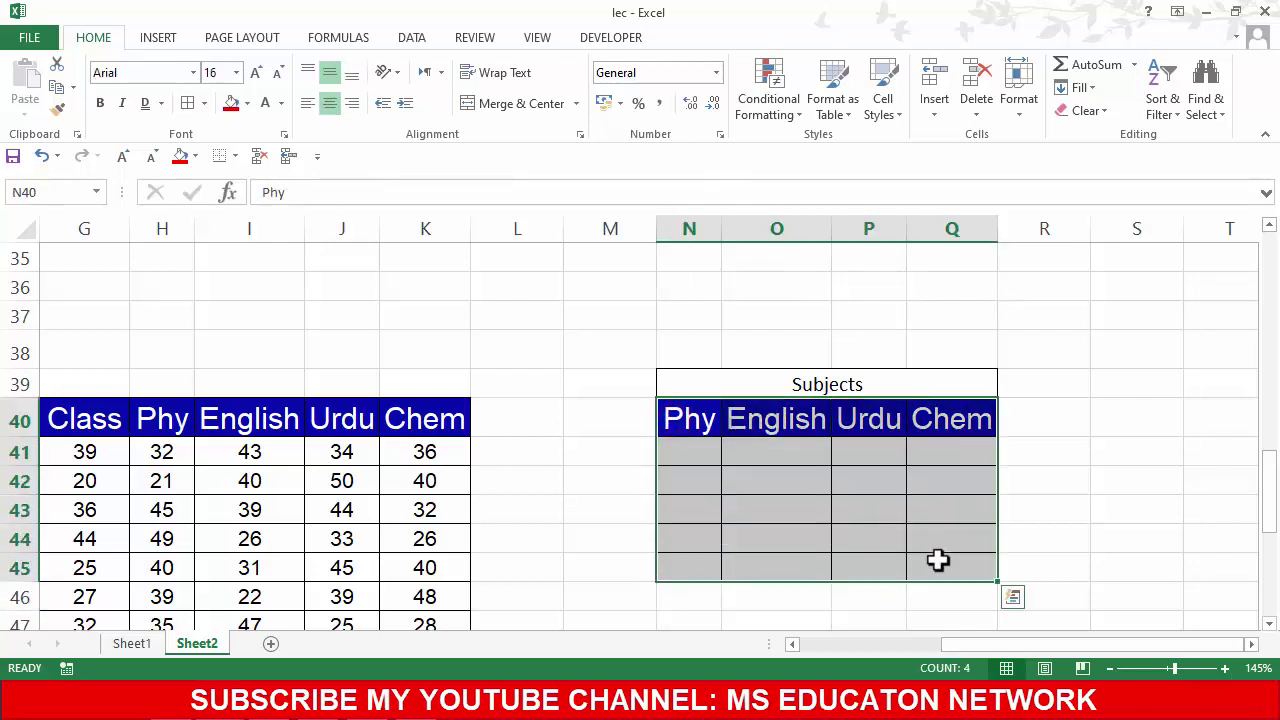
pyautogui.hotkey('ctrl', 'c')
pyautogui.click(1104, 428)
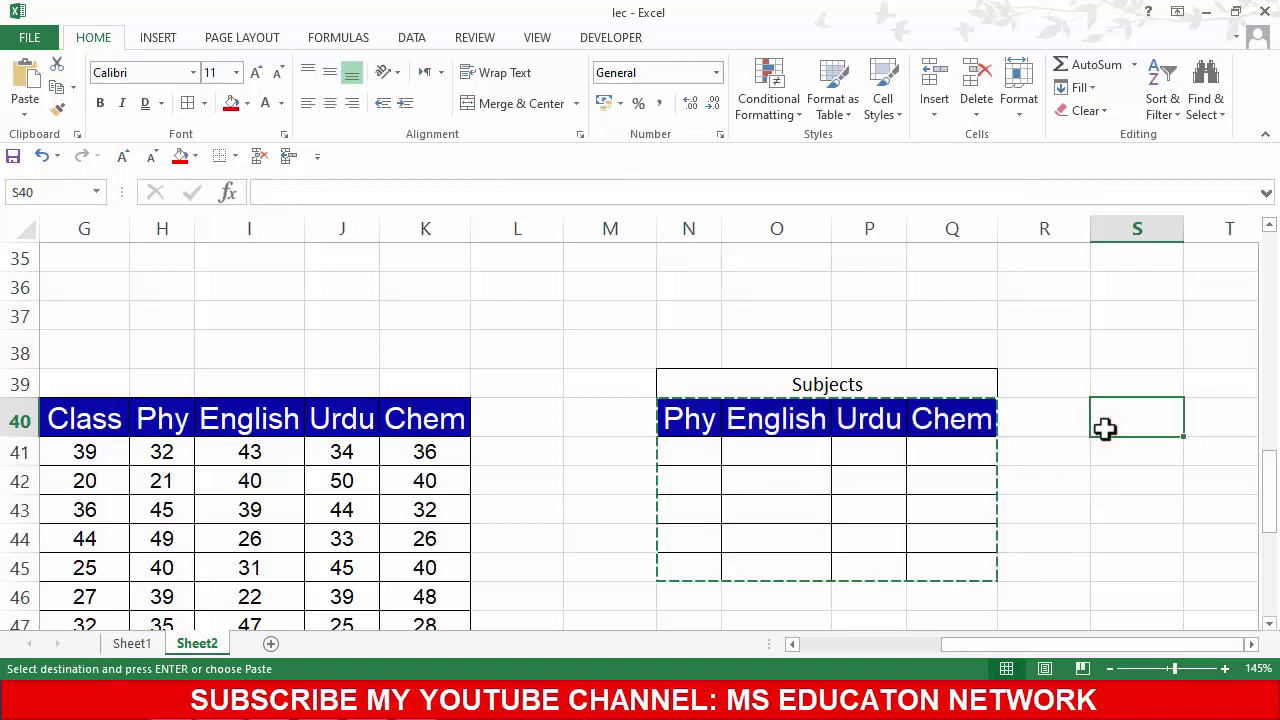
pyautogui.hotkey('ctrl', 'v')
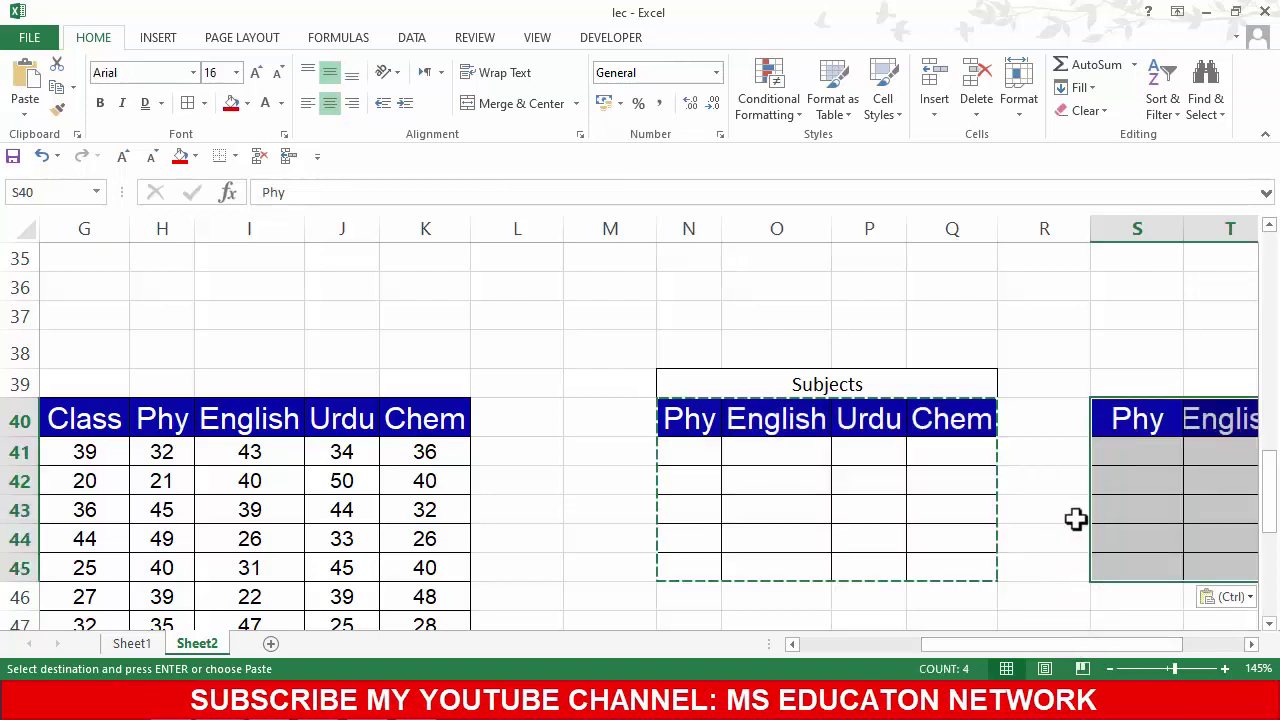
# Step: Auto-fit columns S through V to their contents
pyautogui.click(1137, 418)
pyautogui.press('Right')
pyautogui.press('Right')
pyautogui.press('Right')
pyautogui.press('Right')
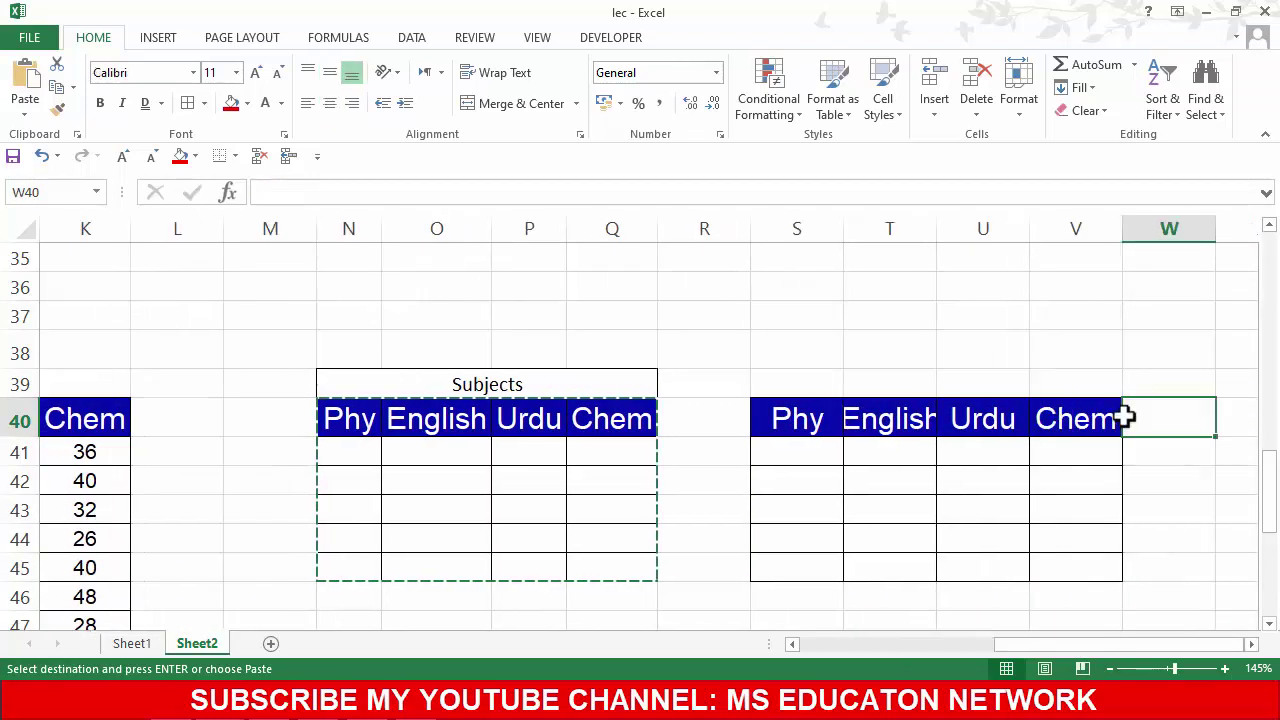
pyautogui.press('Right')
pyautogui.moveTo(708, 229); pyautogui.dragTo(1029, 229)
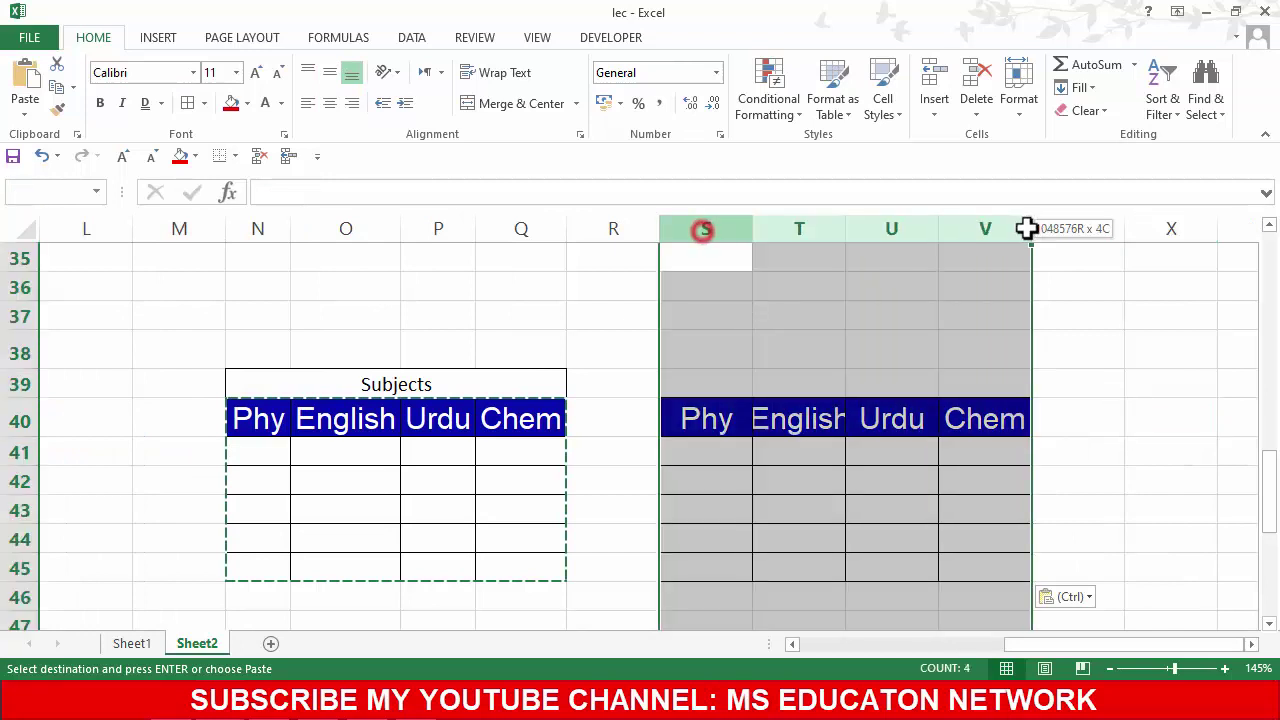
pyautogui.doubleClick(938, 229)
pyautogui.click(894, 457)
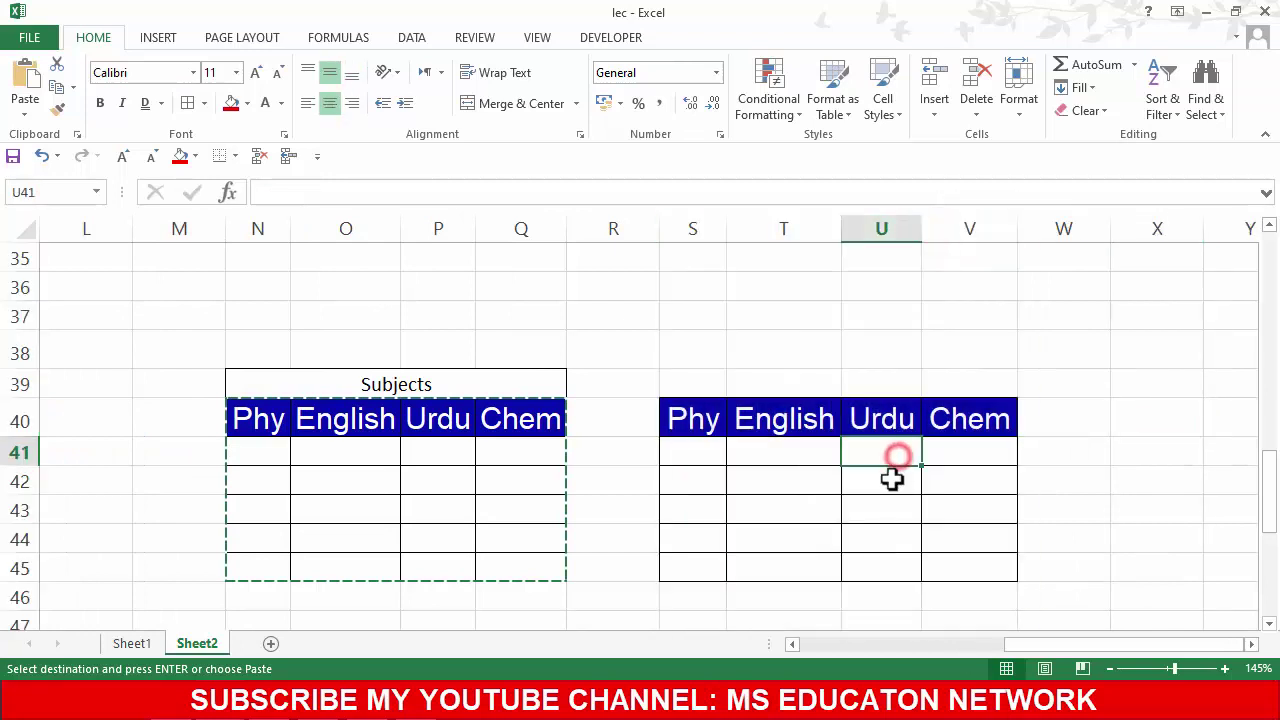
pyautogui.click(851, 480)
pyautogui.click(803, 428)
# Step: Shift the English, Urdu and Chem headers one column to the right
pyautogui.moveTo(780, 420); pyautogui.dragTo(960, 428)
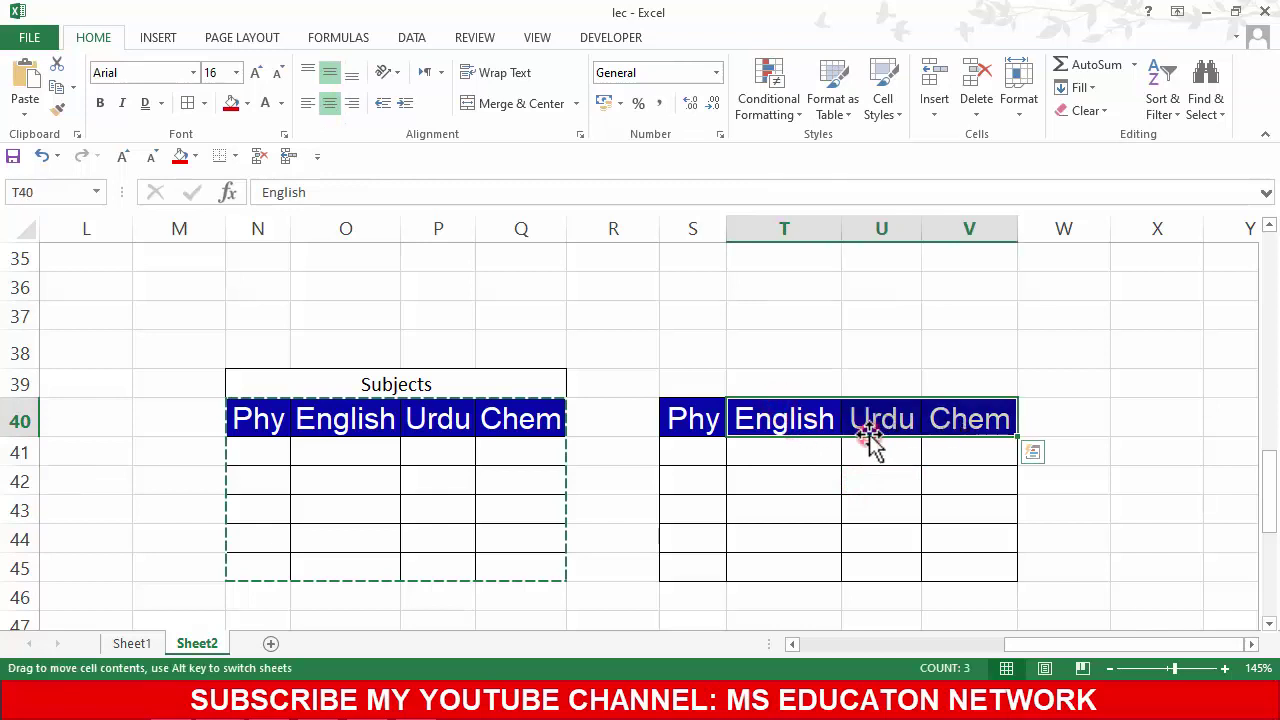
pyautogui.hotkey('ctrl', 'c')
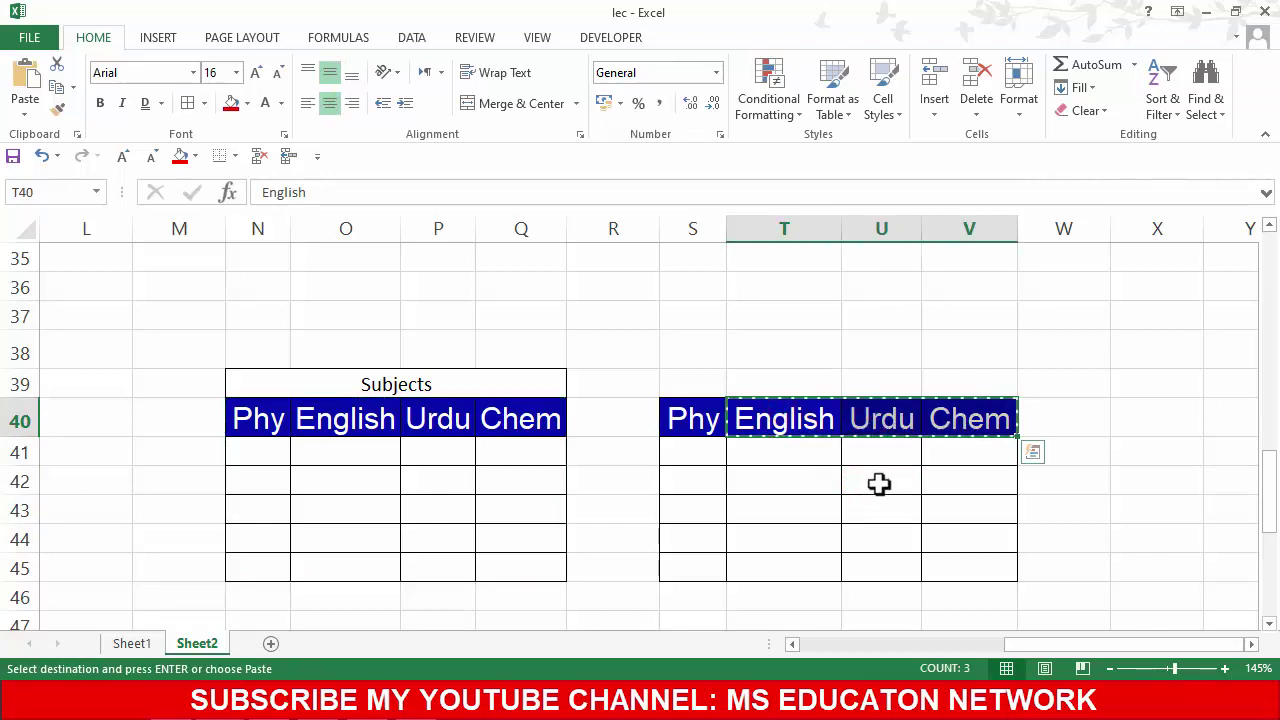
pyautogui.click(859, 424)
pyautogui.hotkey('ctrl', 'v')
pyautogui.click(886, 480)
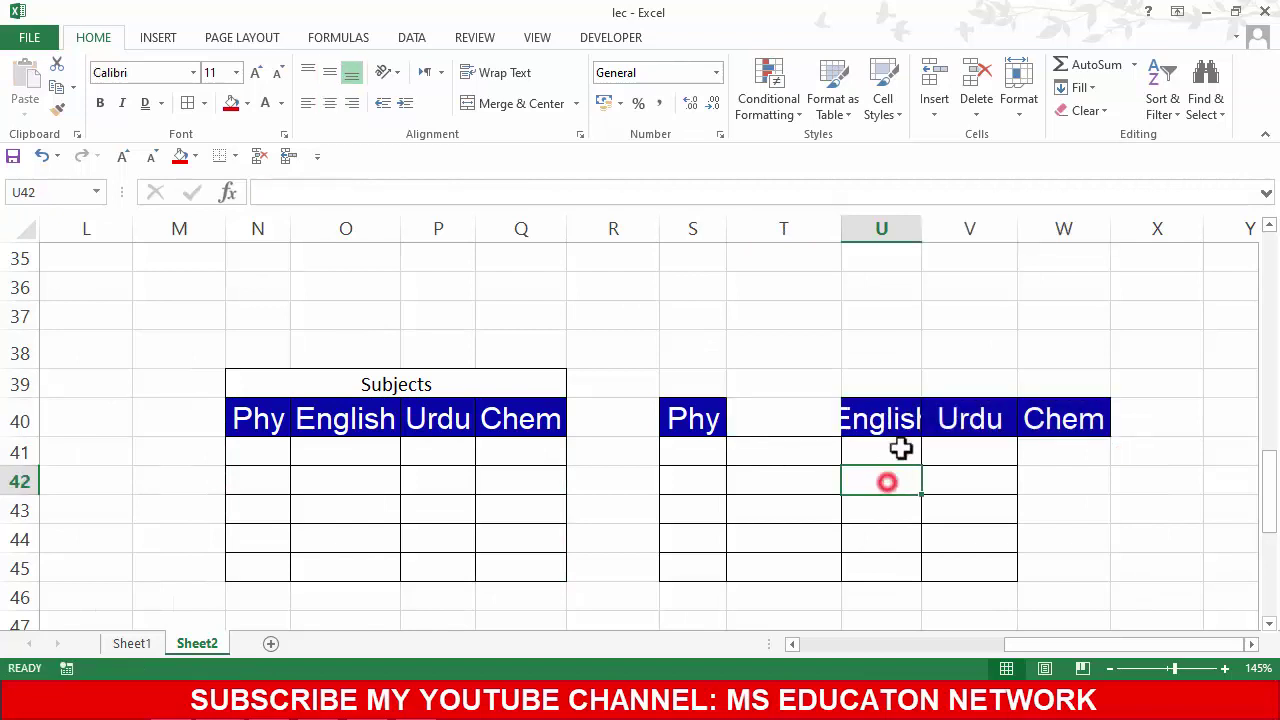
pyautogui.click(969, 418)
# Step: Move the Urdu and Chem headers one more column to the right
pyautogui.moveTo(969, 418); pyautogui.dragTo(1063, 422)
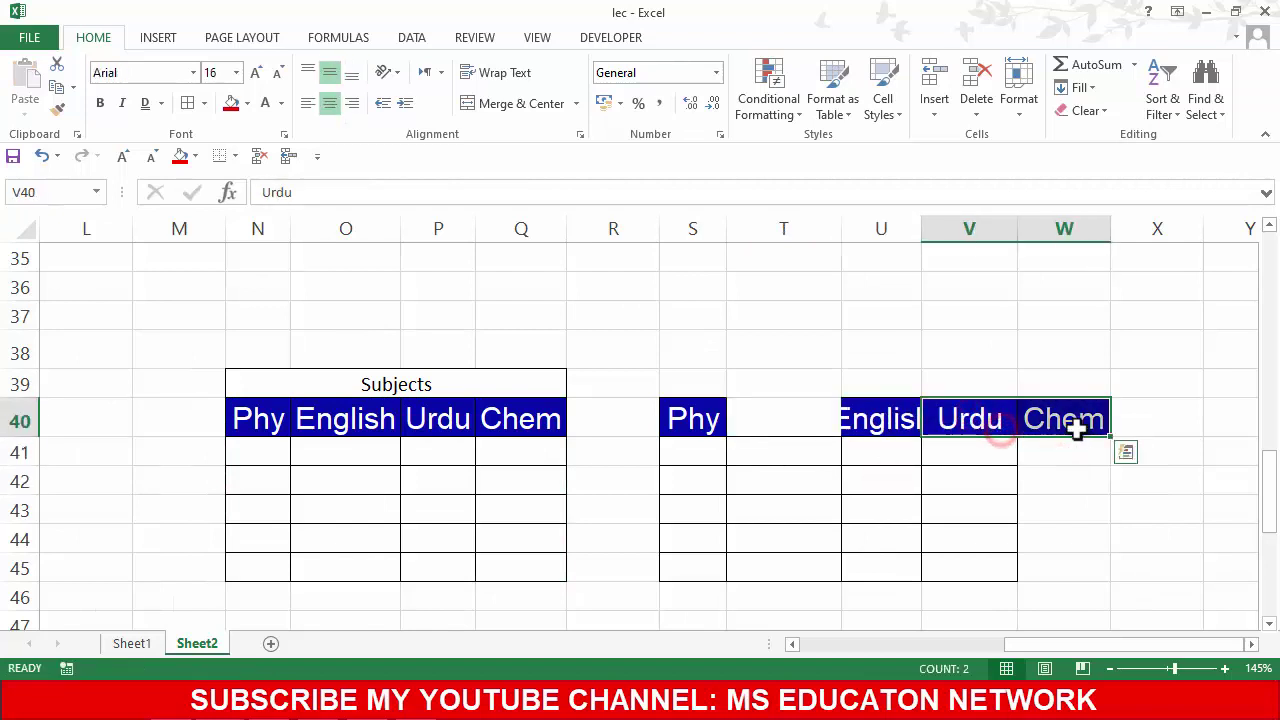
pyautogui.hotkey('ctrl', 'c')
pyautogui.click(1045, 421)
pyautogui.press('Return')
pyautogui.click(1074, 531)
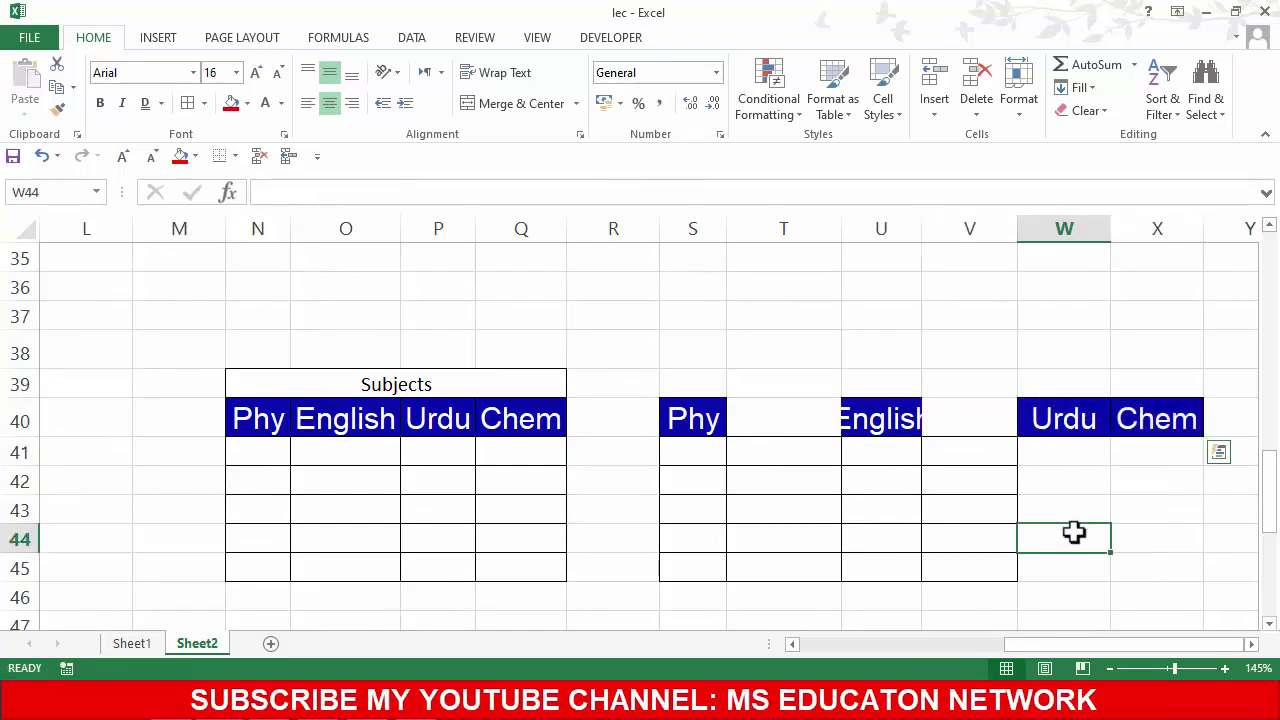
pyautogui.click(1140, 440)
# Step: Move Chem one column further right to Y40, then select the table S40:Y45
pyautogui.click(1145, 422)
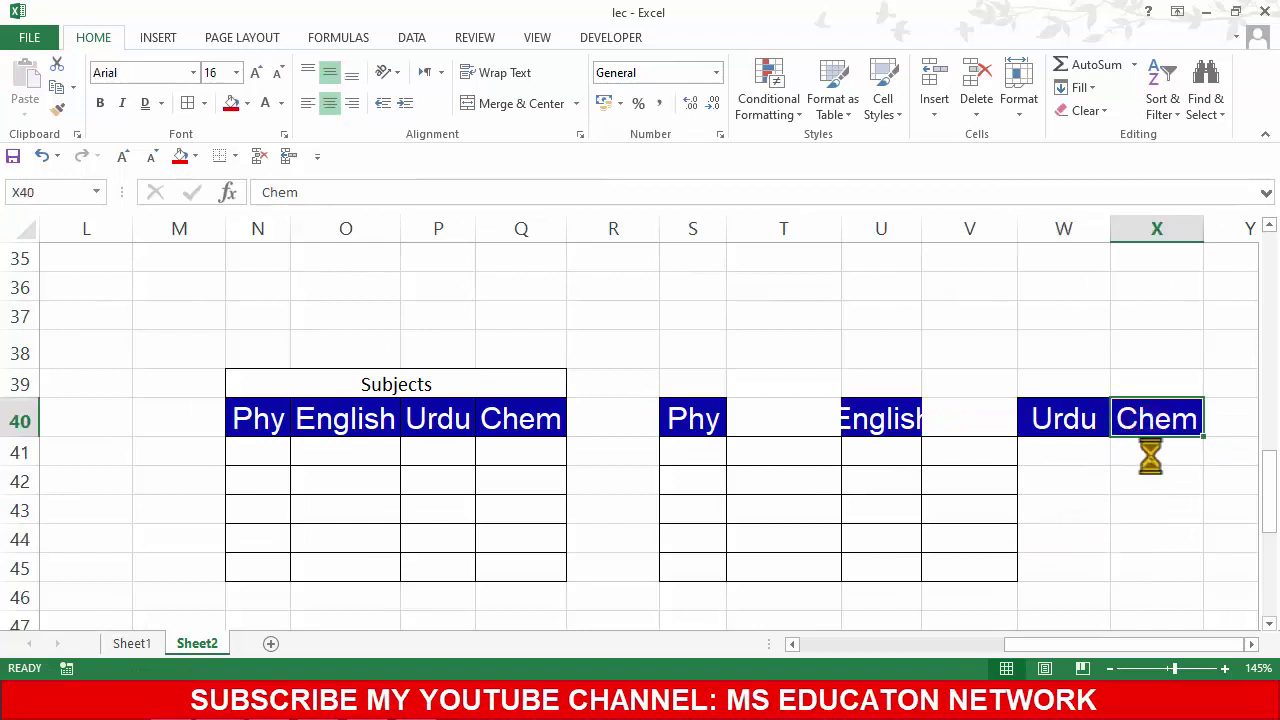
pyautogui.hotkey('ctrl', 'c')
pyautogui.click(1214, 418)
pyautogui.press('Return')
pyautogui.click(1169, 500)
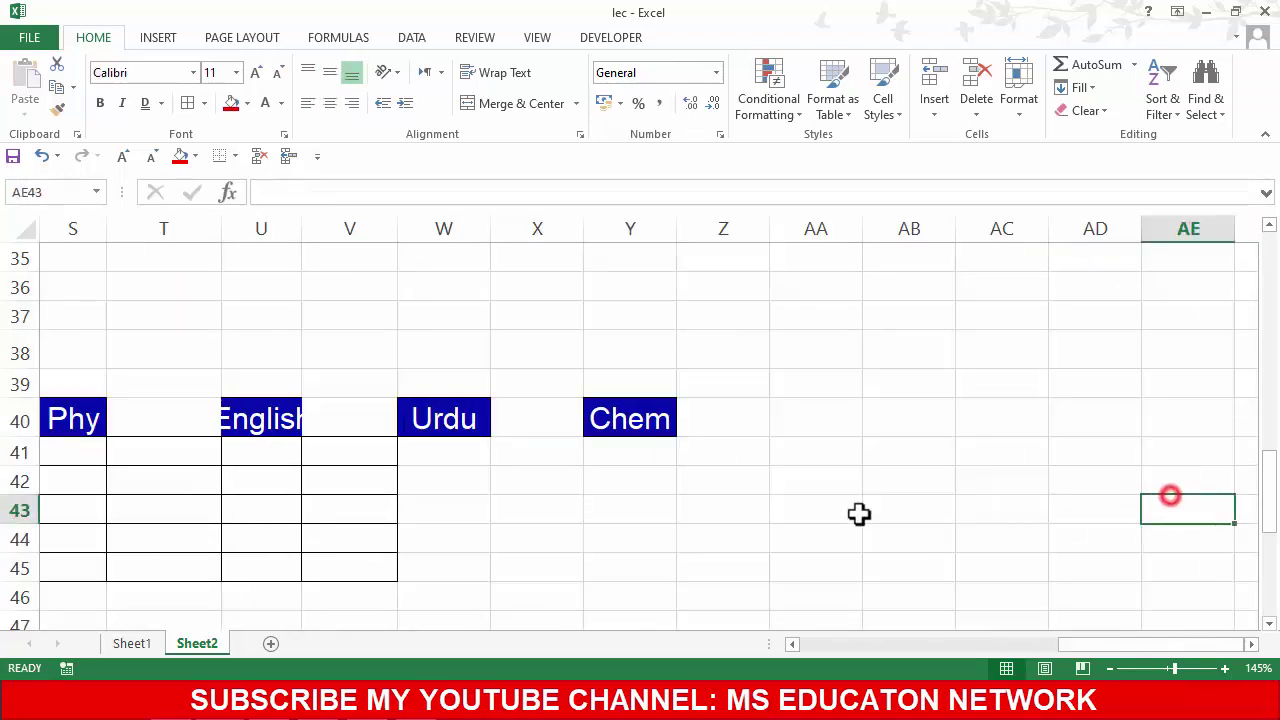
pyautogui.moveTo(1146, 645)
pyautogui.mouseDown()
pyautogui.moveTo(1030, 670)
pyautogui.moveTo(1080, 663)
pyautogui.mouseUp()
pyautogui.click(665, 483)
pyautogui.moveTo(452, 421); pyautogui.dragTo(1020, 560)
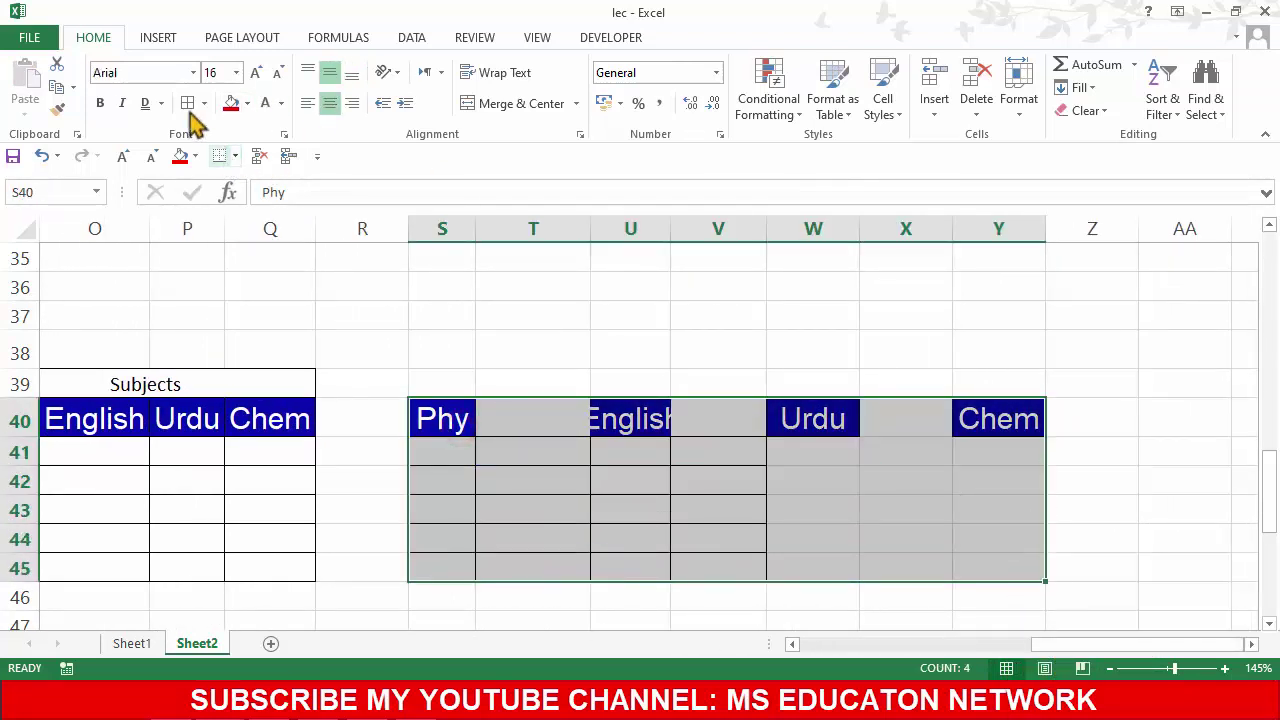
# Step: Auto-fit columns S through Y and apply All Borders to S40:Y45
pyautogui.click(526, 370)
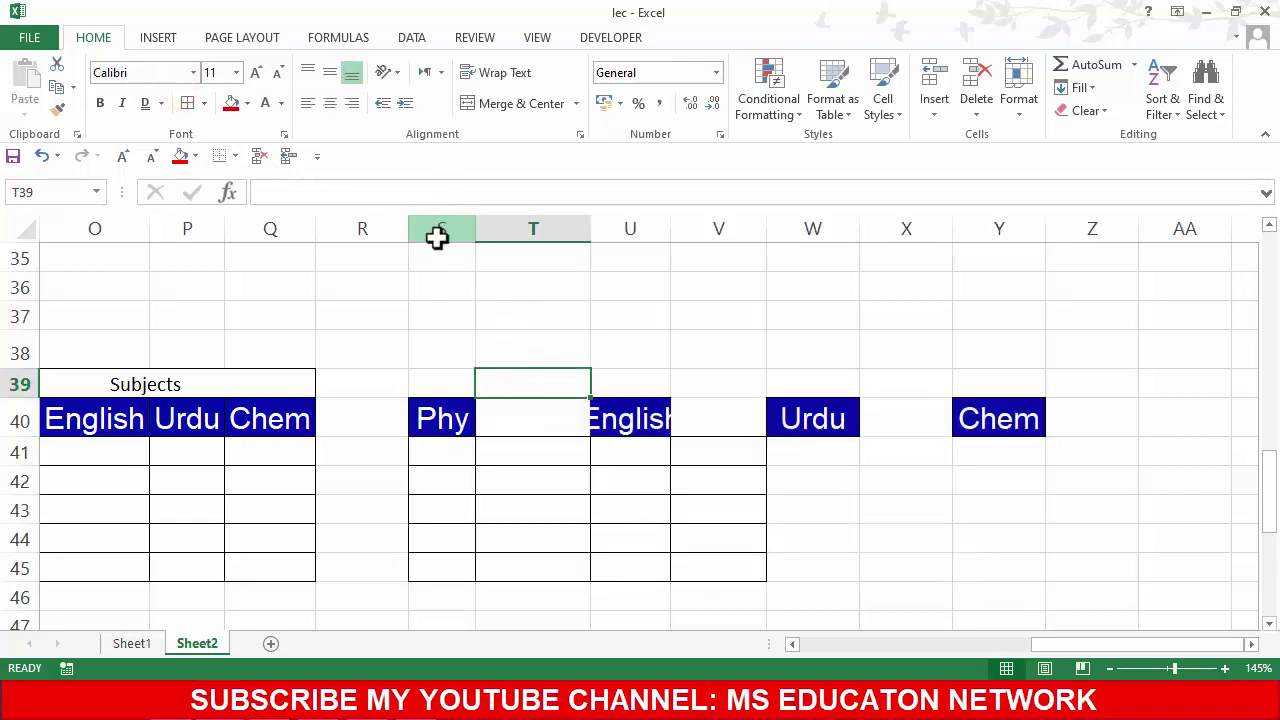
pyautogui.moveTo(436, 255); pyautogui.dragTo(982, 253)
pyautogui.doubleClick(947, 231)
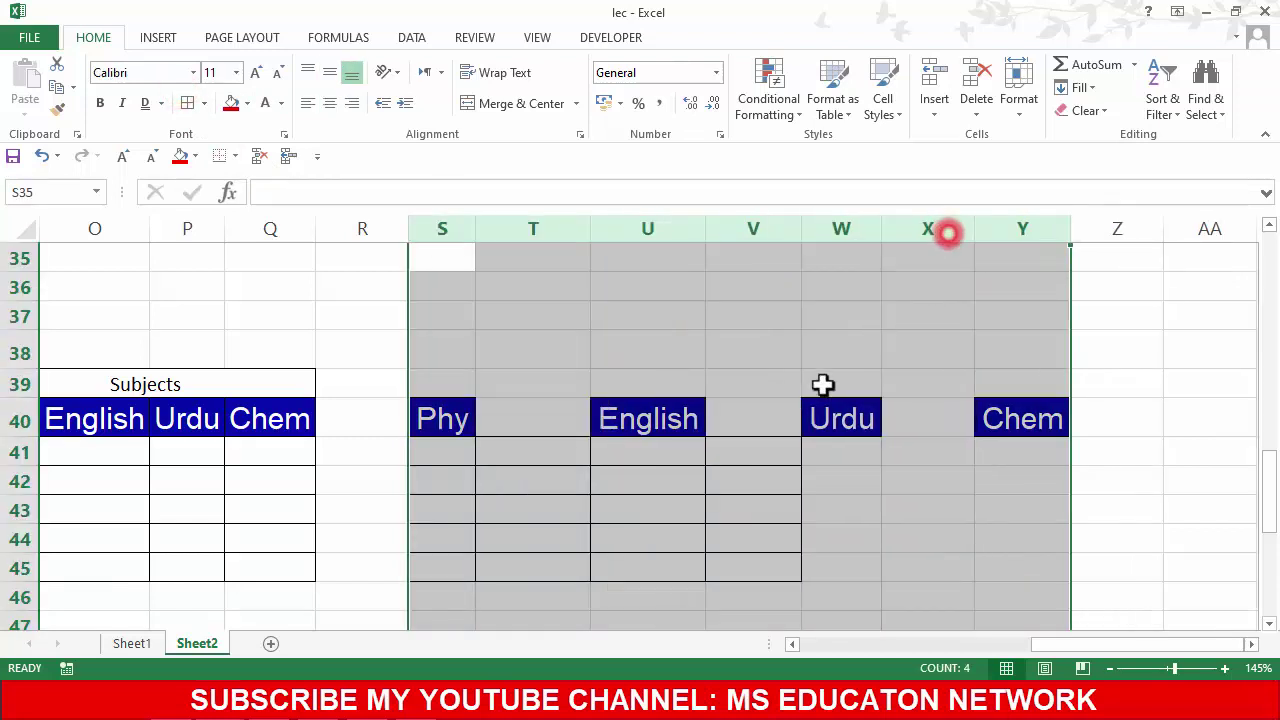
pyautogui.click(741, 500)
pyautogui.moveTo(455, 432); pyautogui.dragTo(1010, 568)
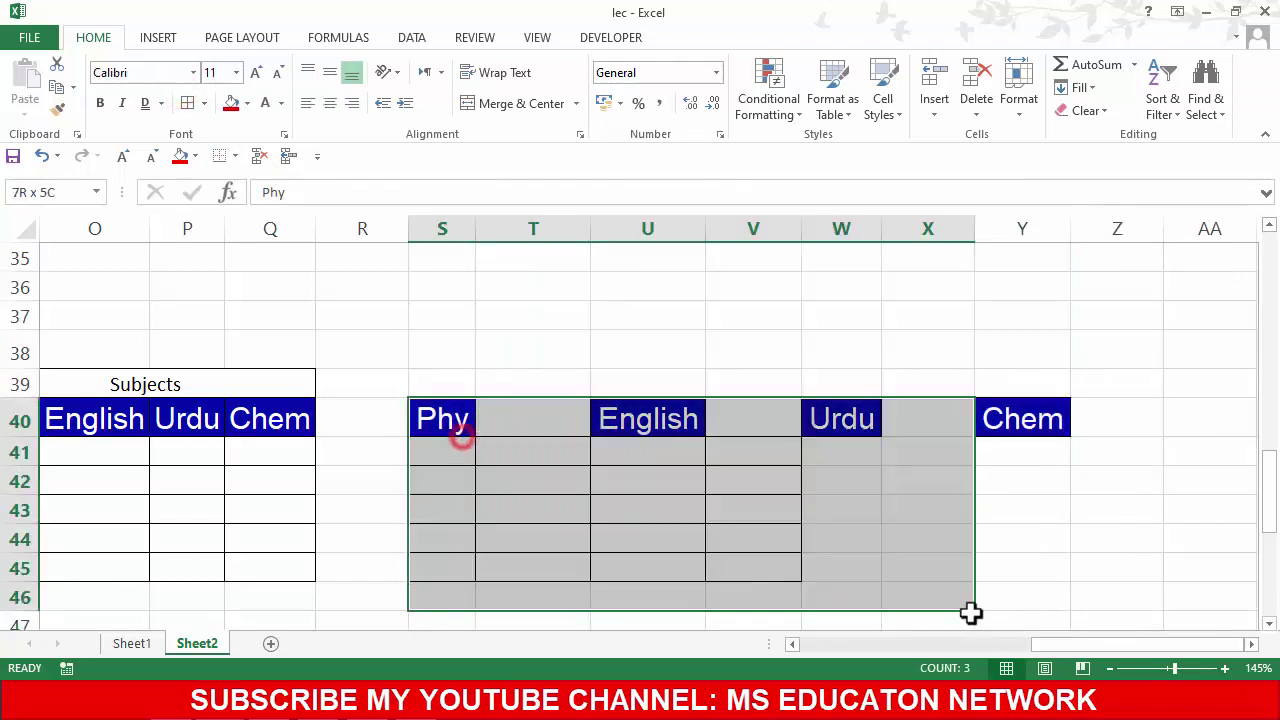
pyautogui.click(186, 103)
pyautogui.click(760, 530)
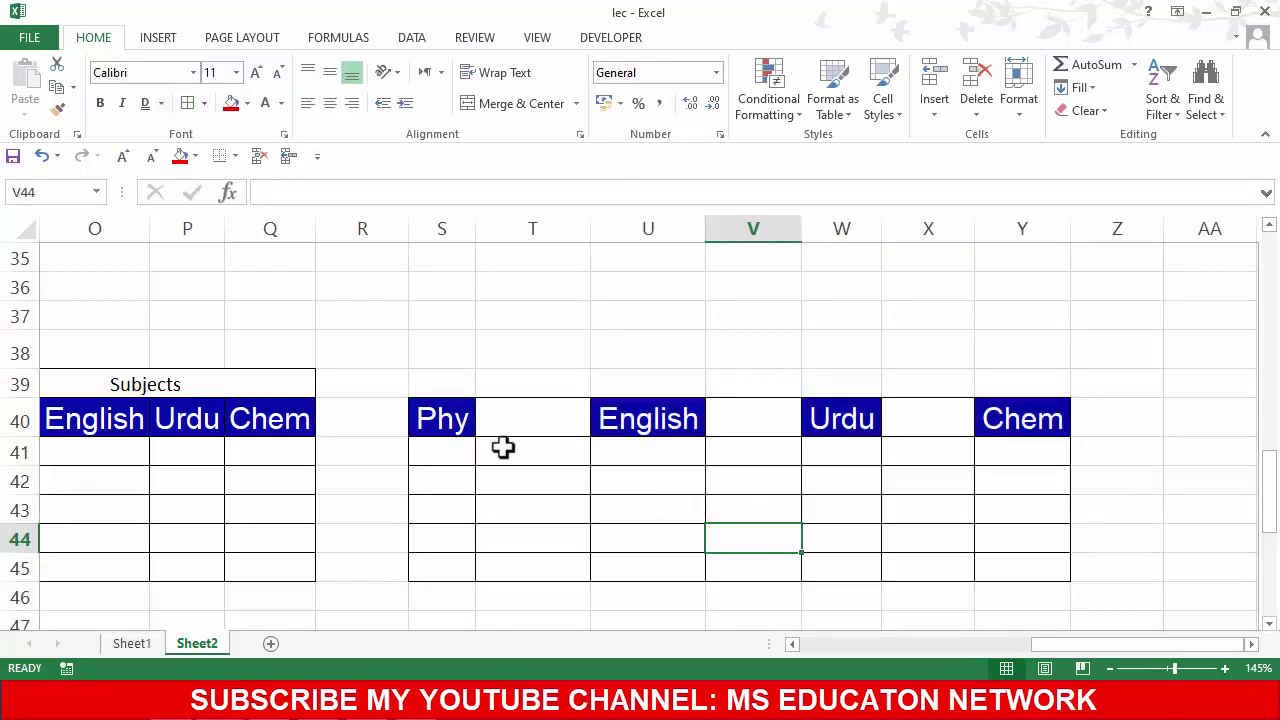
# Step: Select the Phy header together with the blank cell beside it, S40:T40
pyautogui.moveTo(455, 423); pyautogui.dragTo(530, 428)
pyautogui.moveTo(443, 457)
pyautogui.mouseDown()
pyautogui.moveTo(497, 460)
pyautogui.moveTo(489, 479)
pyautogui.moveTo(511, 540)
pyautogui.mouseUp()
pyautogui.moveTo(443, 567); pyautogui.dragTo(498, 567)
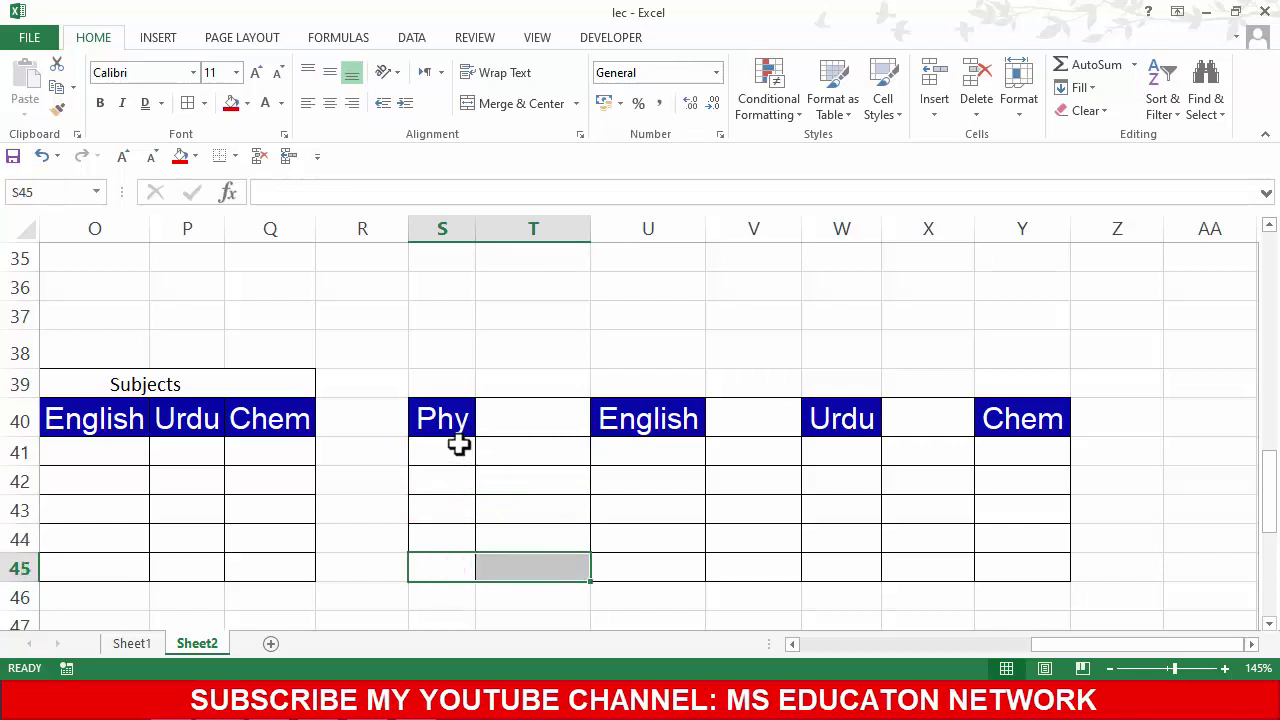
pyautogui.moveTo(452, 416); pyautogui.dragTo(512, 432)
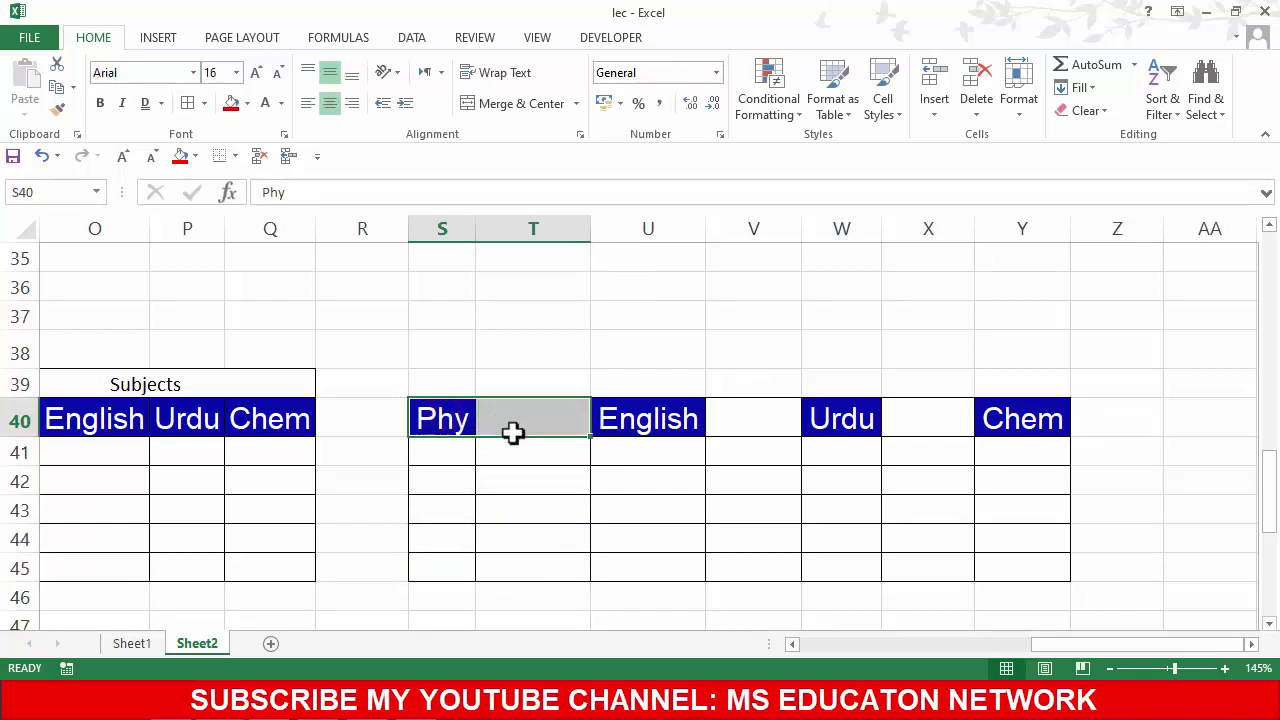
# Step: Merge and centre Phy across S40:T40, English across U40:V40 and Urdu across W40:X40
pyautogui.click(500, 104)
pyautogui.click(500, 453)
pyautogui.click(507, 536)
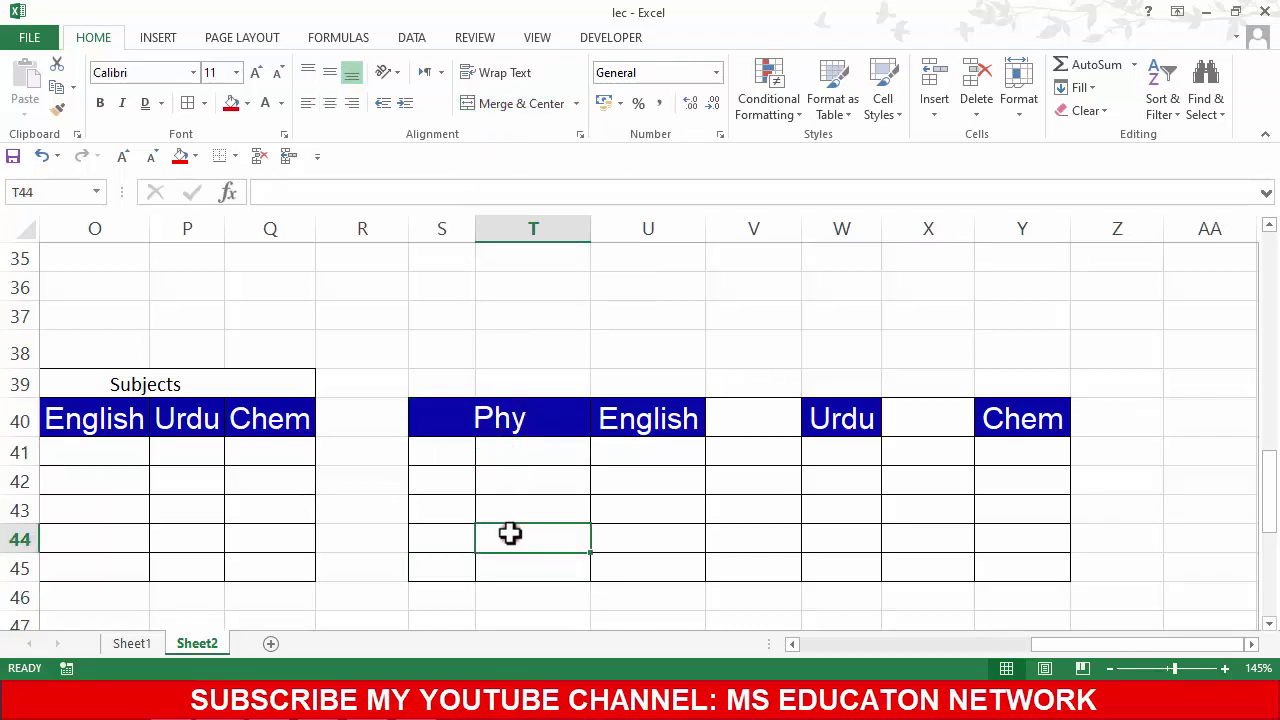
pyautogui.moveTo(652, 420); pyautogui.dragTo(757, 418)
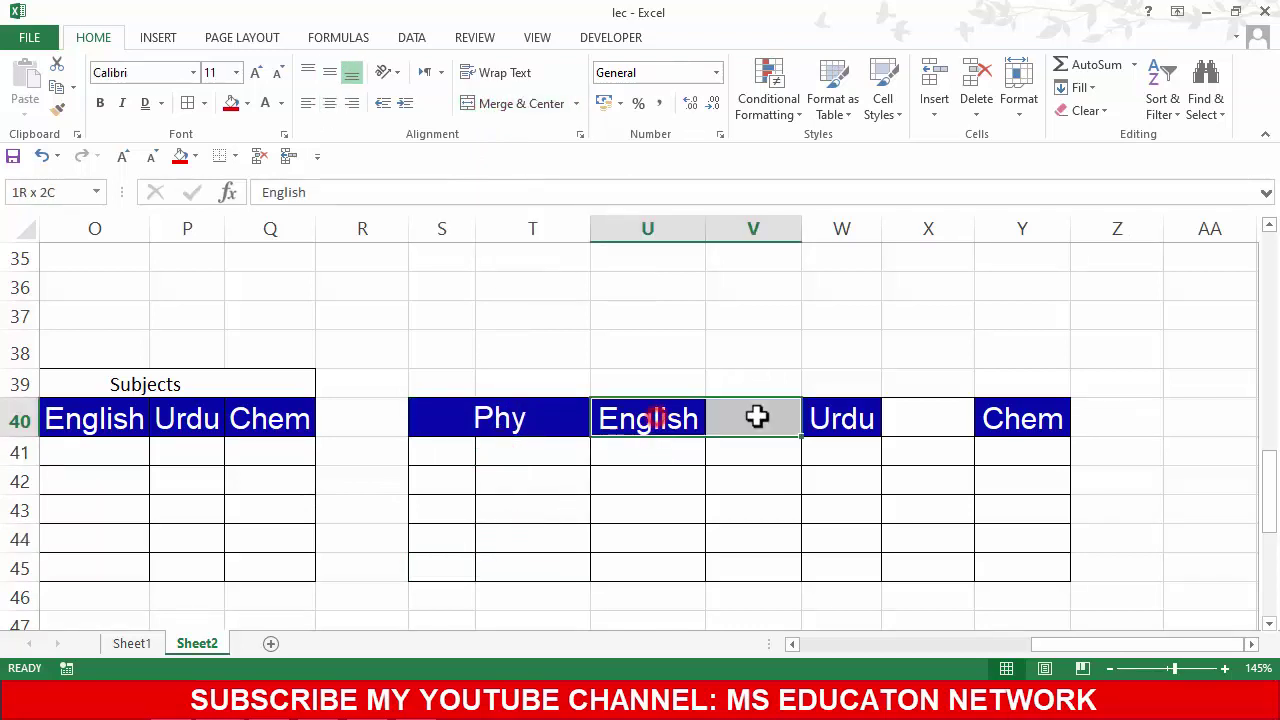
pyautogui.click(497, 104)
pyautogui.moveTo(866, 432); pyautogui.dragTo(908, 428)
pyautogui.click(538, 104)
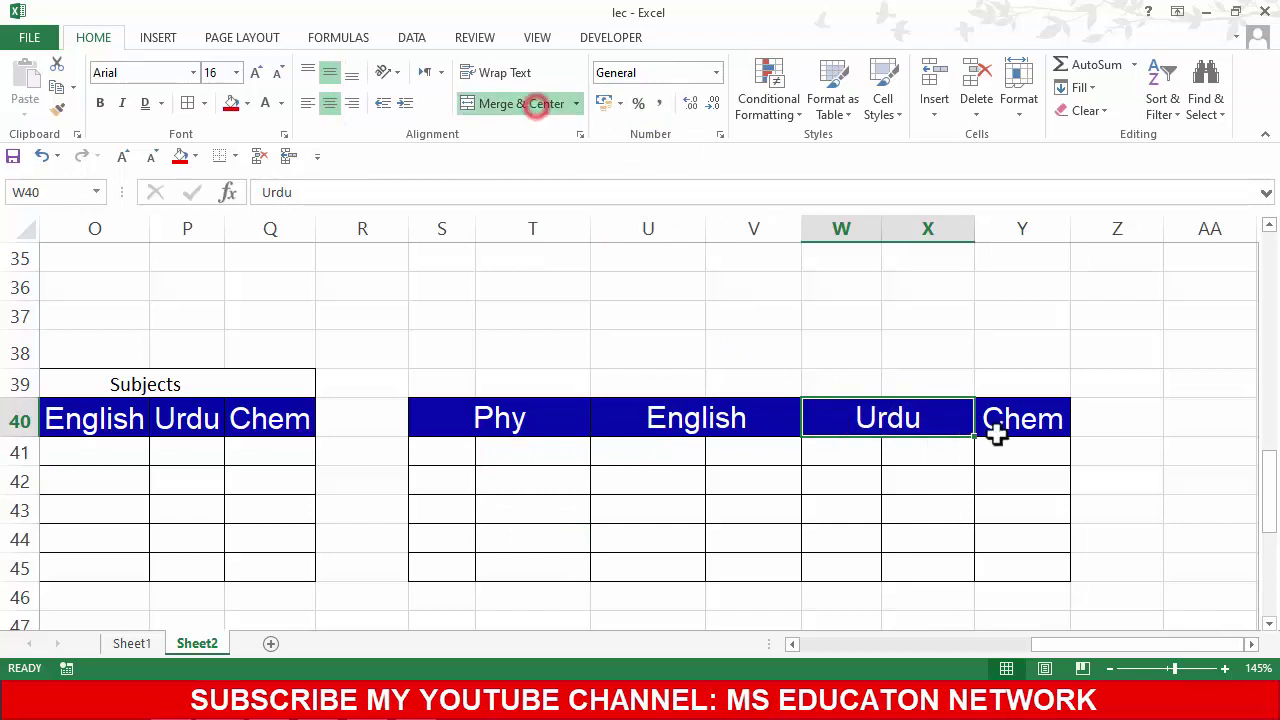
# Step: Merge and centre Chem across Y40:Z40 and add All Borders to the Chem columns
pyautogui.click(990, 432)
pyautogui.click(909, 488)
pyautogui.moveTo(1026, 431)
pyautogui.mouseDown()
pyautogui.moveTo(1160, 434)
pyautogui.moveTo(1063, 508)
pyautogui.moveTo(1060, 562)
pyautogui.mouseUp()
pyautogui.click(522, 103)
pyautogui.click(187, 103)
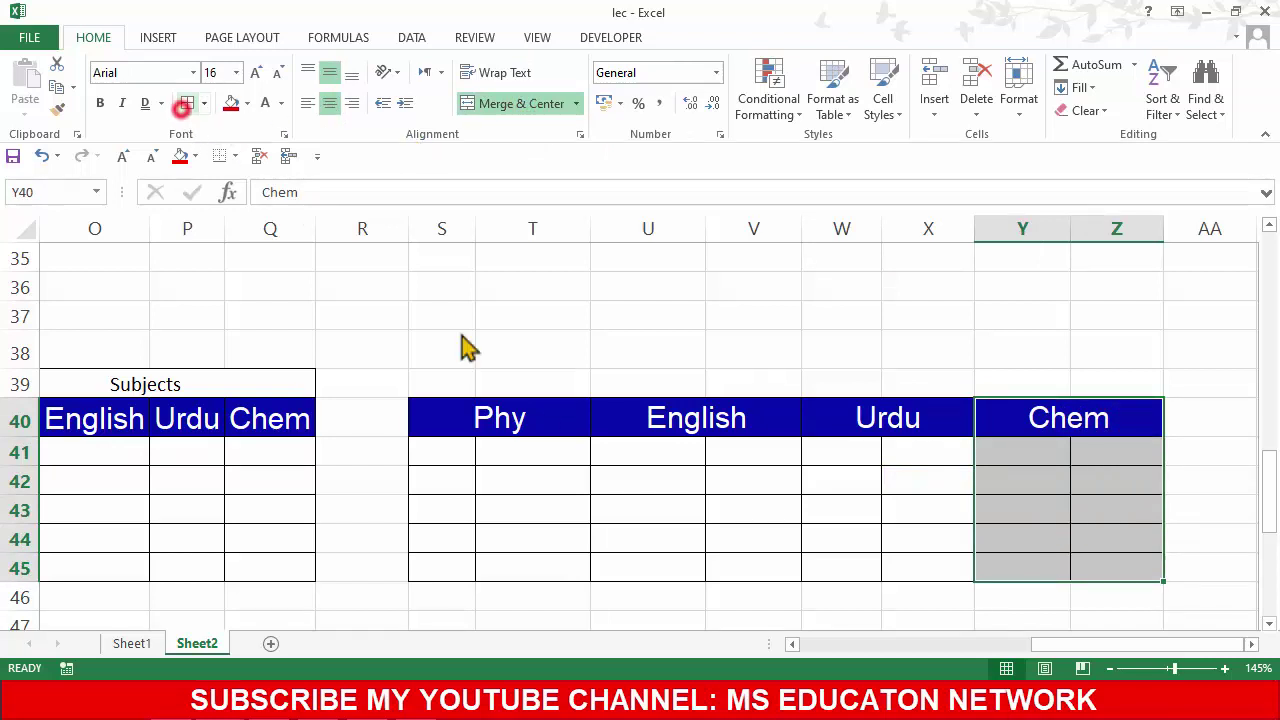
pyautogui.click(580, 482)
pyautogui.click(546, 530)
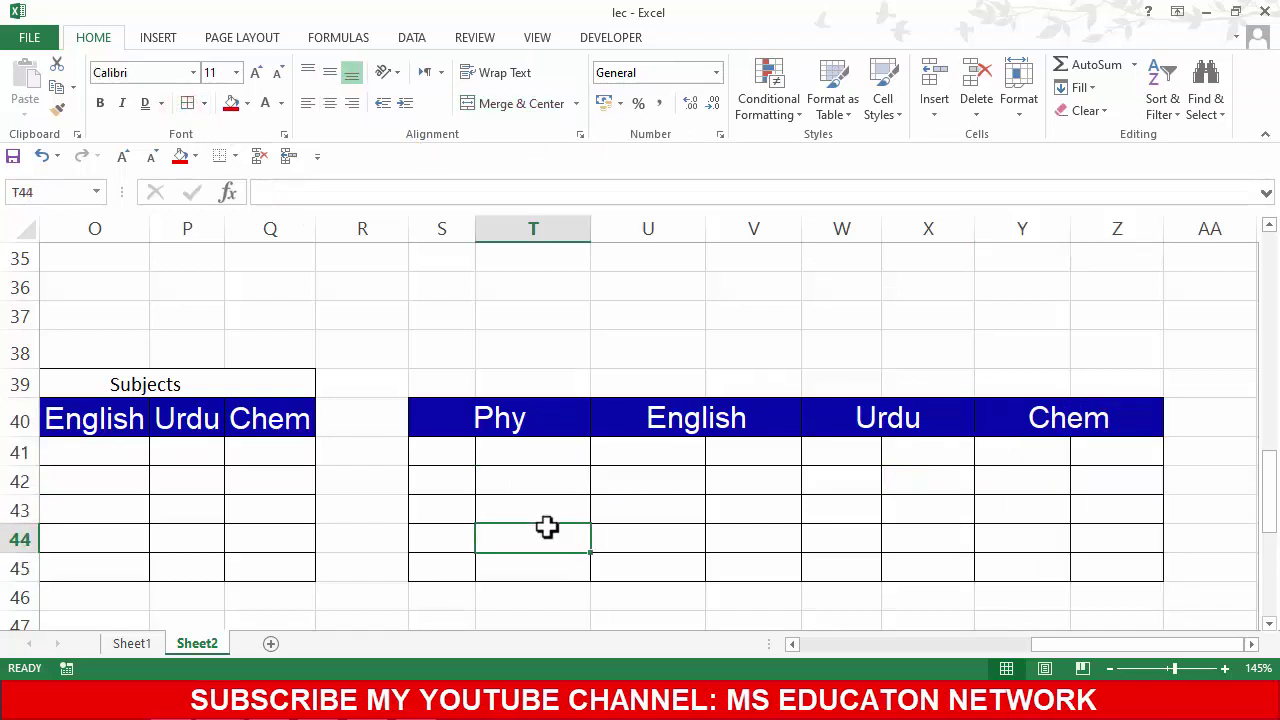
pyautogui.moveTo(455, 452)
pyautogui.mouseDown()
pyautogui.moveTo(493, 453)
pyautogui.moveTo(486, 566)
pyautogui.mouseUp()
# Step: Merge the two cells under Phy in rows 41, 42 and 43 one row at a time
pyautogui.click(463, 479)
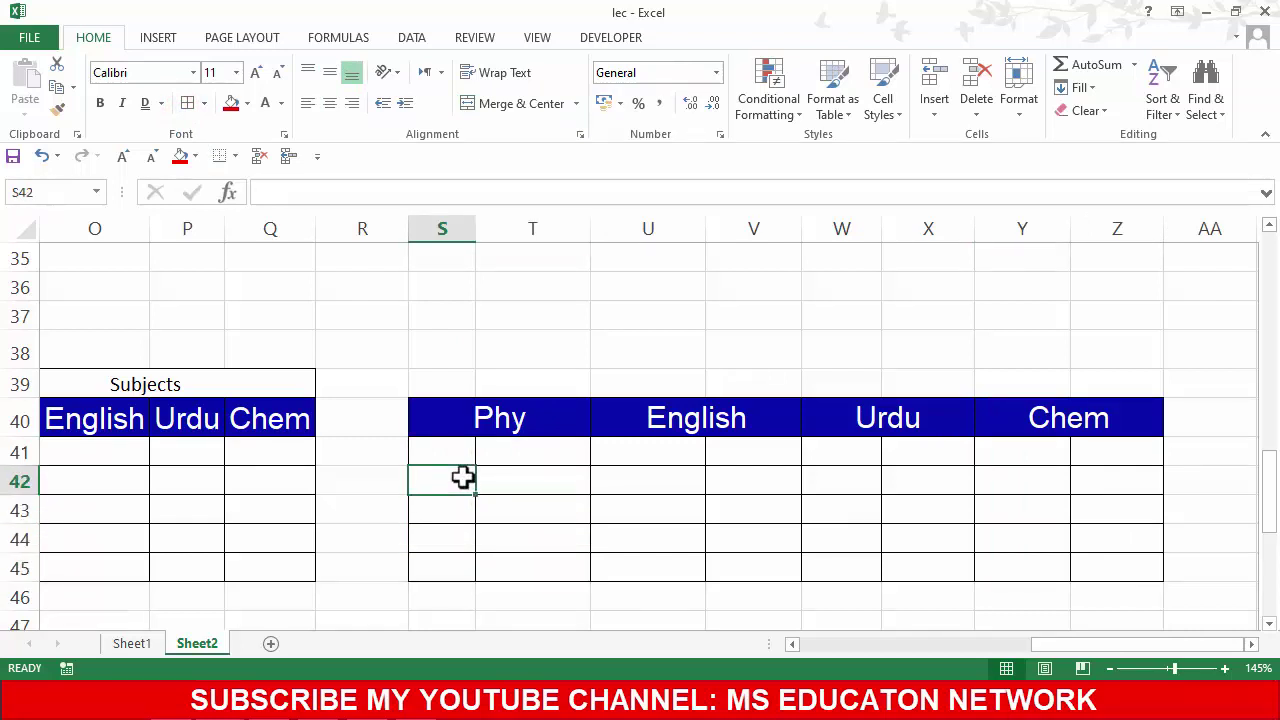
pyautogui.moveTo(455, 452); pyautogui.dragTo(508, 568)
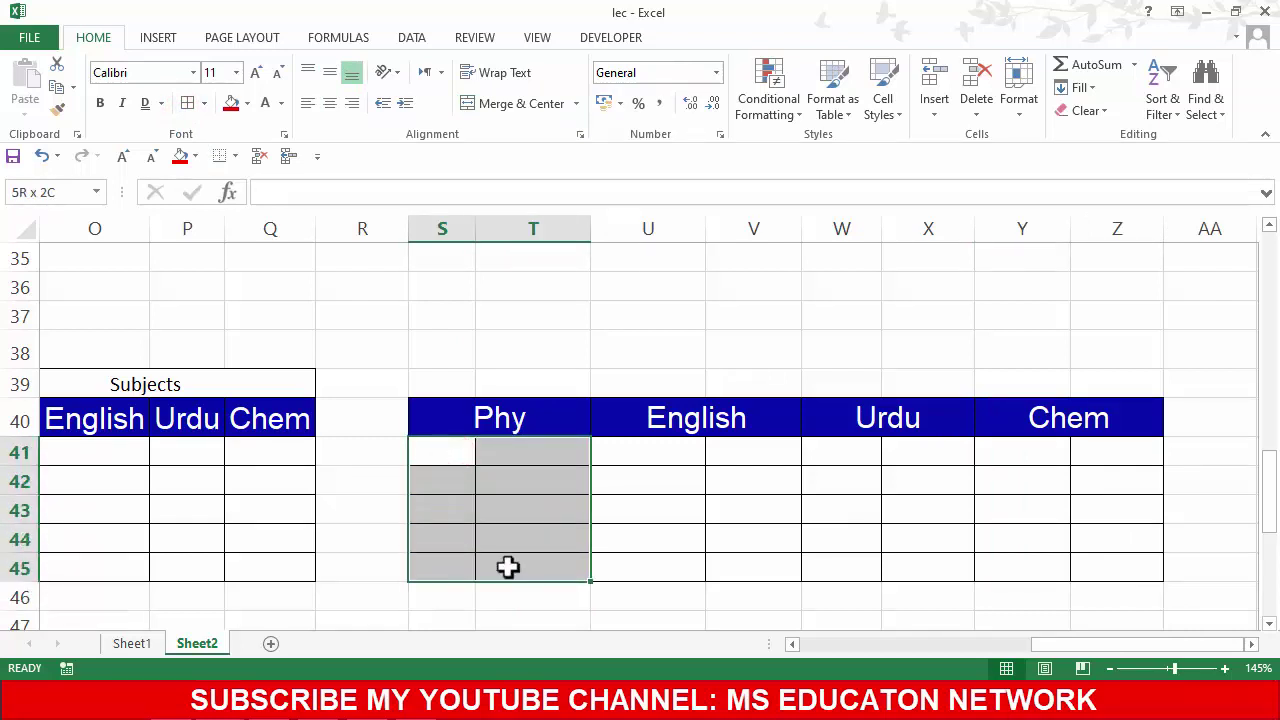
pyautogui.click(453, 450)
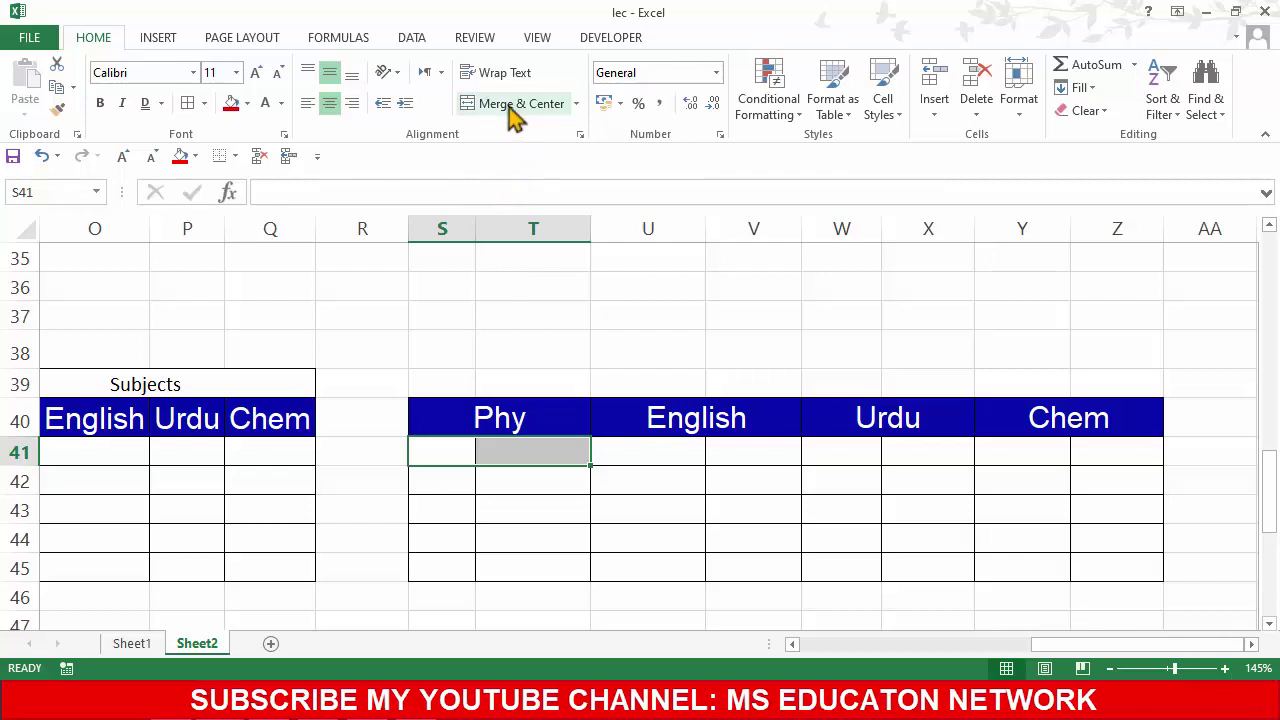
pyautogui.click(509, 103)
pyautogui.click(491, 537)
pyautogui.moveTo(456, 481); pyautogui.dragTo(524, 481)
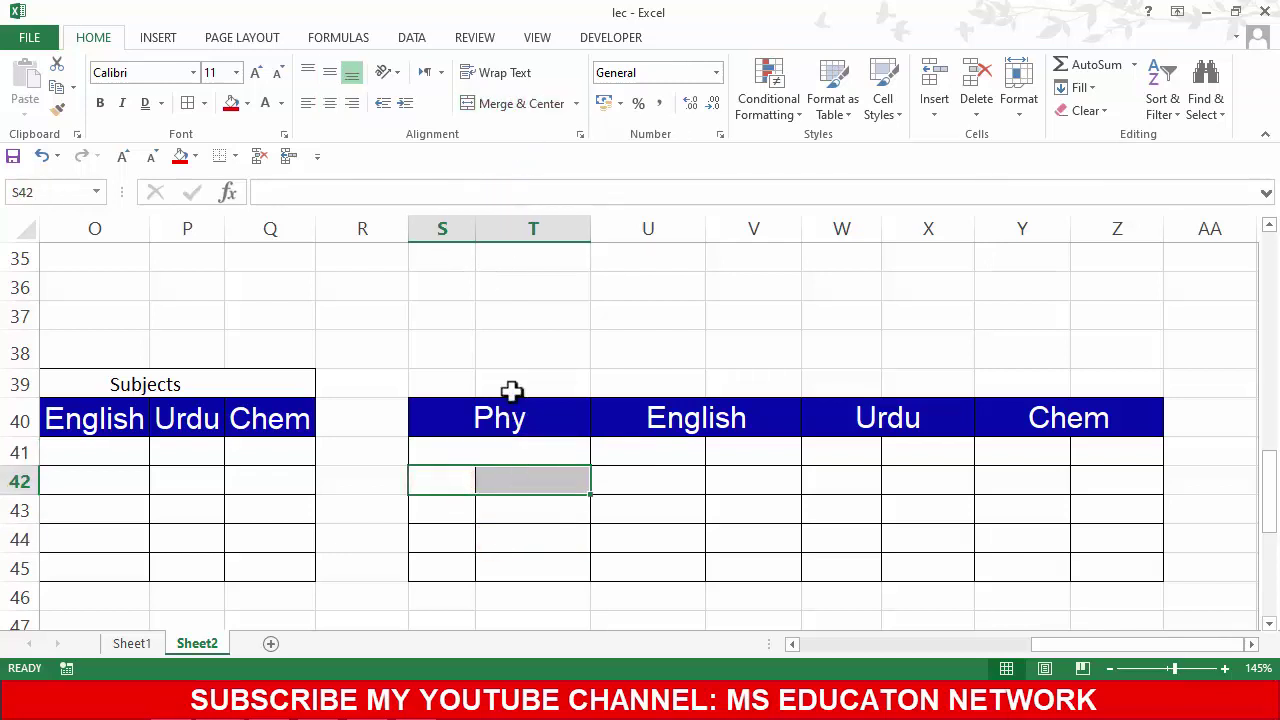
pyautogui.click(507, 105)
pyautogui.moveTo(463, 508); pyautogui.dragTo(530, 509)
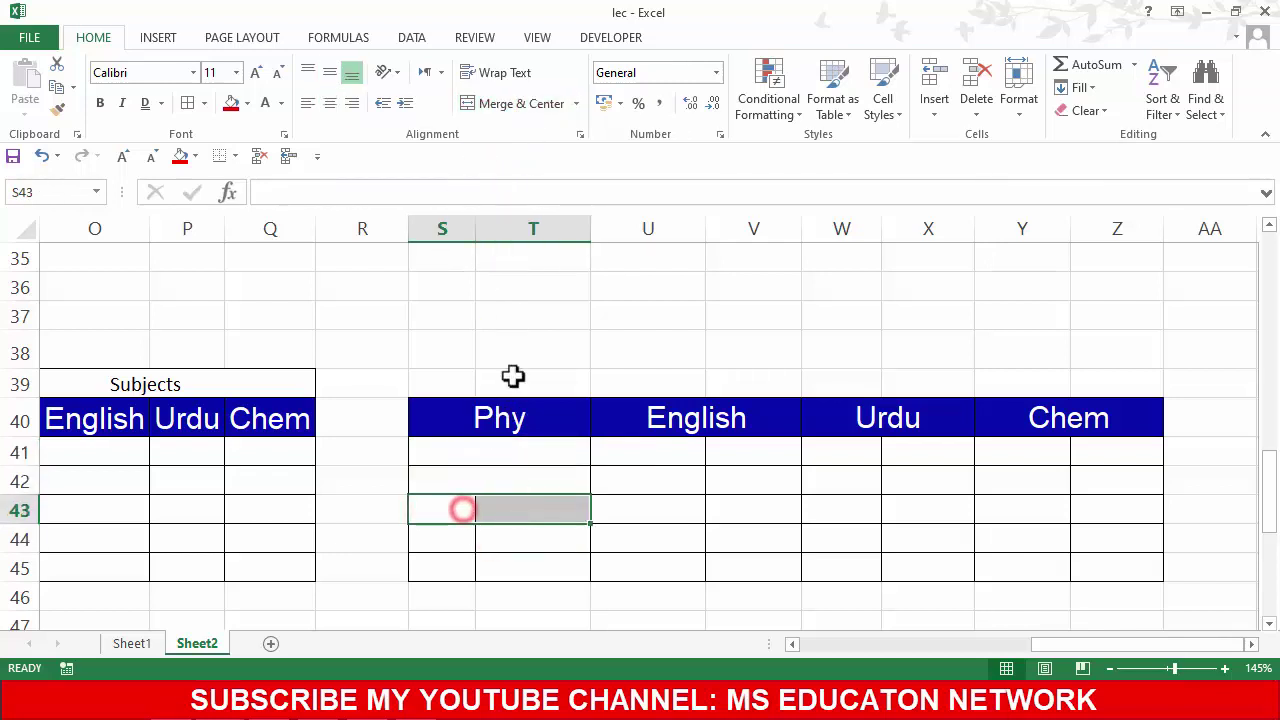
pyautogui.click(497, 110)
pyautogui.click(489, 608)
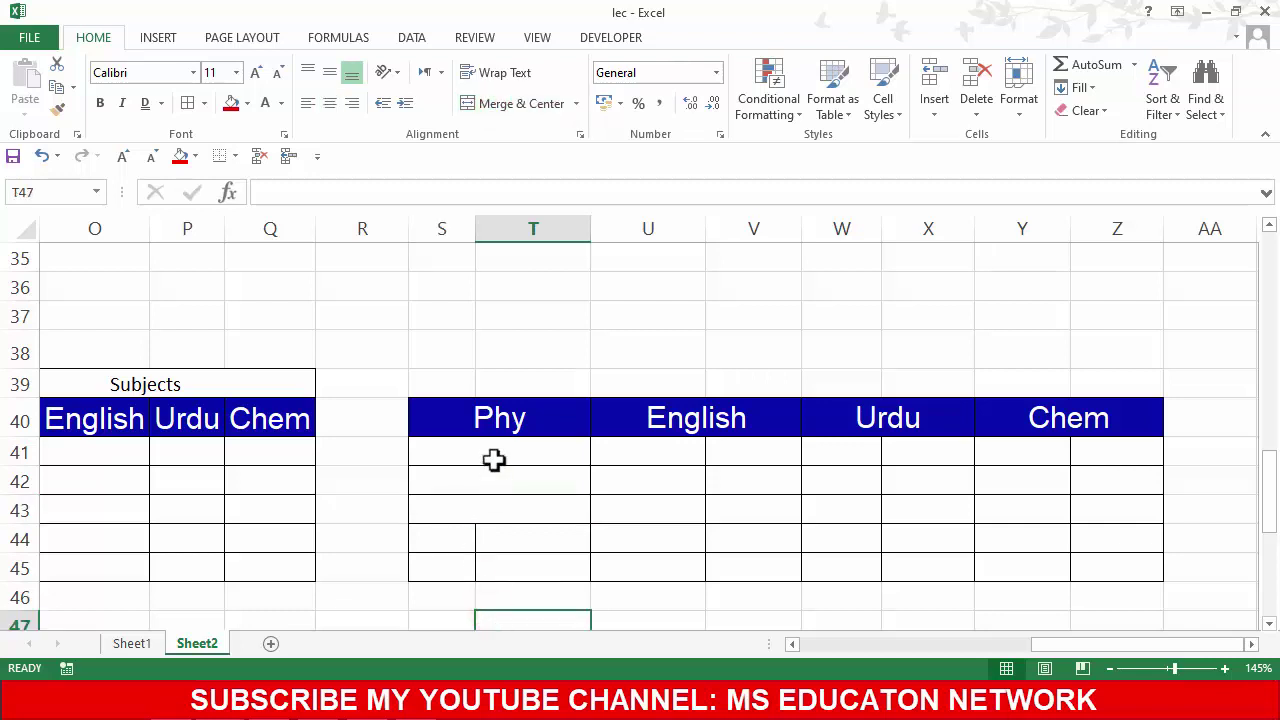
# Step: Undo the individual merges under Phy
pyautogui.moveTo(493, 454); pyautogui.dragTo(497, 540)
pyautogui.keyDown('ctrl'); pyautogui.scroll(1, 497, 540); pyautogui.keyUp('ctrl')
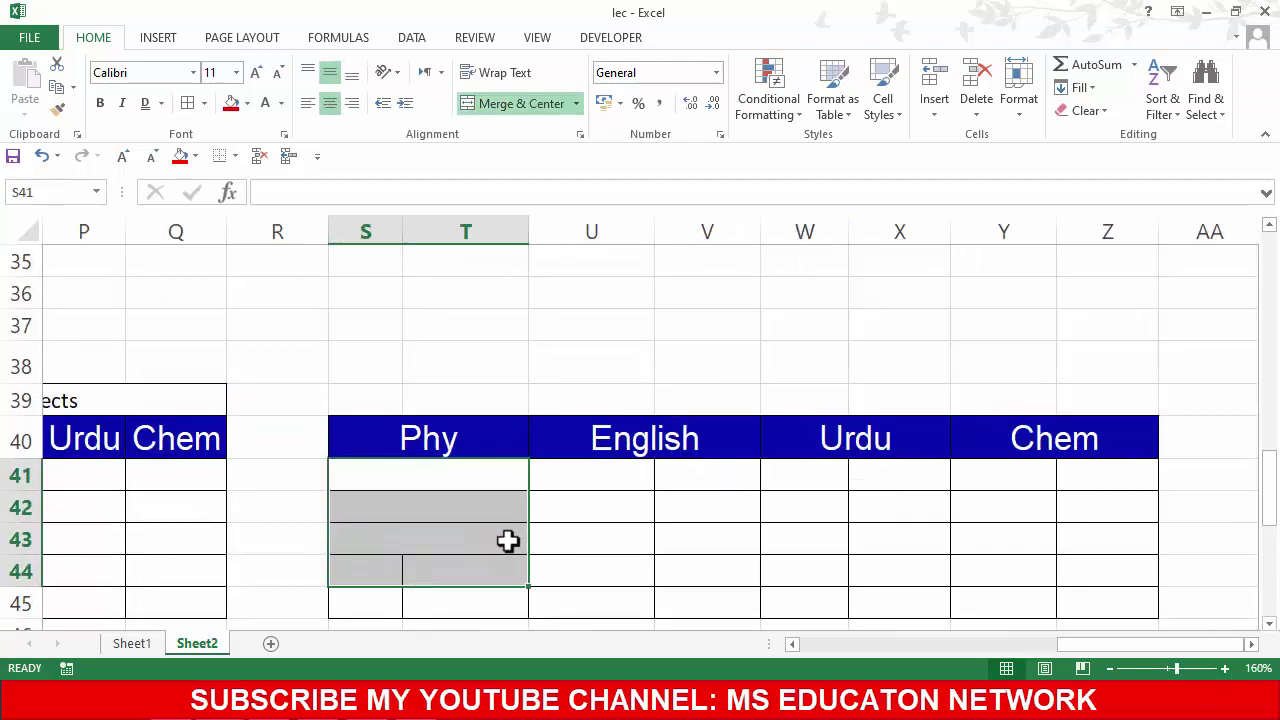
pyautogui.scroll(-1, 507, 540)
pyautogui.click(471, 500)
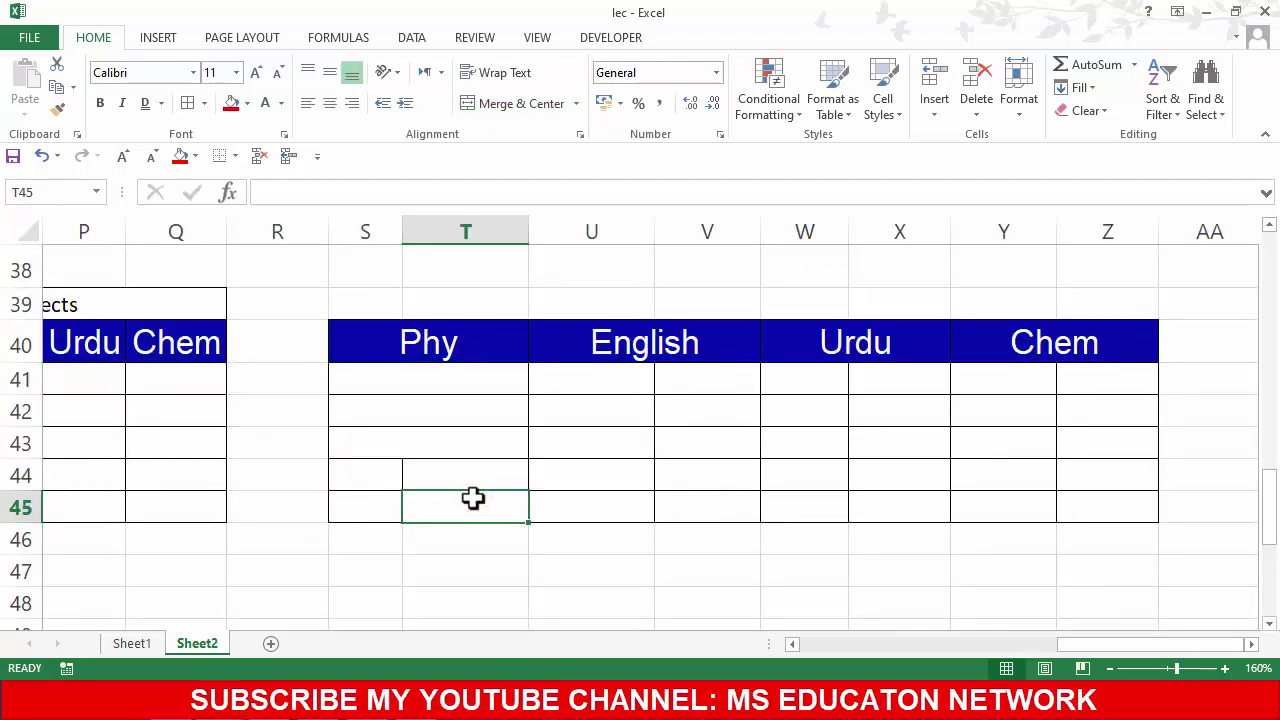
pyautogui.hotkey('ctrl', 'z')
pyautogui.keyDown('ctrl'); pyautogui.scroll(-1, 473, 497); pyautogui.keyUp('ctrl')
pyautogui.hotkey('ctrl', 'z')
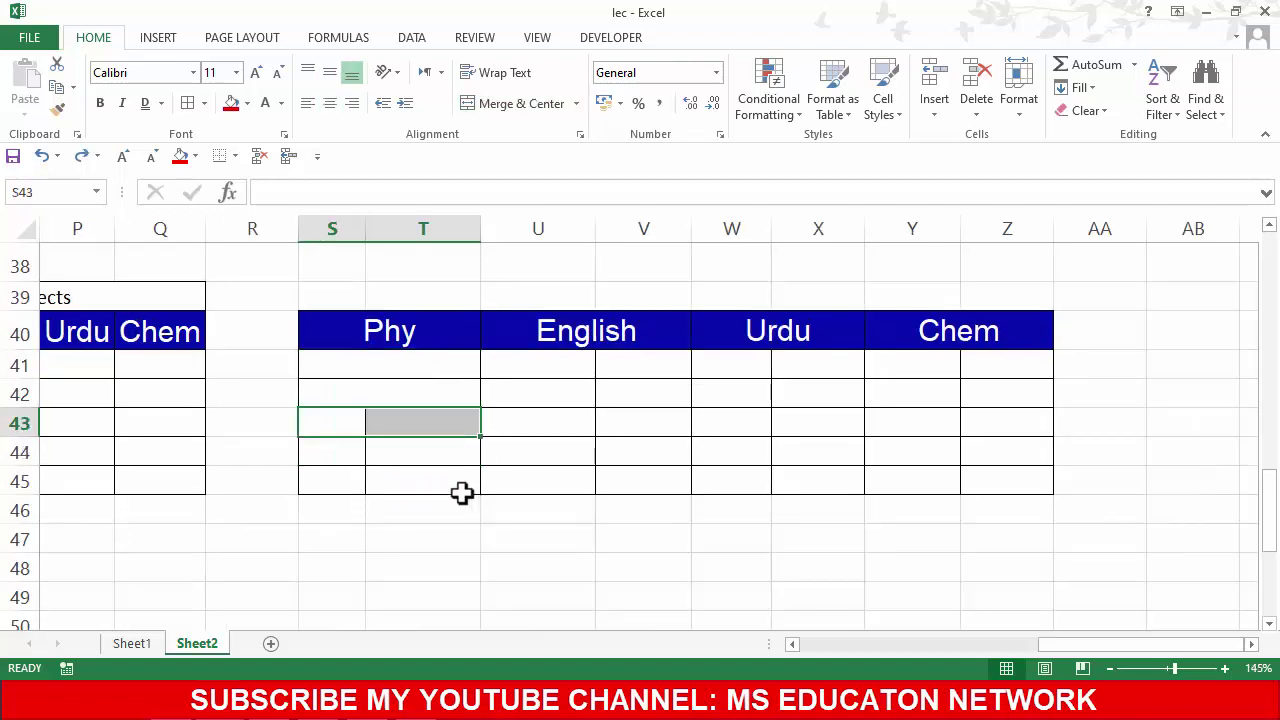
pyautogui.hotkey('ctrl', 'z')
pyautogui.hotkey('ctrl', 'z')
pyautogui.click(451, 494)
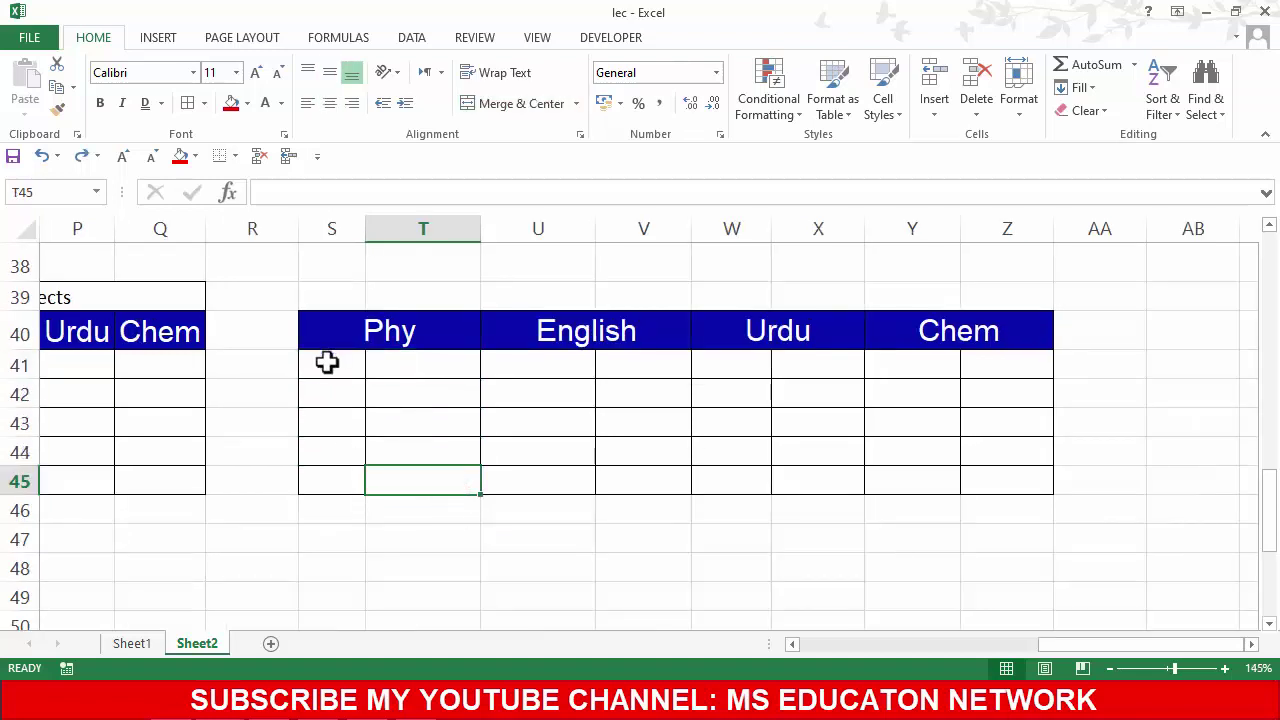
# Step: Apply Merge Across to S41:T45 and check each merged row
pyautogui.moveTo(329, 364); pyautogui.dragTo(388, 478)
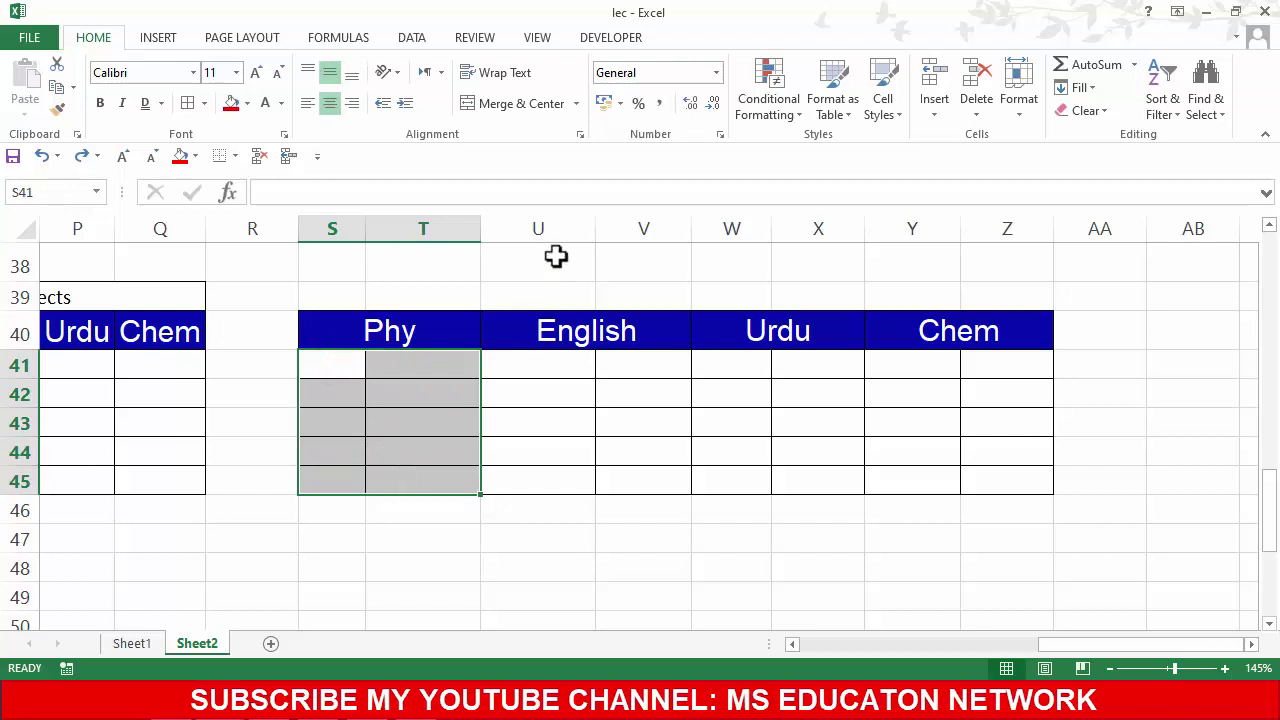
pyautogui.click(576, 103)
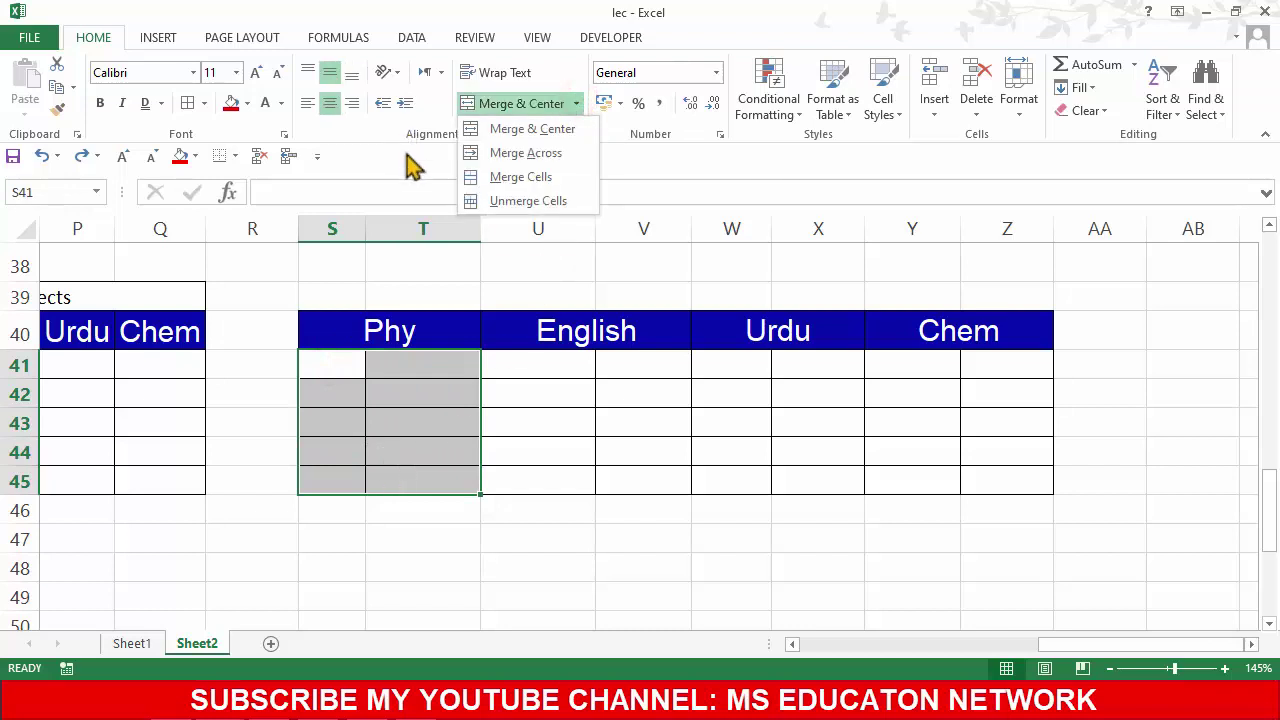
pyautogui.click(526, 156)
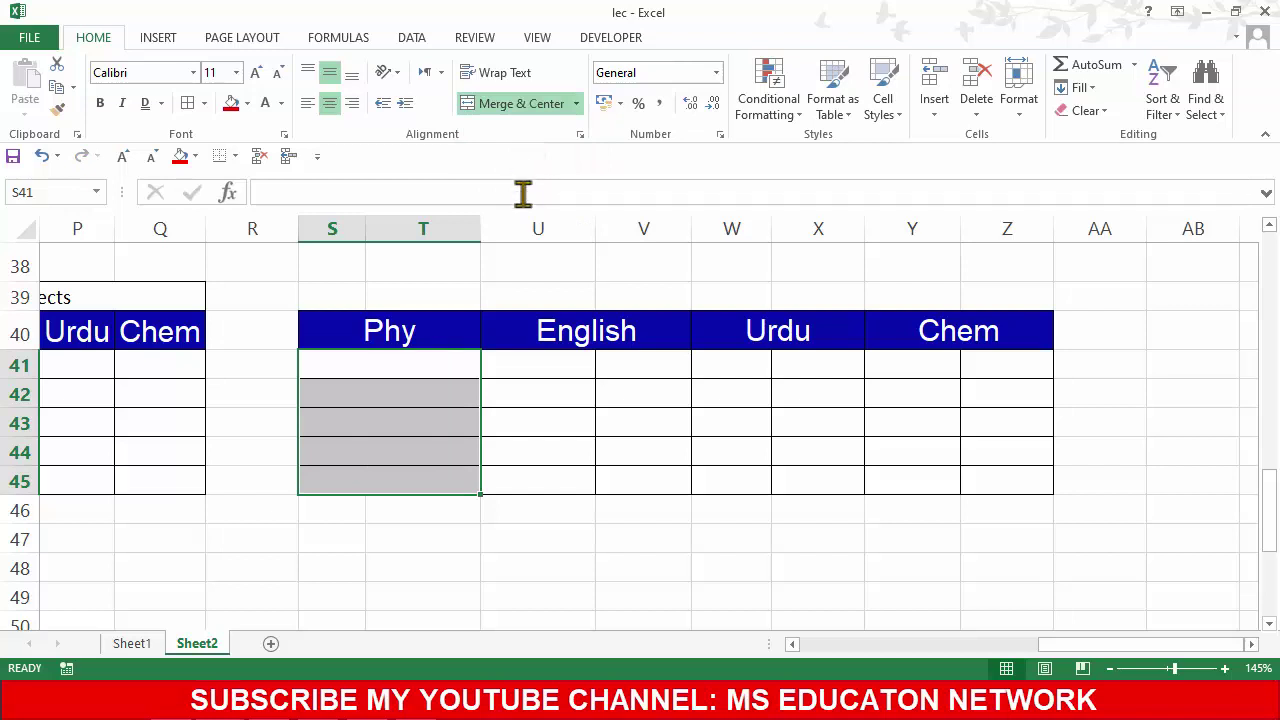
pyautogui.click(387, 423)
pyautogui.click(389, 451)
pyautogui.click(325, 487)
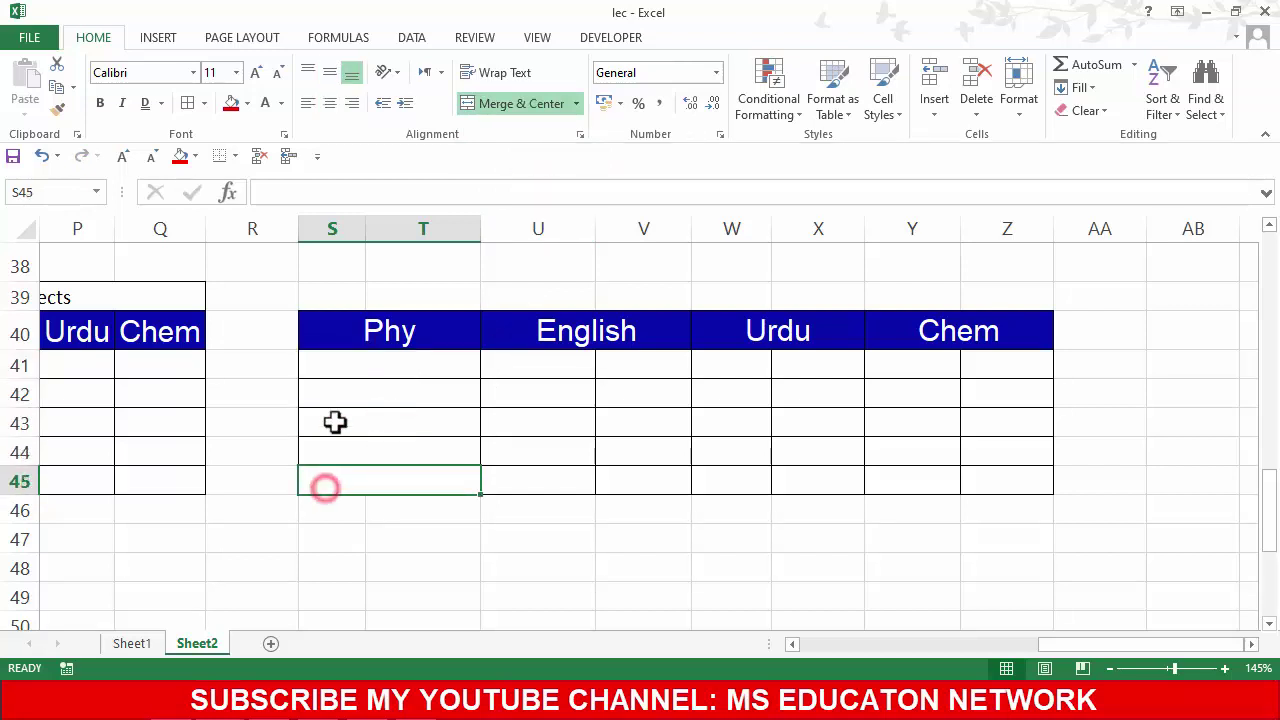
pyautogui.click(335, 420)
pyautogui.click(335, 396)
pyautogui.click(343, 360)
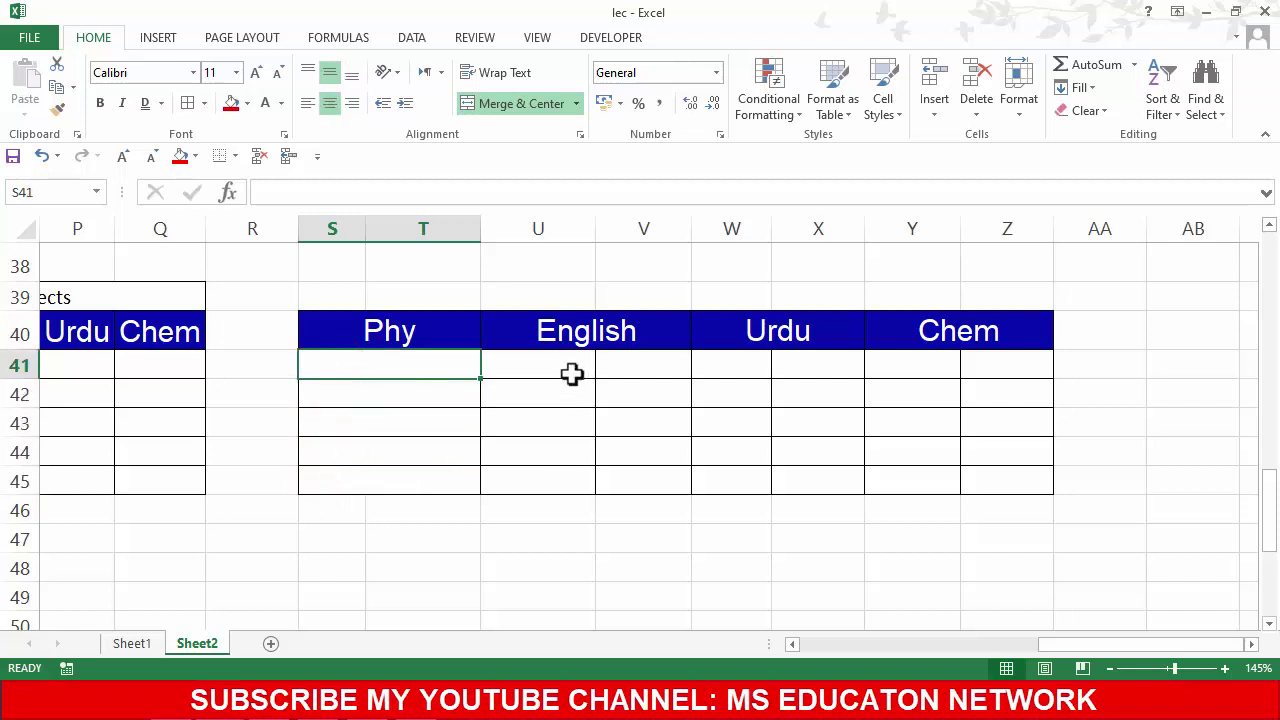
# Step: Apply Merge Across to the English cells U41:V45
pyautogui.moveTo(572, 373); pyautogui.dragTo(631, 474)
pyautogui.click(575, 104)
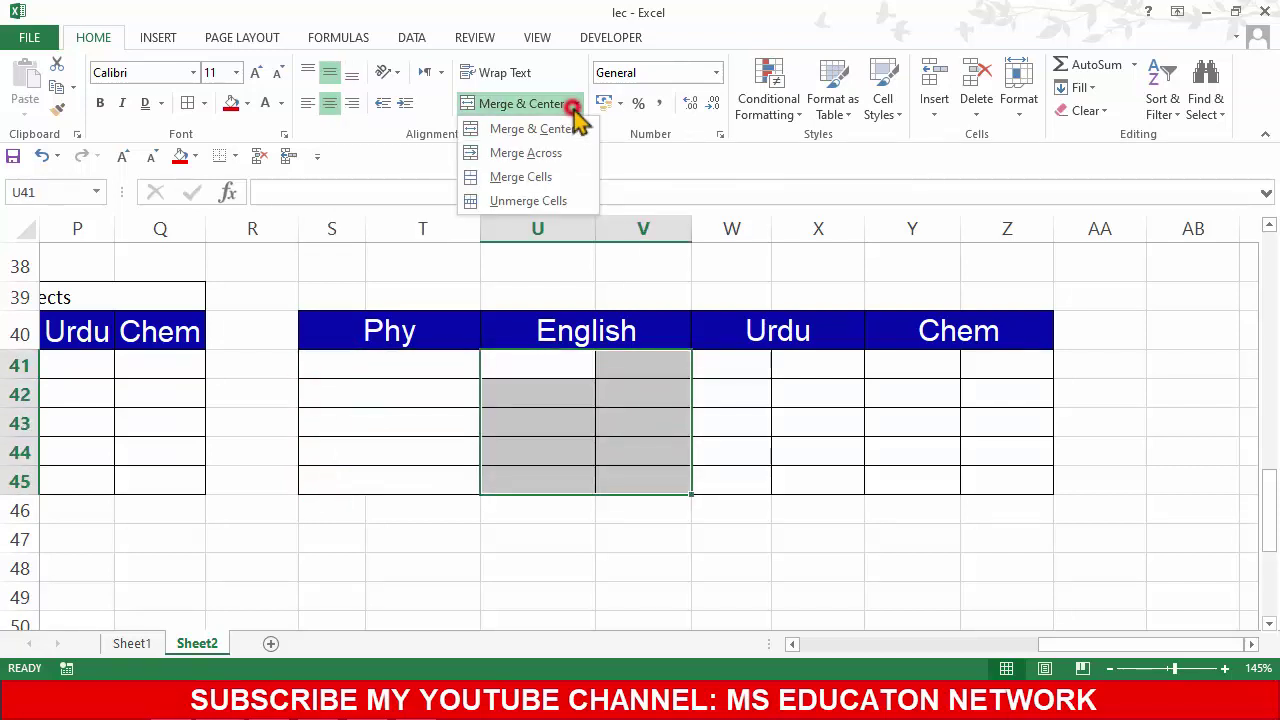
pyautogui.click(520, 153)
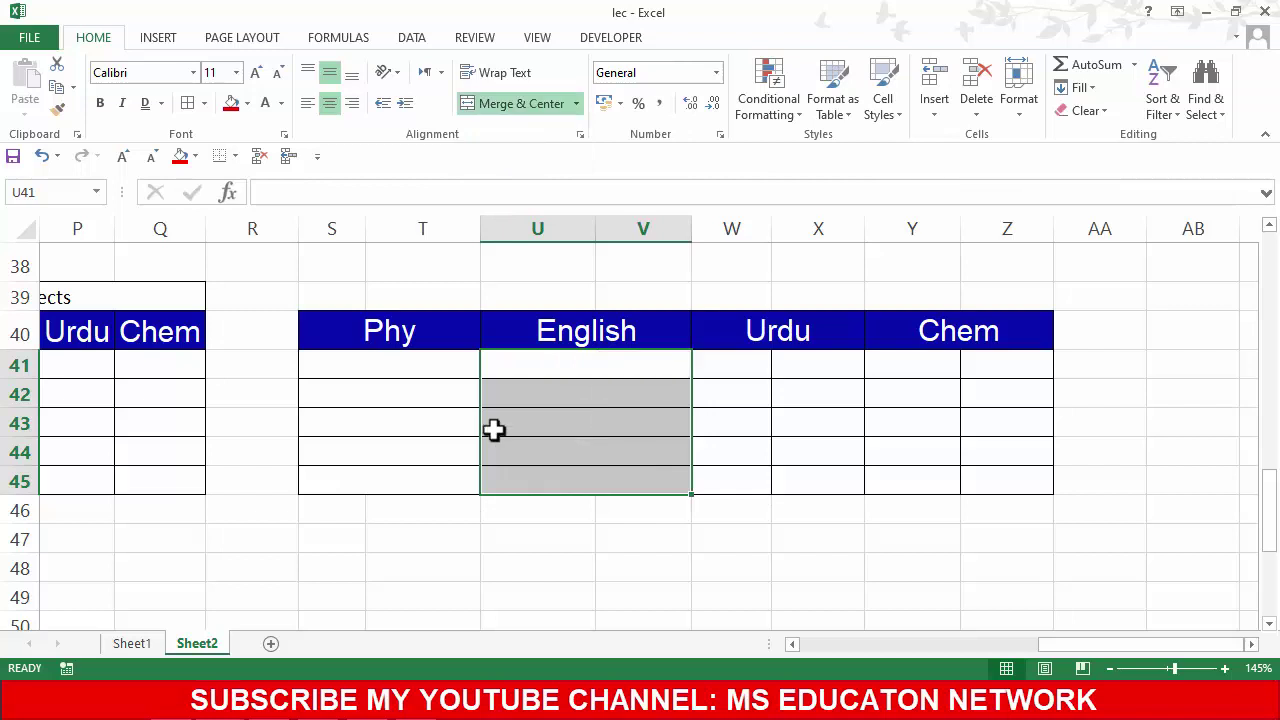
# Step: Enter a Phy mark of 20 in each of S41:S45
pyautogui.click(424, 369)
pyautogui.write('20')
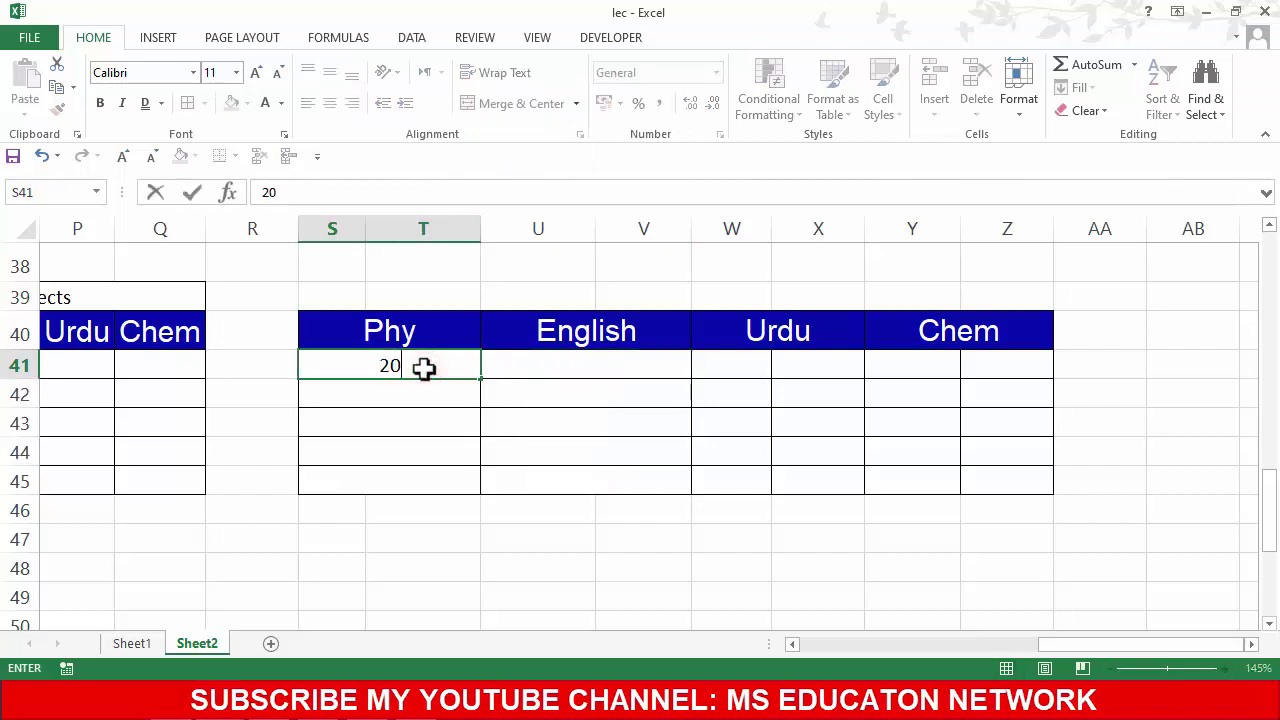
pyautogui.press('Return')
pyautogui.write('20')
pyautogui.press('Return')
pyautogui.write('20')
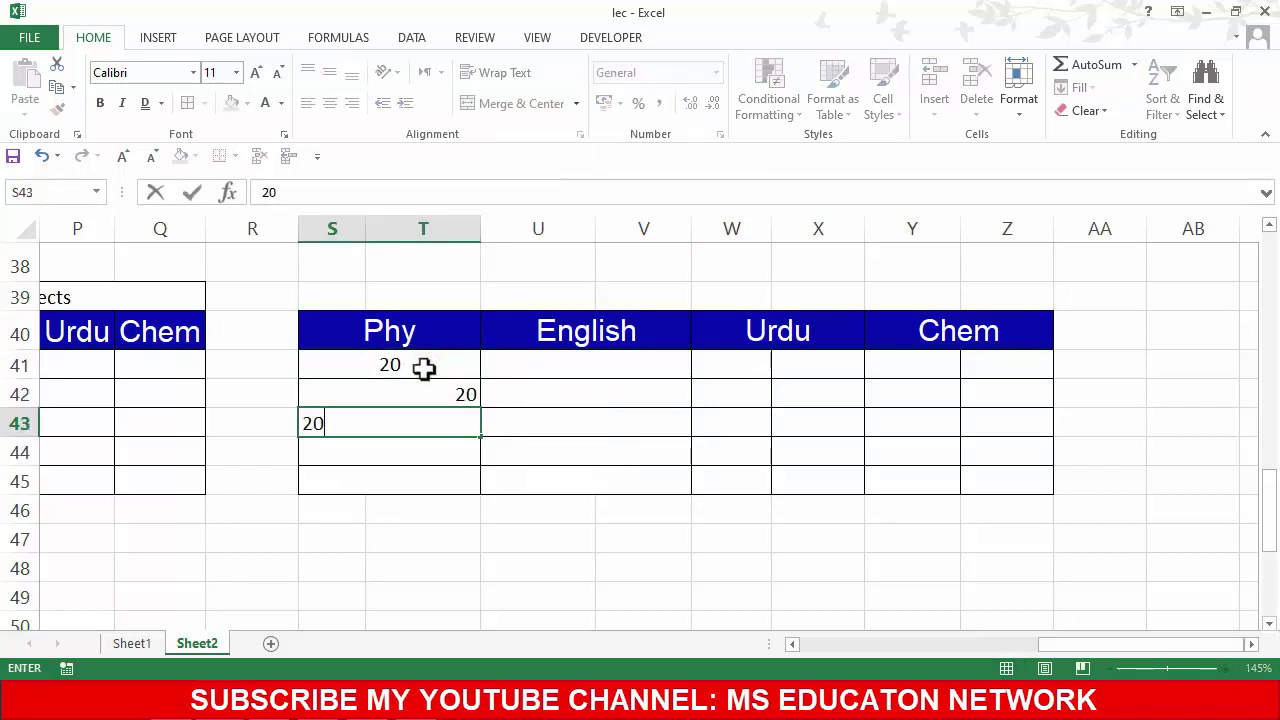
pyautogui.press('Return')
pyautogui.write('20')
pyautogui.press('Return')
pyautogui.write('20')
pyautogui.press('Return')
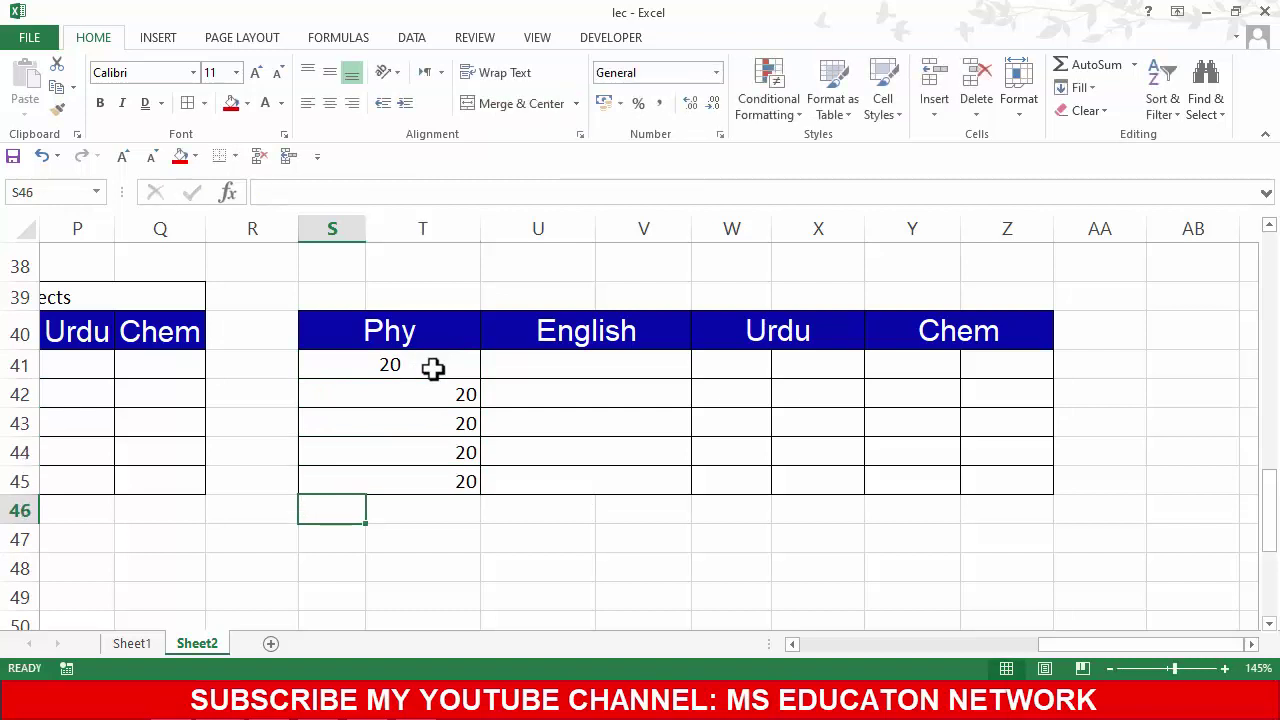
# Step: Enter an English mark of 30 in U41:U44
pyautogui.click(569, 365)
pyautogui.write('30')
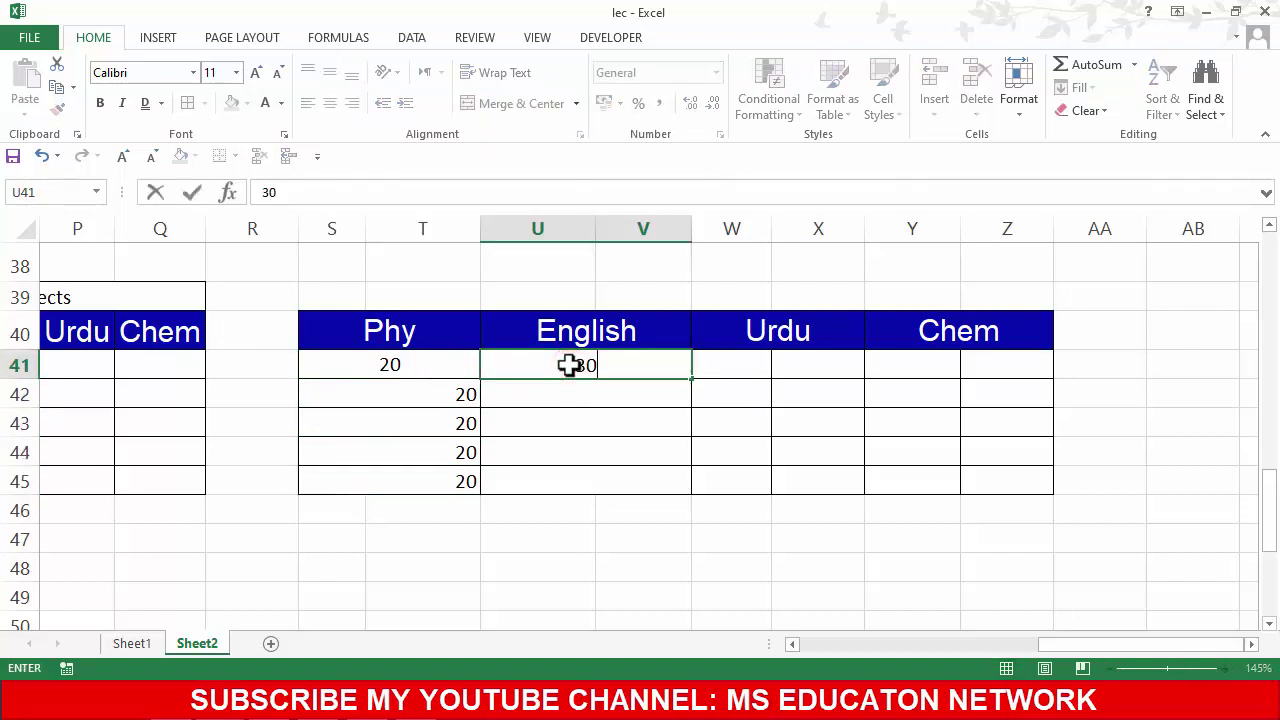
pyautogui.press('Return')
pyautogui.write('30')
pyautogui.press('Return')
pyautogui.write('30')
pyautogui.press('Return')
pyautogui.write('30')
pyautogui.press('Return')
# Step: Enter the last English mark 30, then merge Urdu cells W41:X45 into one cell
pyautogui.write('30')
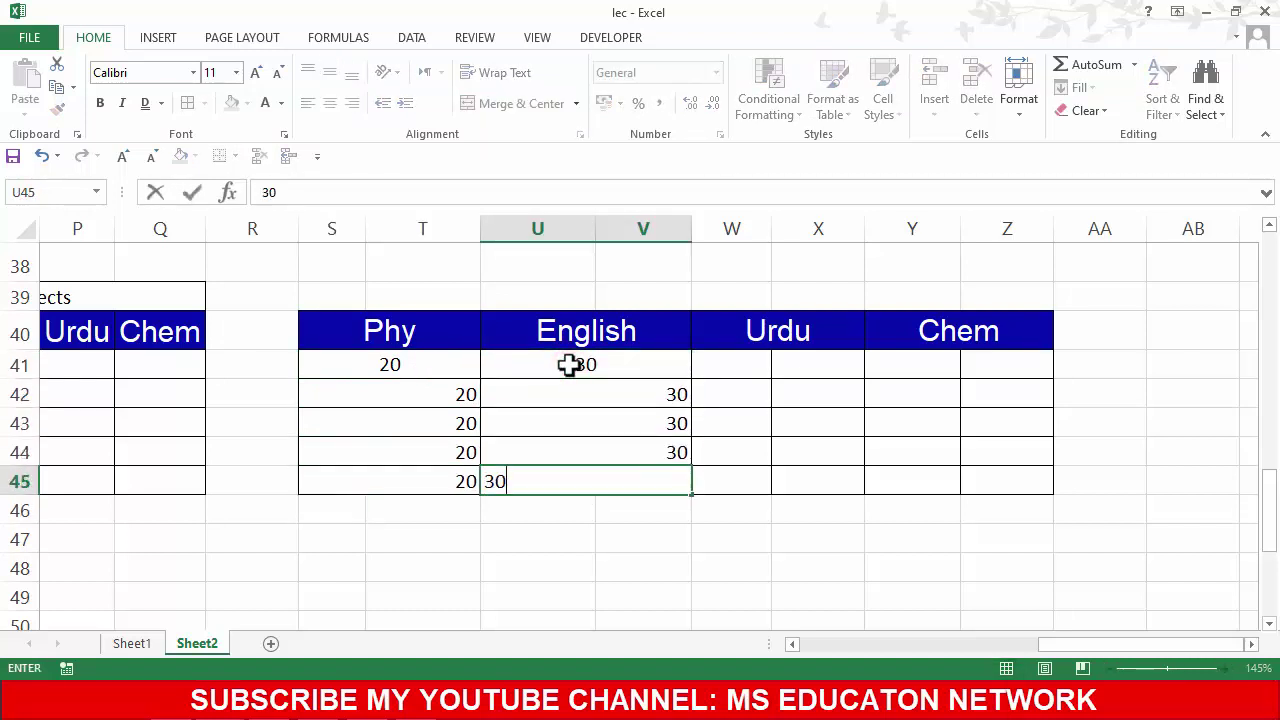
pyautogui.moveTo(738, 371); pyautogui.dragTo(800, 471)
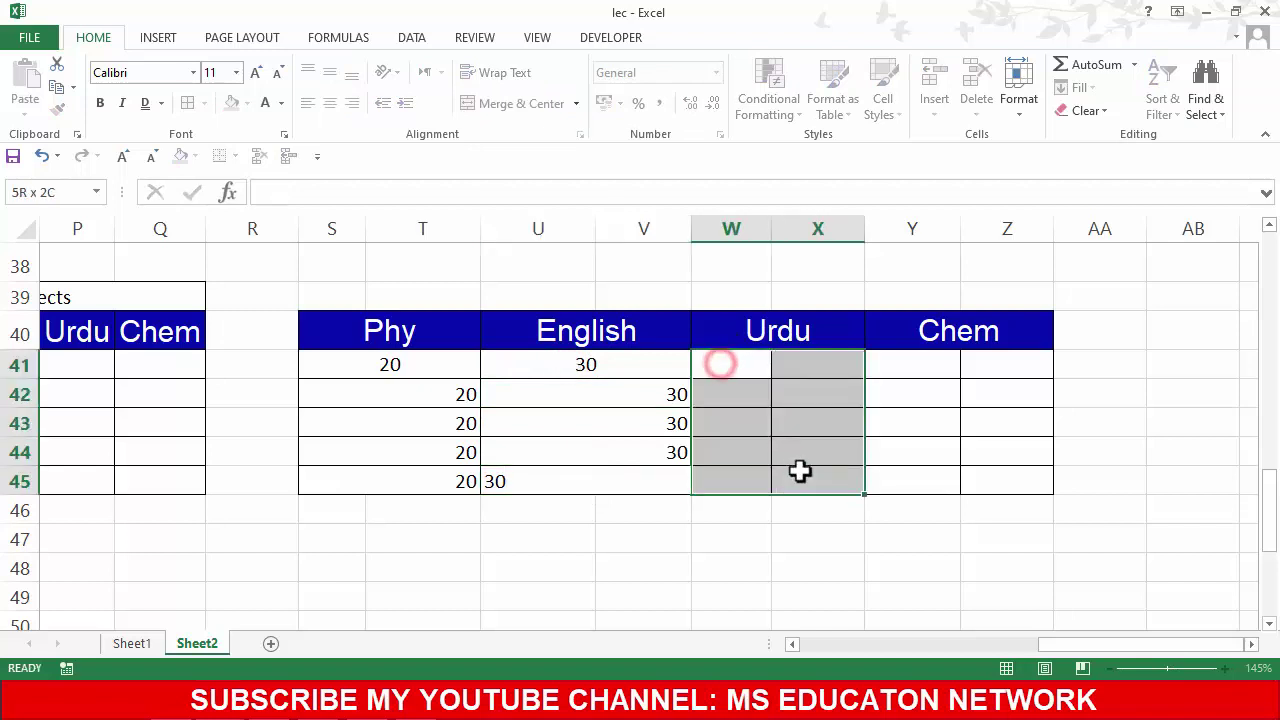
pyautogui.click(577, 104)
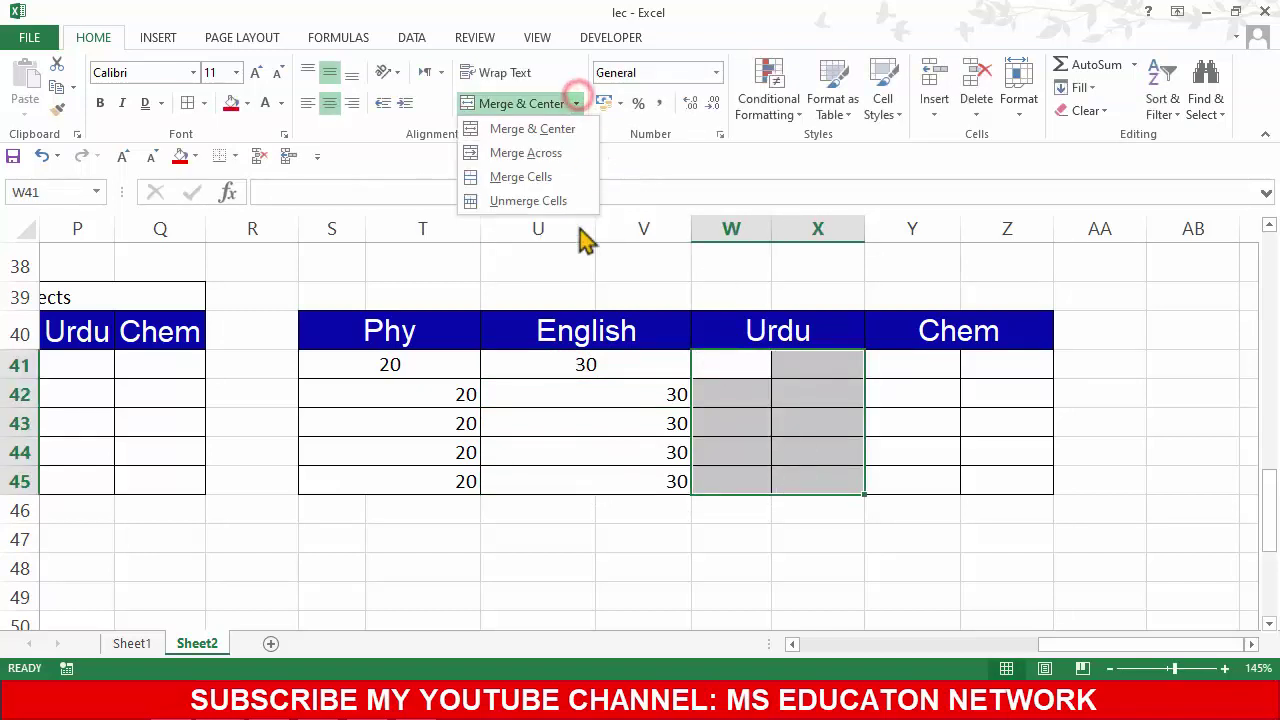
pyautogui.click(520, 177)
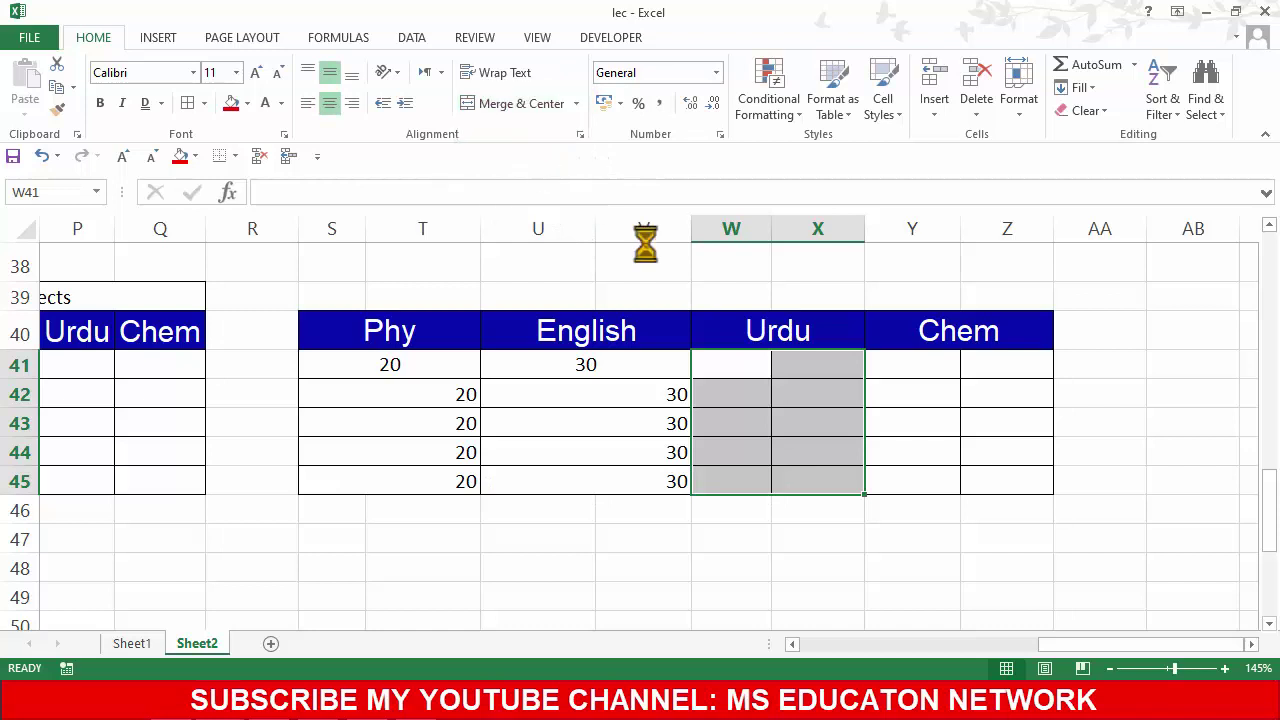
# Step: Apply Merge Across to the Chem cells Y41:Z45 and check the merged rows
pyautogui.moveTo(937, 360); pyautogui.dragTo(998, 485)
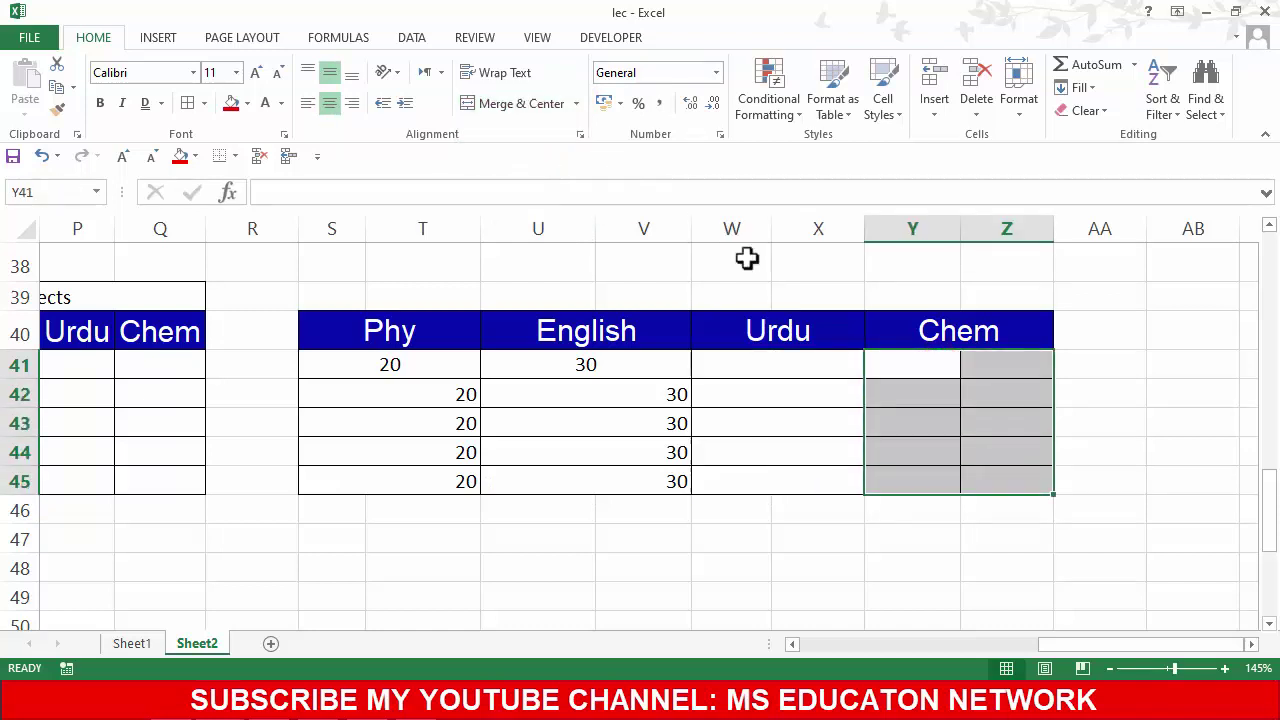
pyautogui.click(577, 104)
pyautogui.click(528, 151)
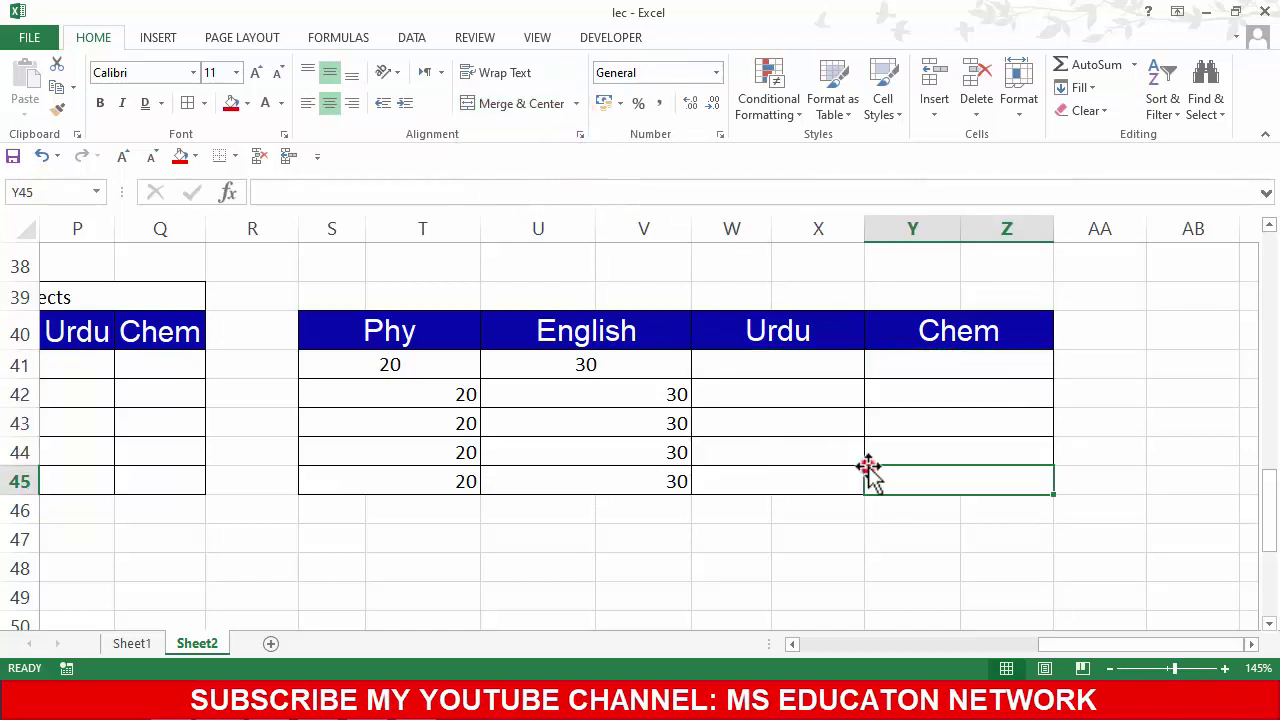
pyautogui.click(803, 358)
pyautogui.click(906, 384)
pyautogui.click(935, 478)
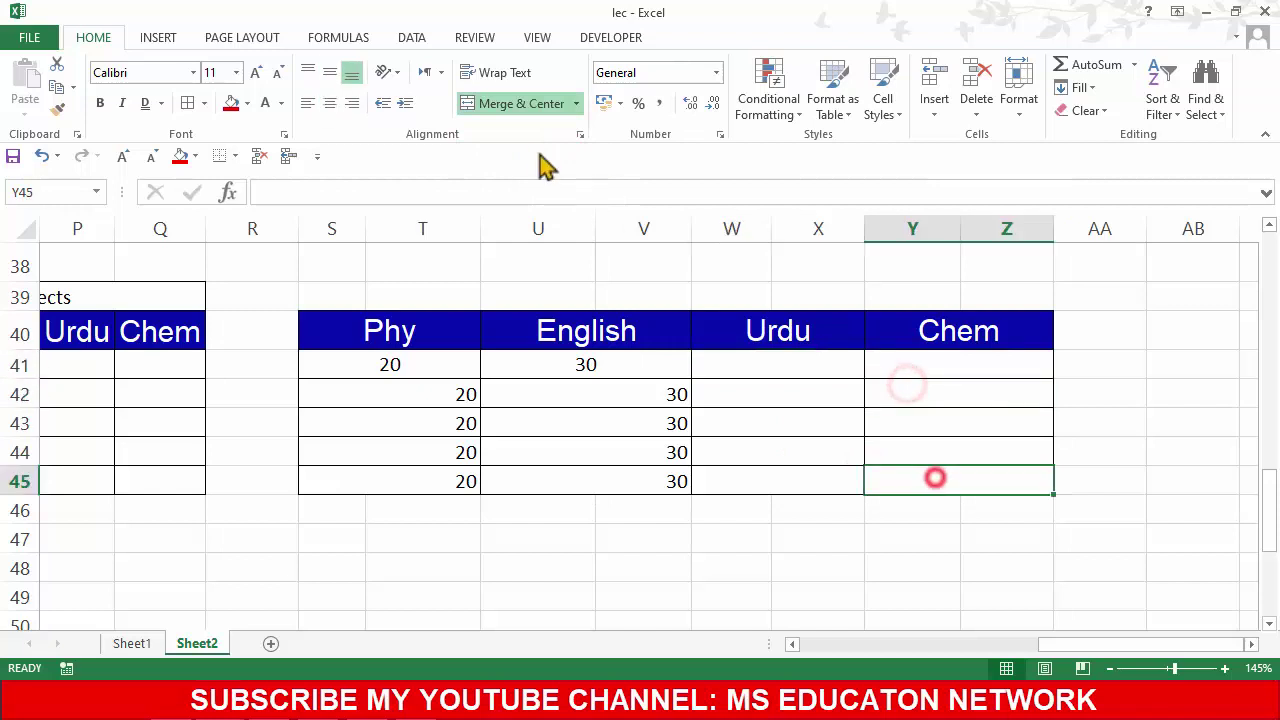
# Step: Reopen the merge options without changes and reselect the Chem cells and those below
pyautogui.click(577, 104)
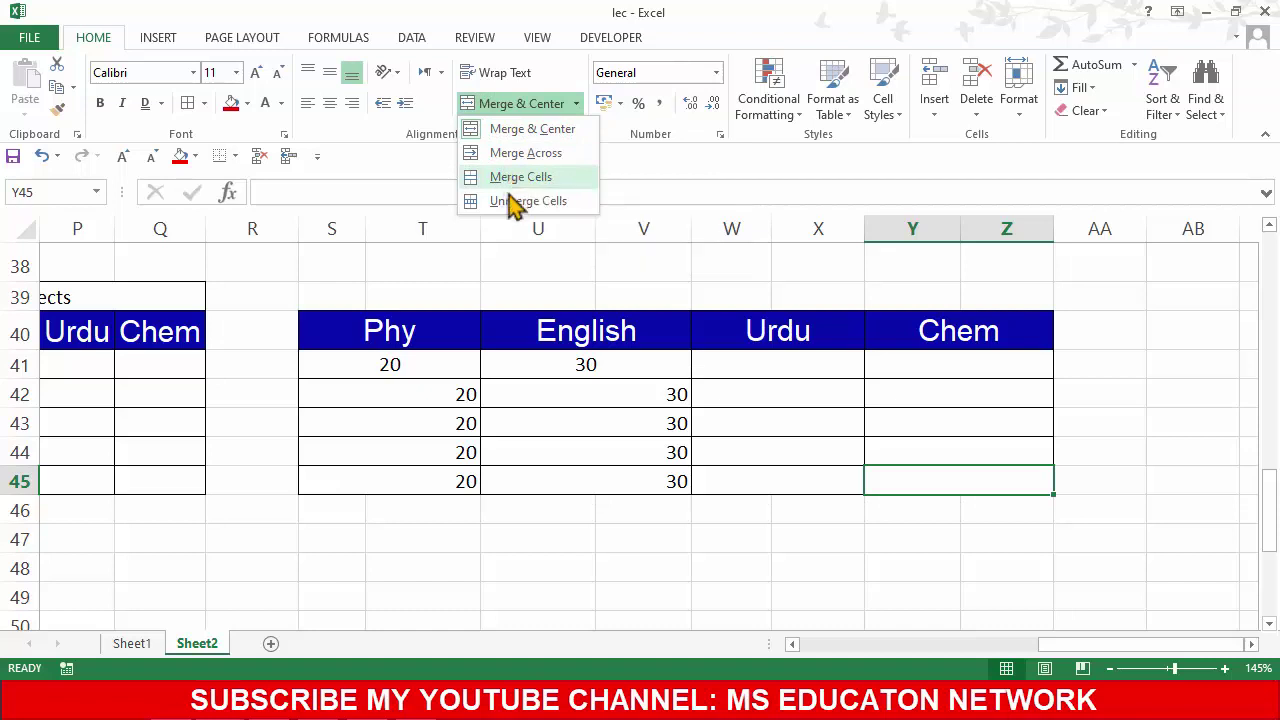
pyautogui.click(520, 200)
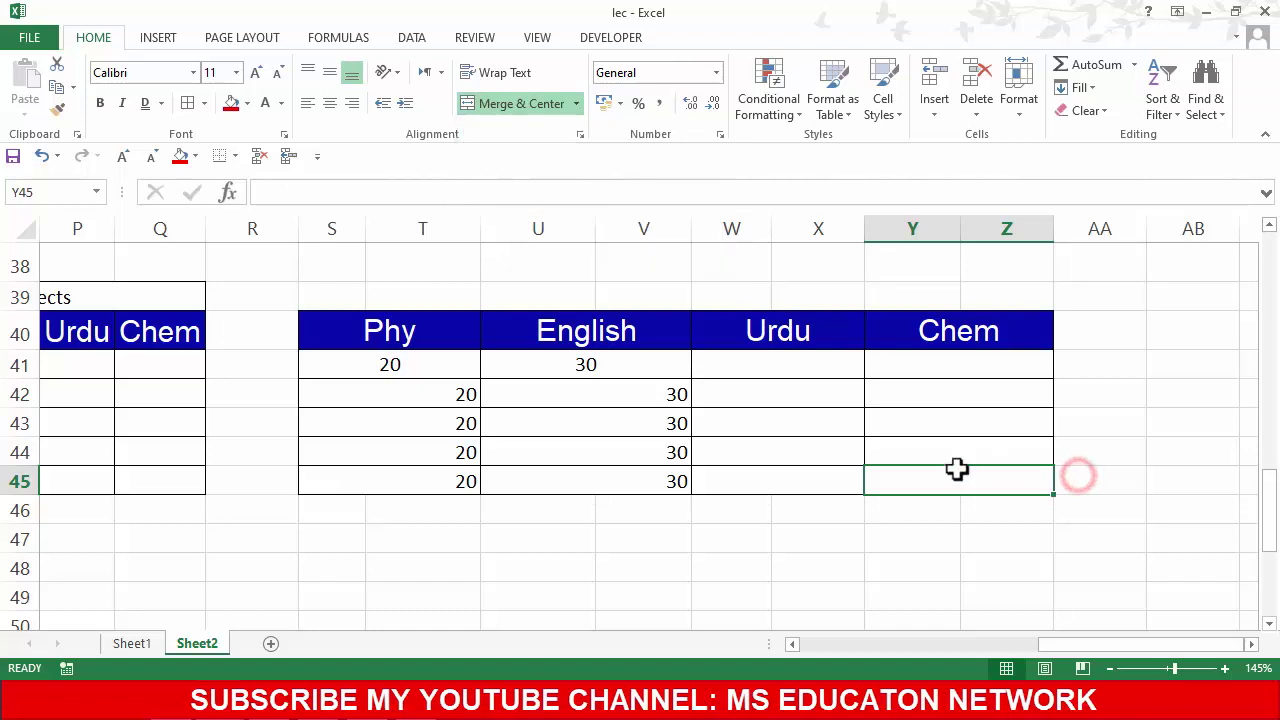
pyautogui.moveTo(914, 368); pyautogui.dragTo(943, 470)
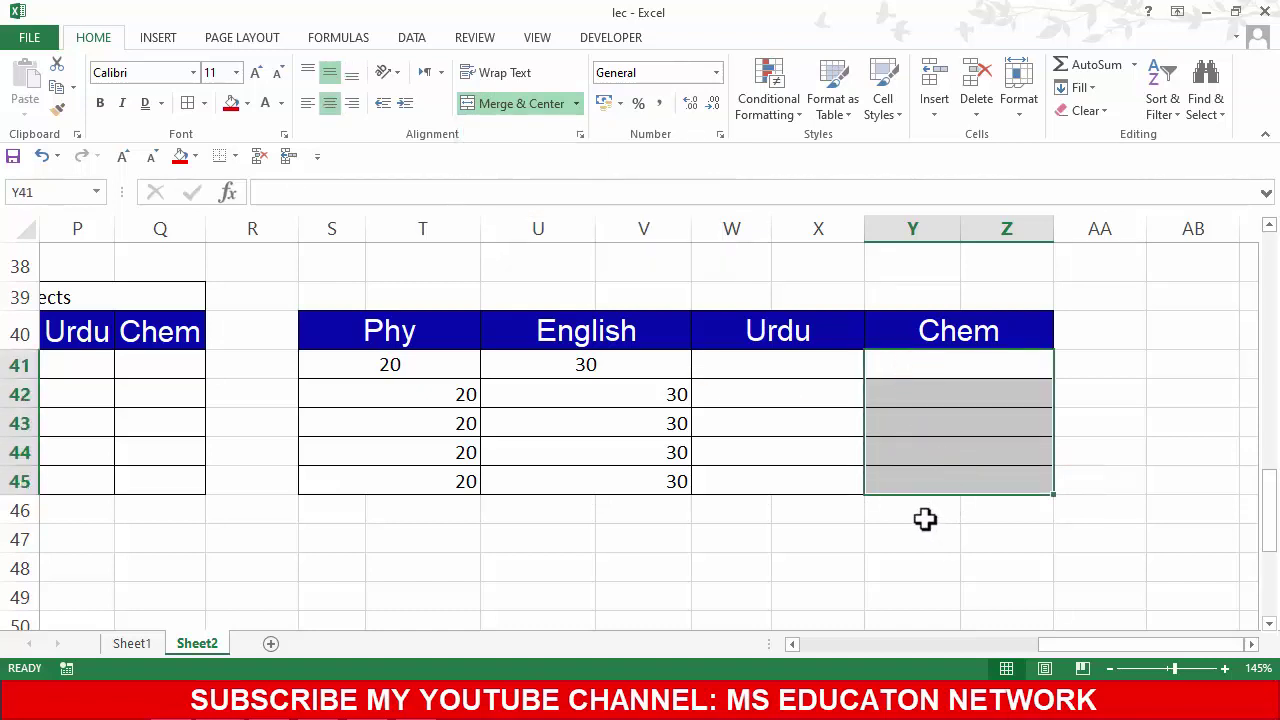
pyautogui.moveTo(926, 515); pyautogui.dragTo(988, 575)
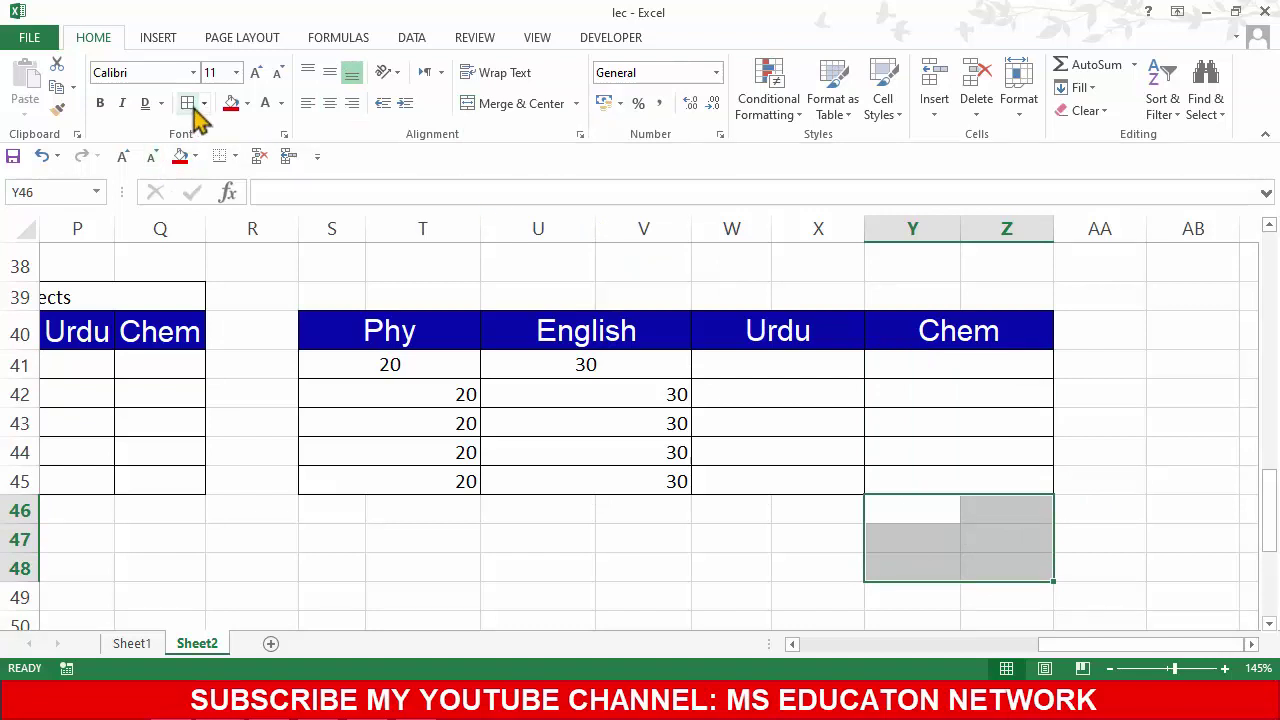
# Step: Fill the cells Y46:Z48 below the Chem header with yellow
pyautogui.click(247, 104)
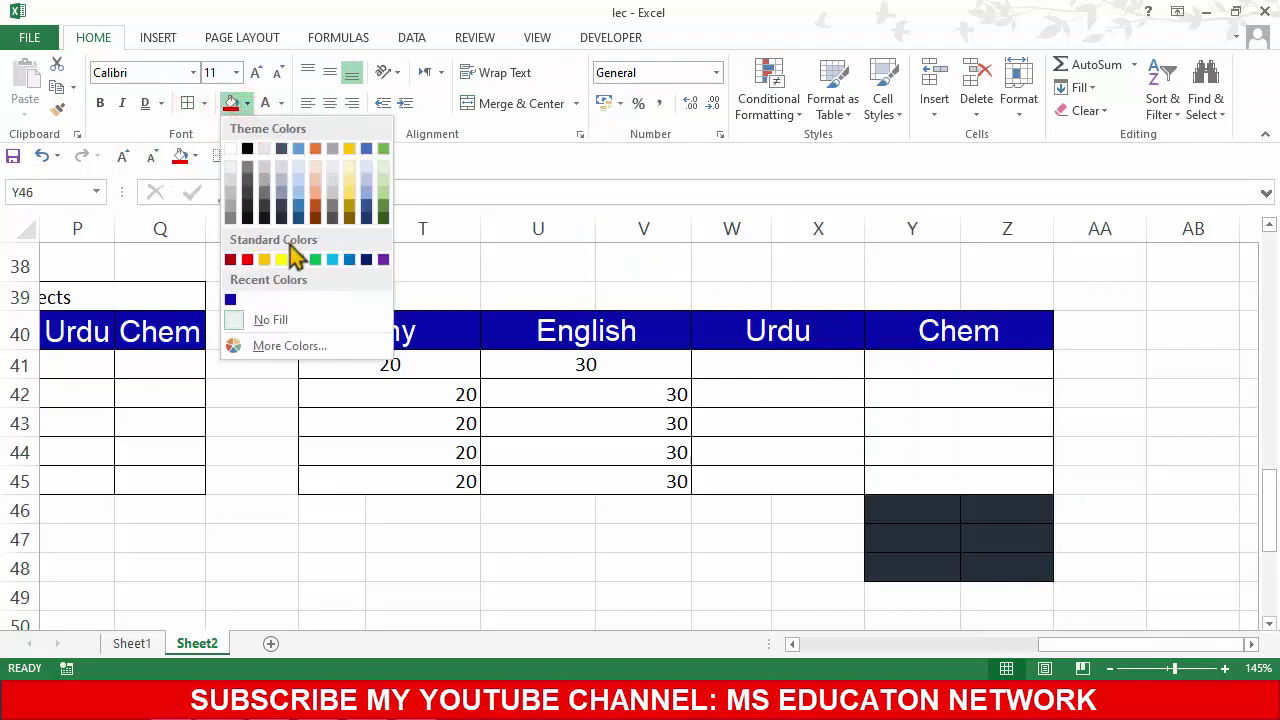
pyautogui.click(283, 259)
pyautogui.click(1020, 500)
# Step: Unmerge the Chem cells in rows 41 to 45 (Y41:Z45)
pyautogui.moveTo(930, 500); pyautogui.dragTo(953, 567)
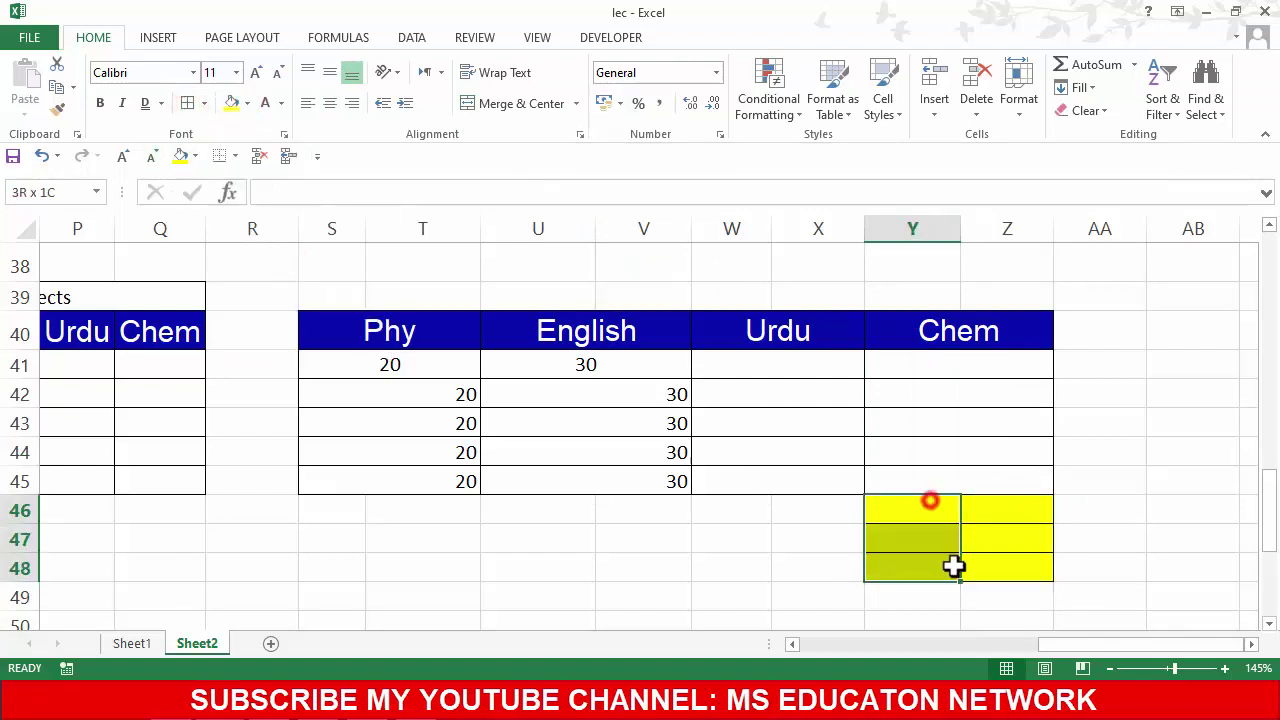
pyautogui.moveTo(971, 514); pyautogui.dragTo(985, 570)
pyautogui.click(946, 474)
pyautogui.press('Up')
pyautogui.press('Up')
pyautogui.press('Up')
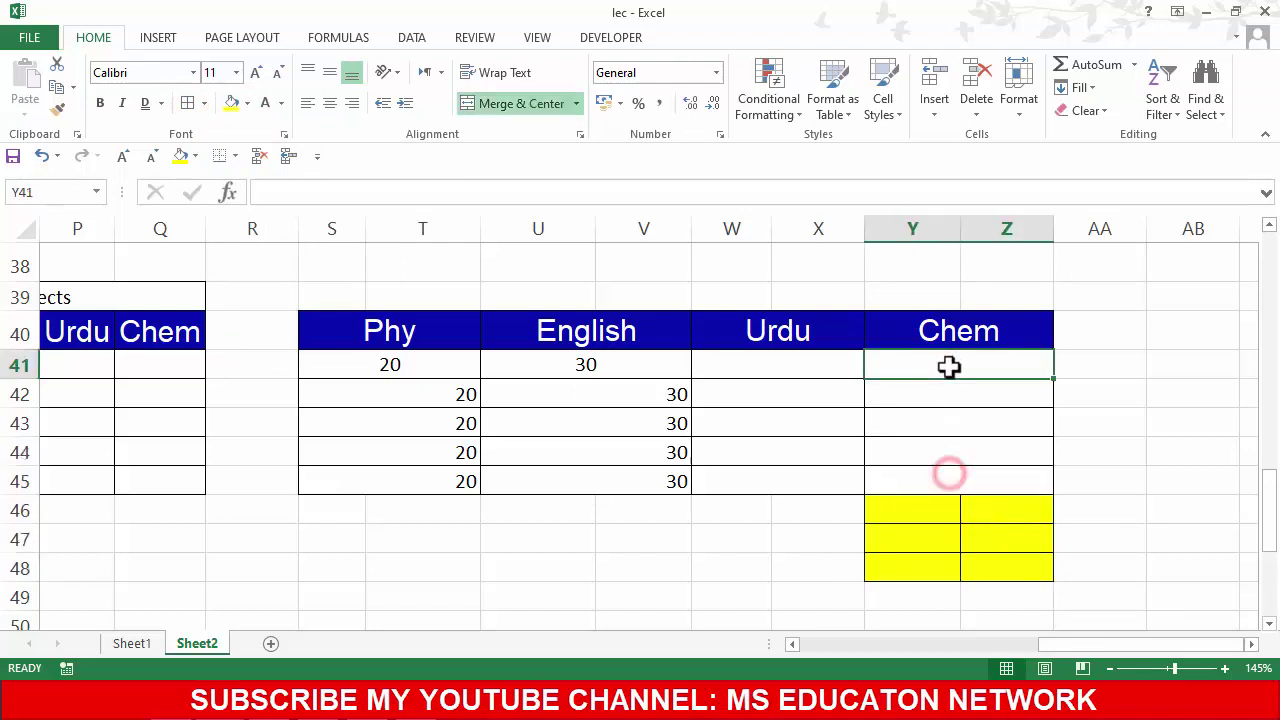
pyautogui.moveTo(948, 367); pyautogui.dragTo(957, 478)
pyautogui.click(951, 482)
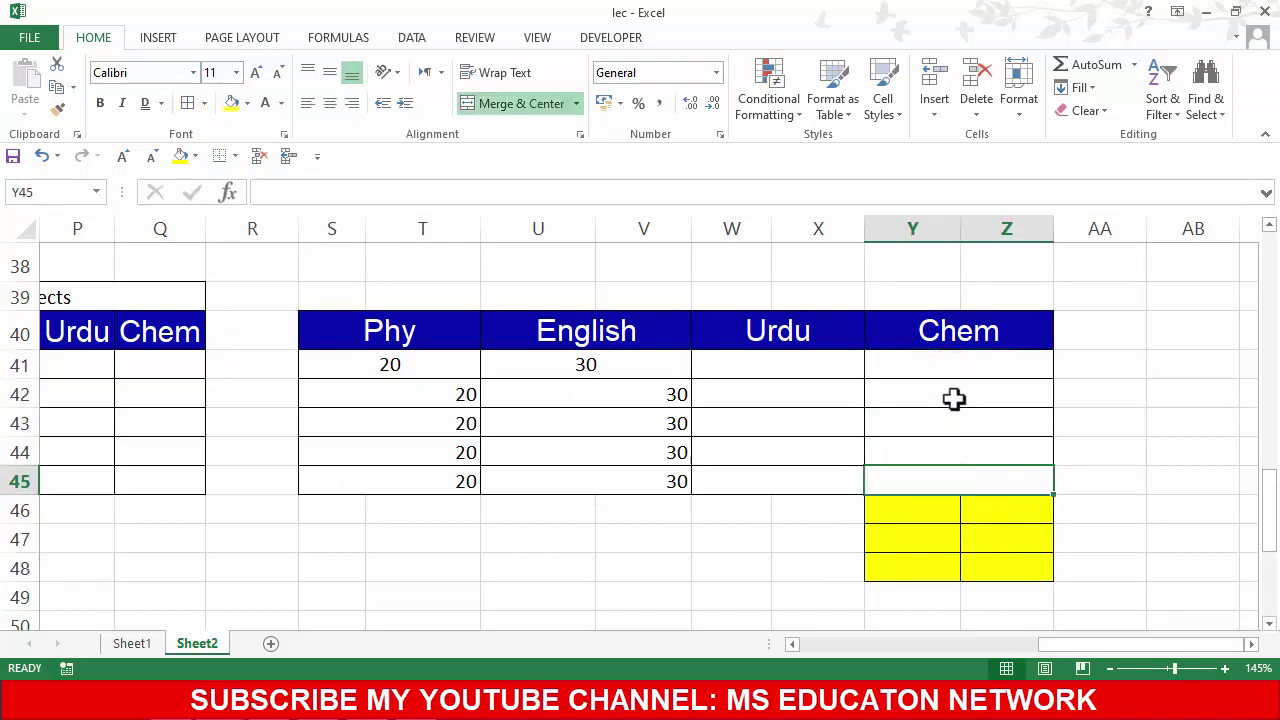
pyautogui.moveTo(948, 368); pyautogui.dragTo(955, 487)
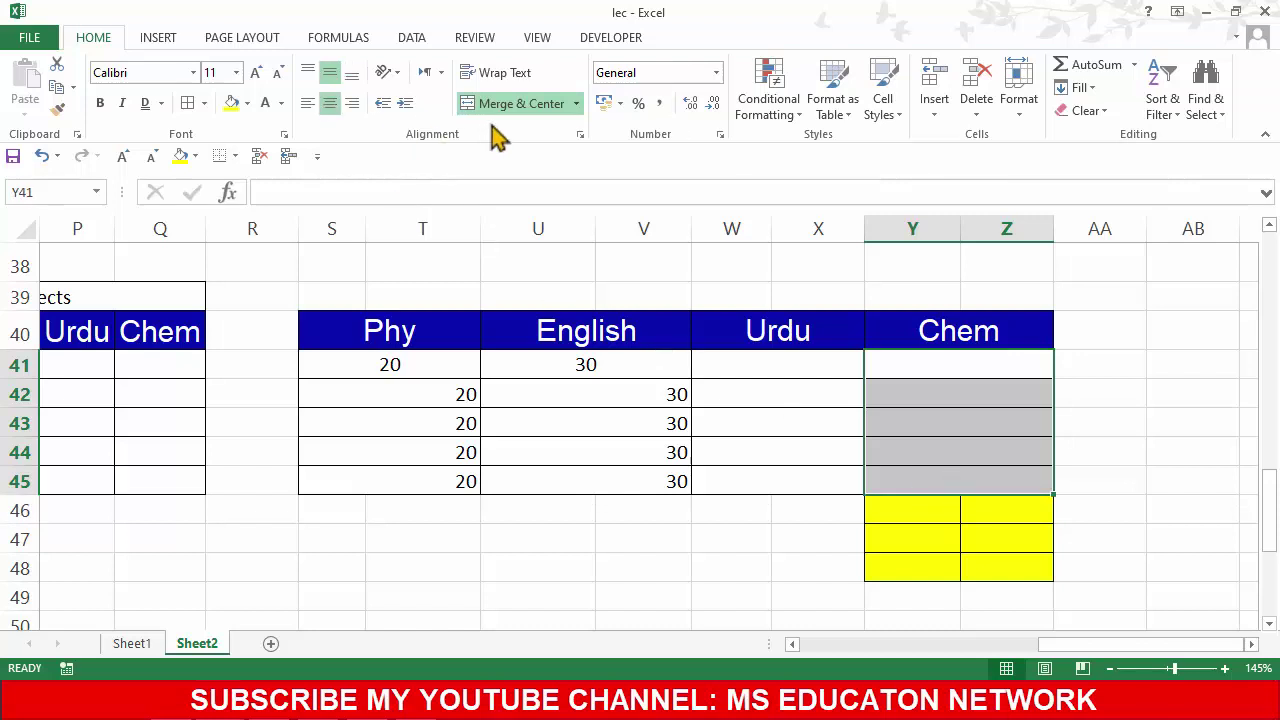
pyautogui.click(578, 104)
pyautogui.click(515, 200)
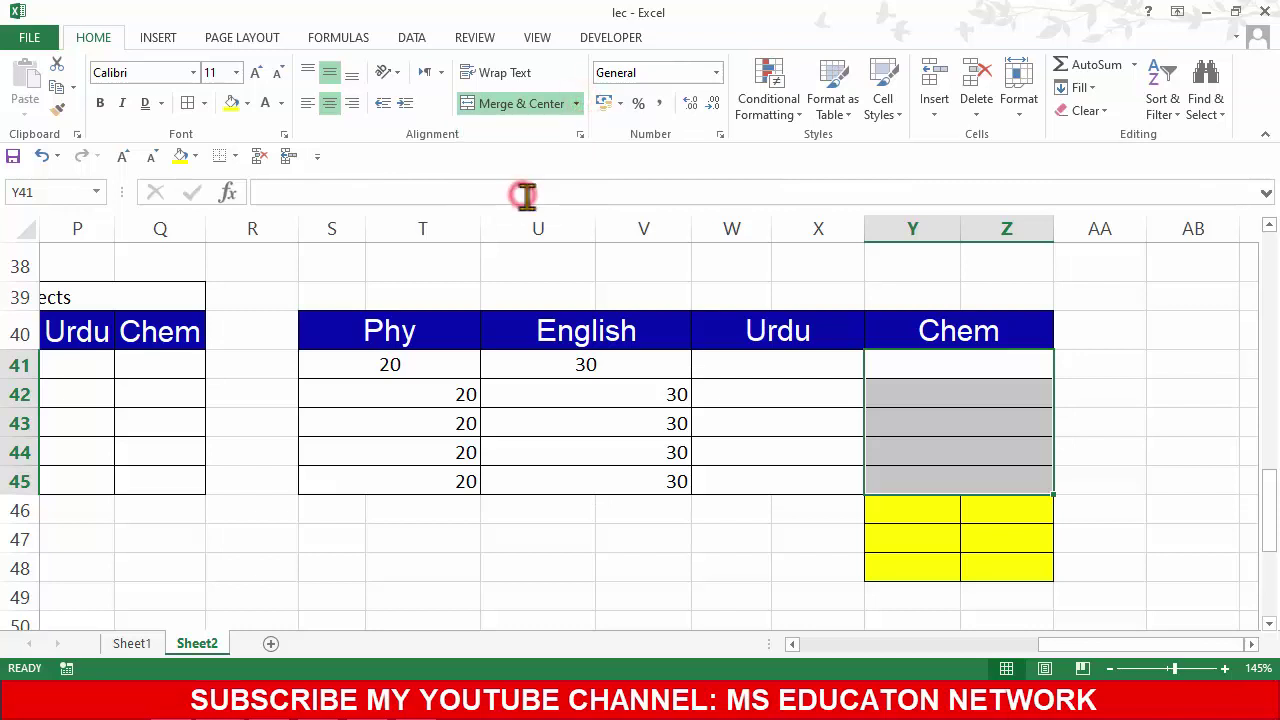
# Step: Apply a yellow fill to the whole Chem area Y41:Z48
pyautogui.click(977, 539)
pyautogui.moveTo(917, 374); pyautogui.dragTo(989, 566)
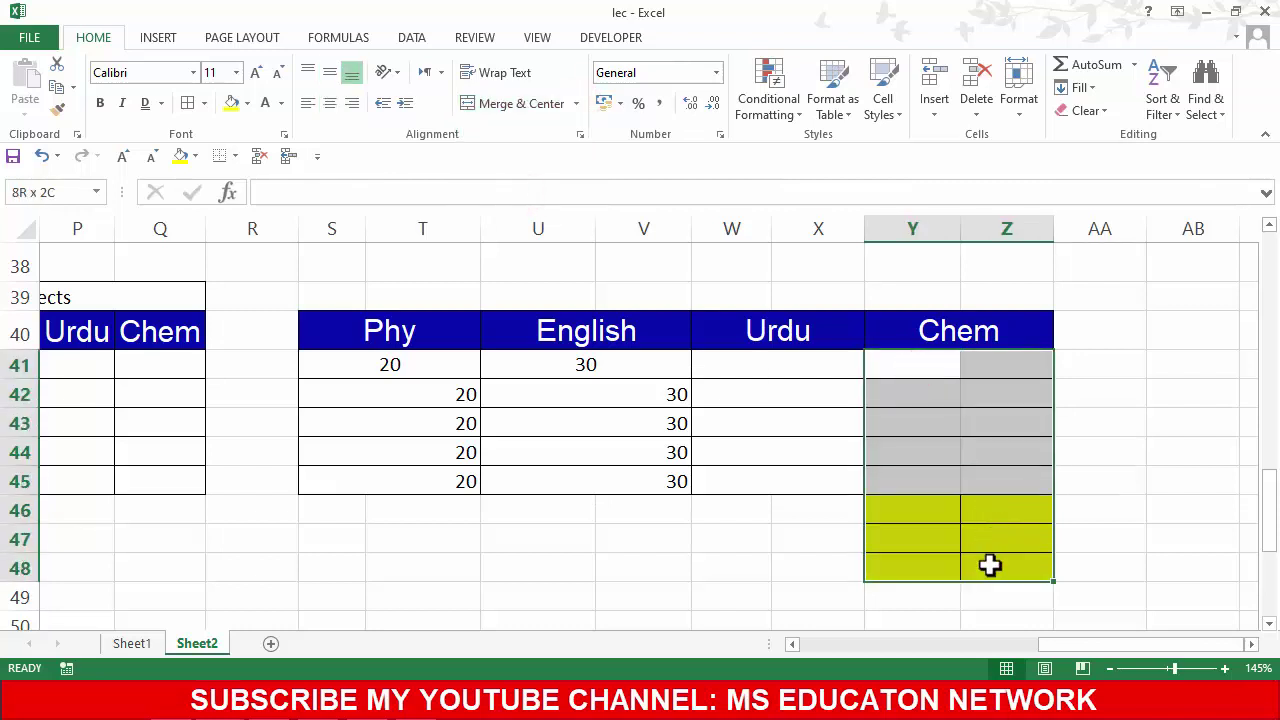
pyautogui.click(231, 104)
pyautogui.click(944, 441)
pyautogui.click(982, 458)
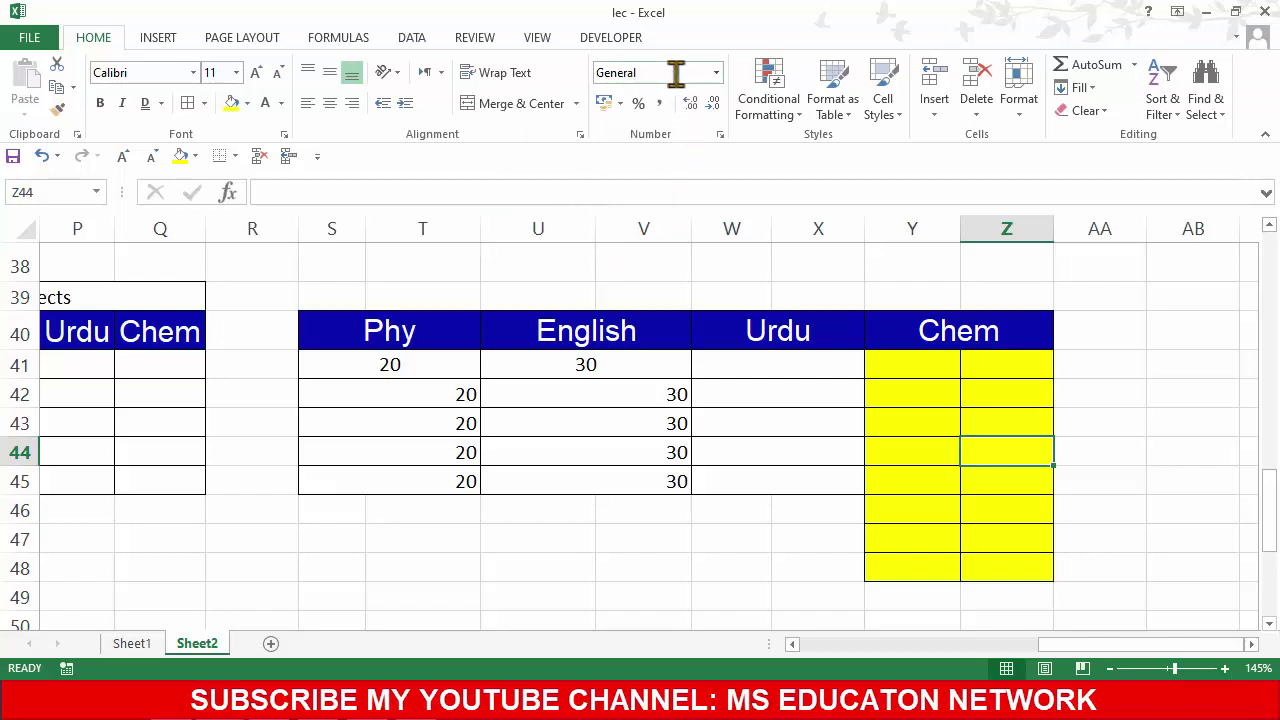
pyautogui.click(716, 72)
pyautogui.click(712, 74)
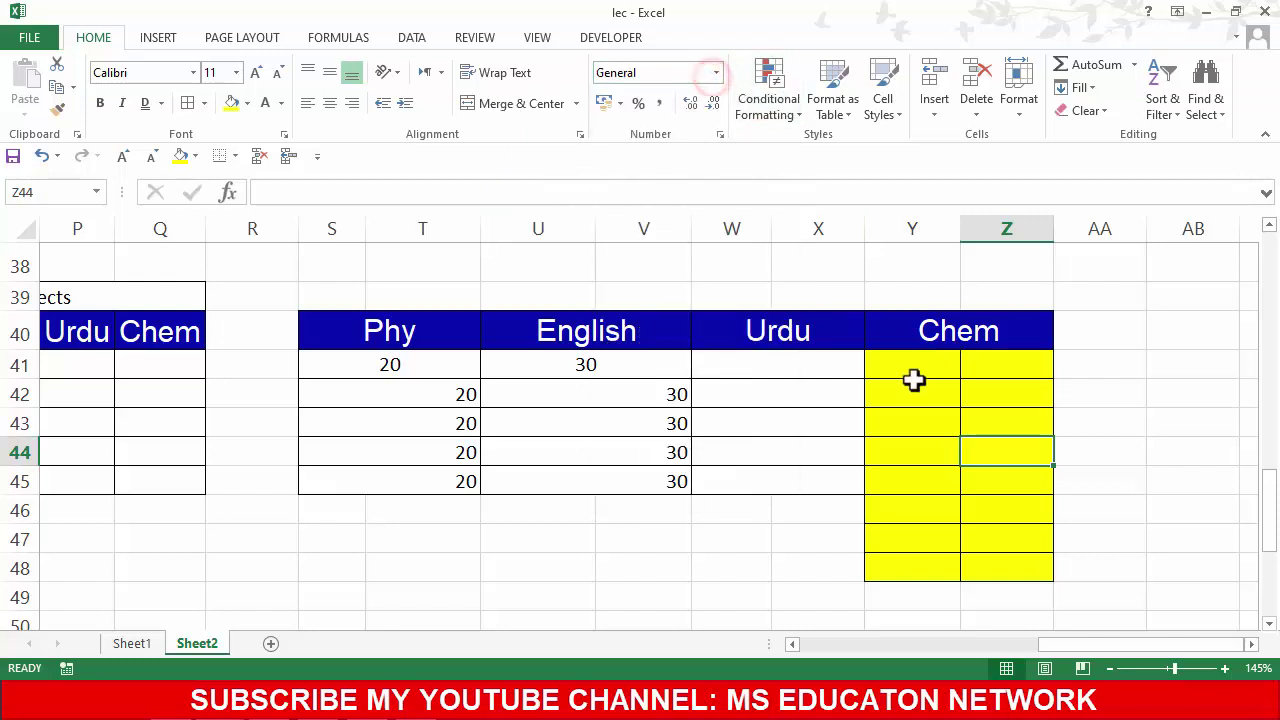
pyautogui.click(532, 428)
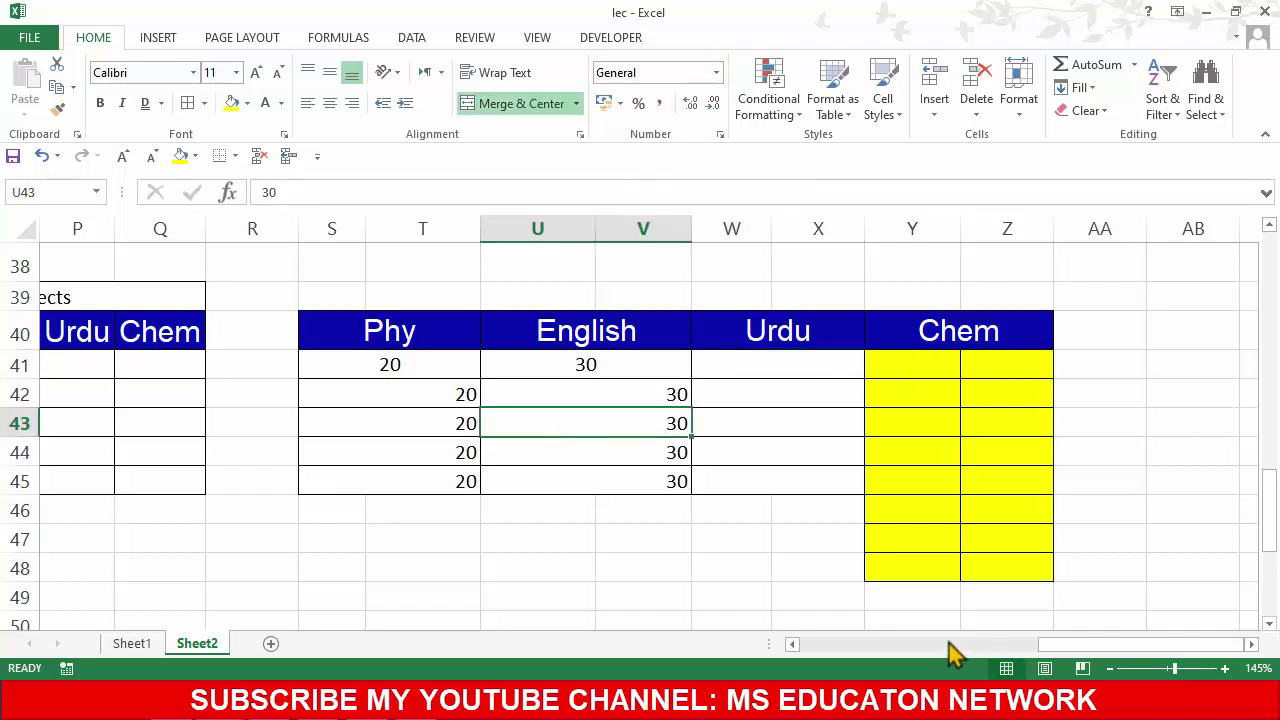
# Step: Select the N38:Z51 practice block and delete its text and numbers
pyautogui.moveTo(1050, 655); pyautogui.dragTo(1045, 660)
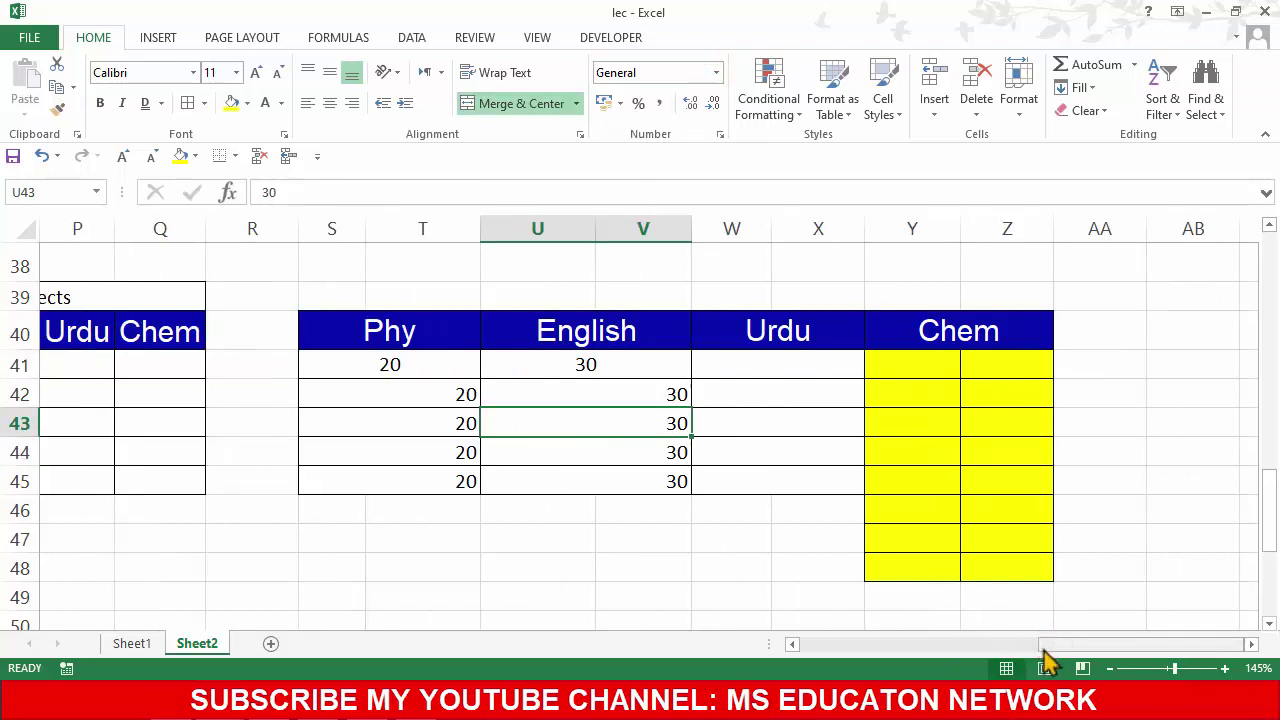
pyautogui.moveTo(1071, 257)
pyautogui.mouseDown()
pyautogui.moveTo(17, 631)
pyautogui.moveTo(220, 523)
pyautogui.mouseUp()
pyautogui.scroll(3, 223, 525)
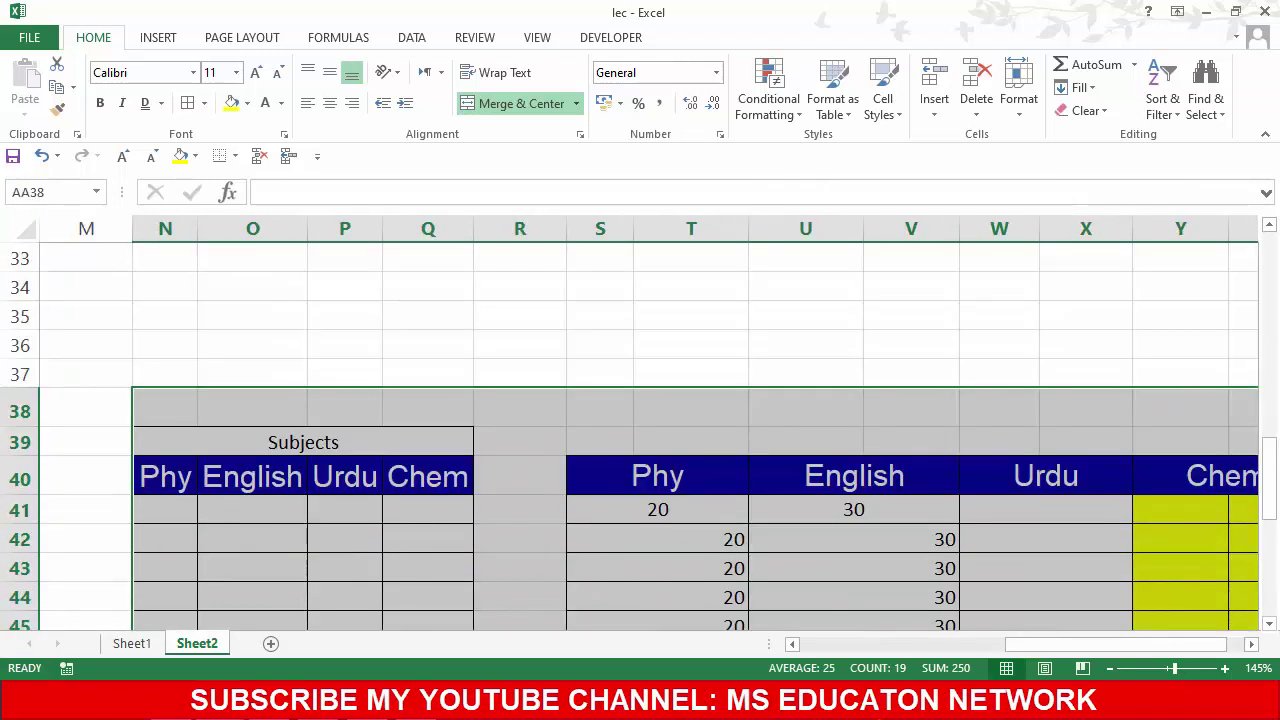
pyautogui.scroll(-1, 455, 530)
pyautogui.moveTo(1022, 652)
pyautogui.mouseDown()
pyautogui.moveTo(890, 654)
pyautogui.moveTo(988, 650)
pyautogui.moveTo(960, 586)
pyautogui.mouseUp()
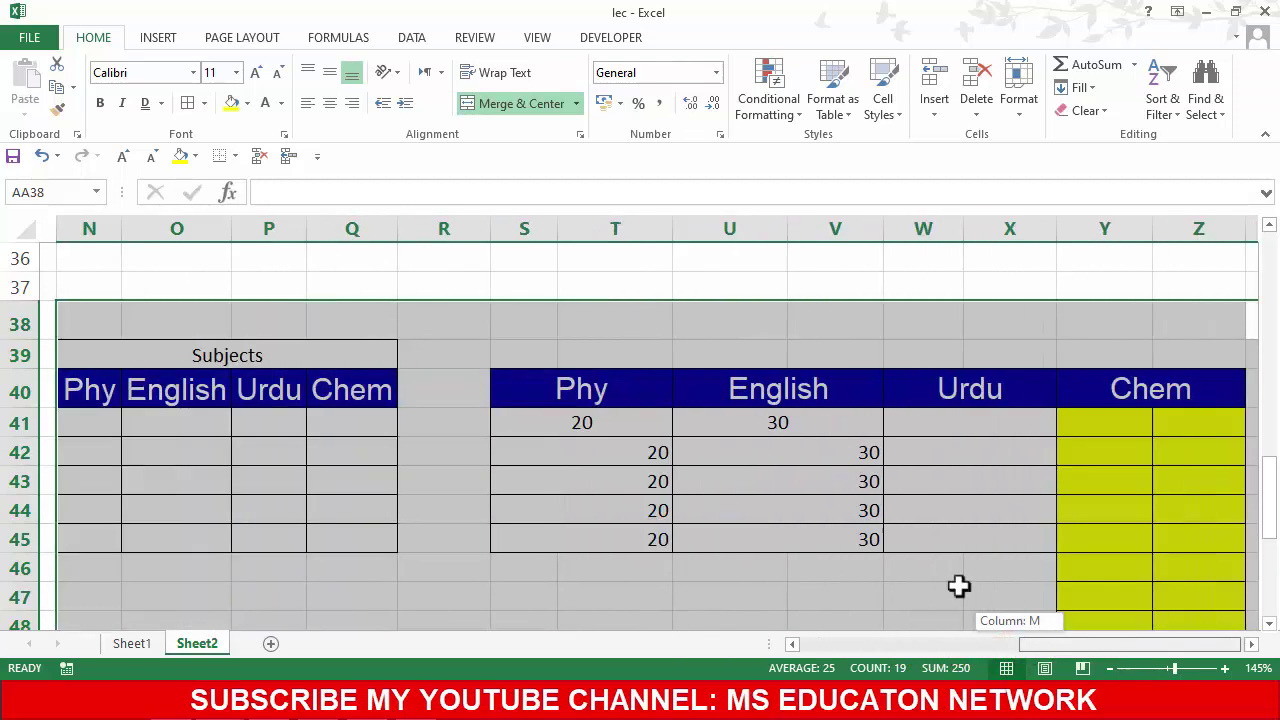
pyautogui.keyDown('ctrl'); pyautogui.scroll(-2, 706, 449); pyautogui.keyUp('ctrl')
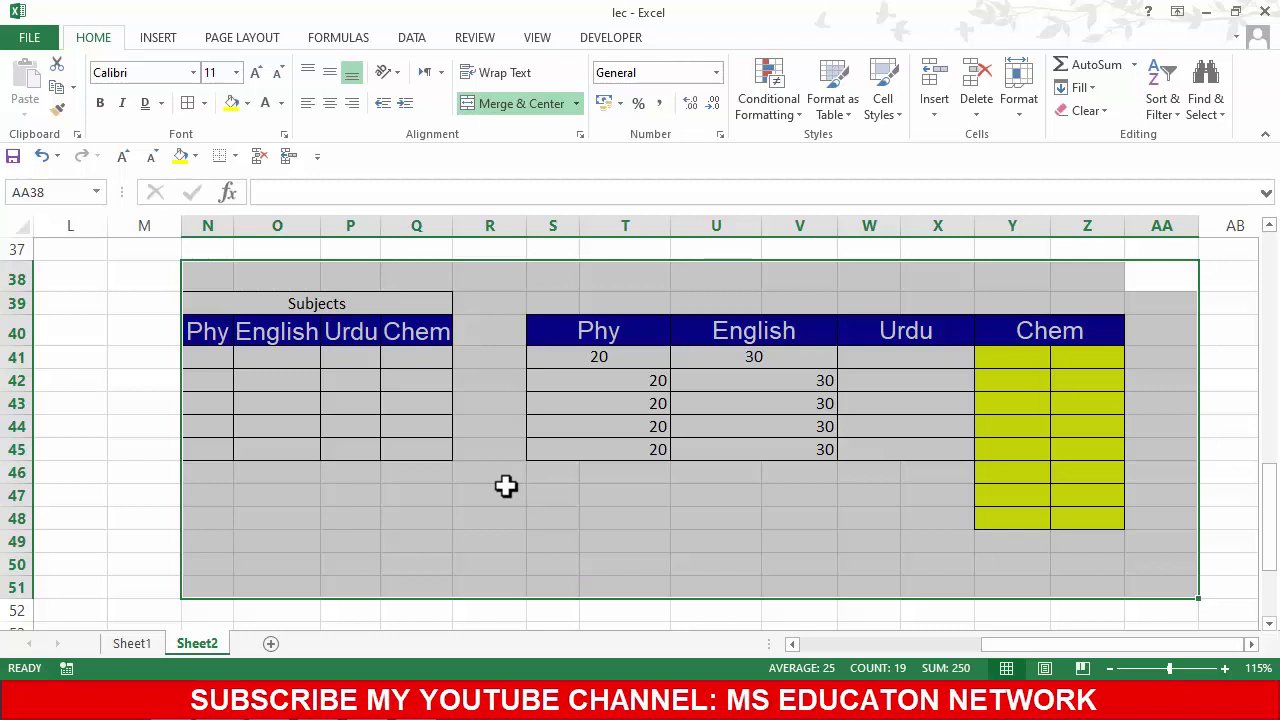
pyautogui.press('Delete')
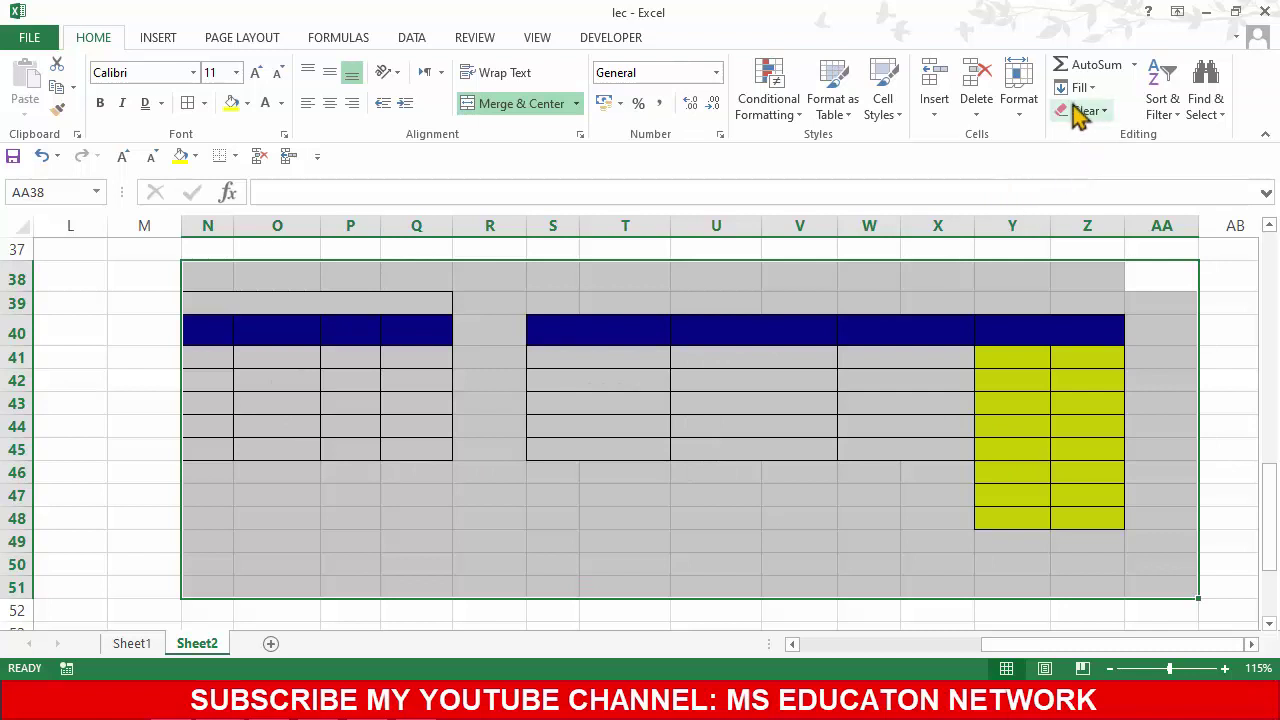
# Step: Undo that deletion, then use Clear All to wipe contents and formatting from the block
pyautogui.click(1104, 110)
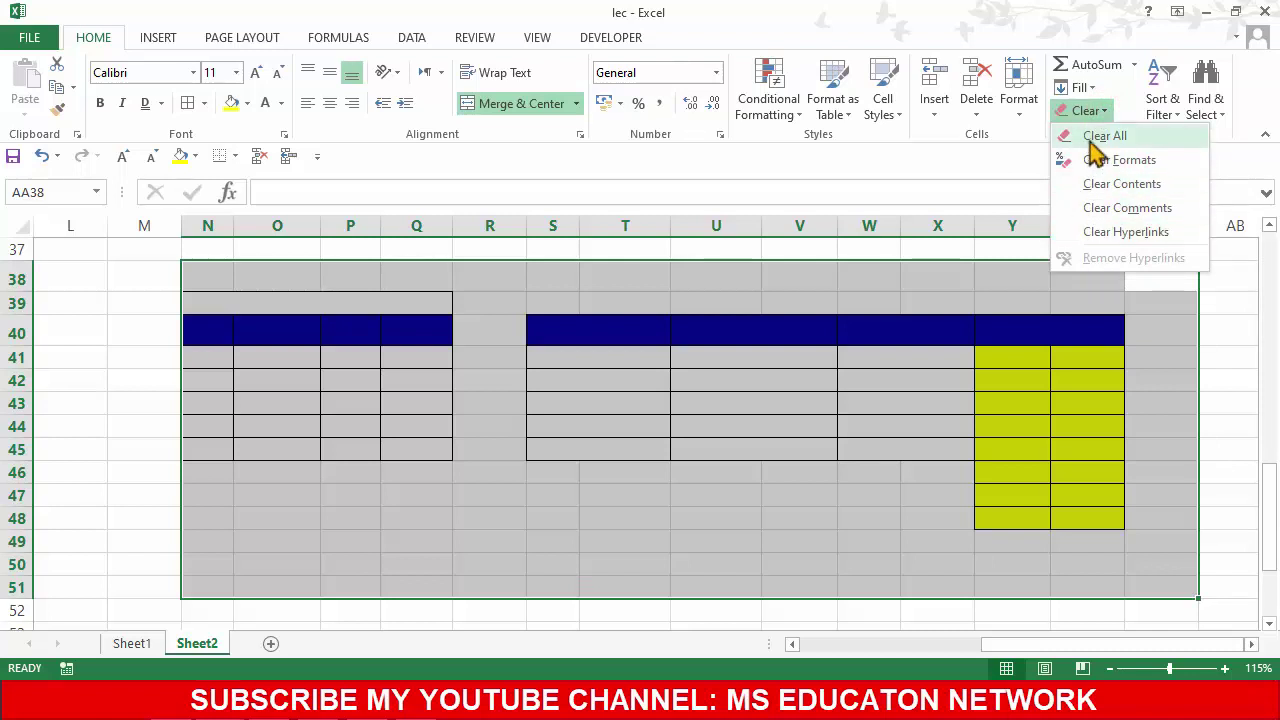
pyautogui.press('Escape')
pyautogui.hotkey('ctrl', 'z')
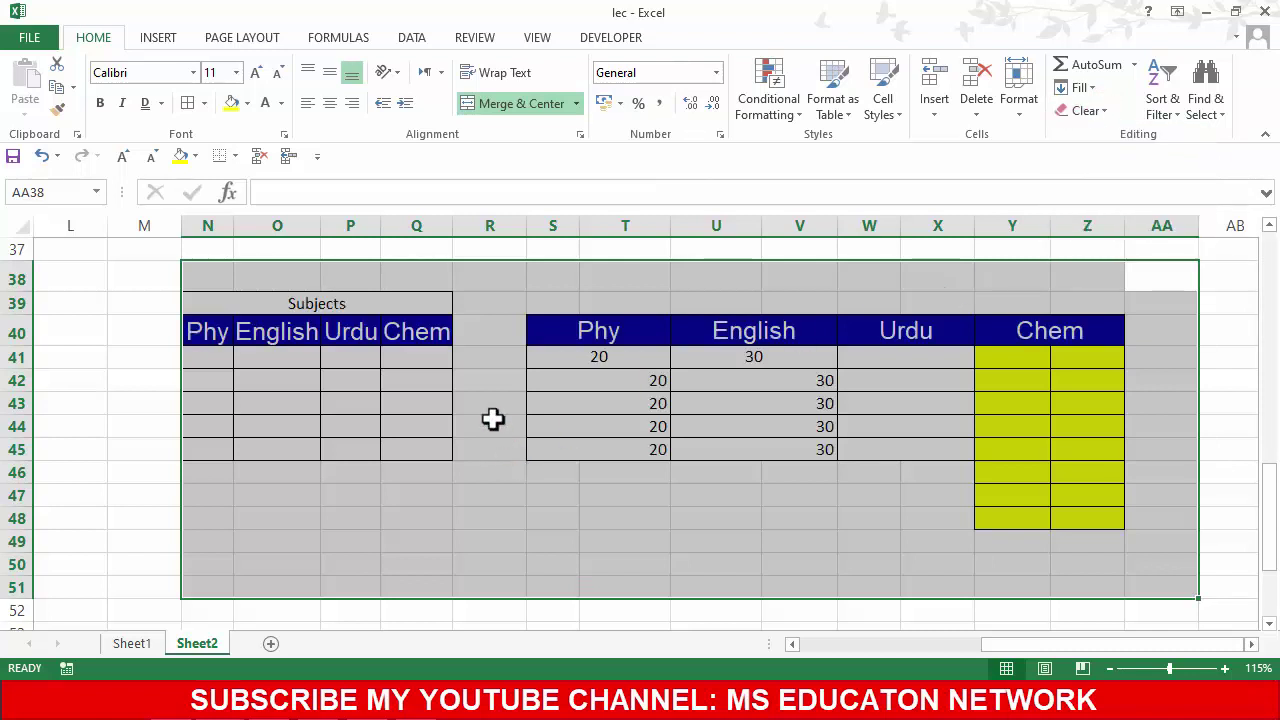
pyautogui.click(1080, 88)
pyautogui.click(1082, 108)
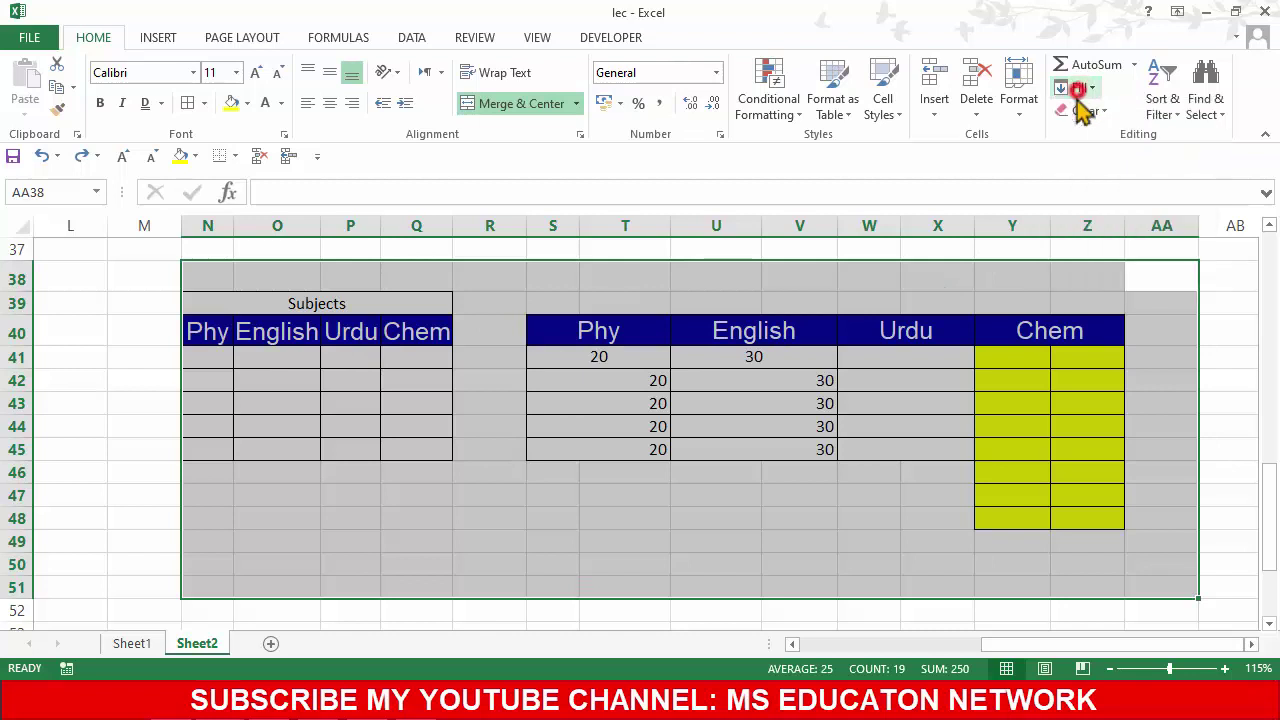
pyautogui.click(1085, 110)
pyautogui.click(1071, 142)
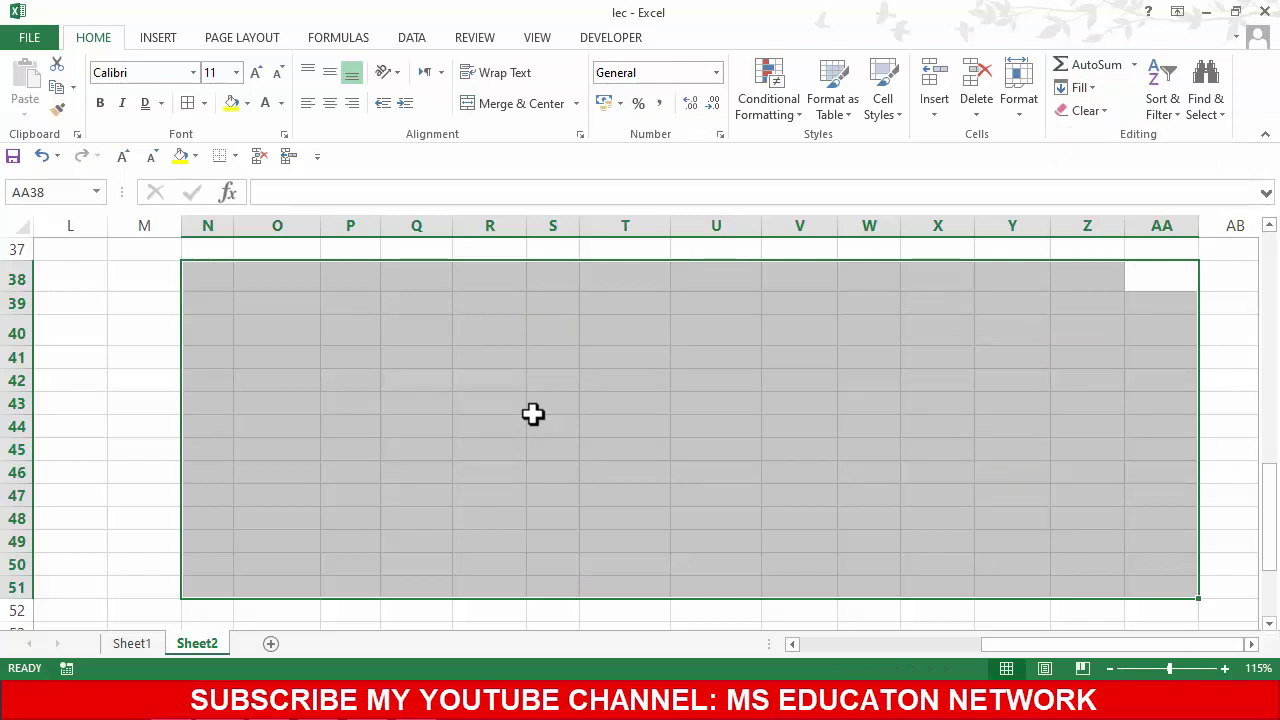
pyautogui.click(532, 414)
pyautogui.moveTo(1095, 646)
pyautogui.mouseDown()
pyautogui.moveTo(963, 675)
pyautogui.moveTo(878, 553)
pyautogui.mouseUp()
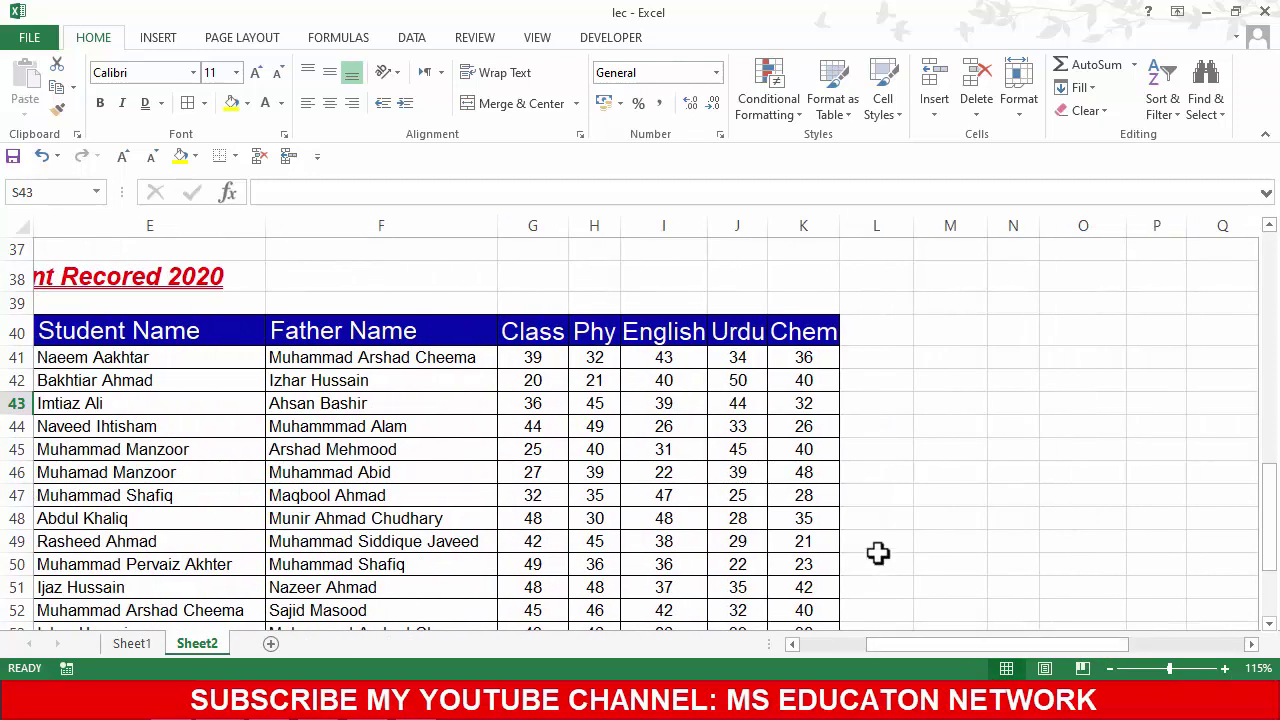
# Step: Hide columns G through K, the Class and subject-mark columns
pyautogui.keyDown('ctrl'); pyautogui.scroll(1, 878, 553); pyautogui.keyUp('ctrl')
pyautogui.keyDown('ctrl'); pyautogui.scroll(2, 880, 552); pyautogui.keyUp('ctrl')
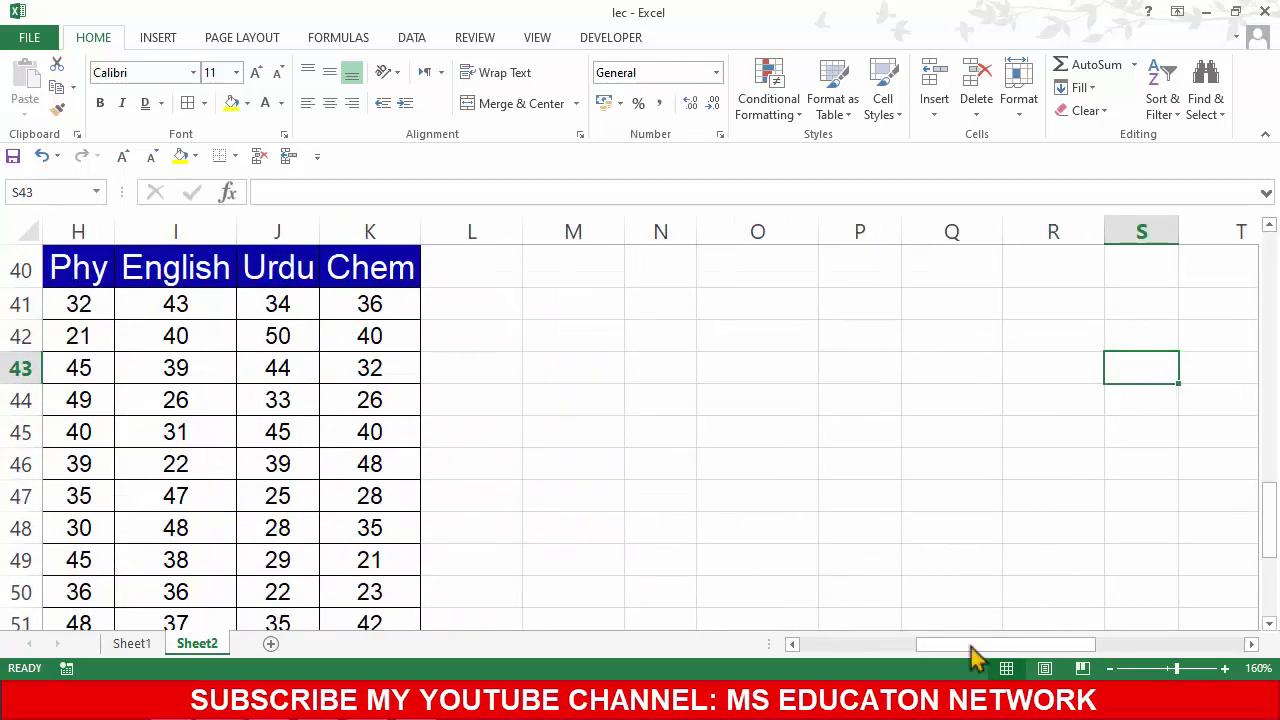
pyautogui.moveTo(970, 646); pyautogui.dragTo(951, 652)
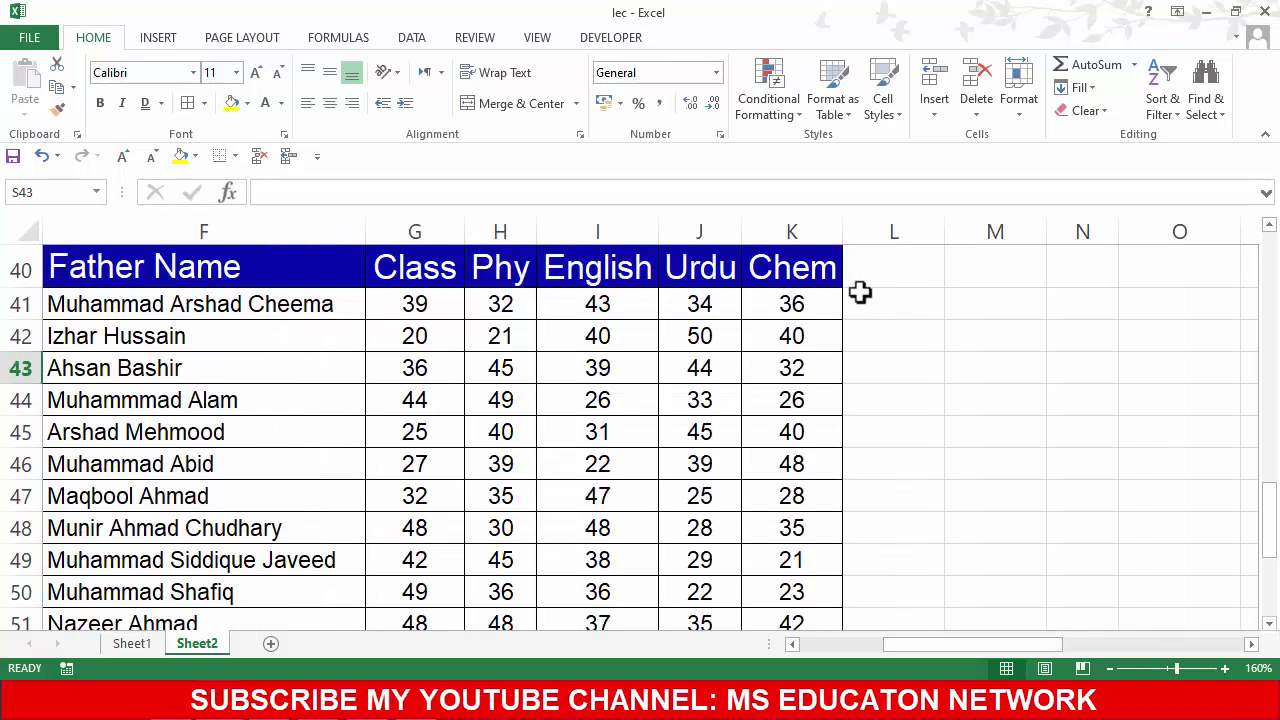
pyautogui.click(882, 275)
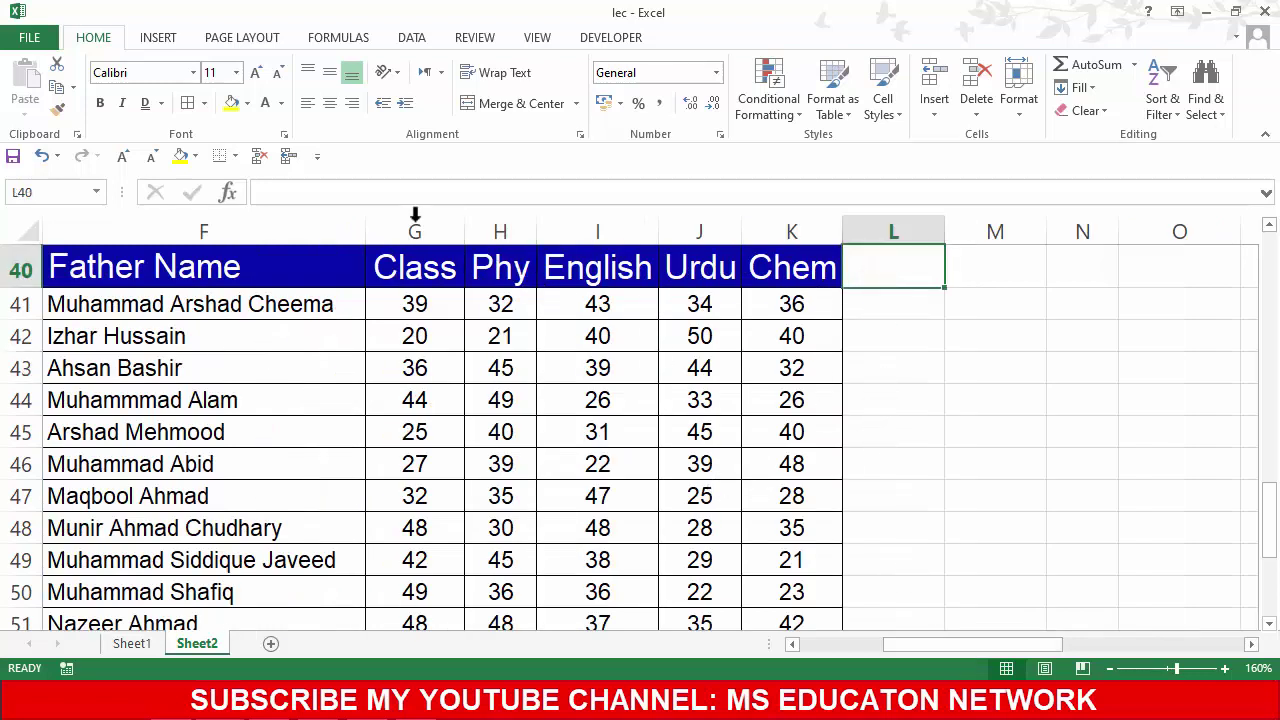
pyautogui.moveTo(415, 214); pyautogui.dragTo(792, 230)
pyautogui.rightClick(800, 228)
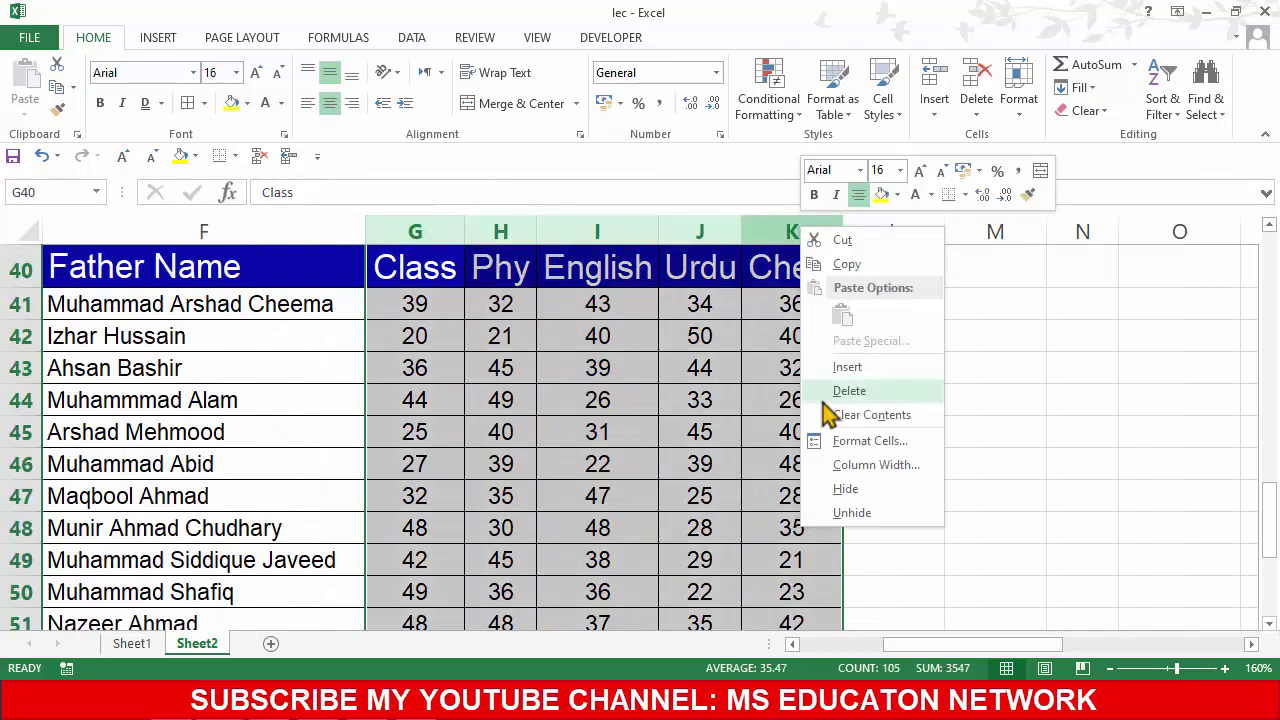
pyautogui.click(845, 488)
# Step: Insert new blue header cells after Father Name and select L40
pyautogui.click(421, 236)
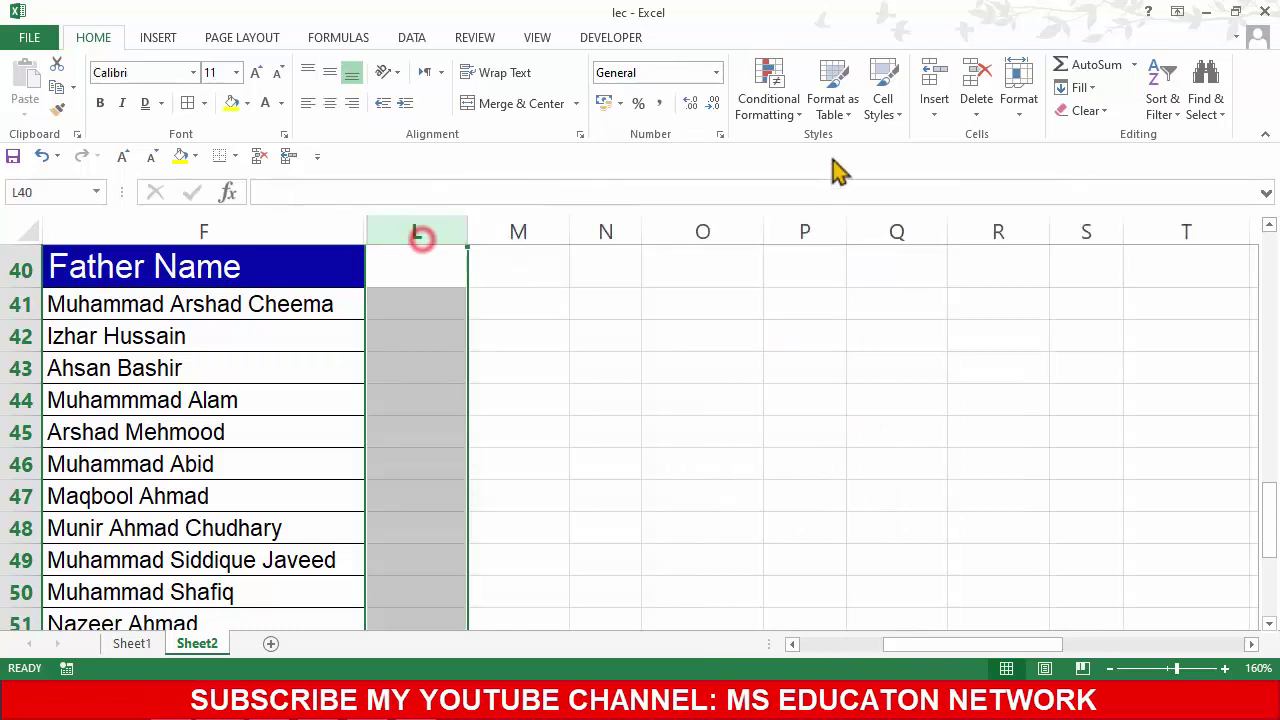
pyautogui.click(932, 66)
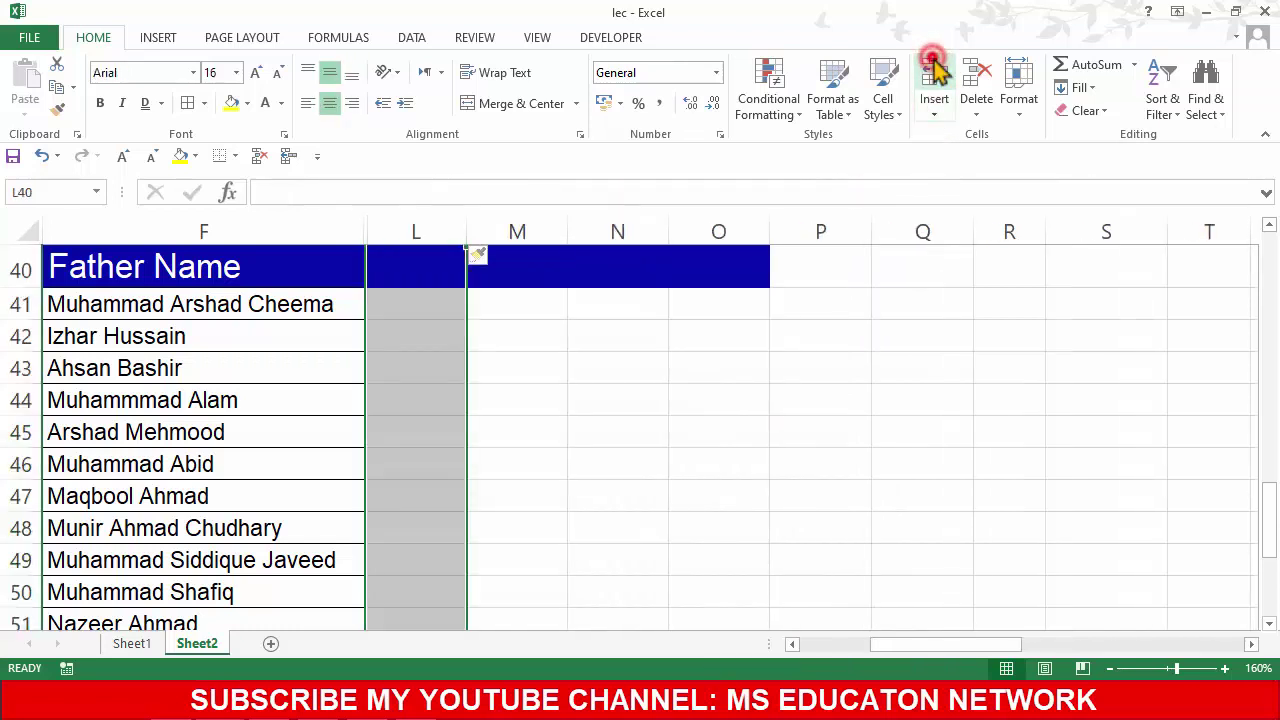
pyautogui.click(551, 460)
pyautogui.scroll(1, 577, 486)
pyautogui.scroll(-1, 900, 600)
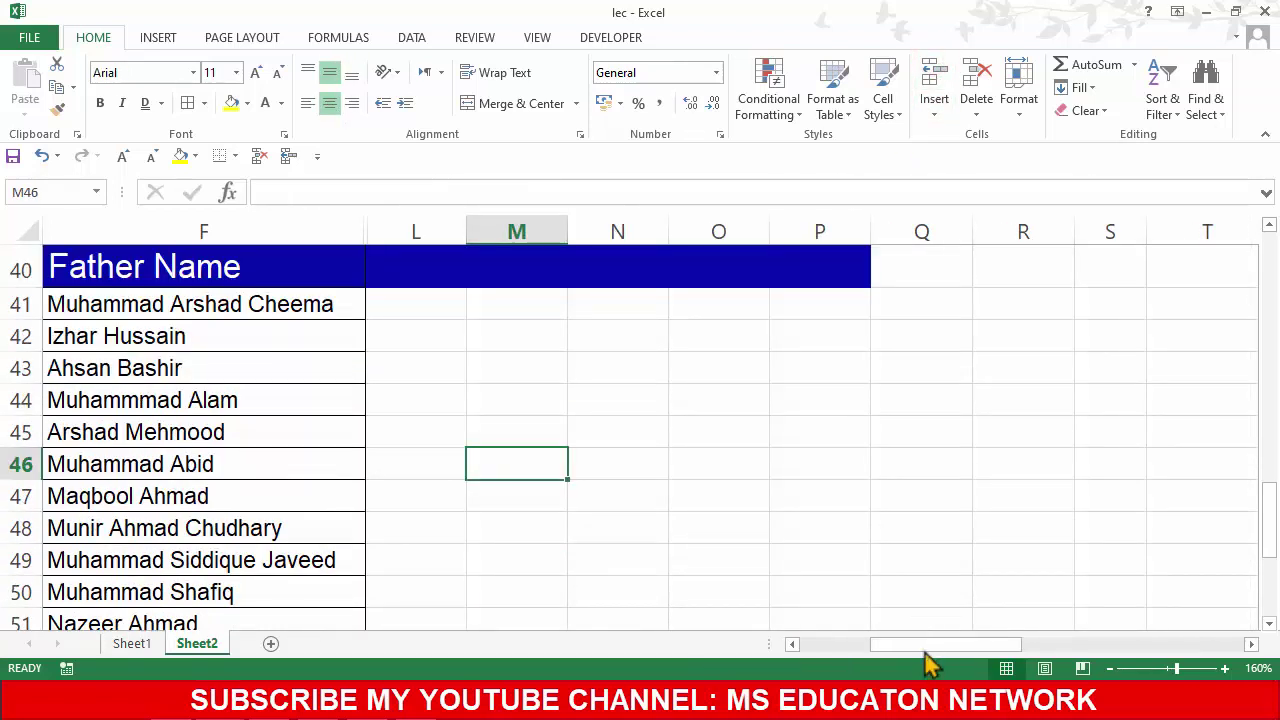
pyautogui.moveTo(922, 648); pyautogui.dragTo(796, 644)
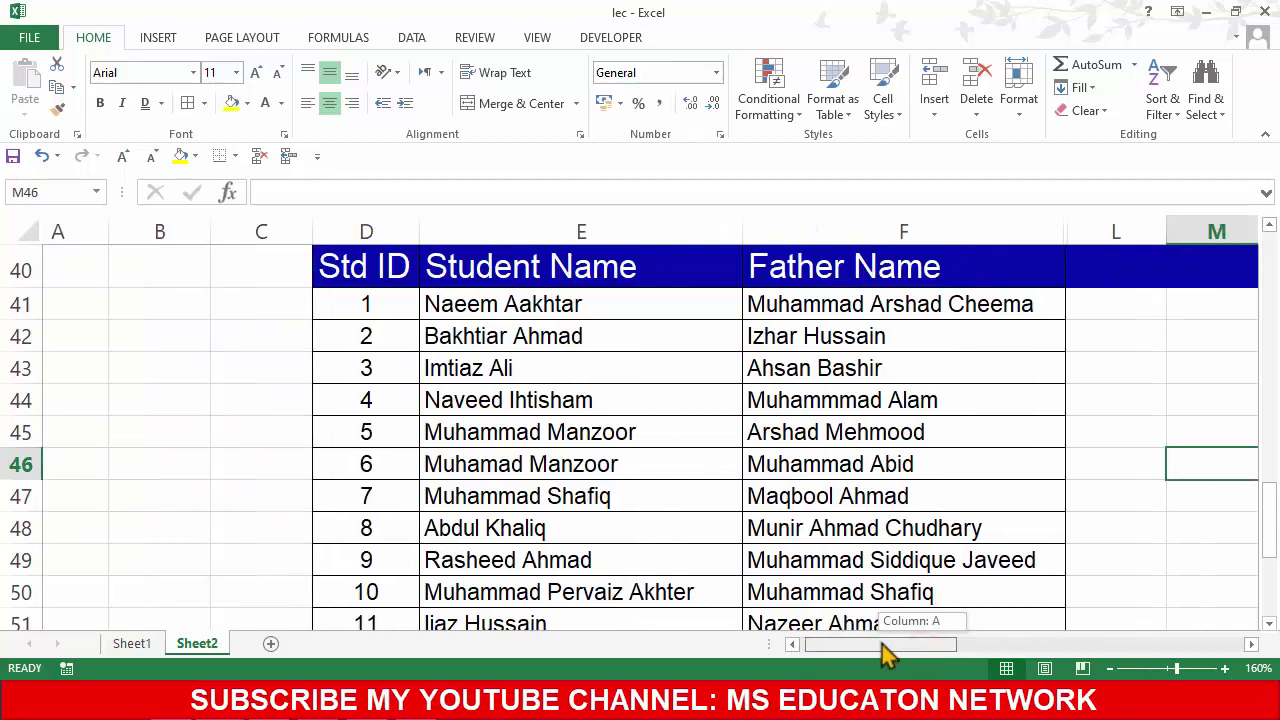
pyautogui.moveTo(855, 652); pyautogui.dragTo(922, 650)
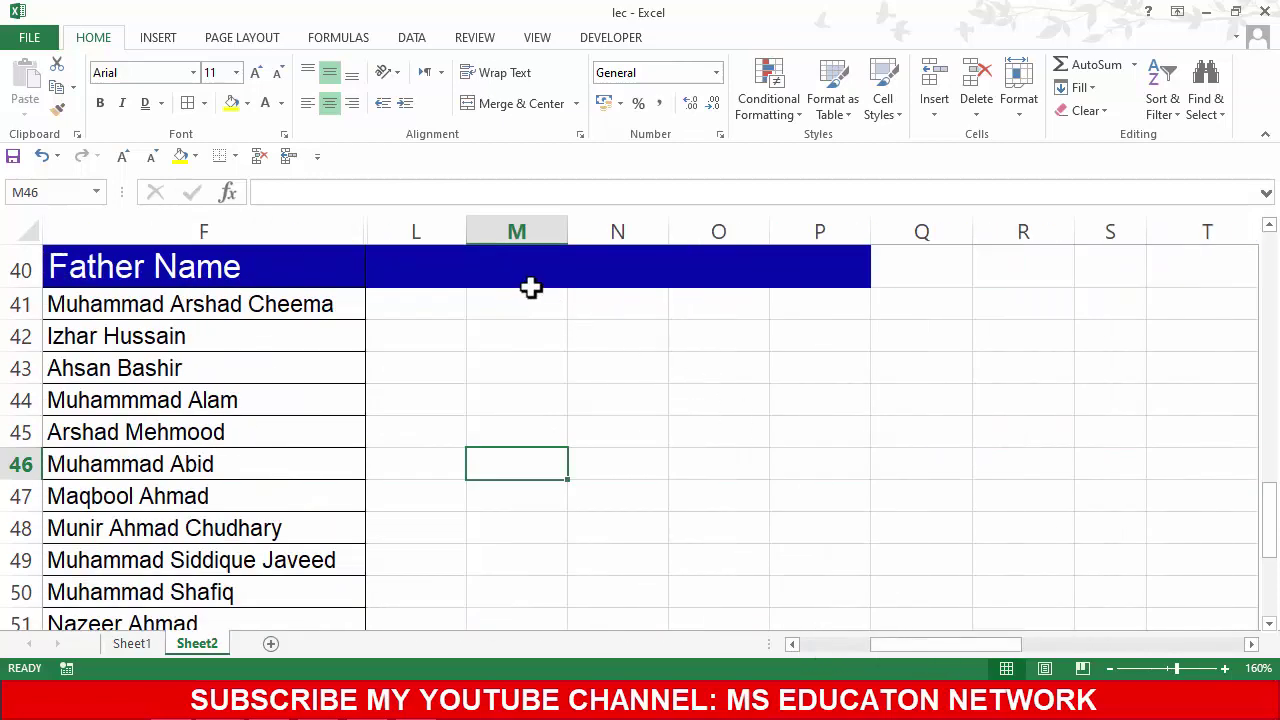
pyautogui.click(529, 285)
pyautogui.click(425, 270)
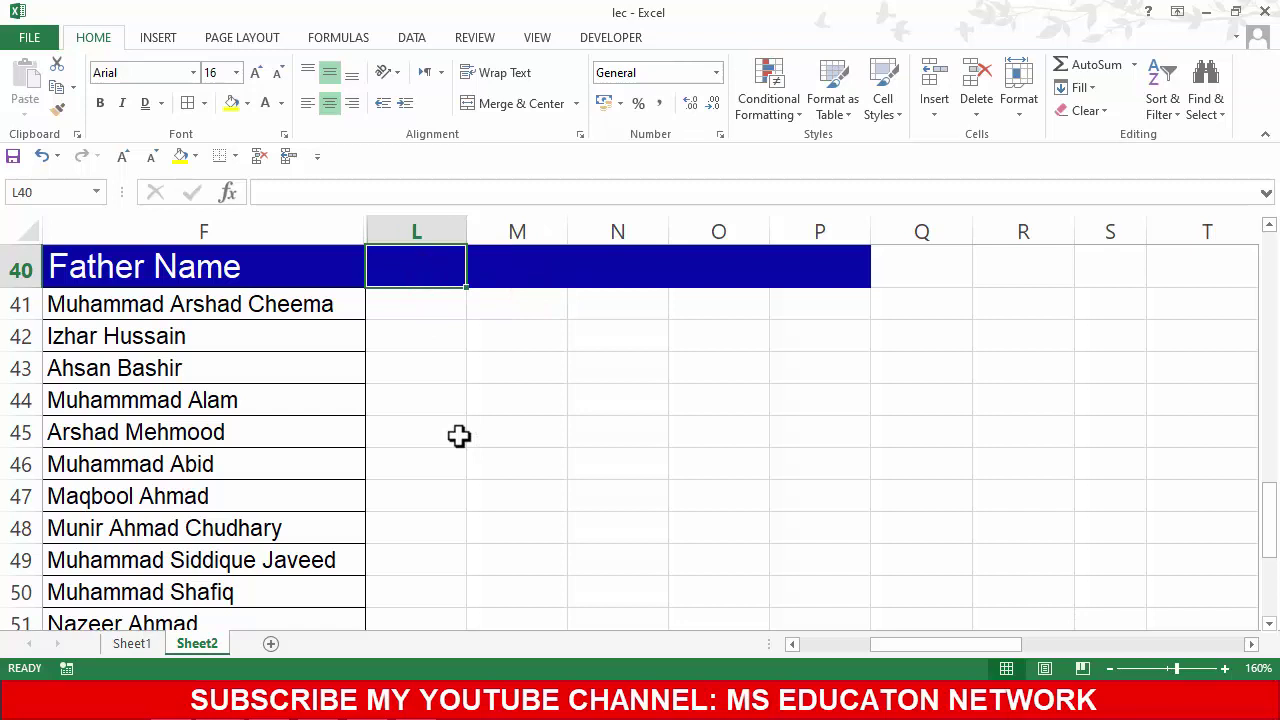
# Step: Enter the headers ID Card No., Cell and Admission Fee in L40:N40
pyautogui.write('IC')
pyautogui.write('Car')
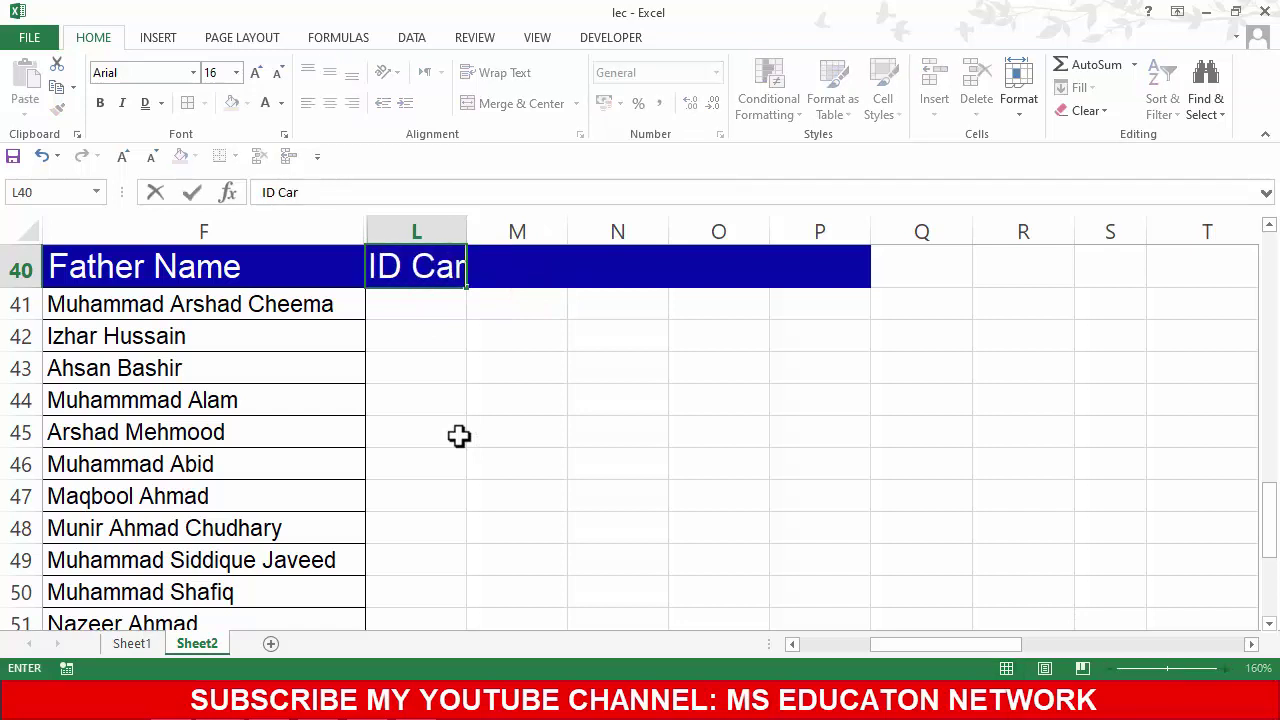
pyautogui.write('d No')
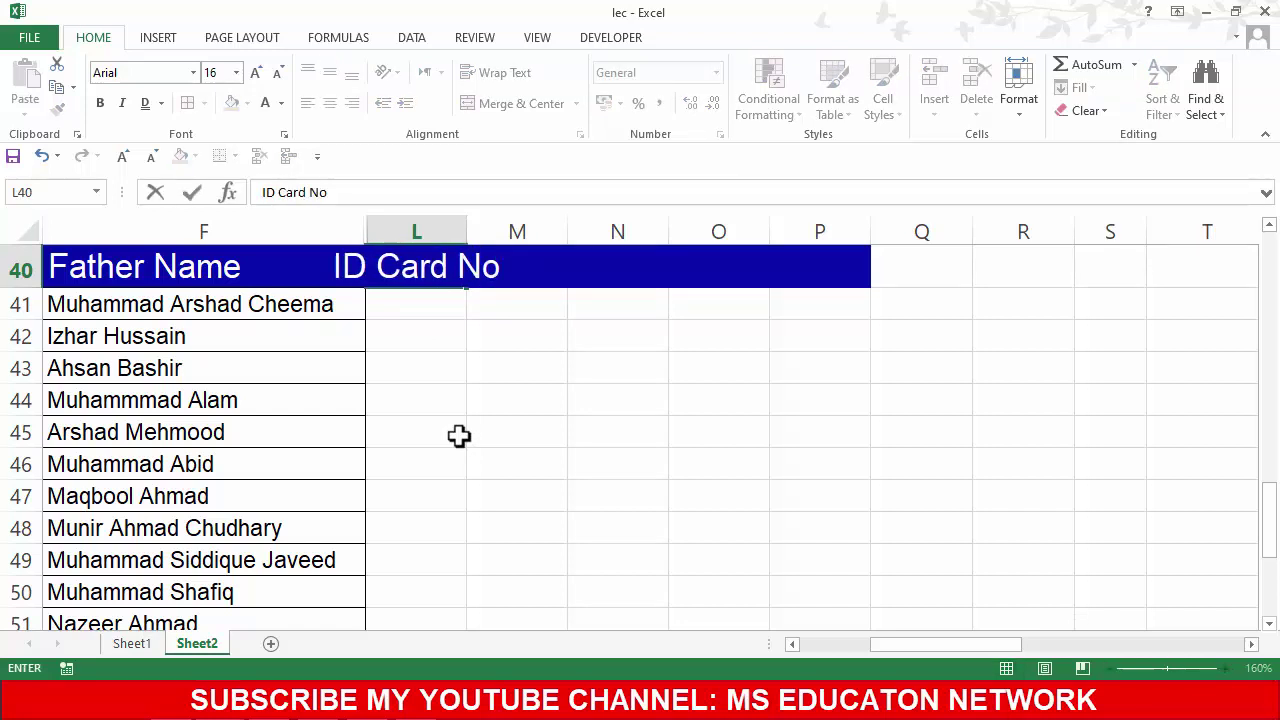
pyautogui.write('.')
pyautogui.press('Tab')
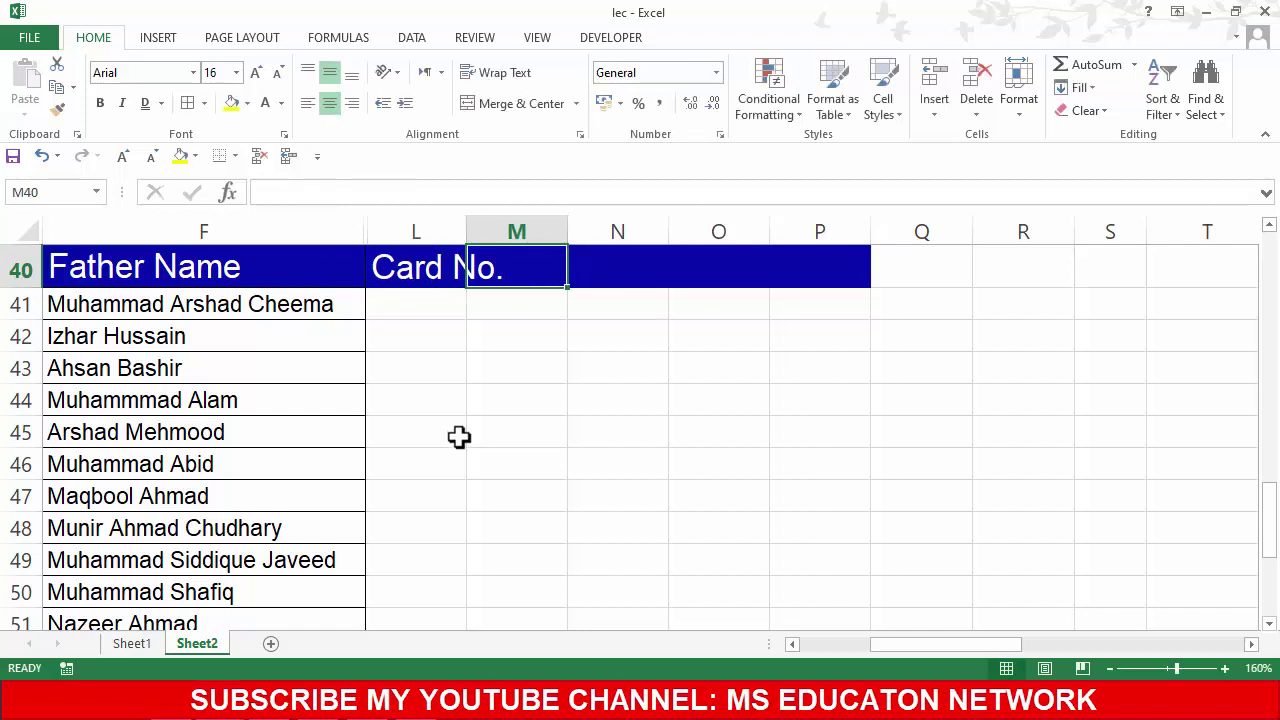
pyautogui.write('Cell')
pyautogui.press('Tab')
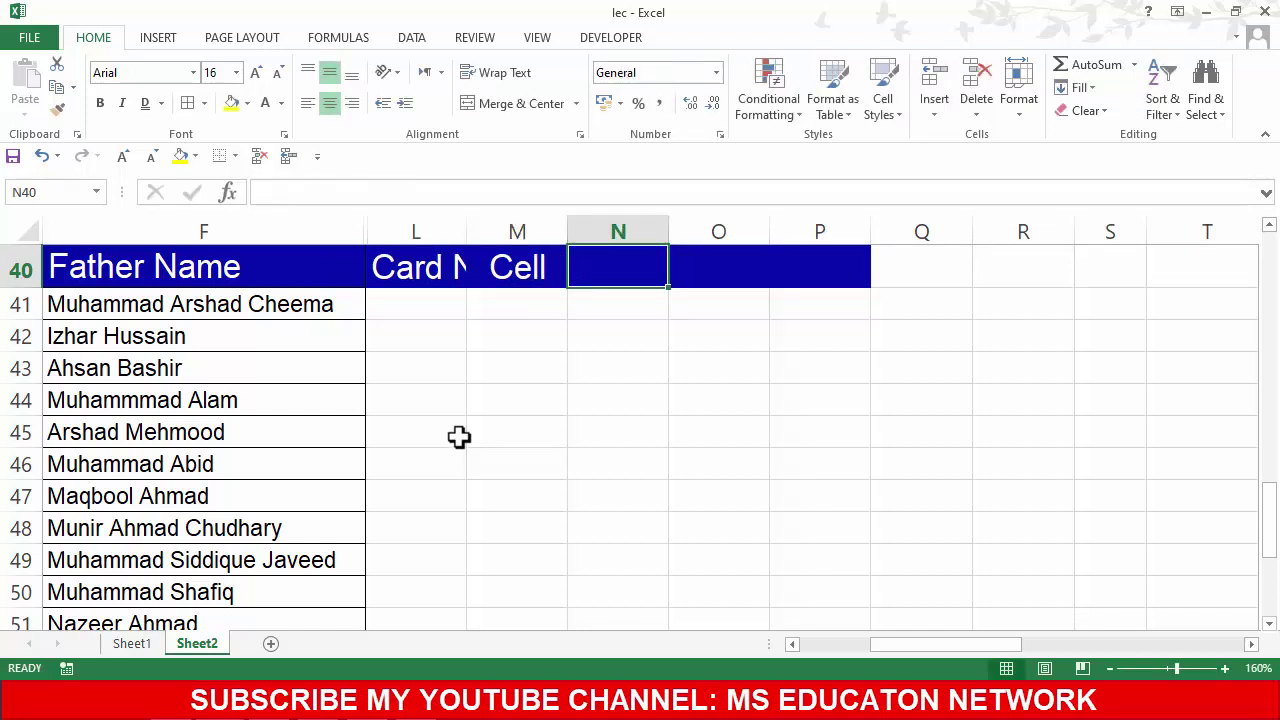
pyautogui.write('C')
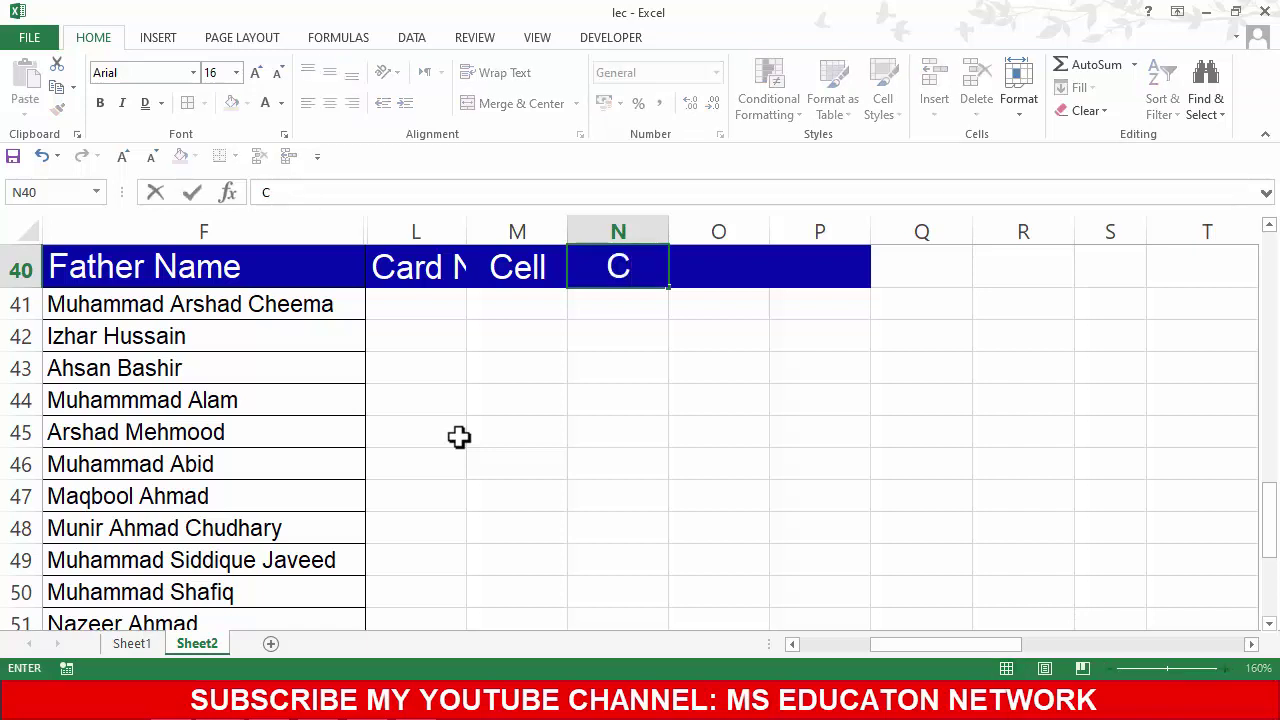
pyautogui.write('ee')
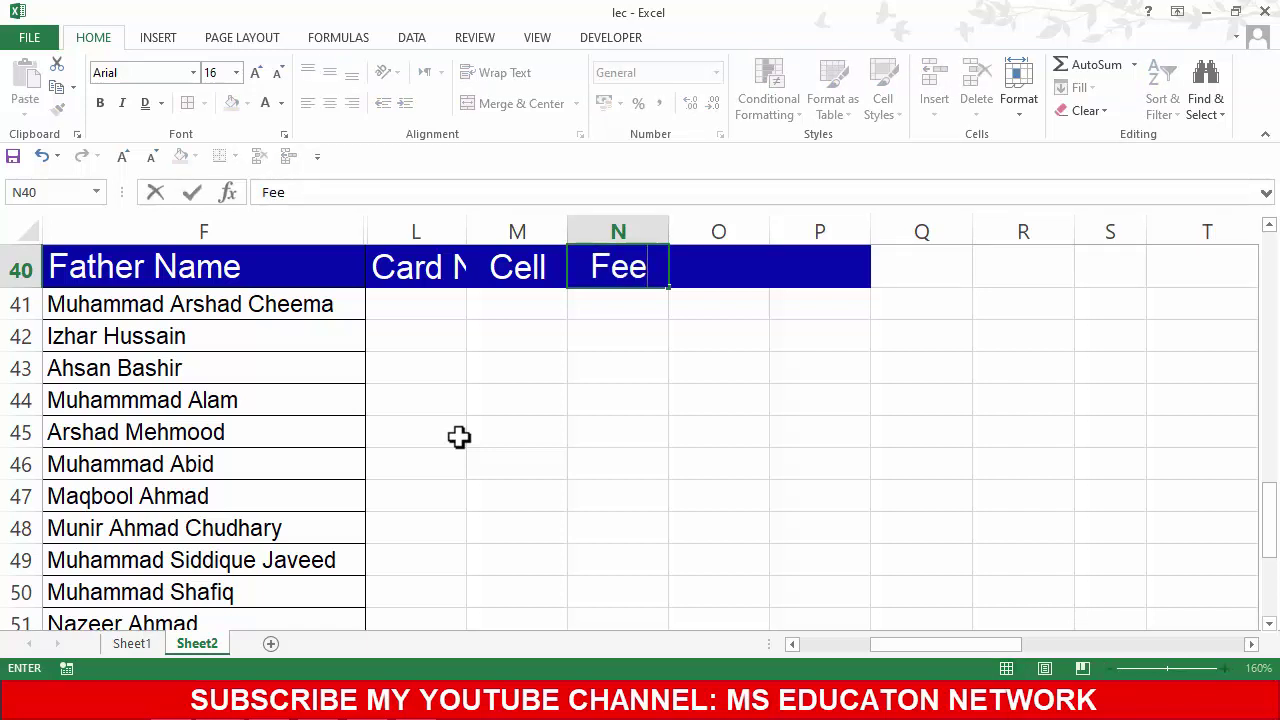
pyautogui.press('Tab')
pyautogui.press('Left')
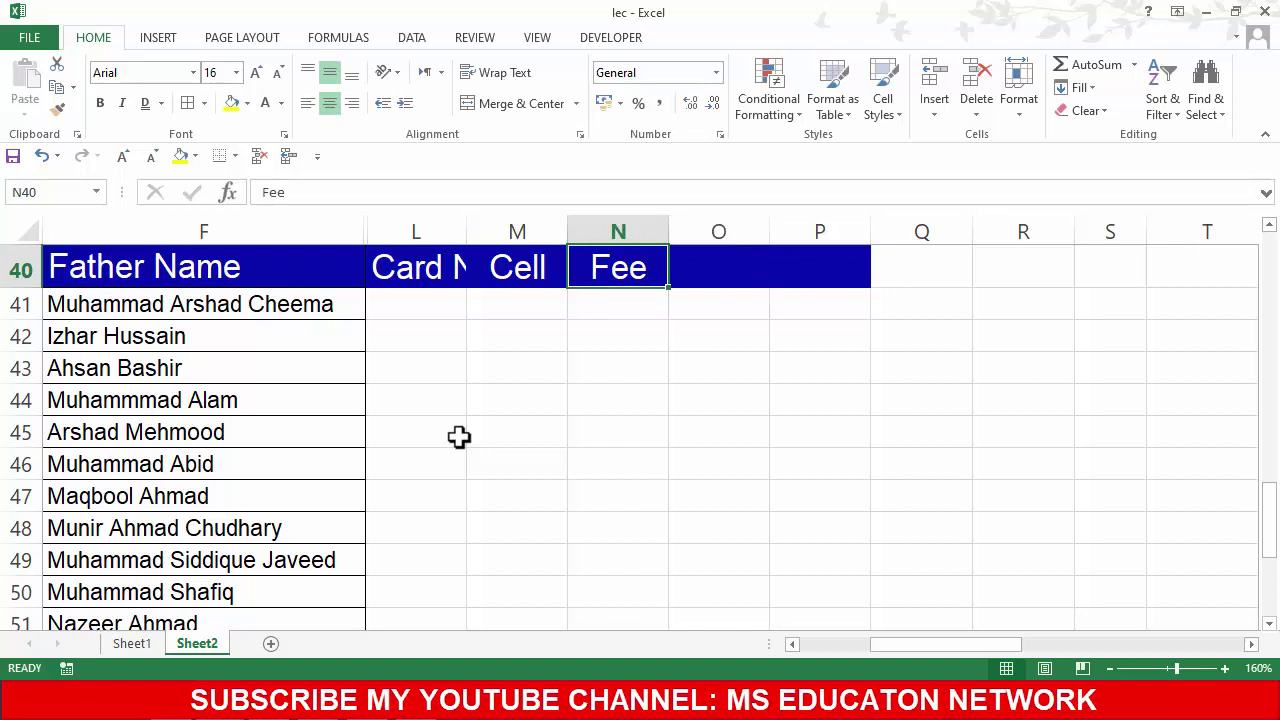
pyautogui.write('Admission F')
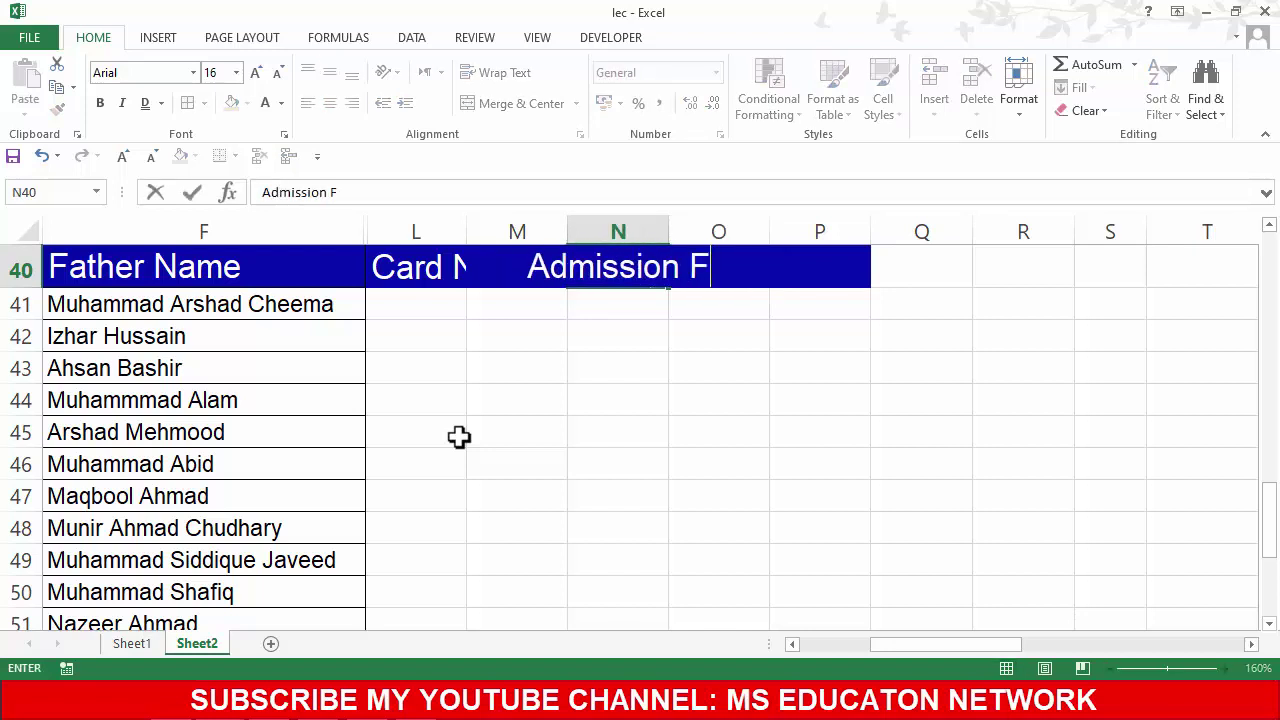
pyautogui.write('ee')
pyautogui.press('Tab')
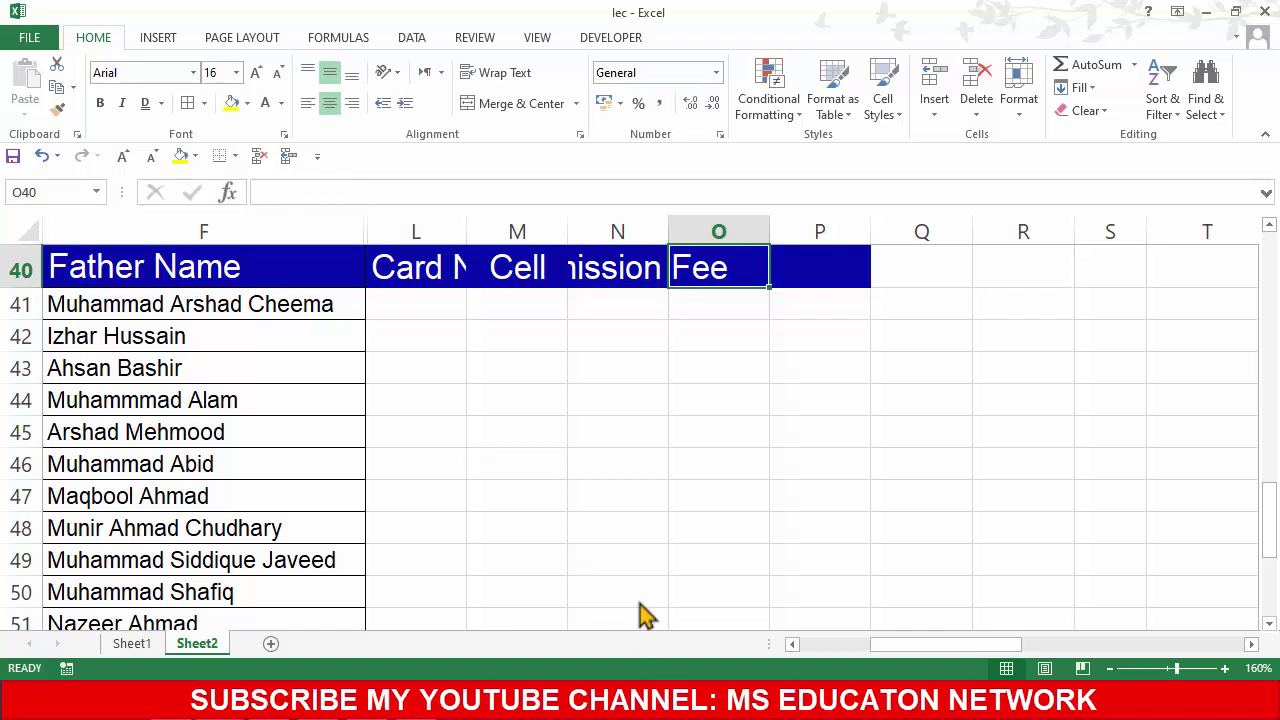
# Step: AutoFit columns L through P to the new headers
pyautogui.moveTo(422, 230); pyautogui.dragTo(815, 252)
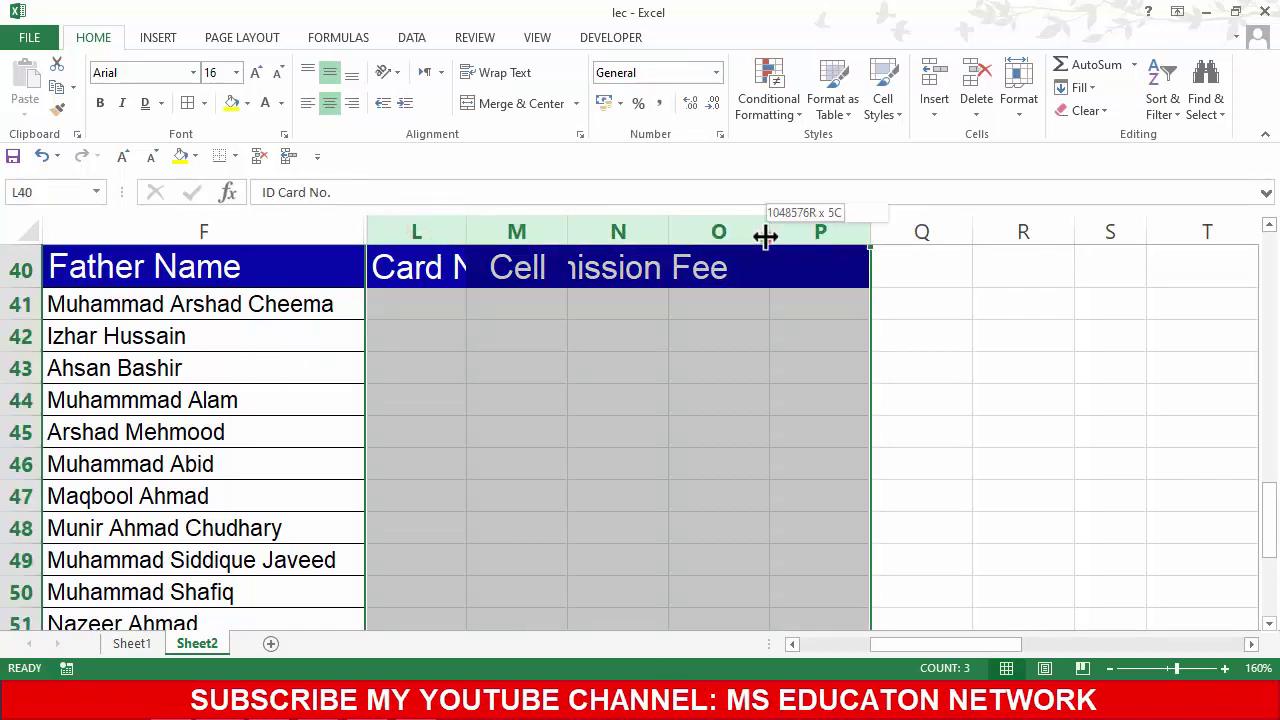
pyautogui.doubleClick(770, 232)
pyautogui.click(760, 408)
pyautogui.click(880, 258)
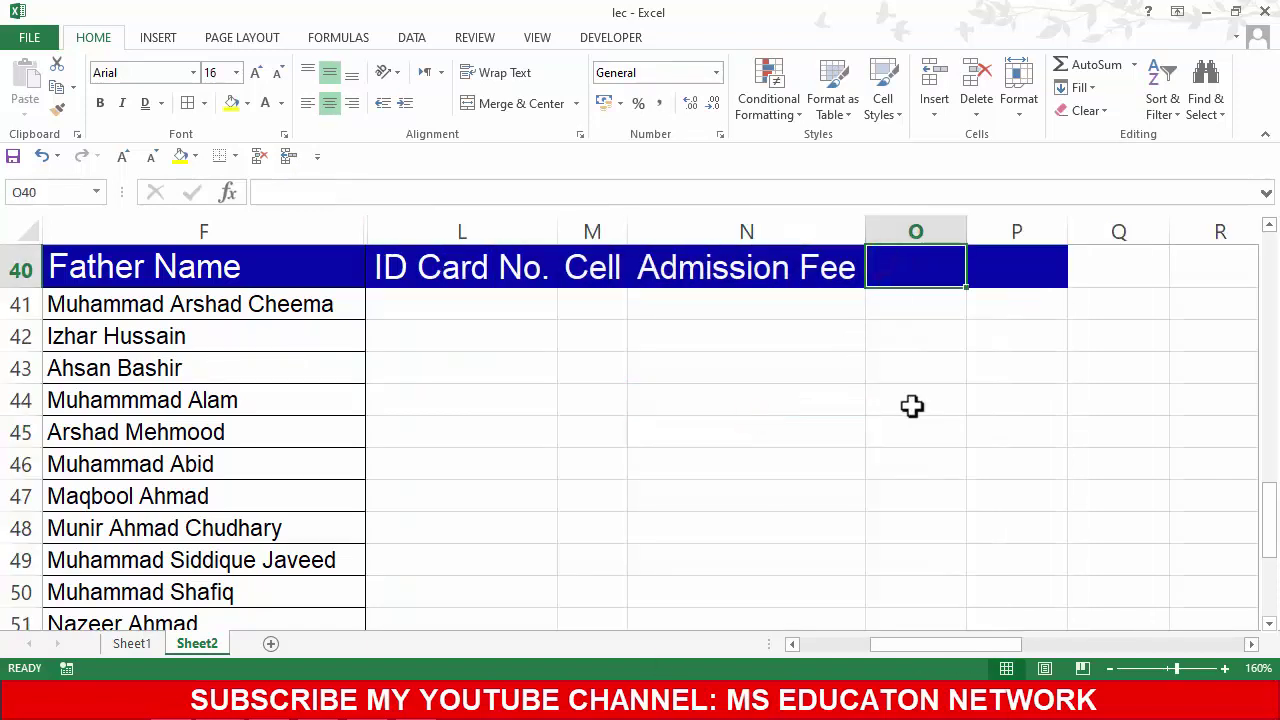
# Step: Enter 'Admit Date' in O40 and widen column O to fit it
pyautogui.click(715, 73)
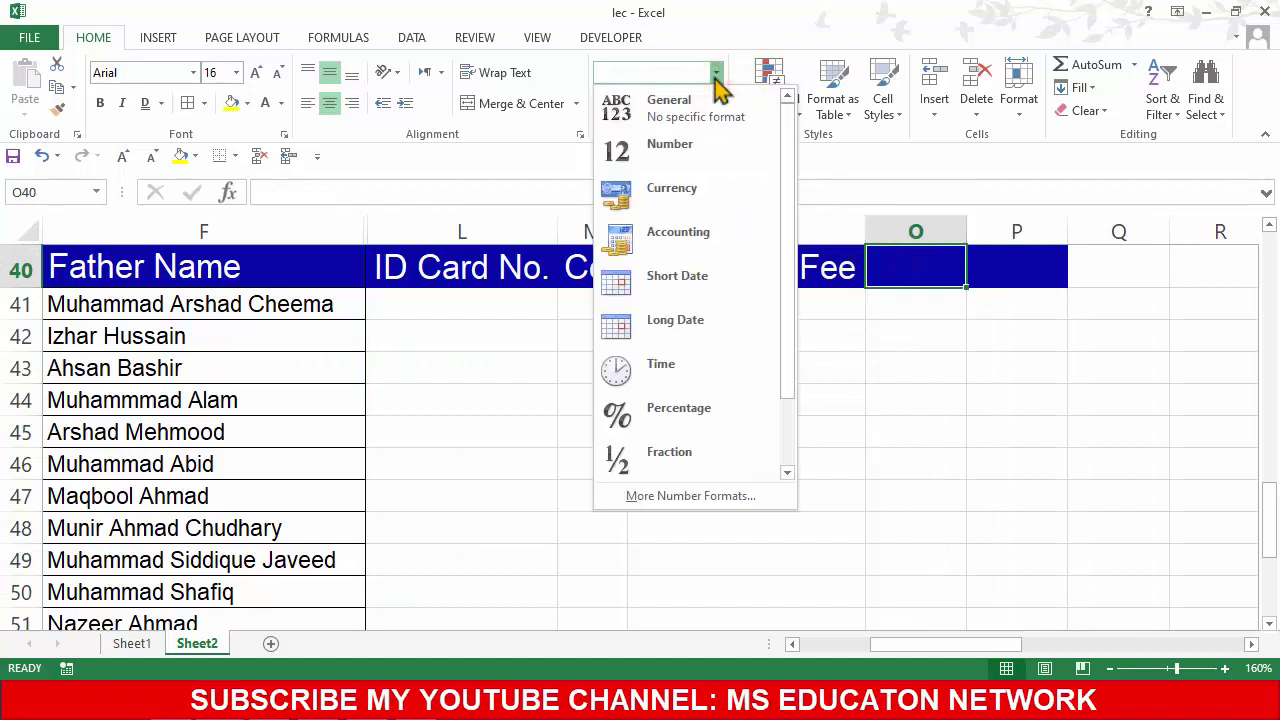
pyautogui.click(715, 75)
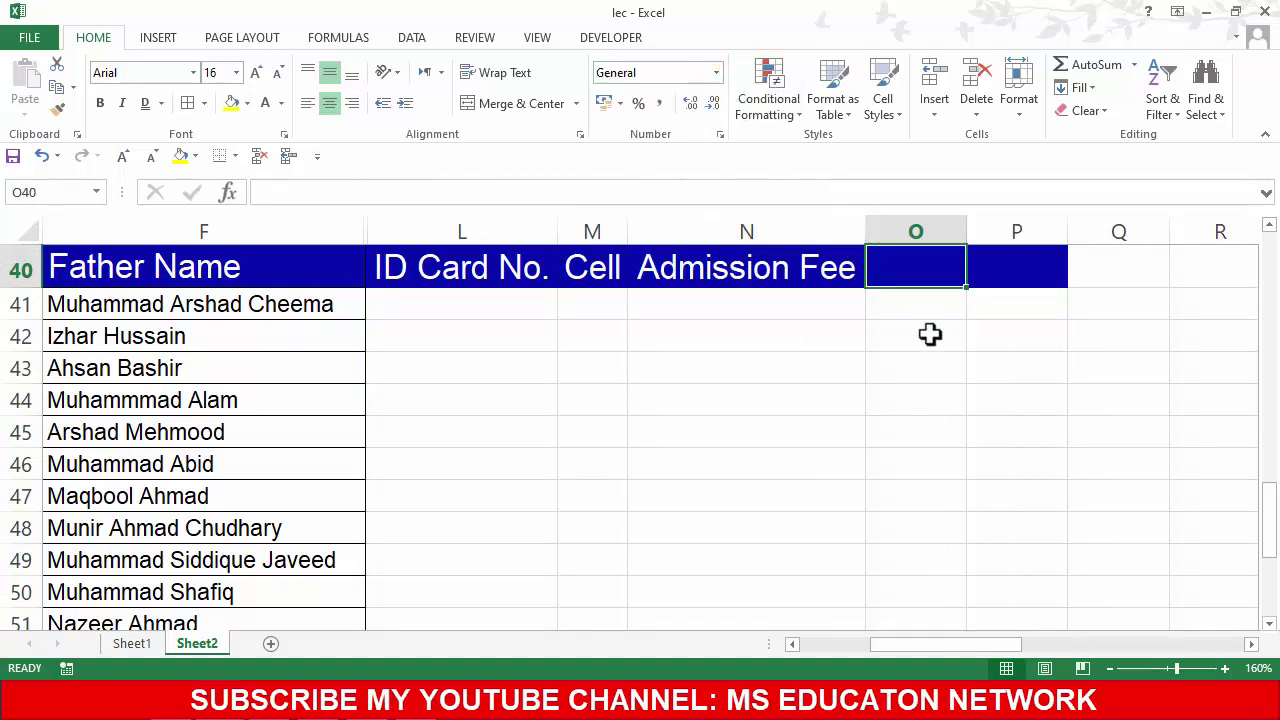
pyautogui.write('Ad')
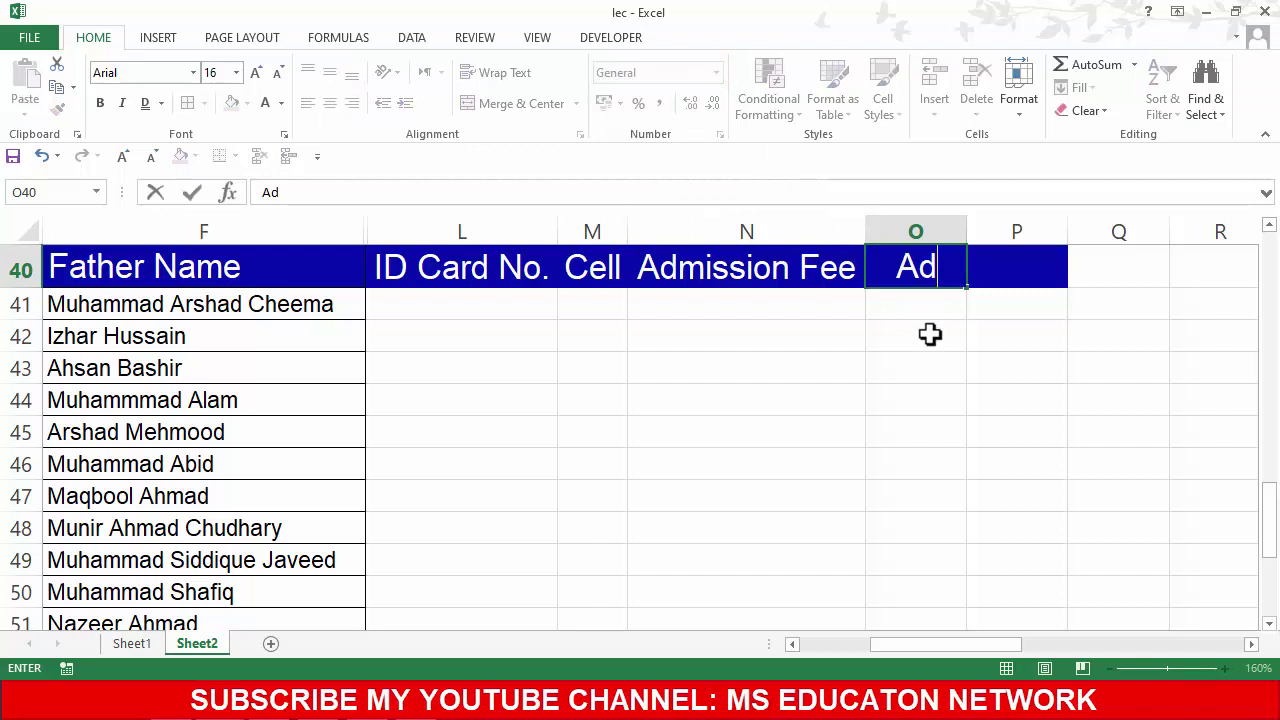
pyautogui.press('BackSpace')
pyautogui.press('BackSpace')
pyautogui.write('Ad')
pyautogui.write('mit D')
pyautogui.press('BackSpace')
pyautogui.write('Da')
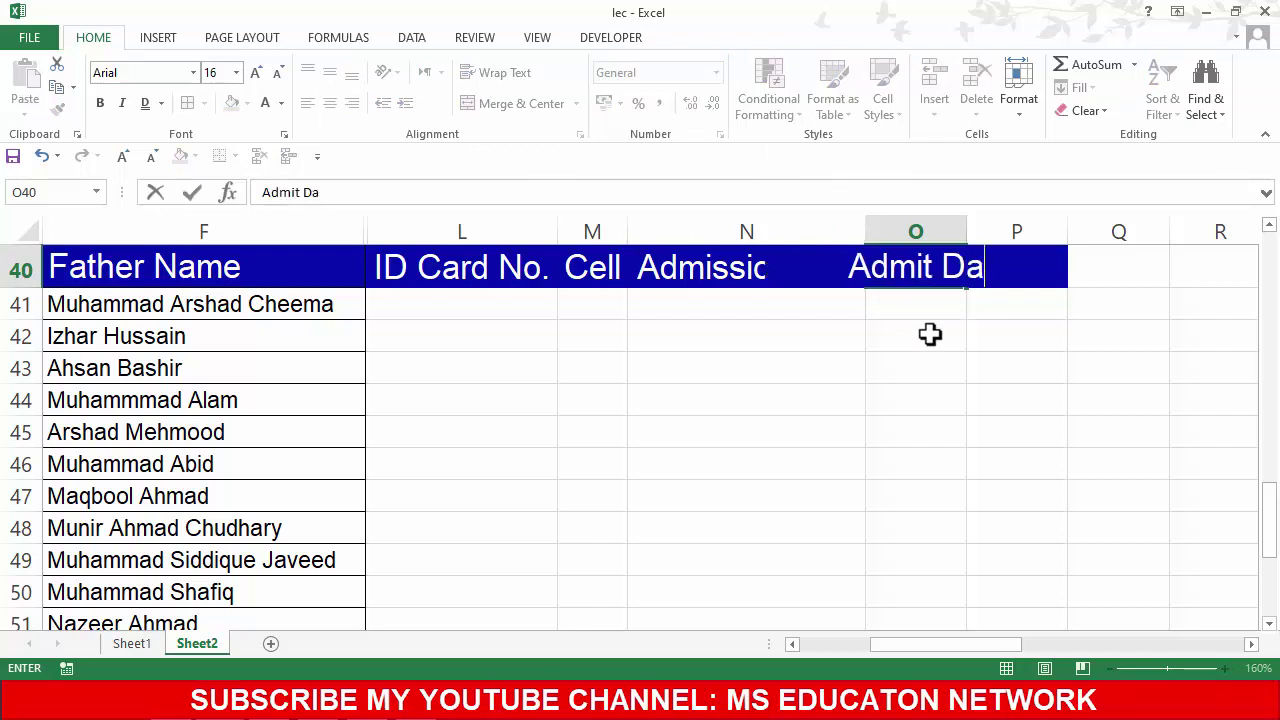
pyautogui.write('te')
pyautogui.press('Tab')
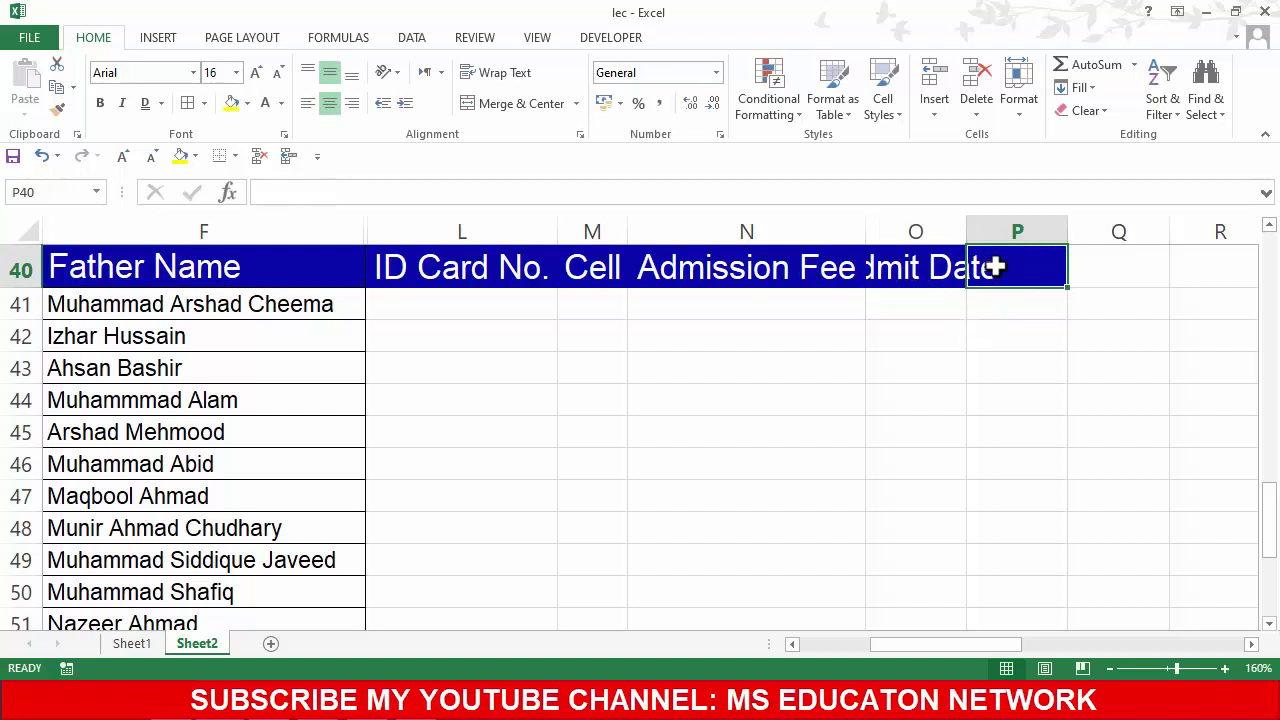
pyautogui.doubleClick(967, 232)
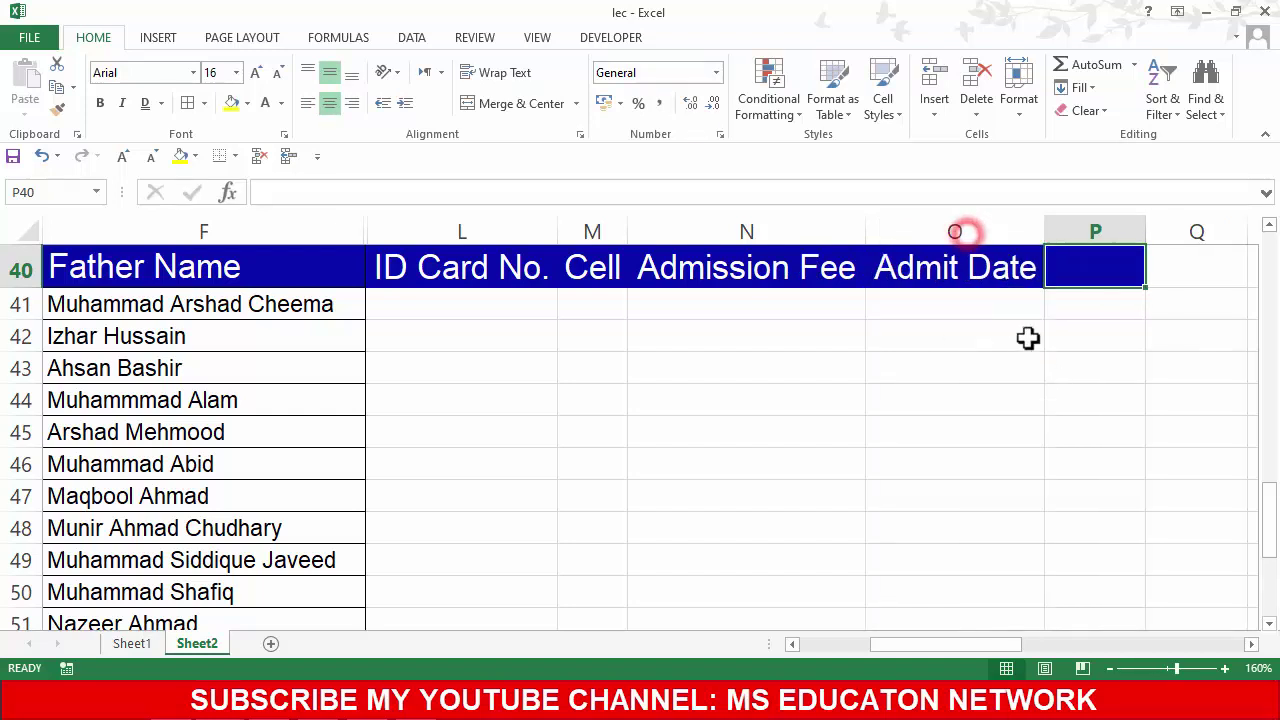
# Step: Replace a mistyped 'Last Class' heading with 'Marks' in P40
pyautogui.click(716, 73)
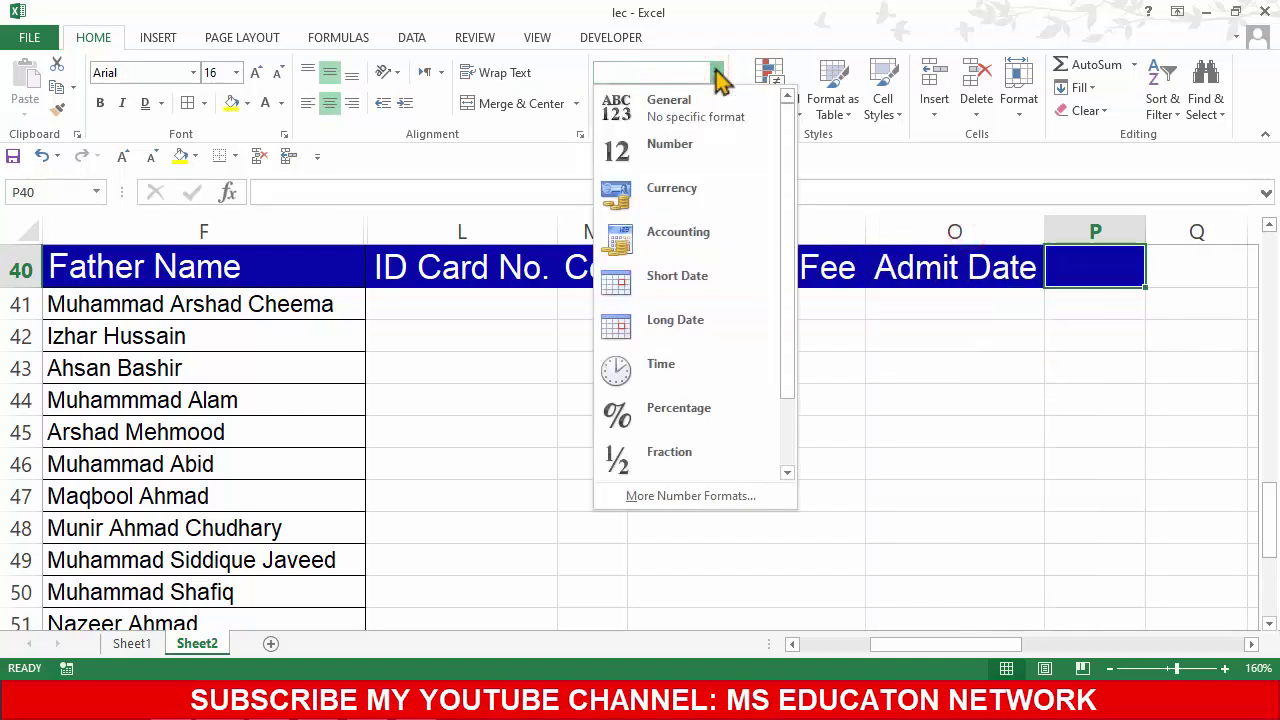
pyautogui.click(1100, 265)
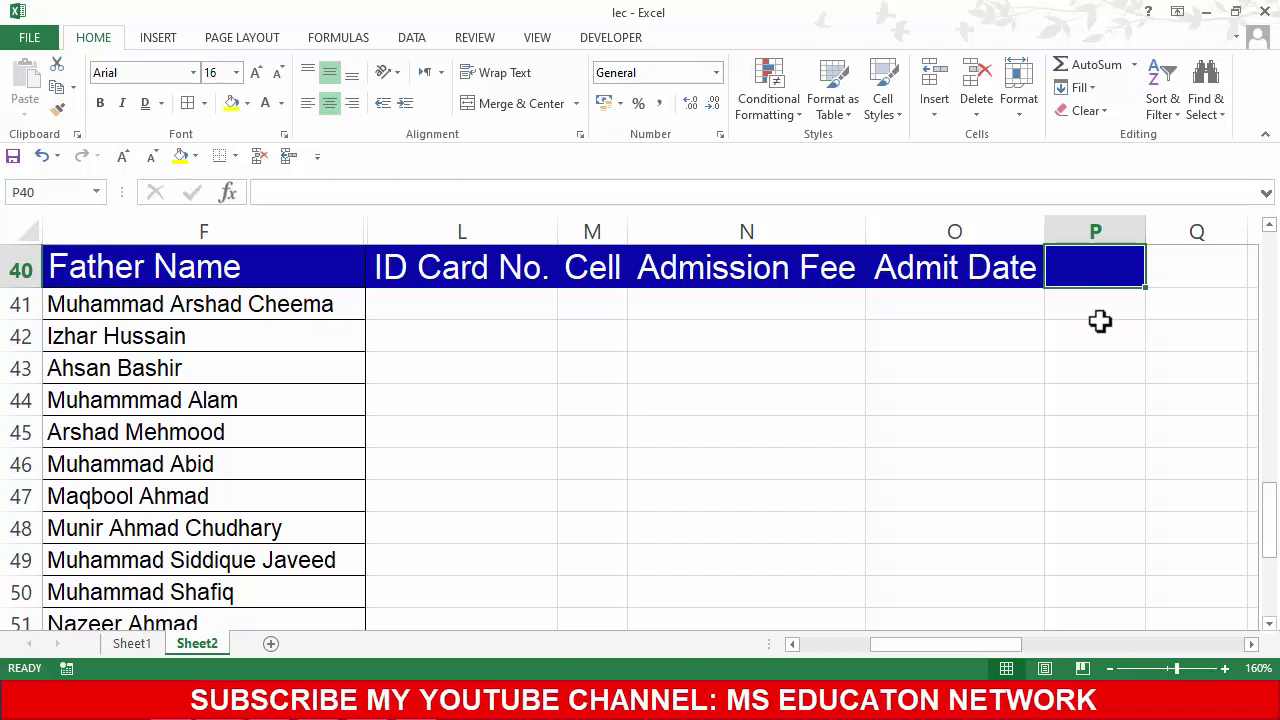
pyautogui.write('Last')
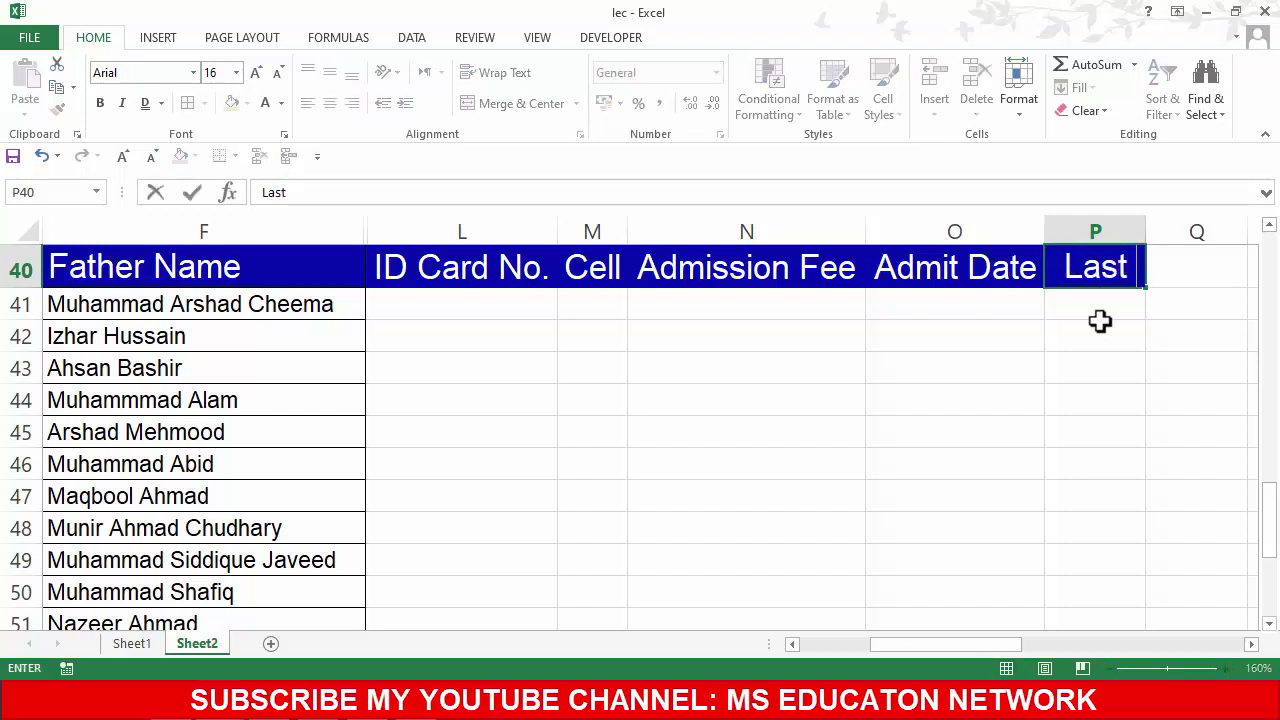
pyautogui.write(' Class')
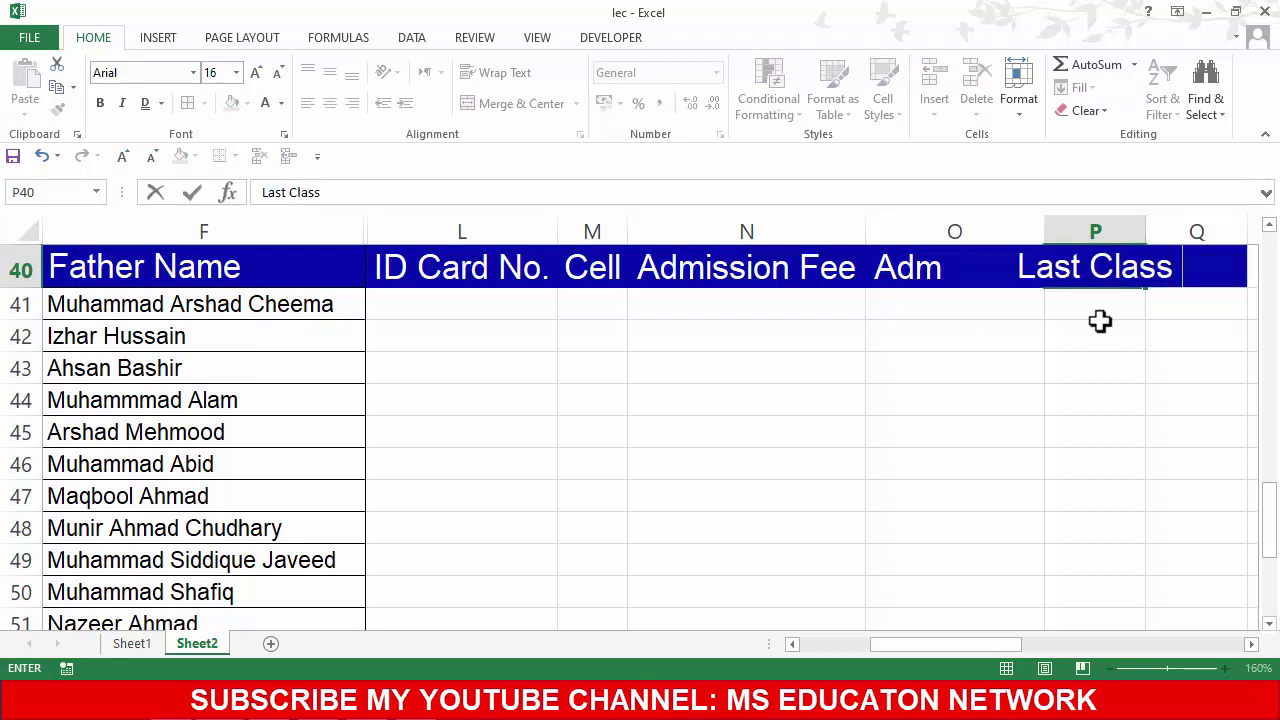
pyautogui.write(' PEr')
pyautogui.press('BackSpace')
pyautogui.press('BackSpace')
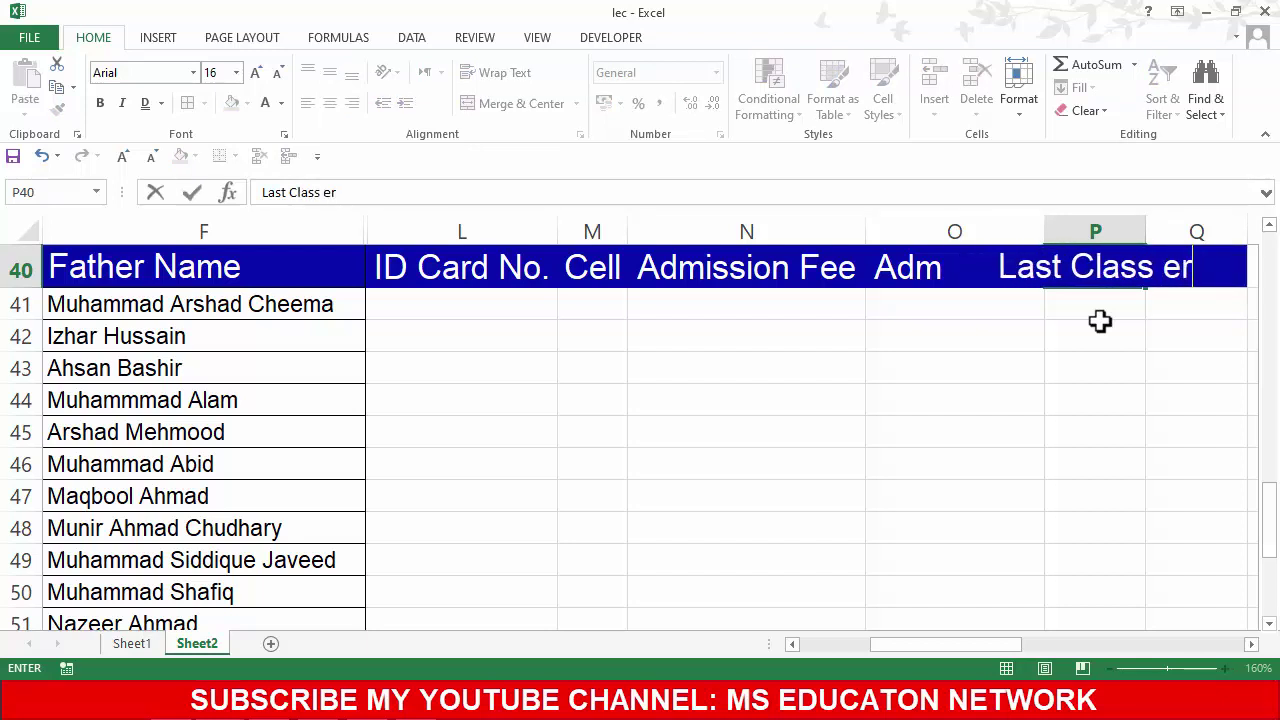
pyautogui.press('BackSpace')
pyautogui.press('BackSpace')
pyautogui.press('BackSpace')
pyautogui.press('BackSpace')
pyautogui.press('BackSpace')
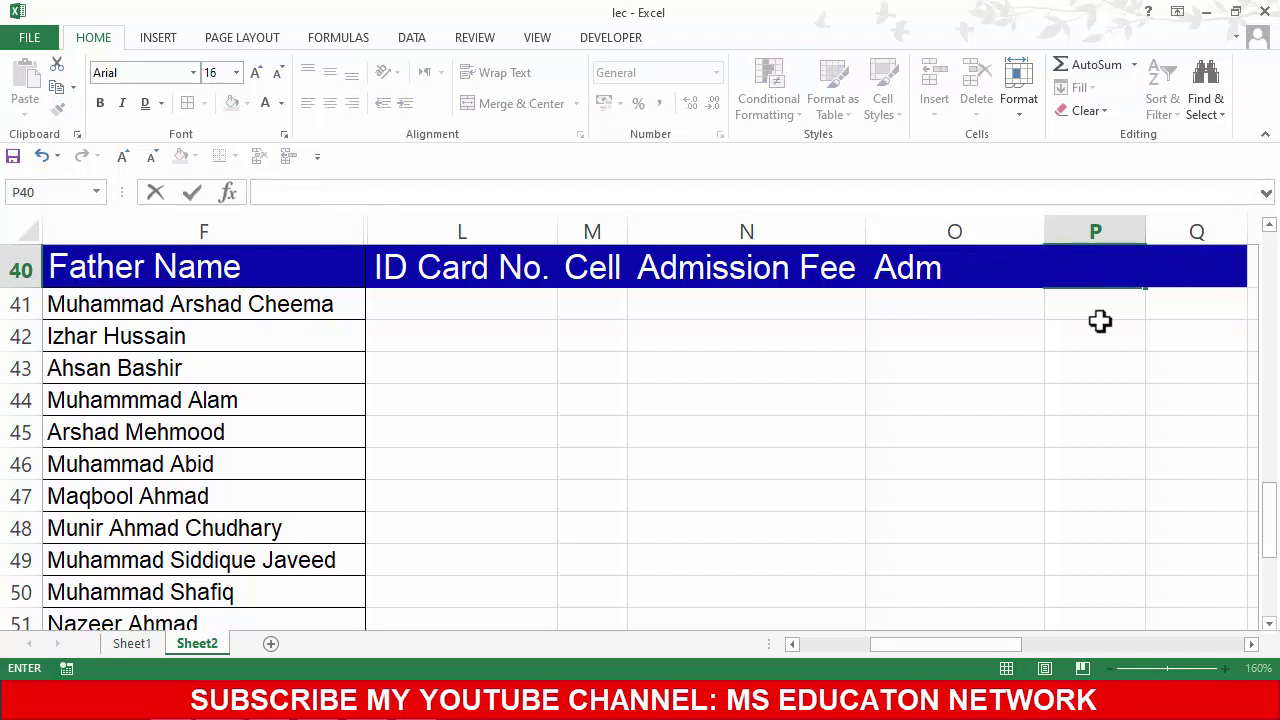
pyautogui.write('Marks')
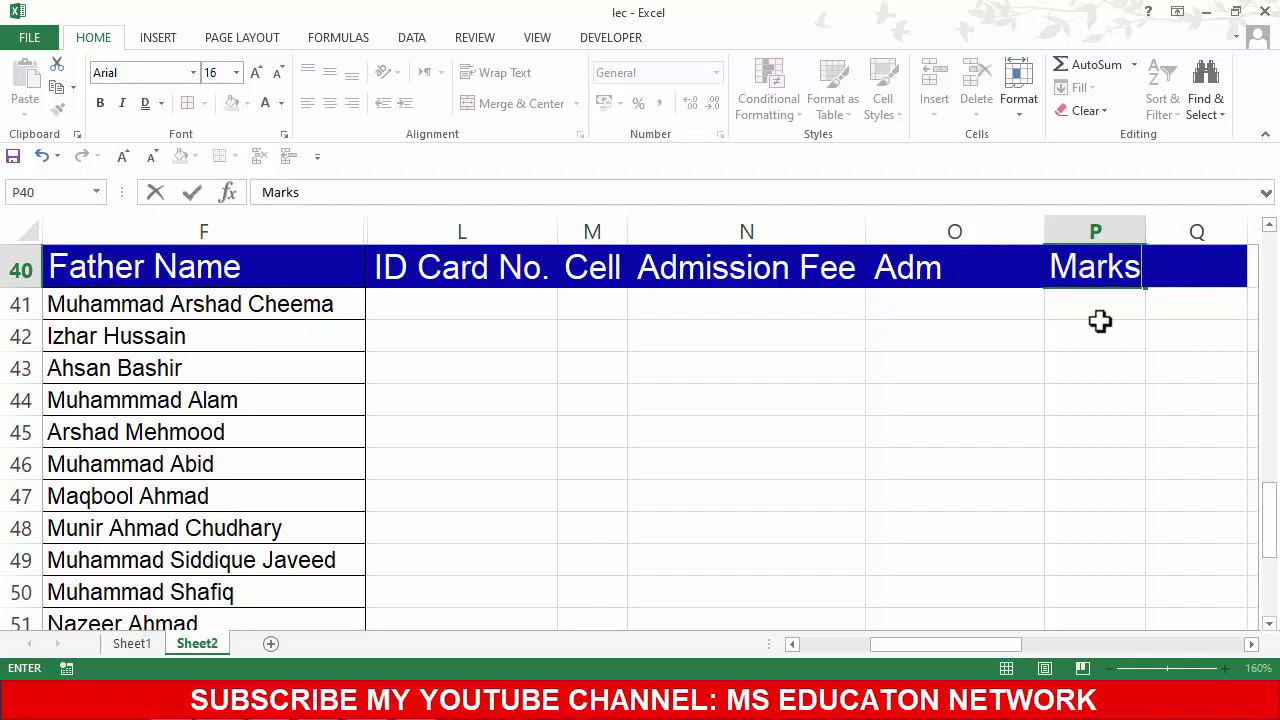
pyautogui.hotkey('ctrl', 'Return')
pyautogui.press('Home')
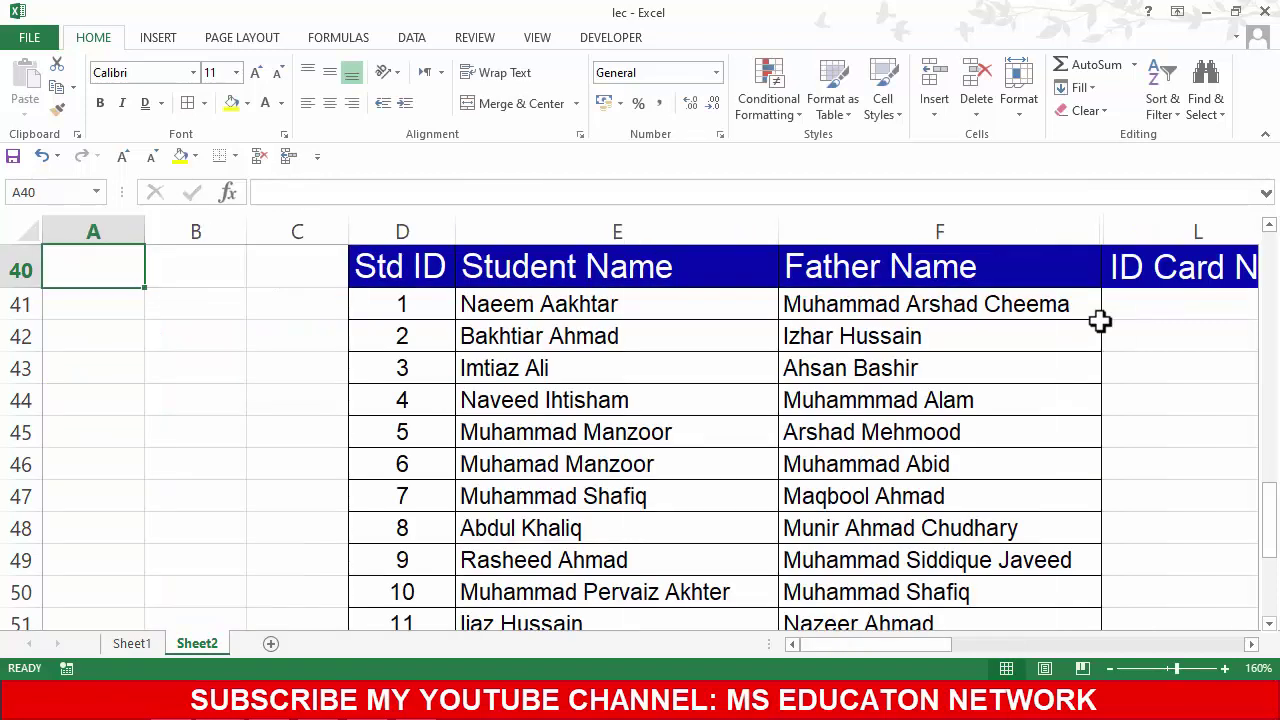
pyautogui.click(777, 250)
pyautogui.press('Right')
pyautogui.press('Right')
pyautogui.press('Right')
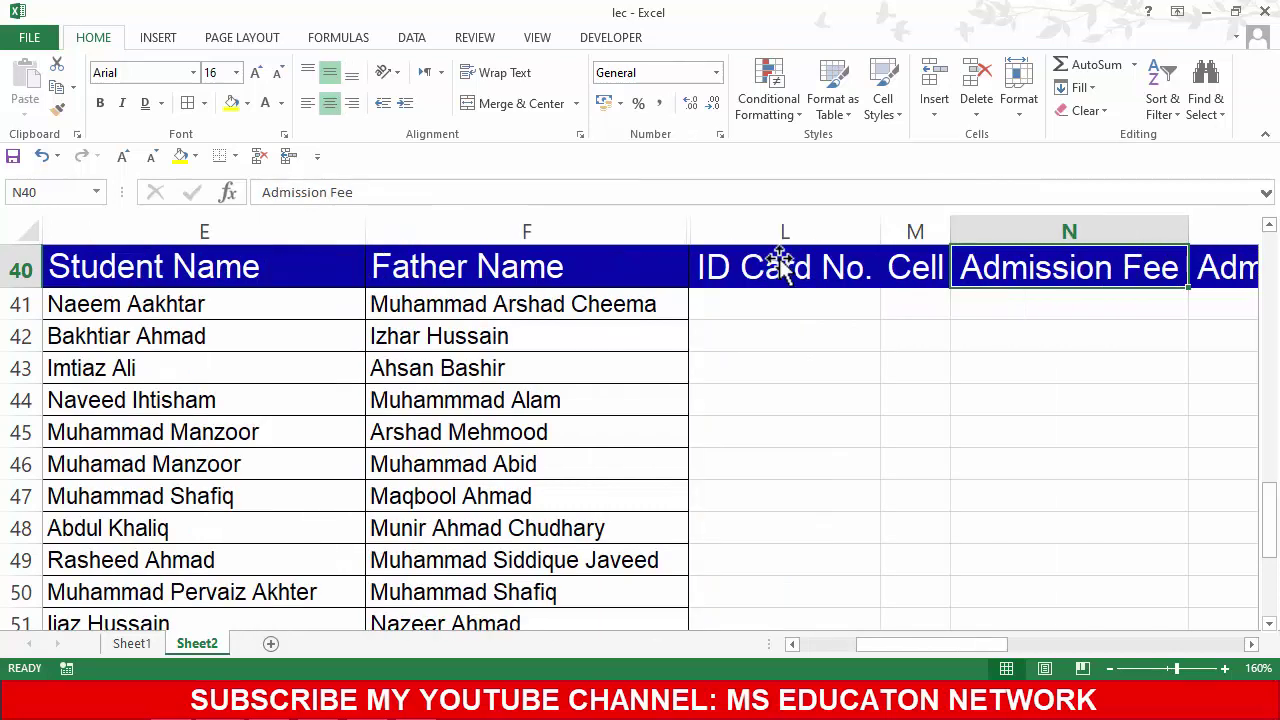
pyautogui.press('Right')
pyautogui.press('Right')
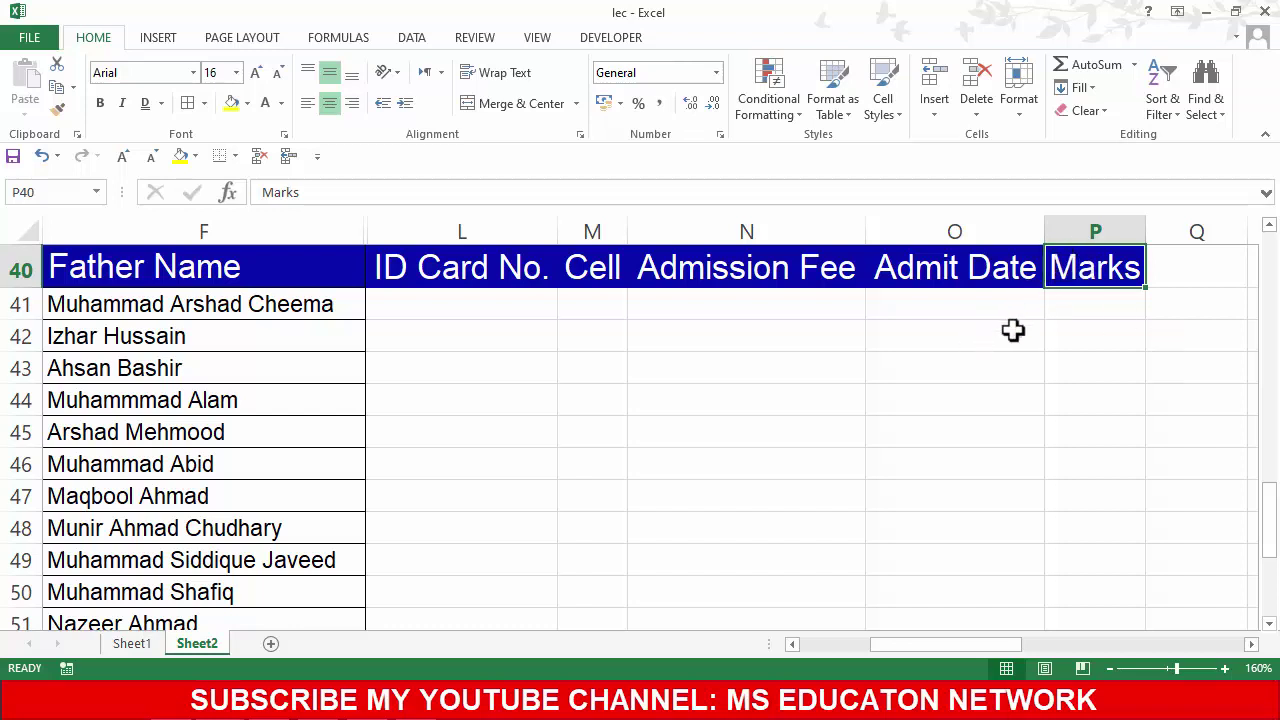
# Step: Change the P40 heading to '10th Marks' and AutoFit column P to show it
pyautogui.doubleClick(1059, 274)
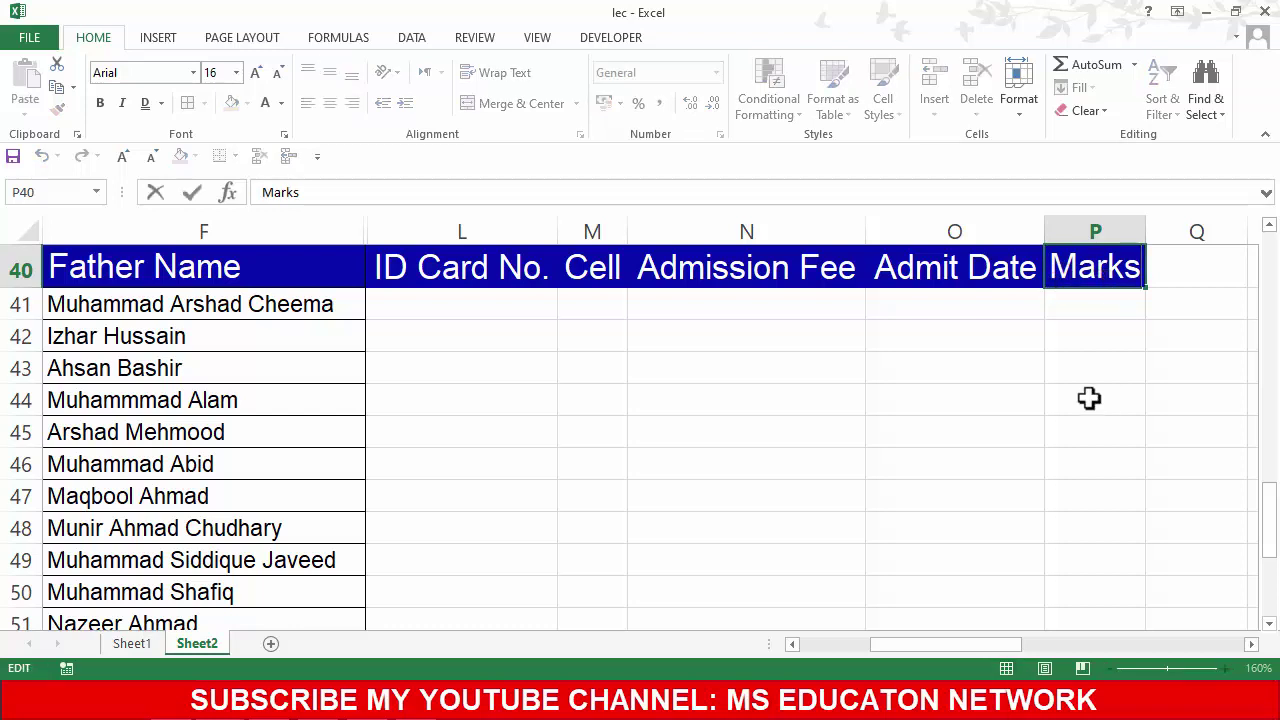
pyautogui.press('Left')
pyautogui.press('Left')
pyautogui.press('Left')
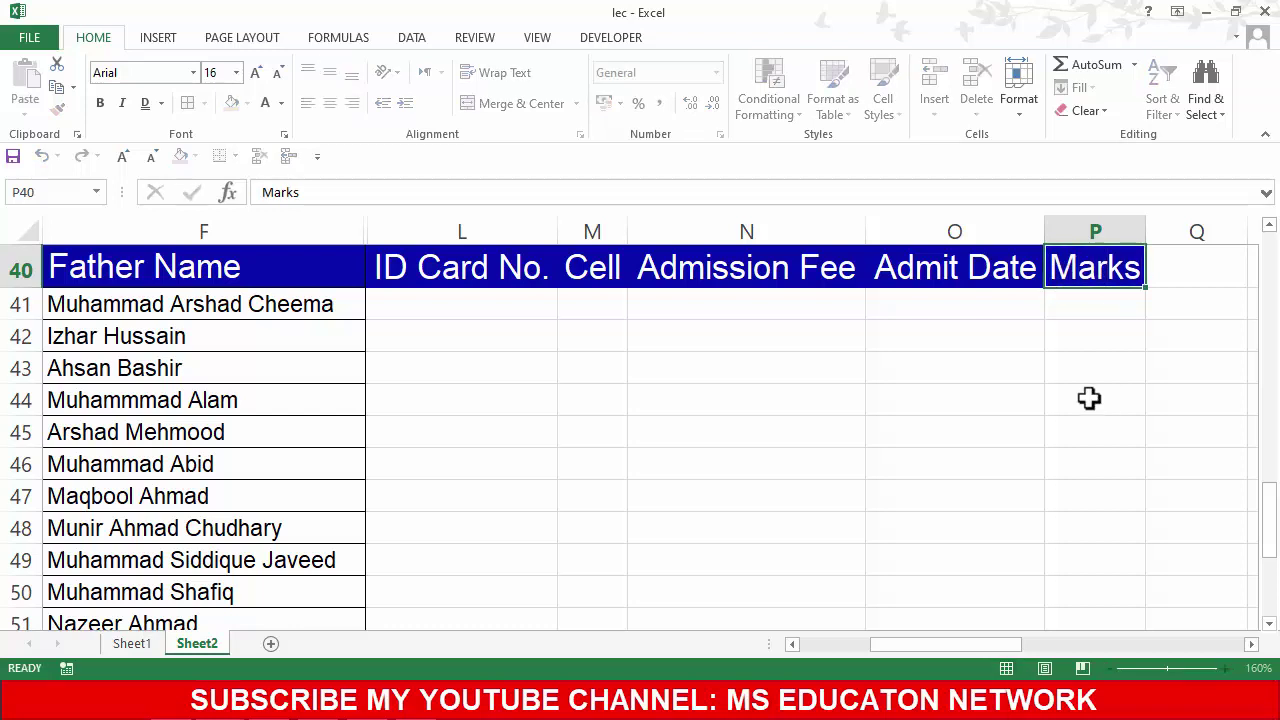
pyautogui.press('Return')
pyautogui.press('Up')
pyautogui.write('s')
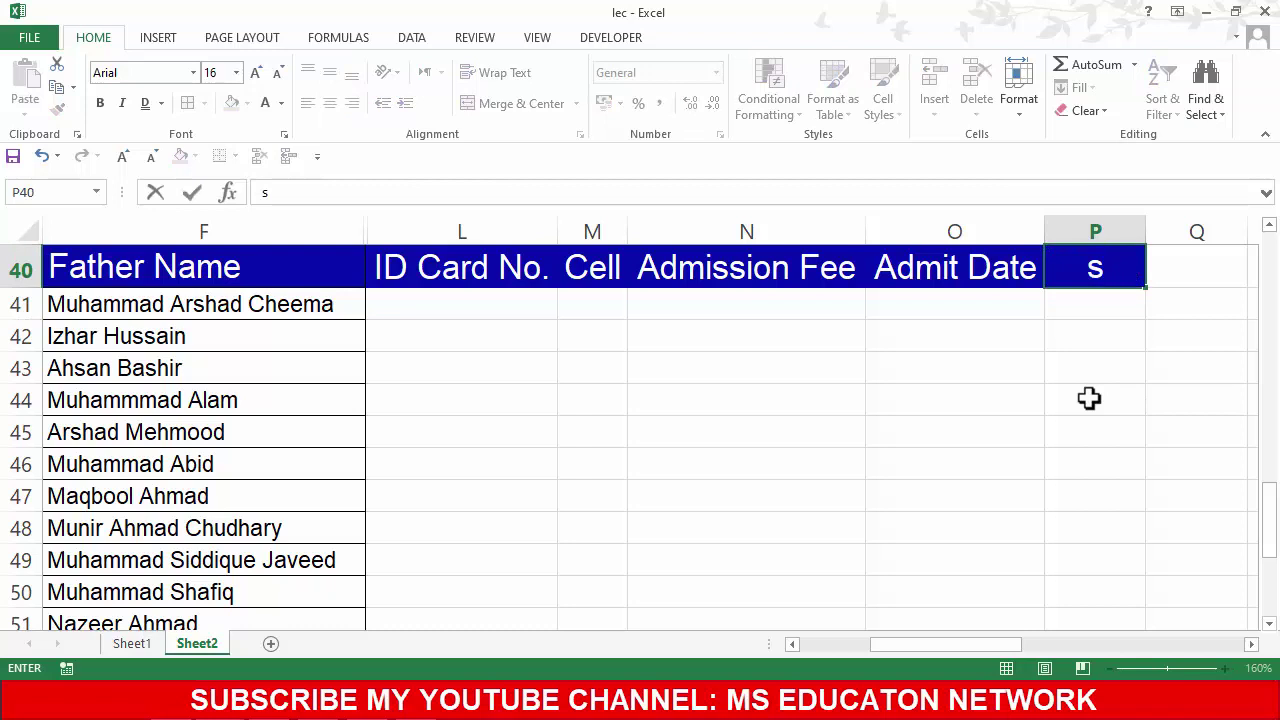
pyautogui.press('Return')
pyautogui.hotkey('ctrl', 'z')
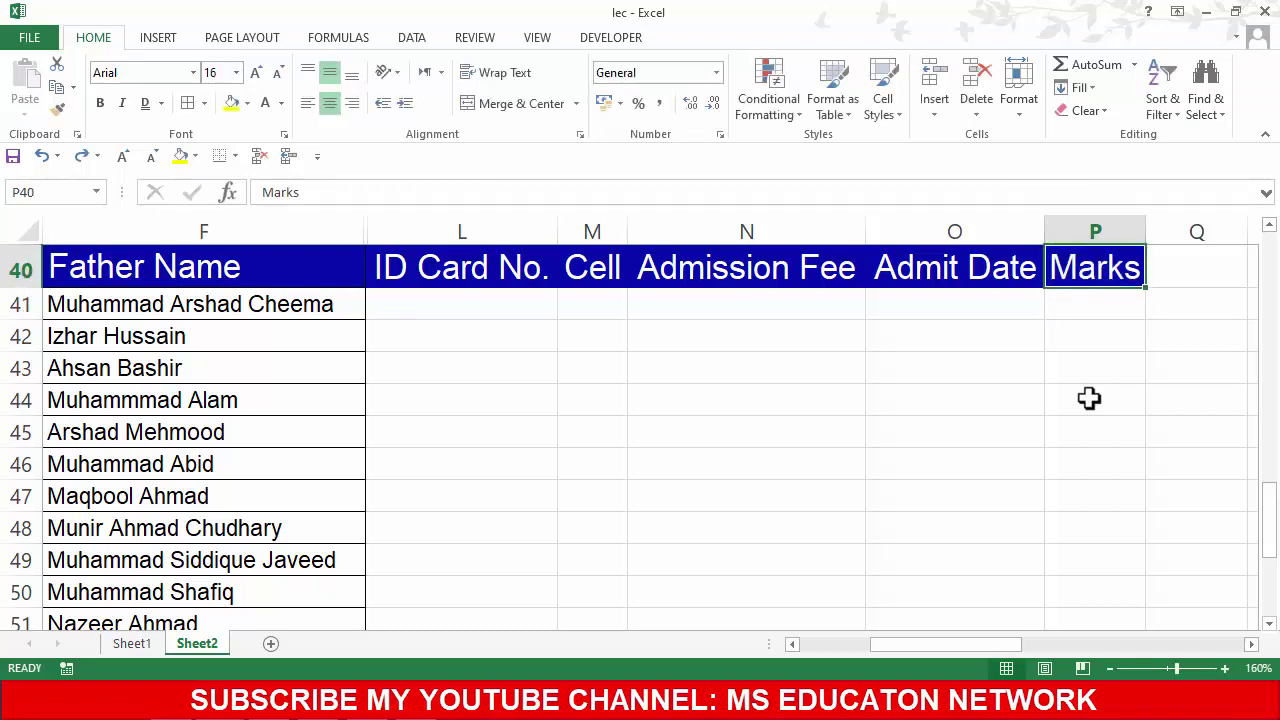
pyautogui.press('F2')
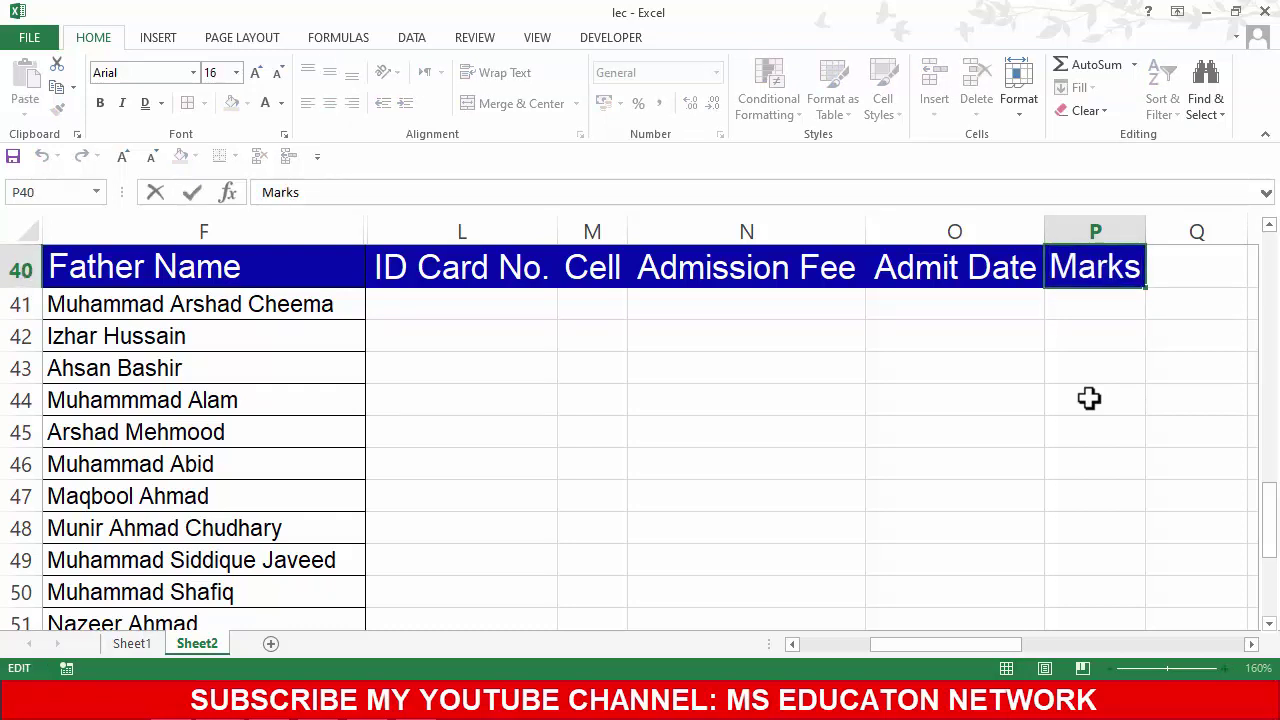
pyautogui.write('0')
pyautogui.press('BackSpace')
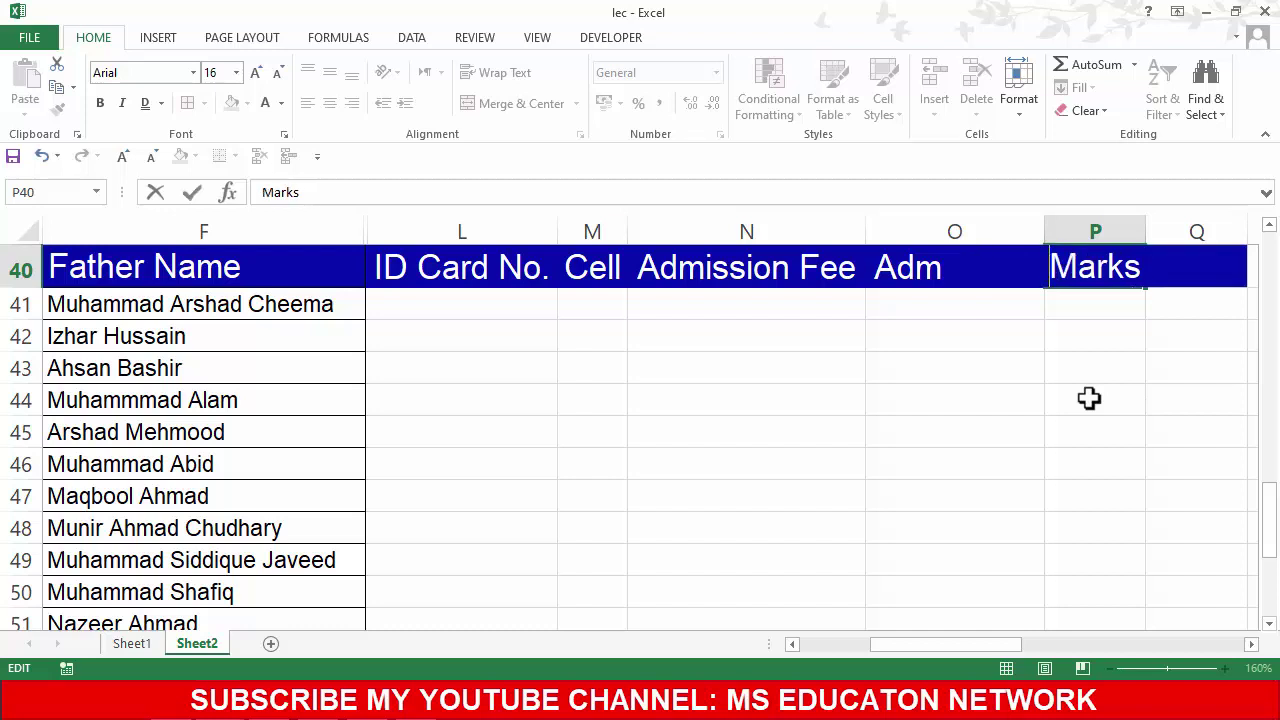
pyautogui.write('10th')
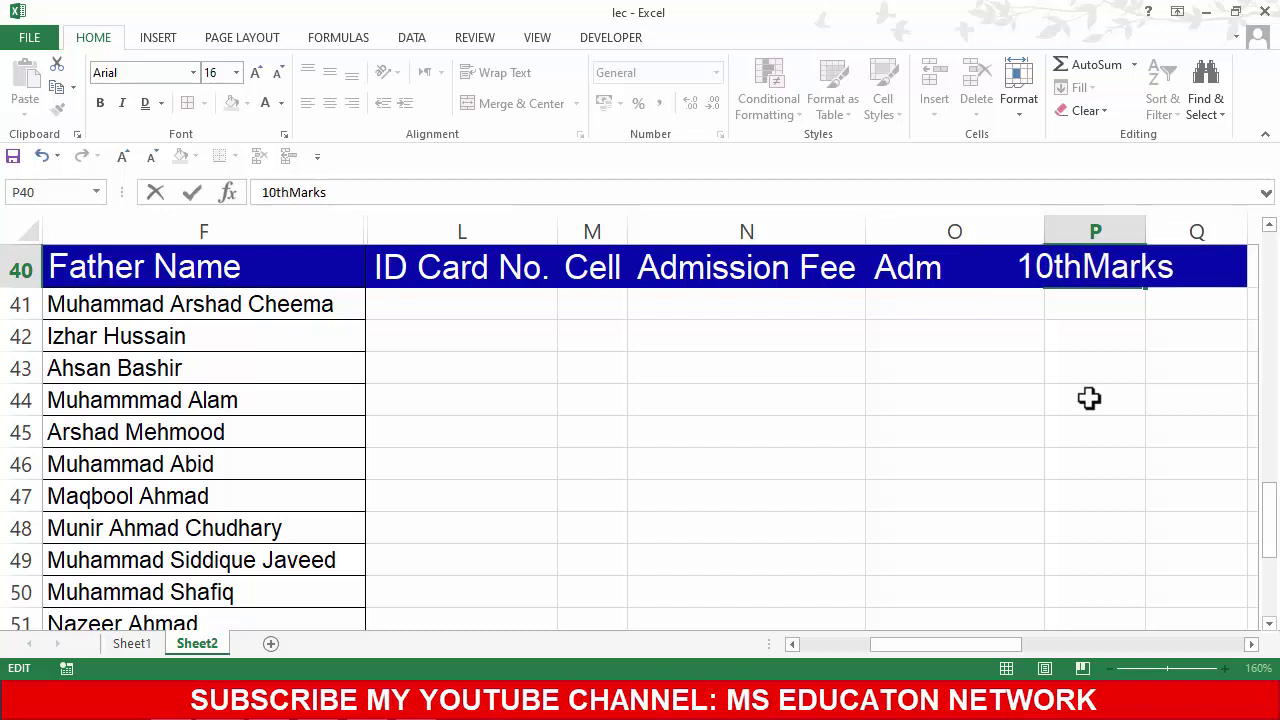
pyautogui.press('Return')
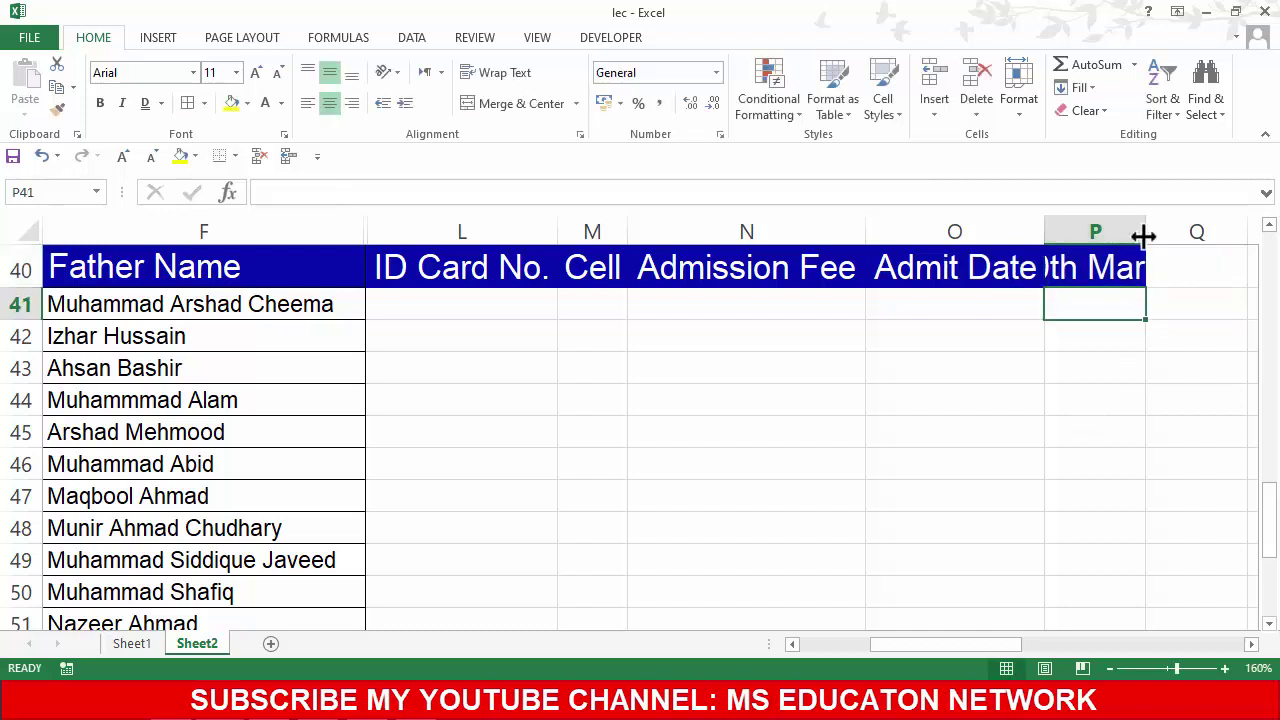
pyautogui.doubleClick(1146, 232)
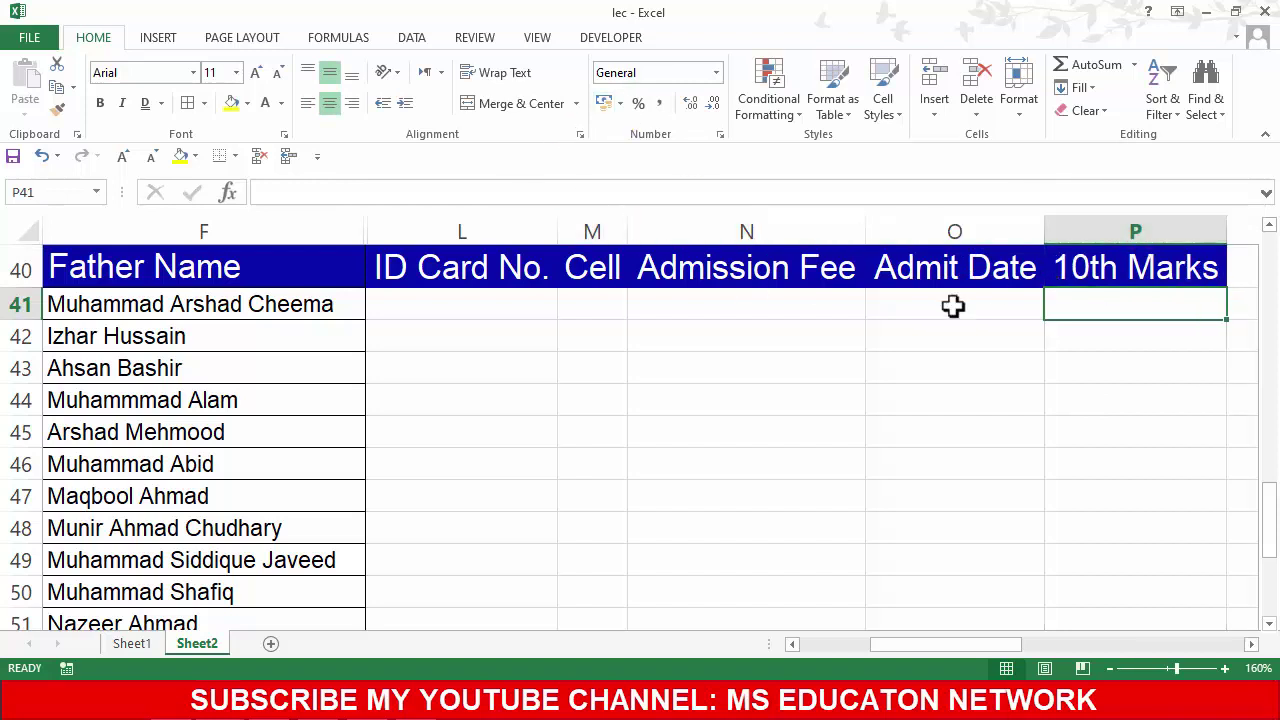
# Step: Enter a masked placeholder ID card number in L41:L42 and fill it down to row 51
pyautogui.click(519, 308)
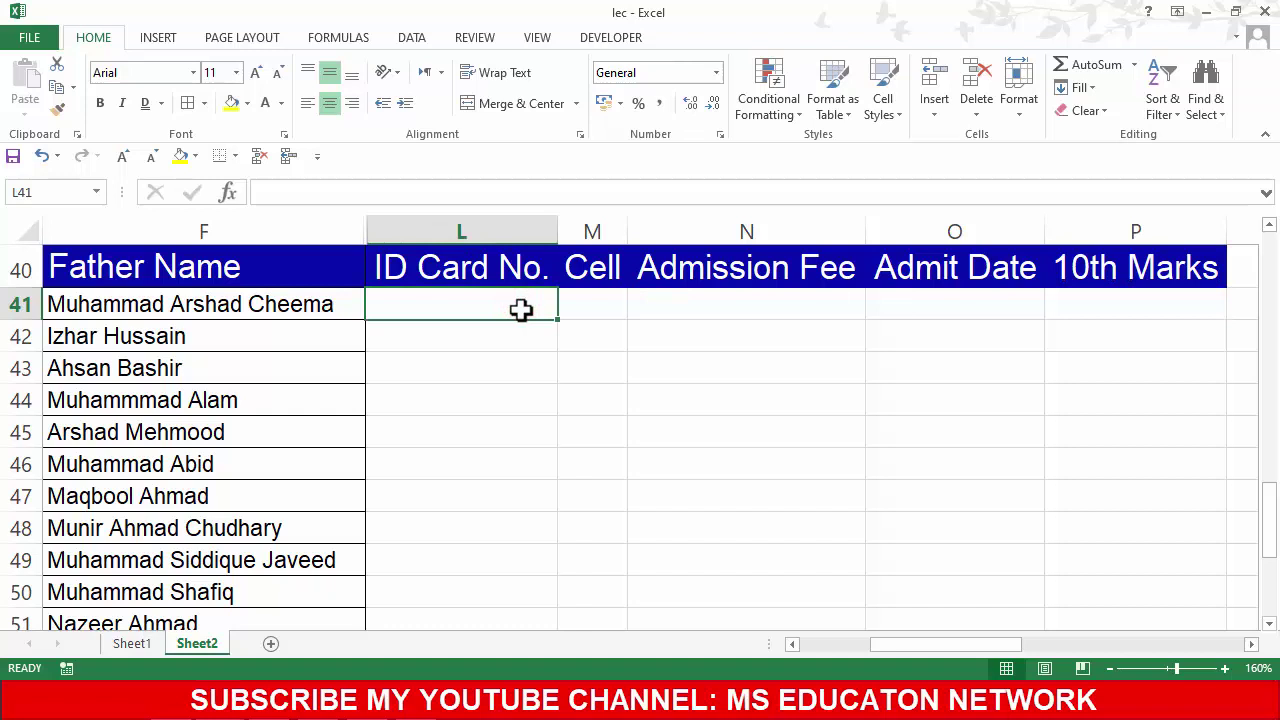
pyautogui.write('36')
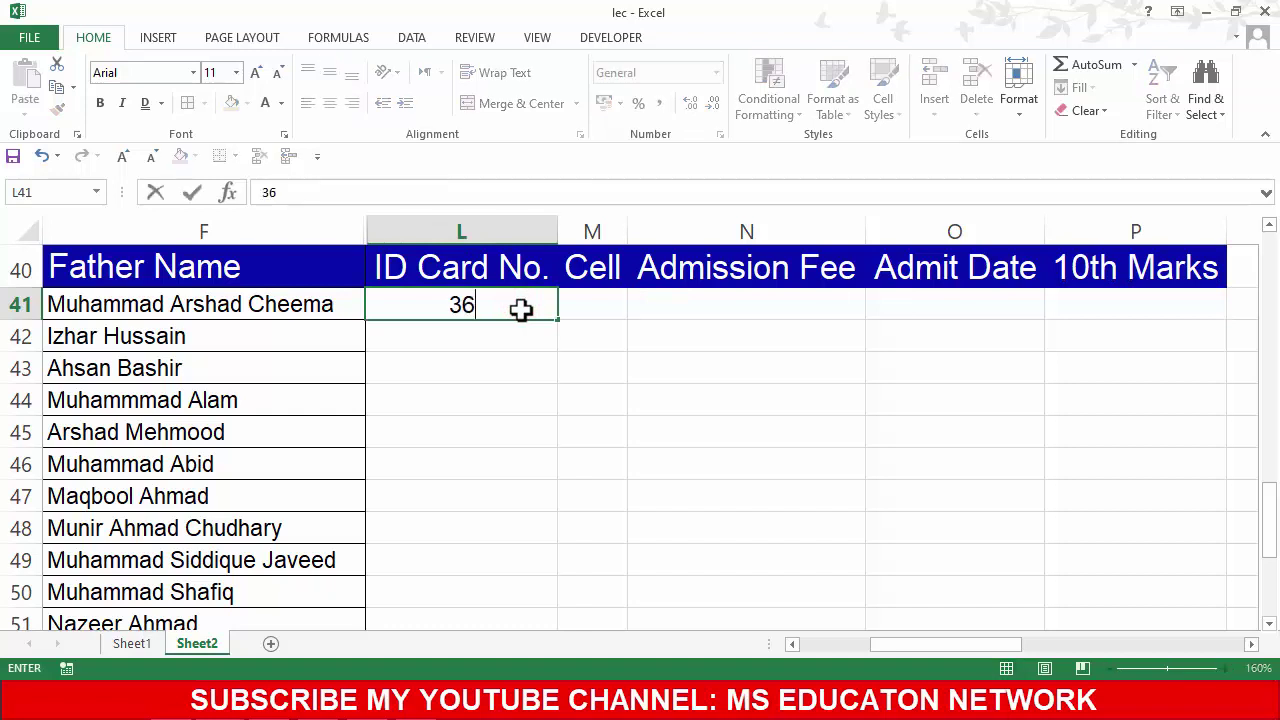
pyautogui.write('501xxxx')
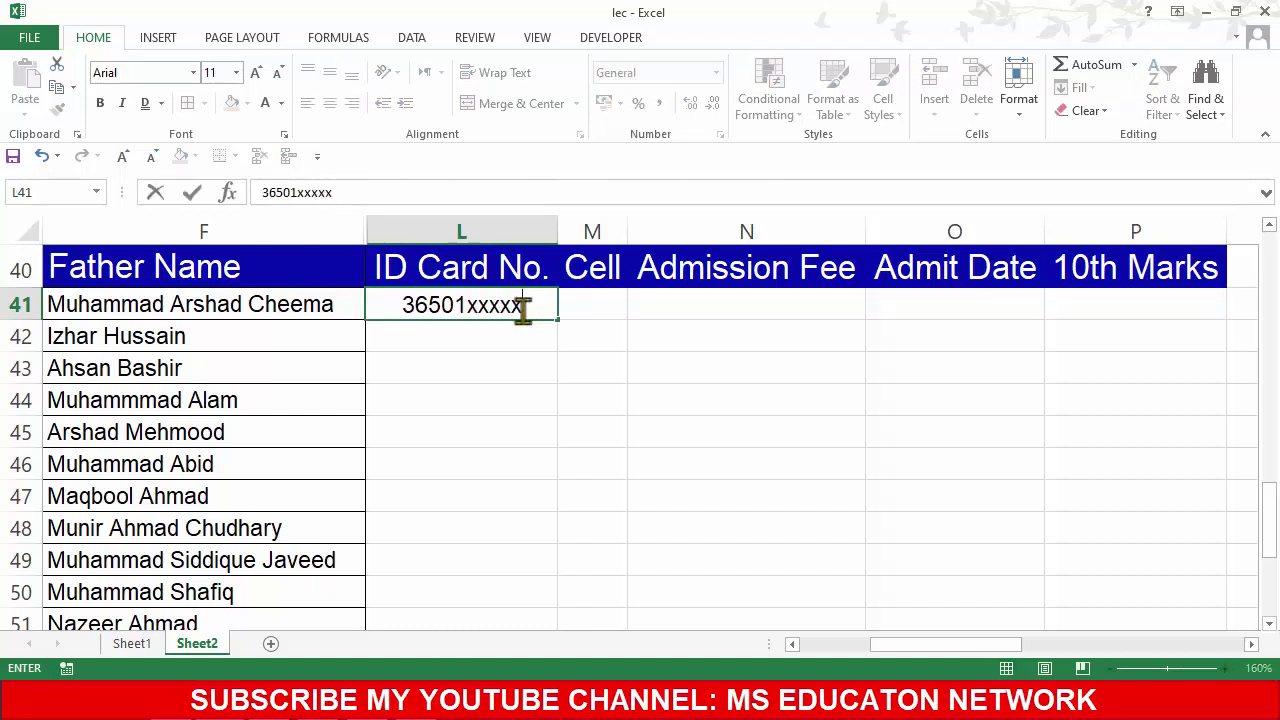
pyautogui.write('x')
pyautogui.press('Return')
pyautogui.write('36')
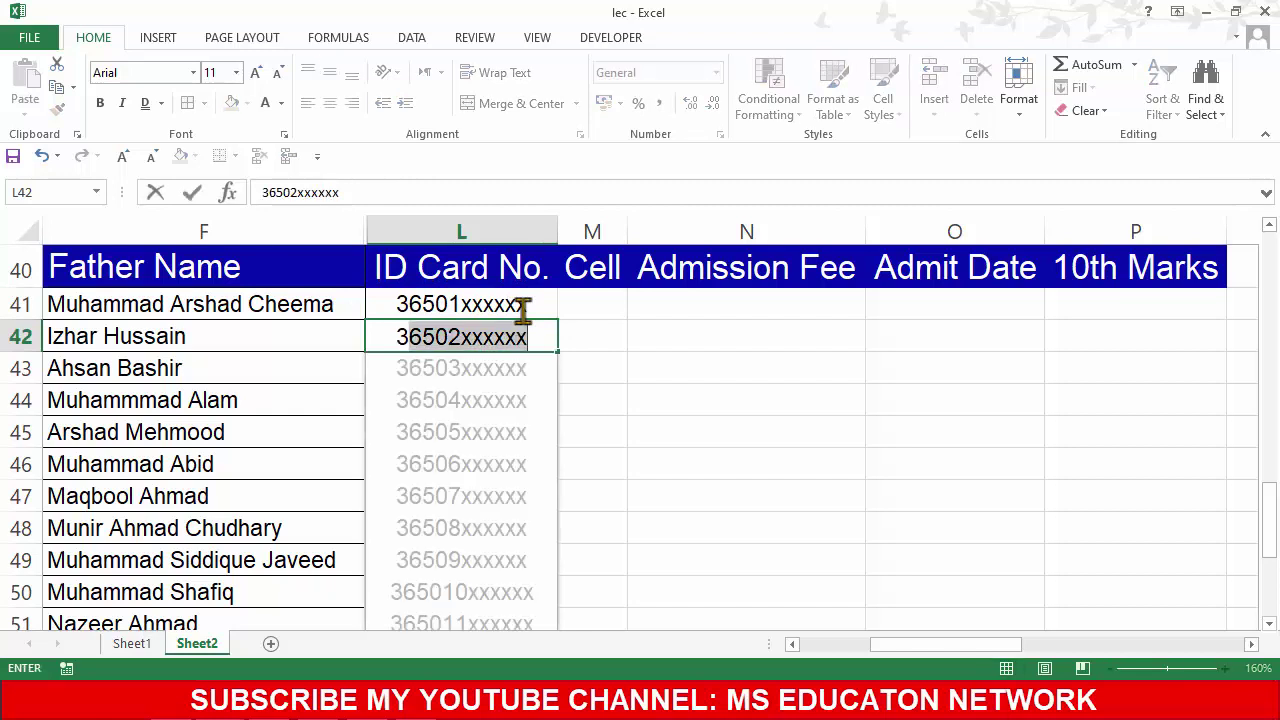
pyautogui.write('501xxxx')
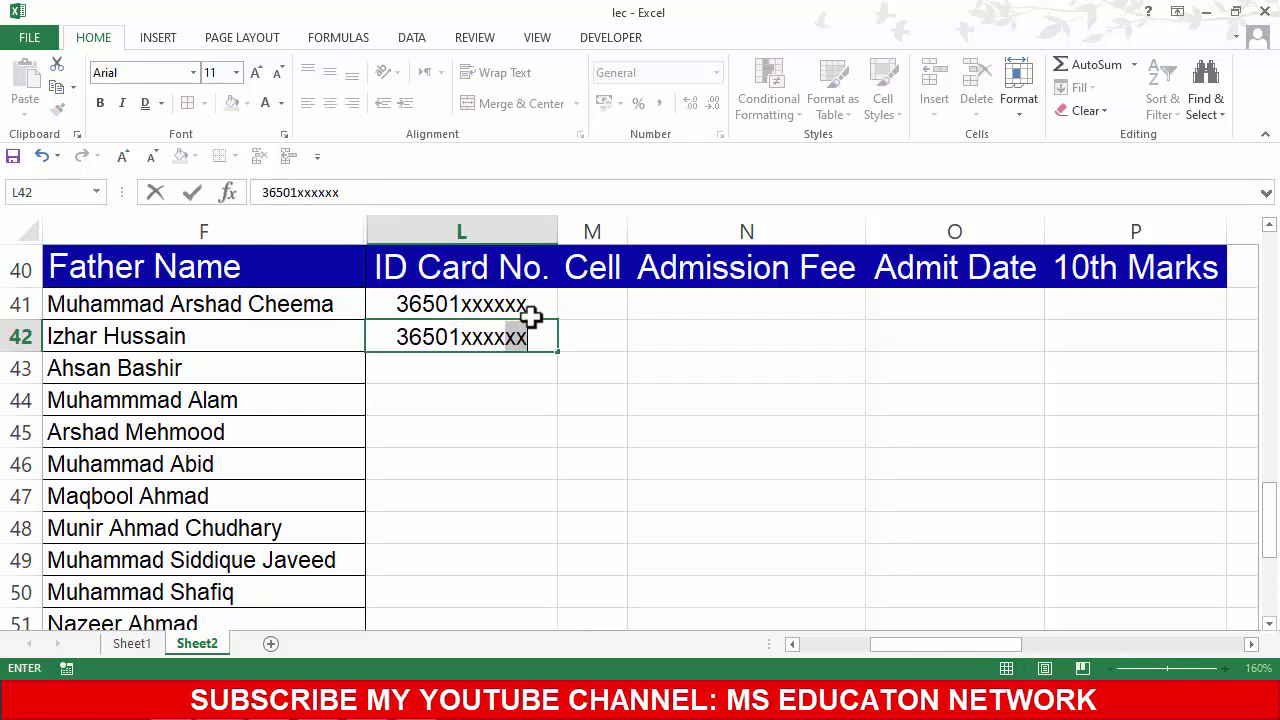
pyautogui.click(610, 374)
pyautogui.moveTo(470, 305); pyautogui.dragTo(522, 342)
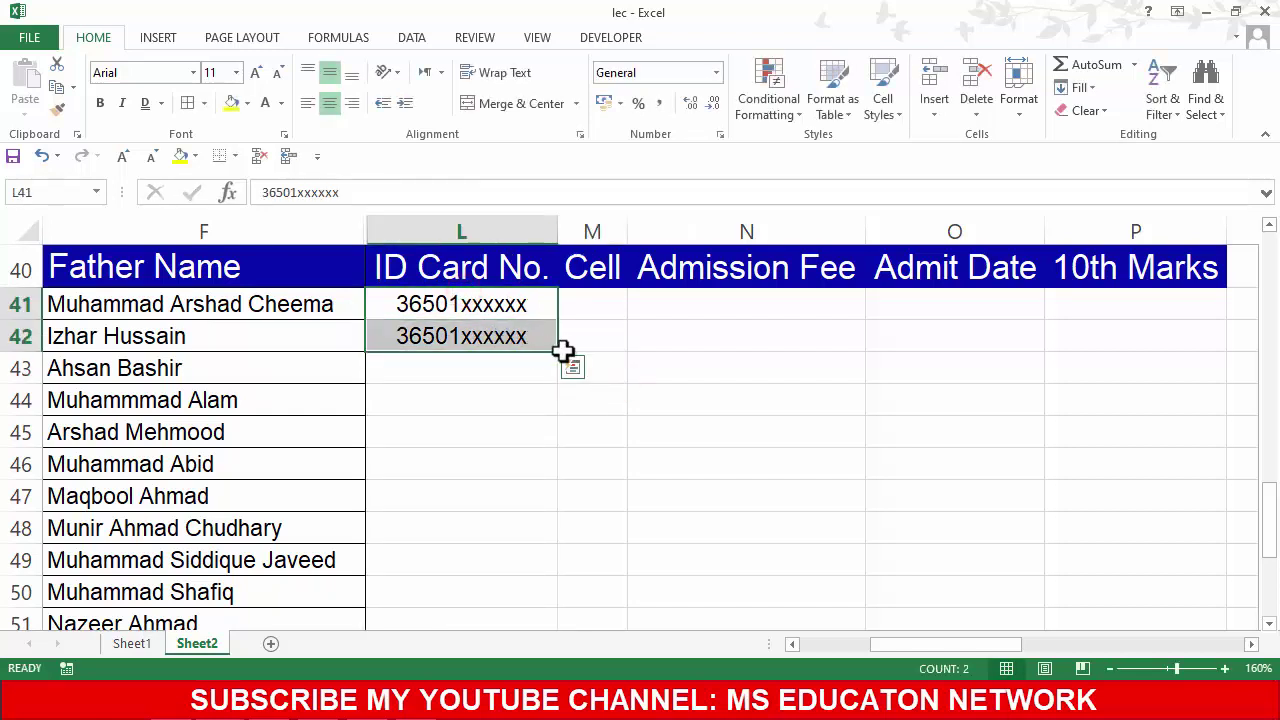
pyautogui.doubleClick(557, 351)
pyautogui.click(640, 474)
pyautogui.click(588, 307)
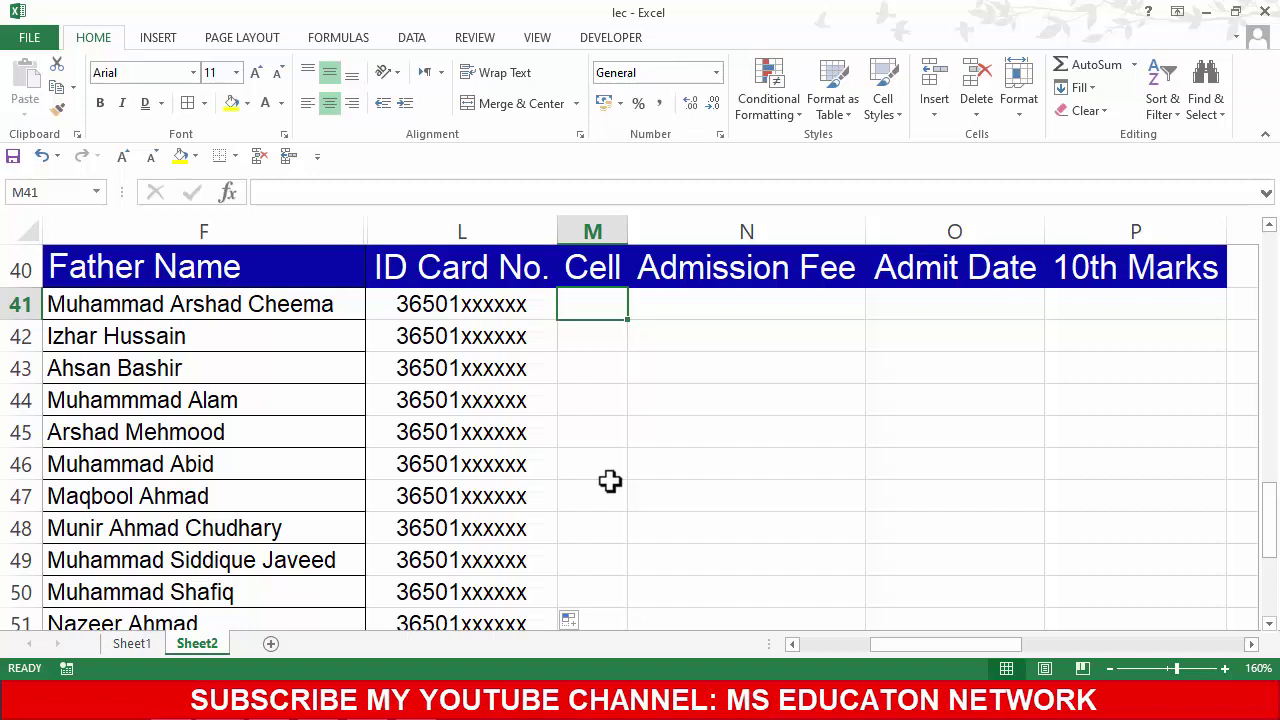
# Step: Enter 0306 in M41 and confirm Excel stores it as 306
pyautogui.write('03')
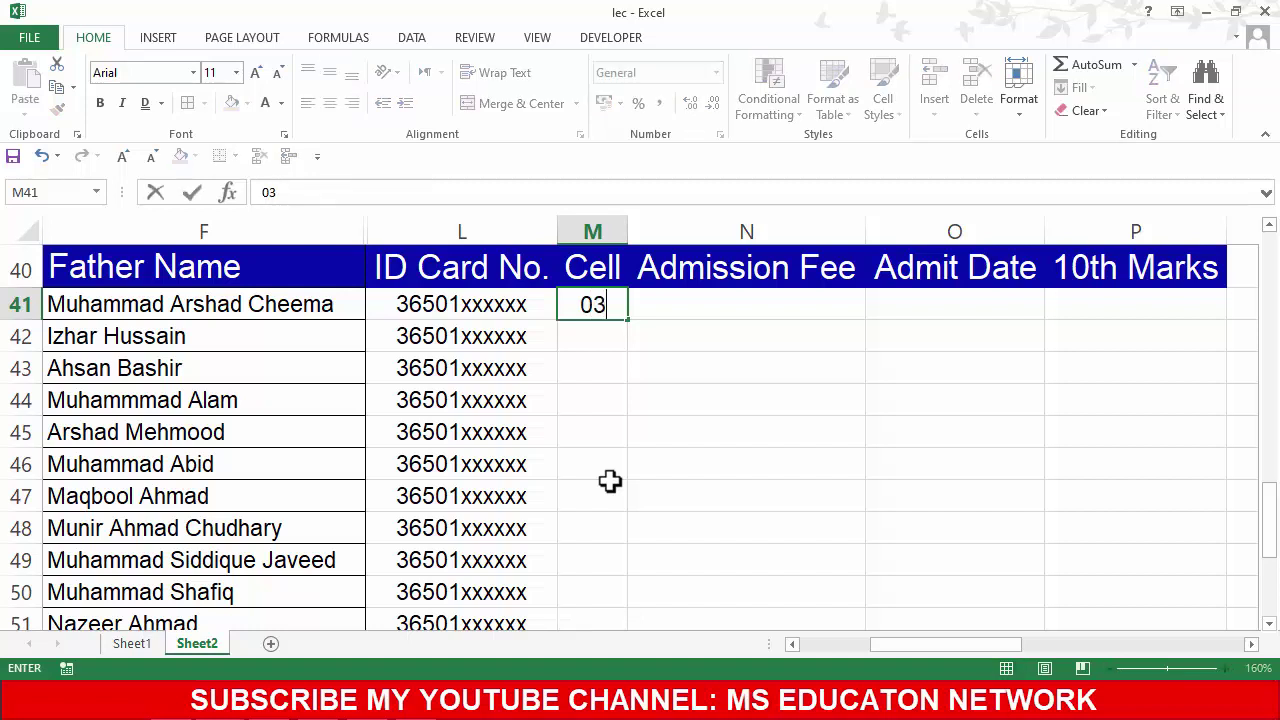
pyautogui.write('06')
pyautogui.press('Return')
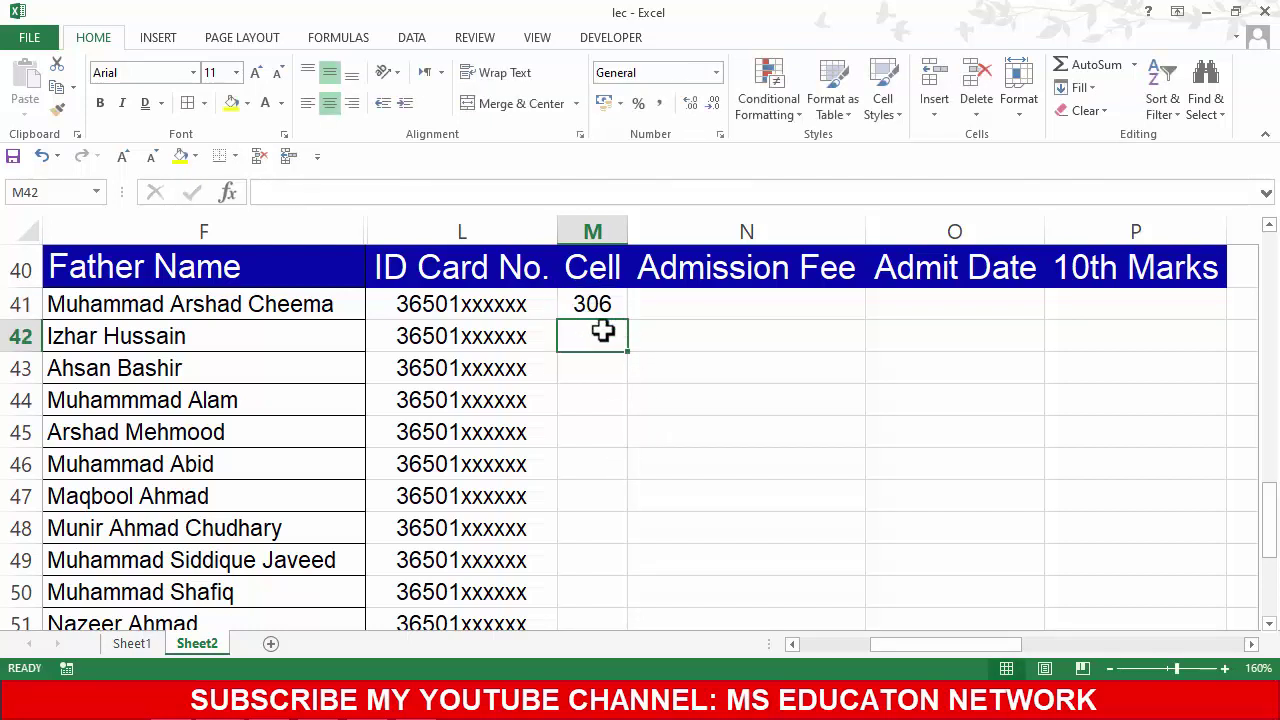
pyautogui.click(582, 306)
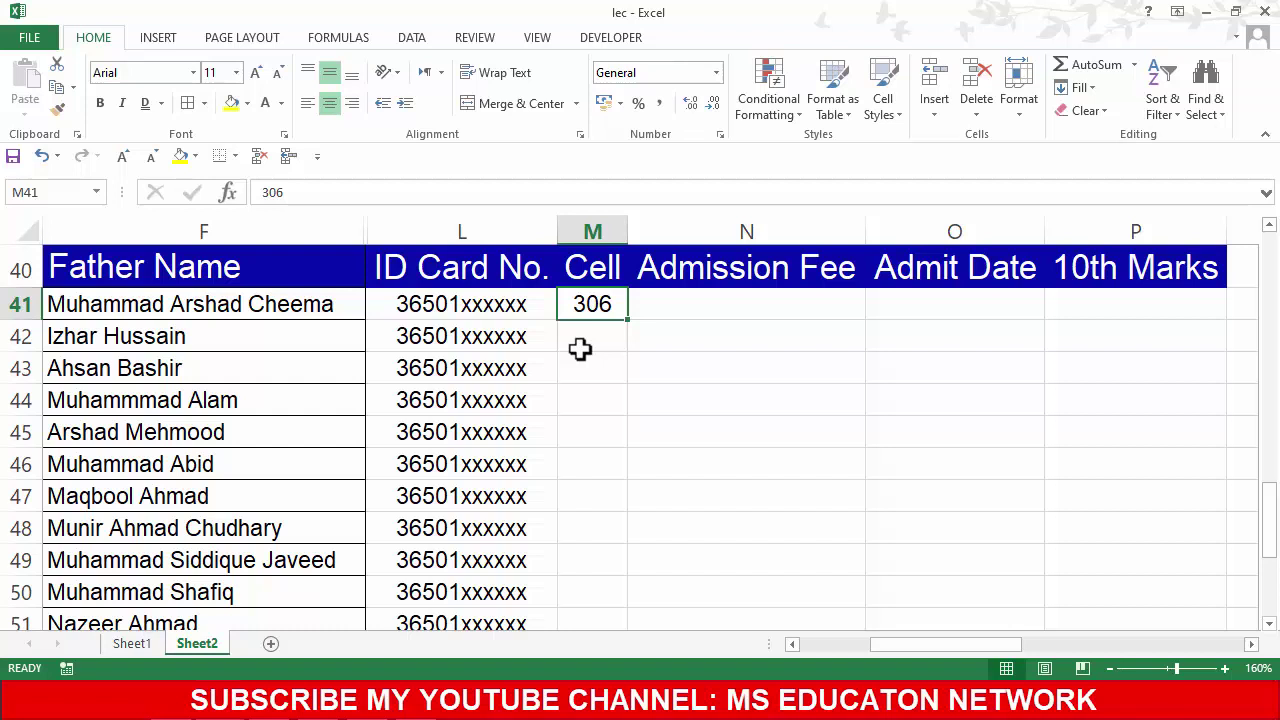
# Step: Delete the 306 in M41 and set the cell's number format to Text
pyautogui.press('Delete')
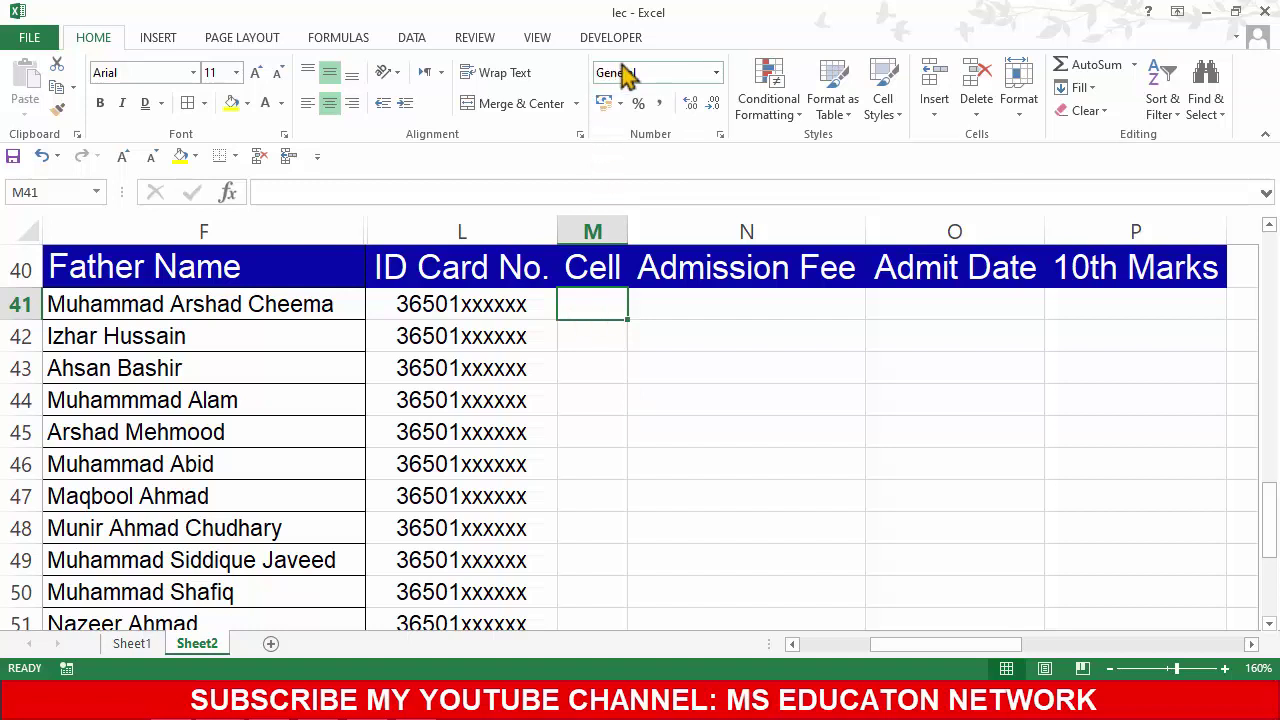
pyautogui.click(716, 73)
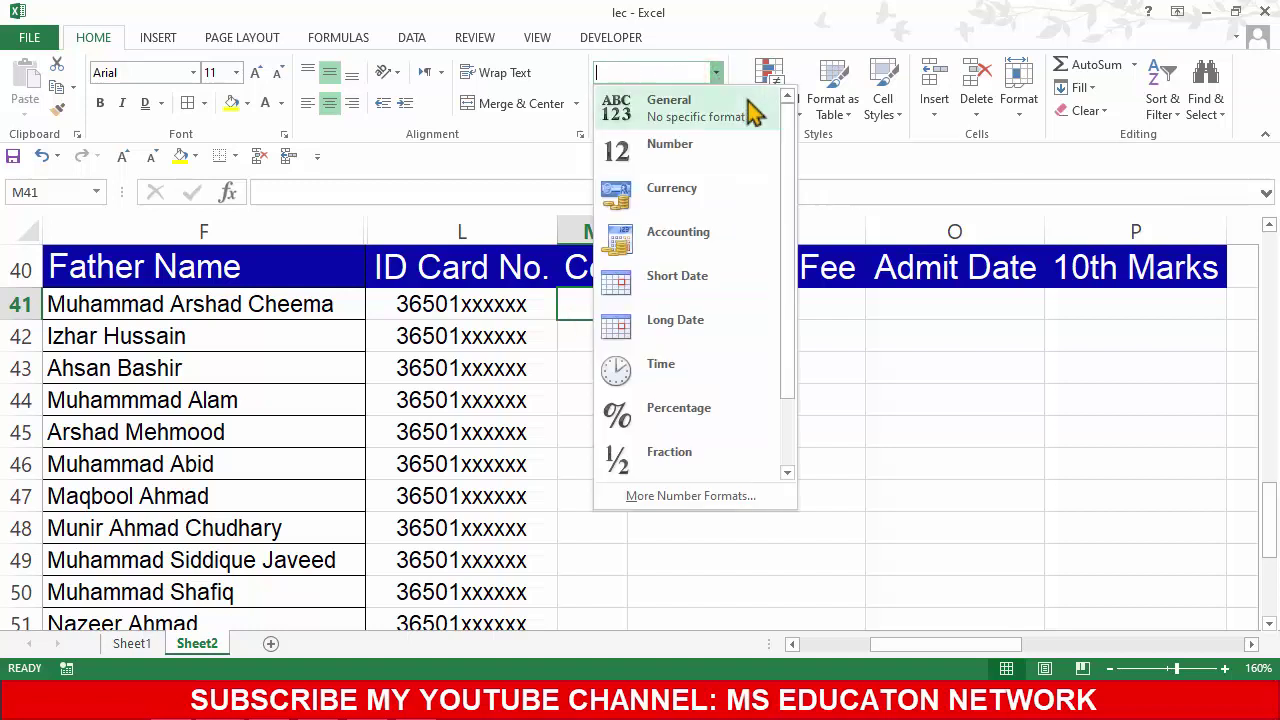
pyautogui.moveTo(791, 131); pyautogui.dragTo(791, 251)
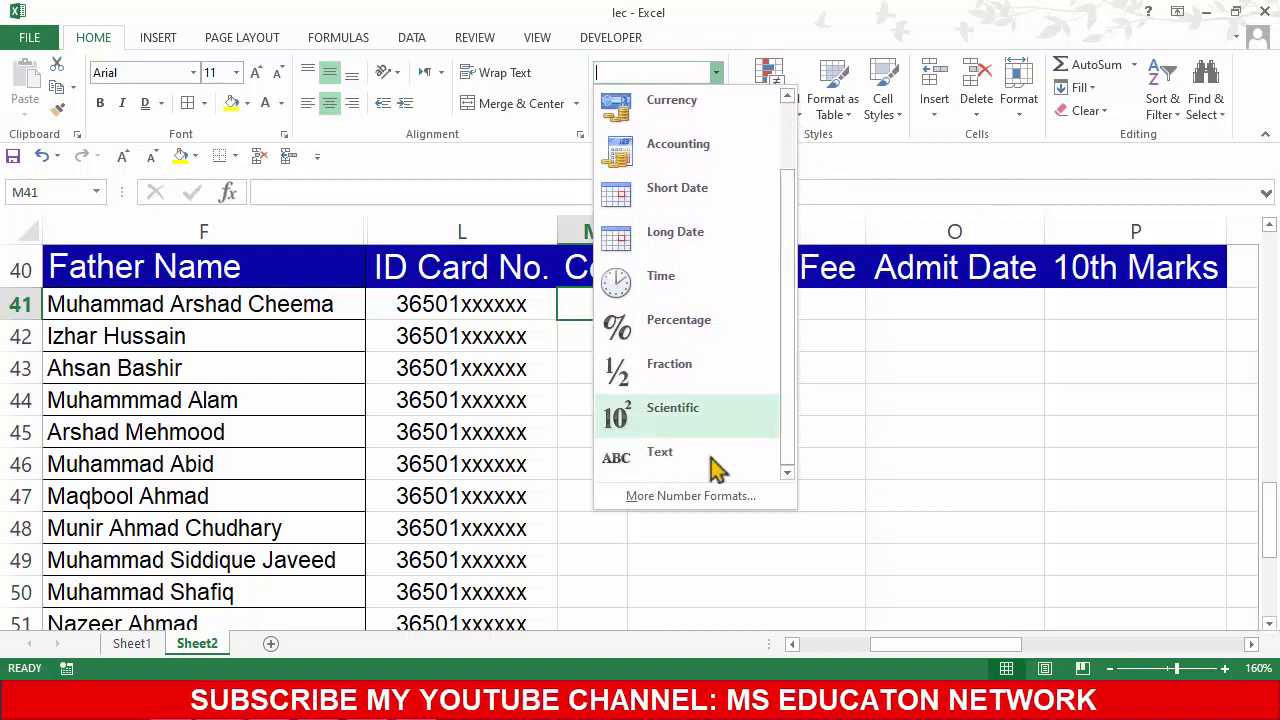
pyautogui.click(661, 474)
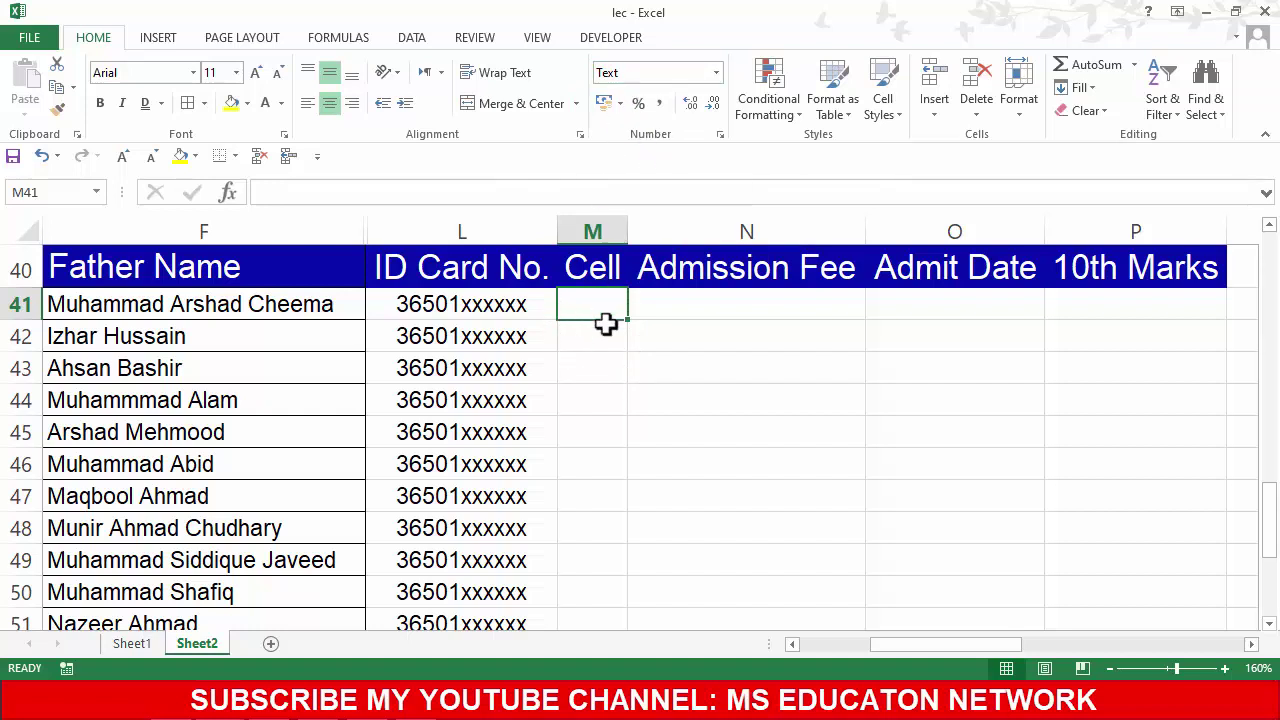
# Step: Enter the first student's cell number, with its leading zero, into M41
pyautogui.click(608, 336)
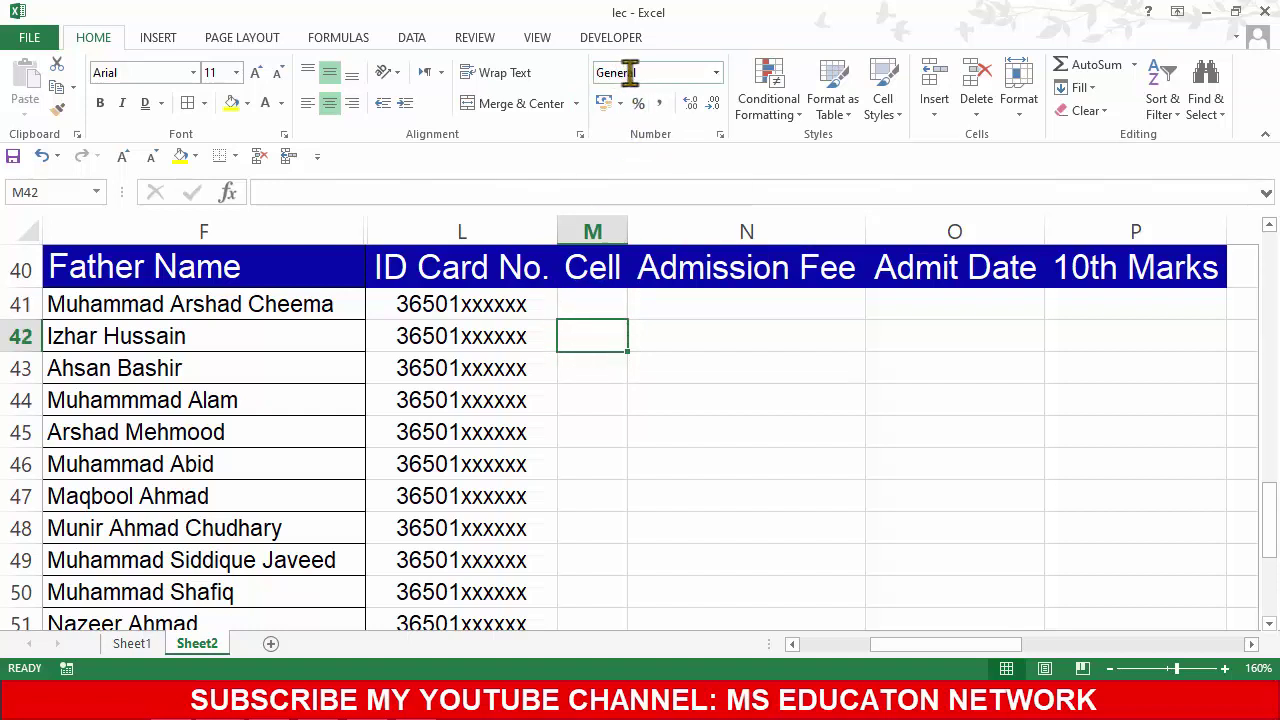
pyautogui.click(660, 309)
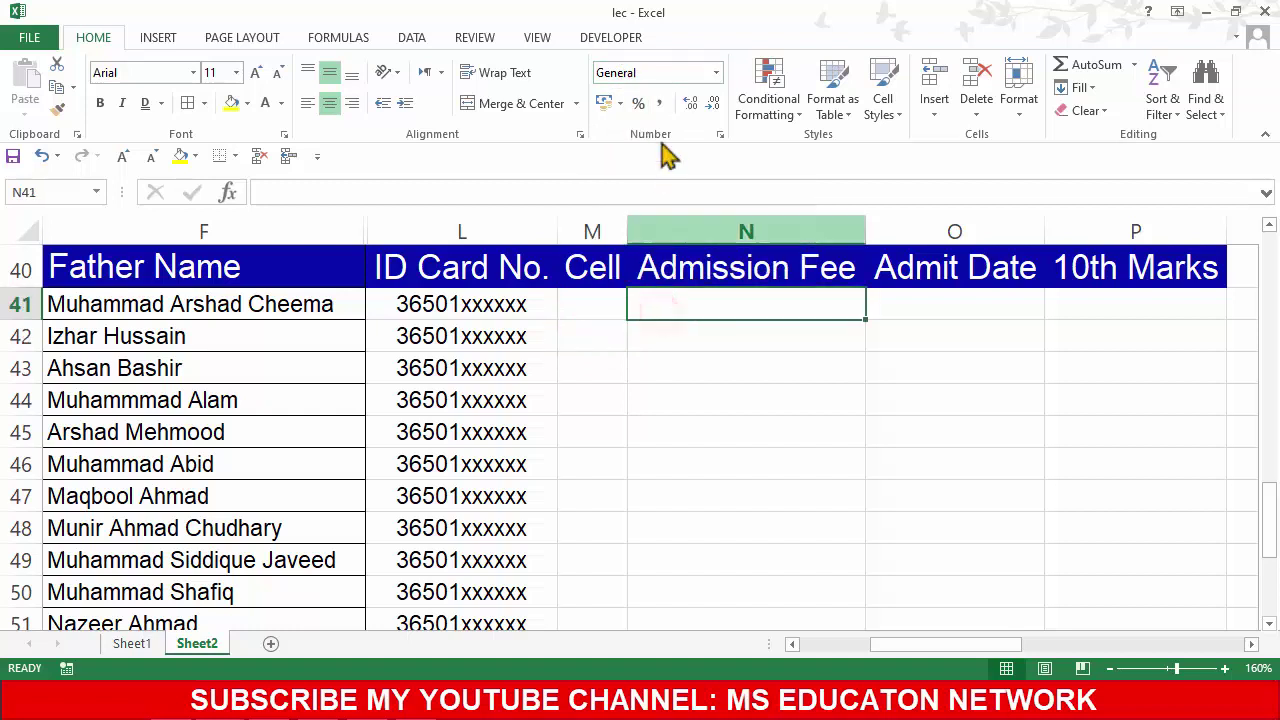
pyautogui.click(420, 305)
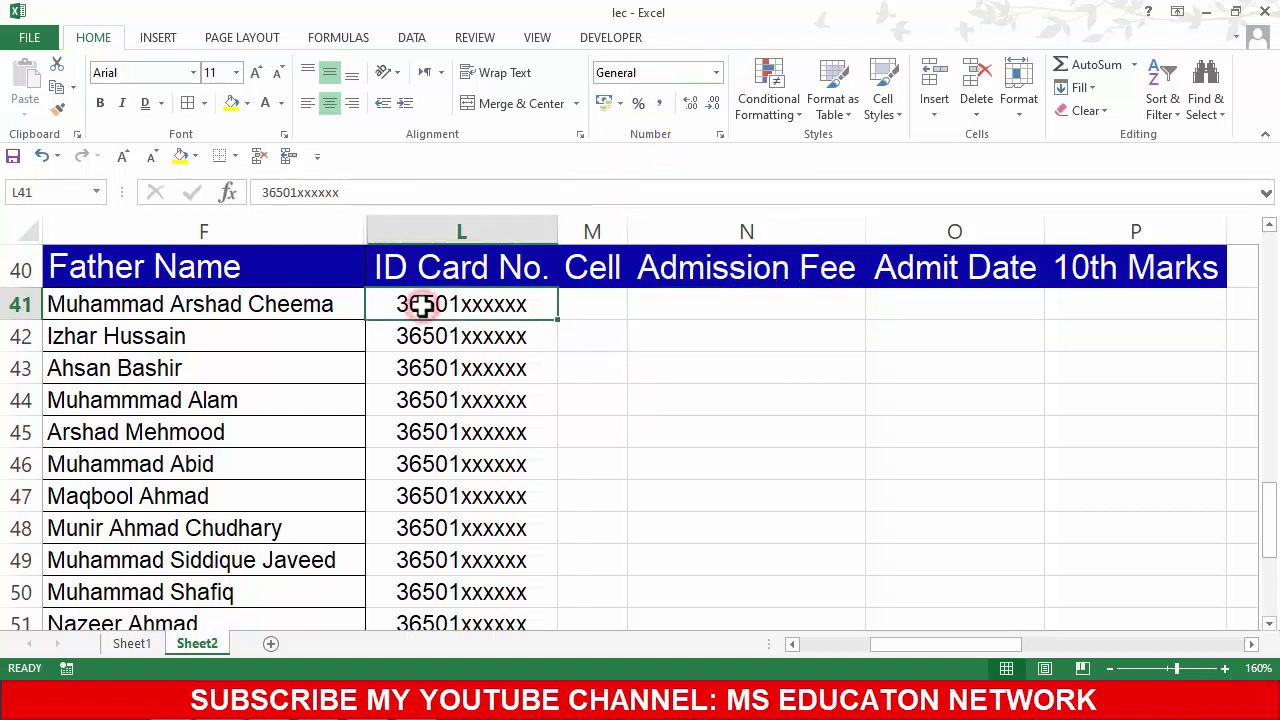
pyautogui.click(595, 306)
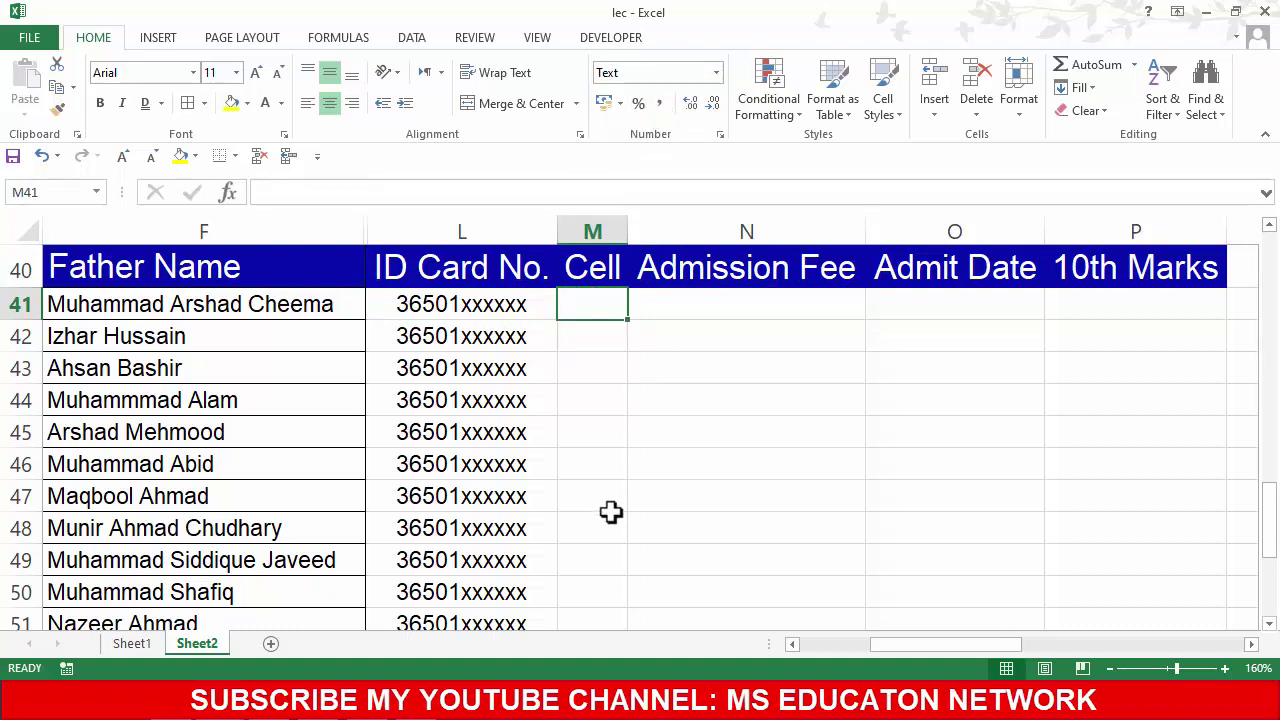
pyautogui.write('0306')
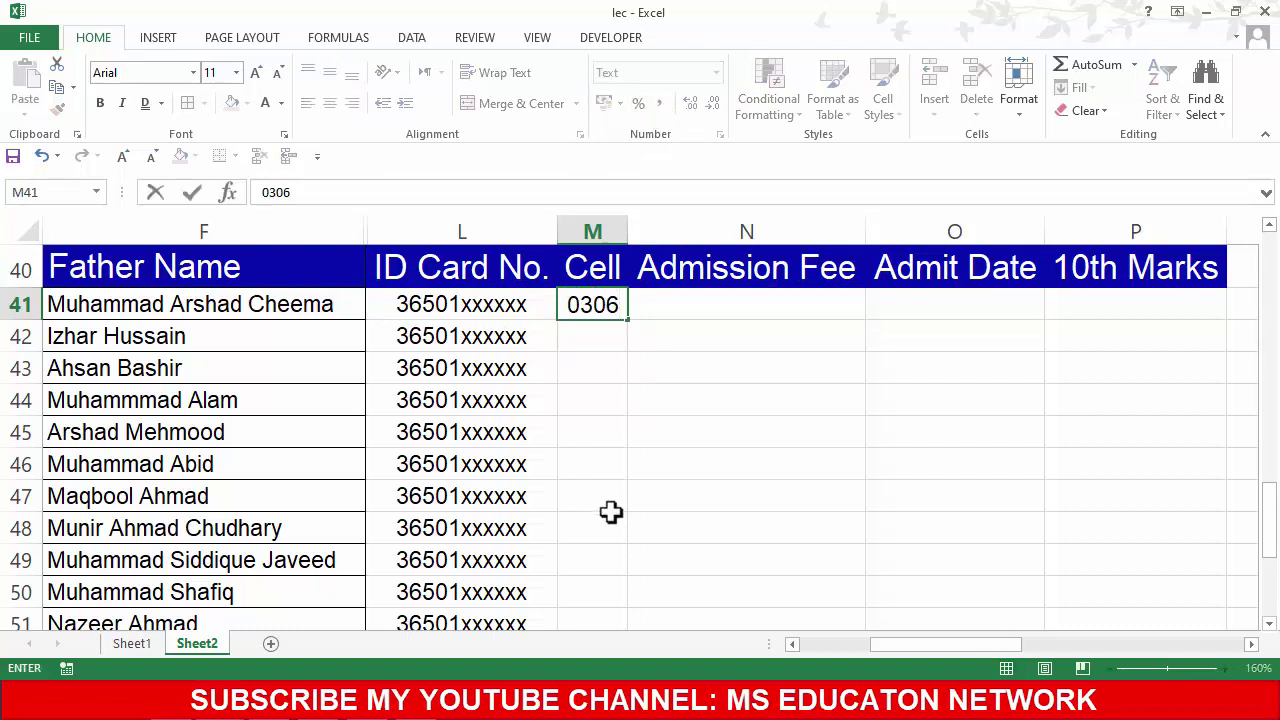
pyautogui.write('xxxxx')
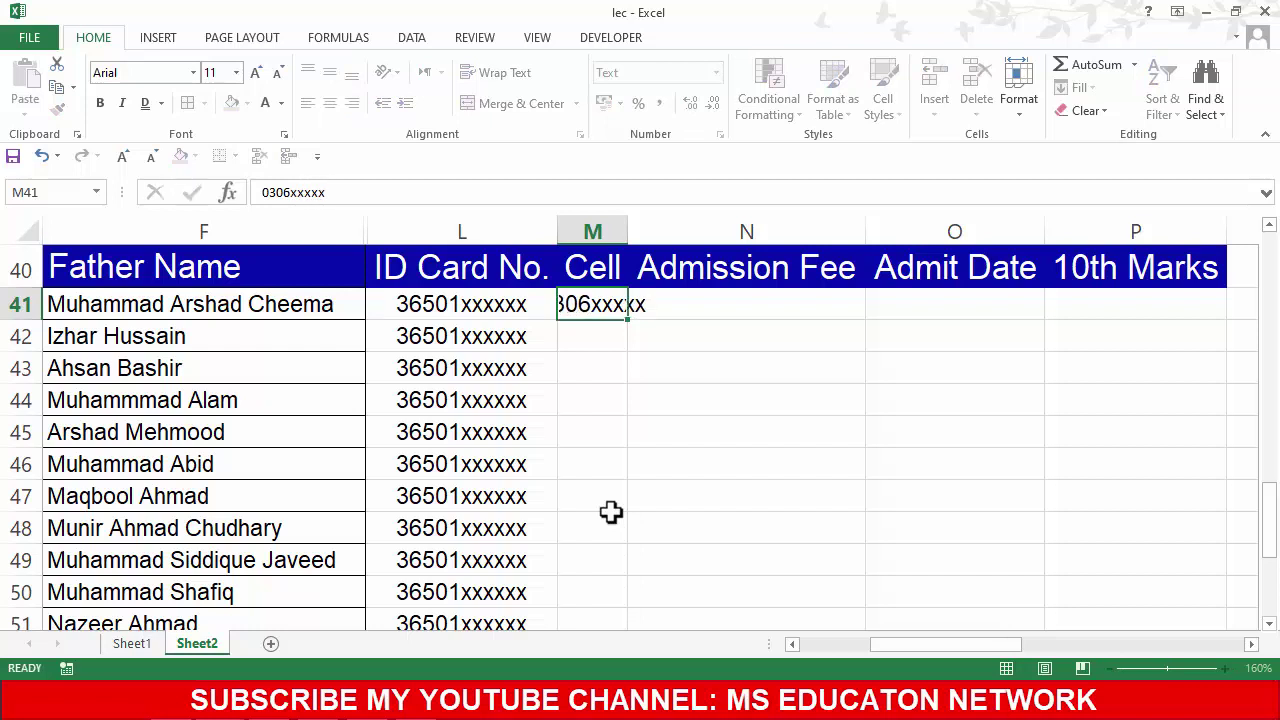
pyautogui.press('Return')
# Step: Autofit column M so the cell number fits, then check its format
pyautogui.doubleClick(628, 231)
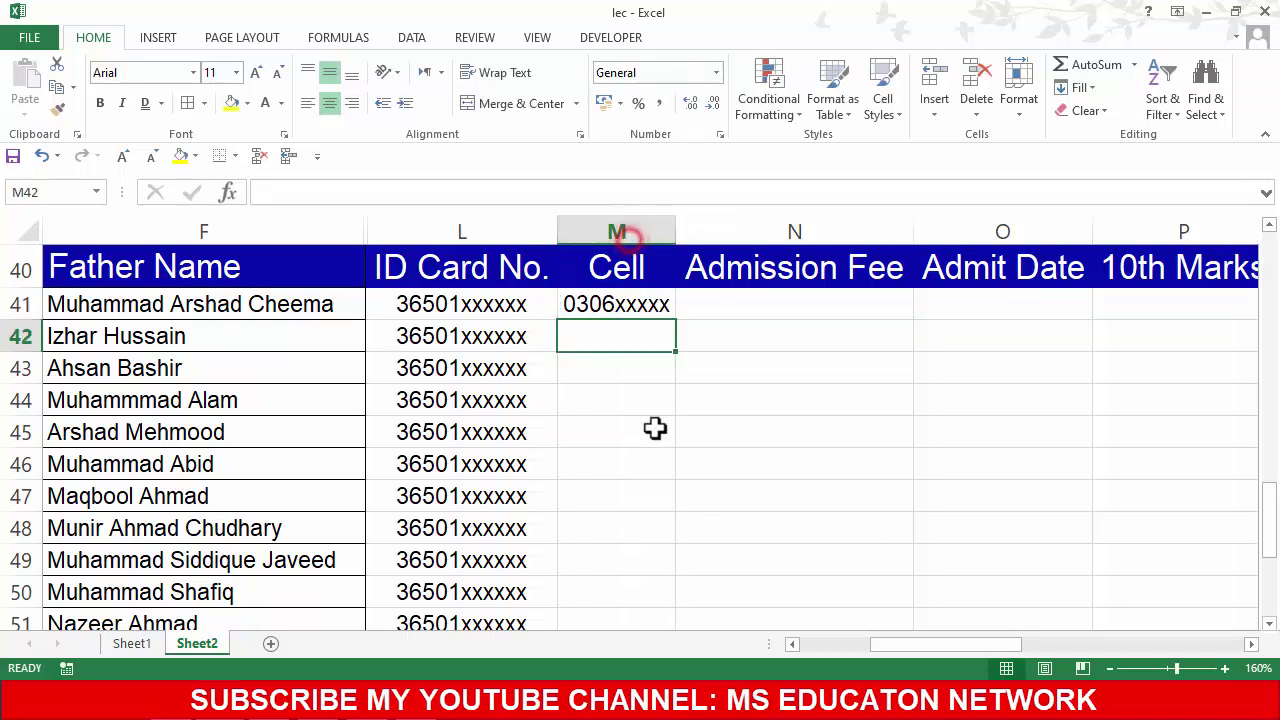
pyautogui.click(655, 428)
pyautogui.click(593, 302)
pyautogui.click(600, 357)
pyautogui.click(588, 301)
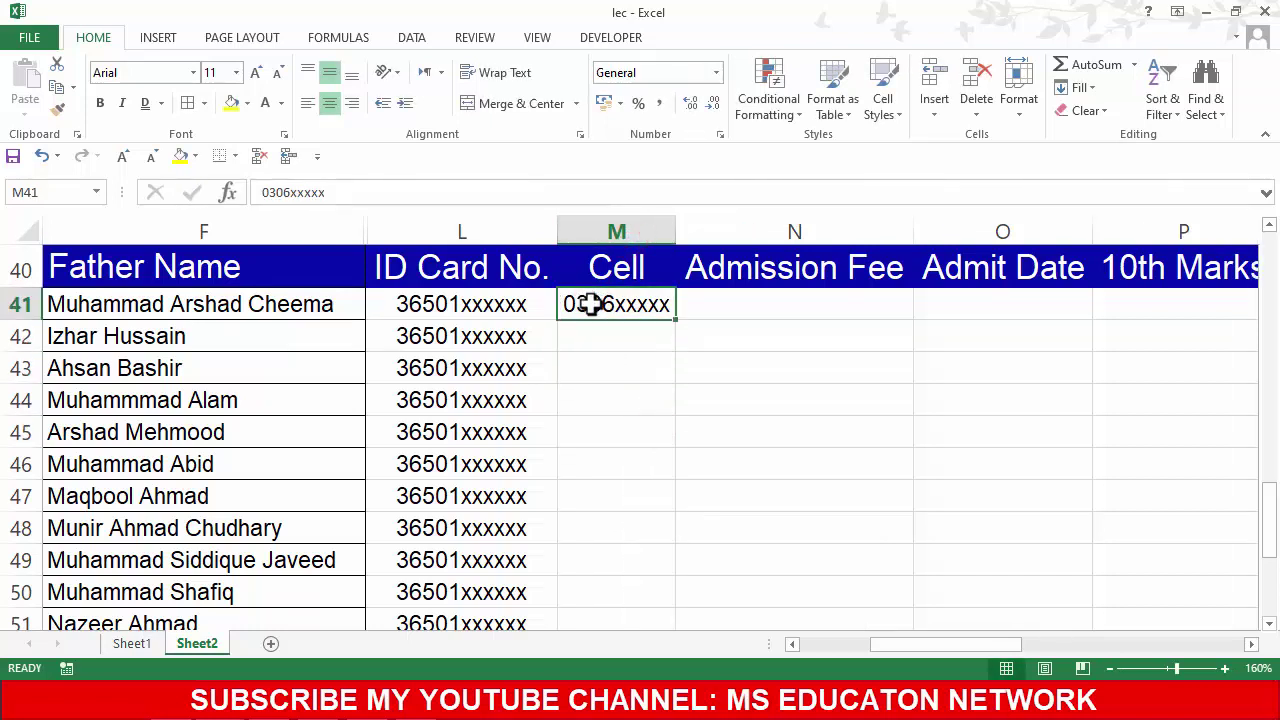
pyautogui.click(608, 344)
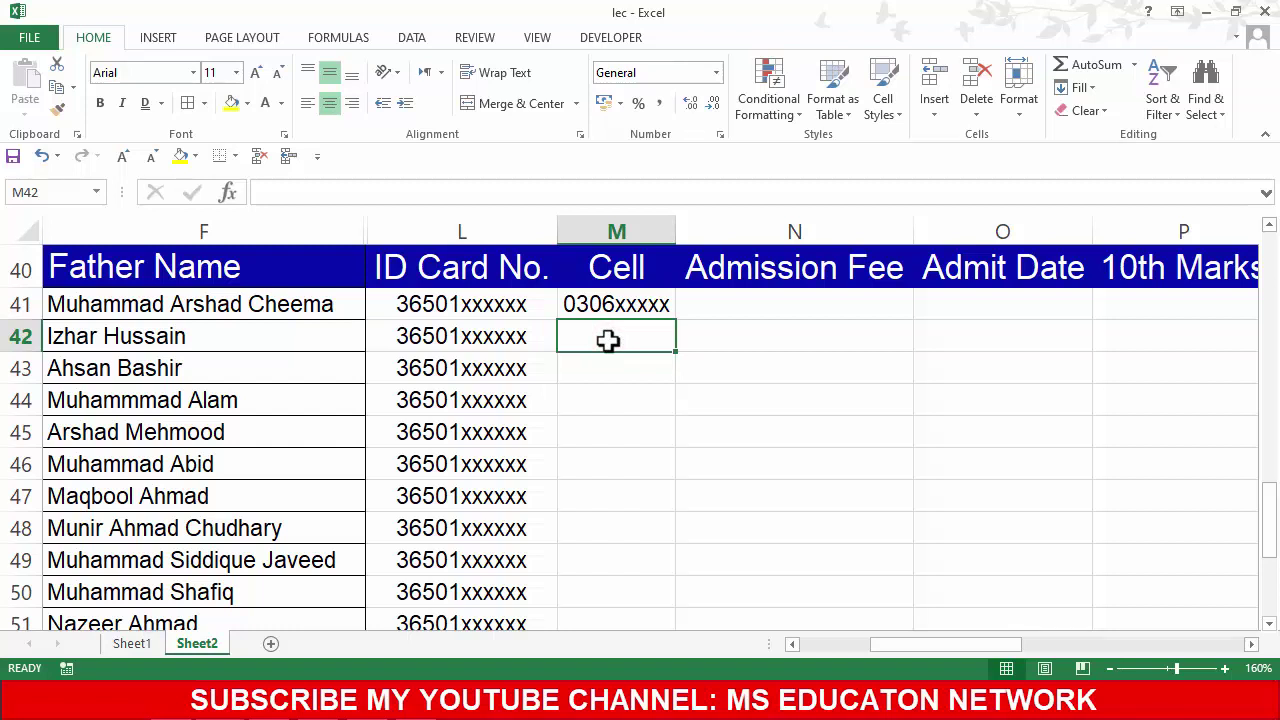
pyautogui.write('030')
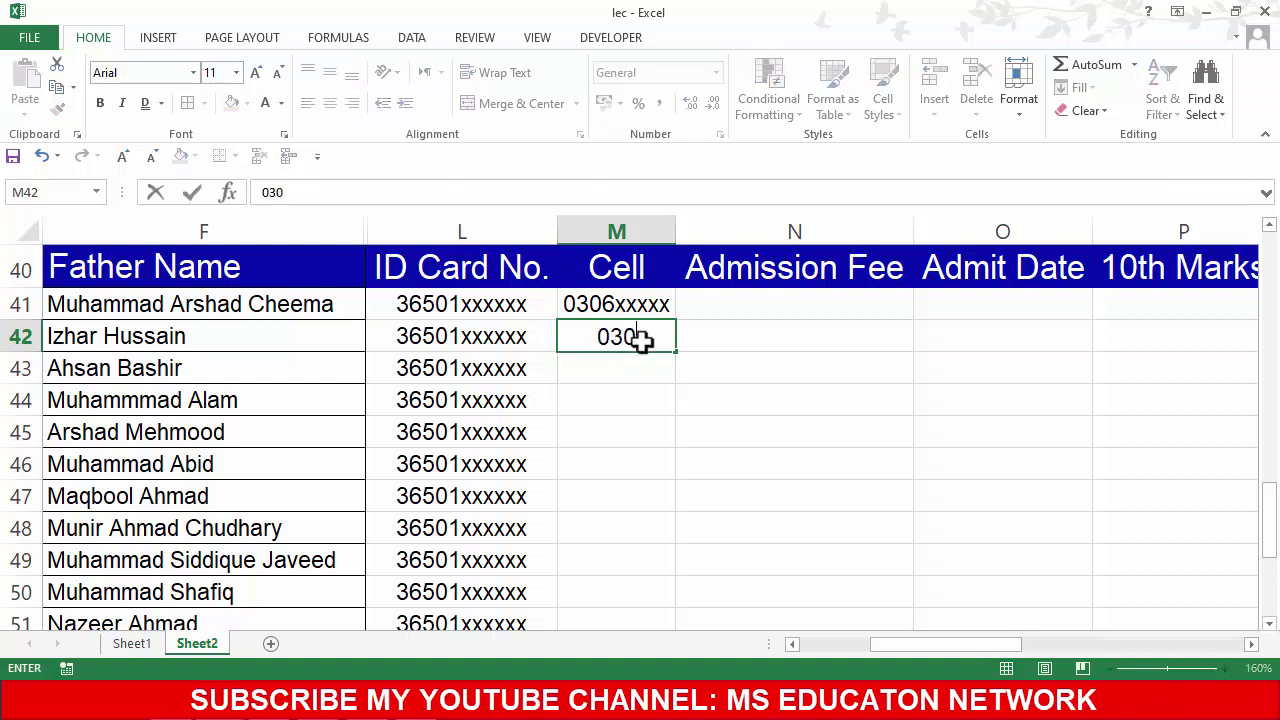
pyautogui.write('6xxxxx')
pyautogui.press('Return')
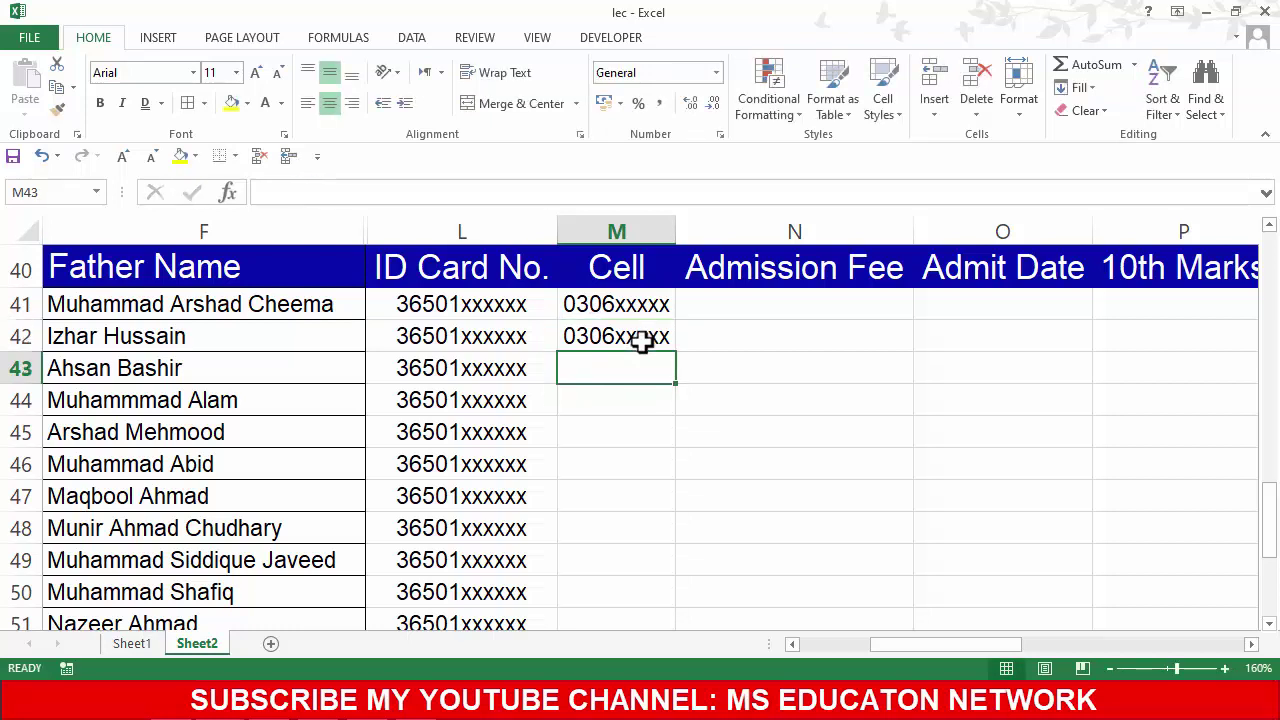
pyautogui.click(609, 337)
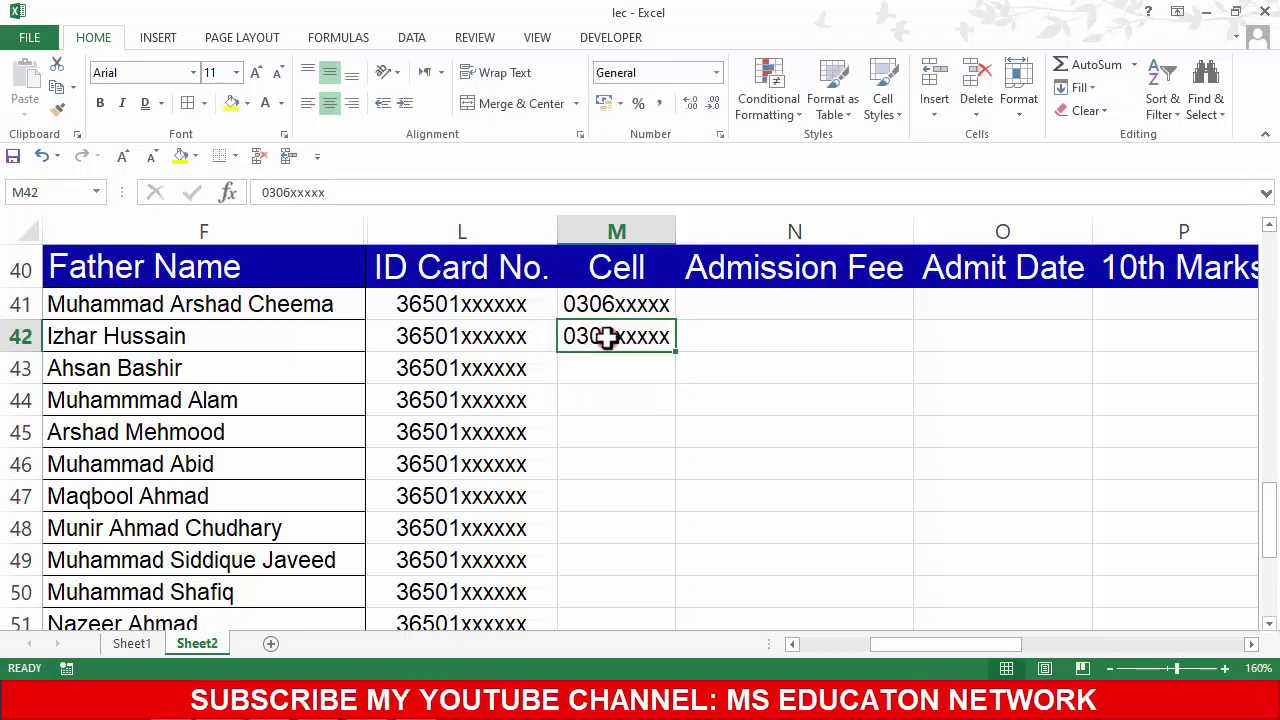
pyautogui.click(626, 396)
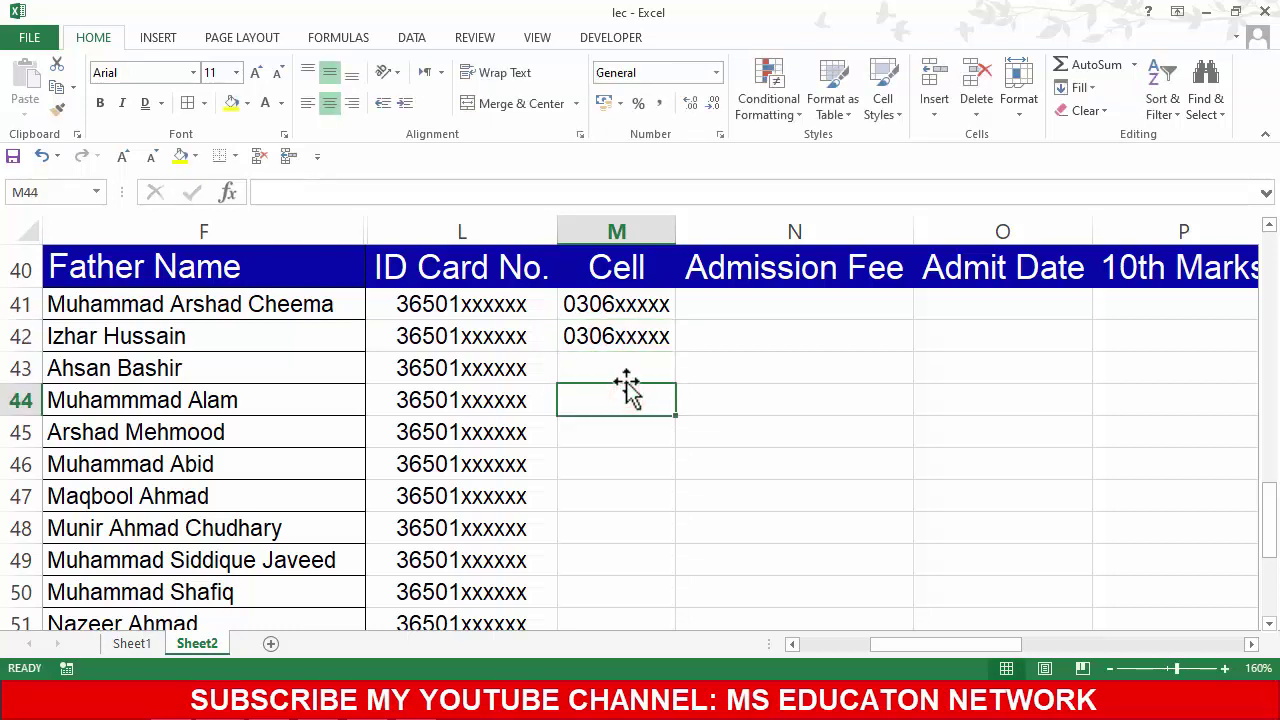
pyautogui.click(728, 338)
pyautogui.write('03')
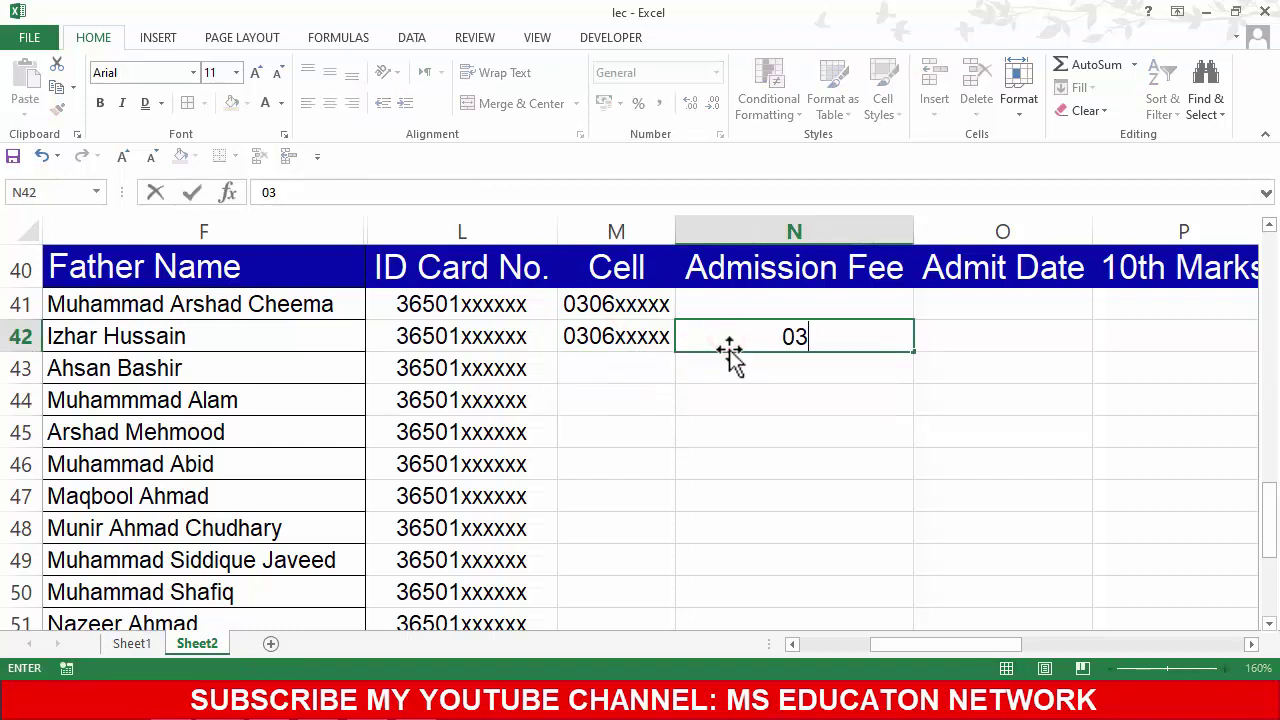
pyautogui.write('06')
pyautogui.press('Return')
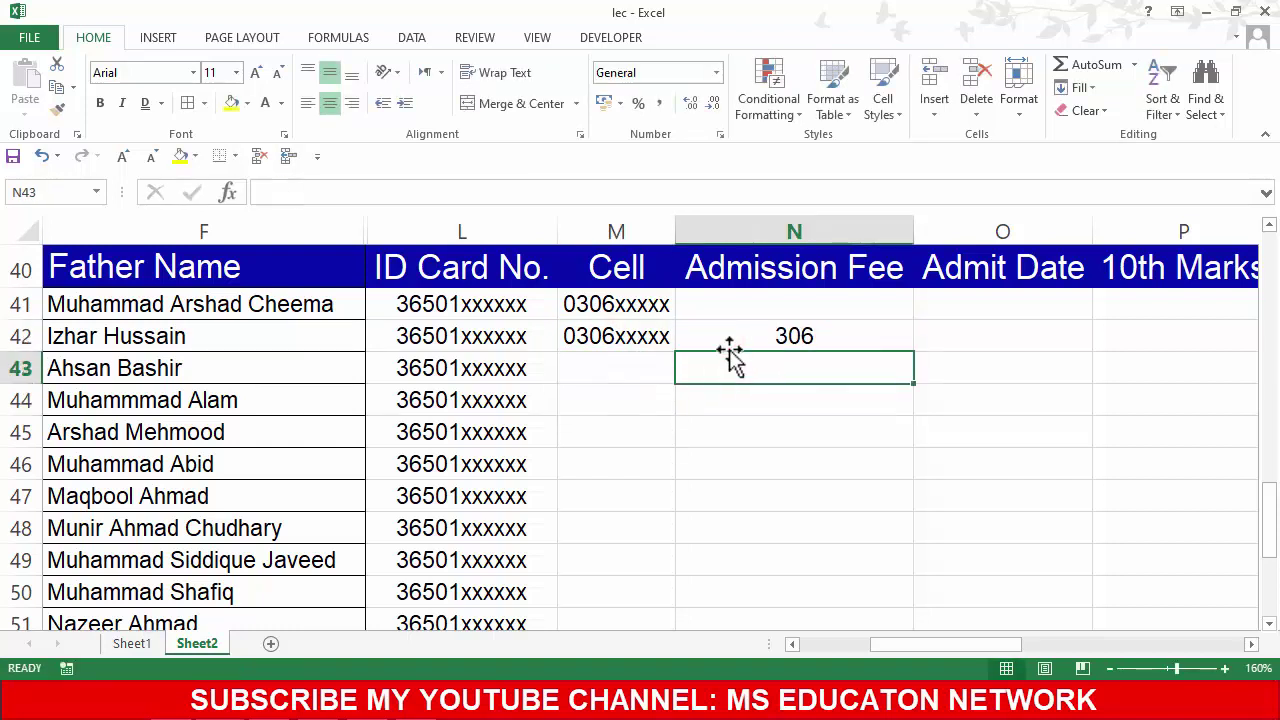
pyautogui.click(785, 317)
pyautogui.click(792, 342)
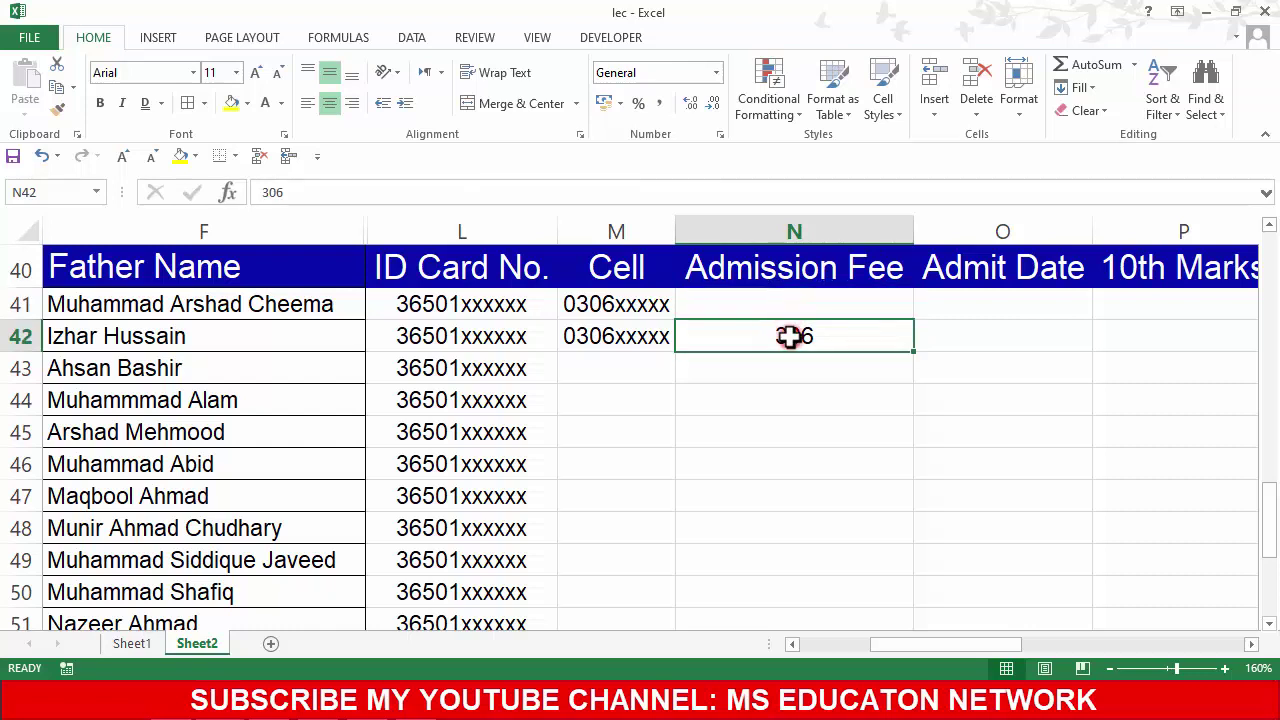
pyautogui.press('Delete')
pyautogui.click(594, 334)
pyautogui.press('Delete')
pyautogui.click(620, 418)
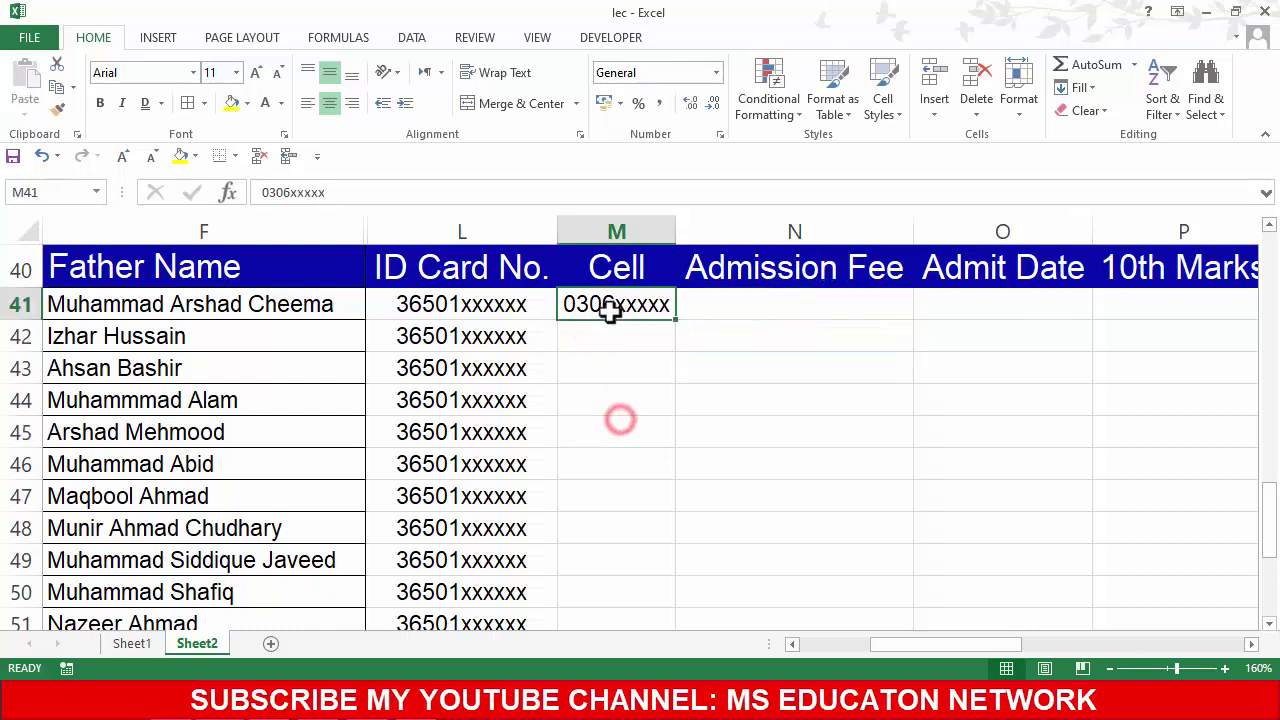
pyautogui.moveTo(608, 306); pyautogui.dragTo(617, 409)
pyautogui.click(617, 523)
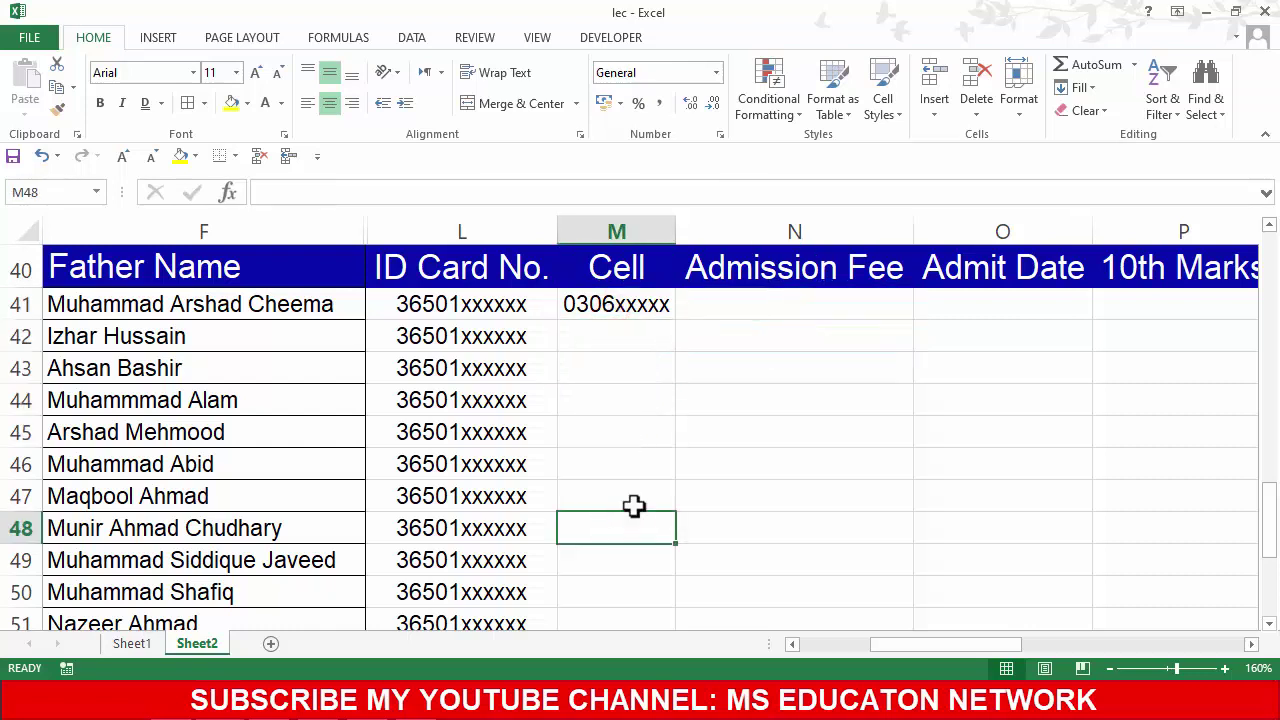
pyautogui.click(585, 342)
pyautogui.write('030')
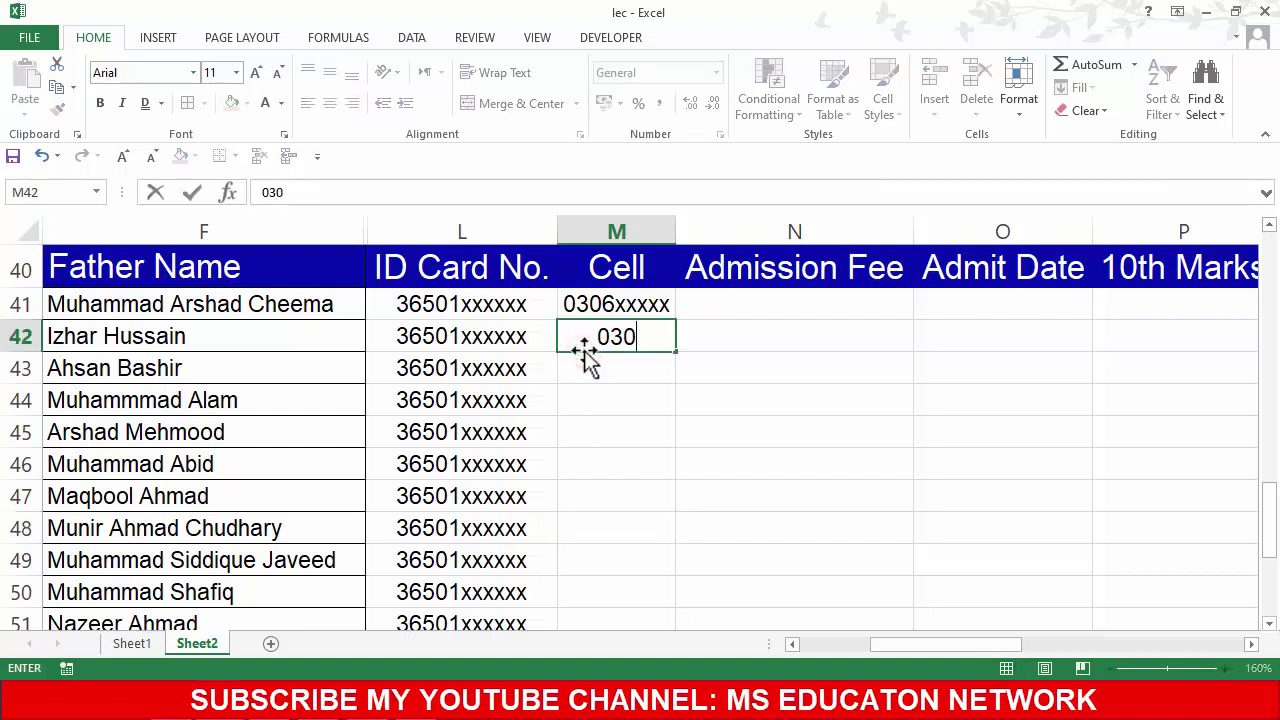
pyautogui.write('6')
pyautogui.press('Return')
pyautogui.write('0307')
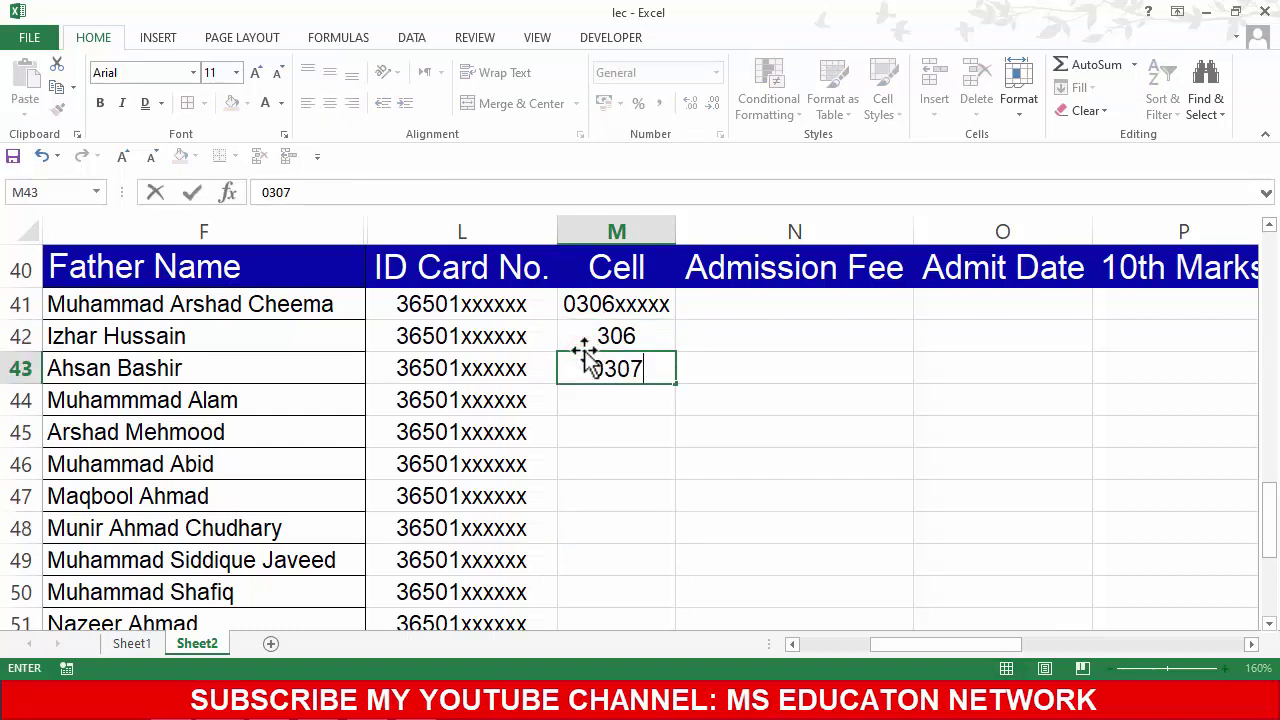
pyautogui.press('Return')
pyautogui.write('020')
pyautogui.press('Return')
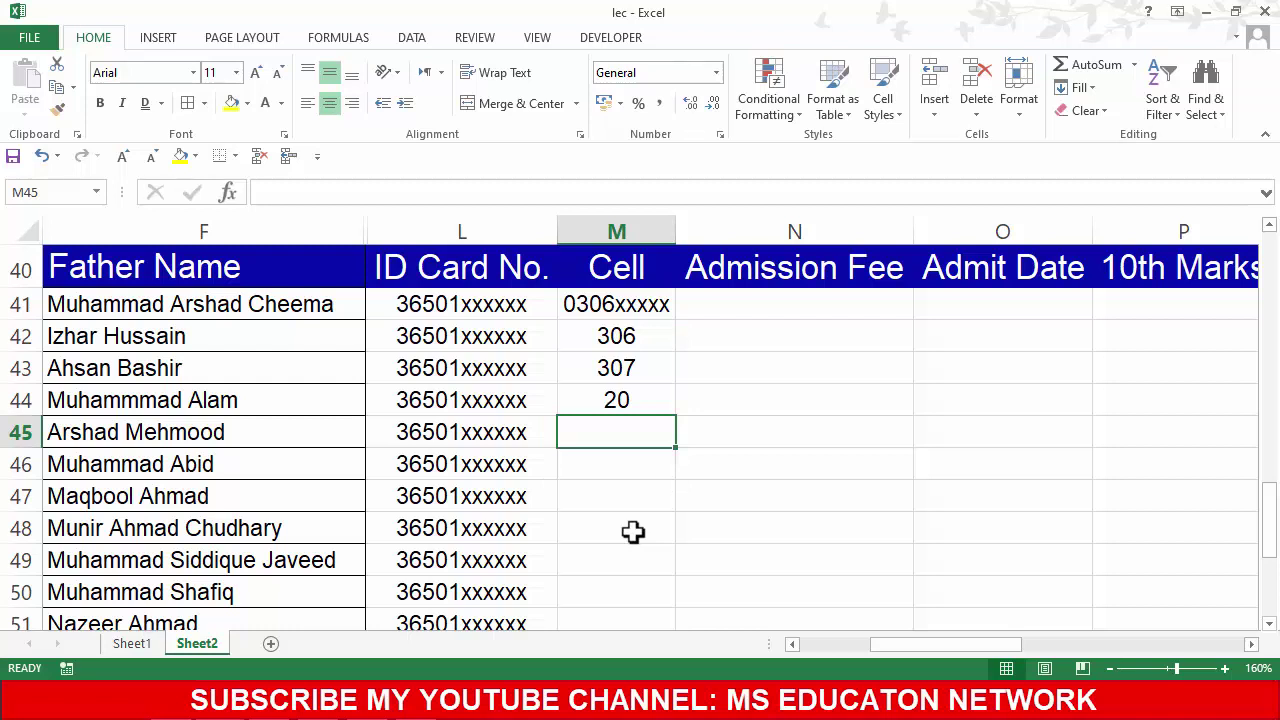
pyautogui.moveTo(597, 338); pyautogui.dragTo(612, 512)
pyautogui.press('Delete')
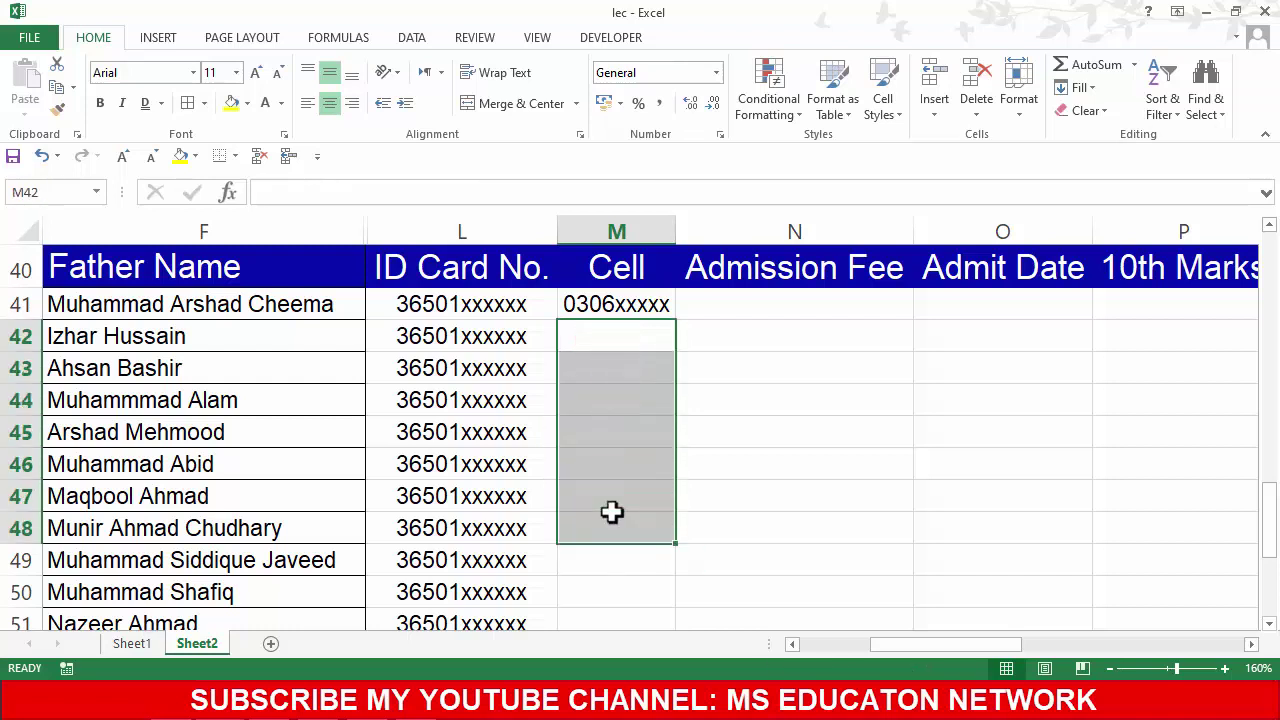
pyautogui.click(578, 346)
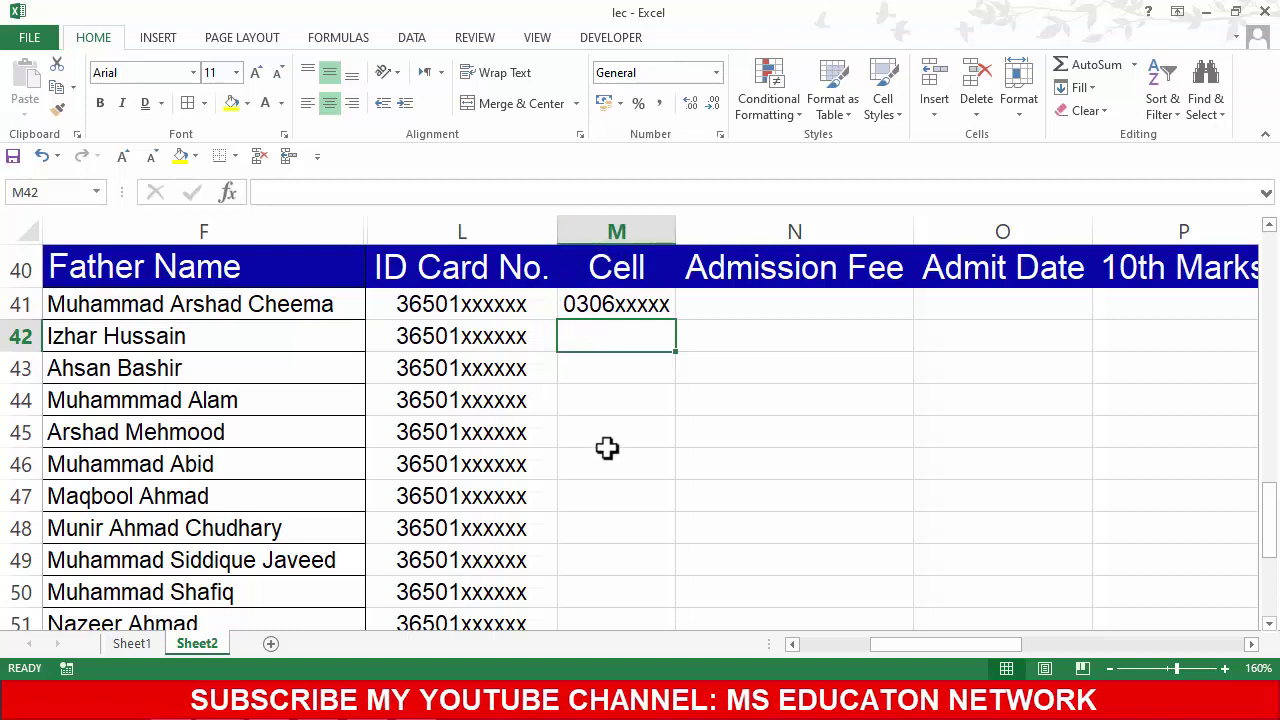
pyautogui.click(603, 379)
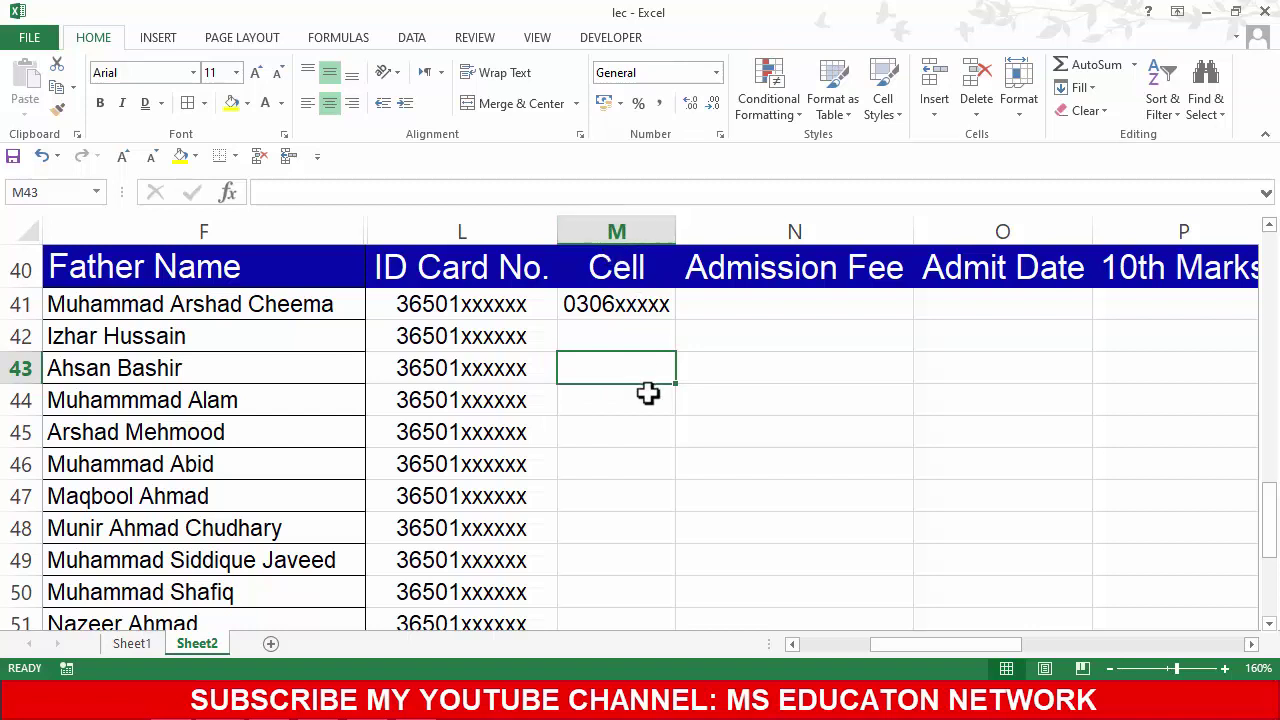
# Step: Format the whole Cell column M as Text
pyautogui.click(621, 226)
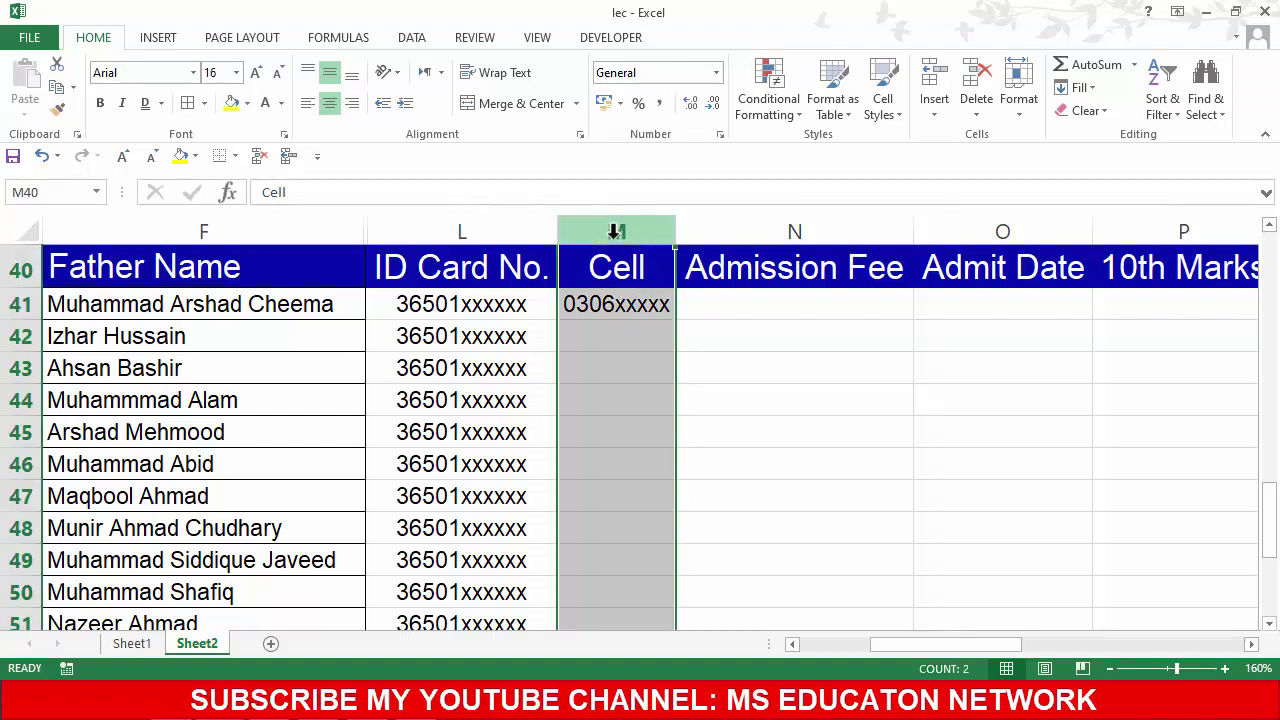
pyautogui.scroll(-11, 630, 459)
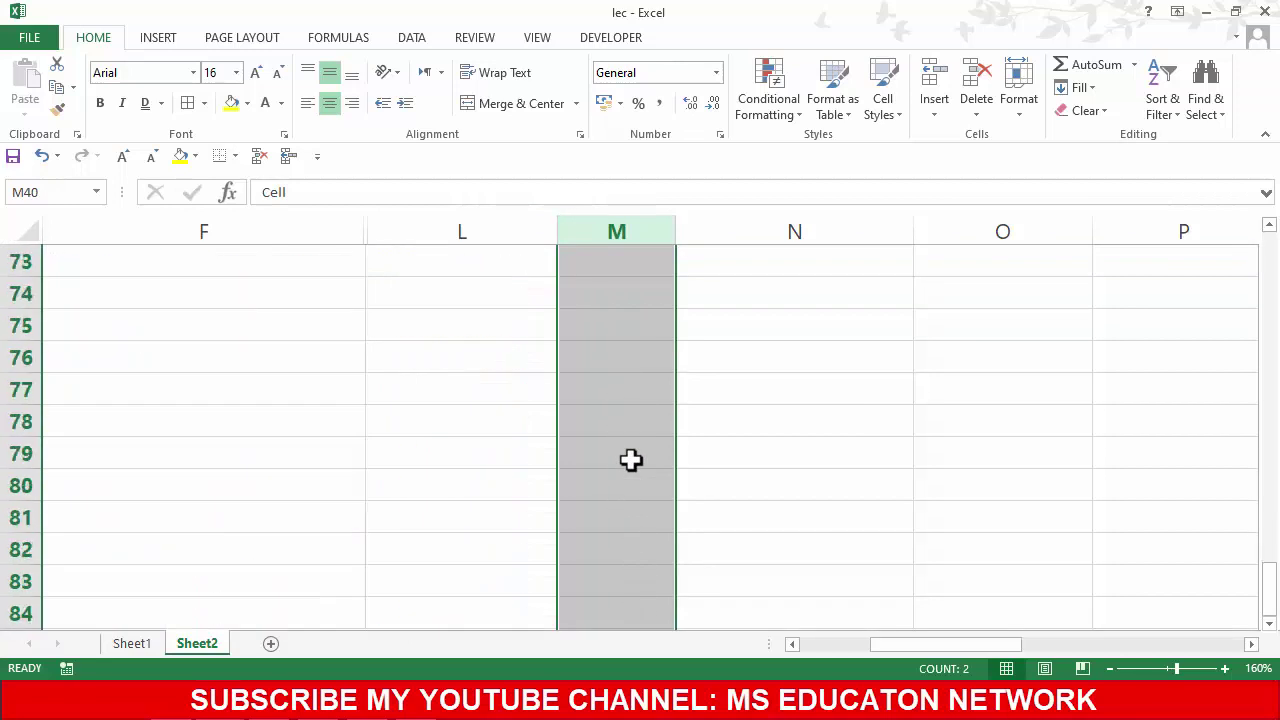
pyautogui.scroll(4, 630, 459)
pyautogui.scroll(8, 629, 460)
pyautogui.scroll(5, 629, 460)
pyautogui.scroll(-8, 628, 460)
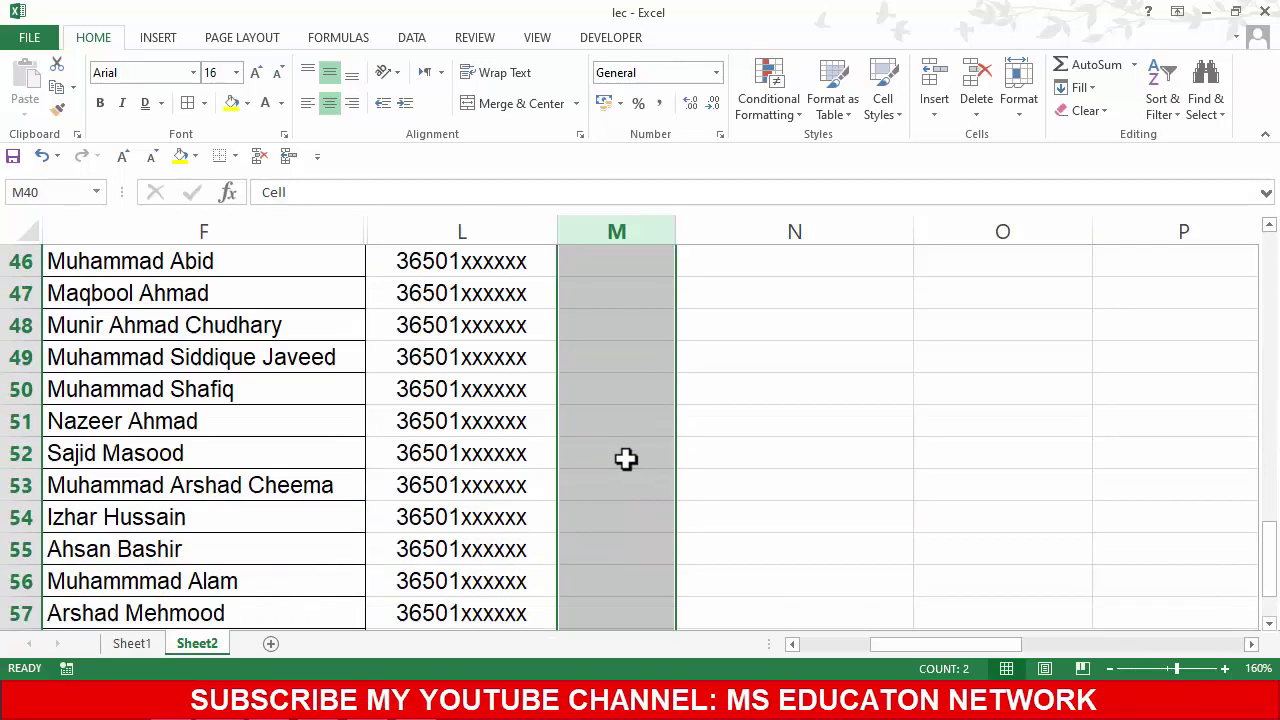
pyautogui.scroll(-5, 626, 459)
pyautogui.scroll(6, 626, 458)
pyautogui.scroll(1, 624, 450)
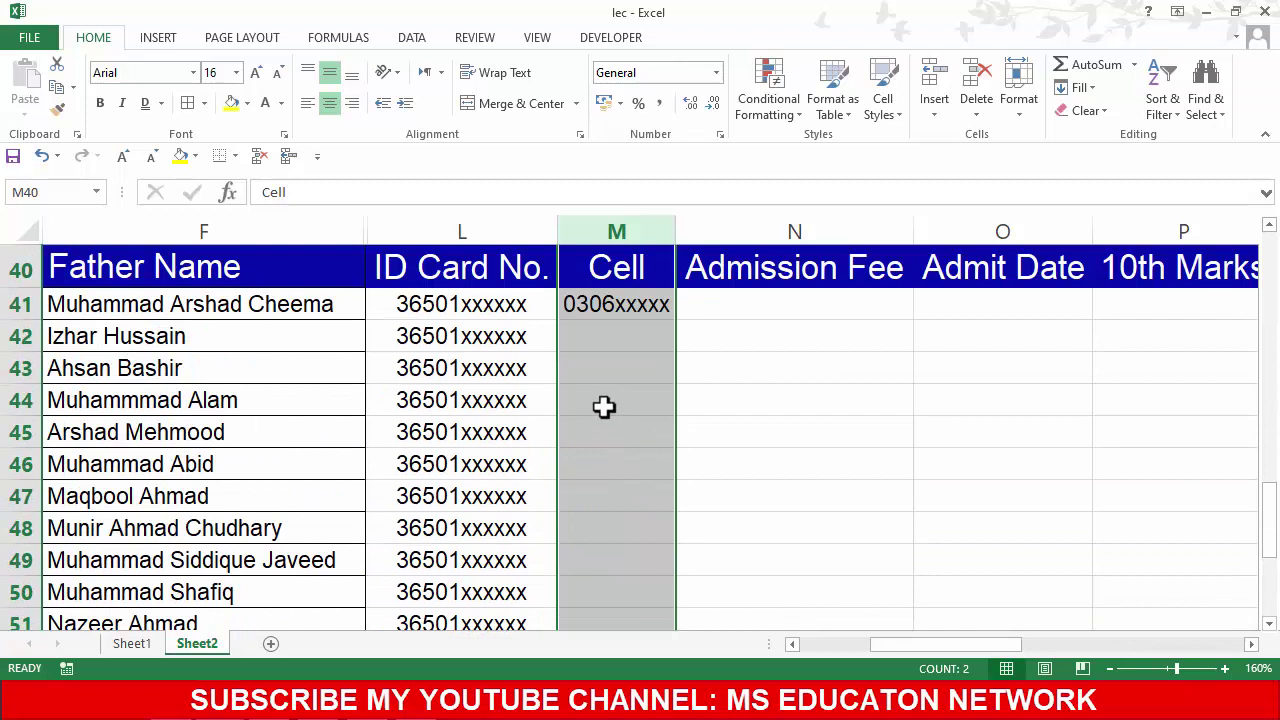
pyautogui.click(716, 73)
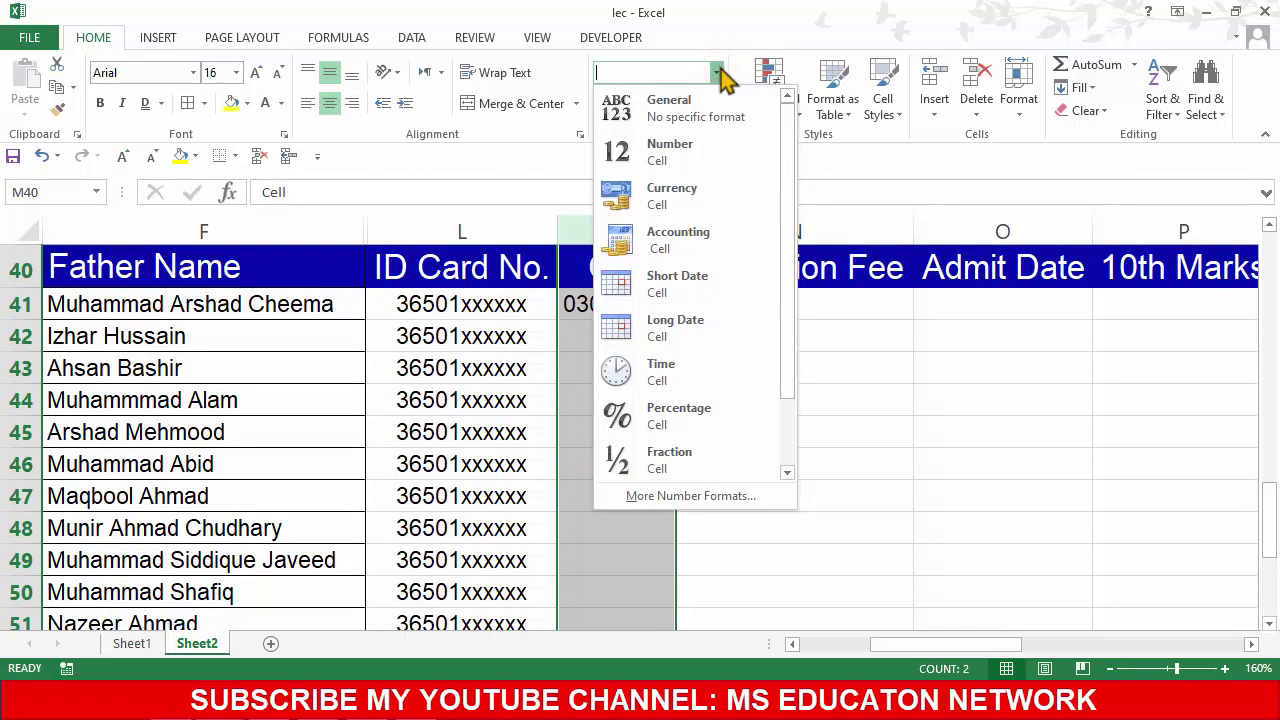
pyautogui.moveTo(786, 196); pyautogui.dragTo(785, 240)
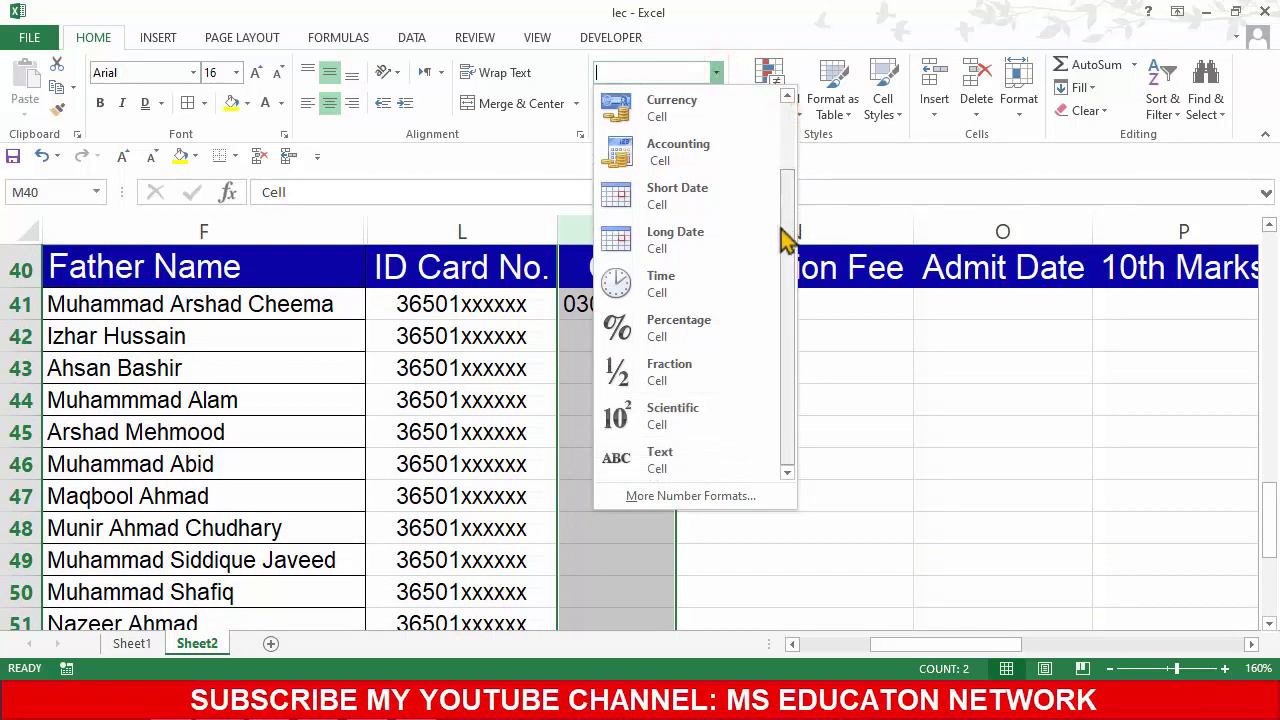
pyautogui.click(636, 462)
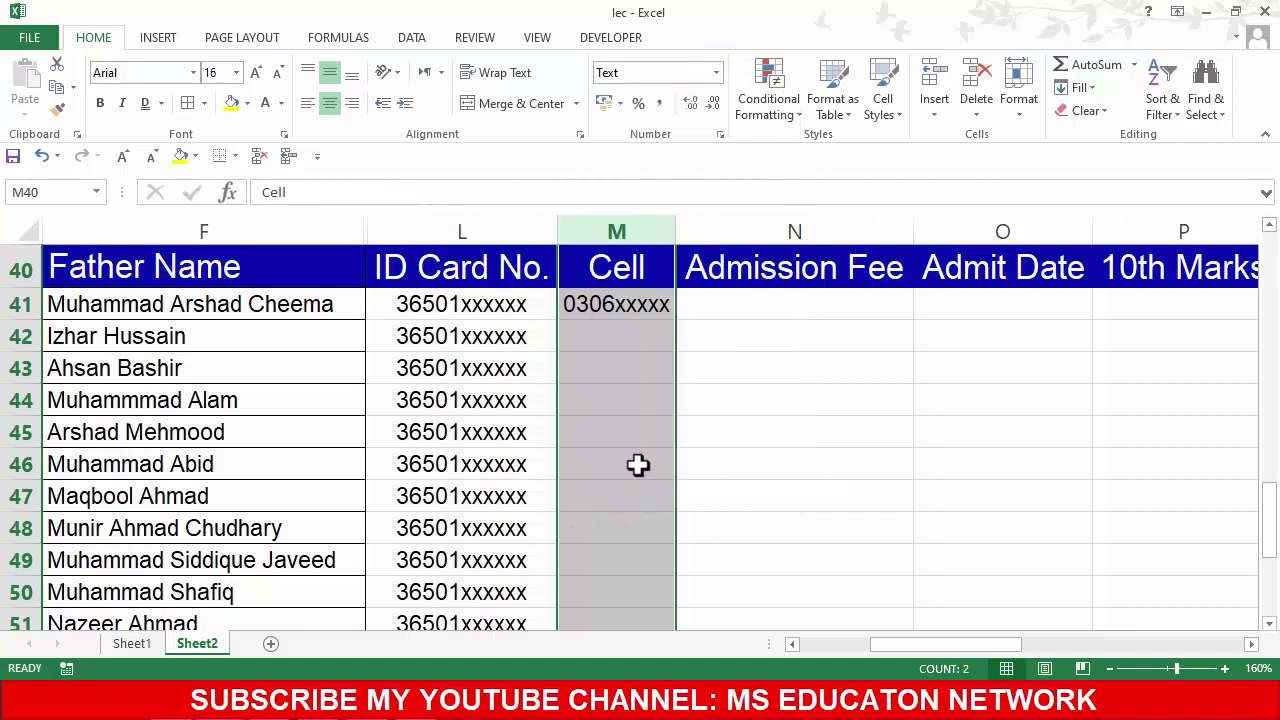
# Step: Check several Cell column cells, ending on M42
pyautogui.click(604, 340)
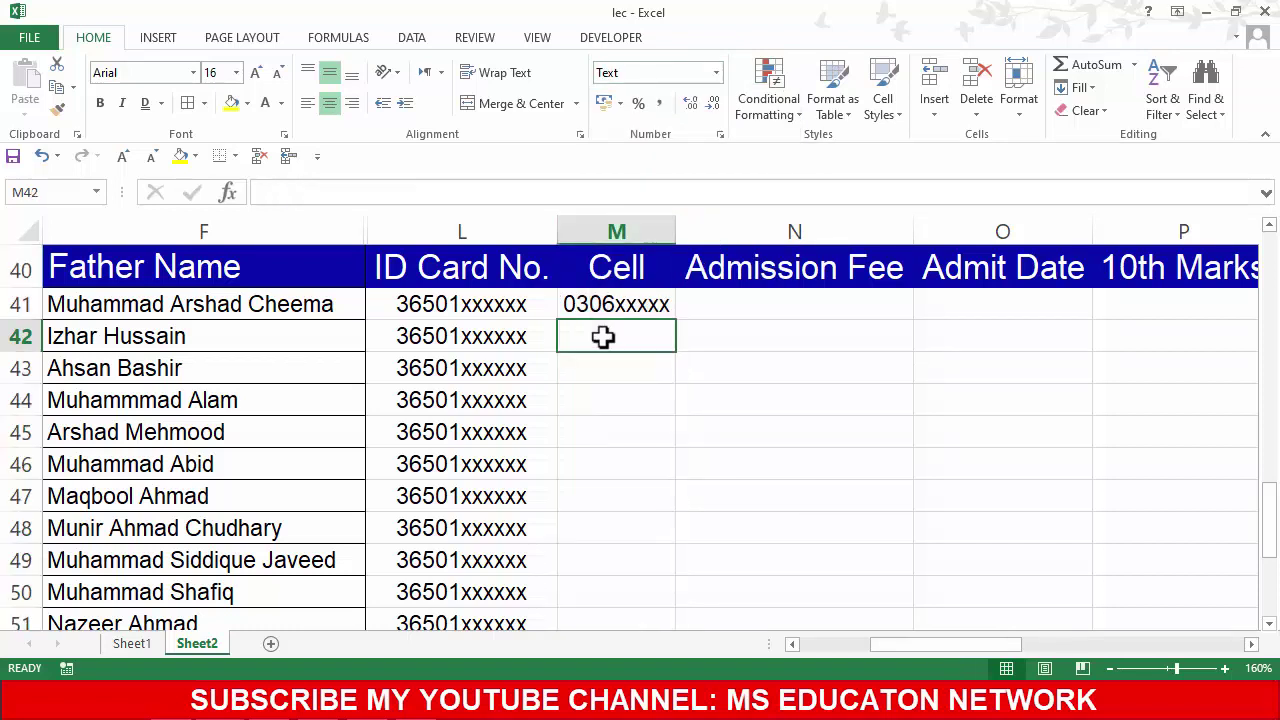
pyautogui.click(608, 411)
pyautogui.click(608, 453)
pyautogui.click(612, 484)
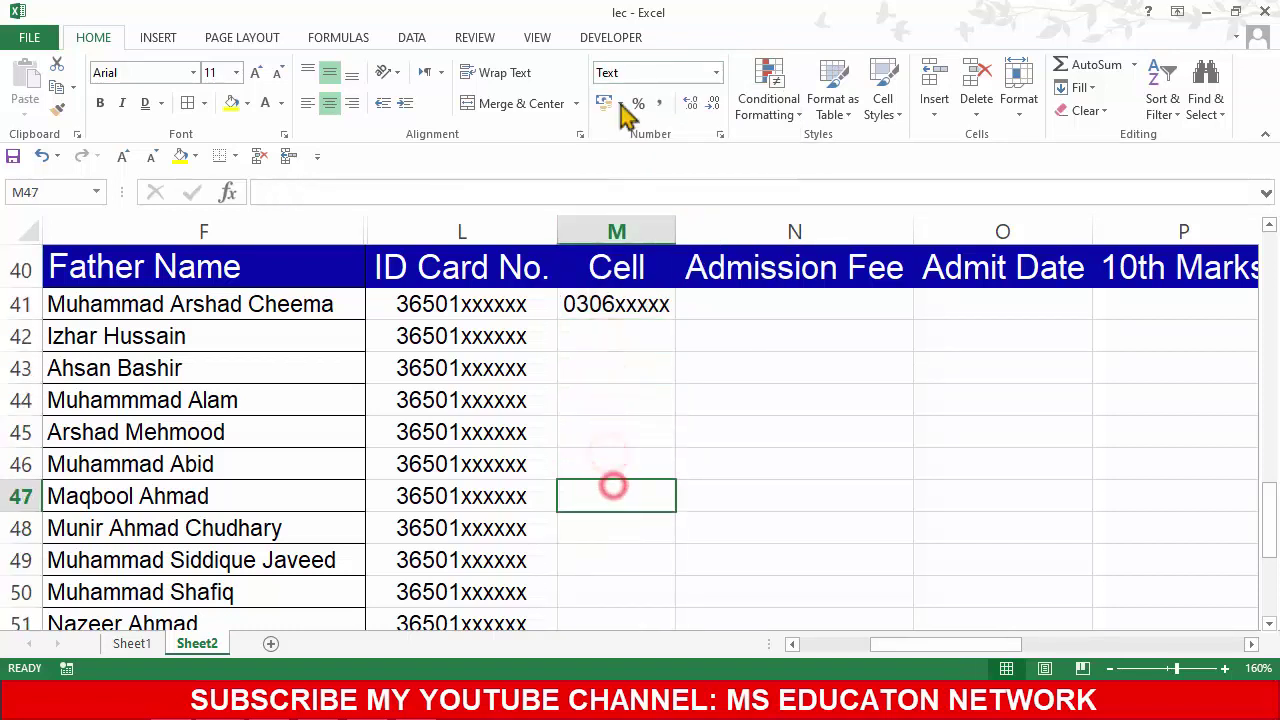
pyautogui.click(649, 365)
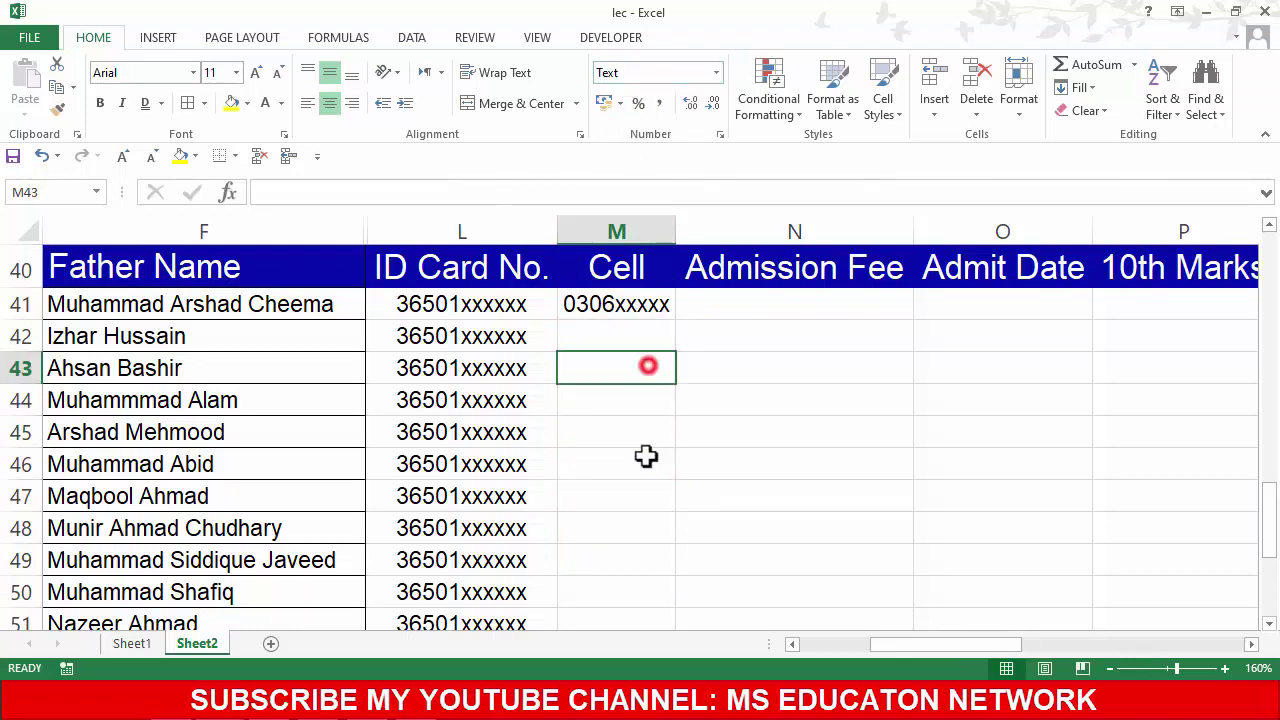
pyautogui.click(651, 466)
pyautogui.click(660, 520)
pyautogui.click(624, 596)
pyautogui.click(612, 424)
pyautogui.click(608, 337)
pyautogui.click(620, 428)
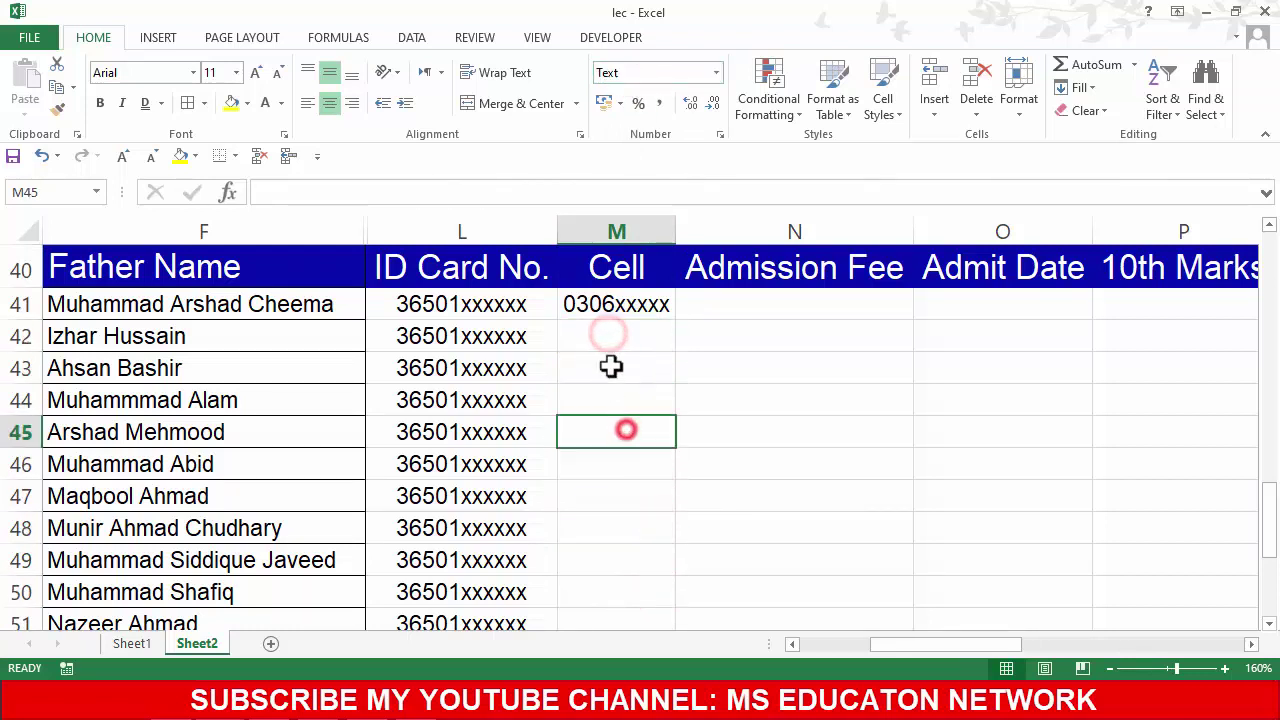
pyautogui.click(608, 337)
pyautogui.click(609, 420)
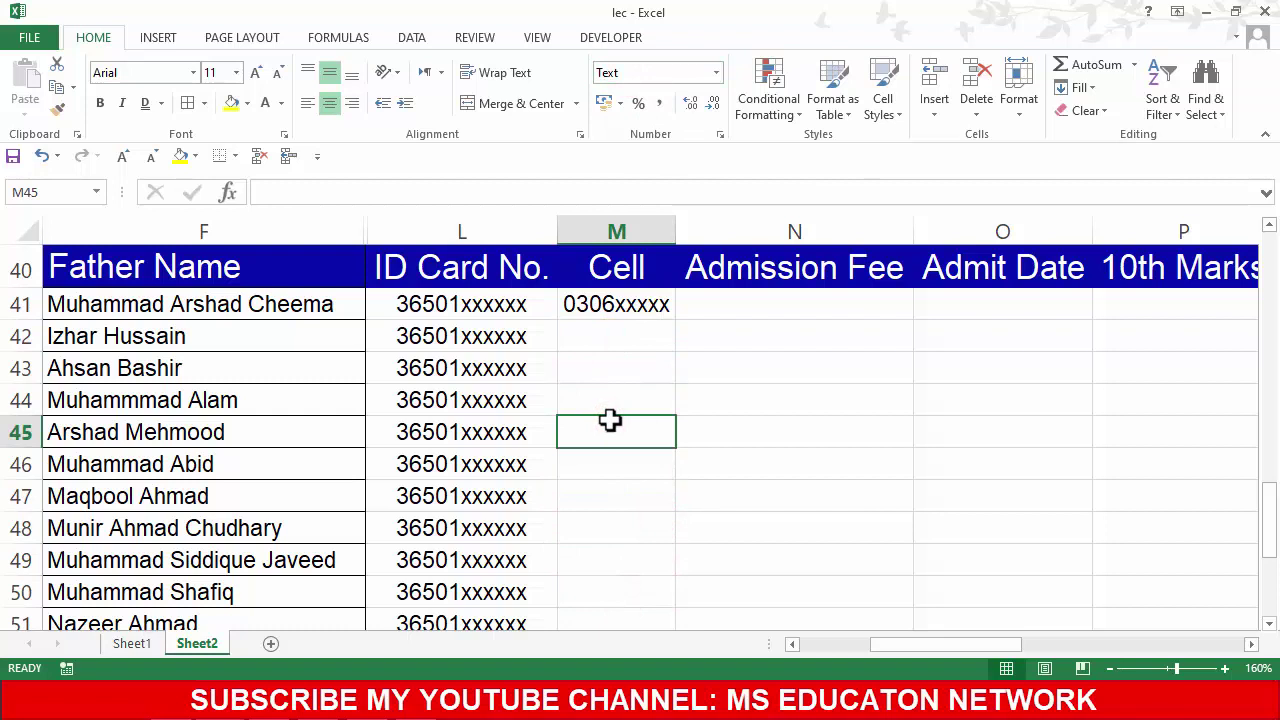
pyautogui.click(612, 341)
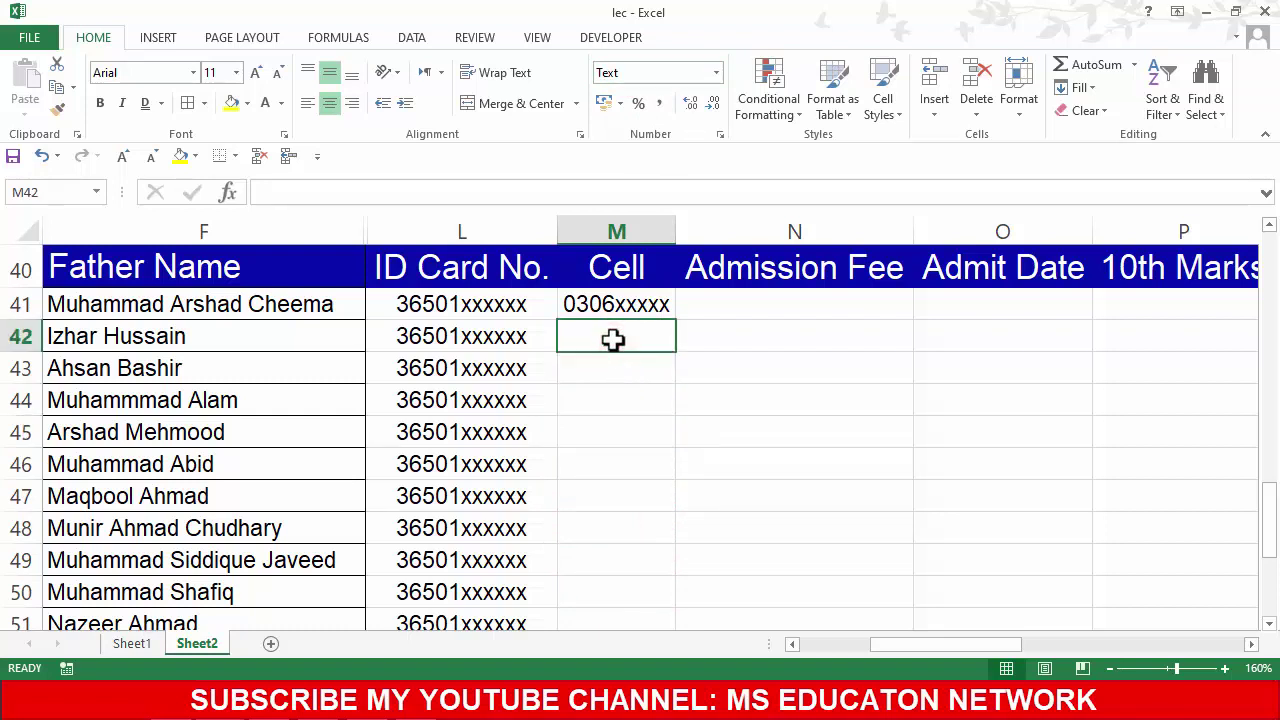
# Step: Test entering 0120365 and 00002566 in N41, then clear the cell
pyautogui.click(700, 306)
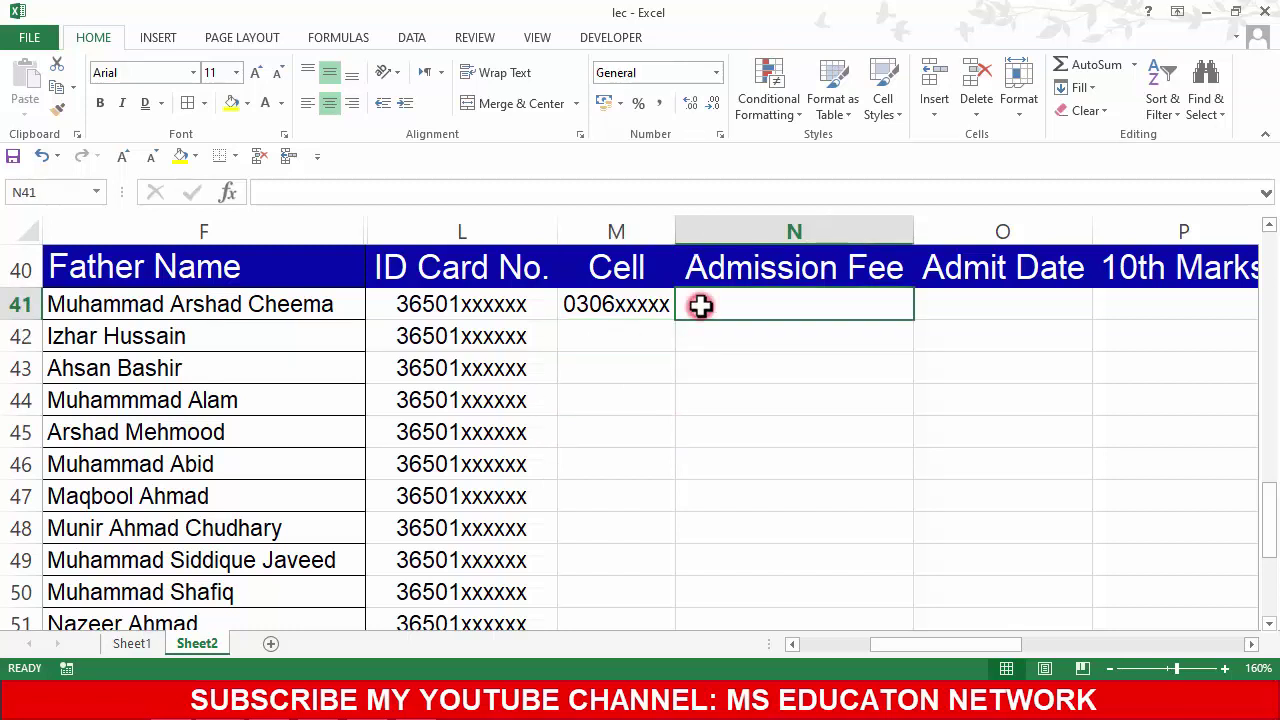
pyautogui.write('0120365')
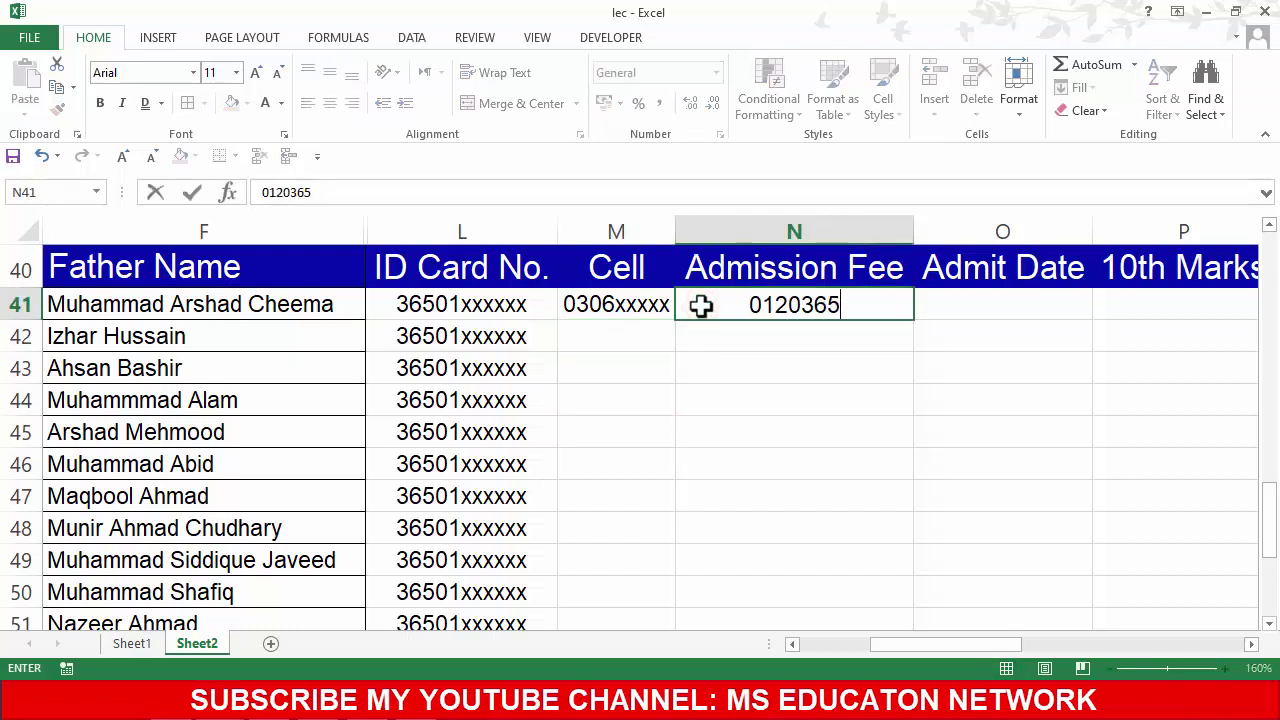
pyautogui.press('Return')
pyautogui.click(716, 312)
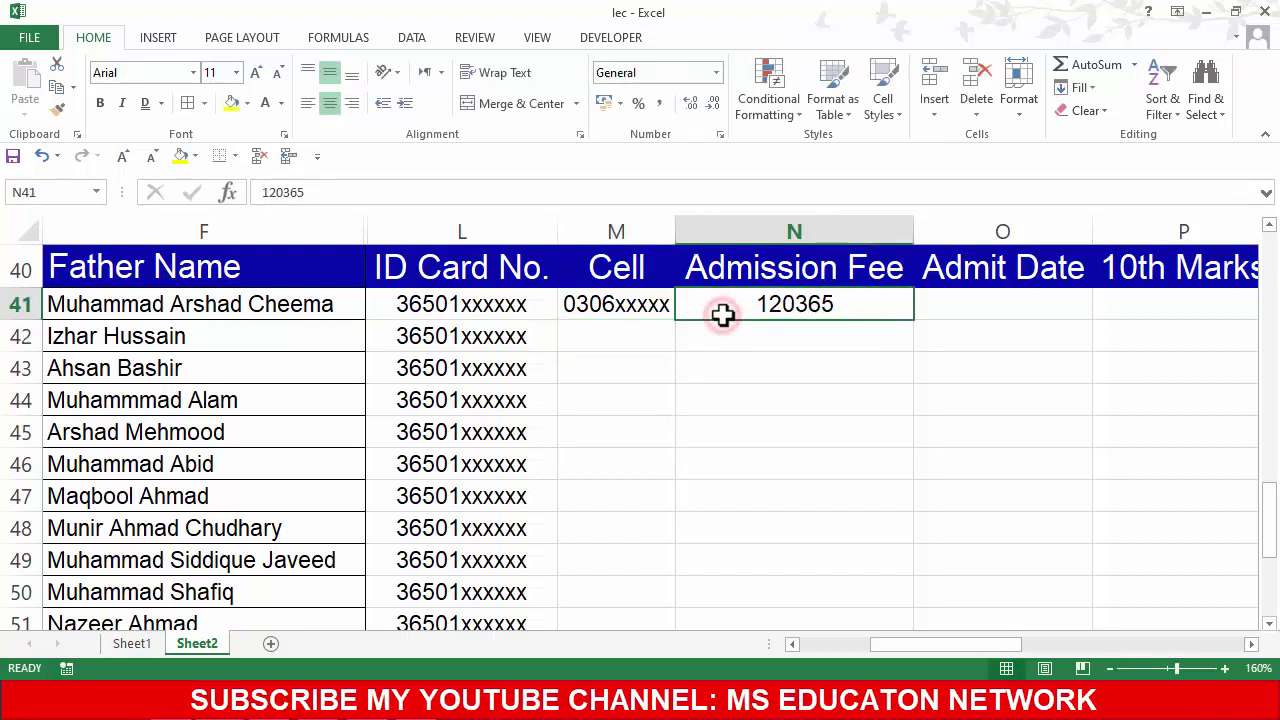
pyautogui.write('000025')
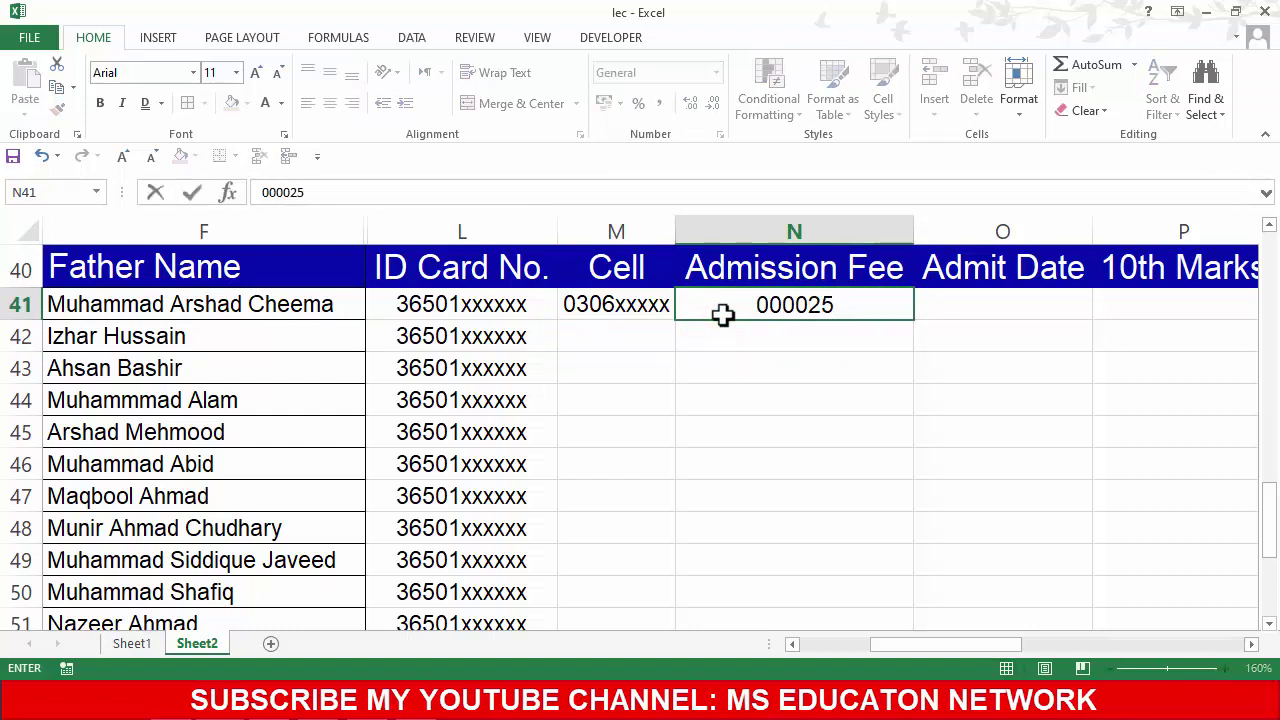
pyautogui.write('66')
pyautogui.press('Return')
pyautogui.click(721, 304)
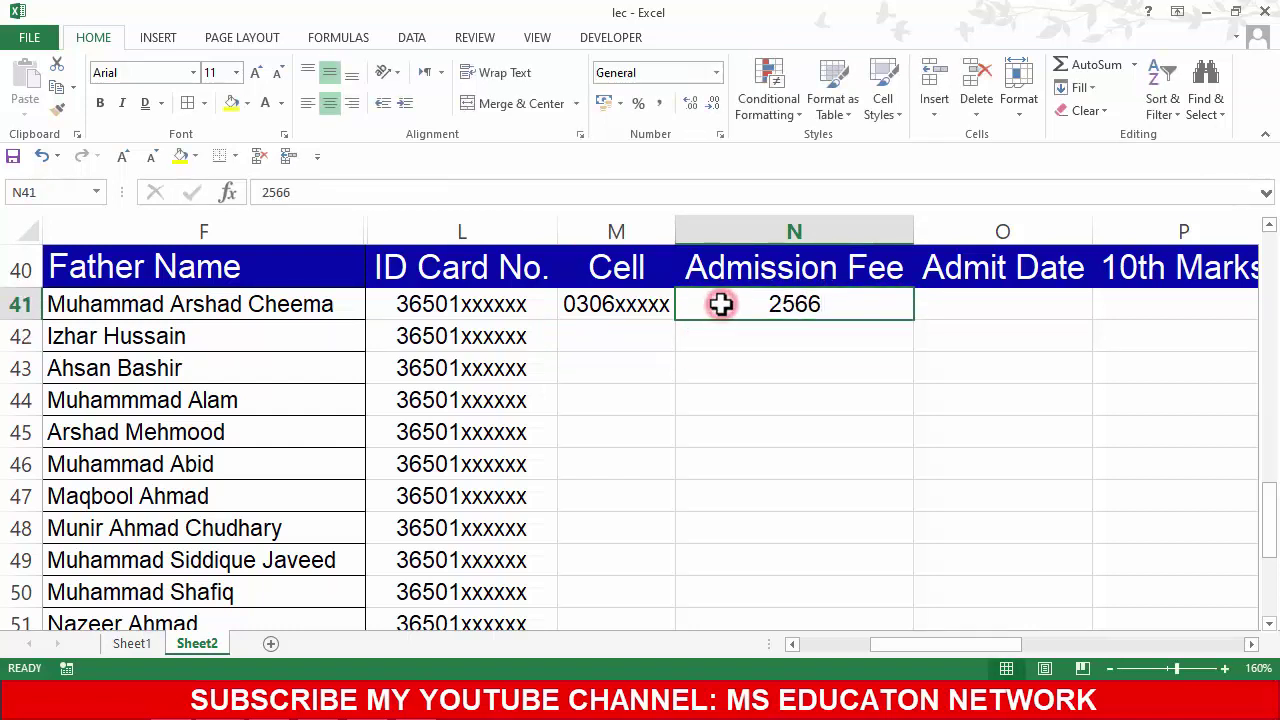
pyautogui.press('Delete')
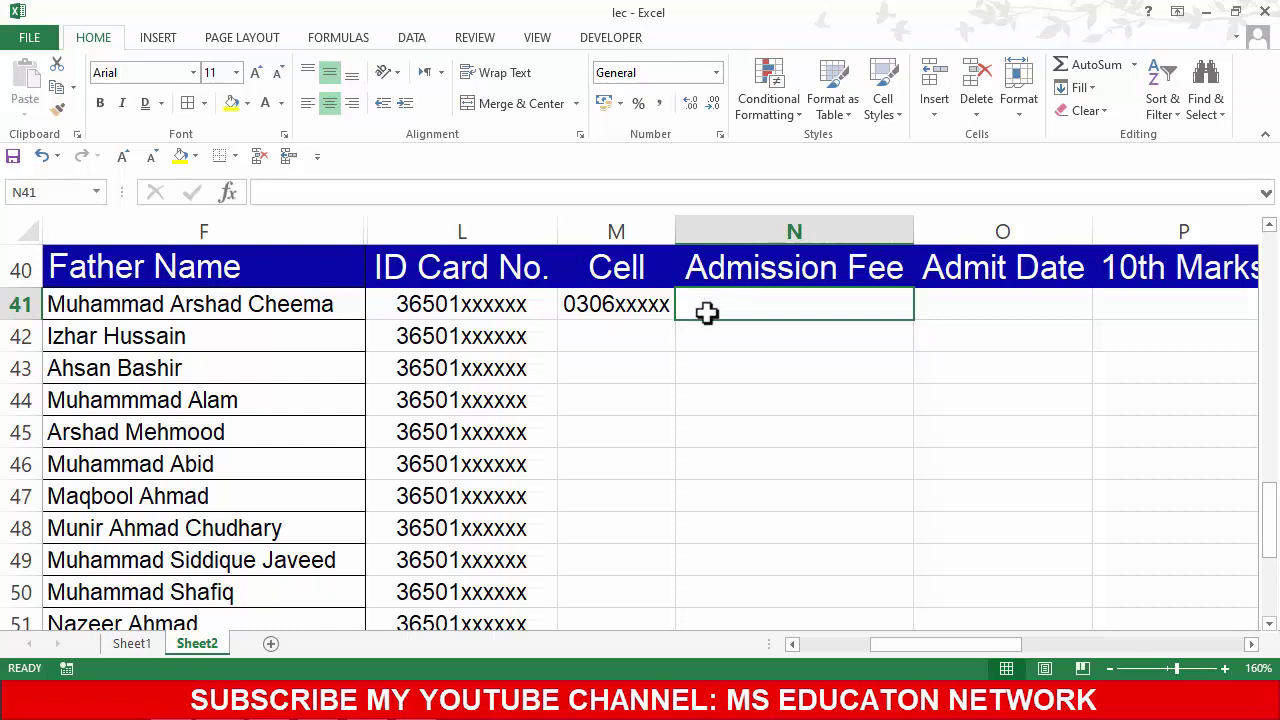
# Step: Enter 0307 in M42 and 0308 in M43 as text
pyautogui.click(598, 357)
pyautogui.click(611, 326)
pyautogui.write('0')
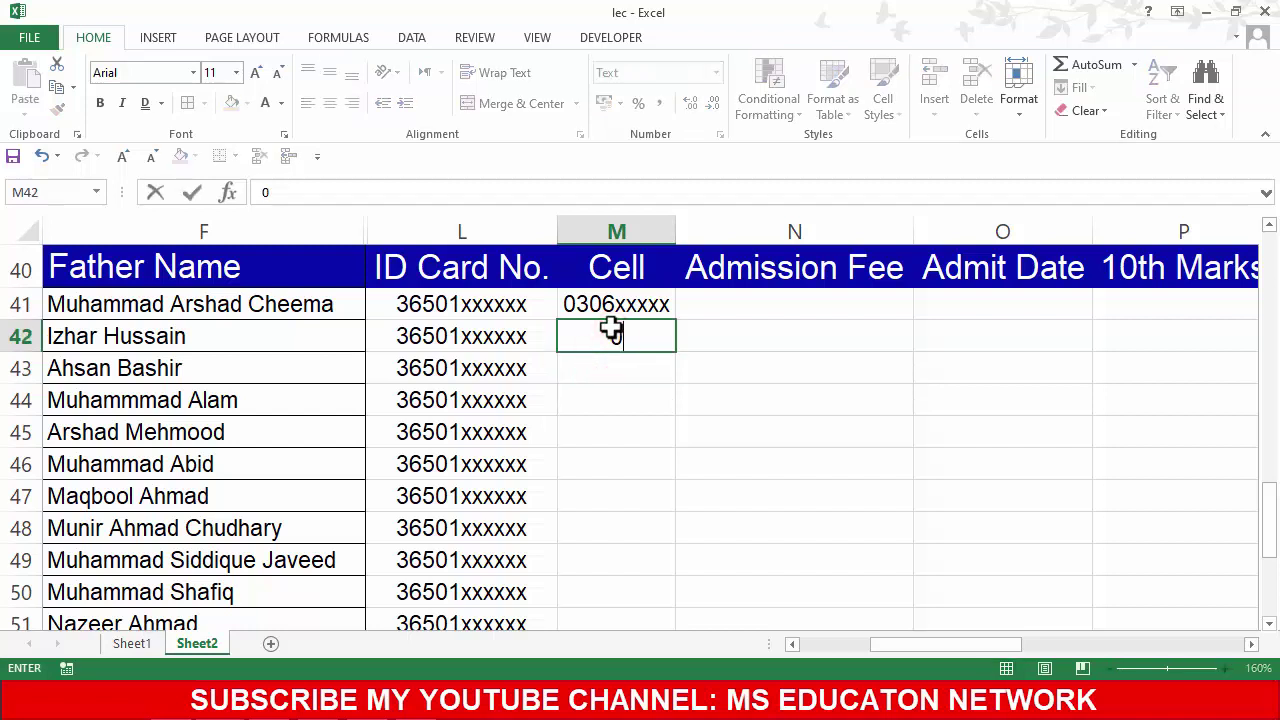
pyautogui.write('307')
pyautogui.press('Return')
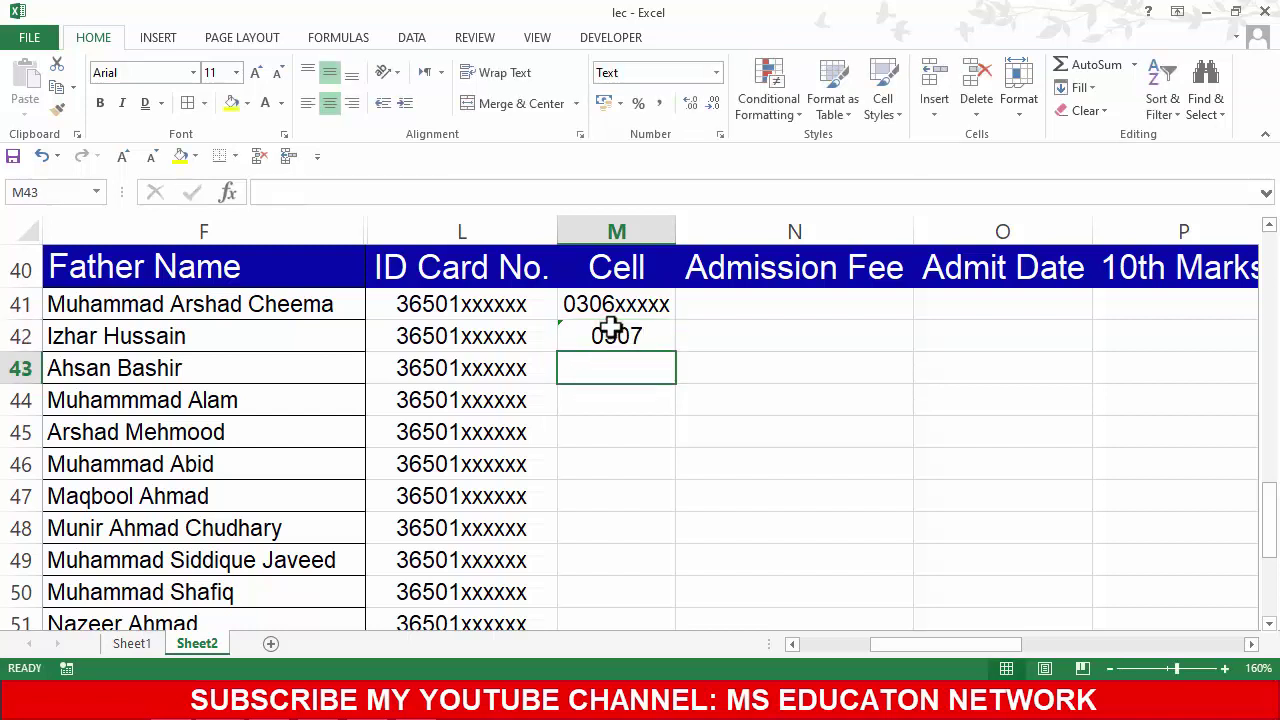
pyautogui.click(611, 326)
pyautogui.press('Down')
pyautogui.write('030')
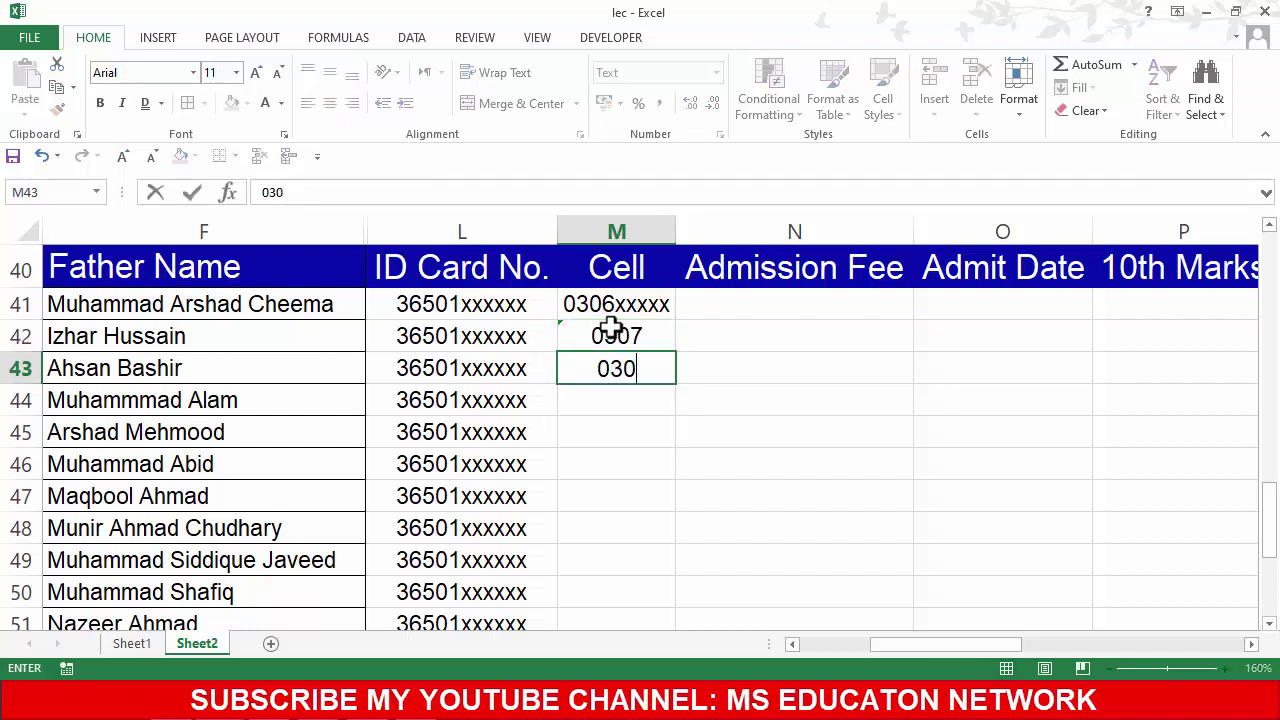
pyautogui.write('8')
pyautogui.press('Return')
# Step: Enter 0309, 0333 and 0311 in M44 through M46
pyautogui.write('030')
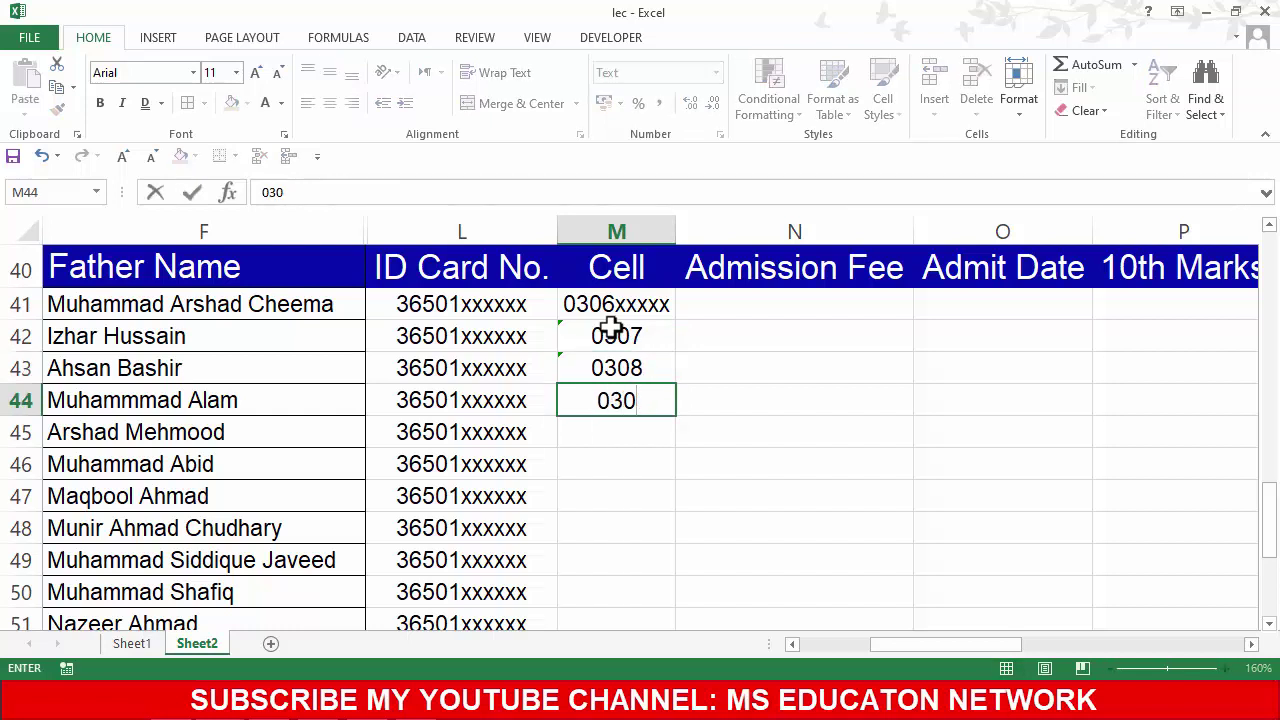
pyautogui.write('9')
pyautogui.press('Return')
pyautogui.write('0')
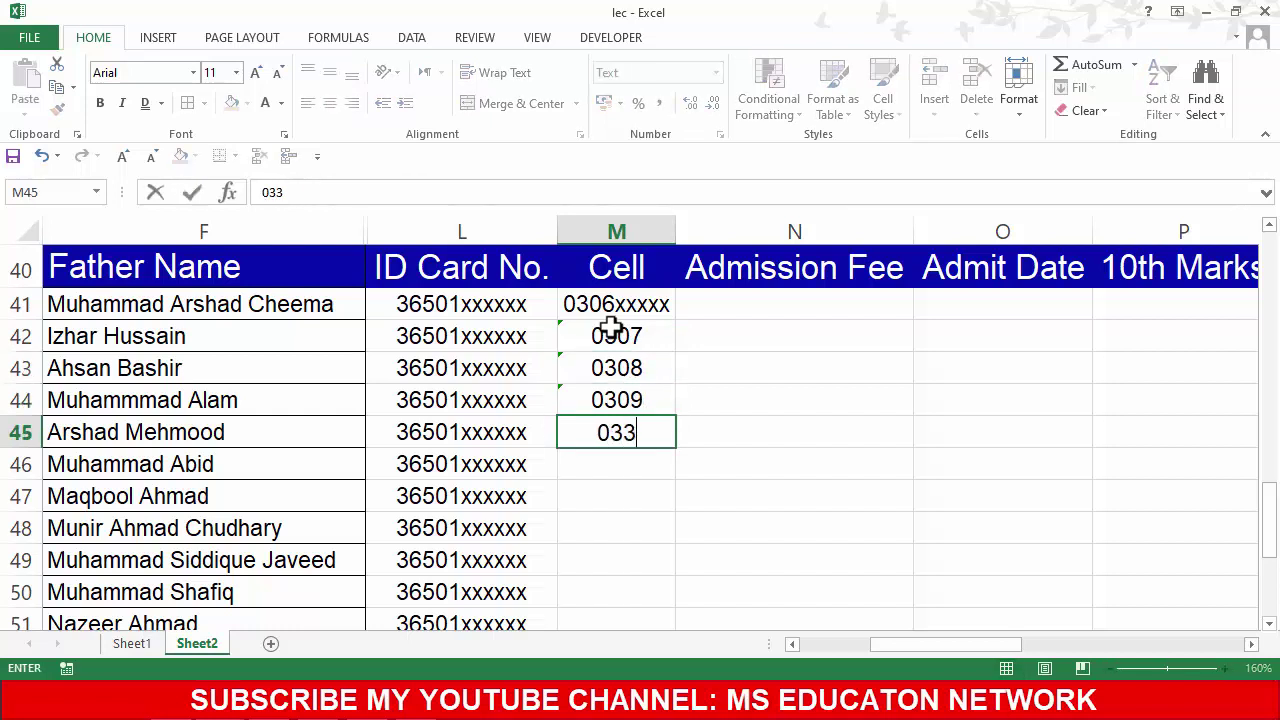
pyautogui.write('3')
pyautogui.press('Return')
pyautogui.write('031')
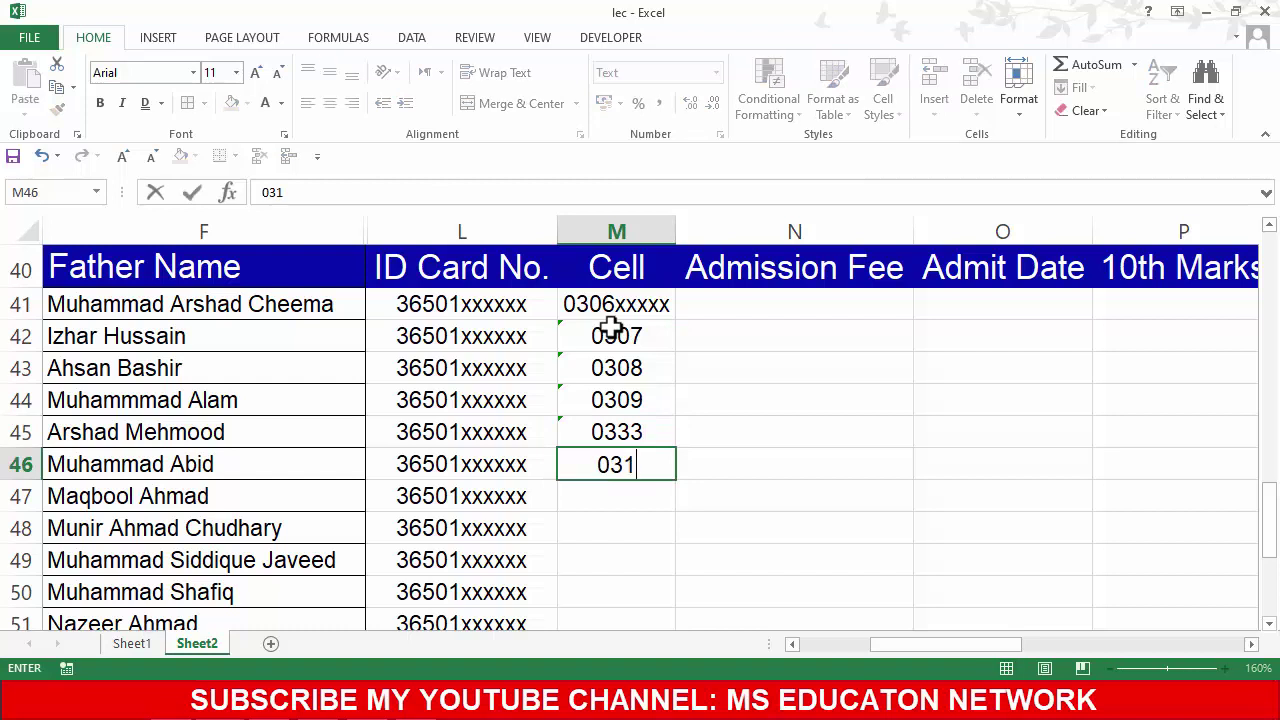
pyautogui.write('1')
pyautogui.press('Return')
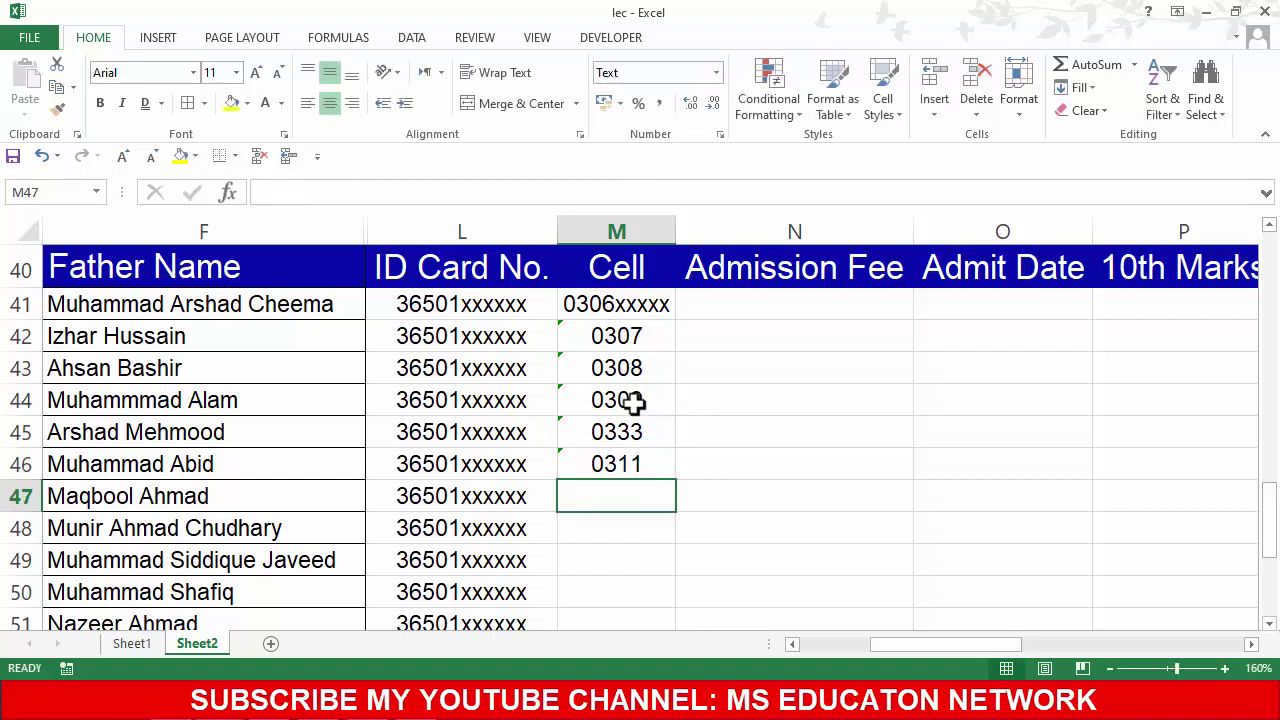
pyautogui.click(586, 468)
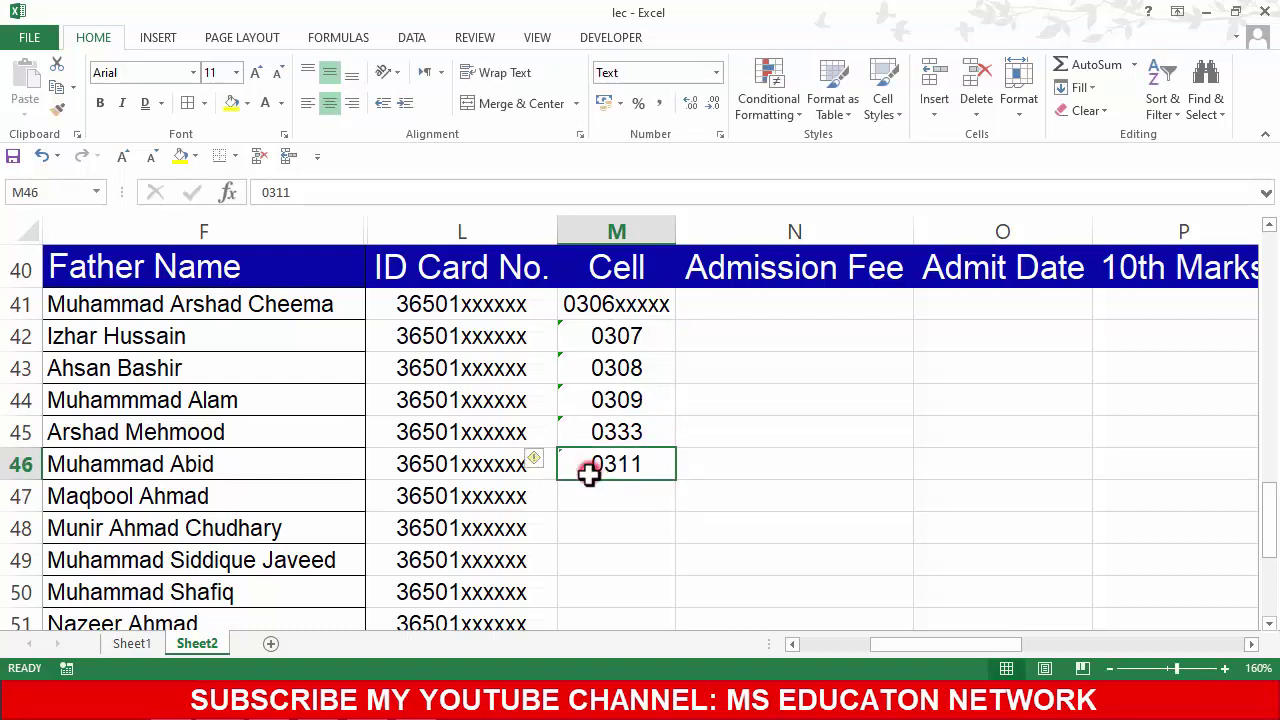
pyautogui.click(594, 494)
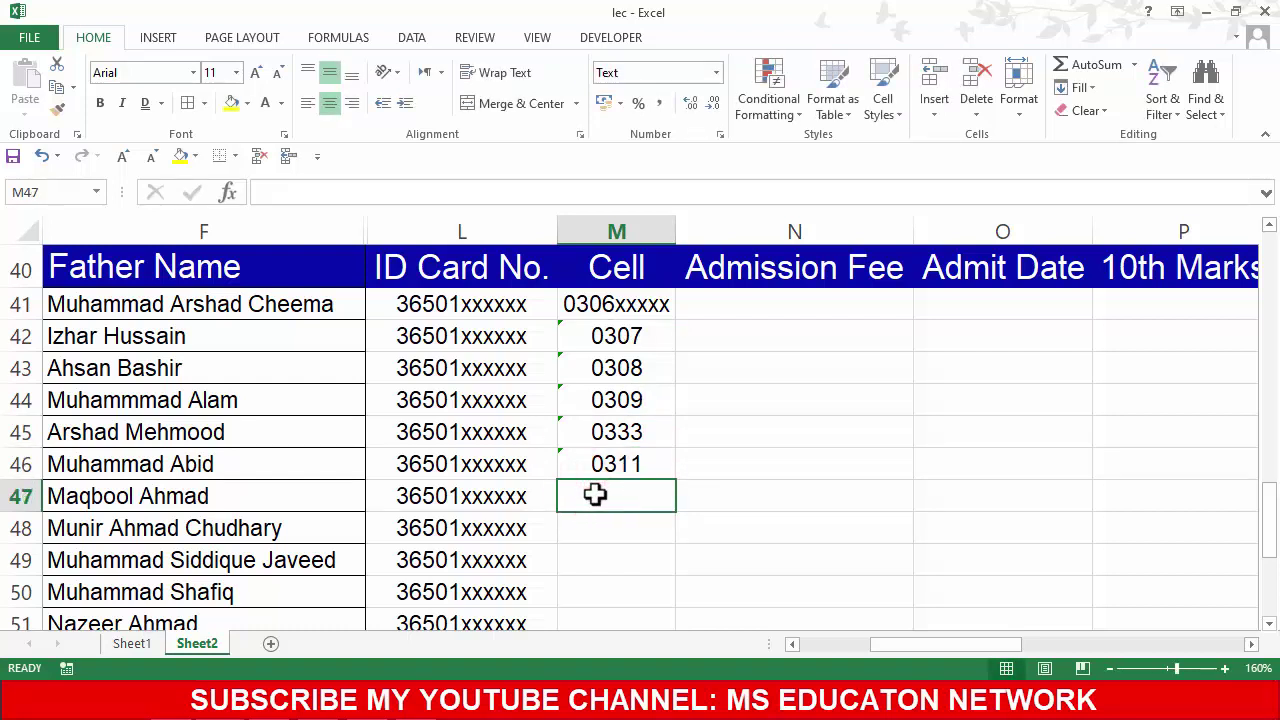
pyautogui.click(583, 336)
pyautogui.click(586, 366)
pyautogui.keyDown('ctrl'); pyautogui.scroll(2, 586, 368); pyautogui.keyUp('ctrl')
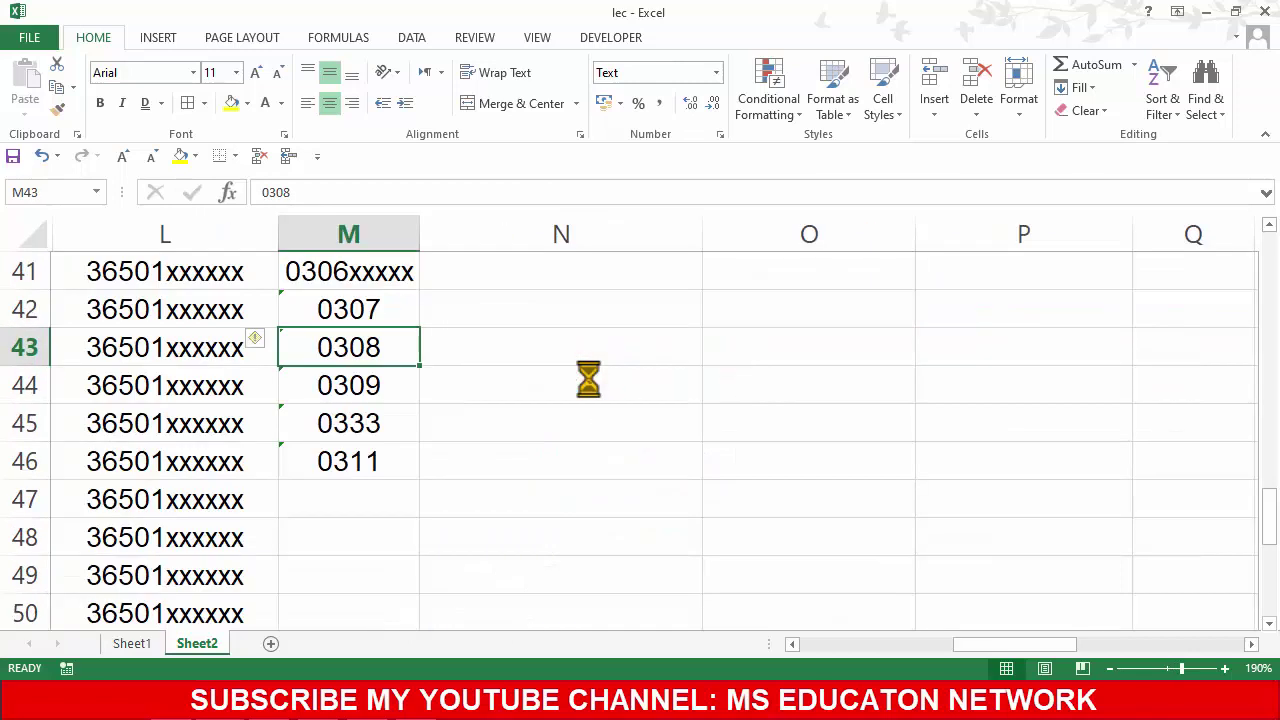
pyautogui.keyDown('ctrl'); pyautogui.scroll(1, 588, 378); pyautogui.keyUp('ctrl')
pyautogui.scroll(1, 500, 415)
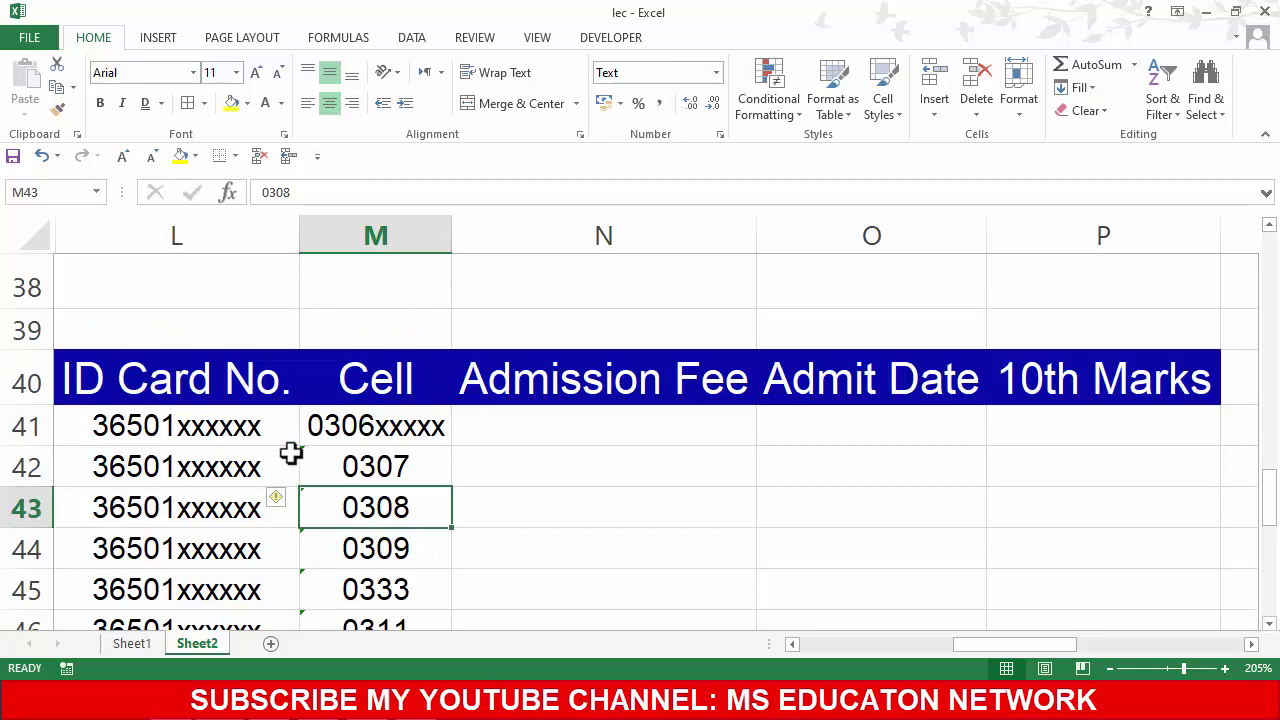
pyautogui.click(371, 466)
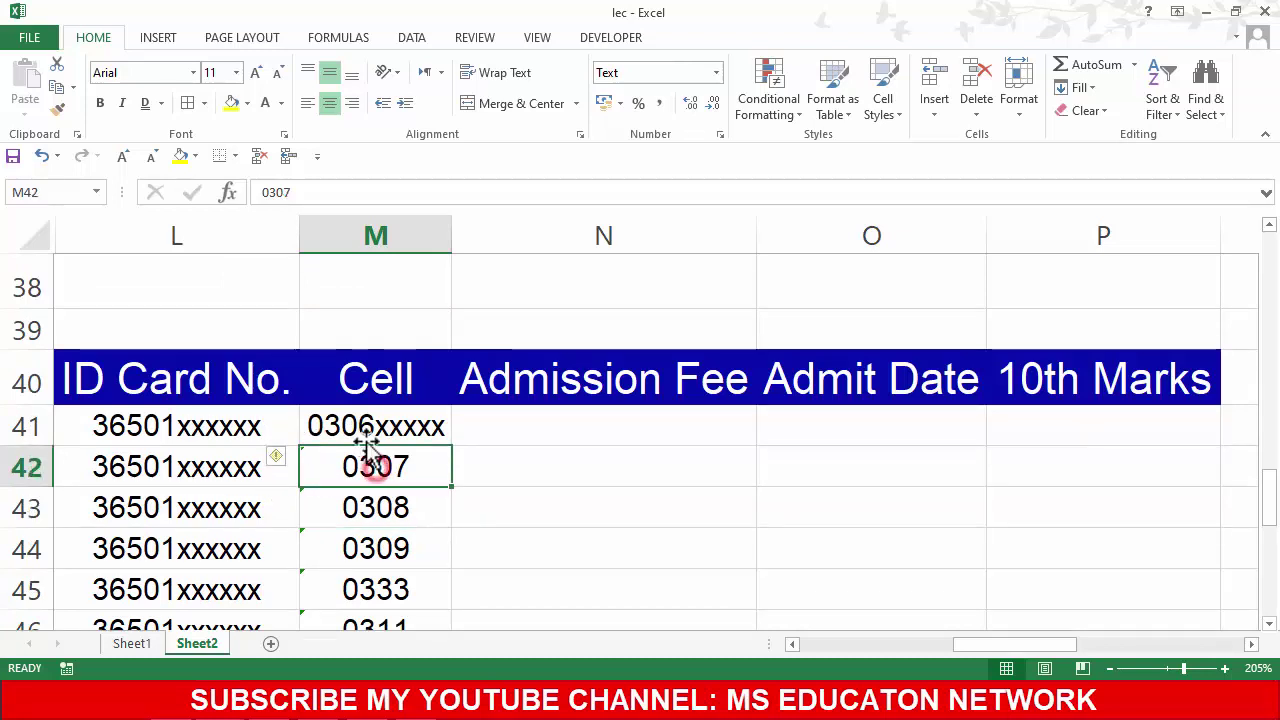
pyautogui.moveTo(360, 426); pyautogui.dragTo(378, 548)
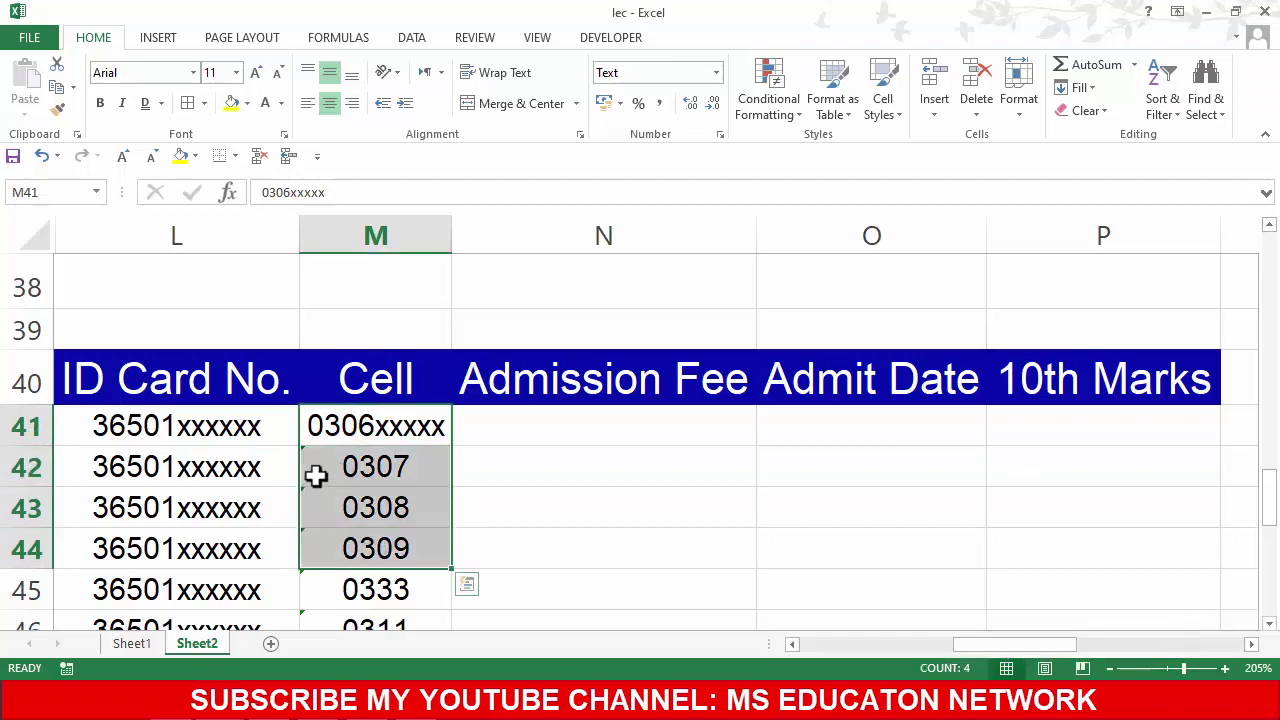
pyautogui.click(316, 476)
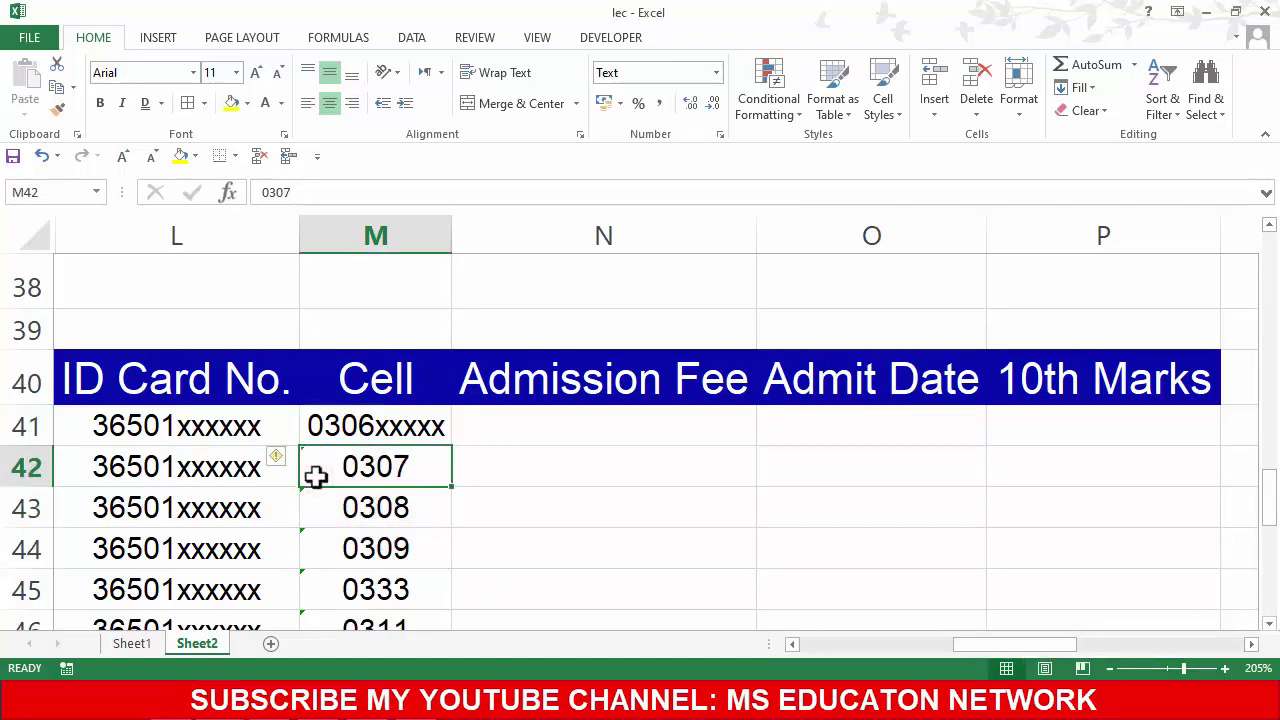
pyautogui.click(336, 508)
pyautogui.click(320, 472)
pyautogui.moveTo(275, 457)
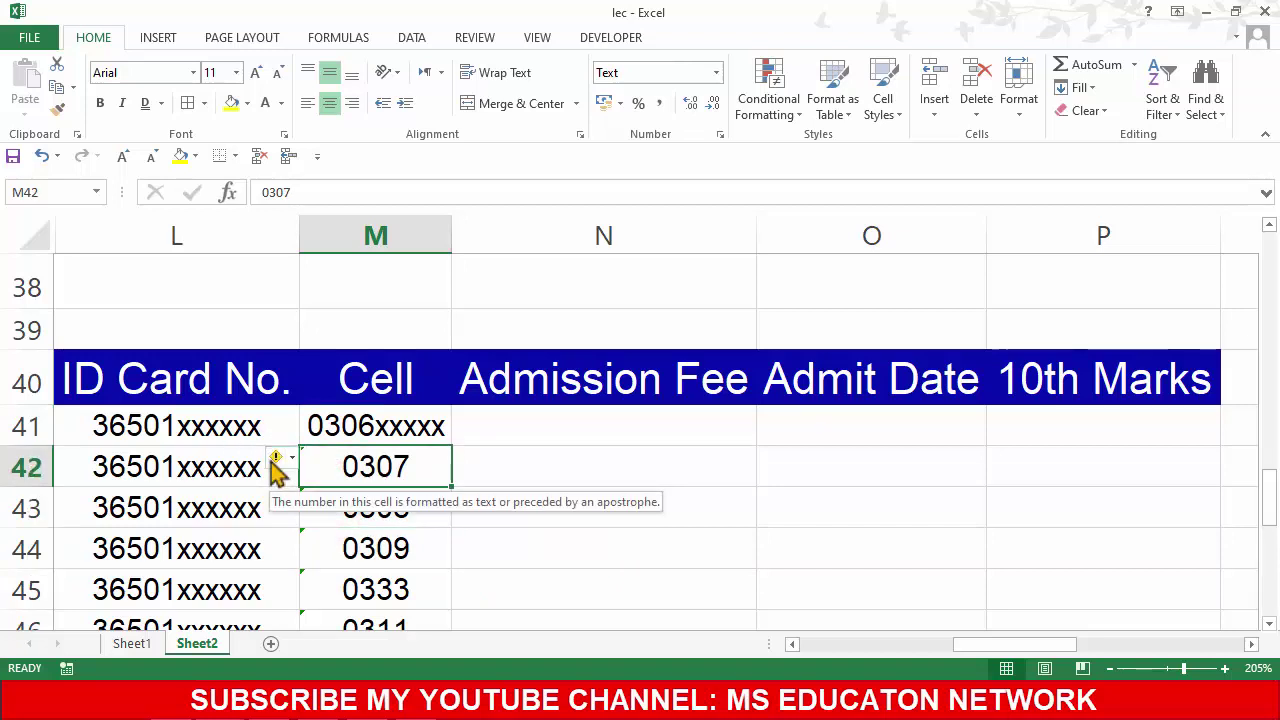
pyautogui.click(276, 462)
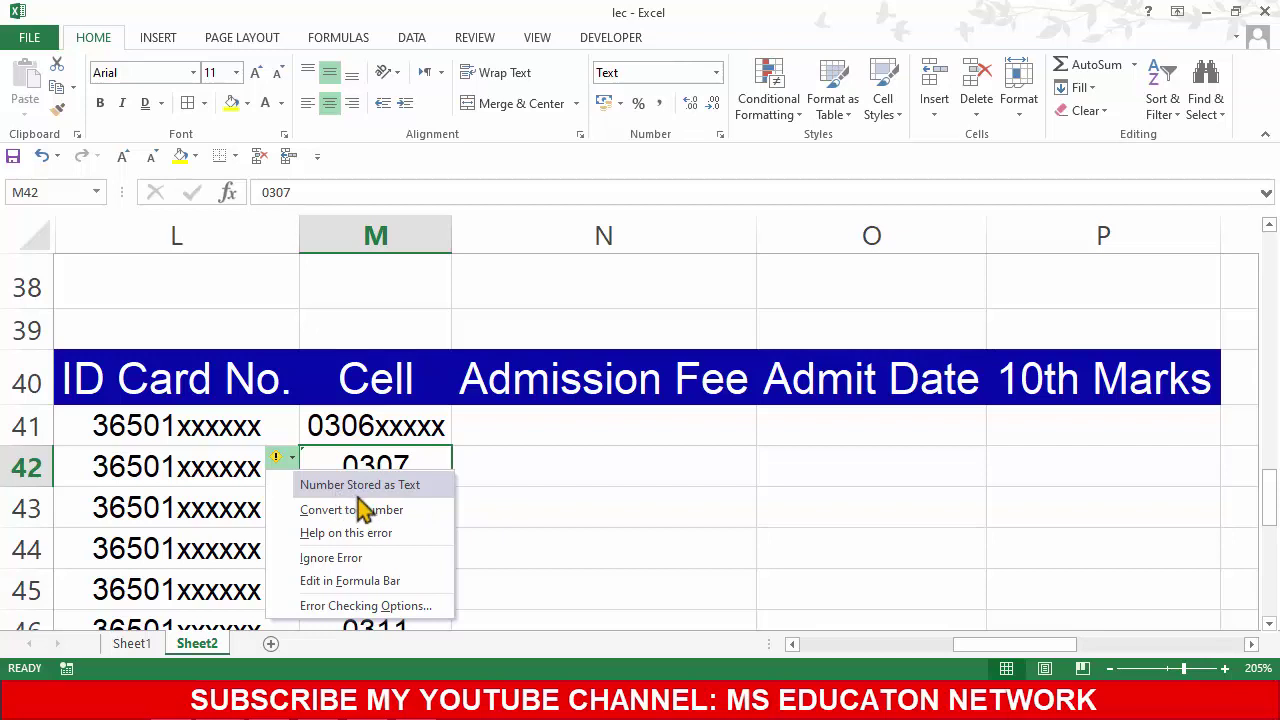
pyautogui.click(332, 510)
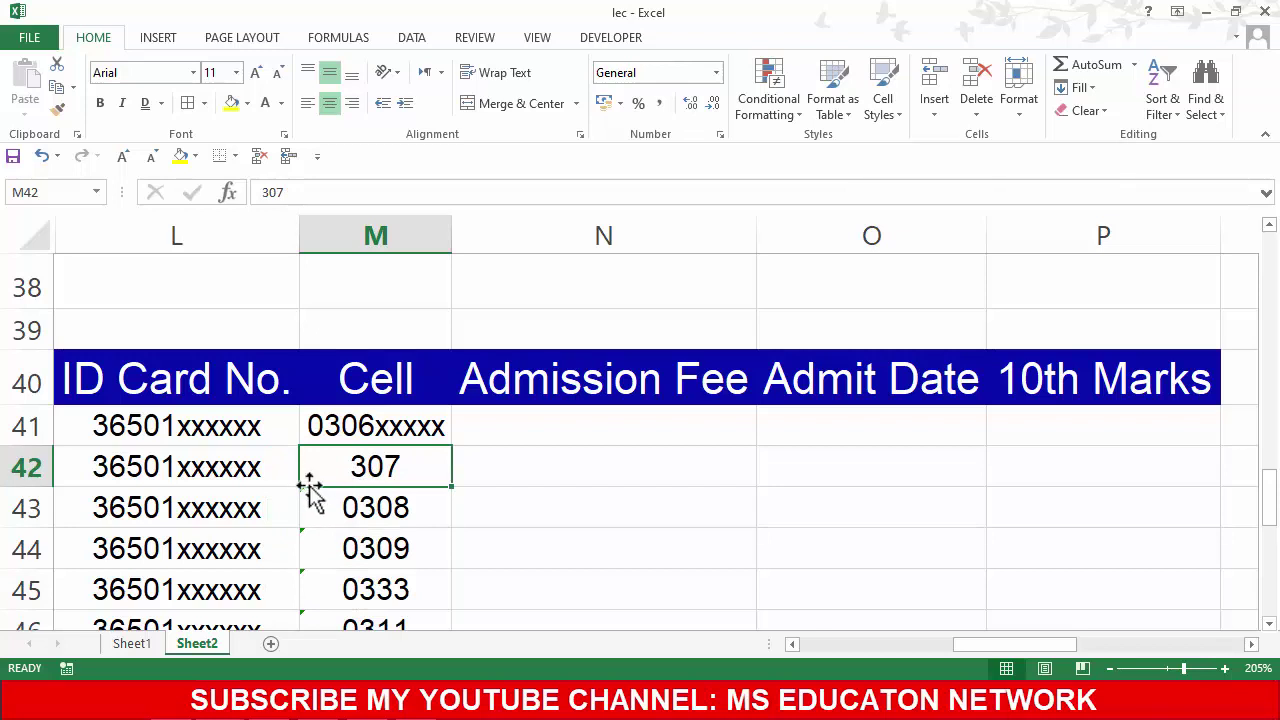
pyautogui.hotkey('ctrl', 'z')
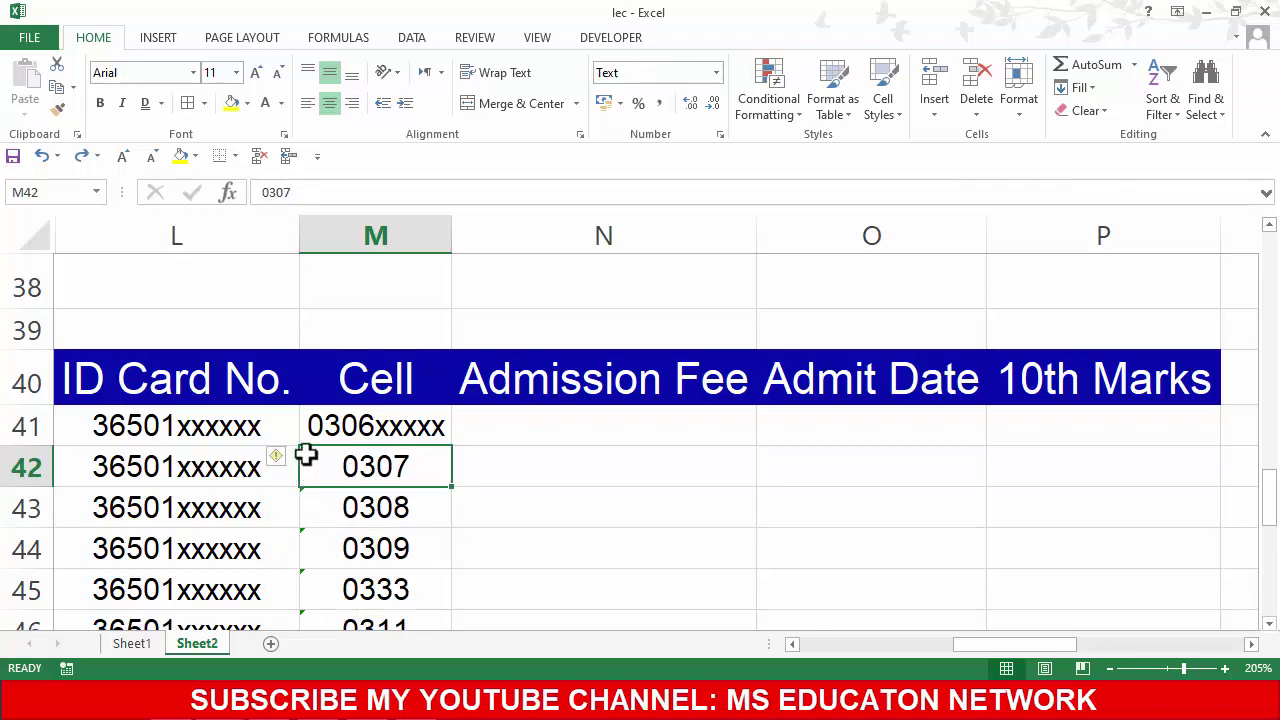
pyautogui.click(309, 506)
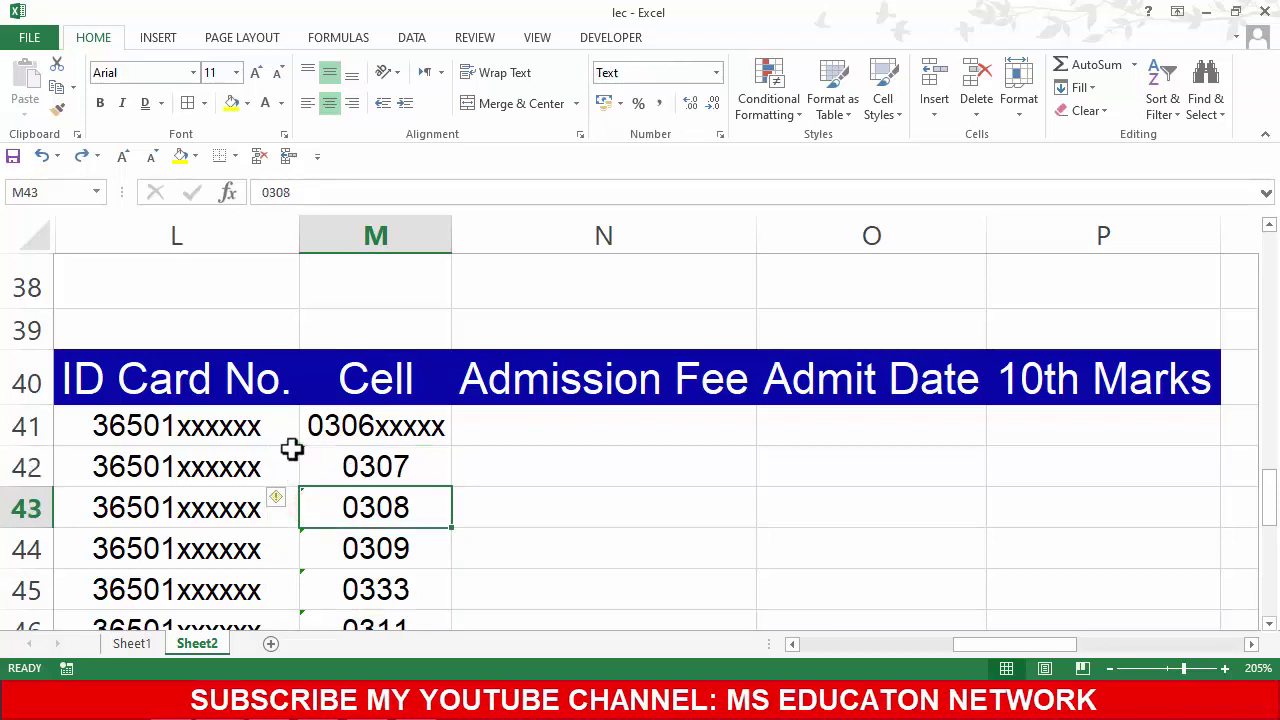
pyautogui.click(20, 37)
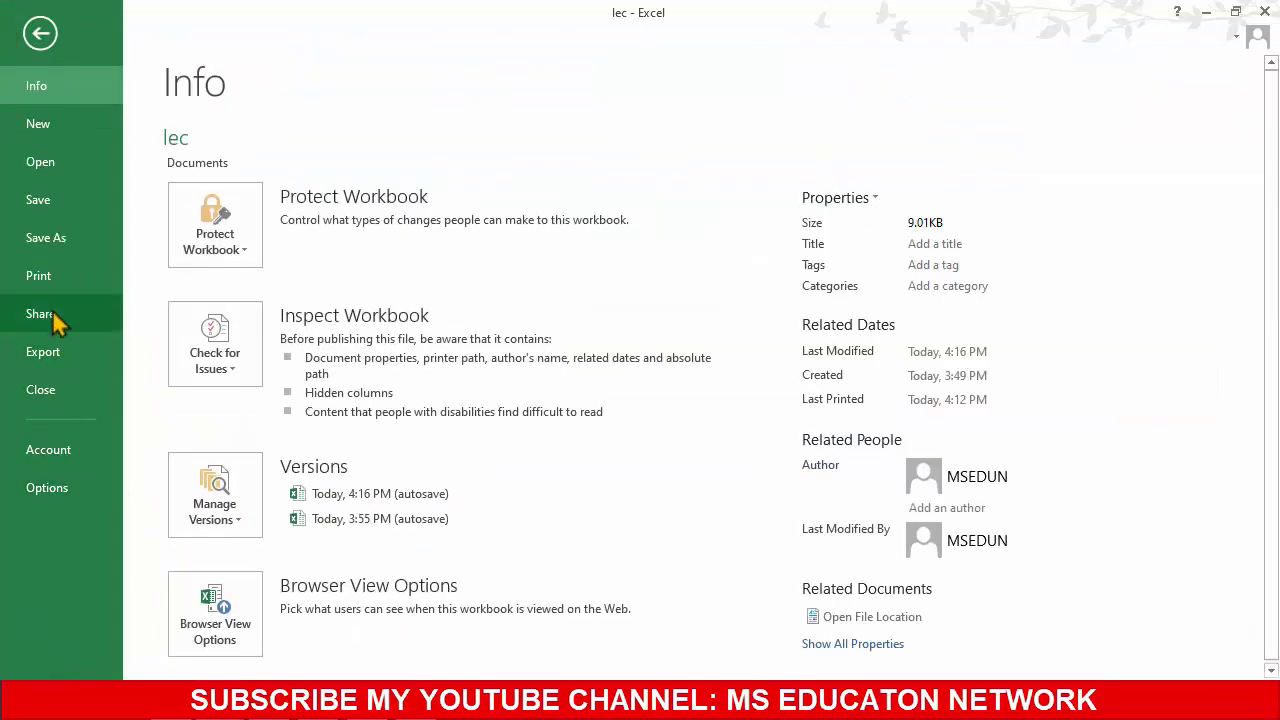
pyautogui.click(53, 268)
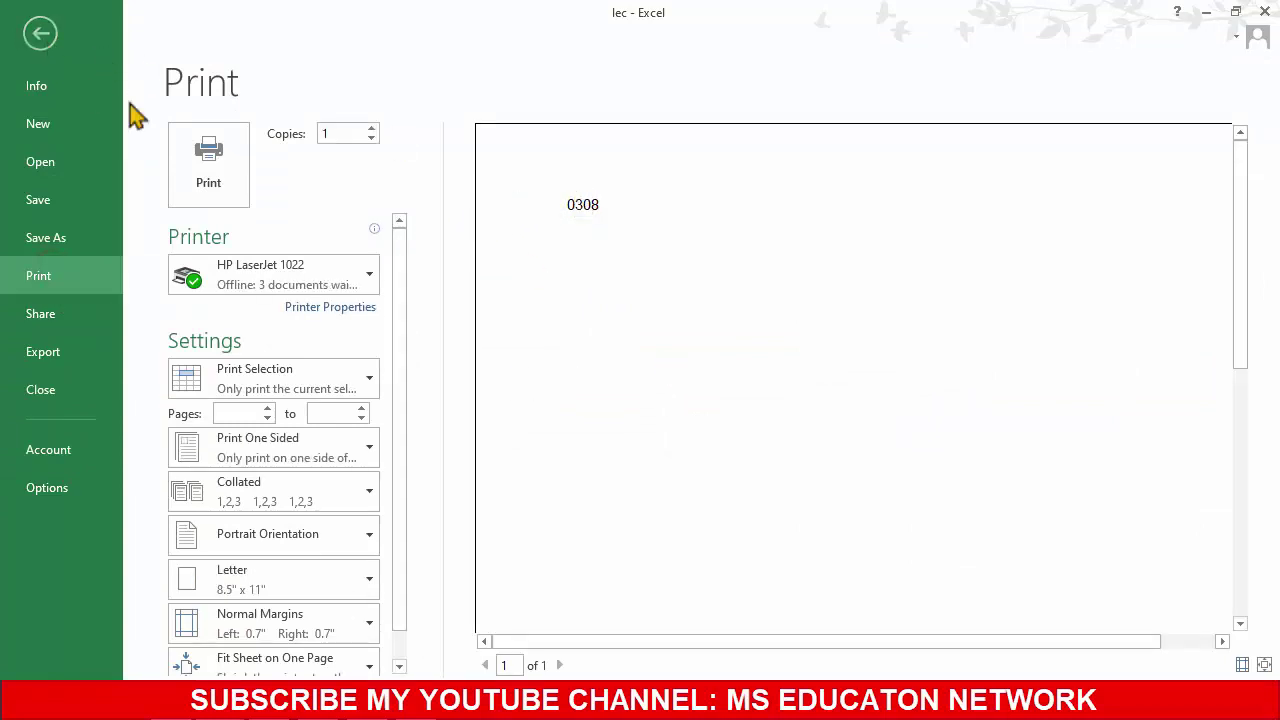
pyautogui.press('Escape')
pyautogui.click(608, 507)
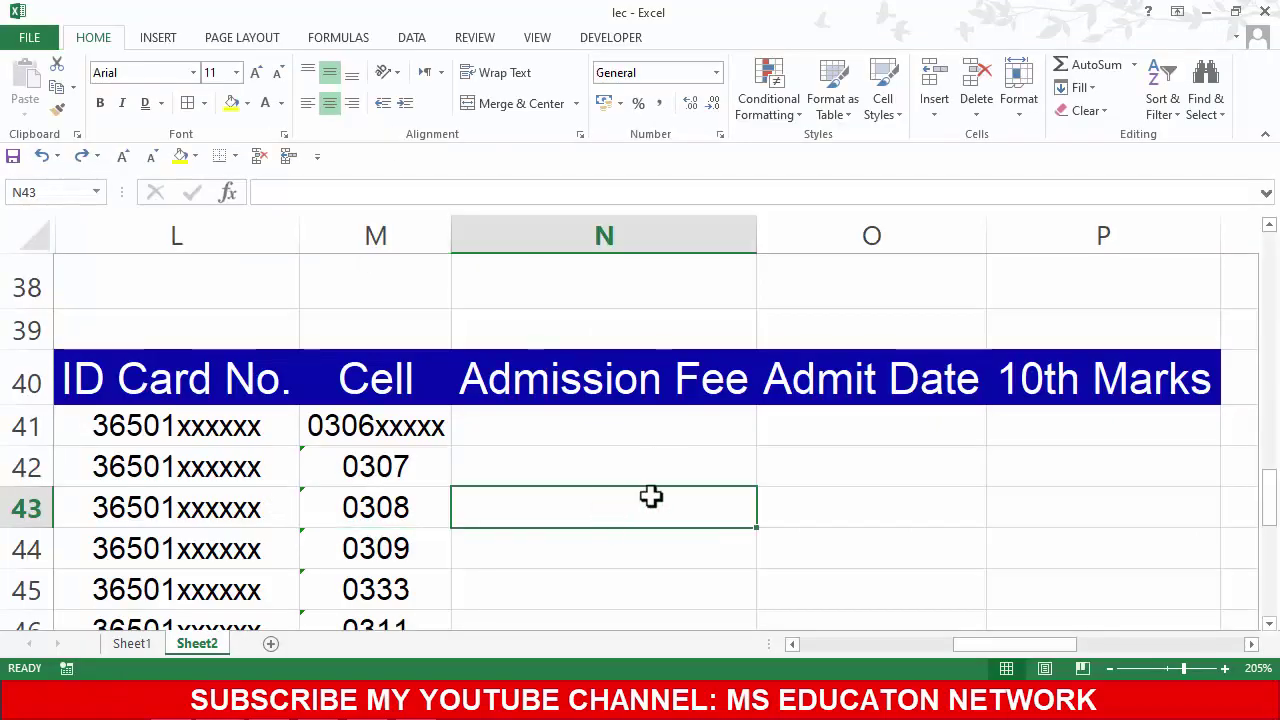
# Step: Type 1000 into N41, N42 and N43, correcting N43 to 1000
pyautogui.scroll(-1, 651, 497)
pyautogui.scroll(1, 651, 494)
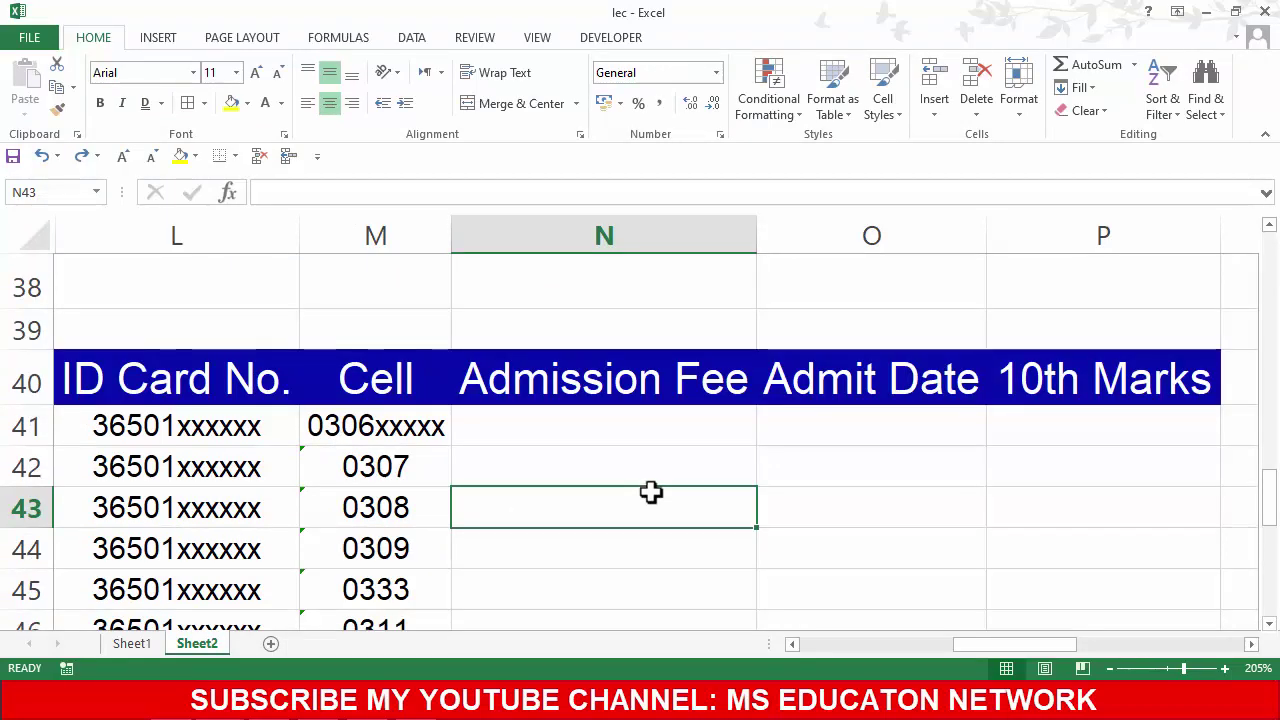
pyautogui.click(626, 437)
pyautogui.click(631, 489)
pyautogui.click(617, 429)
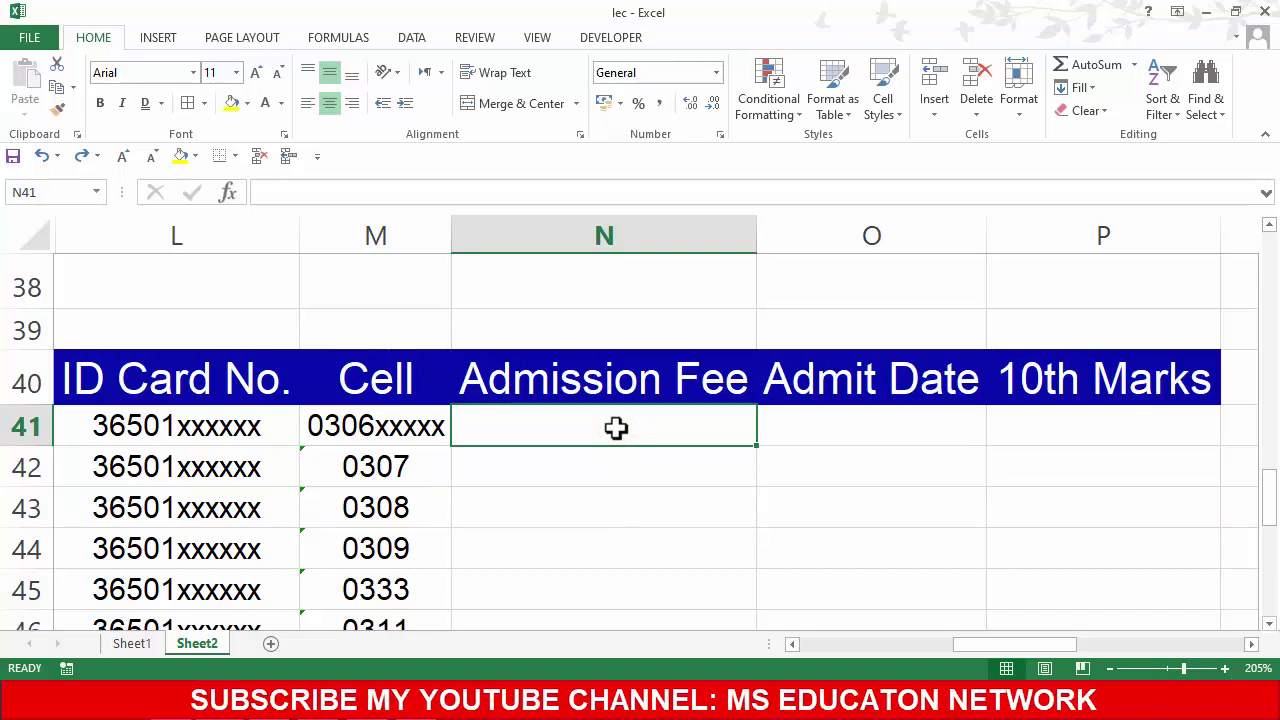
pyautogui.write('1000')
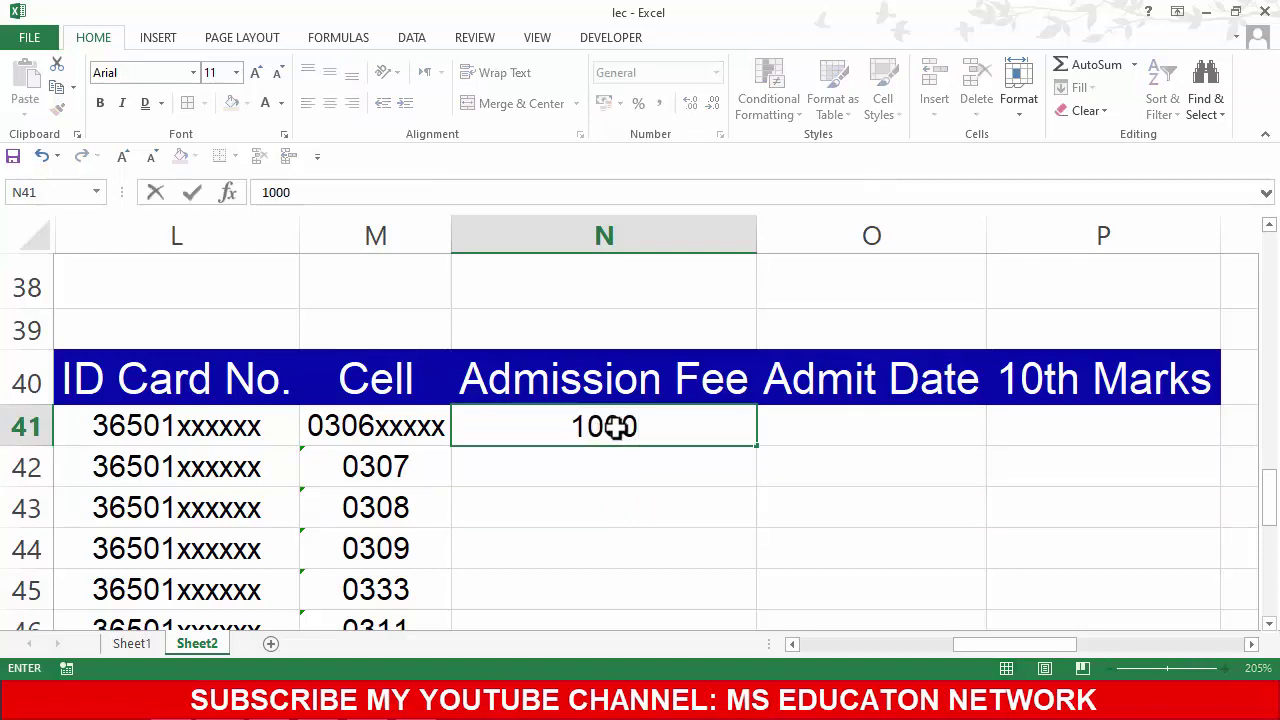
pyautogui.press('Return')
pyautogui.write('100')
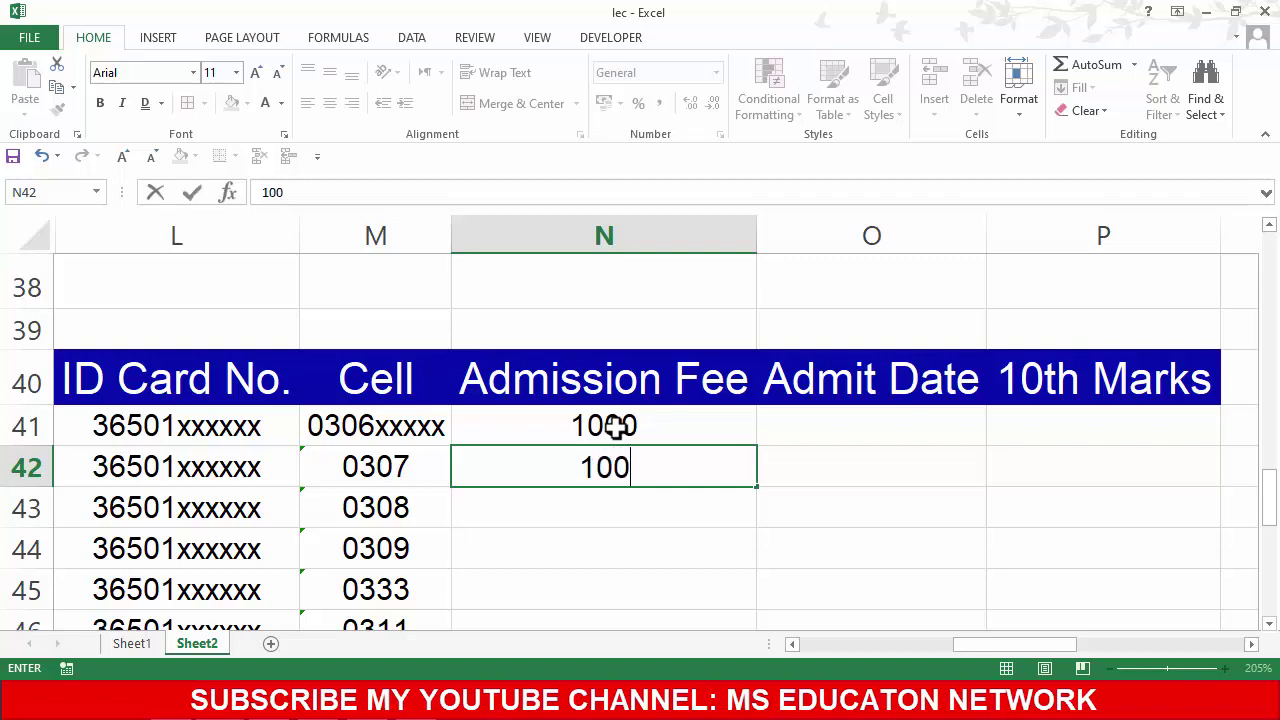
pyautogui.write('0')
pyautogui.press('Return')
pyautogui.write('10')
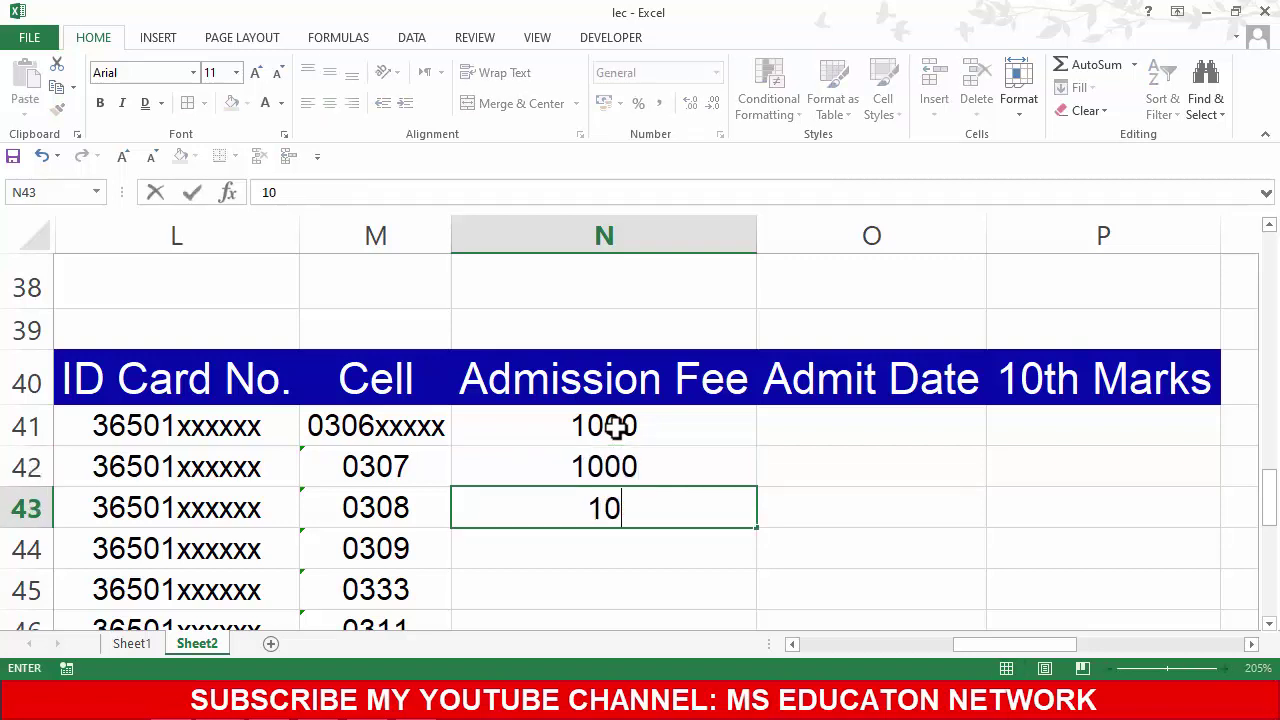
pyautogui.press('Return')
pyautogui.press('Return')
pyautogui.click(606, 500)
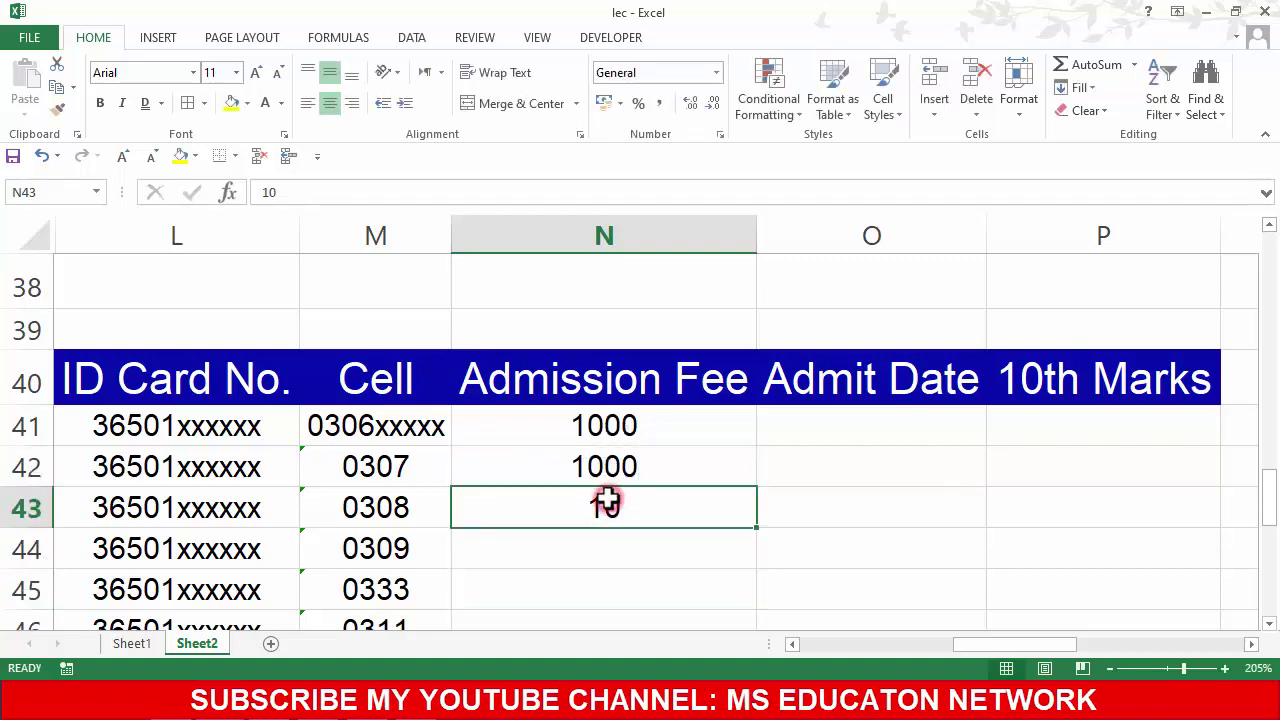
pyautogui.doubleClick(606, 500)
pyautogui.write('00')
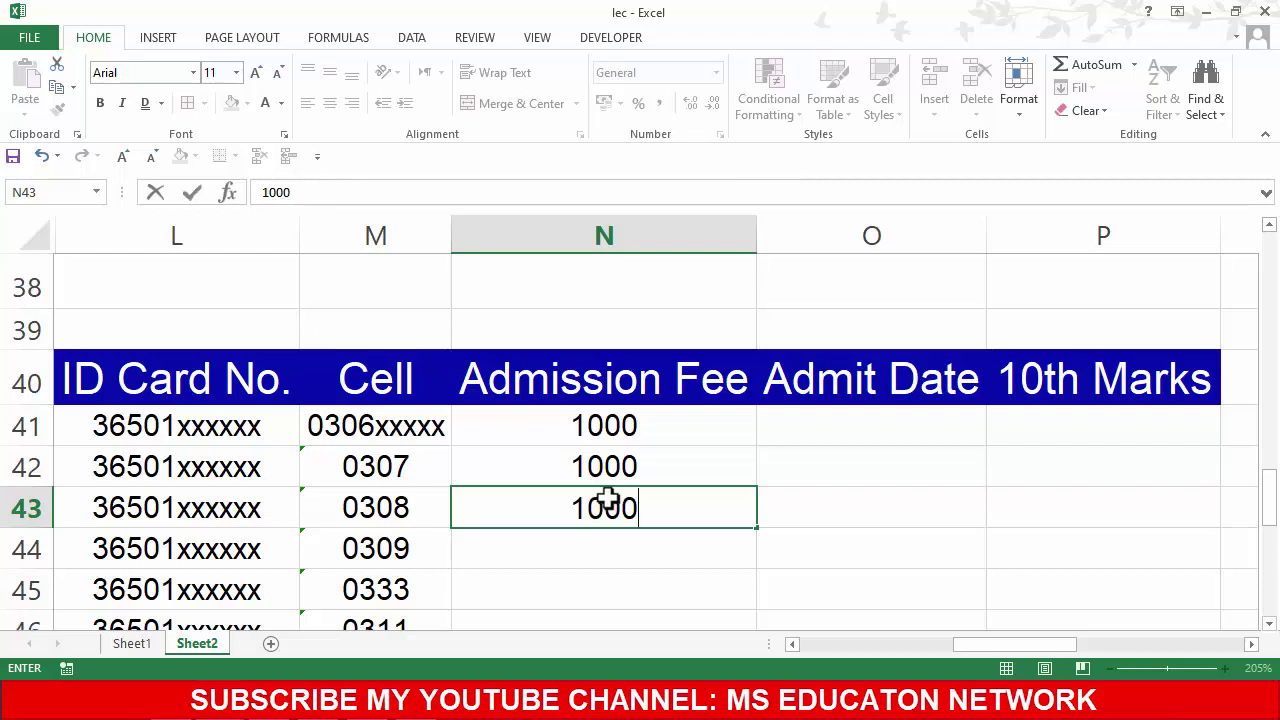
pyautogui.press('Return')
# Step: Clear the fees below N41, leaving 1000 only in N41
pyautogui.moveTo(645, 429); pyautogui.dragTo(715, 515)
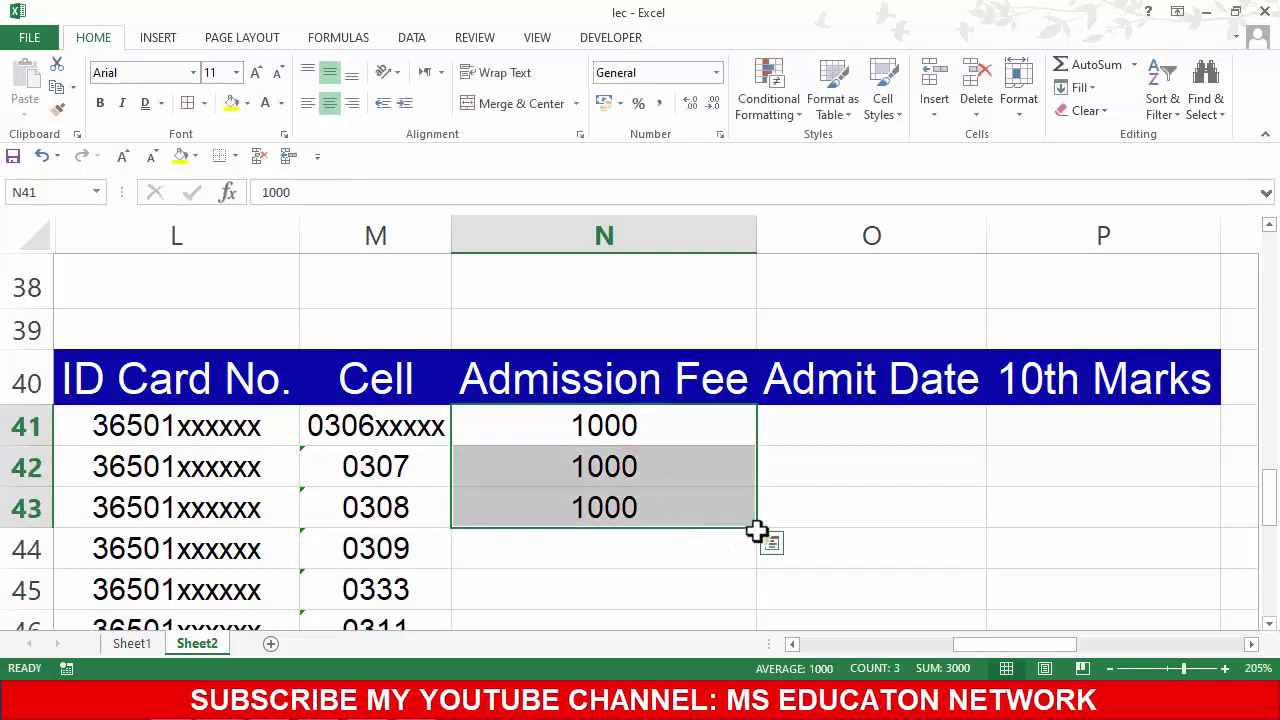
pyautogui.click(760, 522)
pyautogui.click(705, 443)
pyautogui.moveTo(691, 467); pyautogui.dragTo(706, 547)
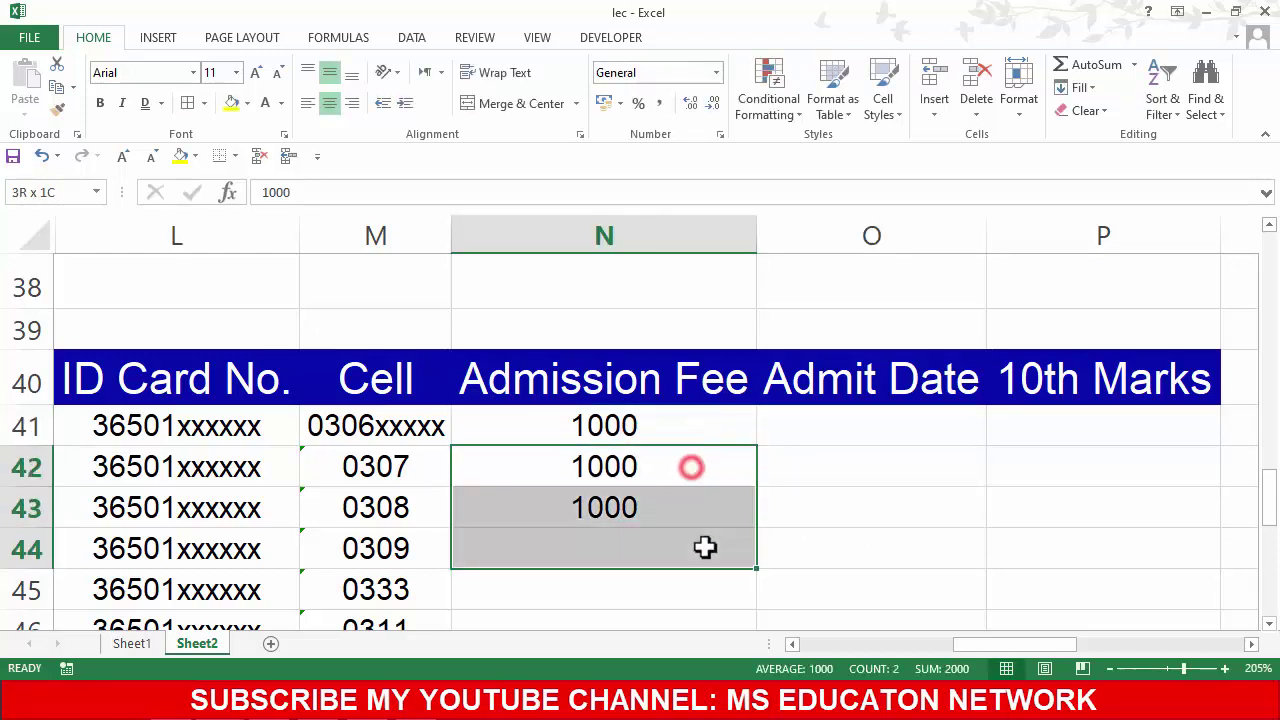
pyautogui.press('Delete')
pyautogui.click(660, 429)
# Step: Fill 1000 from N41 down the Admission Fee column to N60
pyautogui.scroll(-1, 700, 463)
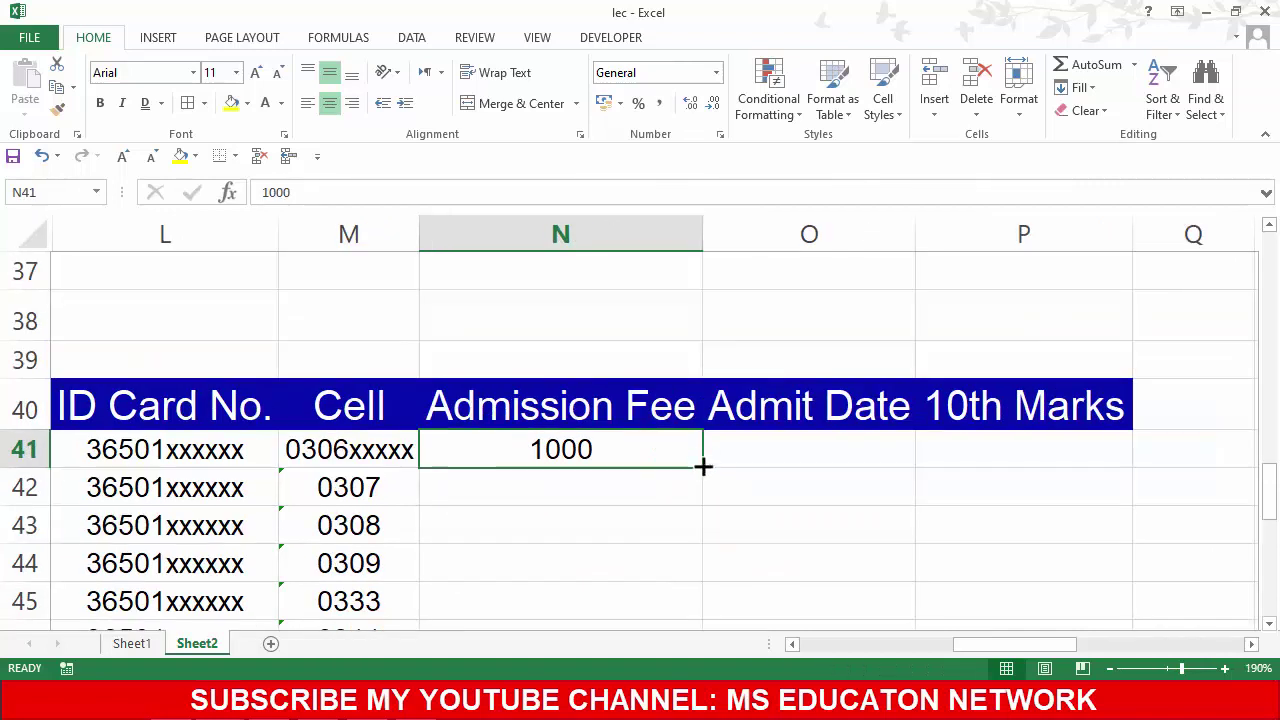
pyautogui.scroll(-1, 703, 466)
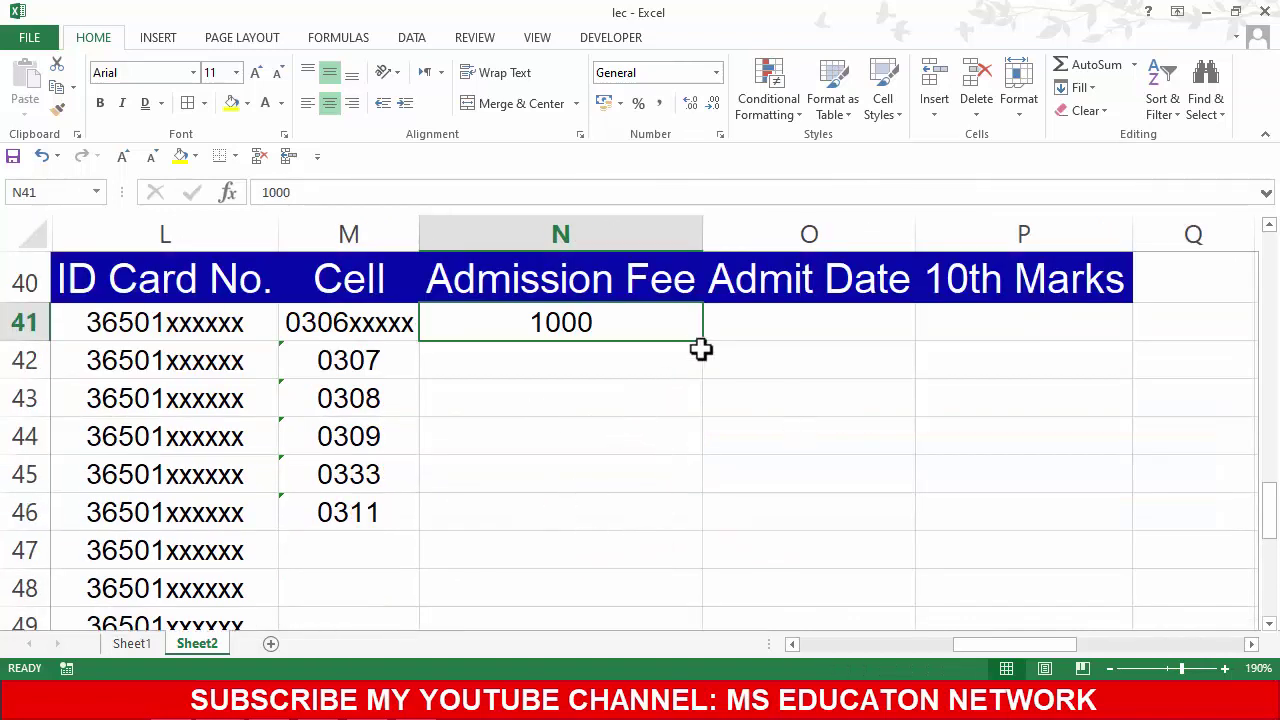
pyautogui.moveTo(705, 341)
pyautogui.mouseDown()
pyautogui.moveTo(636, 671)
pyautogui.moveTo(609, 517)
pyautogui.mouseUp()
pyautogui.scroll(6, 609, 517)
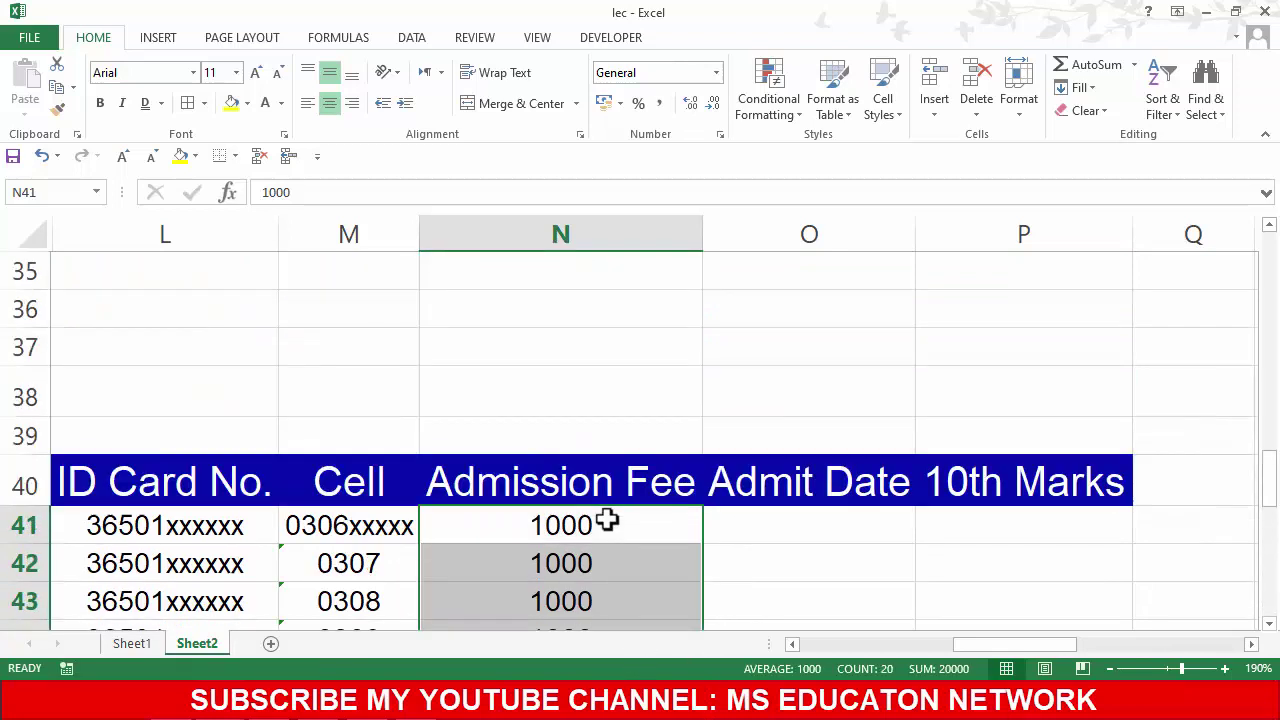
pyautogui.scroll(-1, 608, 519)
pyautogui.click(596, 496)
pyautogui.click(552, 410)
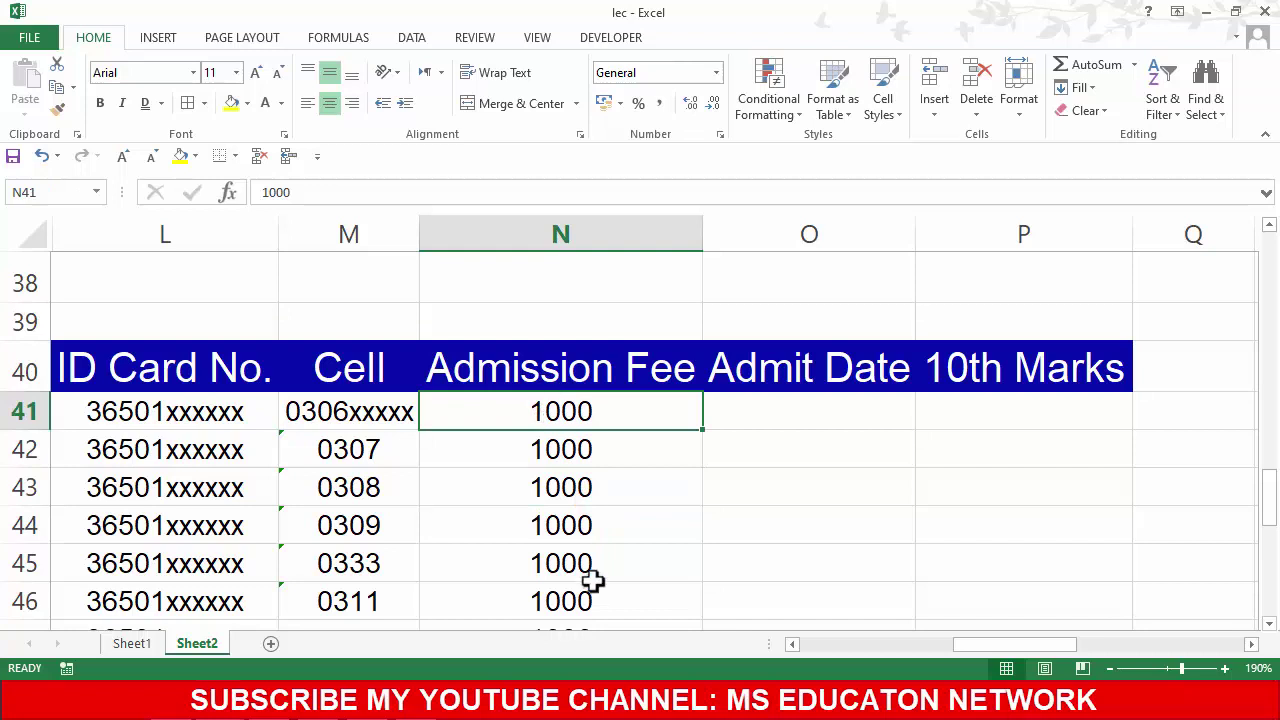
pyautogui.moveTo(552, 410)
pyautogui.mouseDown()
pyautogui.moveTo(640, 545)
pyautogui.moveTo(560, 540)
pyautogui.mouseUp()
pyautogui.scroll(10, 598, 295)
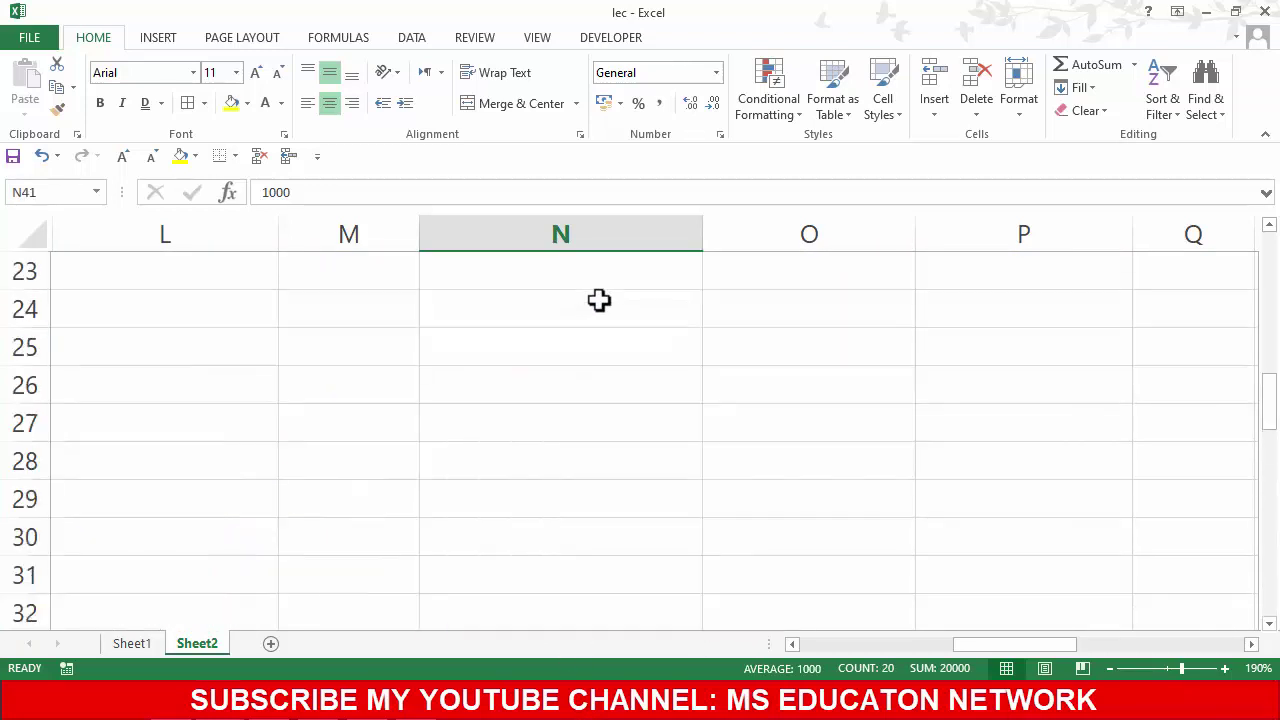
pyautogui.scroll(-3, 600, 300)
pyautogui.scroll(-4, 600, 300)
pyautogui.scroll(2, 605, 290)
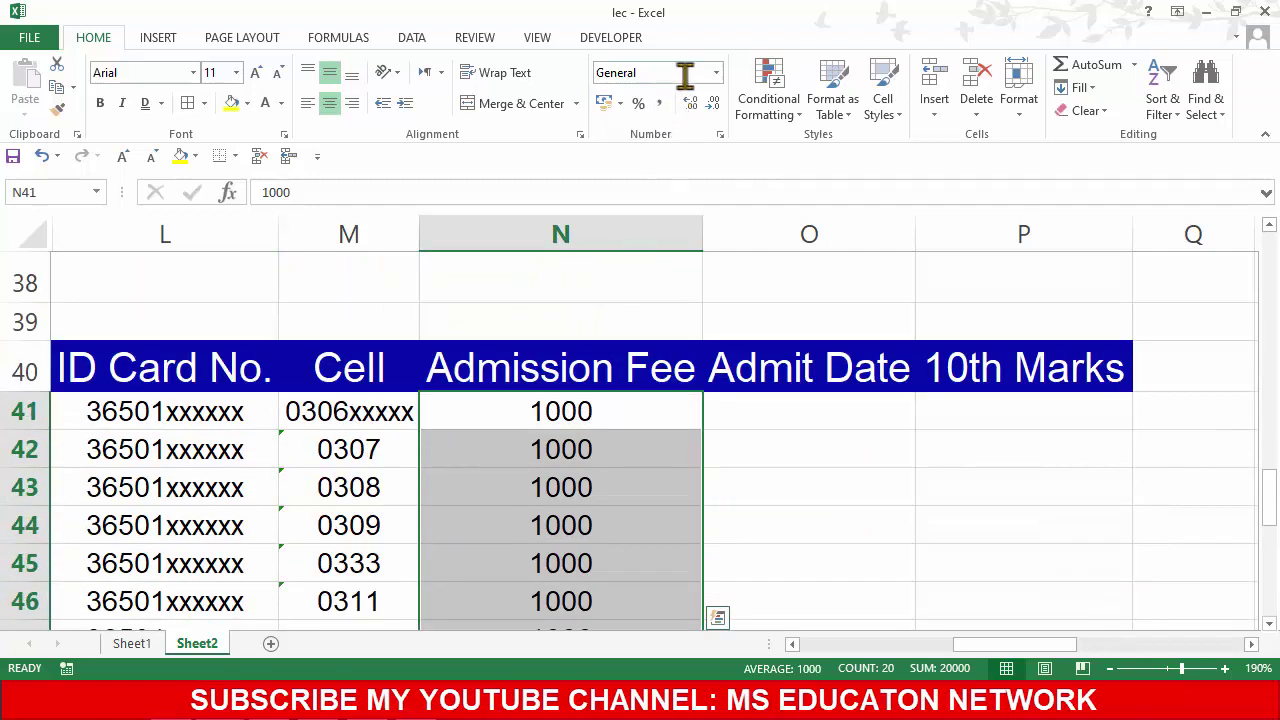
# Step: Format the fees as Currency, switching the symbol from Rs. to $
pyautogui.click(716, 72)
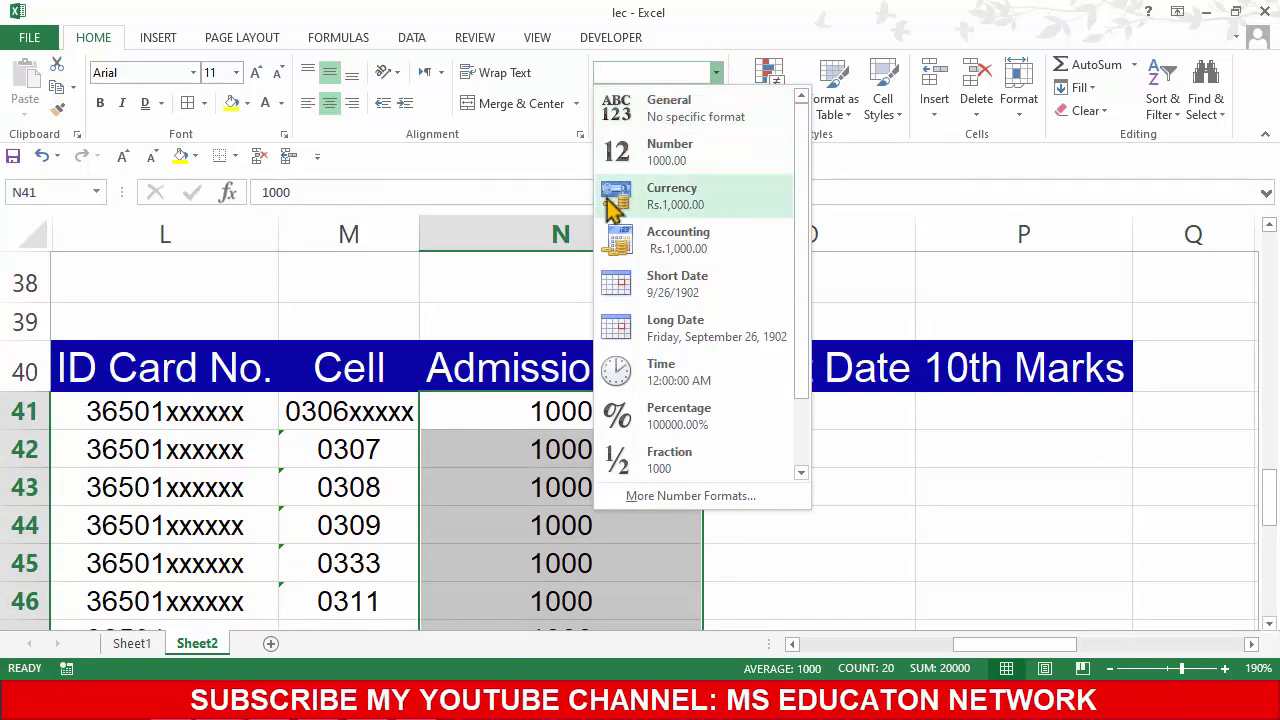
pyautogui.click(680, 205)
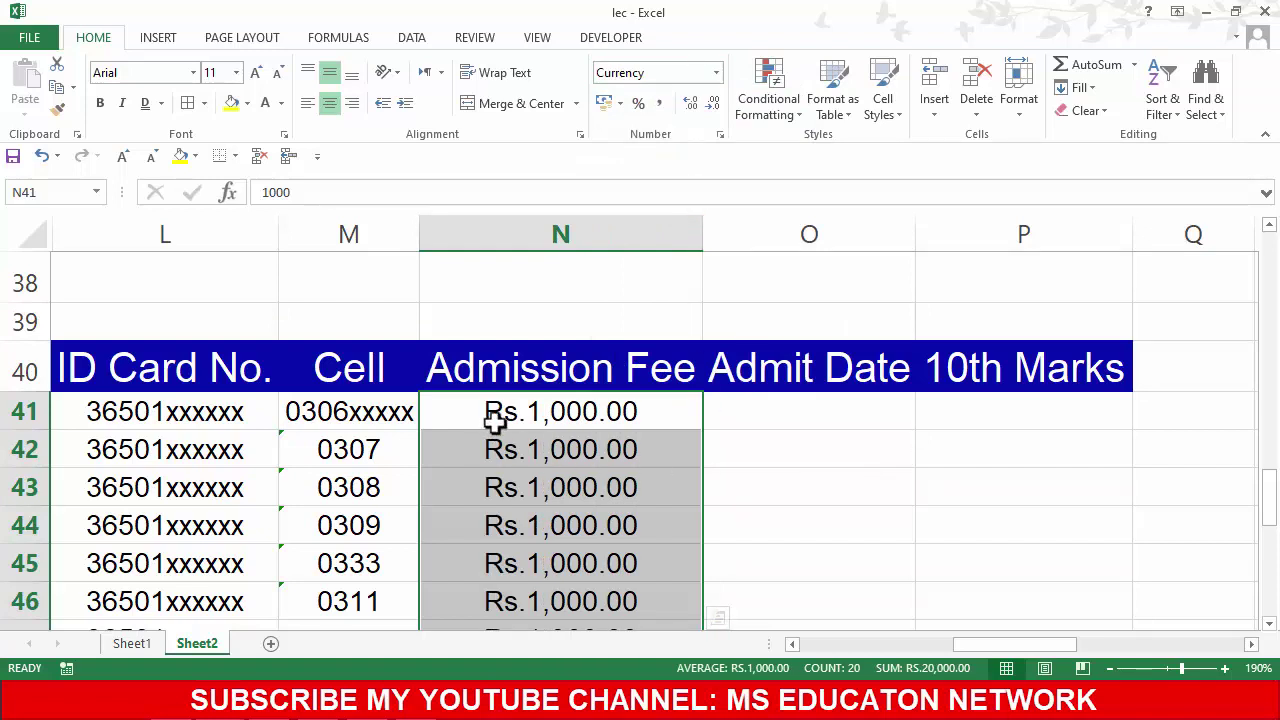
pyautogui.click(716, 72)
pyautogui.hotkey('ctrl', '1')
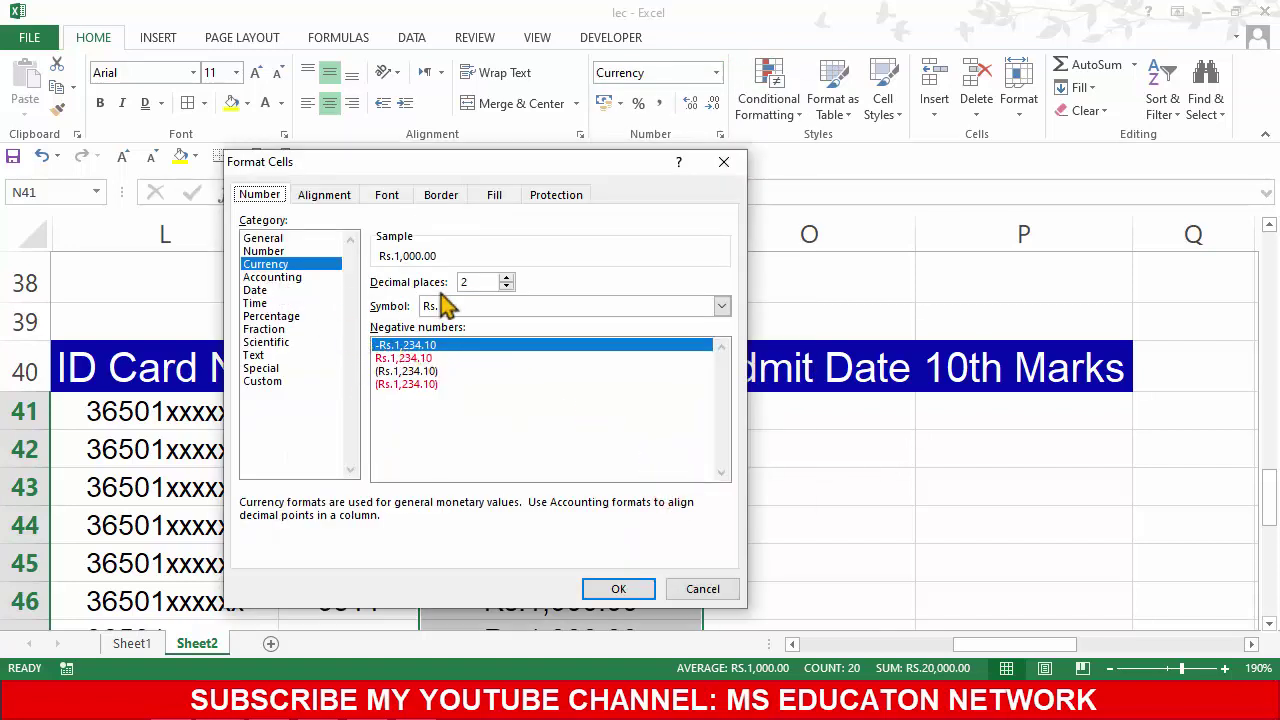
pyautogui.click(440, 306)
pyautogui.click(445, 333)
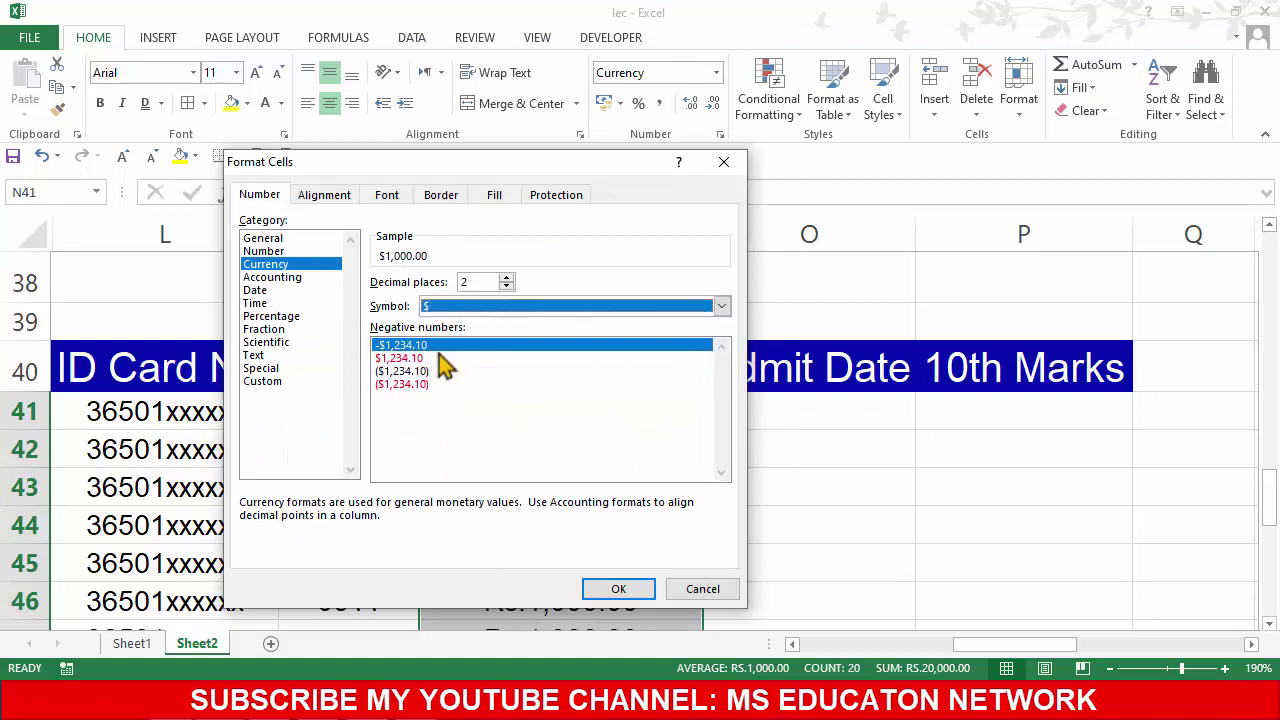
pyautogui.click(618, 589)
pyautogui.click(557, 410)
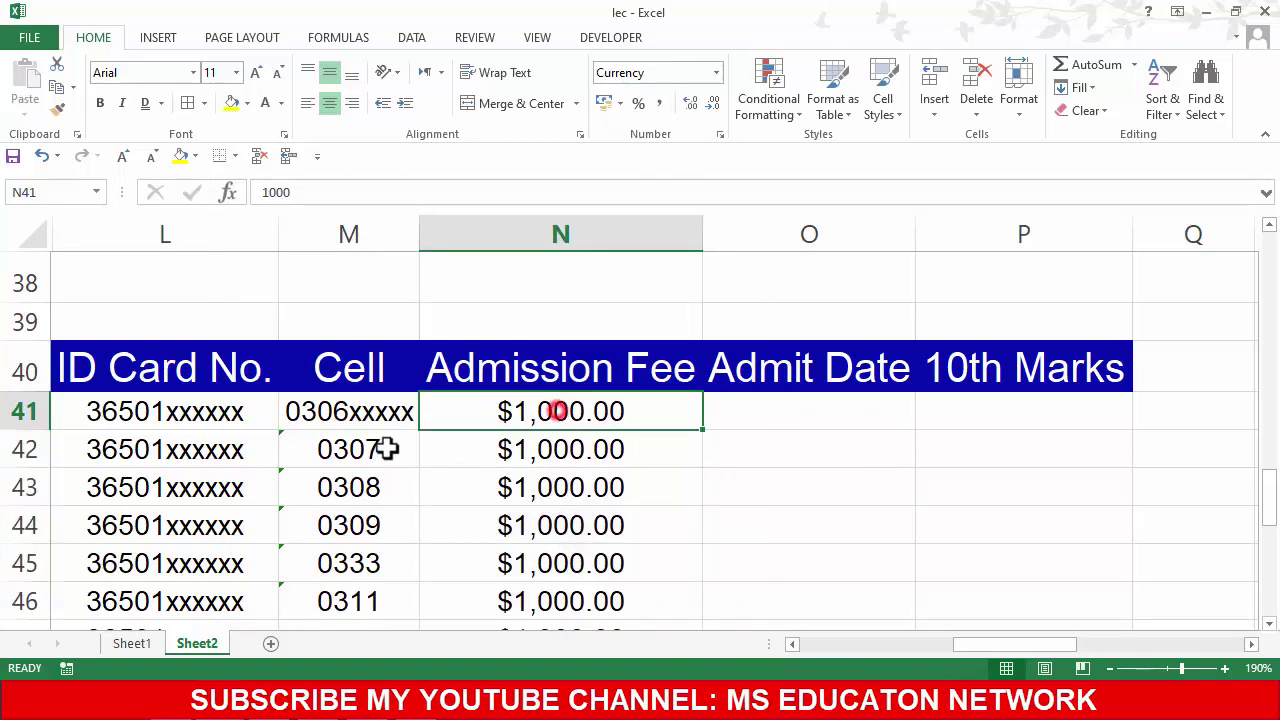
pyautogui.click(557, 527)
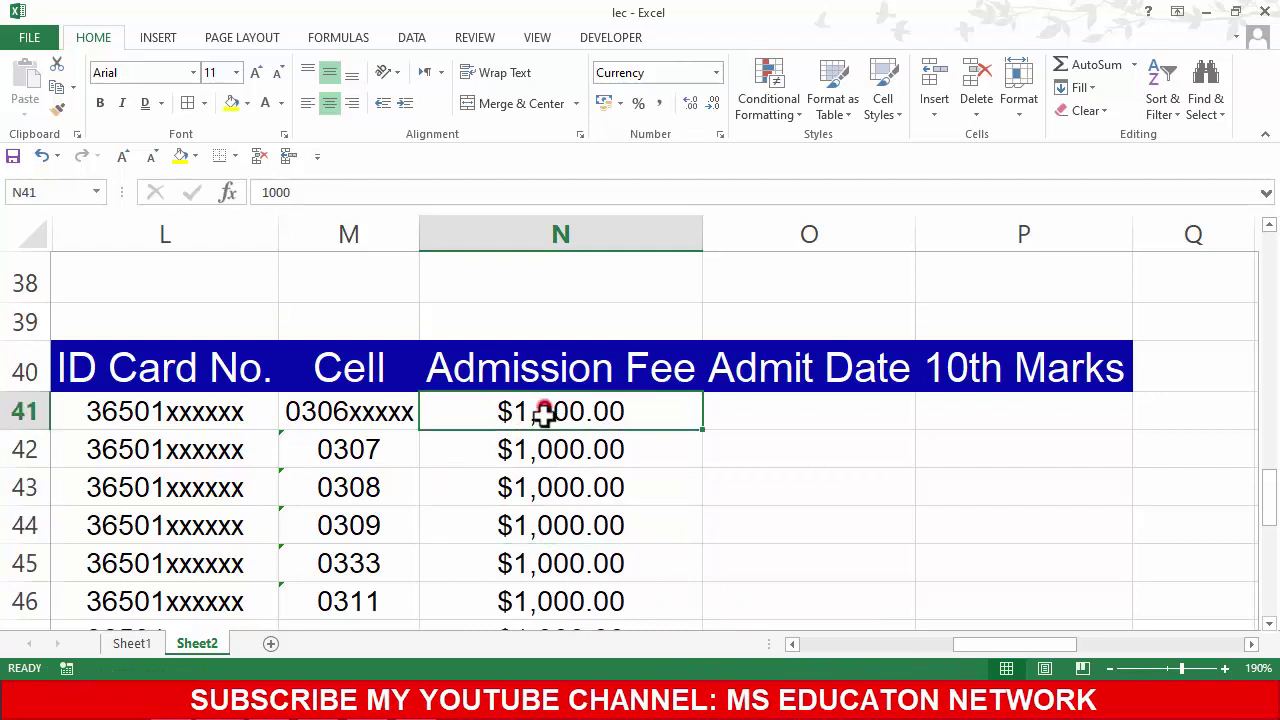
# Step: Select the fees from N41 down and try adding and removing decimal places
pyautogui.moveTo(543, 410); pyautogui.dragTo(543, 555)
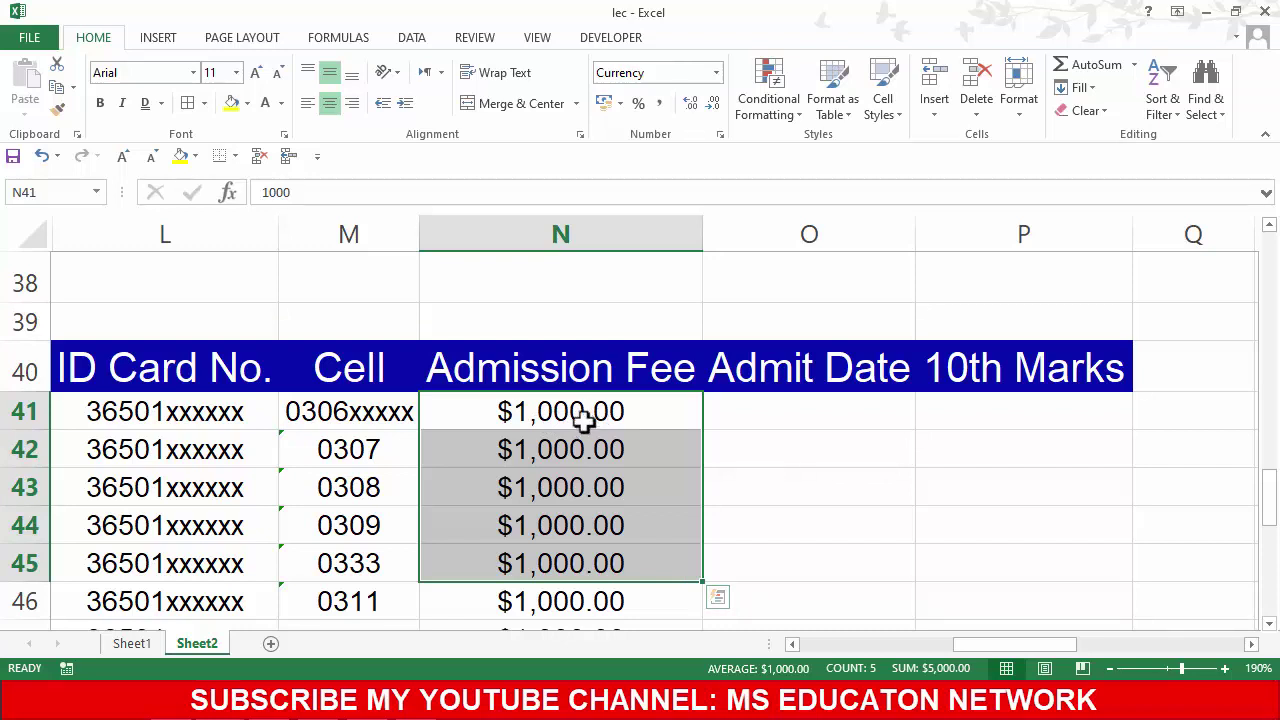
pyautogui.moveTo(586, 410)
pyautogui.mouseDown()
pyautogui.moveTo(596, 598)
pyautogui.moveTo(543, 505)
pyautogui.mouseUp()
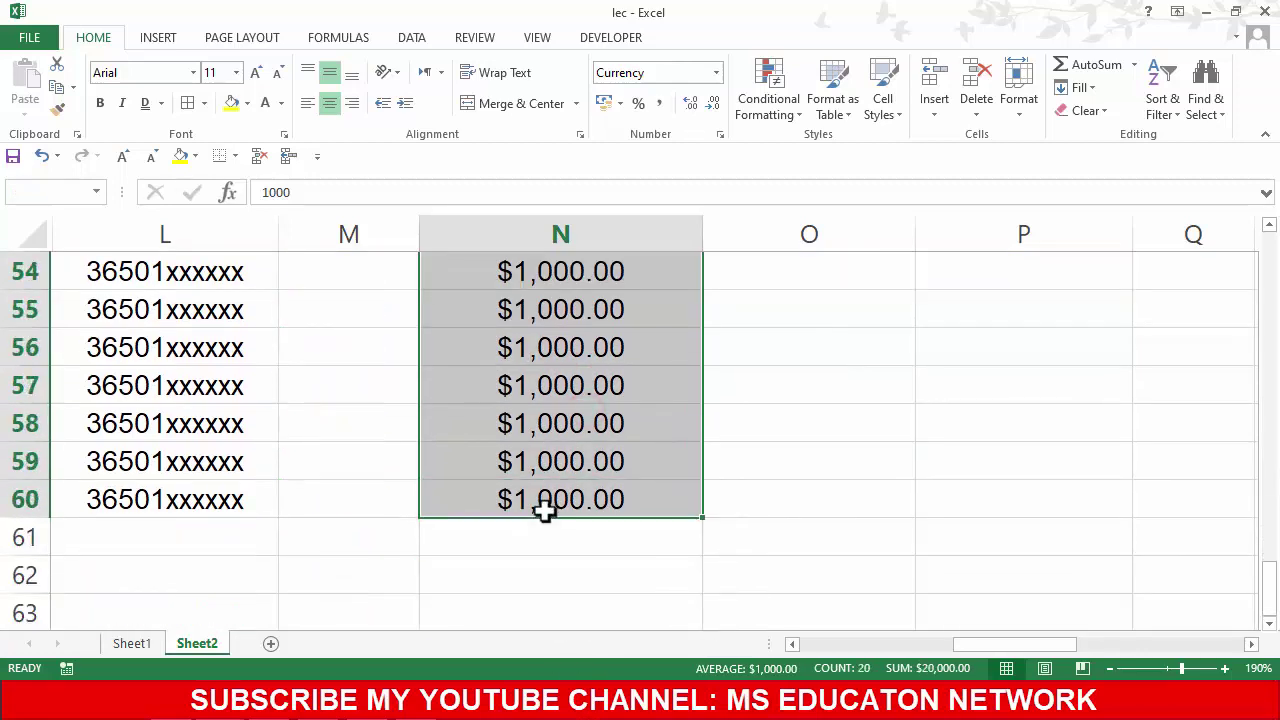
pyautogui.scroll(6, 543, 500)
pyautogui.scroll(-1, 548, 511)
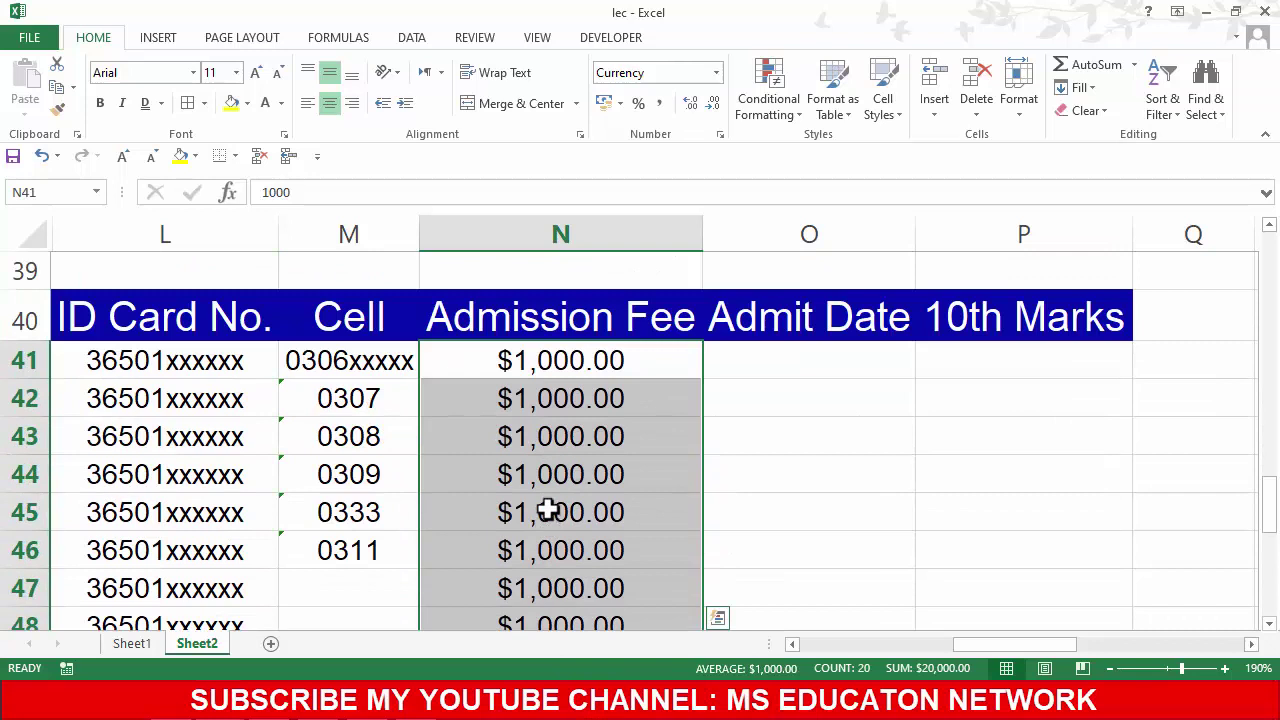
pyautogui.click(690, 104)
pyautogui.click(690, 104)
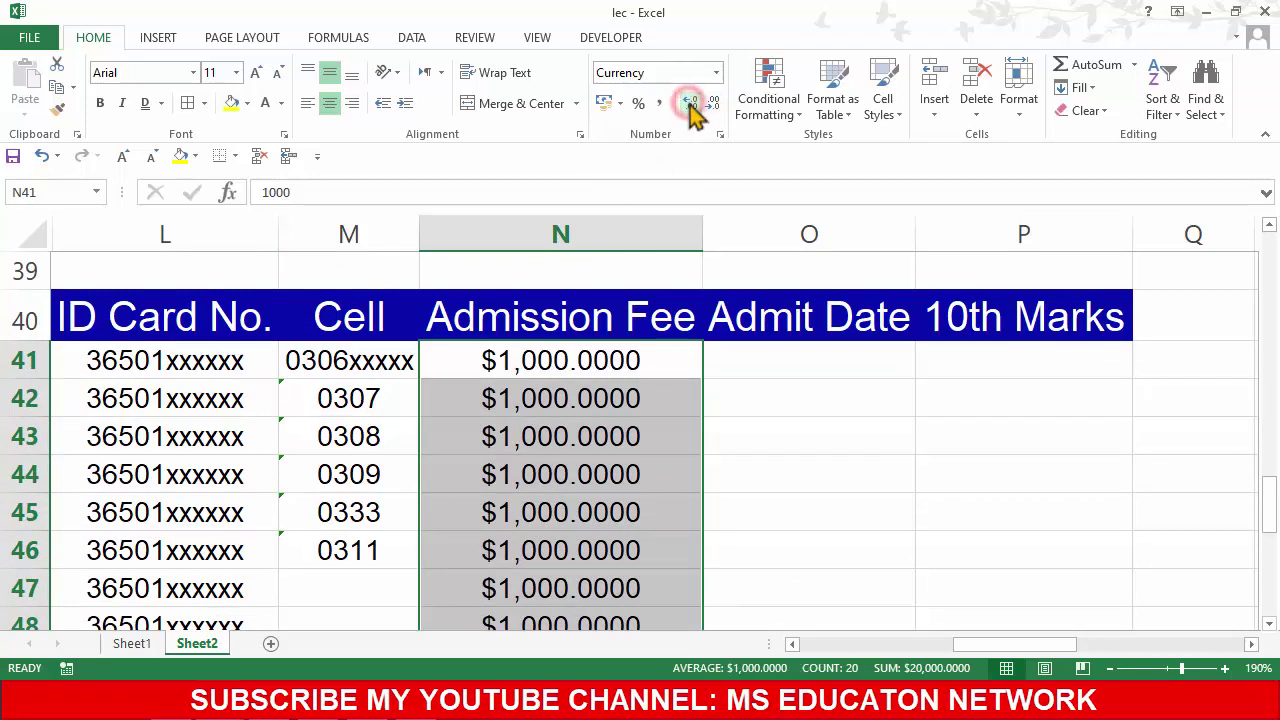
pyautogui.click(710, 104)
pyautogui.click(710, 104)
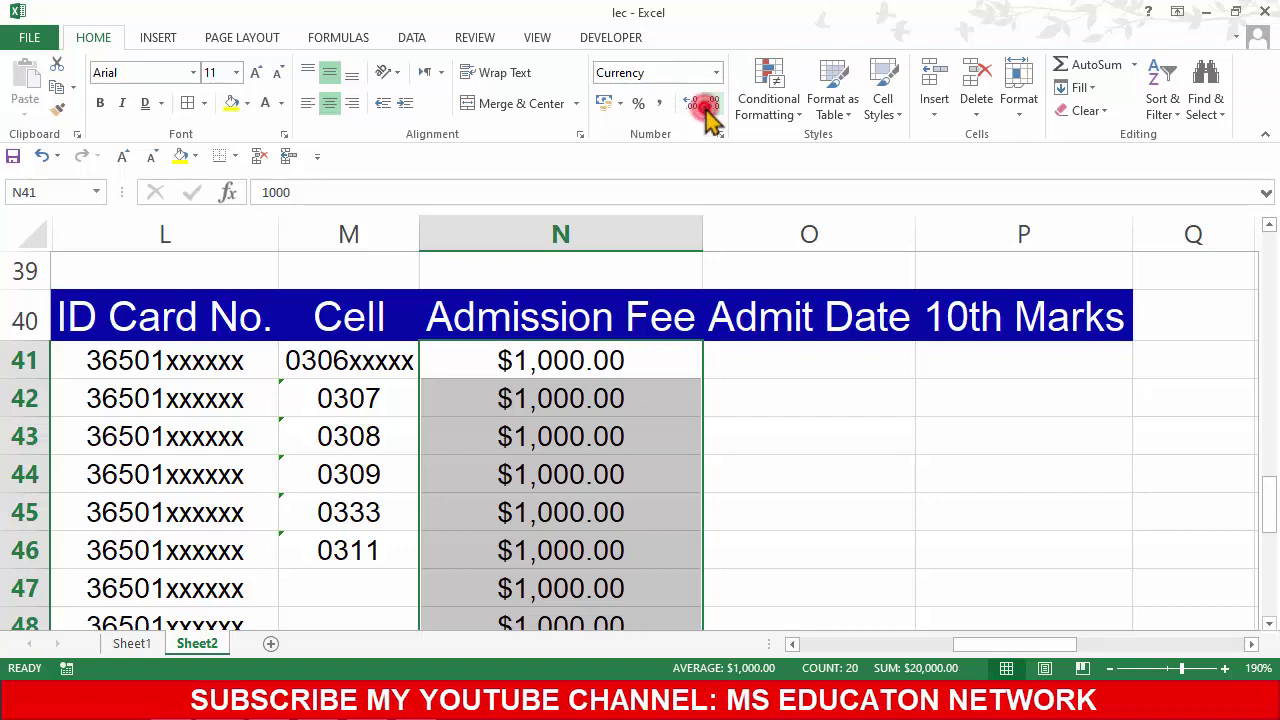
pyautogui.click(710, 104)
pyautogui.click(710, 104)
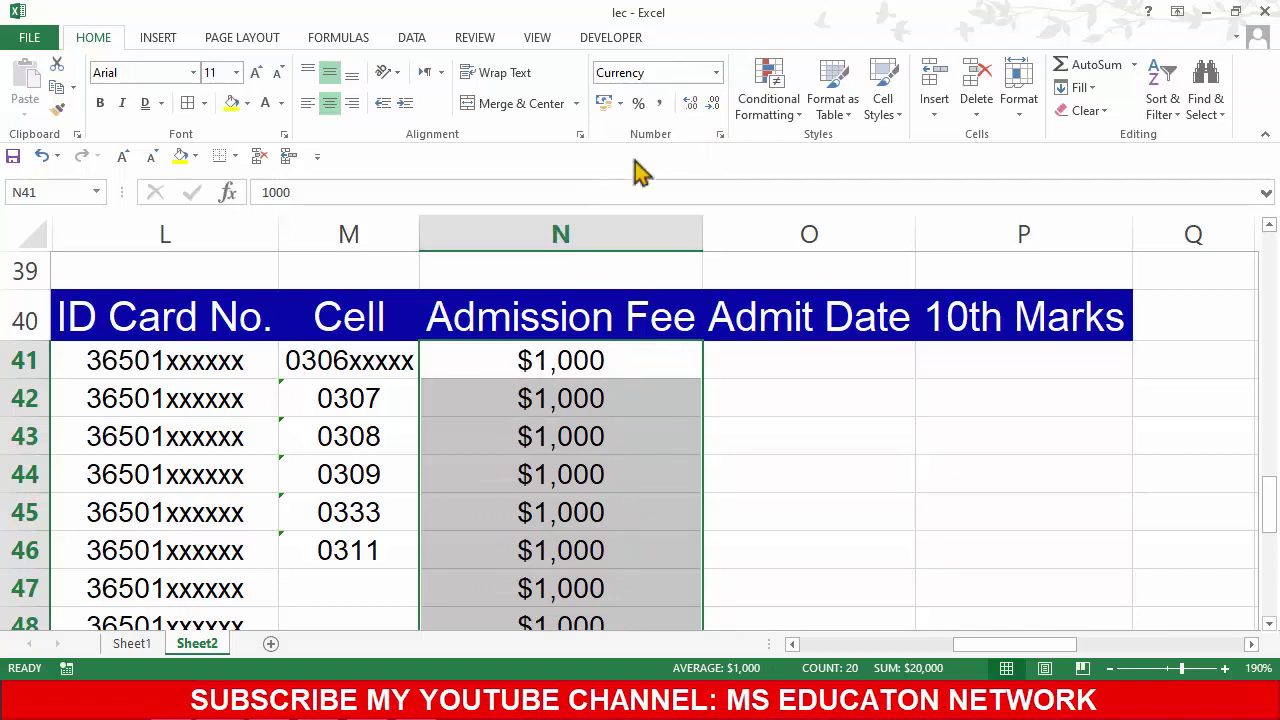
# Step: Apply Comma Style and drop both decimals so fees read 1,000
pyautogui.click(658, 104)
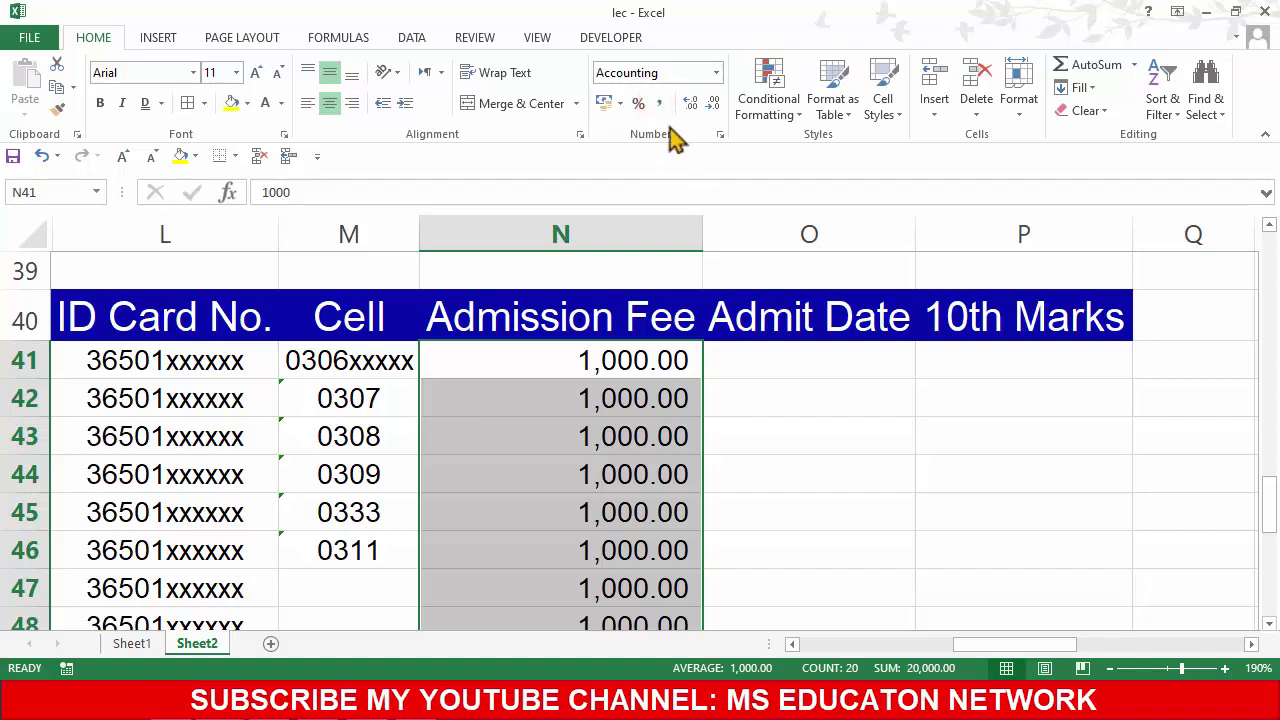
pyautogui.click(713, 104)
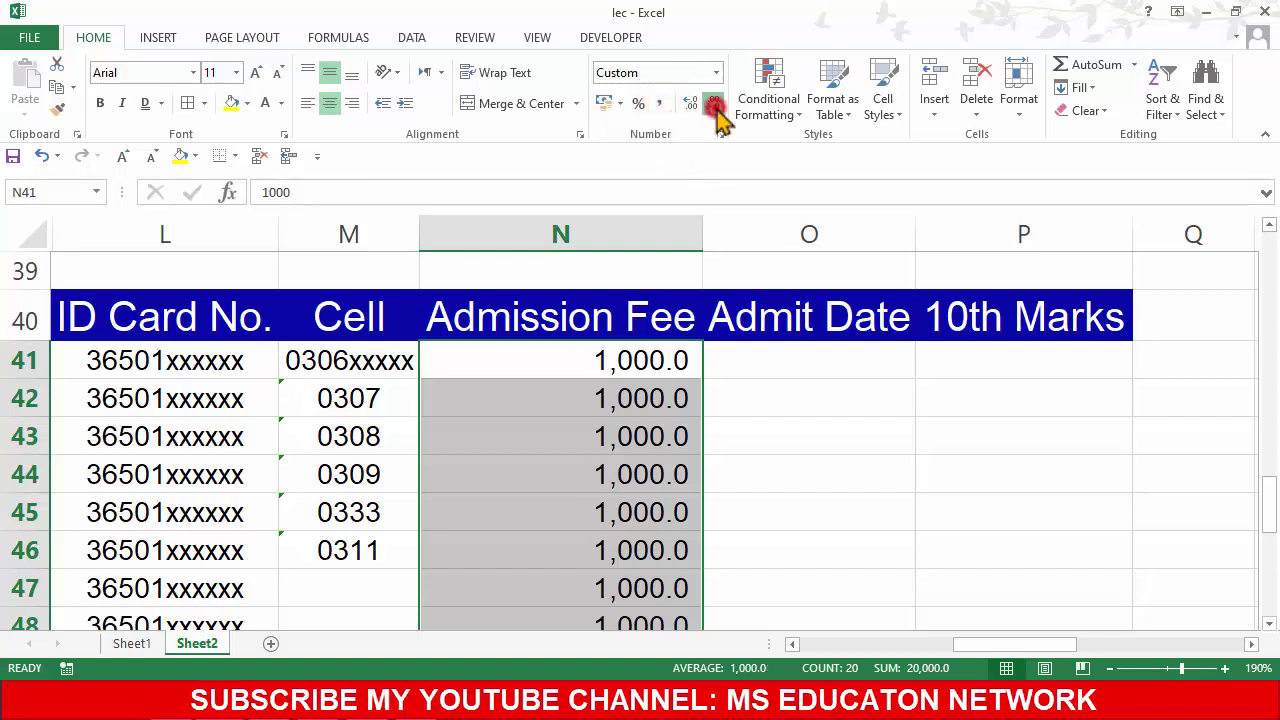
pyautogui.click(714, 104)
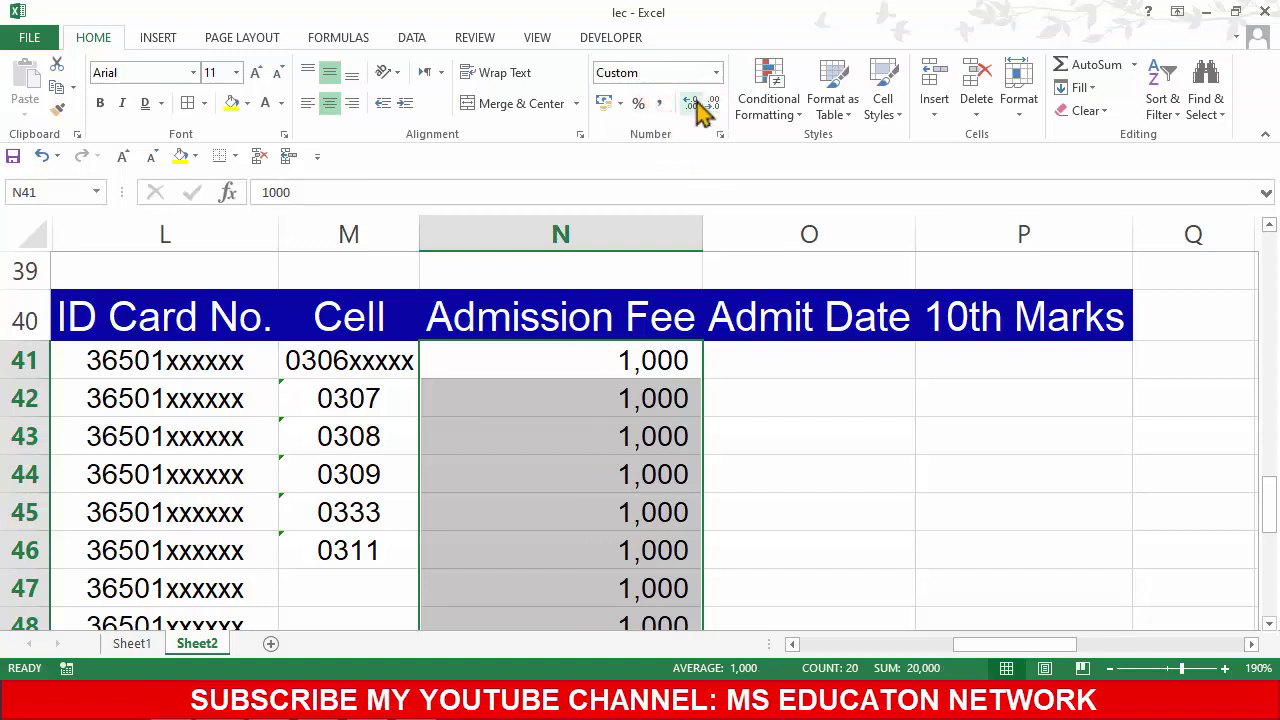
# Step: Apply a custom format adding a Rs. prefix to the #,##0_);(#,##0) code
pyautogui.click(716, 73)
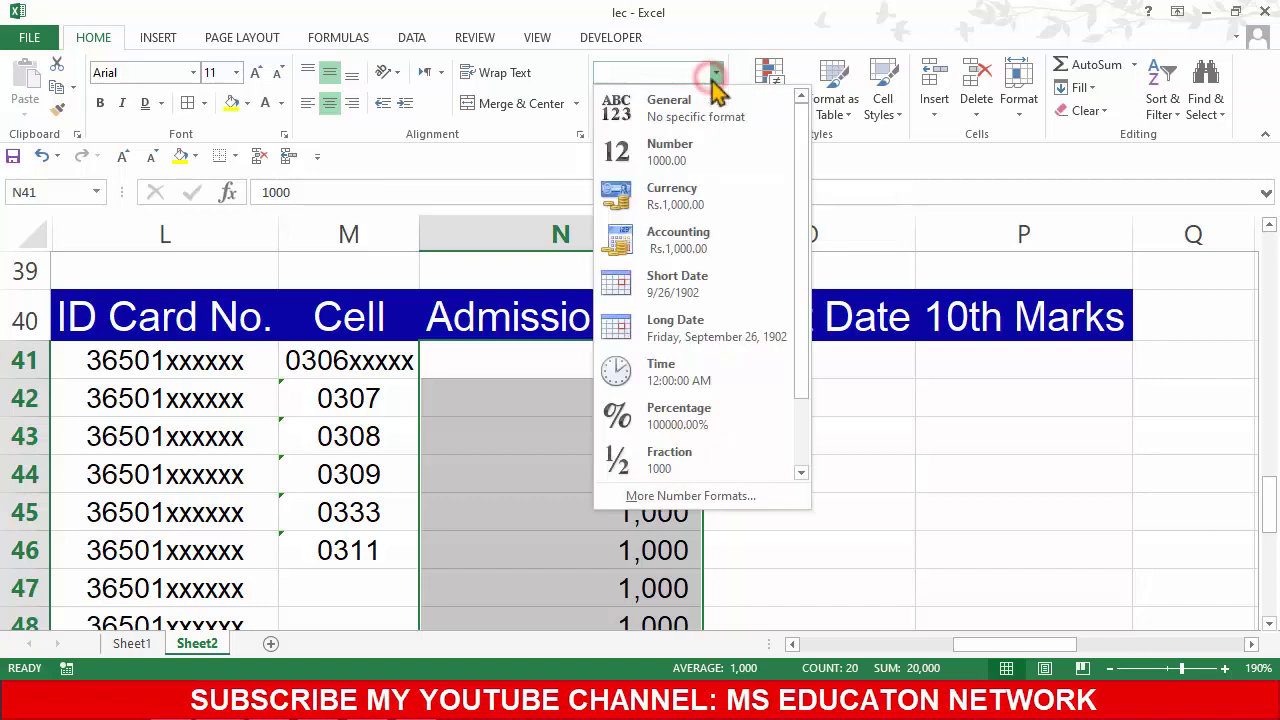
pyautogui.click(728, 495)
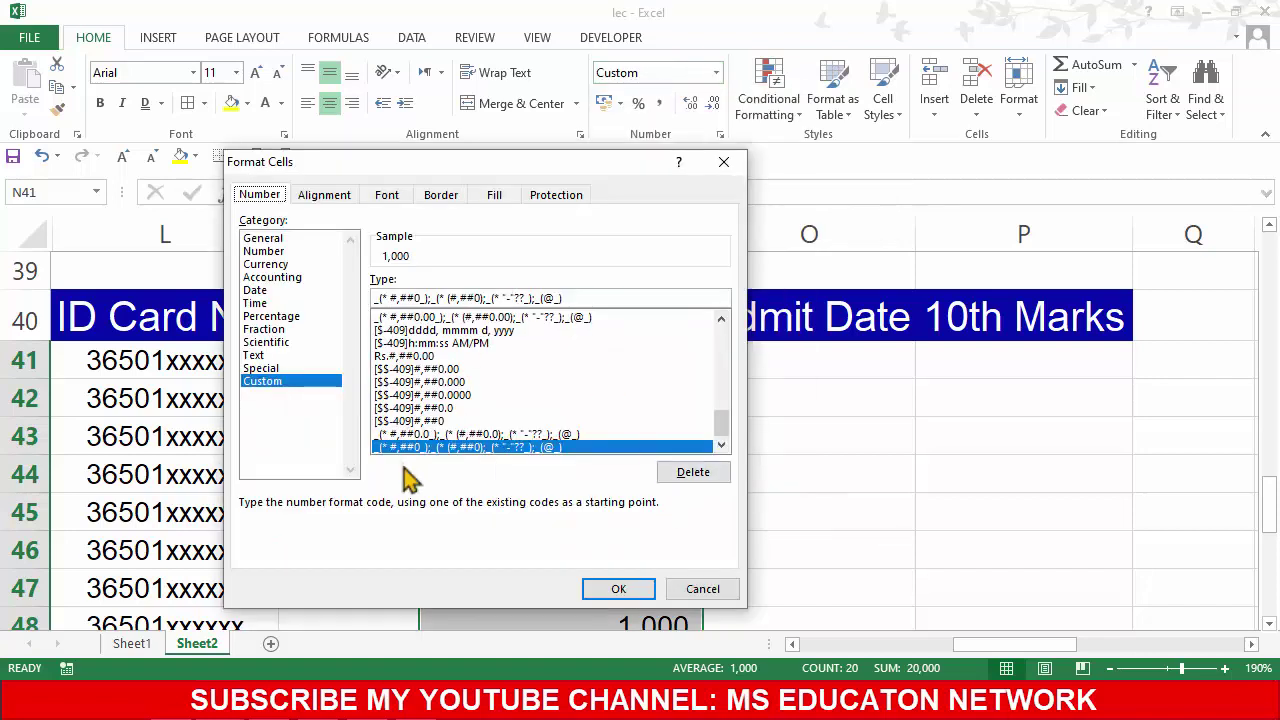
pyautogui.click(260, 383)
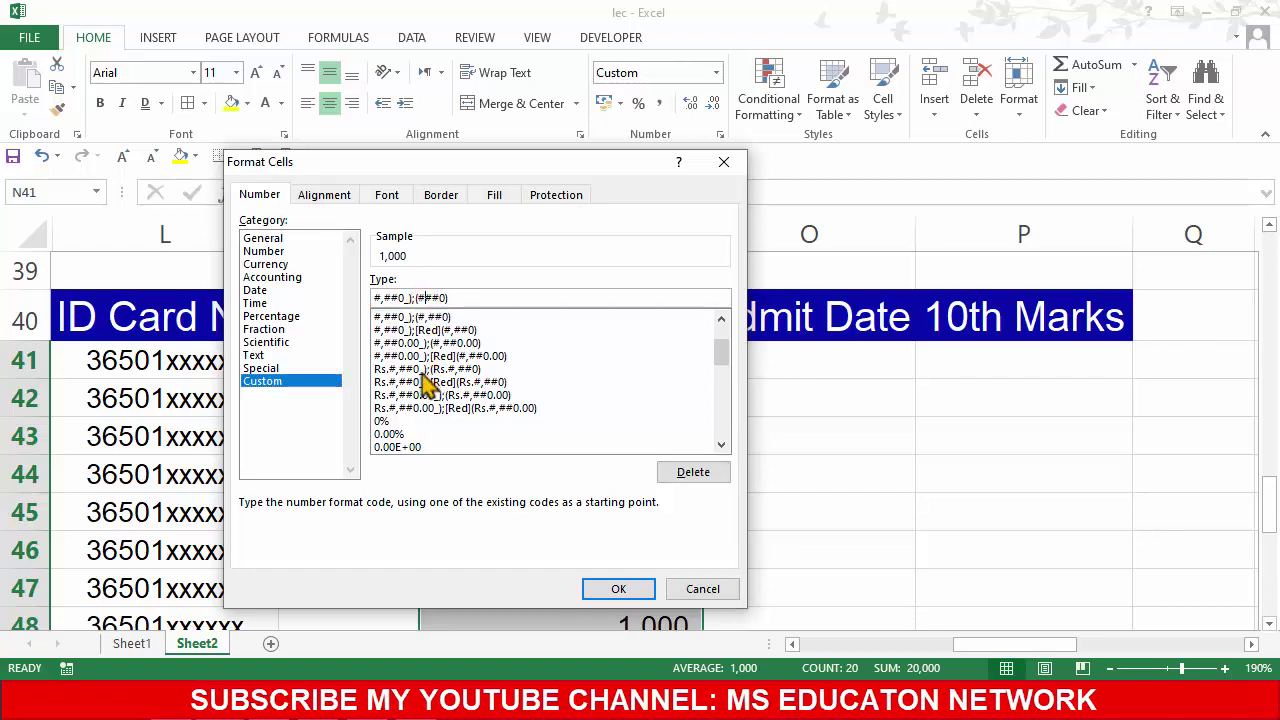
pyautogui.write('Rs.')
pyautogui.click(635, 588)
pyautogui.click(617, 500)
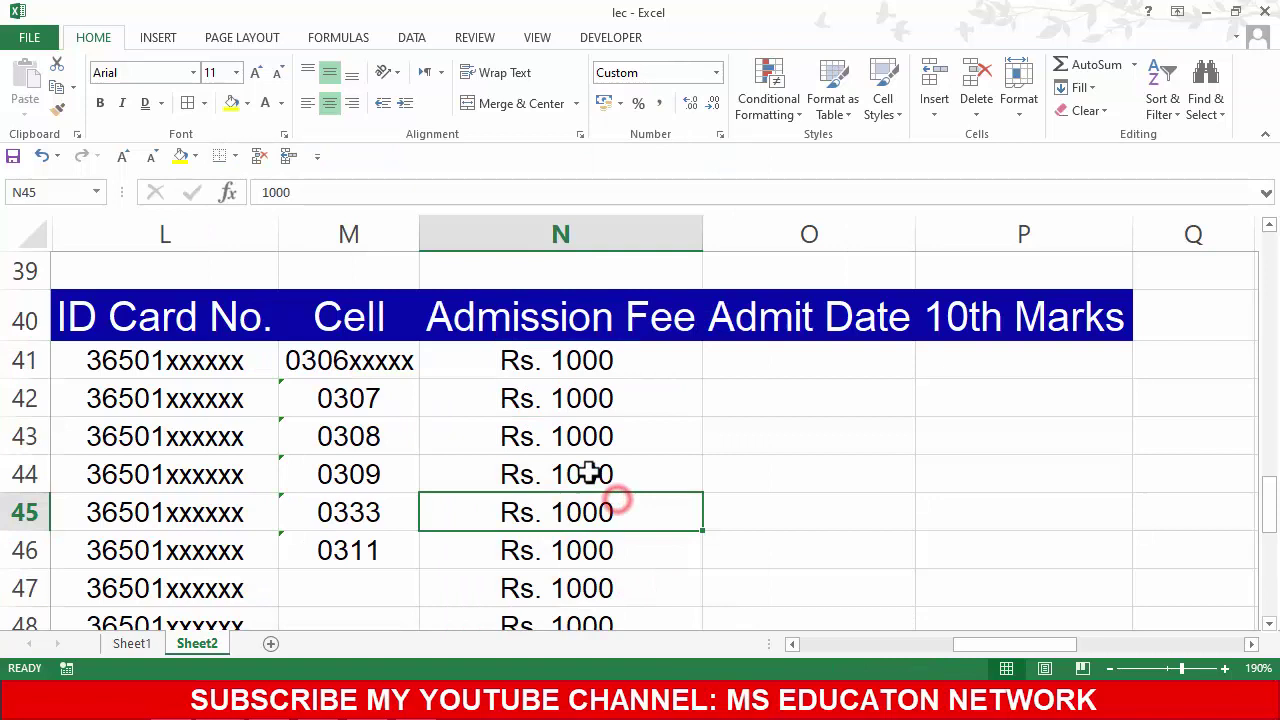
# Step: Clear N42 and enter 300 as a trial fee
pyautogui.click(620, 400)
pyautogui.click(603, 368)
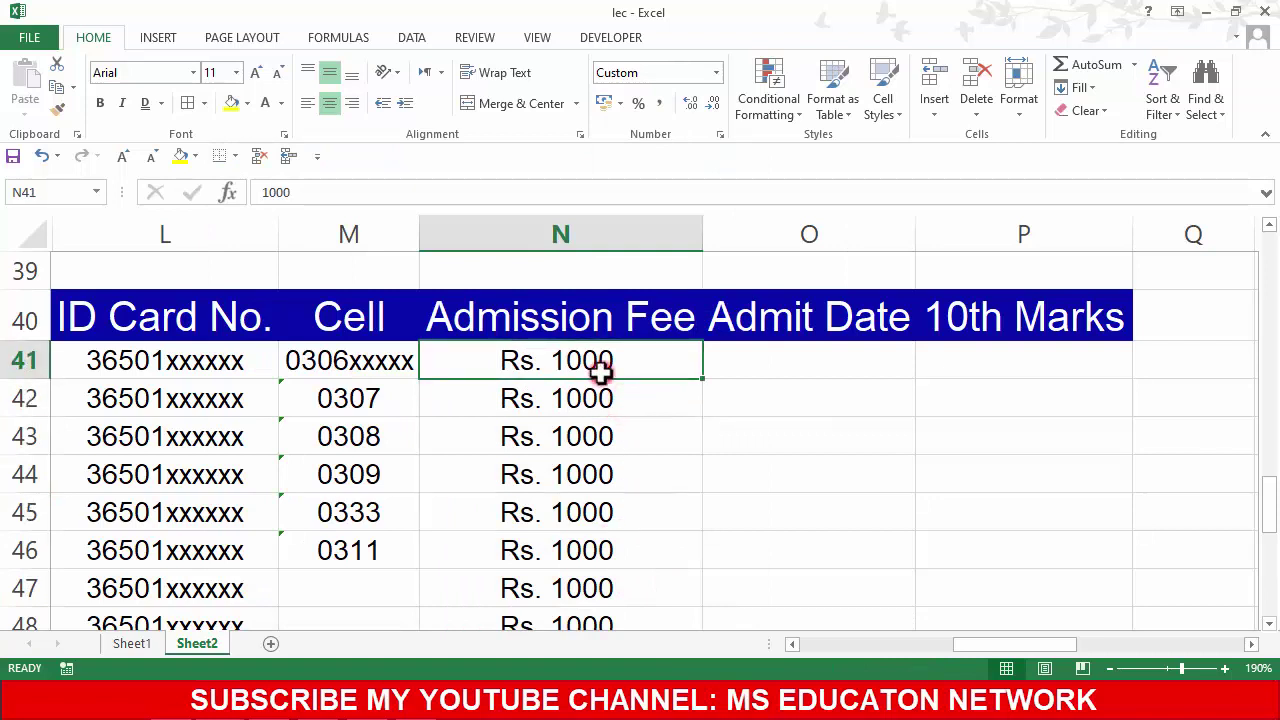
pyautogui.click(600, 397)
pyautogui.press('Delete')
pyautogui.click(598, 474)
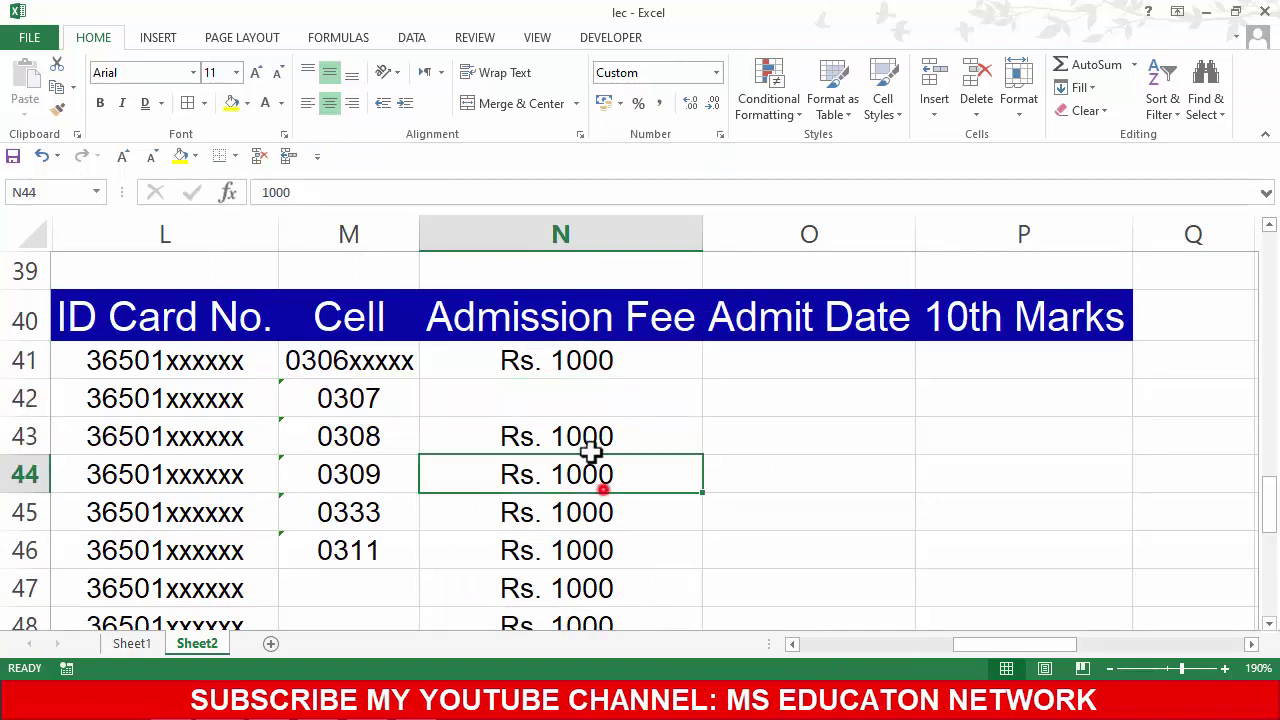
pyautogui.click(573, 400)
pyautogui.write('300')
pyautogui.press('Return')
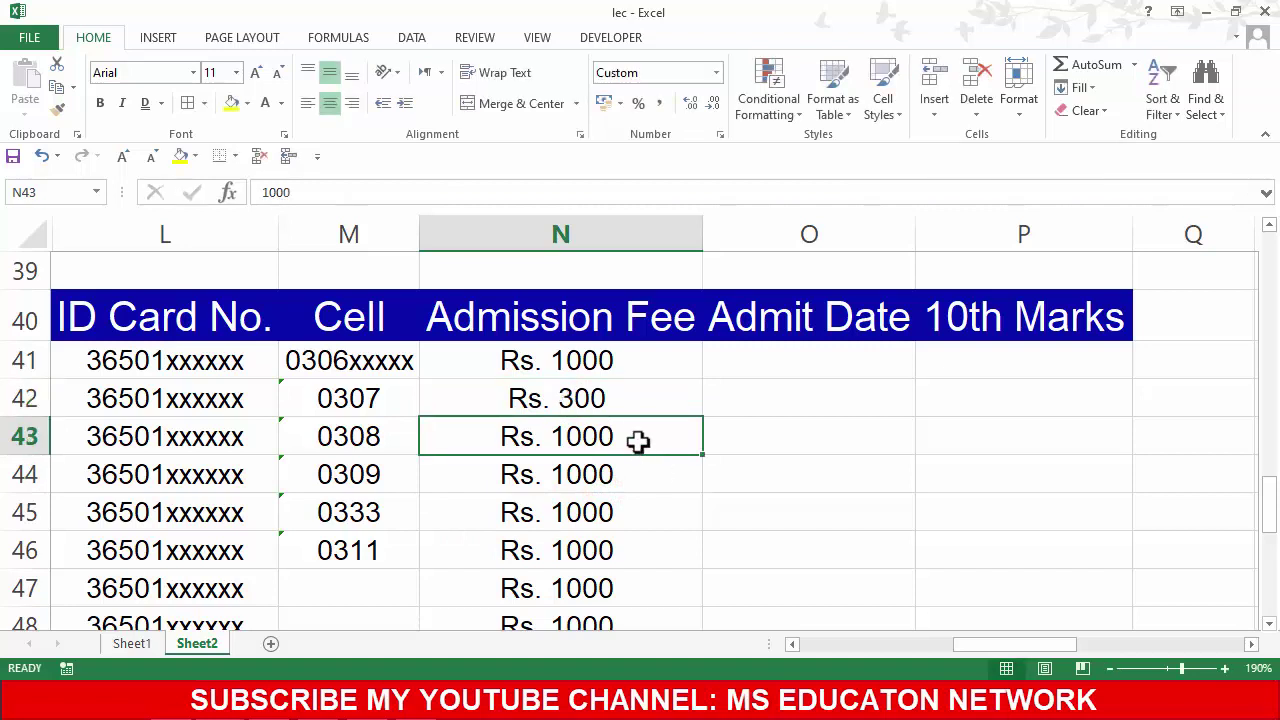
# Step: Fill every fee cell from N41 downward with 3000 using Ctrl+Enter
pyautogui.moveTo(614, 363)
pyautogui.mouseDown()
pyautogui.moveTo(700, 470)
pyautogui.moveTo(586, 537)
pyautogui.mouseUp()
pyautogui.scroll(6, 586, 528)
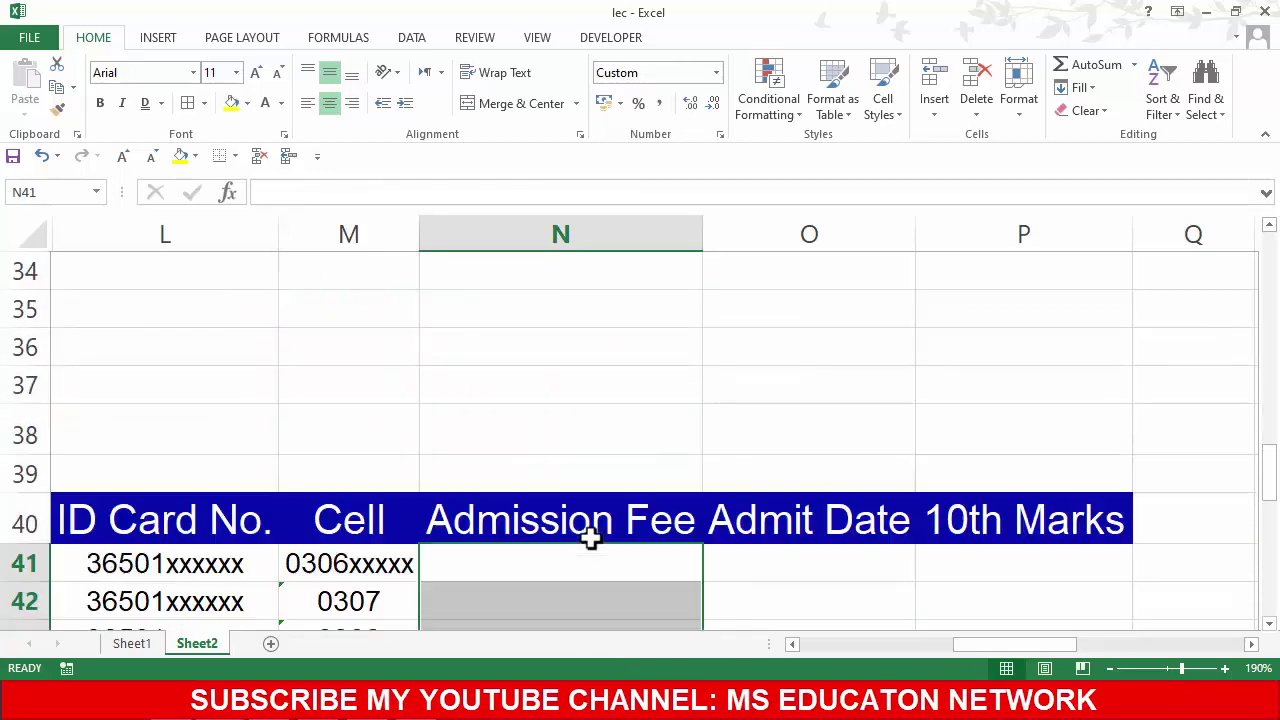
pyautogui.scroll(-2, 590, 538)
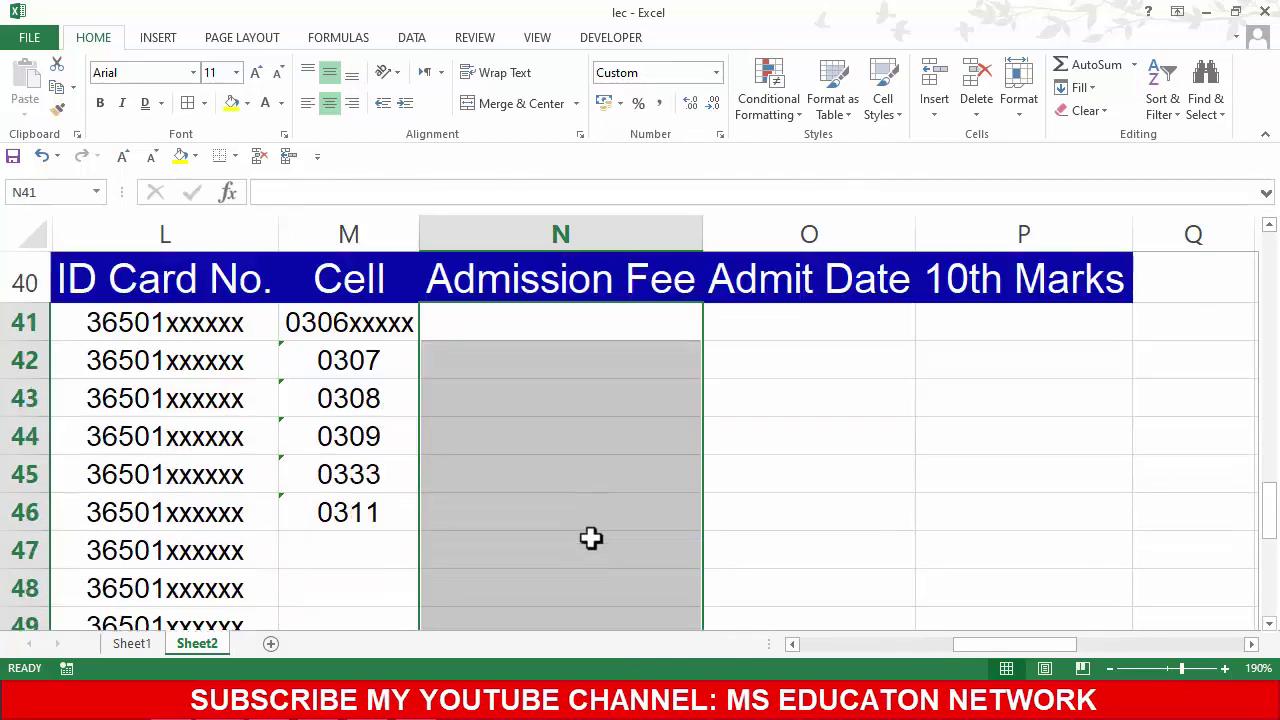
pyautogui.click(558, 420)
pyautogui.moveTo(526, 311); pyautogui.dragTo(538, 608)
pyautogui.write('30')
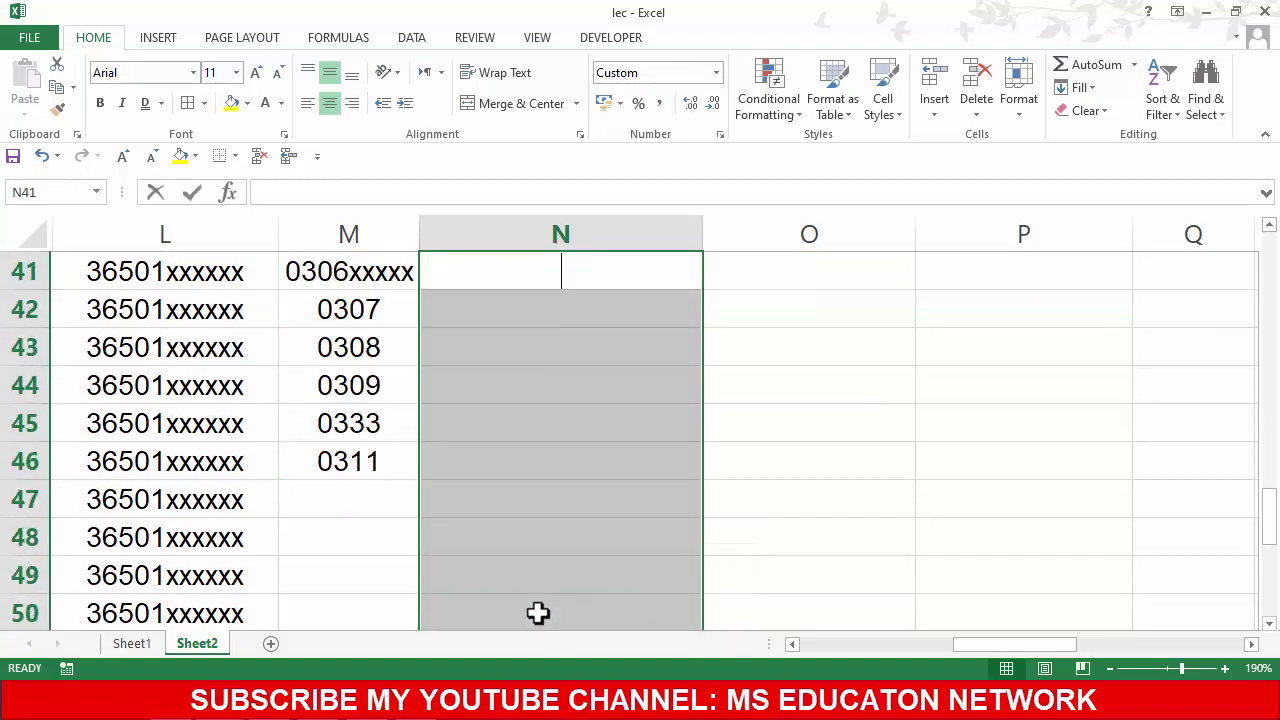
pyautogui.write('00')
pyautogui.hotkey('ctrl', 'Return')
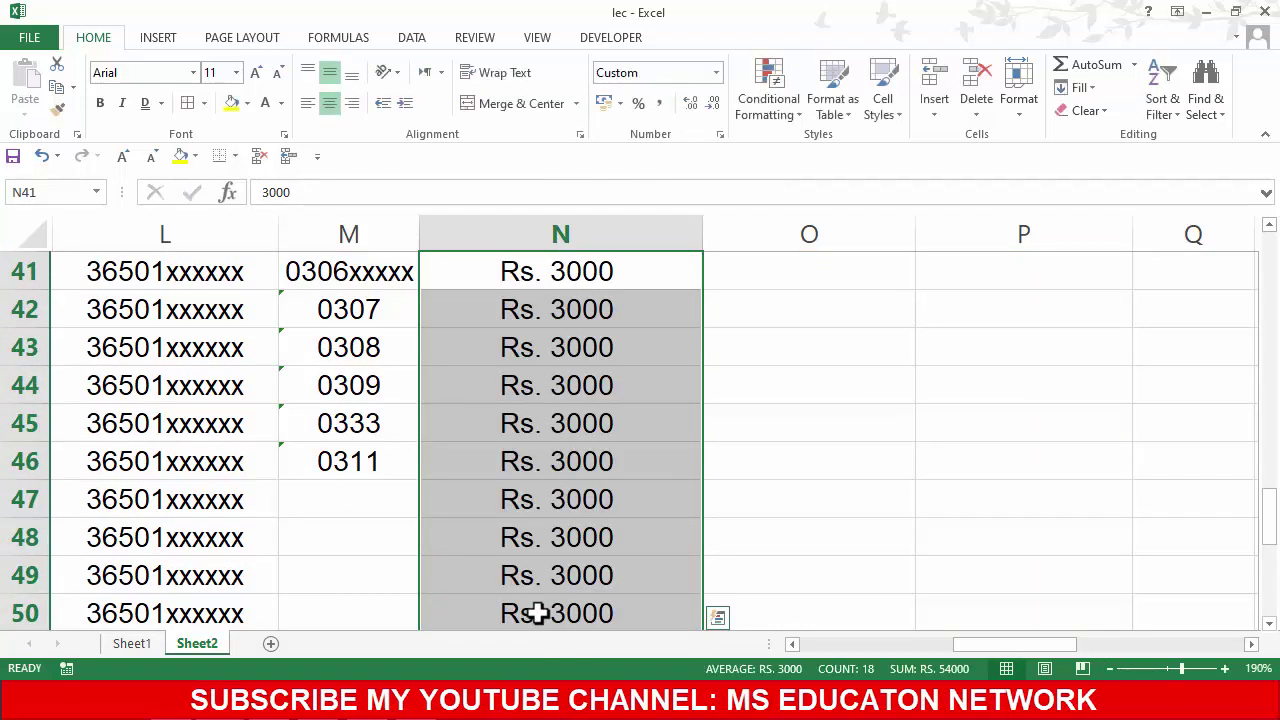
pyautogui.scroll(1, 491, 563)
pyautogui.click(715, 74)
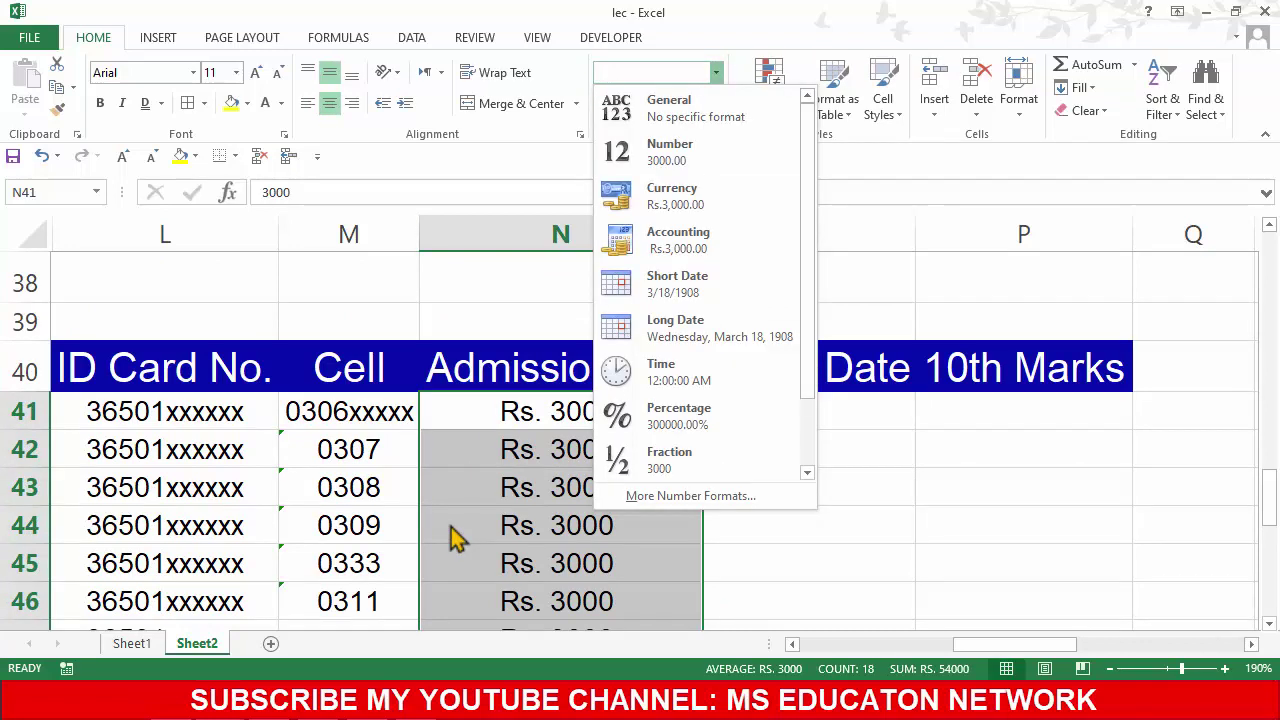
# Step: Give the Admission Fee cells a custom number format consisting only of 'Rs.'
pyautogui.click(660, 500)
pyautogui.click(264, 251)
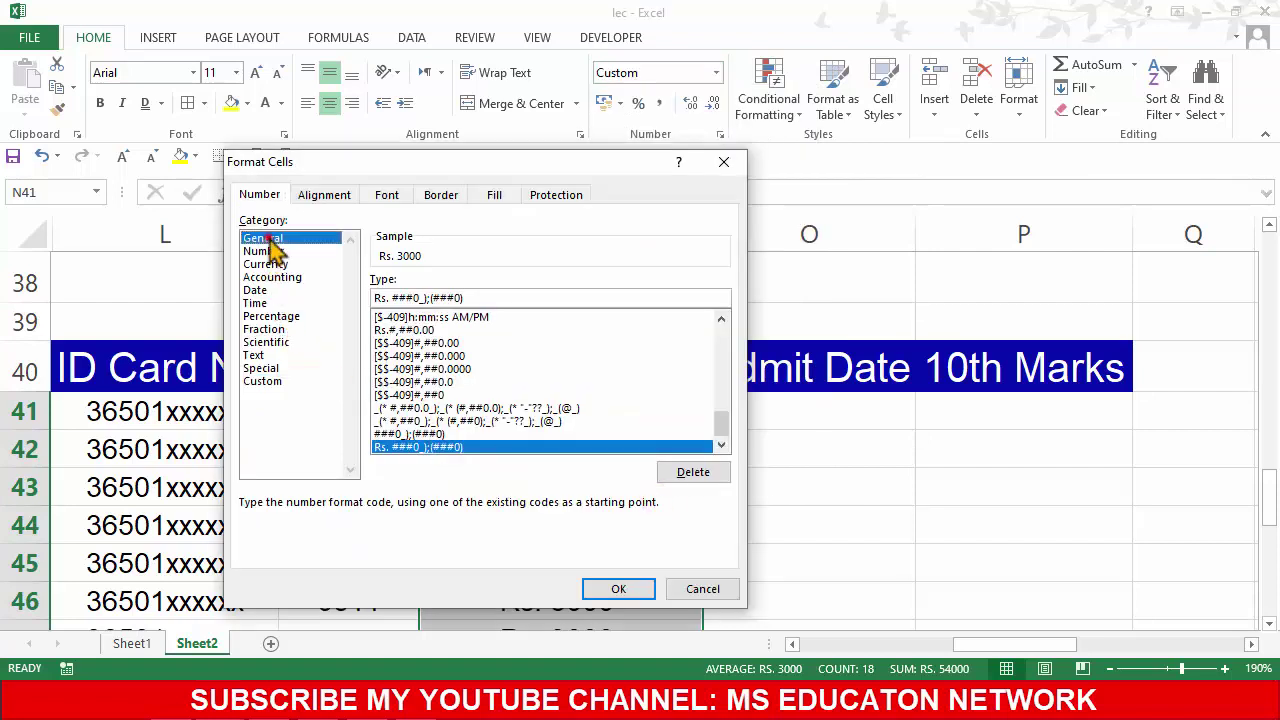
pyautogui.moveTo(262, 290); pyautogui.dragTo(262, 355)
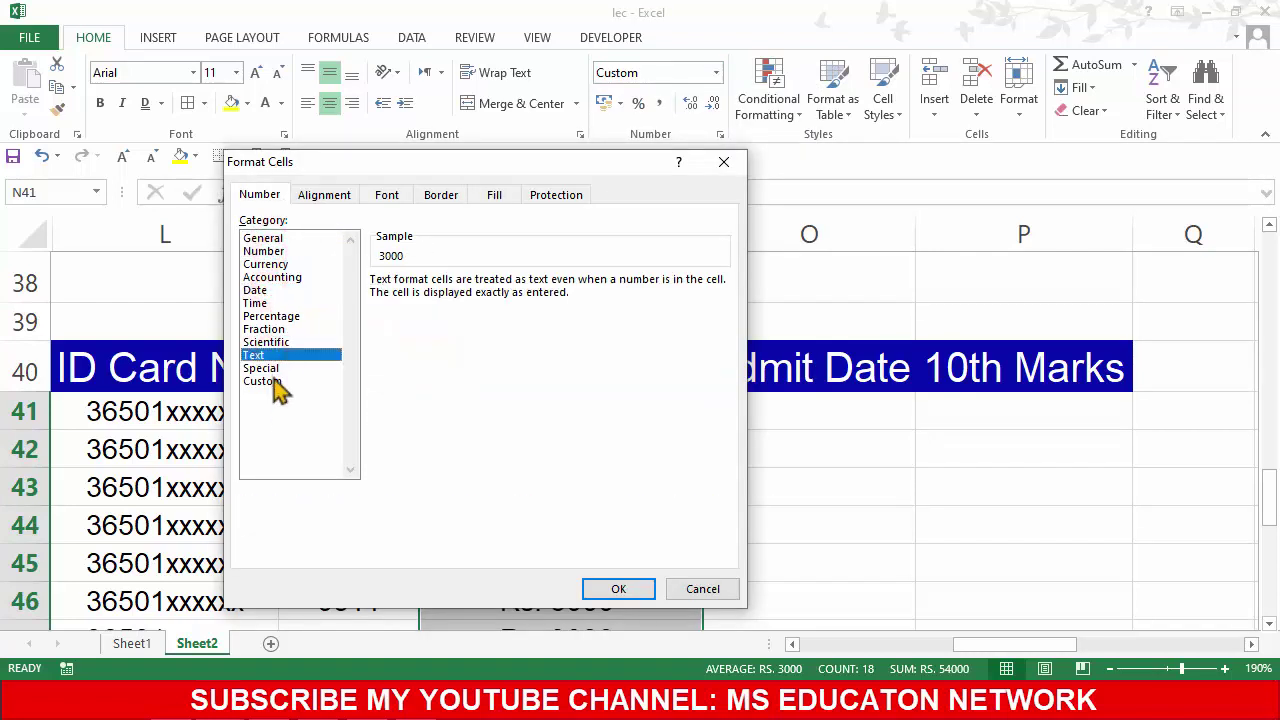
pyautogui.click(277, 384)
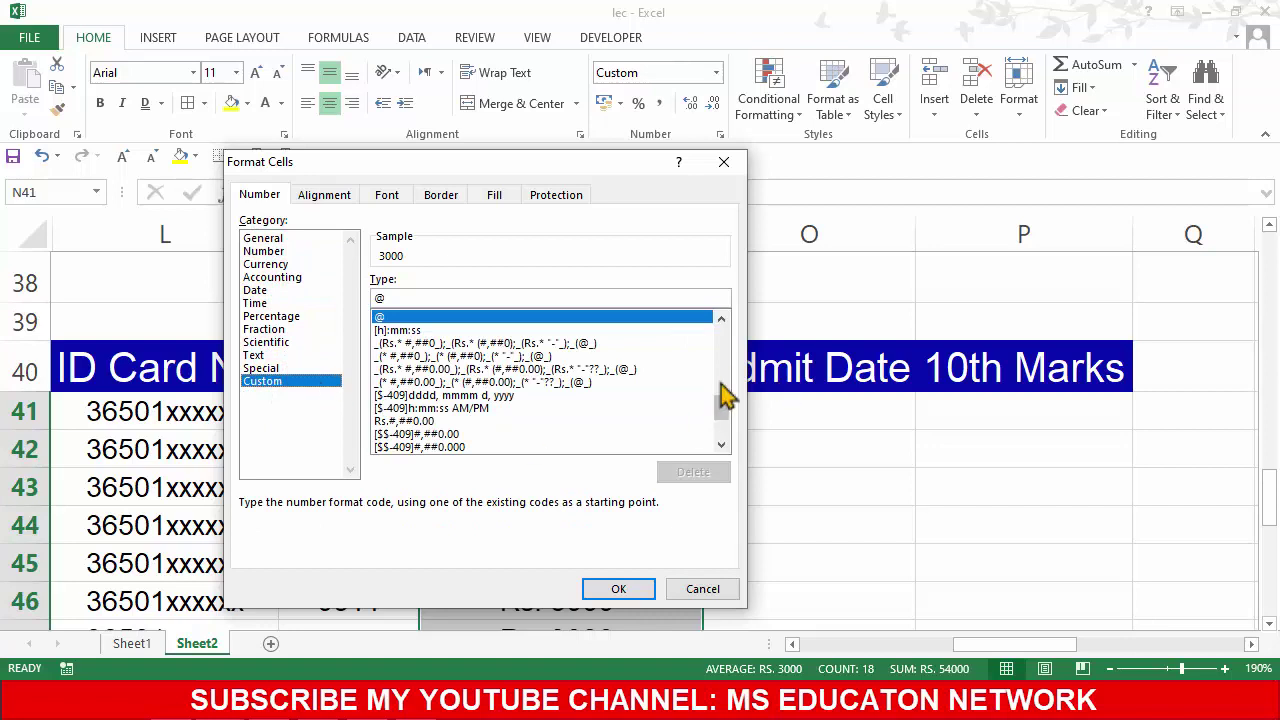
pyautogui.click(405, 383)
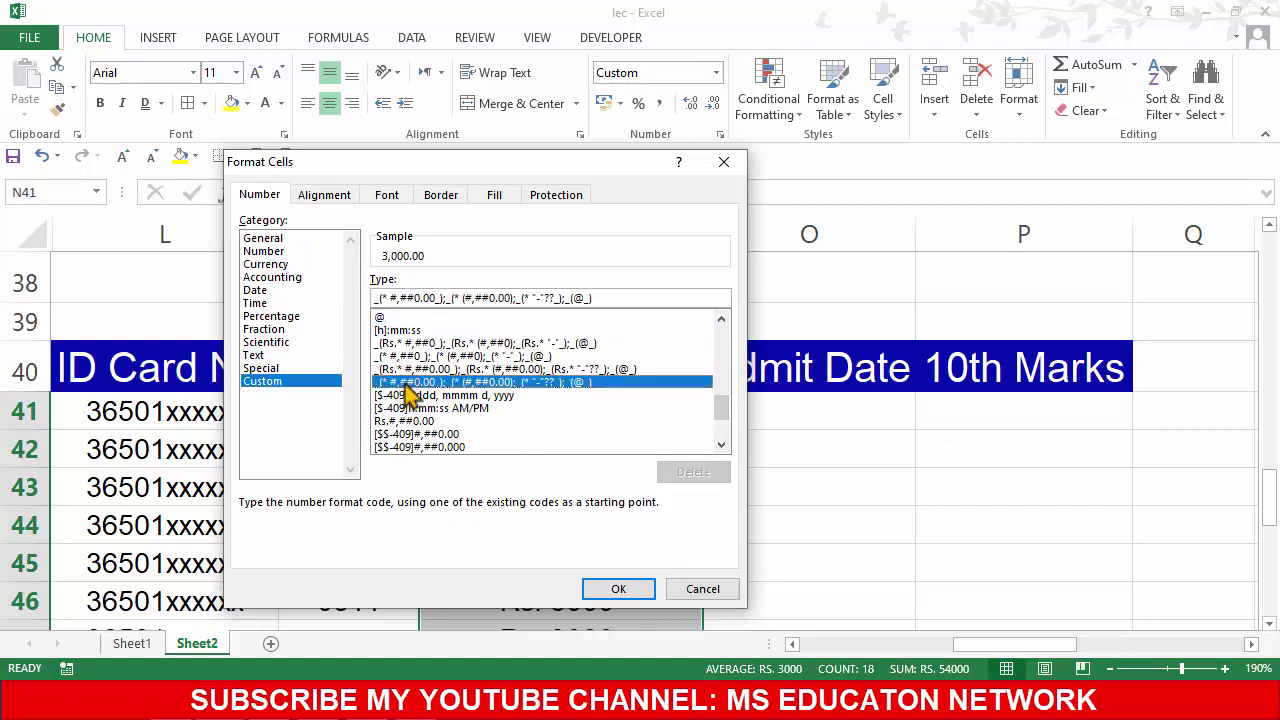
pyautogui.moveTo(721, 405); pyautogui.dragTo(727, 438)
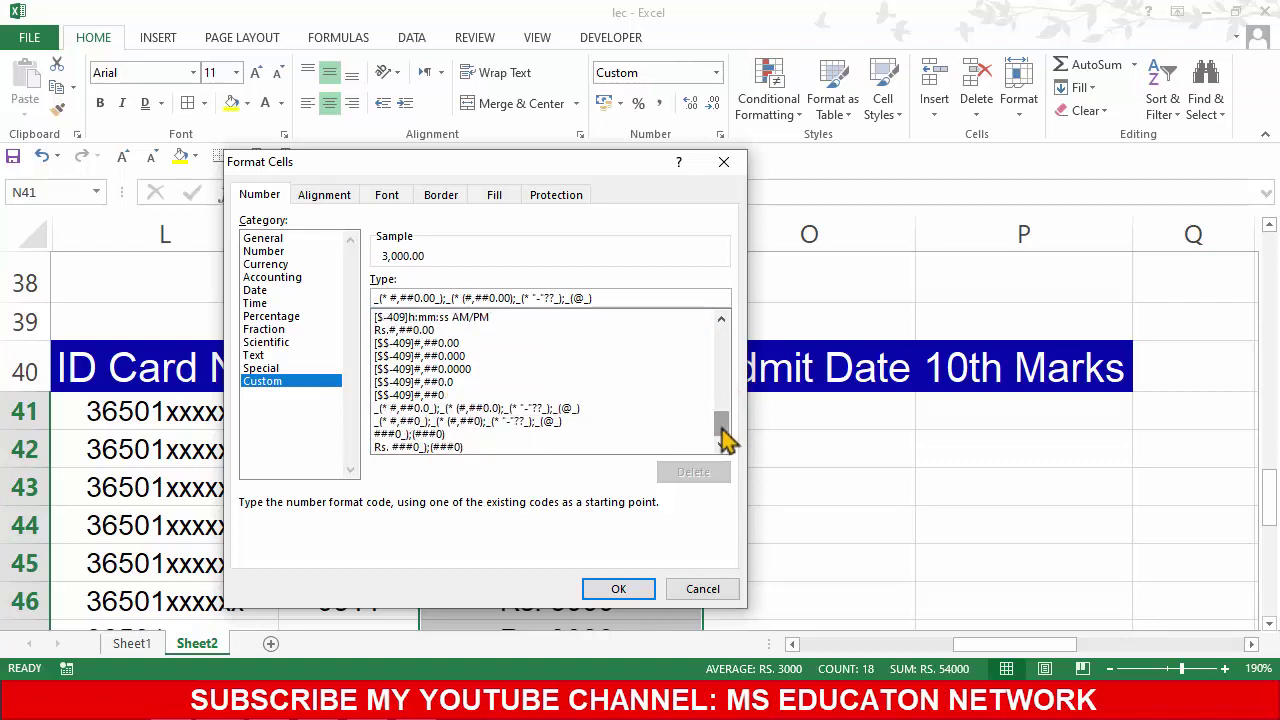
pyautogui.click(410, 447)
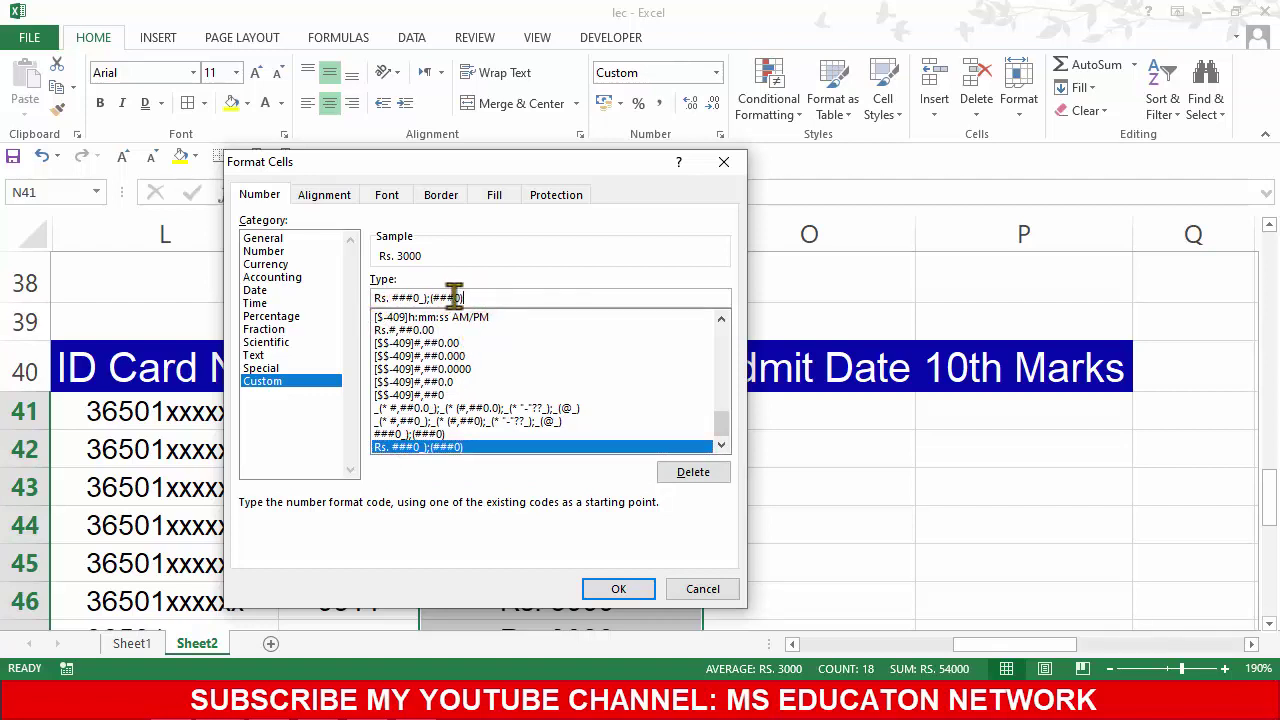
pyautogui.moveTo(480, 297); pyautogui.dragTo(366, 298)
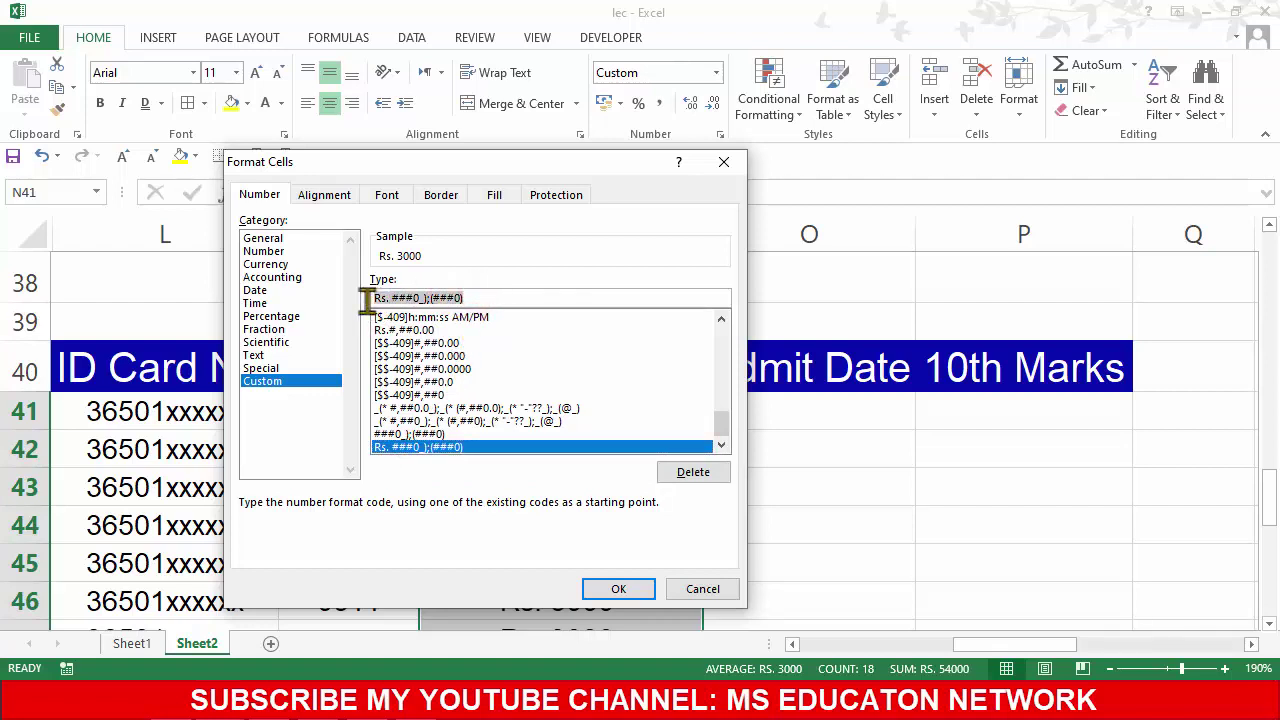
pyautogui.press('BackSpace')
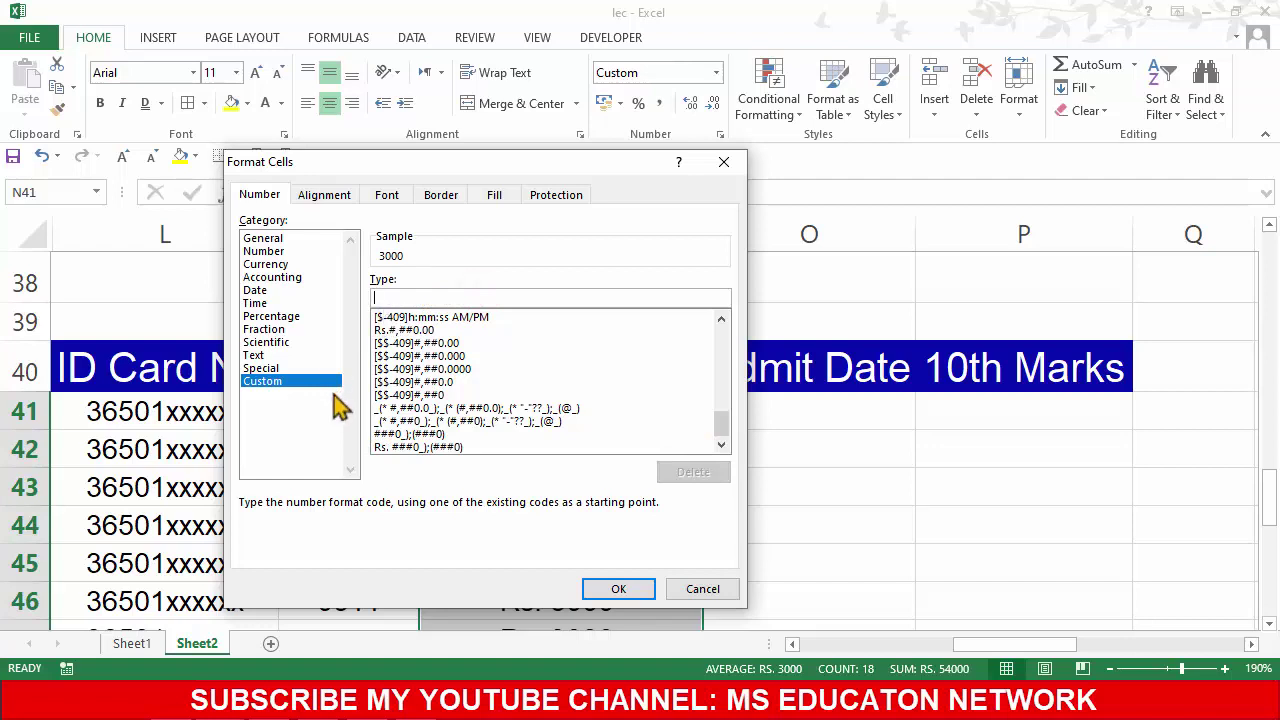
pyautogui.write('RS.')
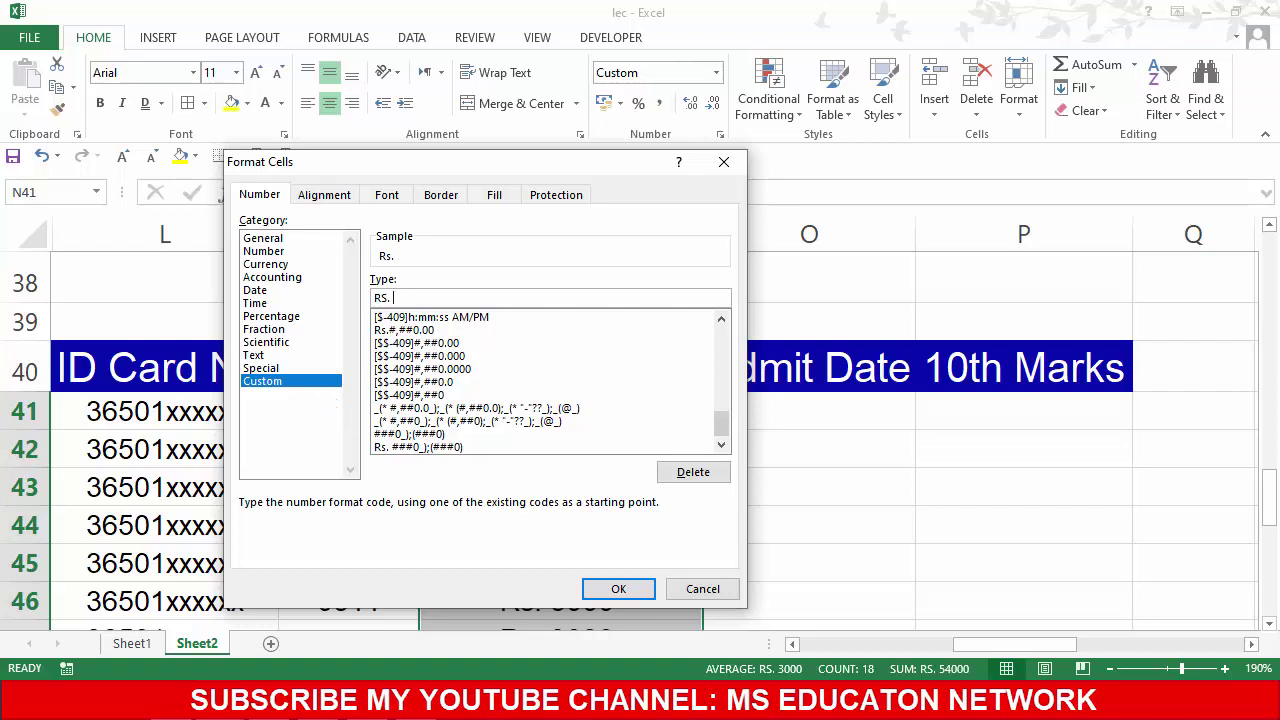
pyautogui.click(625, 590)
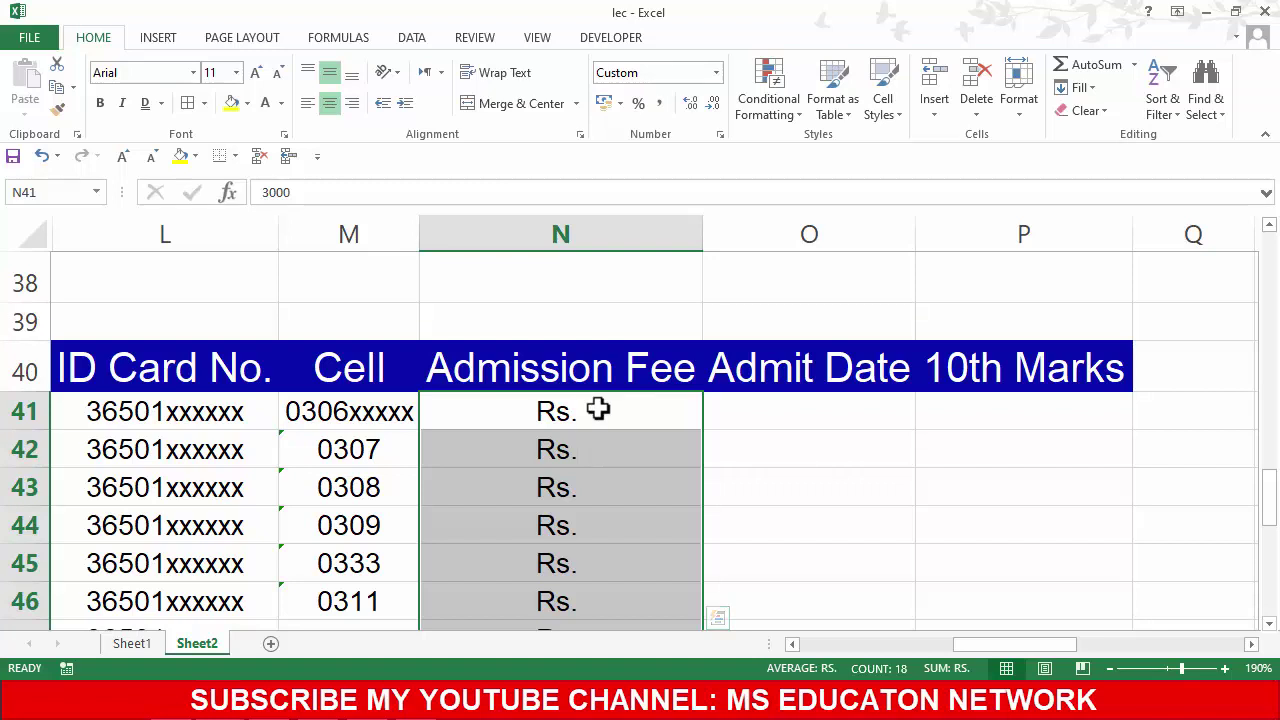
# Step: Clear the contents of the Admission Fee cells in column N
pyautogui.moveTo(597, 411); pyautogui.dragTo(550, 520)
pyautogui.scroll(4, 550, 520)
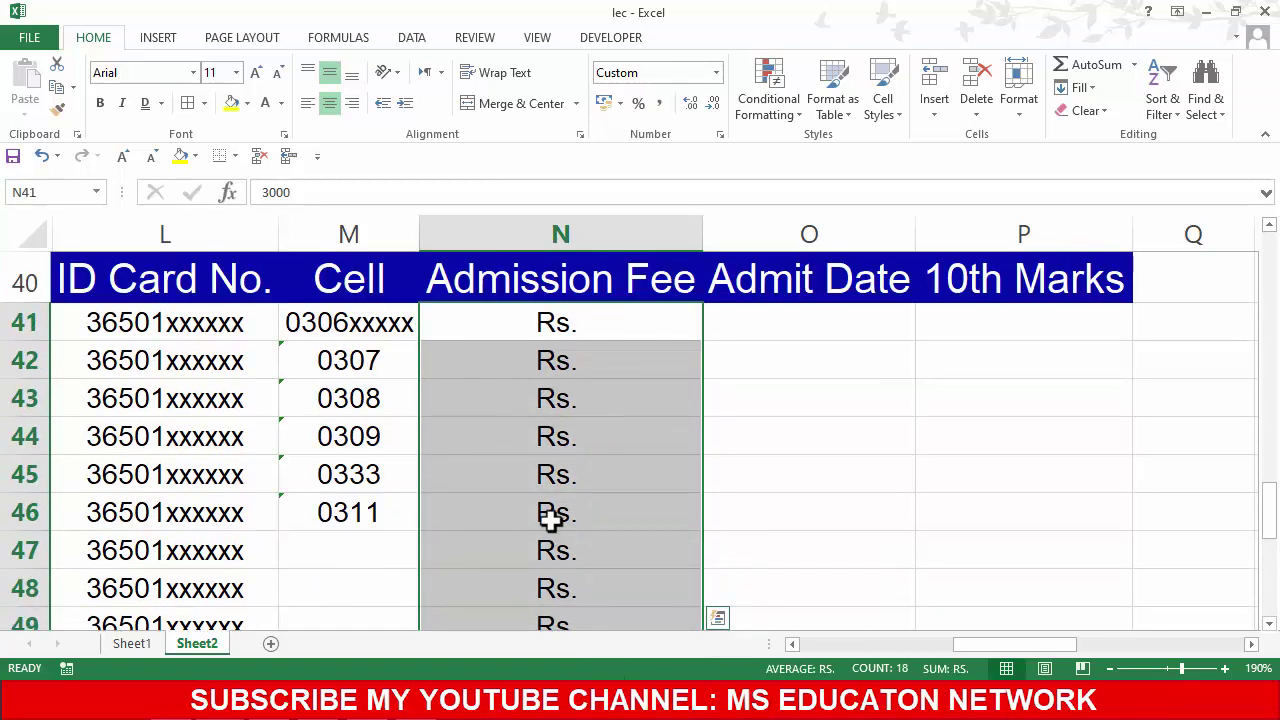
pyautogui.press('Delete')
# Step: Enter the fee 10000 in N41 and select N41:N44
pyautogui.click(521, 319)
pyautogui.write('100')
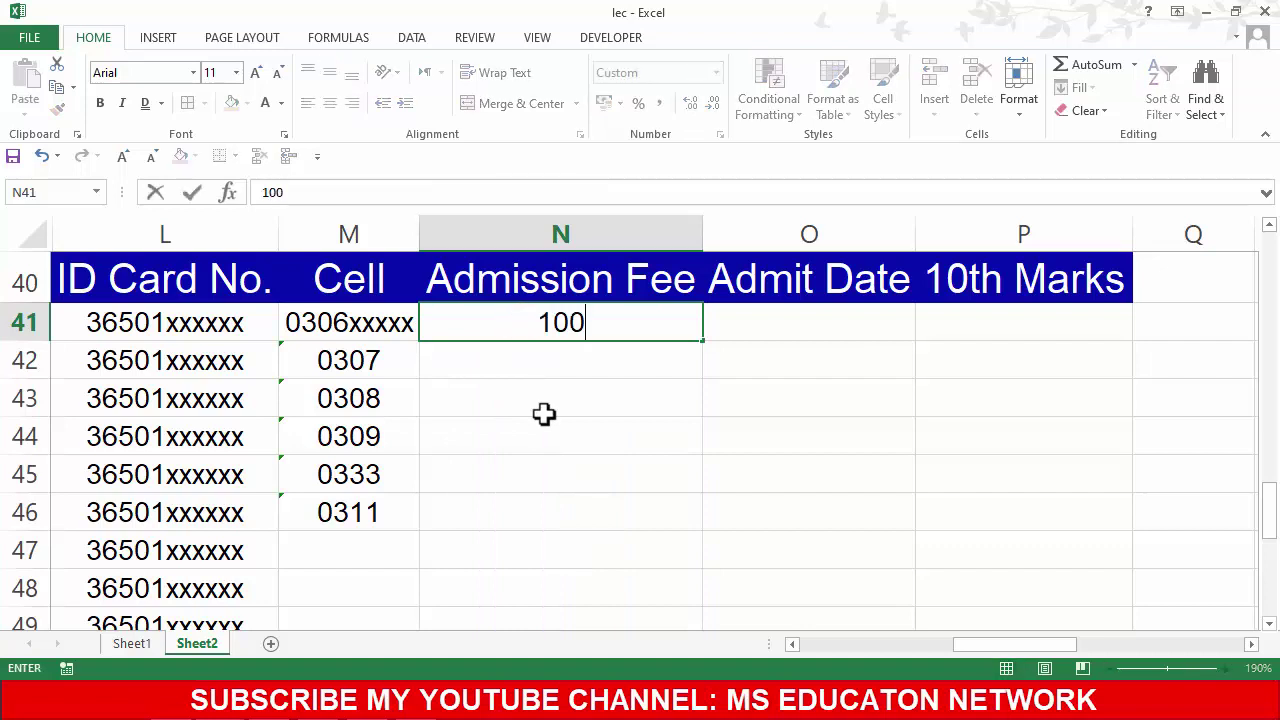
pyautogui.write('00')
pyautogui.press('Return')
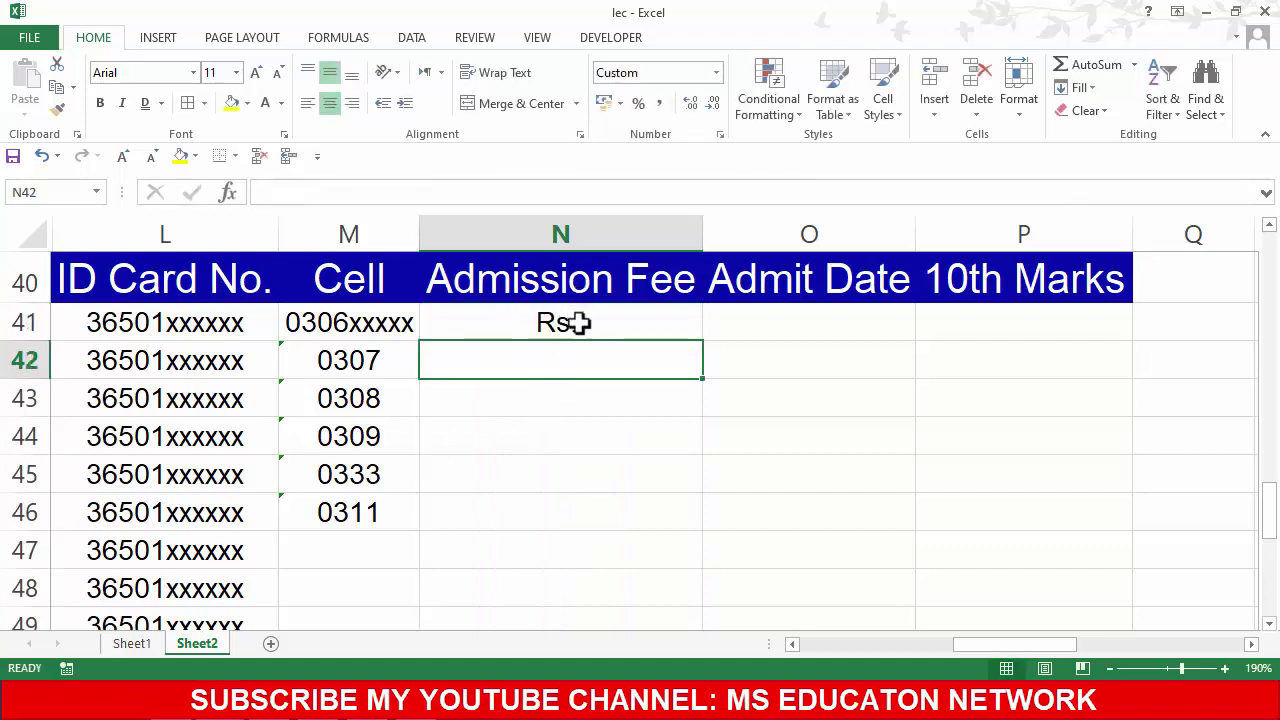
pyautogui.click(579, 323)
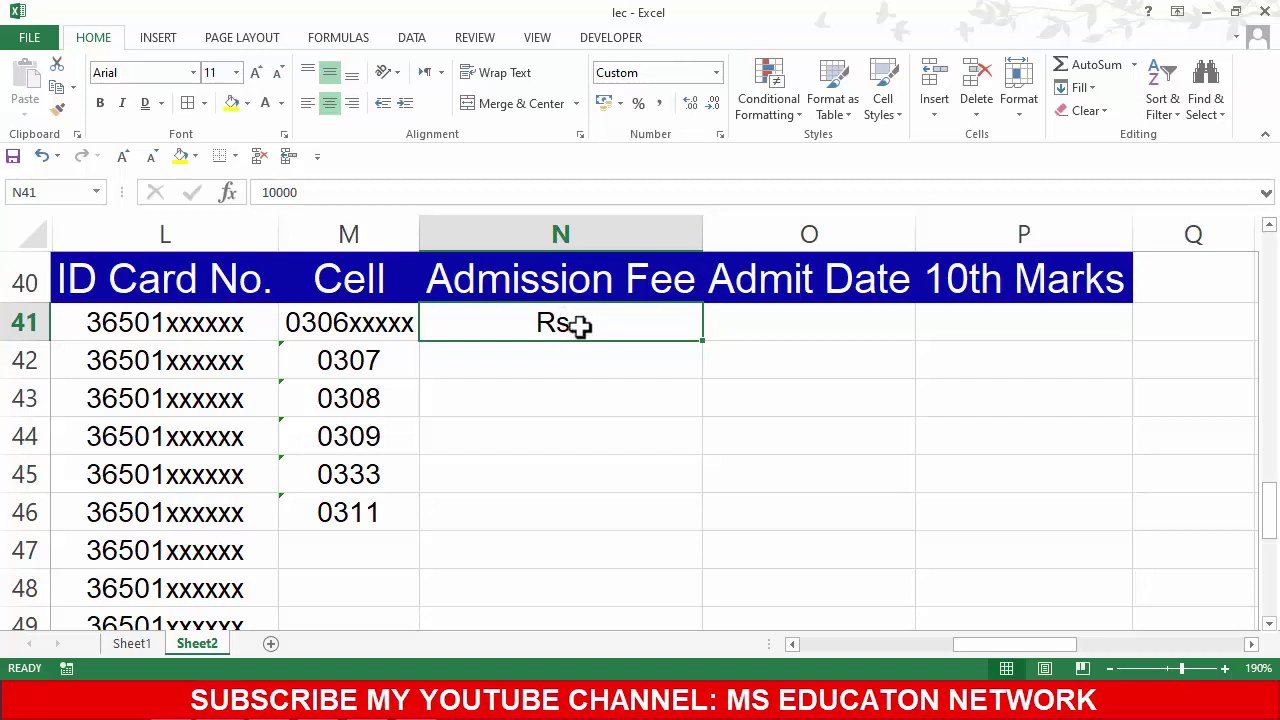
pyautogui.moveTo(578, 323); pyautogui.dragTo(578, 434)
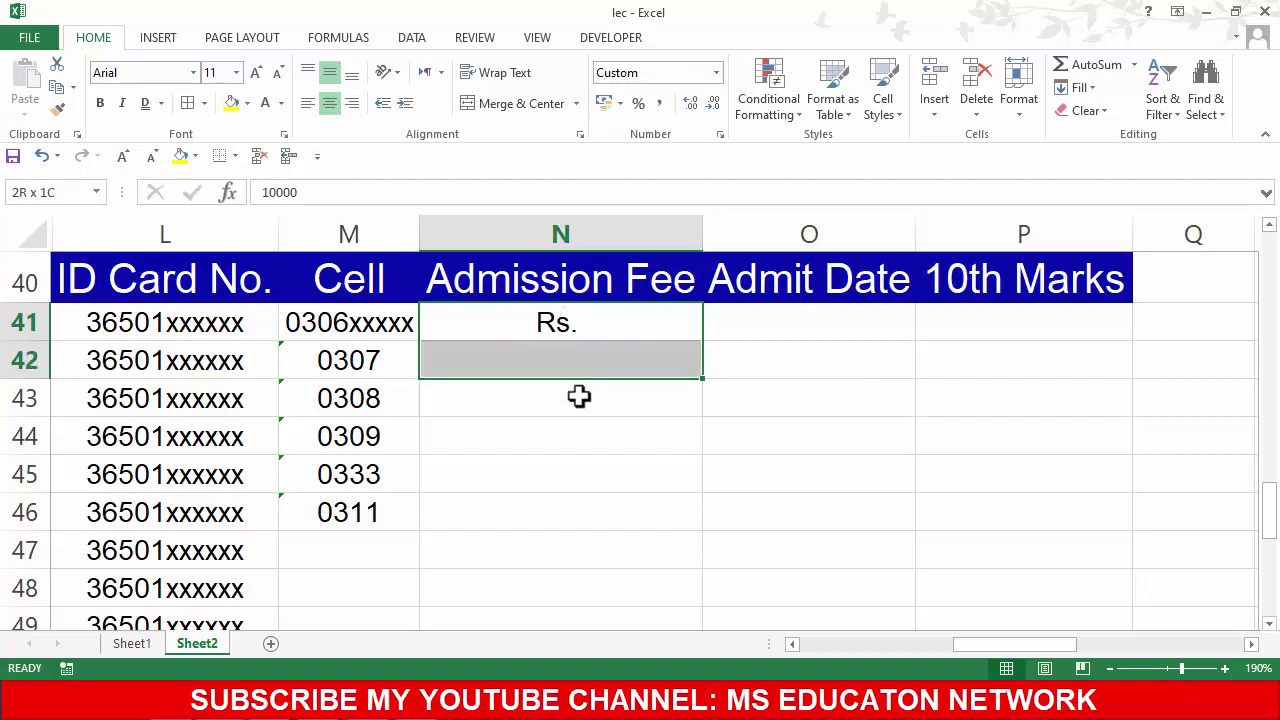
# Step: Change the custom fee format to Rs. ###### so N41 reads Rs. 10000
pyautogui.click(716, 72)
pyautogui.click(663, 491)
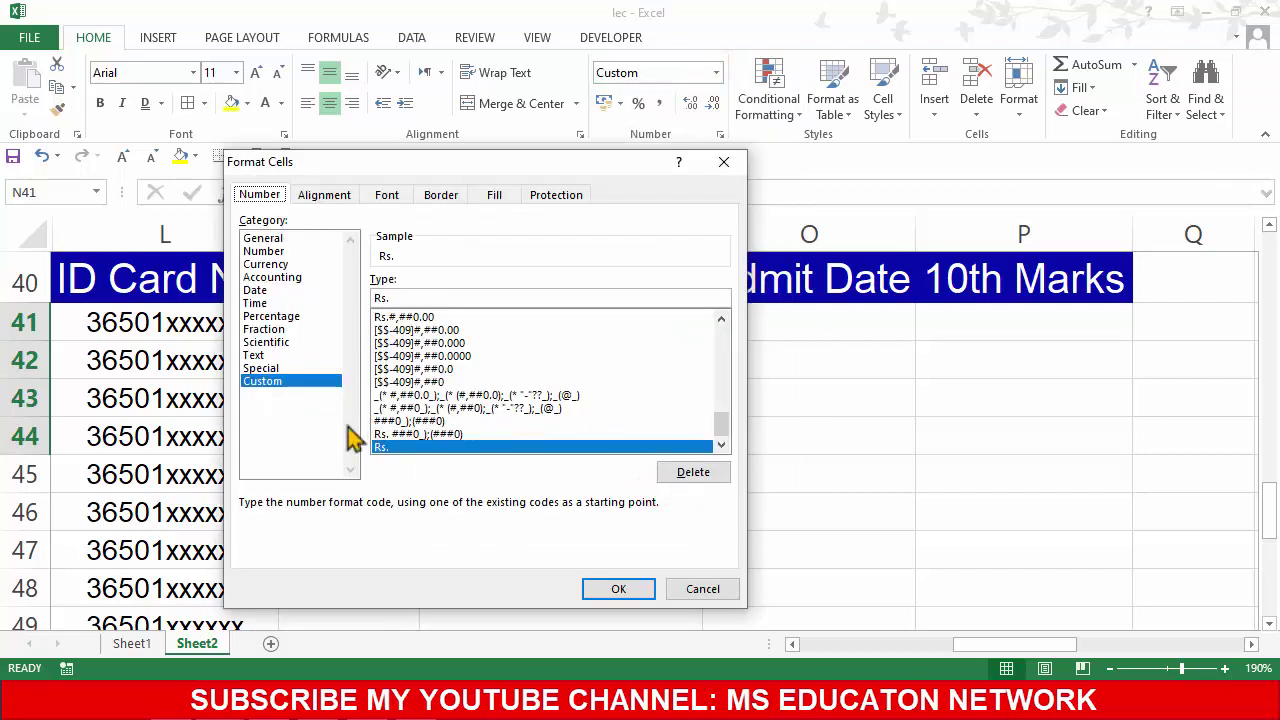
pyautogui.click(406, 298)
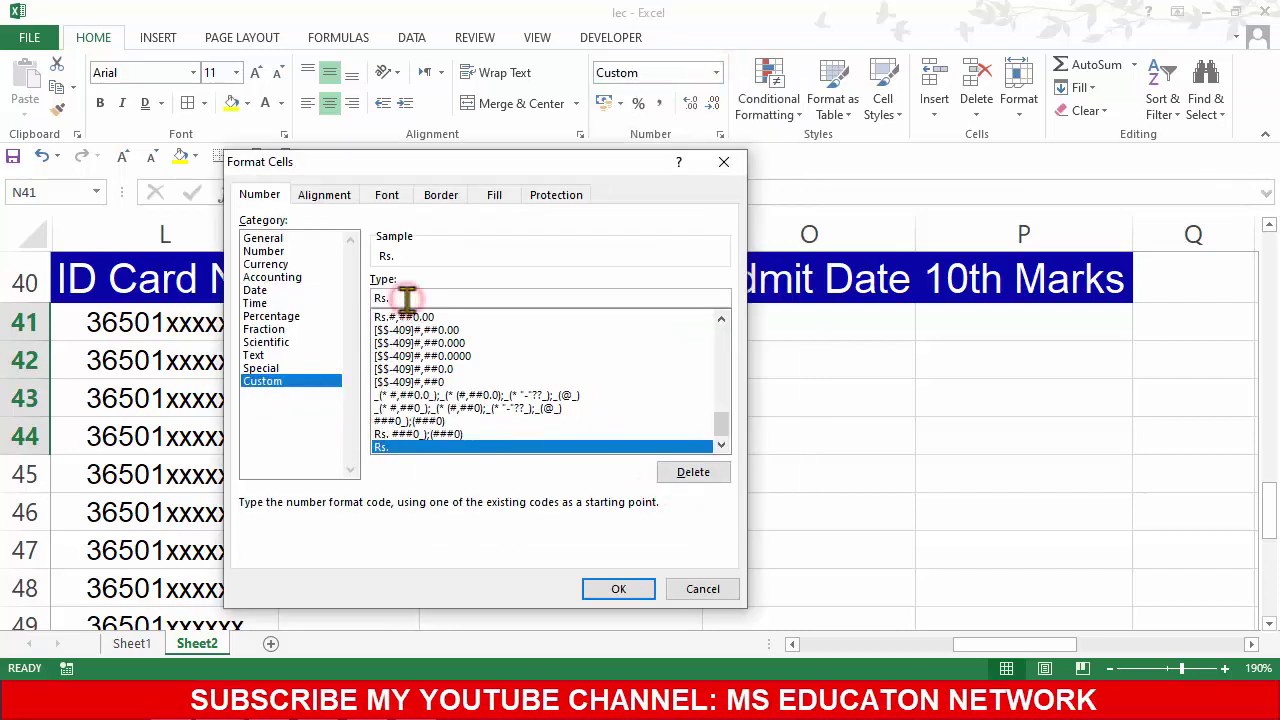
pyautogui.write('######')
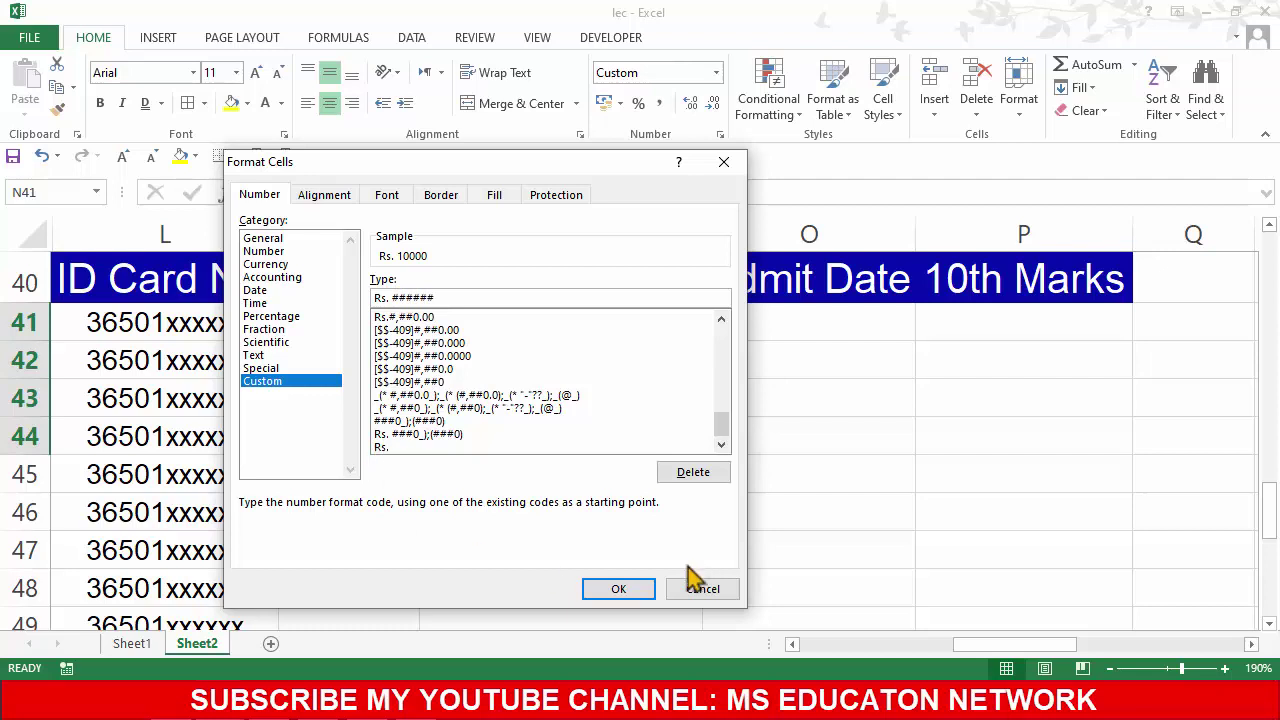
pyautogui.click(612, 590)
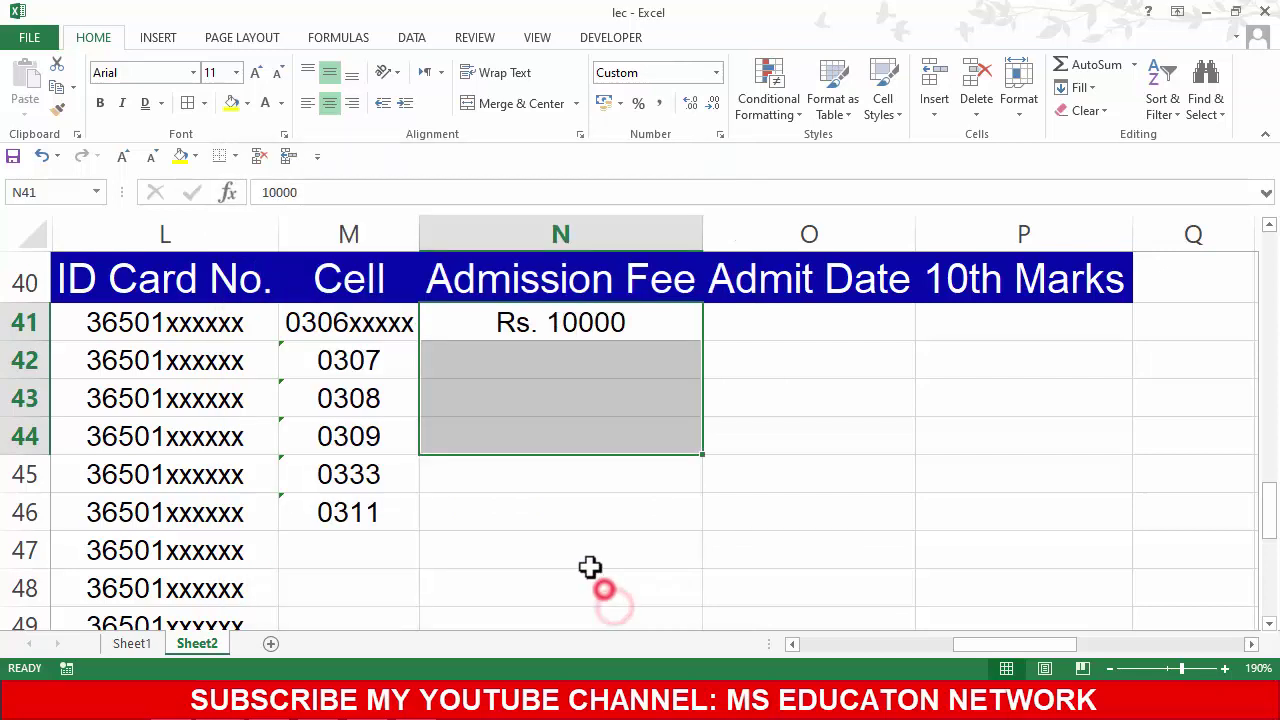
# Step: Enter fees 200, 3000 and 2000 in N41–N43, then select the fee and Admit Date cells
pyautogui.click(581, 431)
pyautogui.click(565, 322)
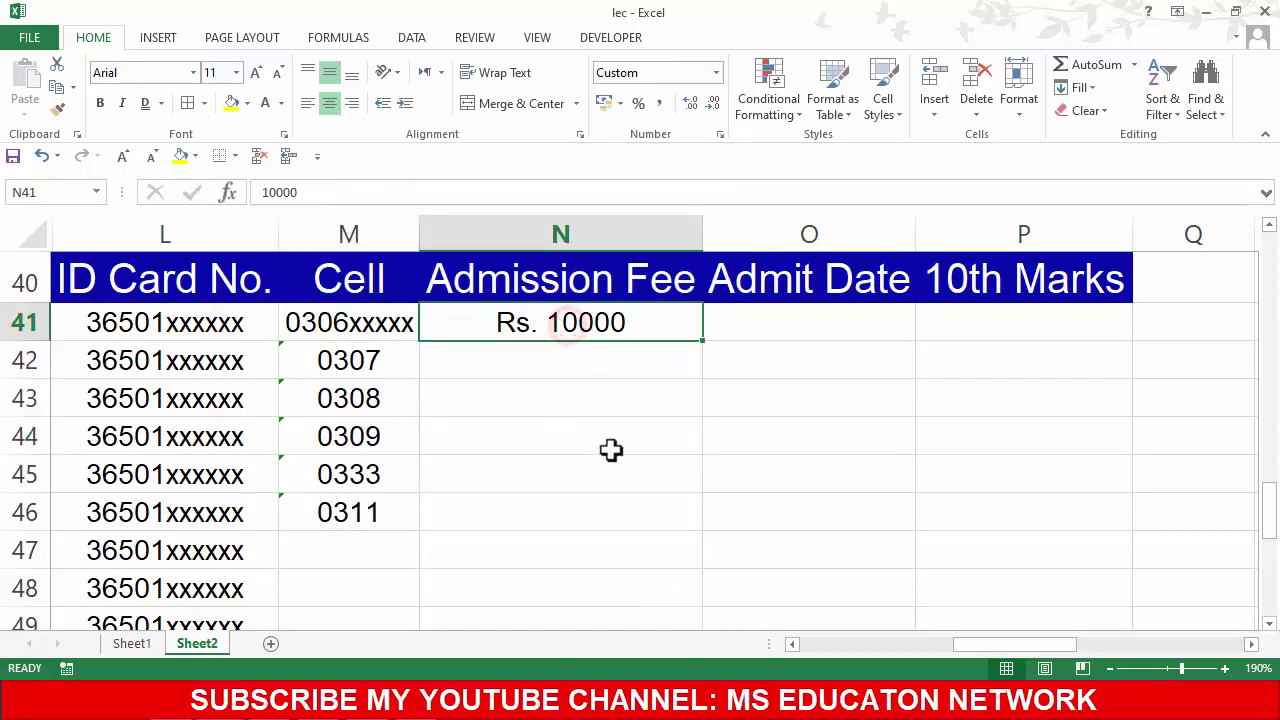
pyautogui.write('200')
pyautogui.press('Return')
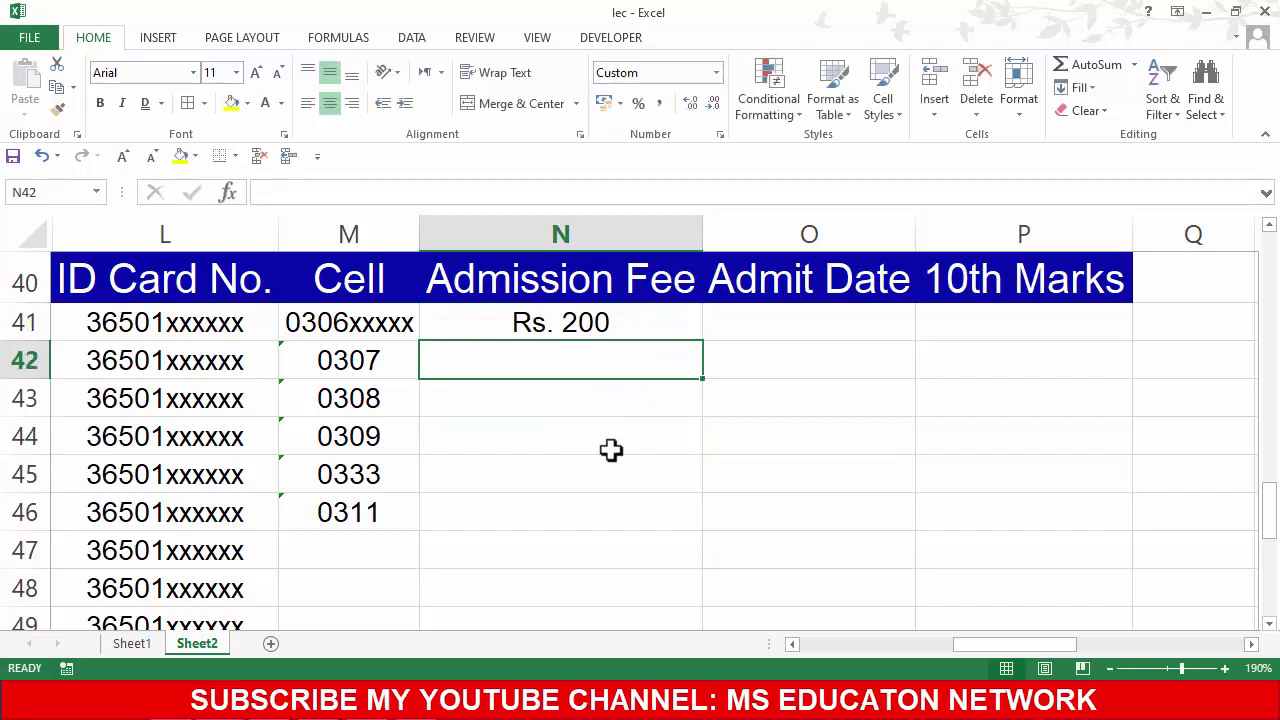
pyautogui.write('300')
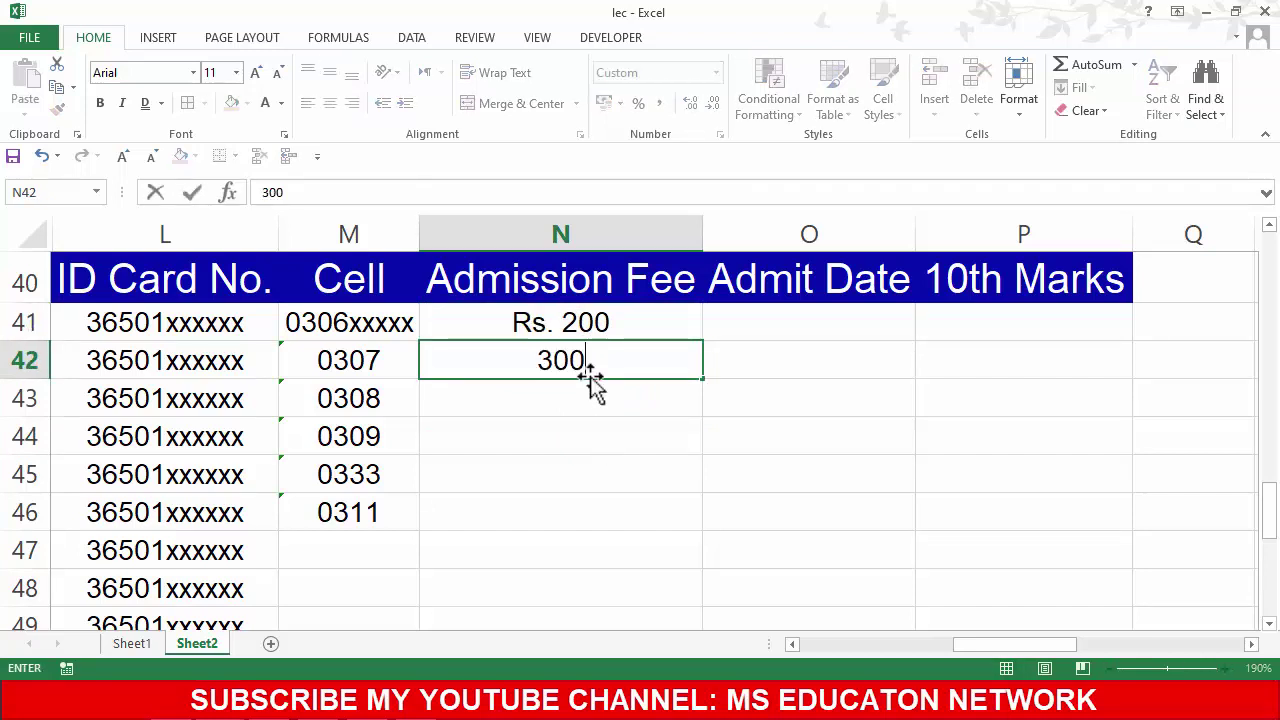
pyautogui.write('0')
pyautogui.press('Return')
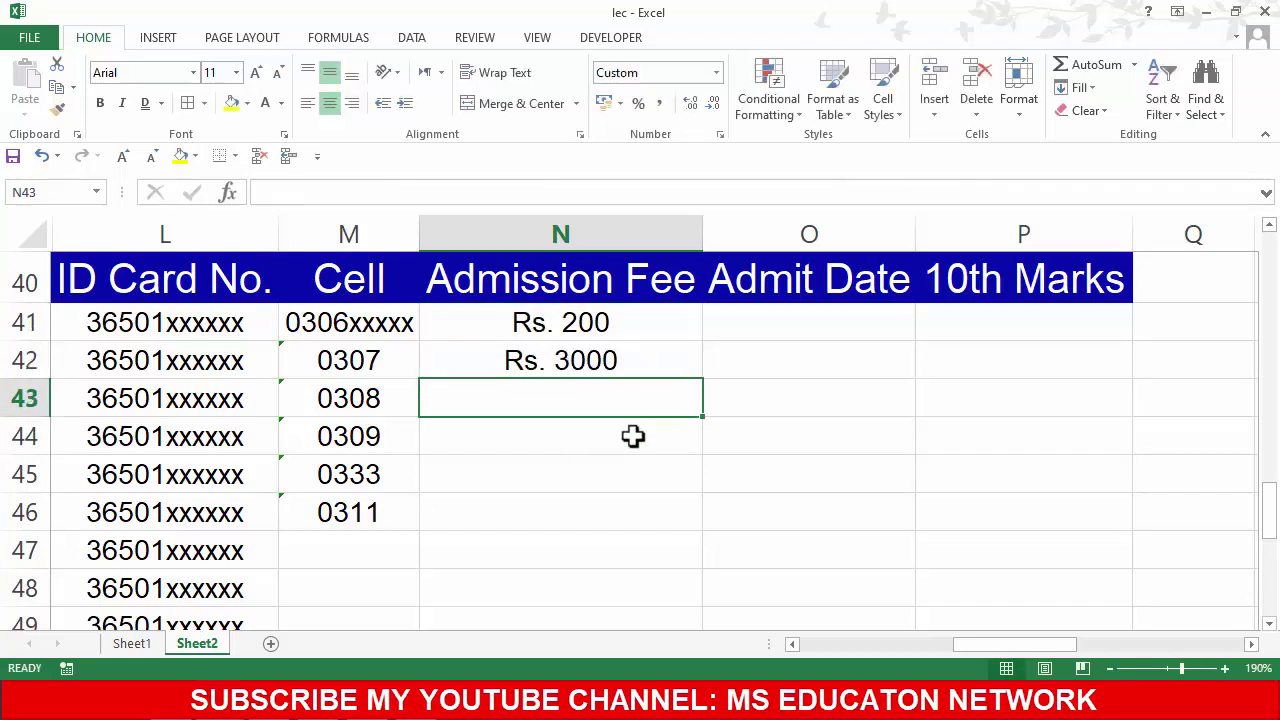
pyautogui.write('2000')
pyautogui.press('Return')
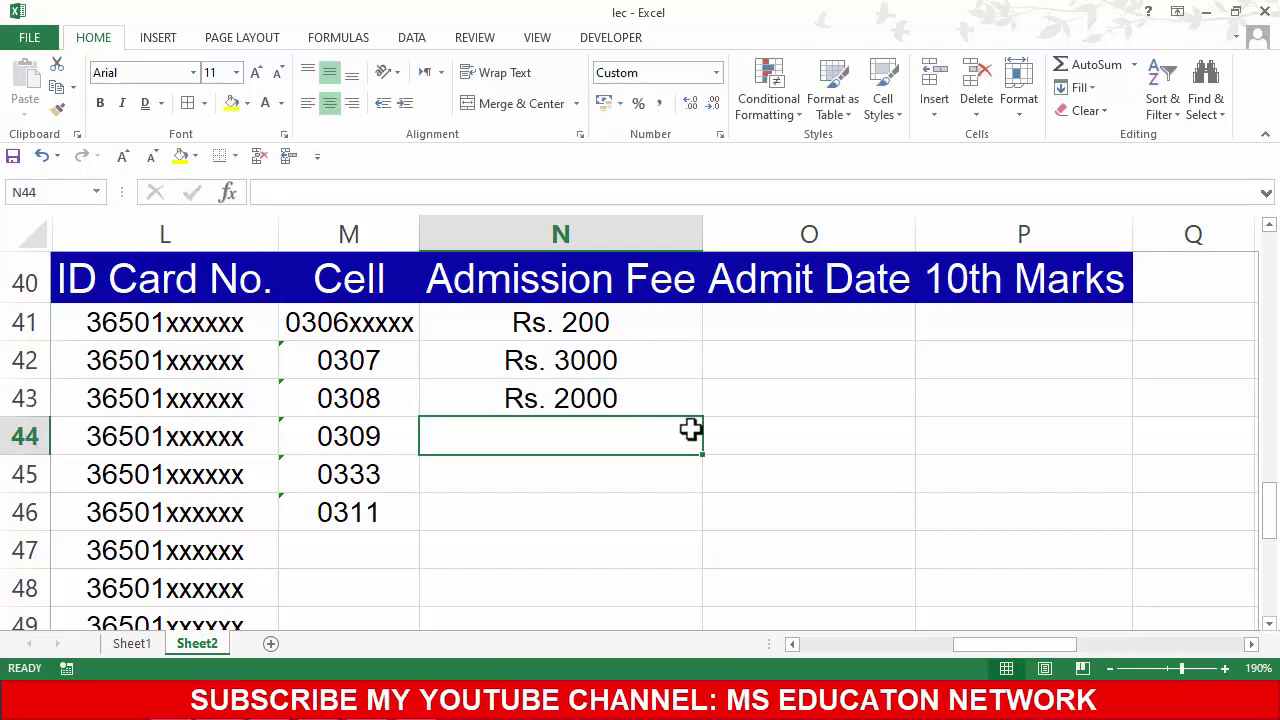
pyautogui.moveTo(637, 316); pyautogui.dragTo(642, 444)
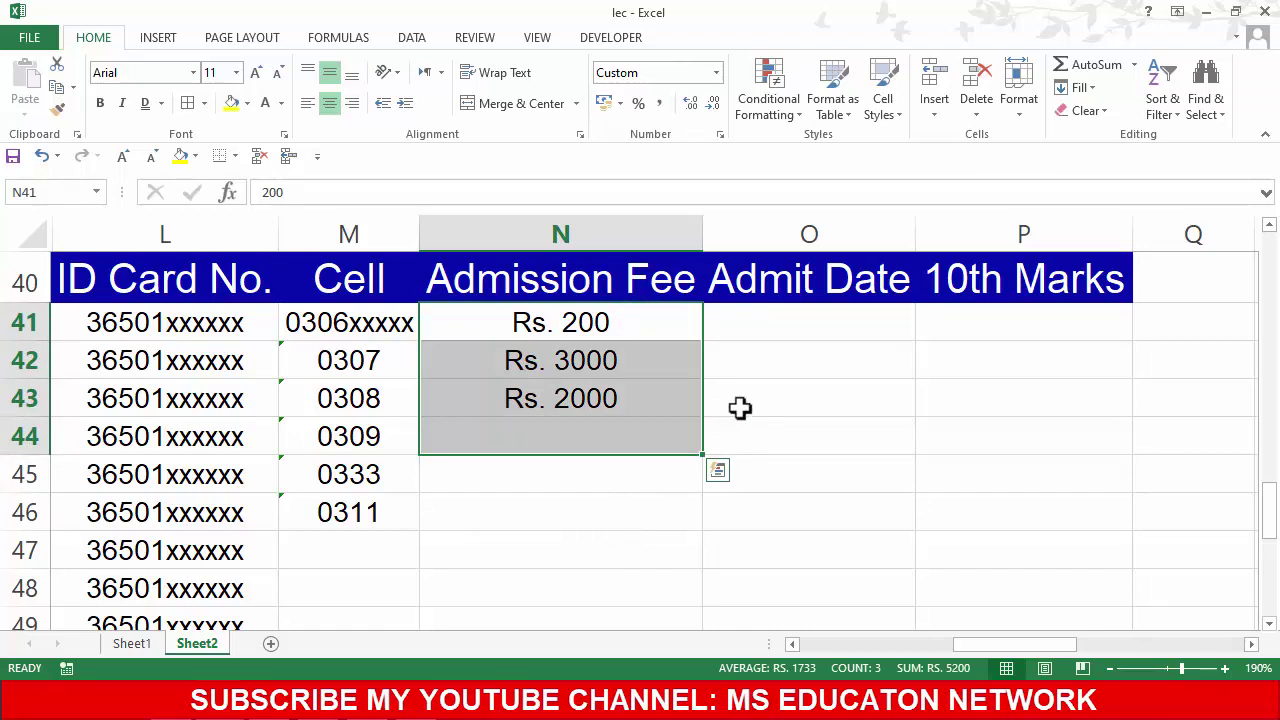
pyautogui.moveTo(743, 321); pyautogui.dragTo(788, 453)
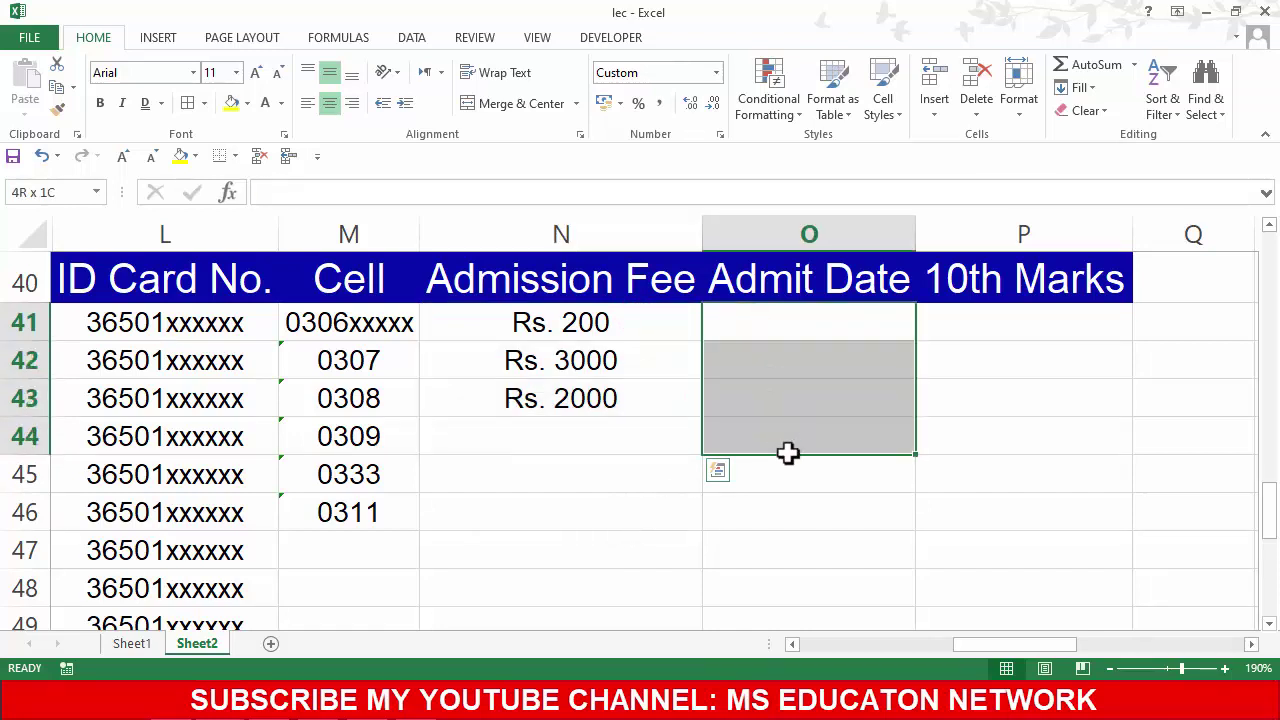
# Step: Enter the admit date 7/19/2020 in O41
pyautogui.click(750, 355)
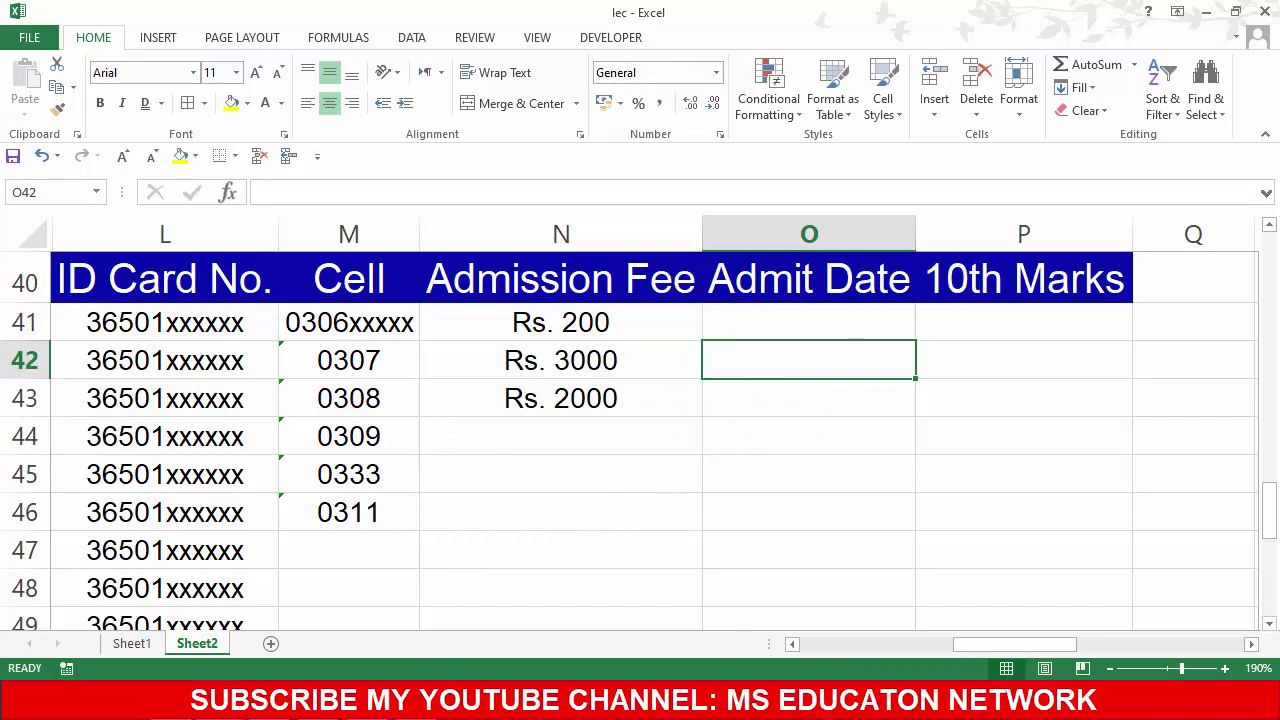
pyautogui.press('F9')
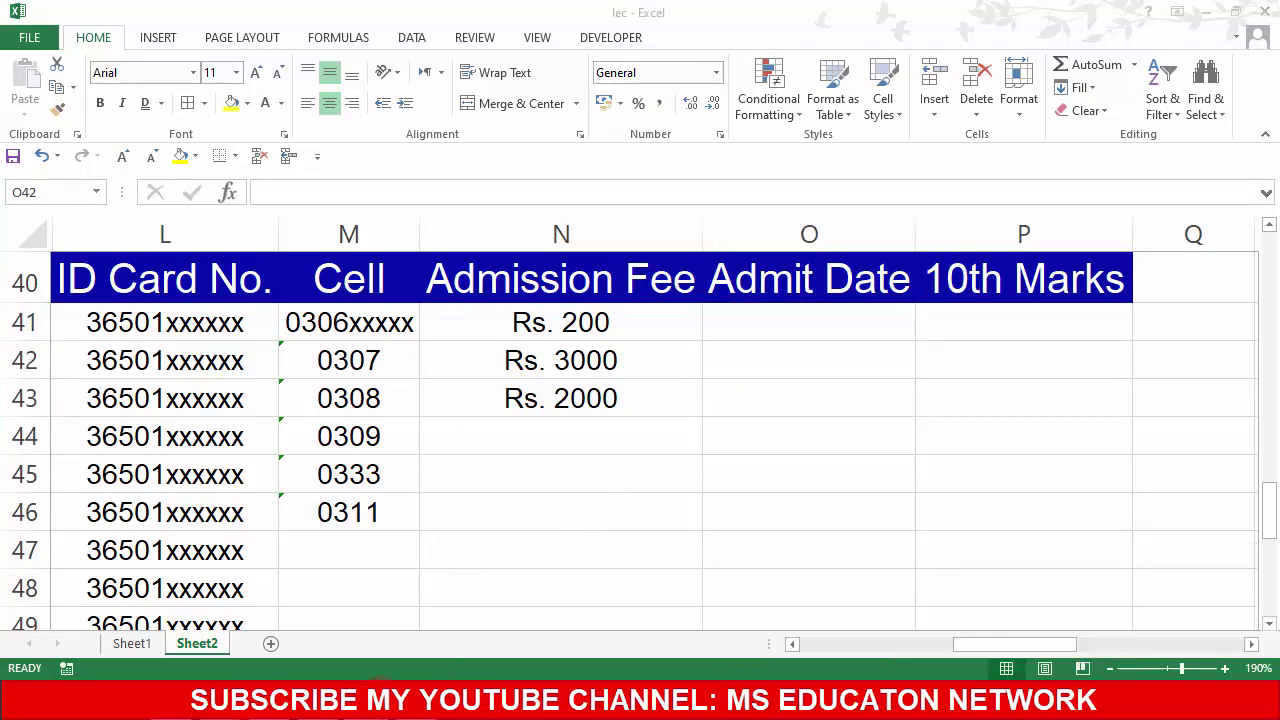
pyautogui.click(764, 316)
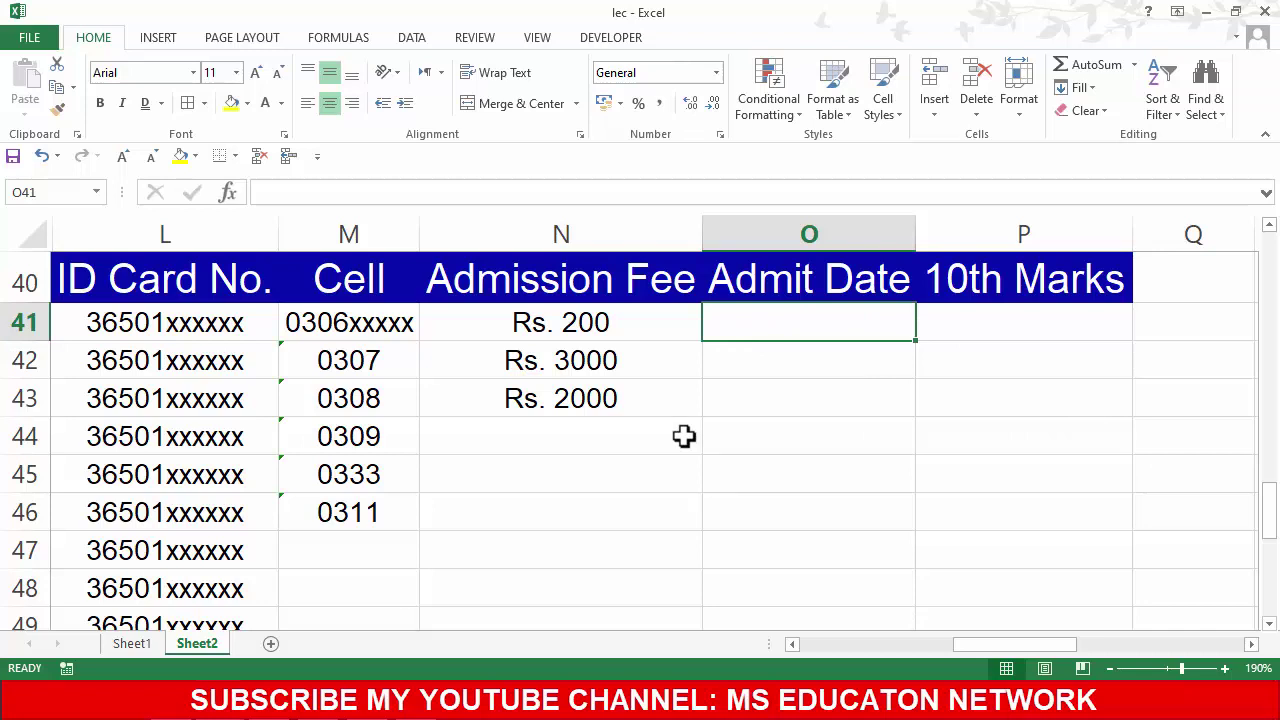
pyautogui.write('7/19/2020')
pyautogui.press('Return')
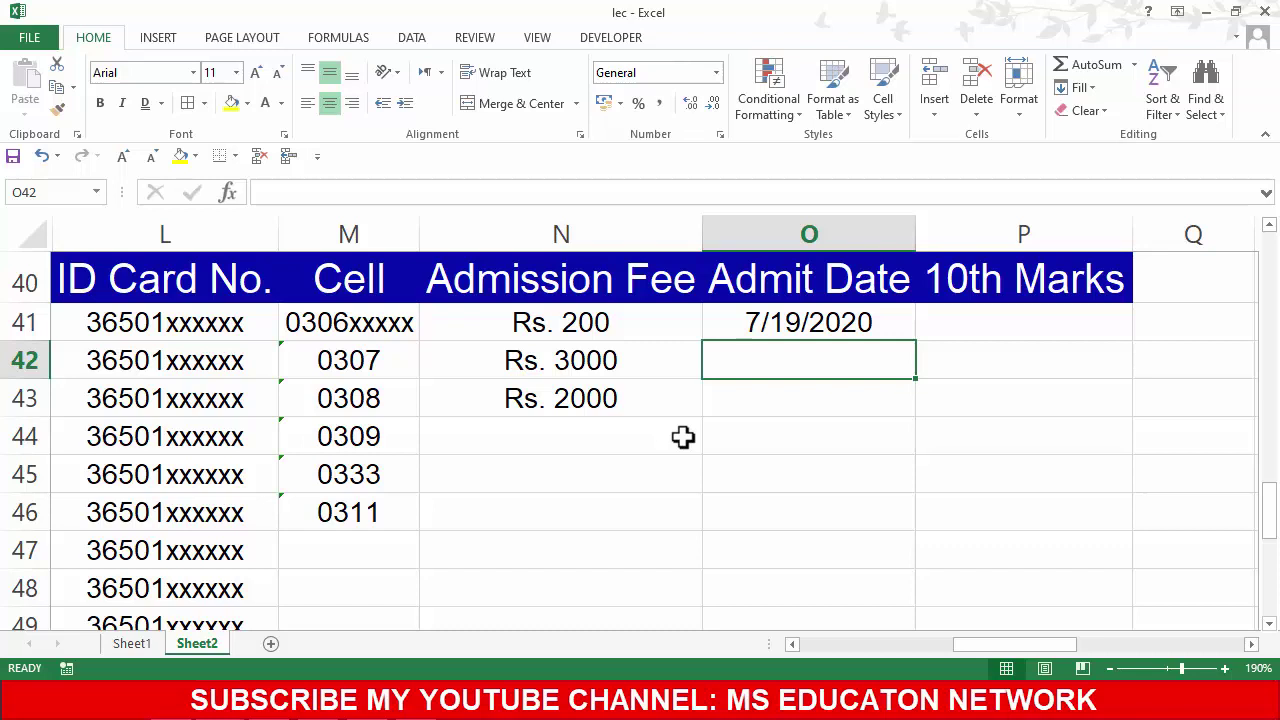
# Step: Insert a date into O42 with Ctrl+;, then clear it and reselect O41
pyautogui.hotkey('ctrl', ';')
pyautogui.press('Return')
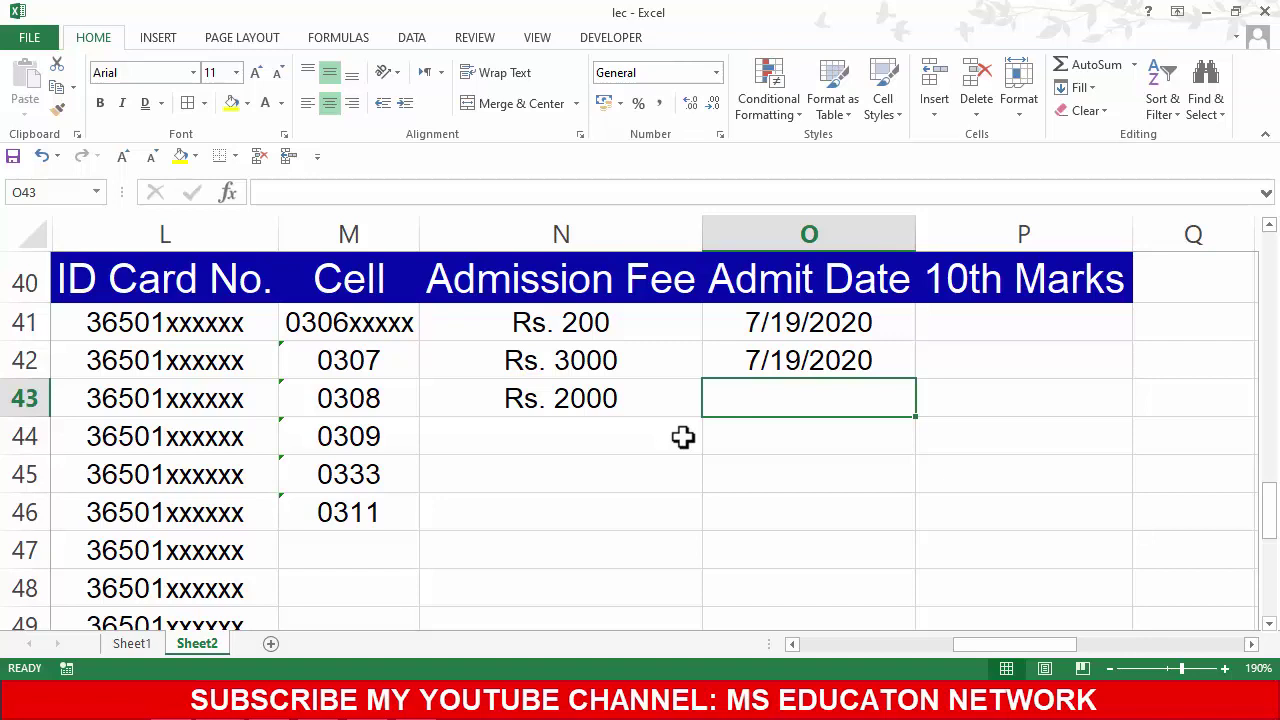
pyautogui.press('Up')
pyautogui.press('Delete')
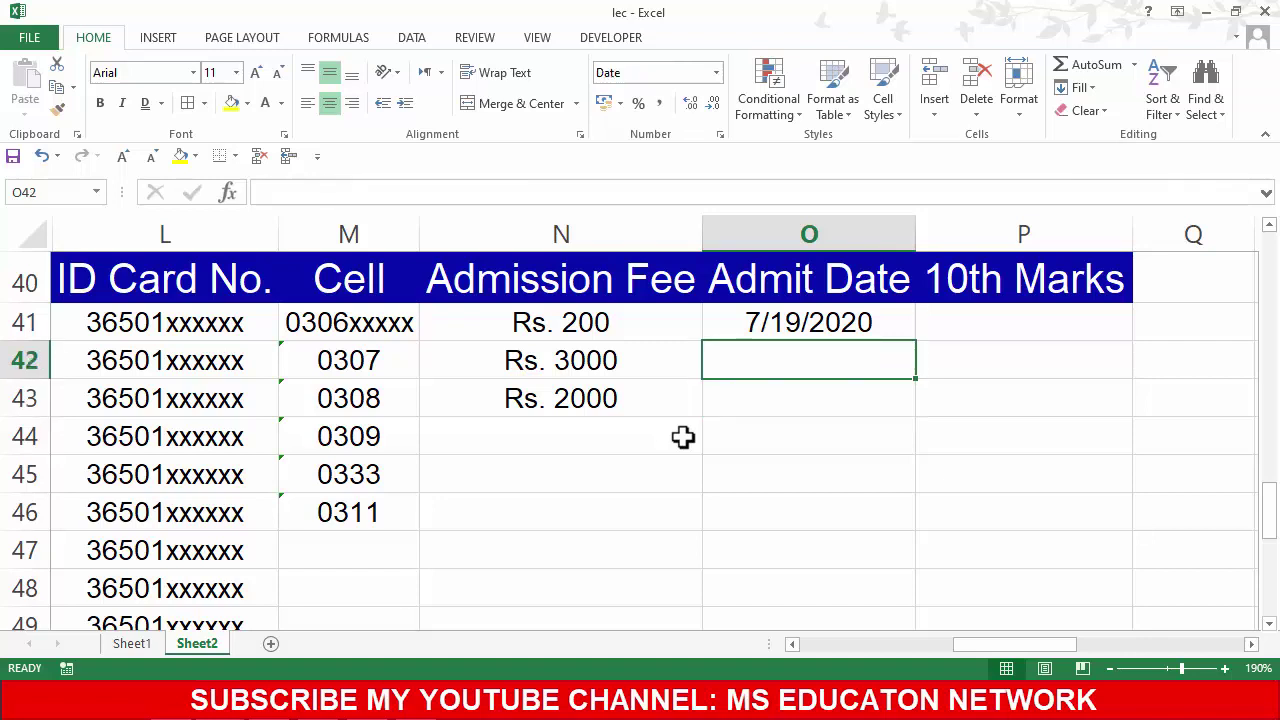
pyautogui.click(748, 312)
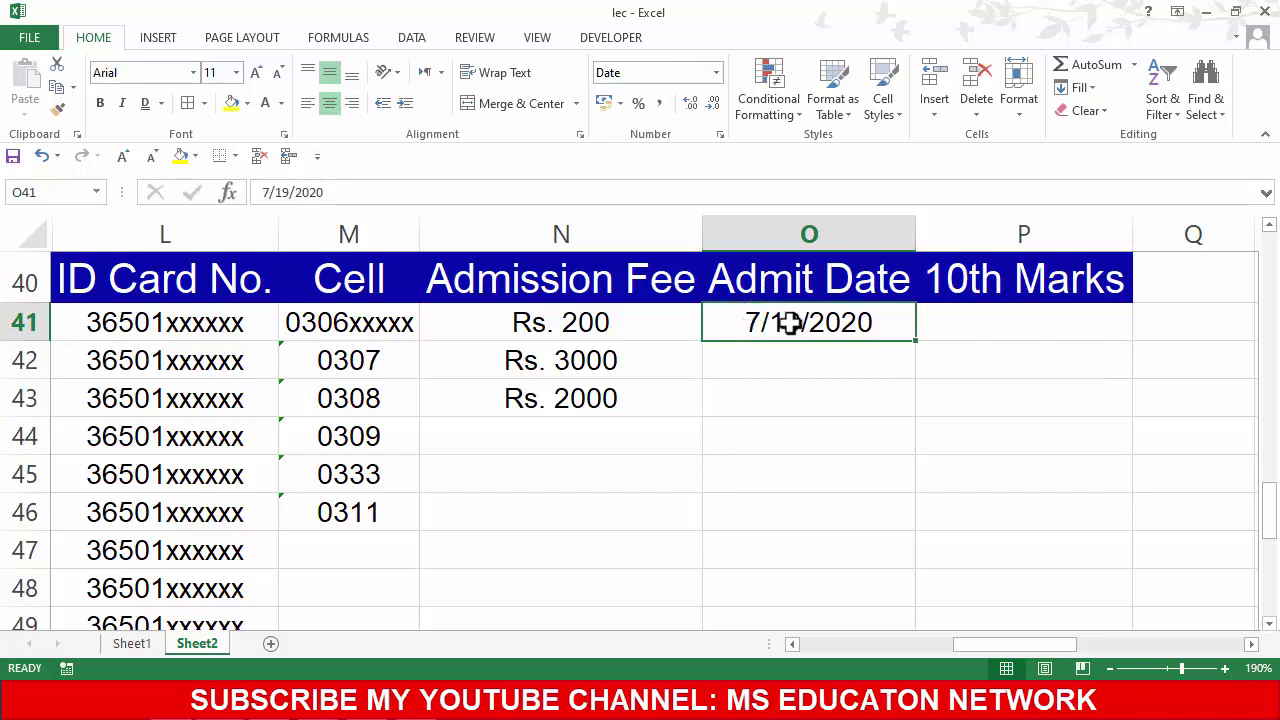
pyautogui.click(822, 369)
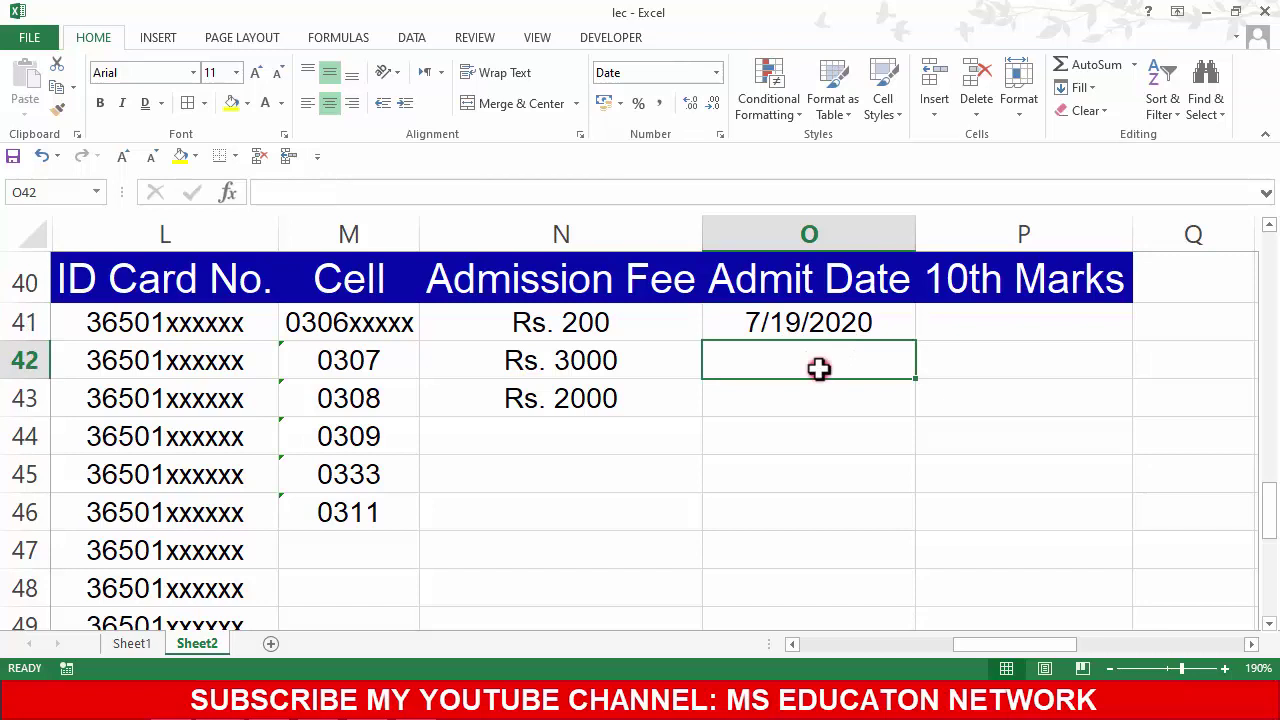
pyautogui.click(754, 322)
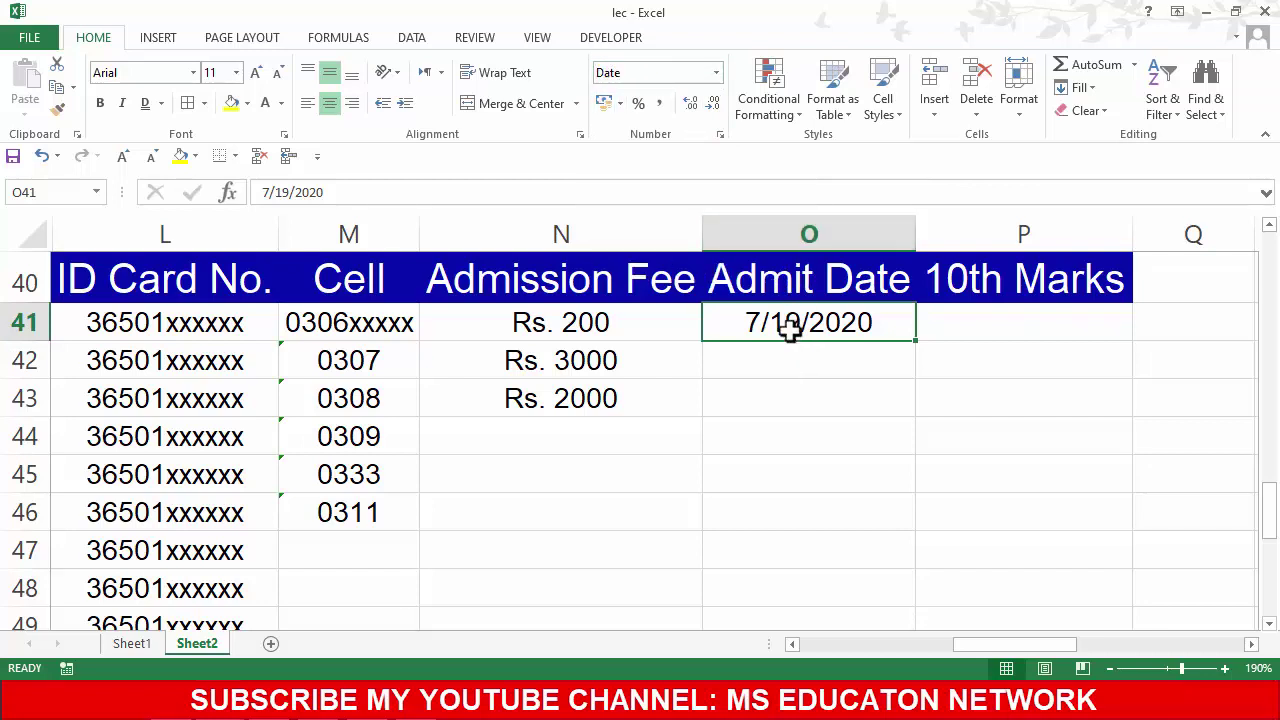
# Step: Try Short Date and Long Date on O41, leaving it in Short Date
pyautogui.click(716, 72)
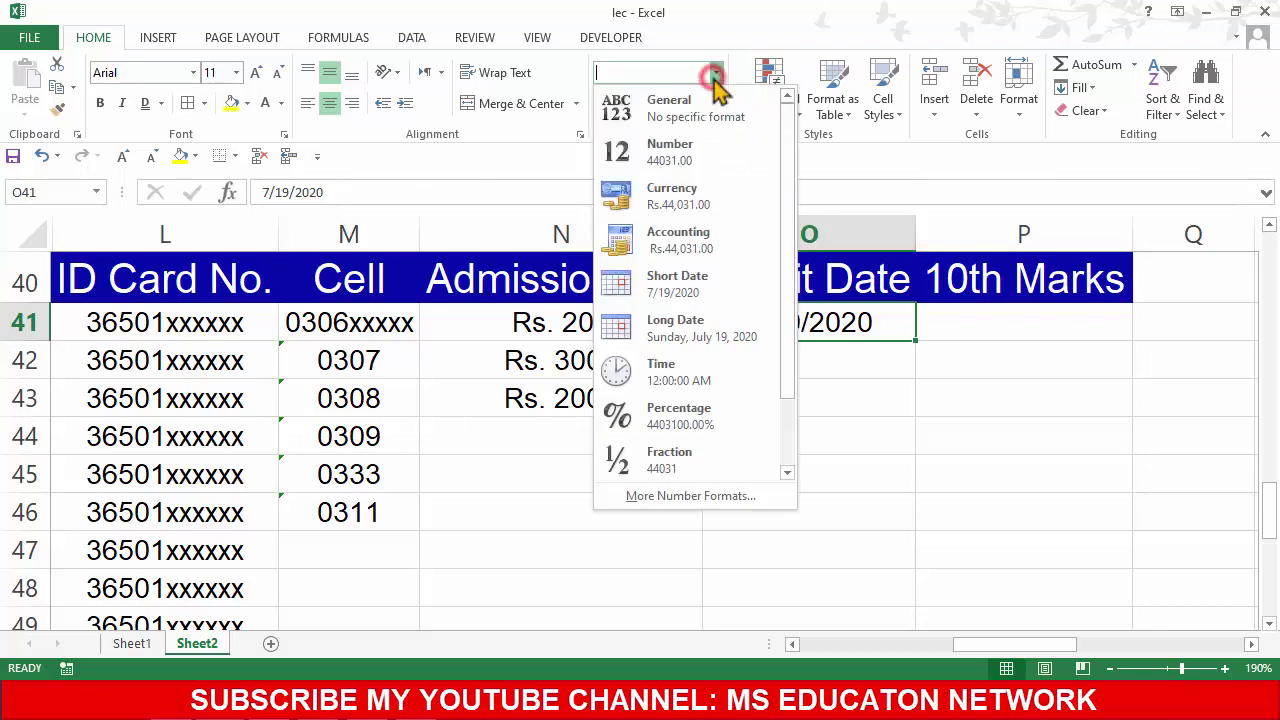
pyautogui.click(695, 283)
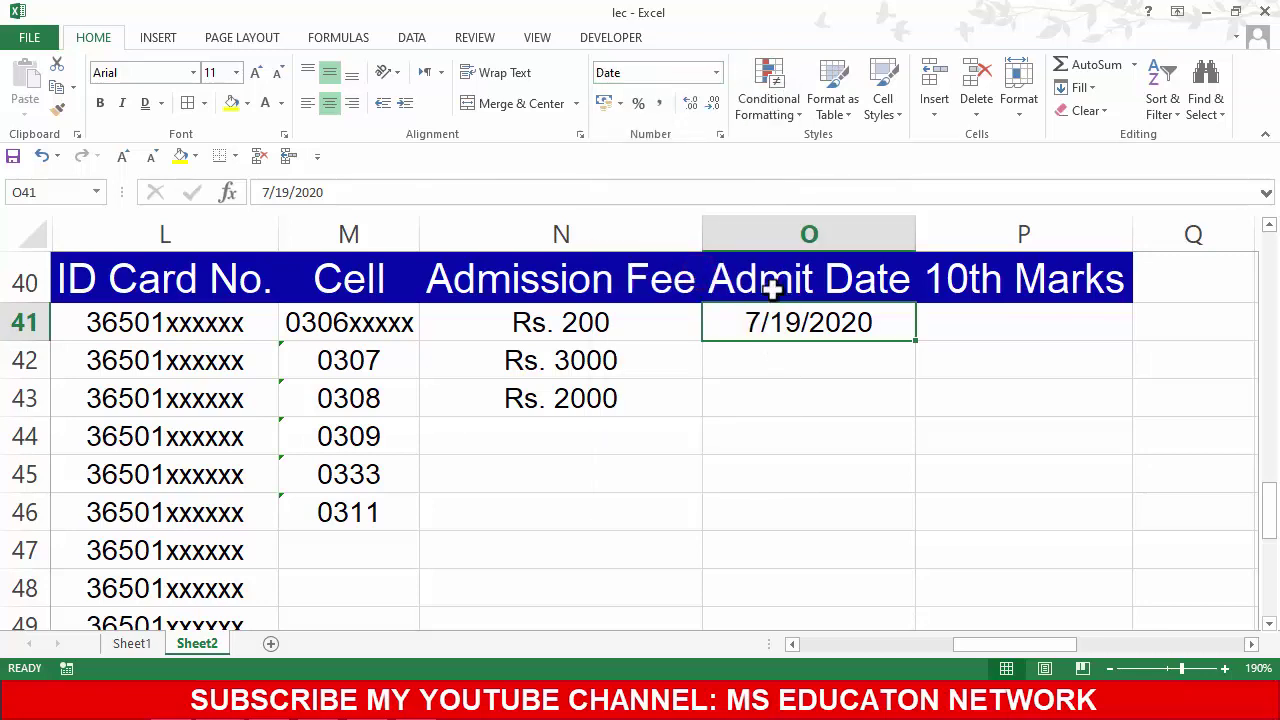
pyautogui.click(716, 72)
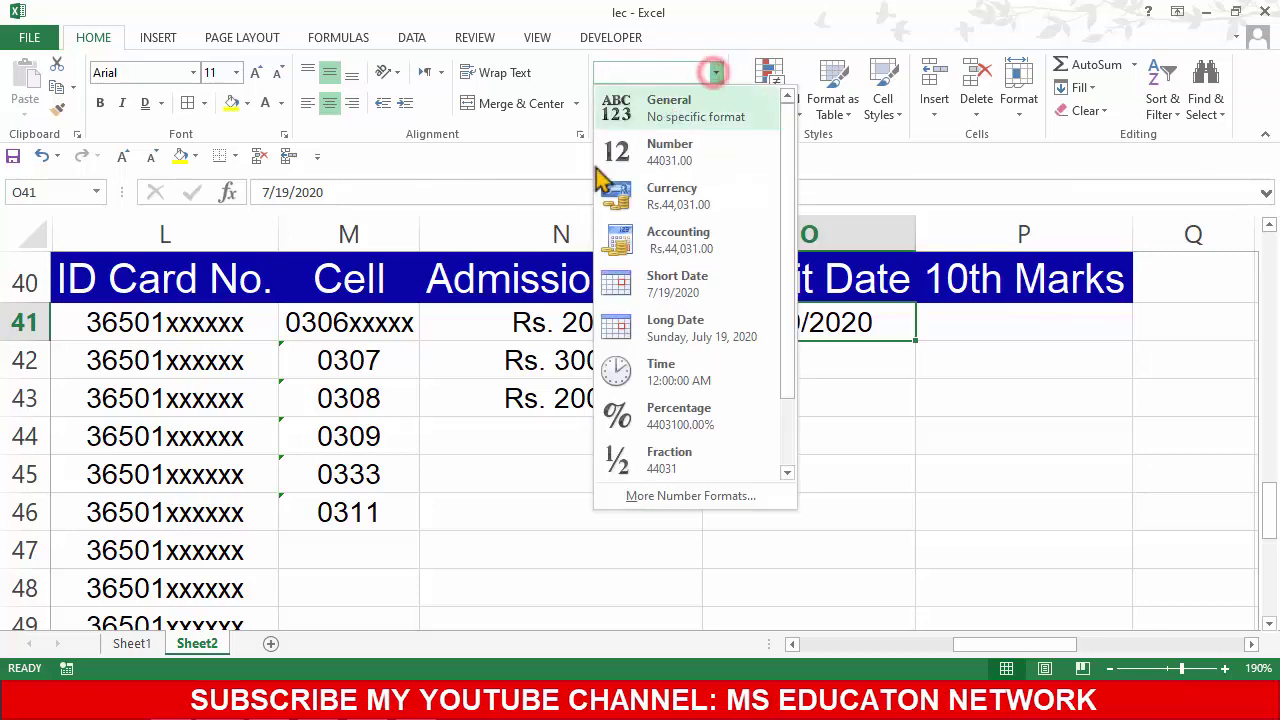
pyautogui.click(670, 340)
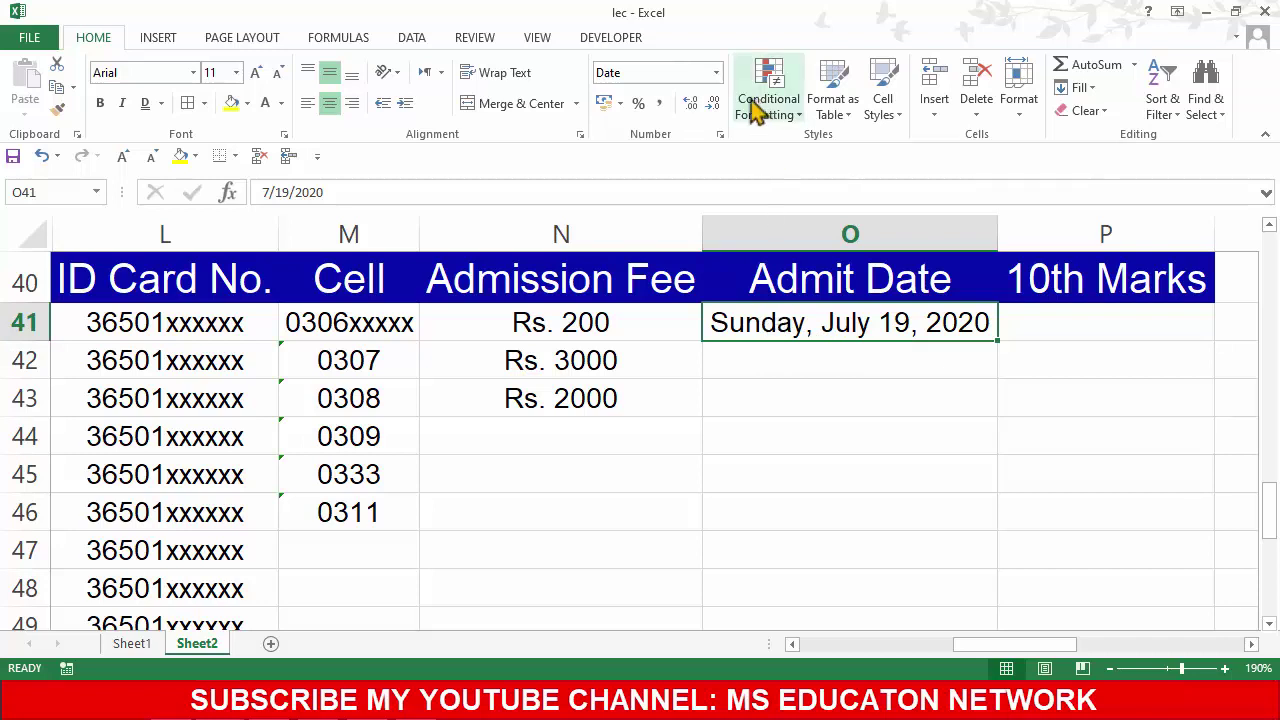
pyautogui.click(716, 72)
pyautogui.click(656, 292)
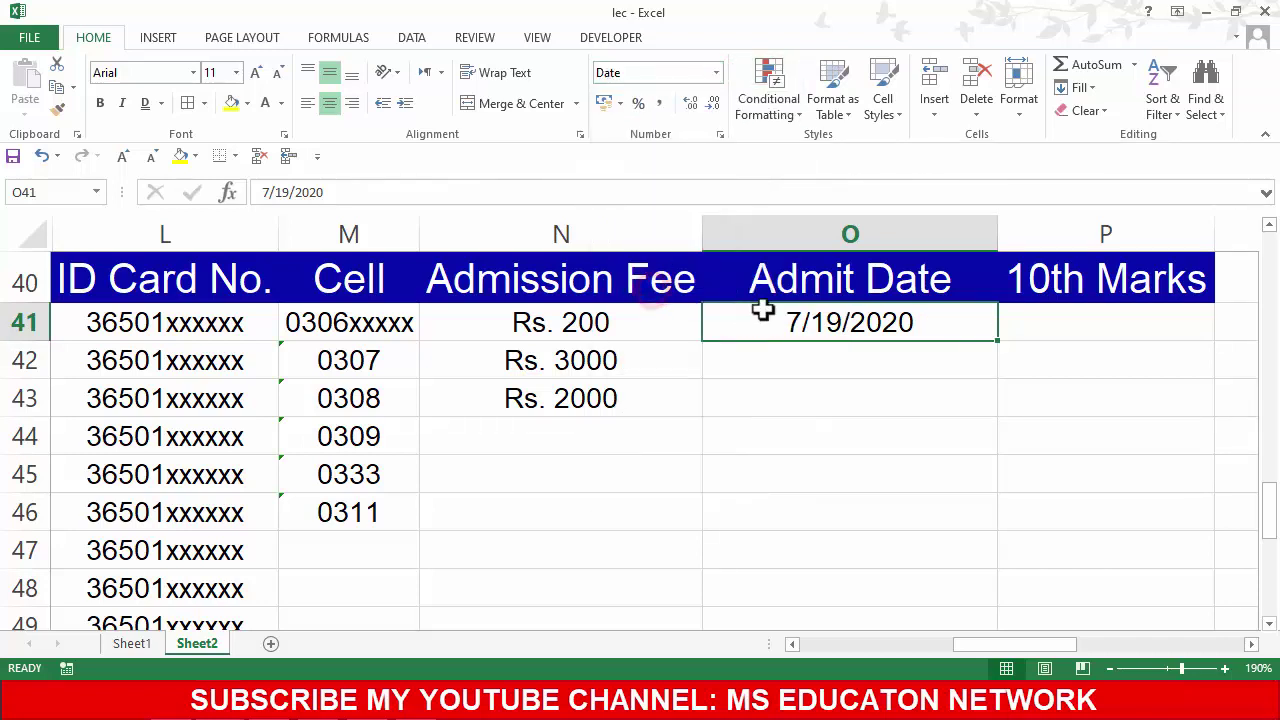
# Step: Enter 7/20/2020 in O42, correcting the mistyped year
pyautogui.click(818, 362)
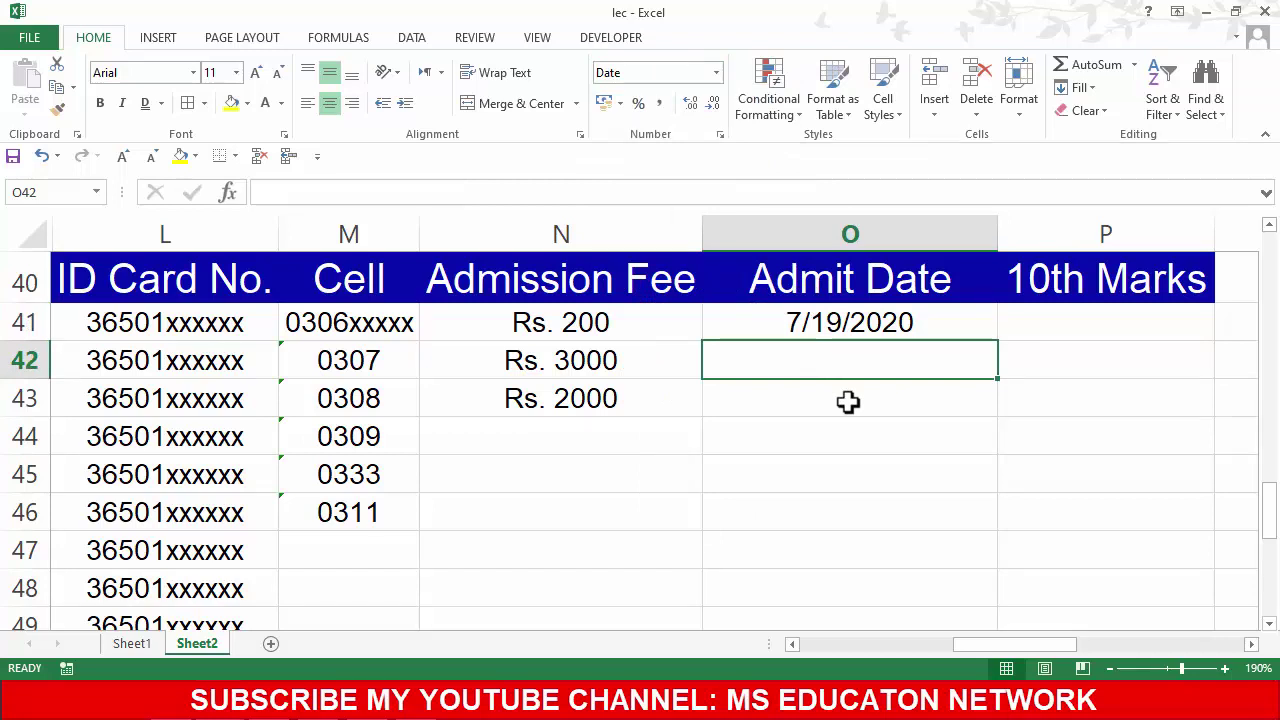
pyautogui.write('7/')
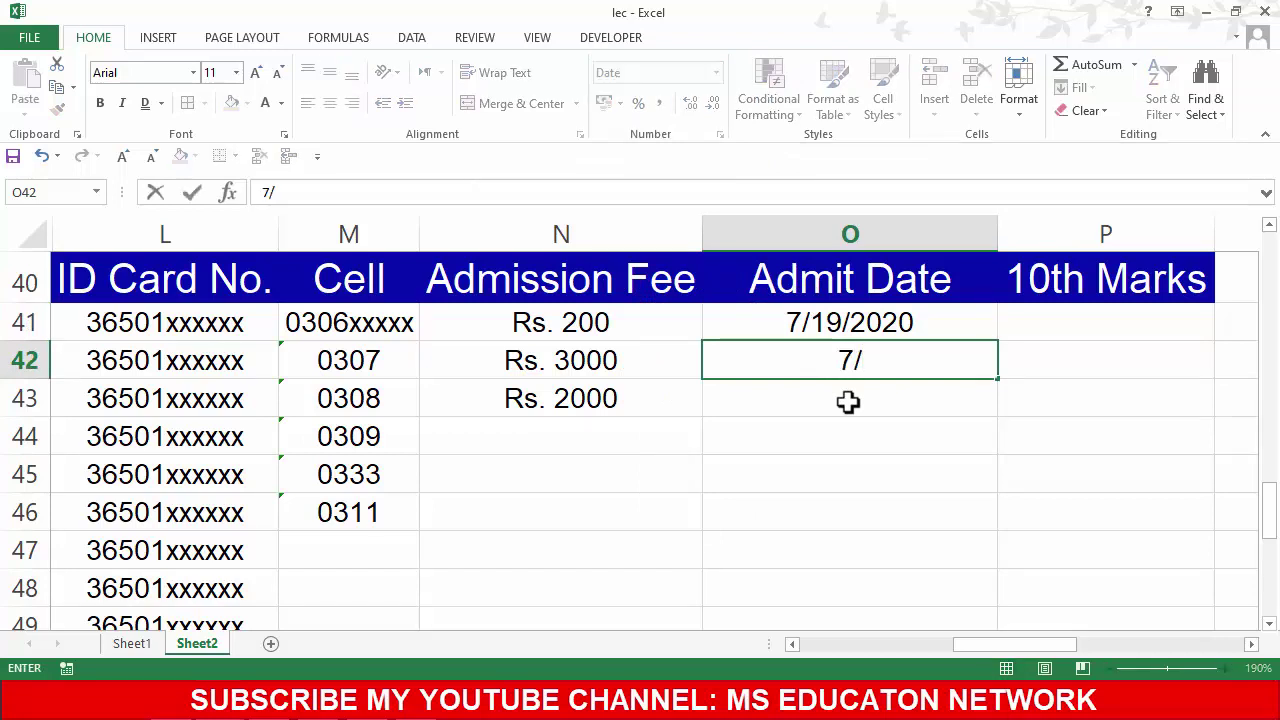
pyautogui.write('20/2')
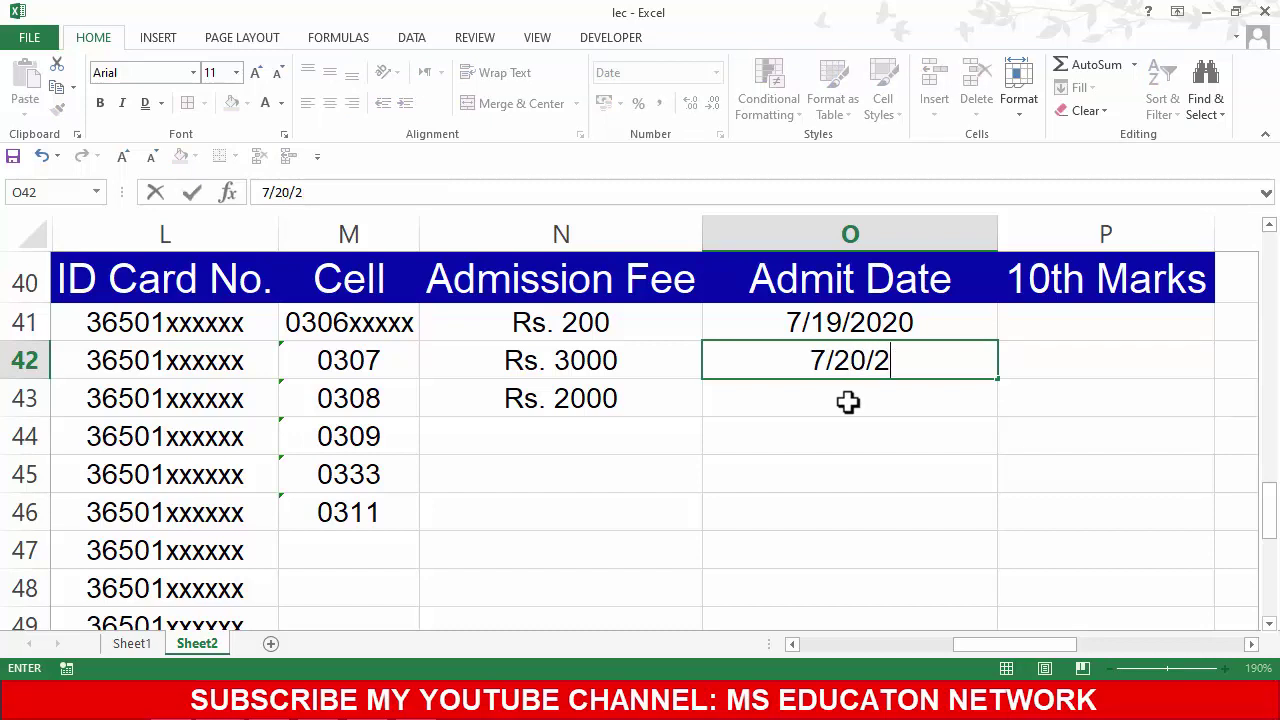
pyautogui.write('00')
pyautogui.hotkey('ctrl', 'Return')
pyautogui.click(848, 401)
pyautogui.doubleClick(891, 355)
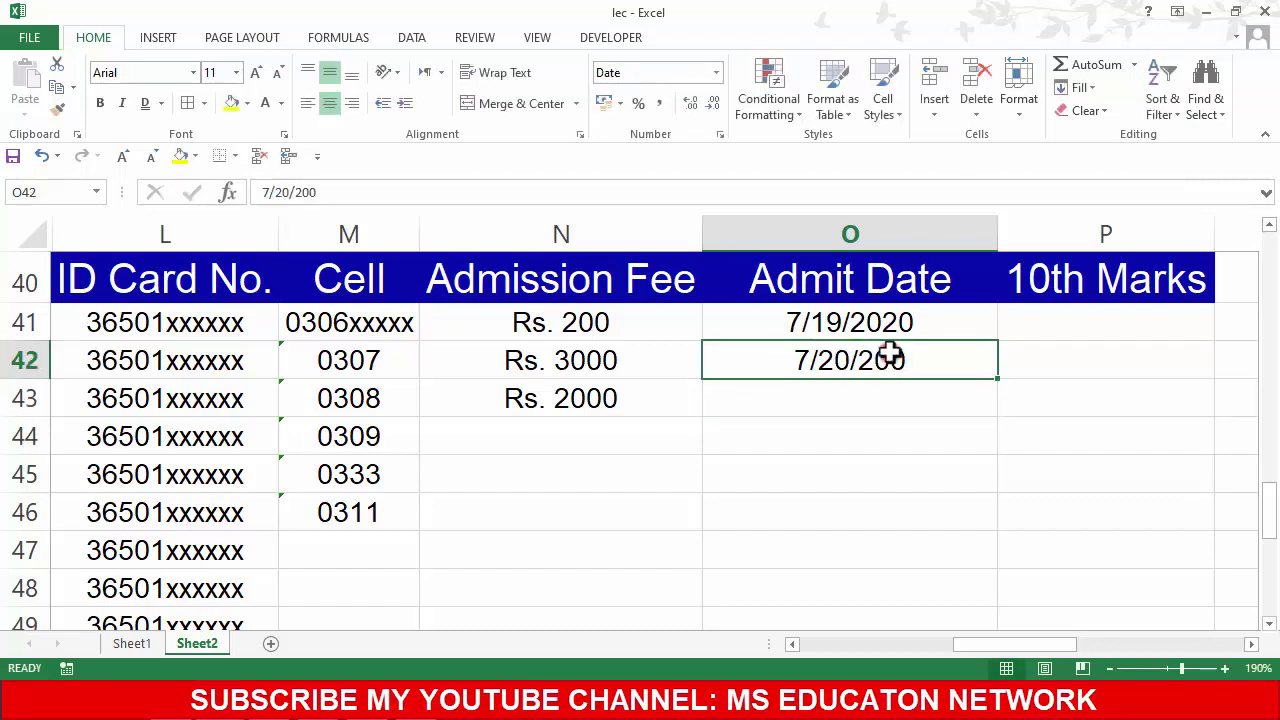
pyautogui.write('2')
pyautogui.press('Return')
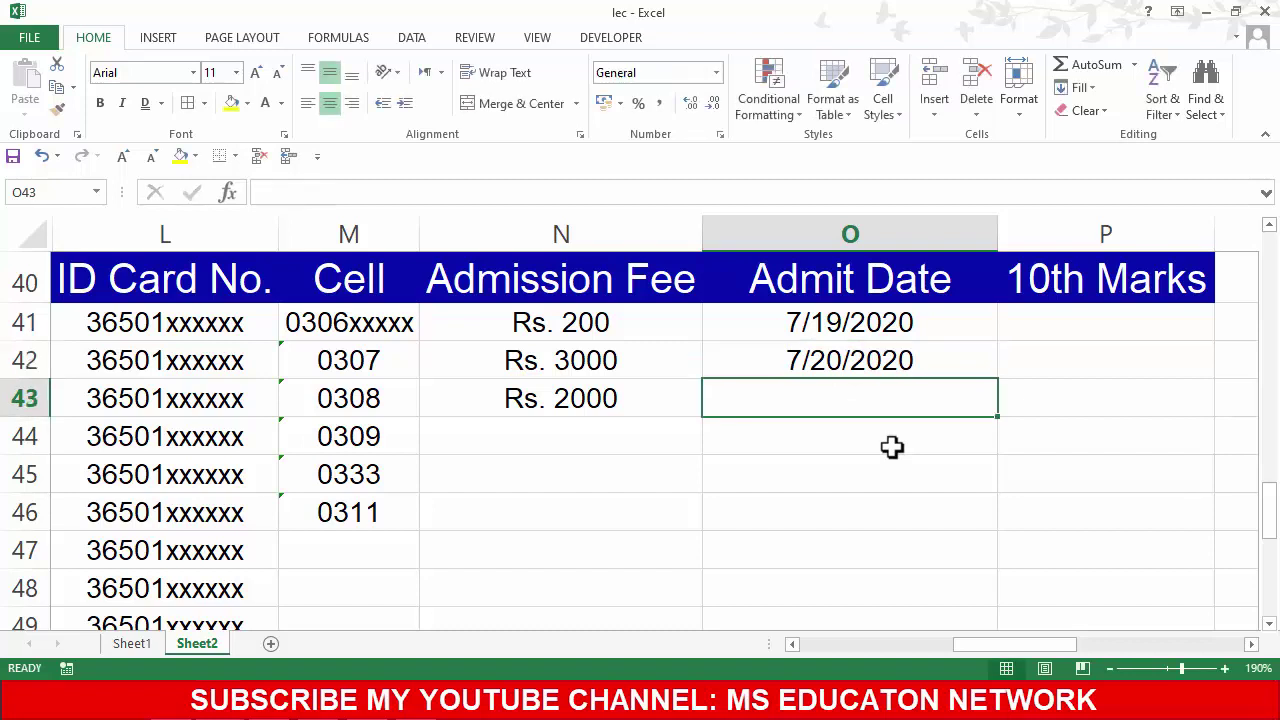
pyautogui.click(892, 345)
pyautogui.click(843, 400)
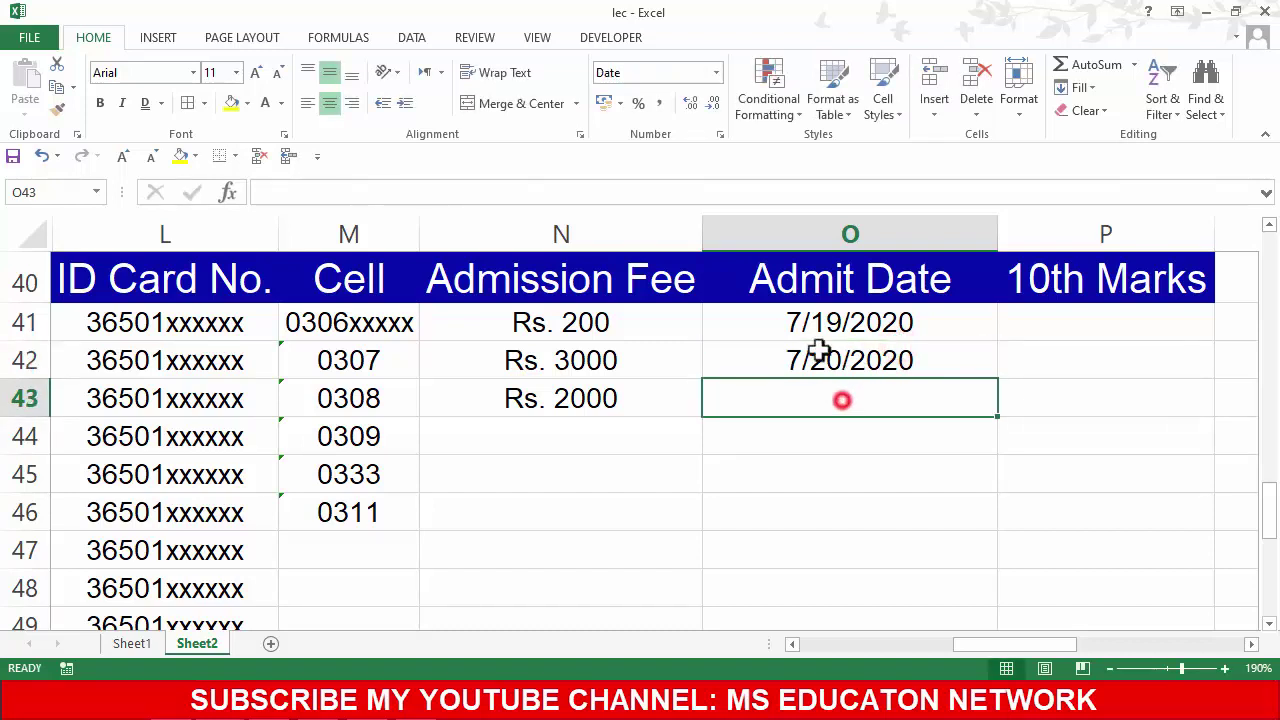
pyautogui.click(820, 352)
pyautogui.click(805, 397)
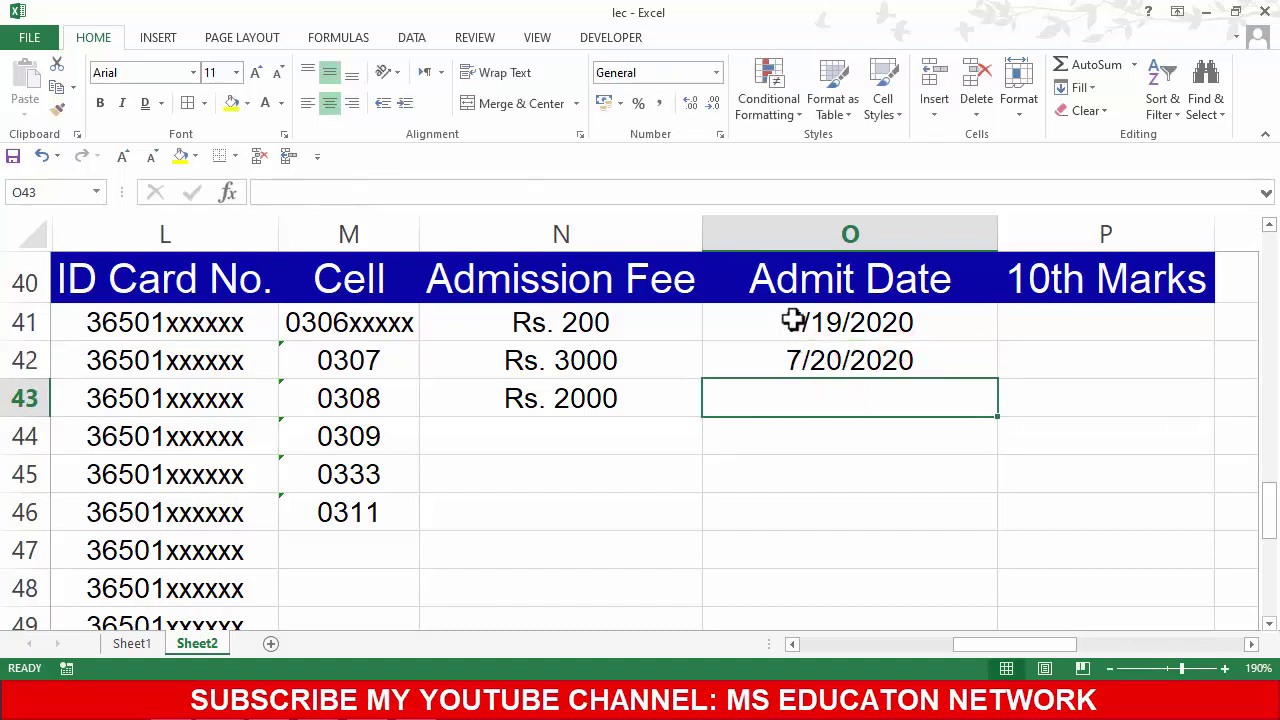
# Step: Apply the 14-Mar-12 date type to the admit dates in O41:O42
pyautogui.moveTo(794, 322); pyautogui.dragTo(805, 343)
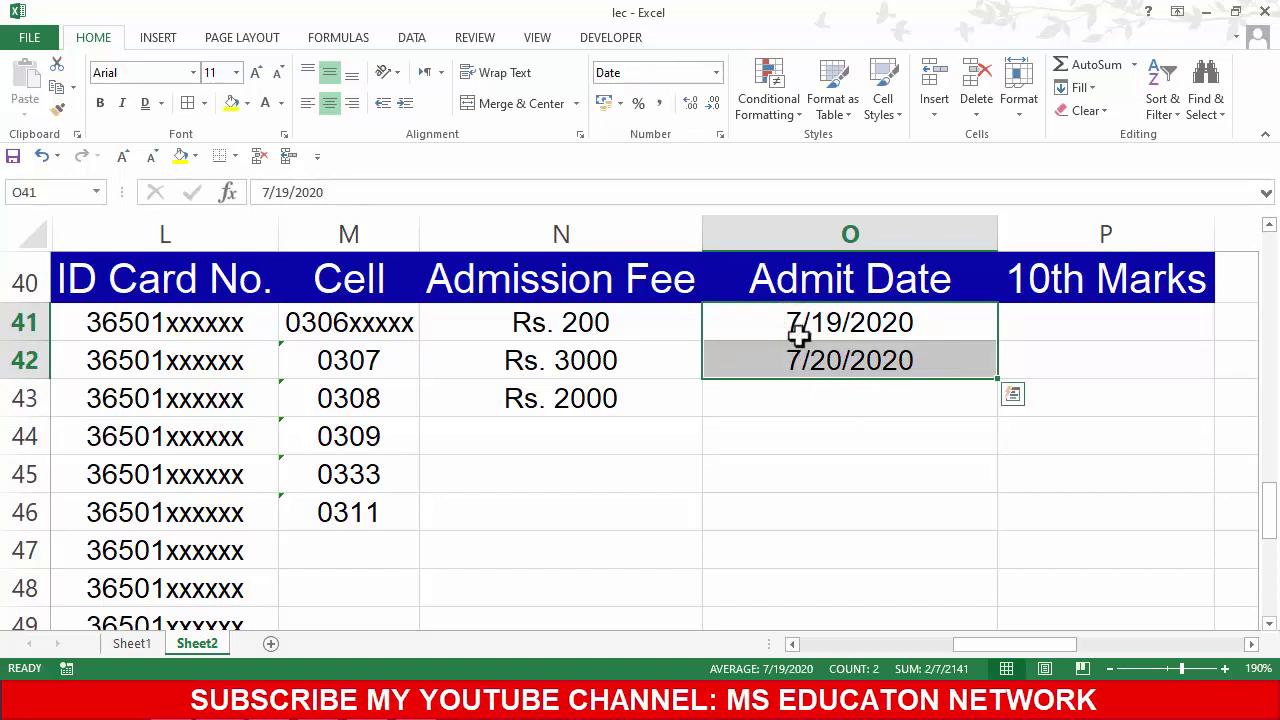
pyautogui.click(716, 72)
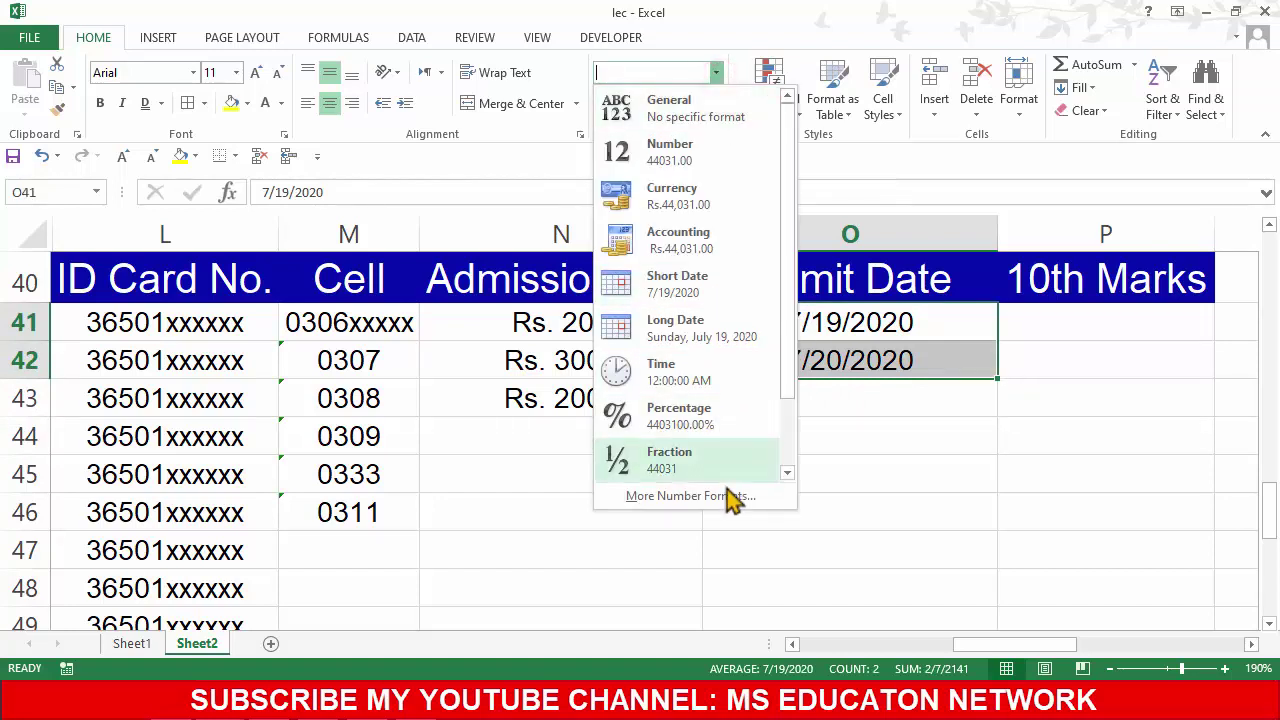
pyautogui.click(690, 497)
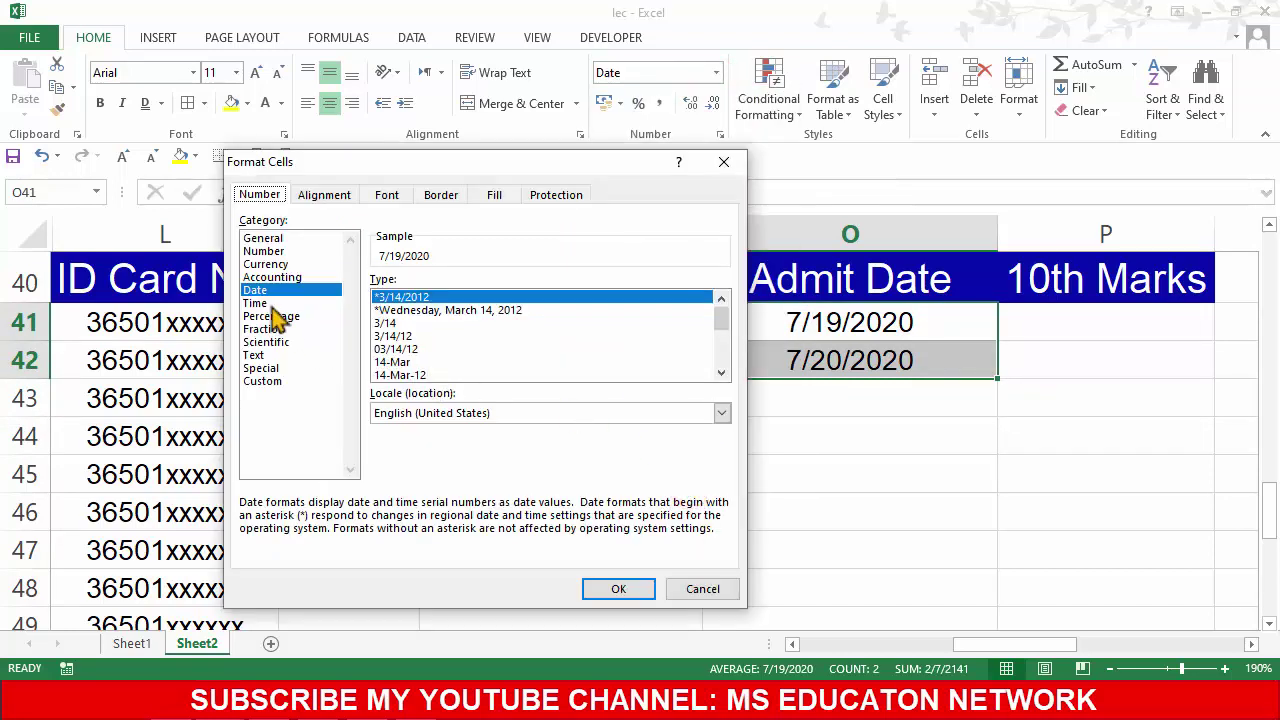
pyautogui.click(392, 336)
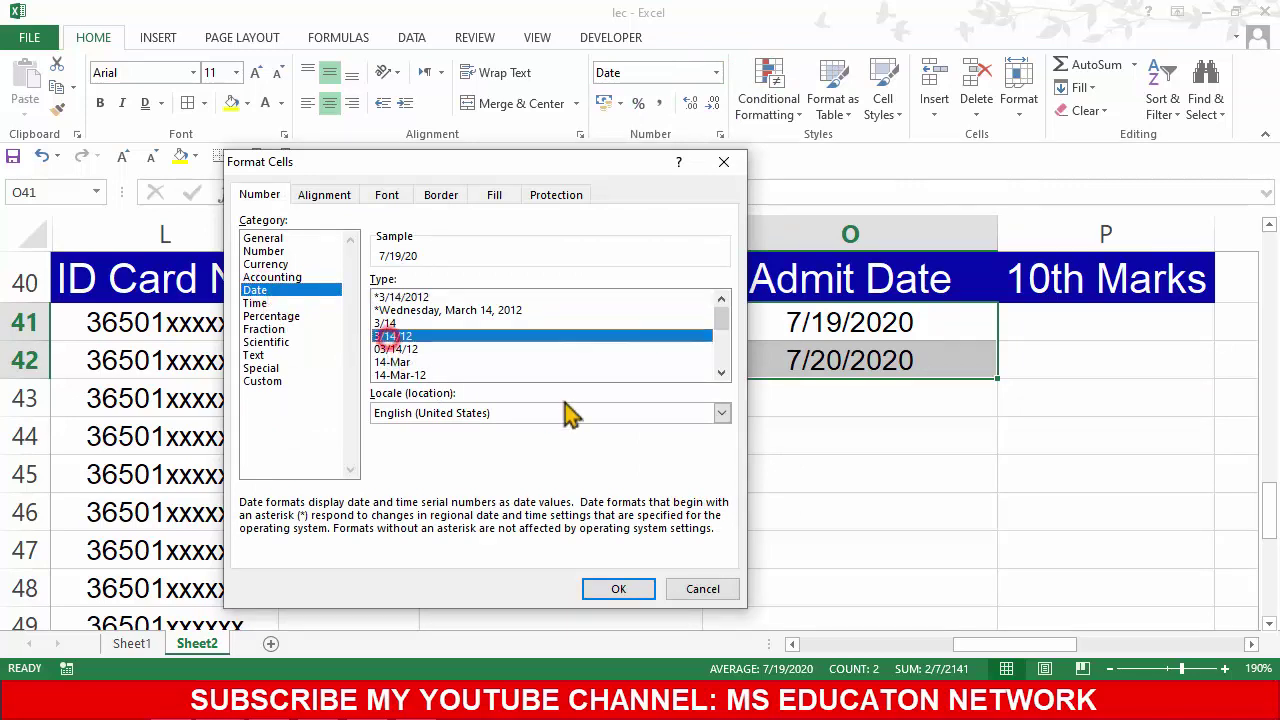
pyautogui.click(721, 372)
pyautogui.click(721, 372)
pyautogui.click(721, 372)
pyautogui.click(721, 372)
pyautogui.click(721, 372)
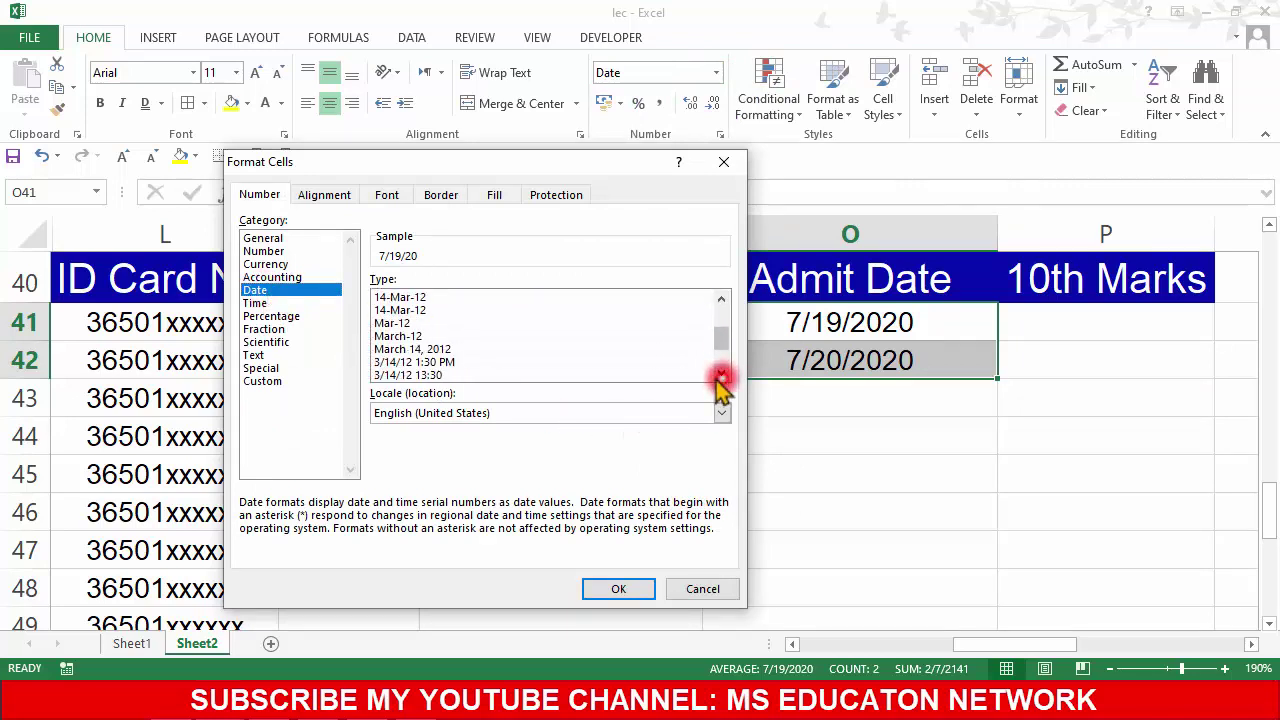
pyautogui.click(400, 310)
pyautogui.click(605, 589)
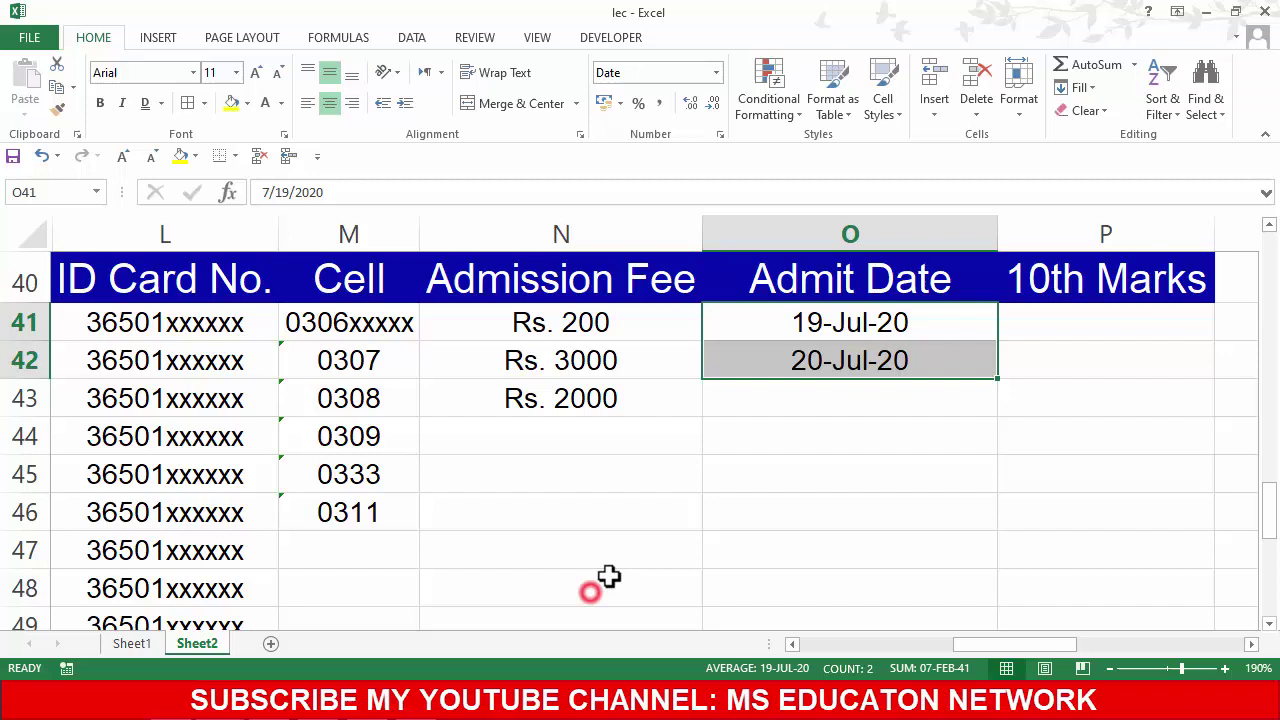
# Step: Reselect and deselect the dates to confirm they read 19-Jul-20 and 20-Jul-20
pyautogui.click(800, 370)
pyautogui.click(808, 432)
pyautogui.click(793, 322)
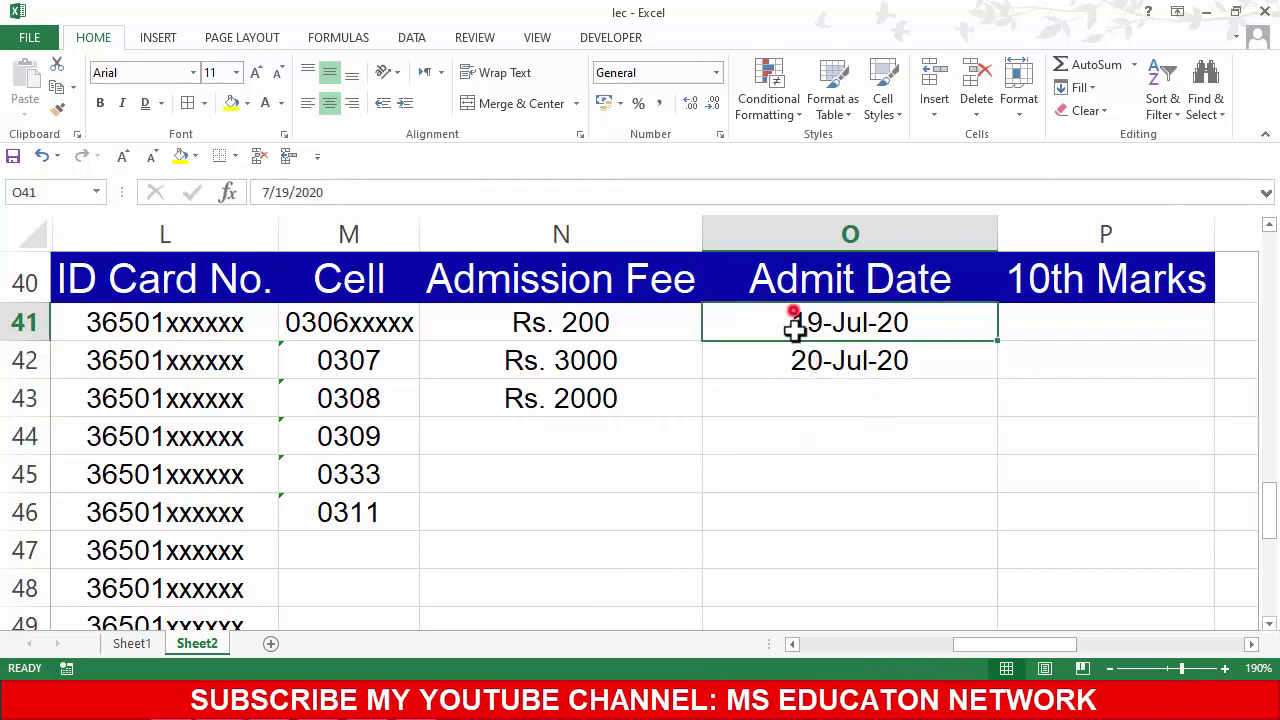
pyautogui.moveTo(795, 330); pyautogui.dragTo(805, 358)
pyautogui.click(806, 400)
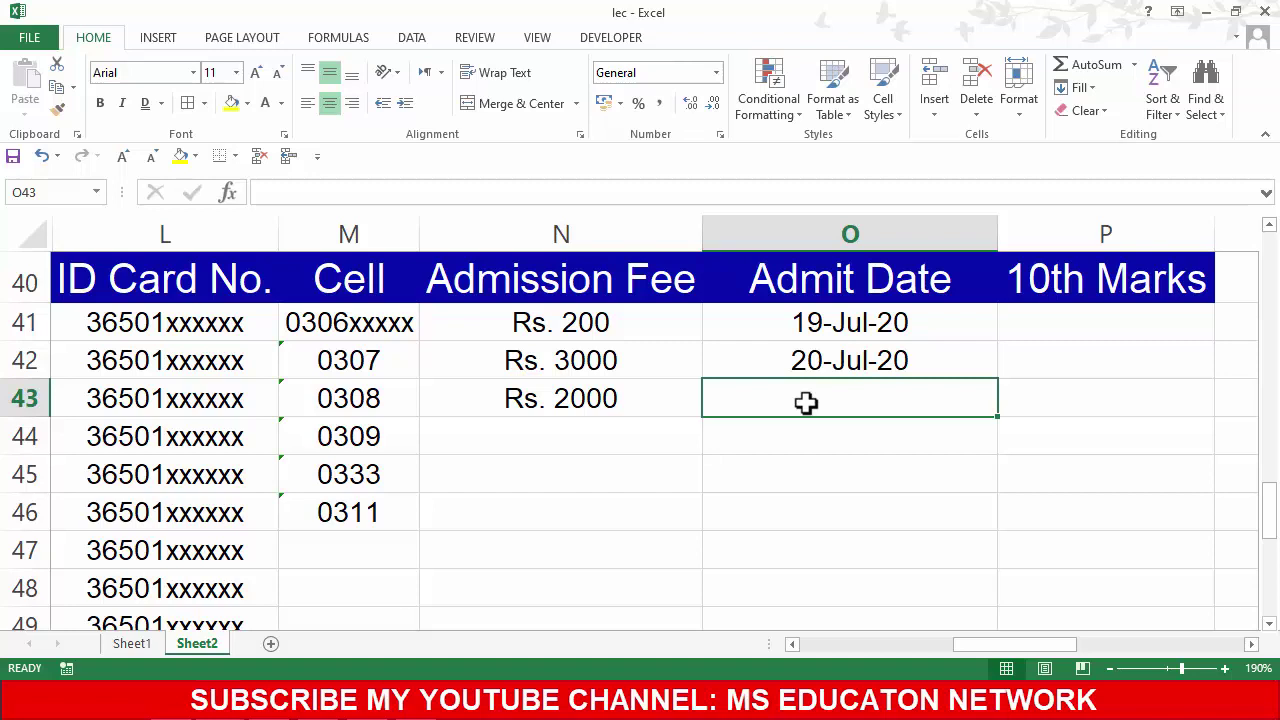
# Step: Apply the four-digit-year 14-Mar-2012 date format to the whole of column O
pyautogui.click(850, 232)
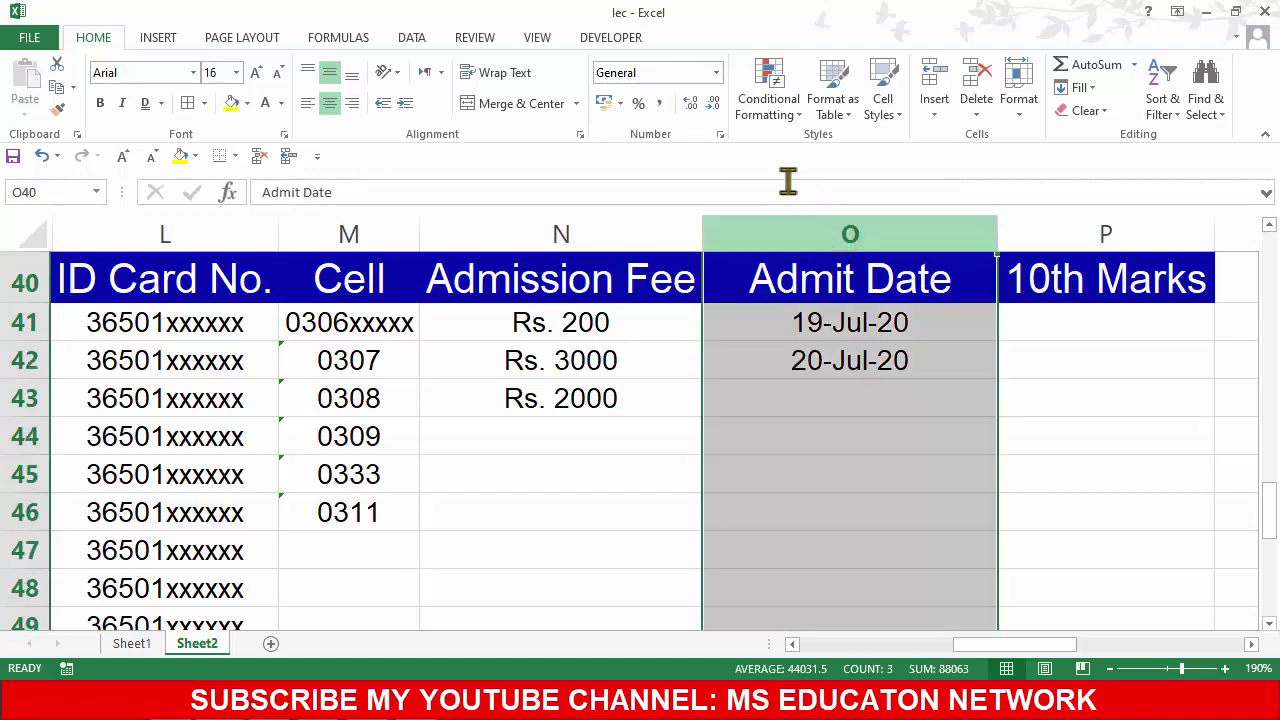
pyautogui.click(716, 72)
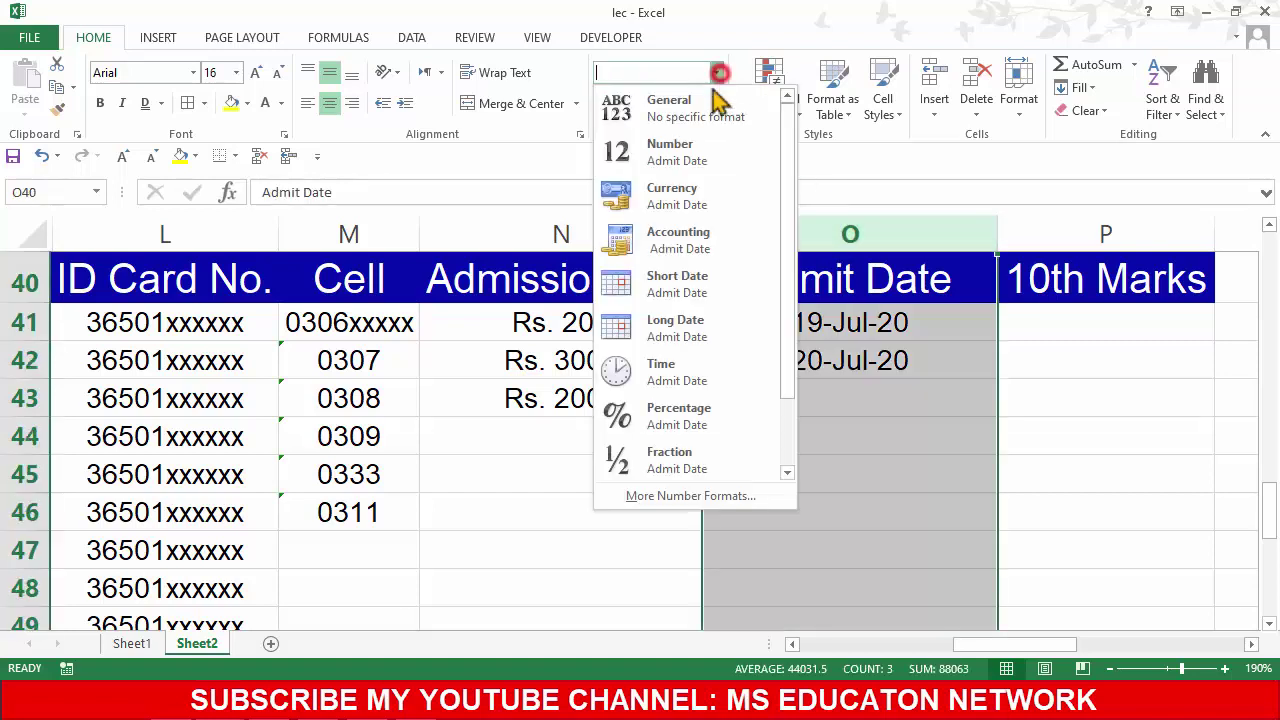
pyautogui.click(684, 495)
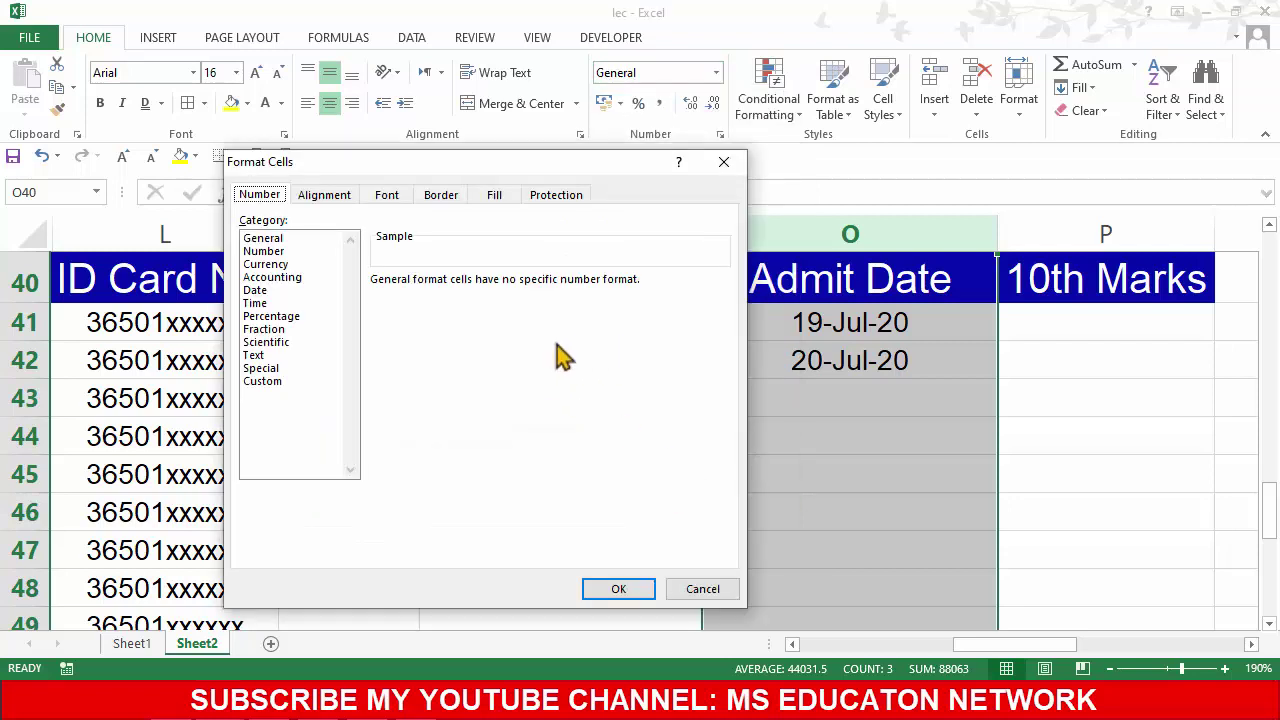
pyautogui.click(254, 291)
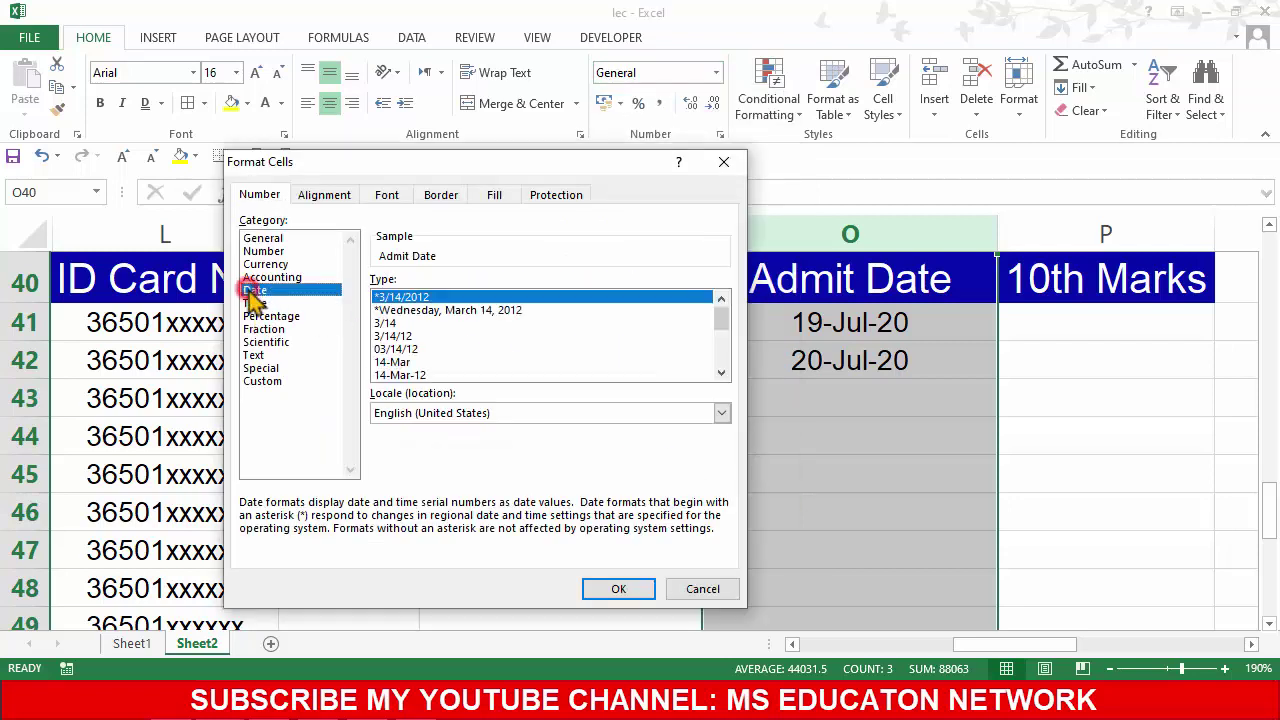
pyautogui.click(400, 336)
pyautogui.click(395, 362)
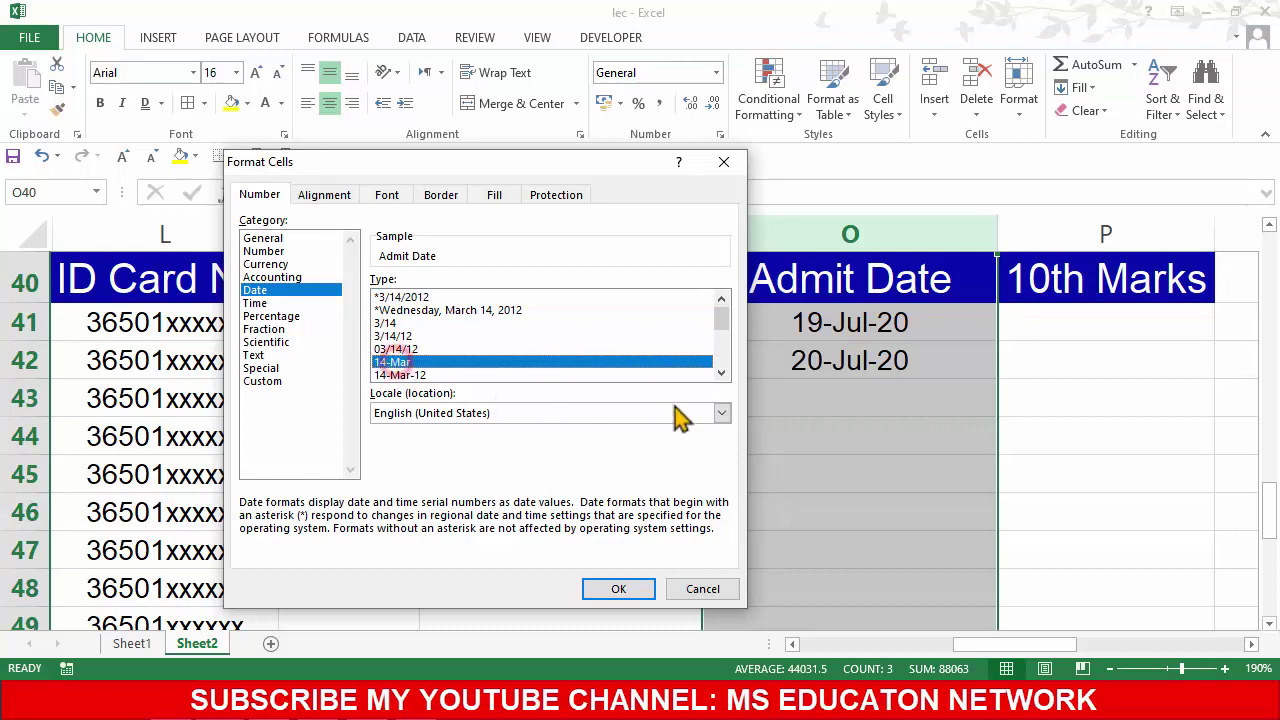
pyautogui.click(721, 372)
pyautogui.click(721, 372)
pyautogui.click(721, 372)
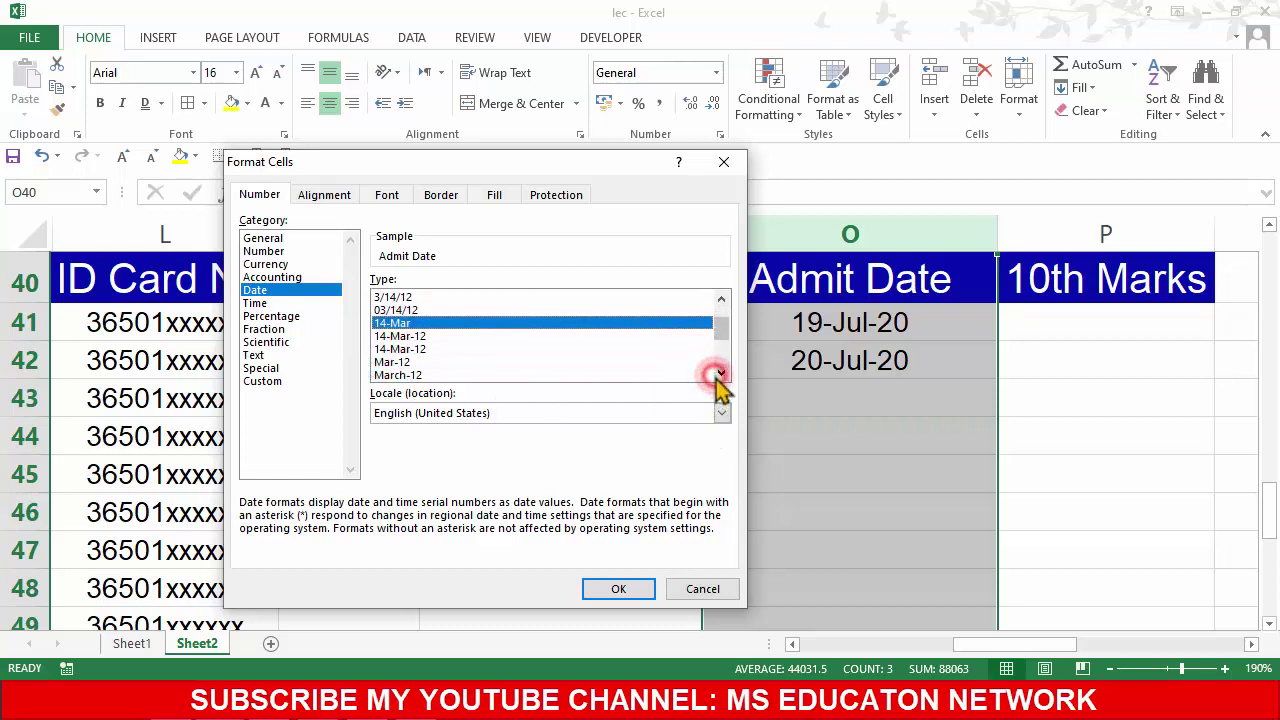
pyautogui.click(402, 349)
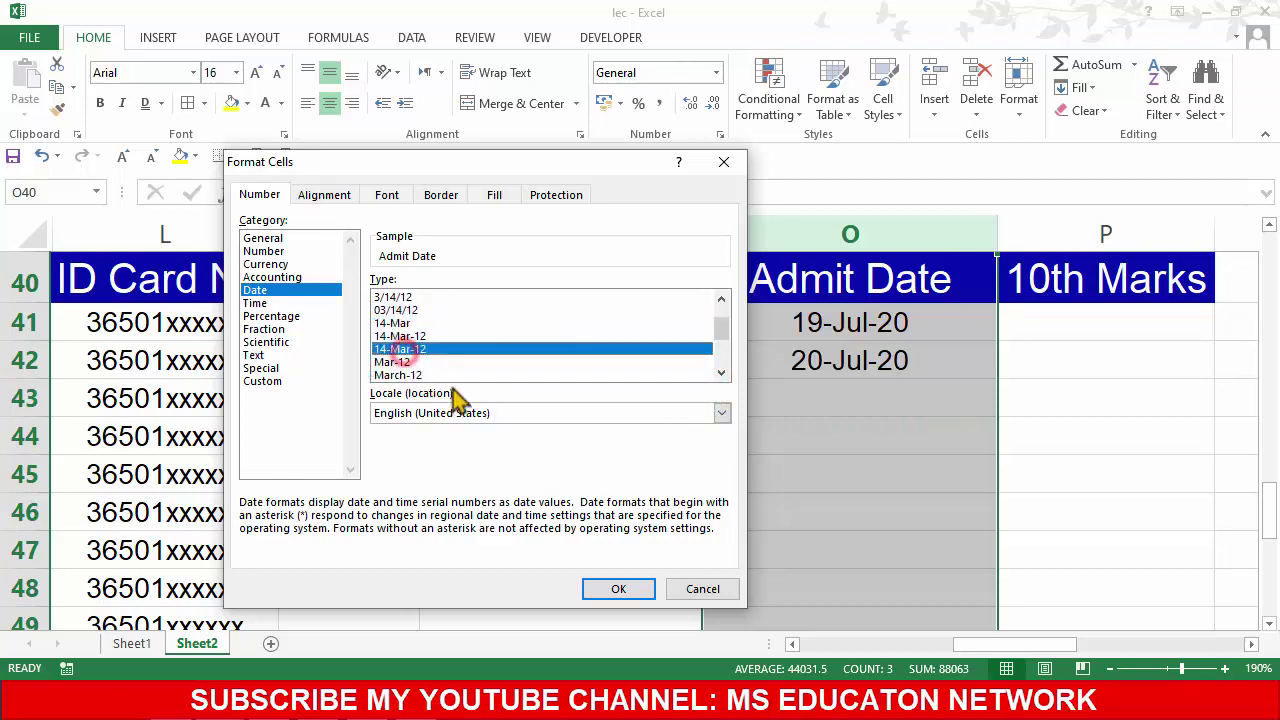
pyautogui.click(721, 355)
pyautogui.click(721, 372)
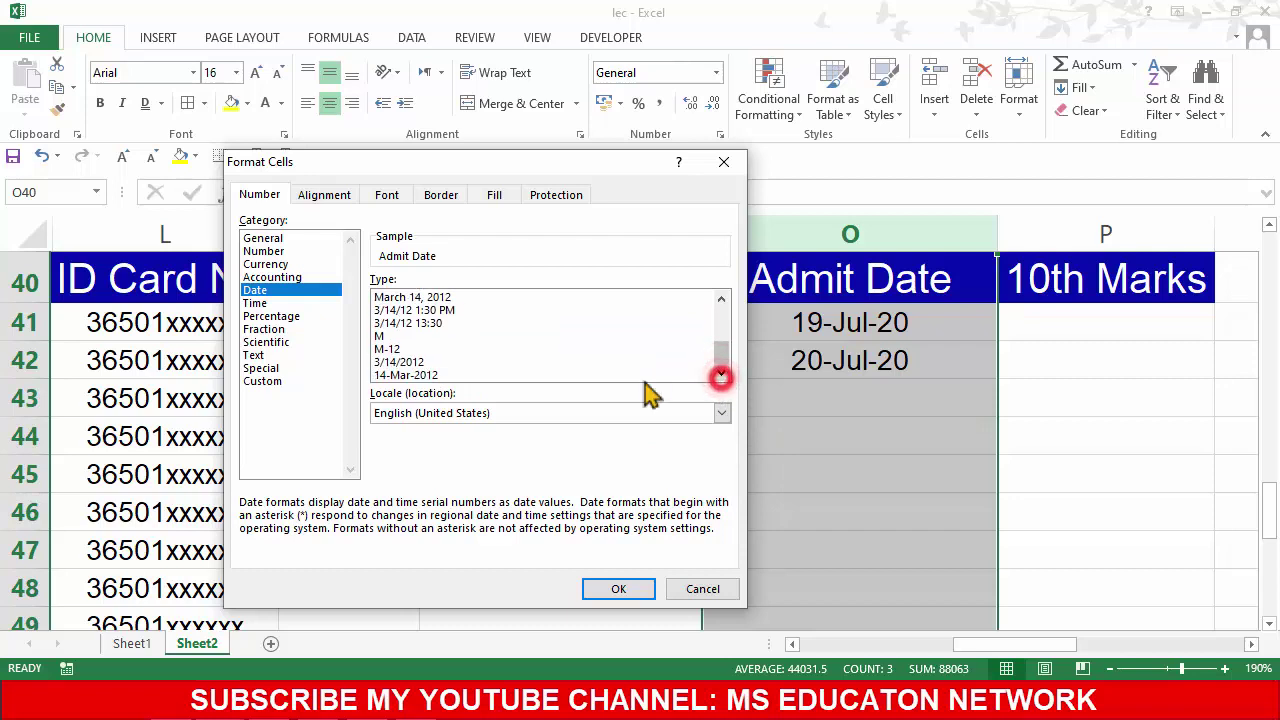
pyautogui.click(388, 375)
pyautogui.click(610, 586)
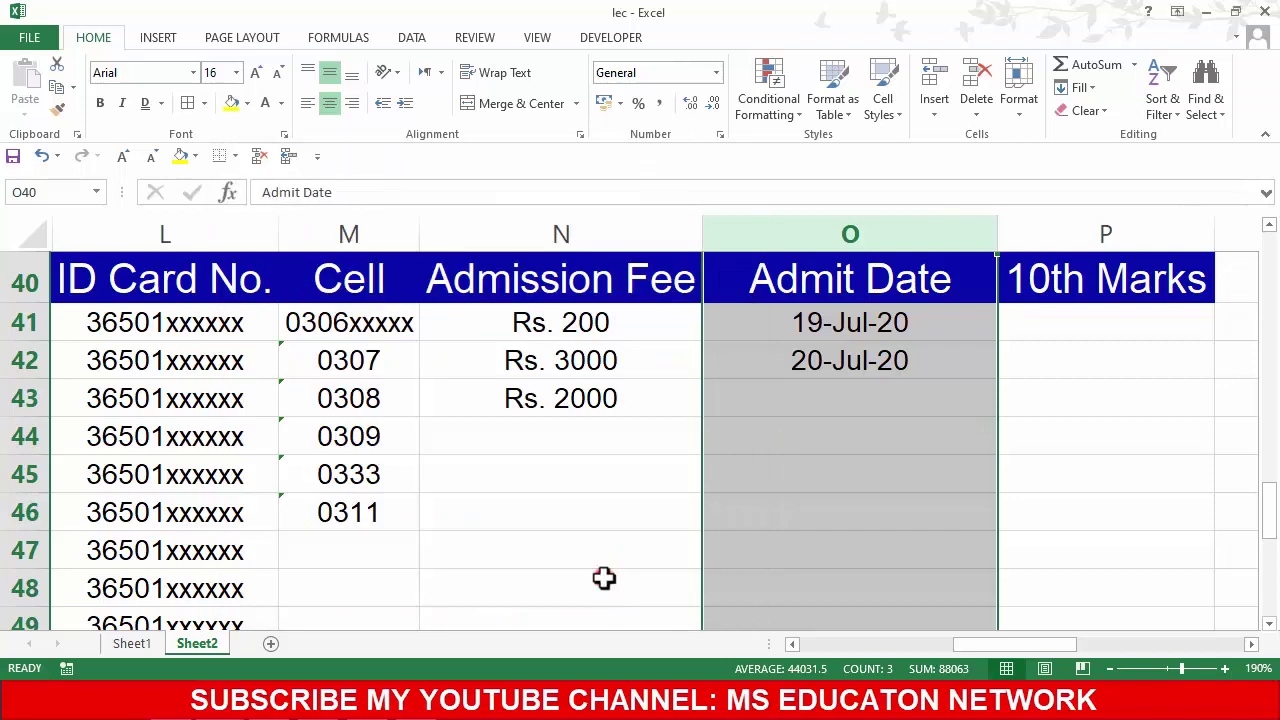
pyautogui.click(817, 438)
pyautogui.click(806, 390)
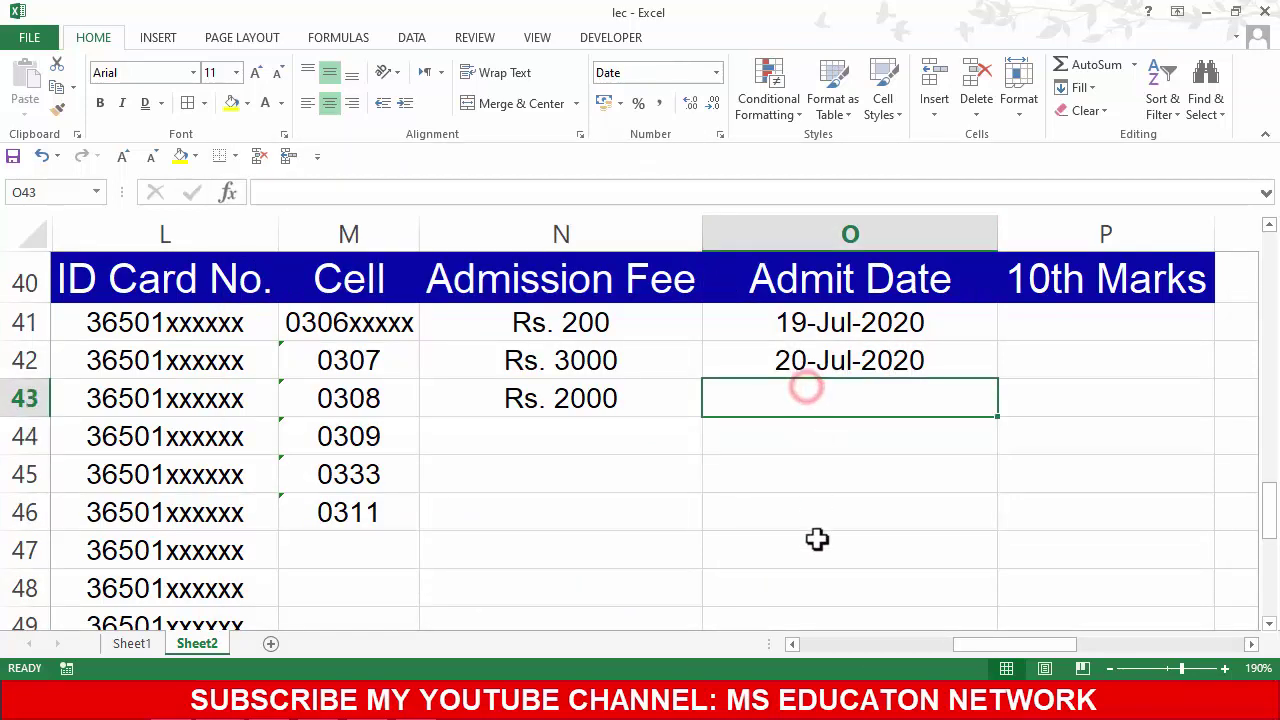
# Step: Try entering 30, 30/07/2020 and 30-07-20 in O43, then clear it
pyautogui.write('30')
pyautogui.press('Return')
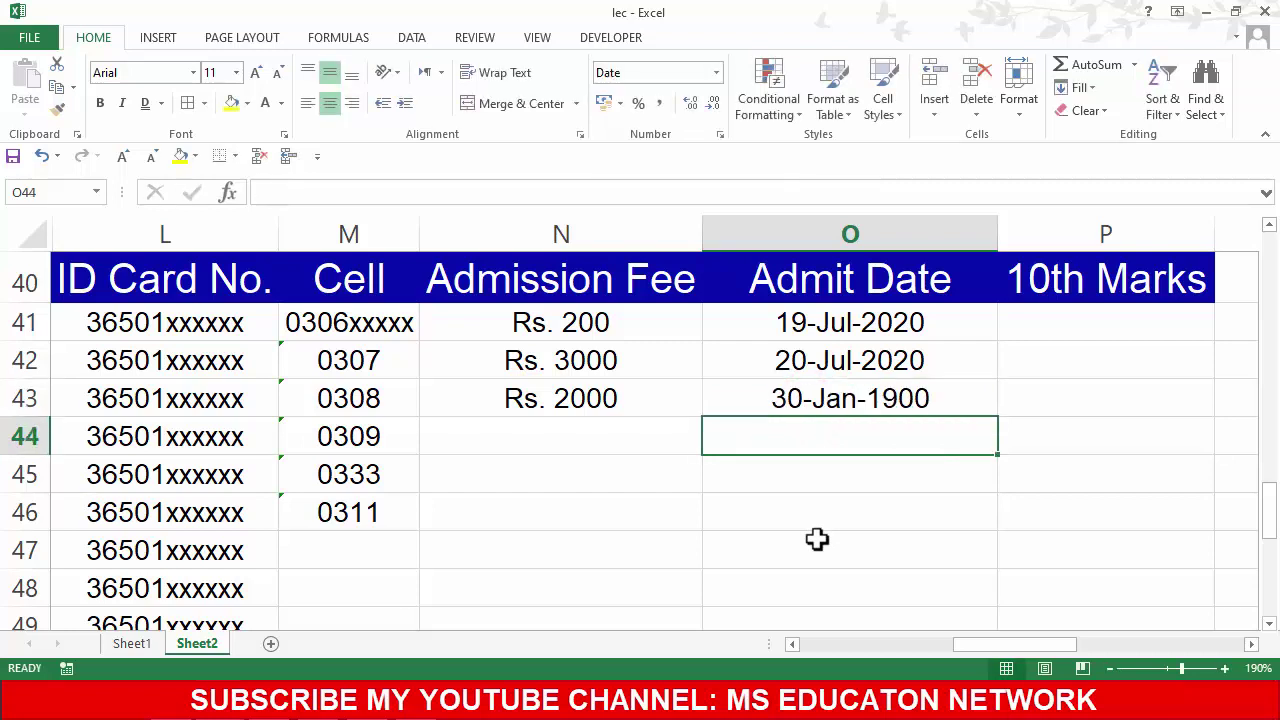
pyautogui.click(900, 400)
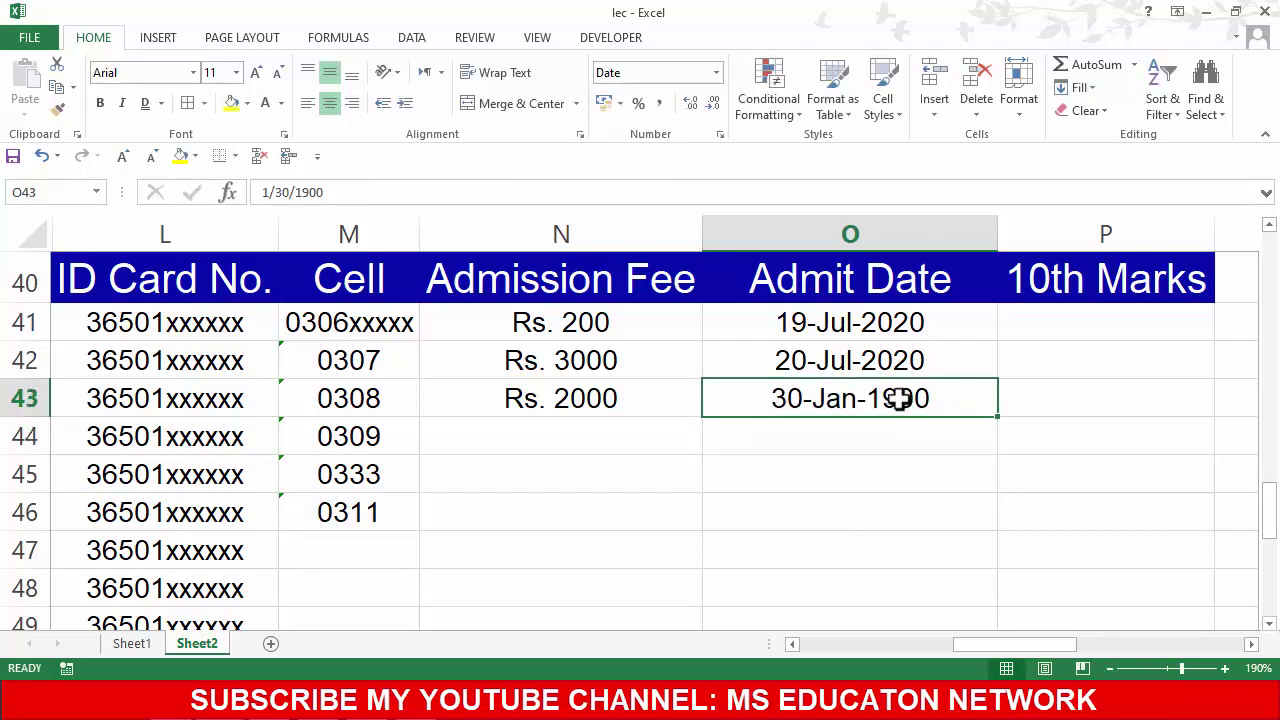
pyautogui.press('F2')
pyautogui.write('30')
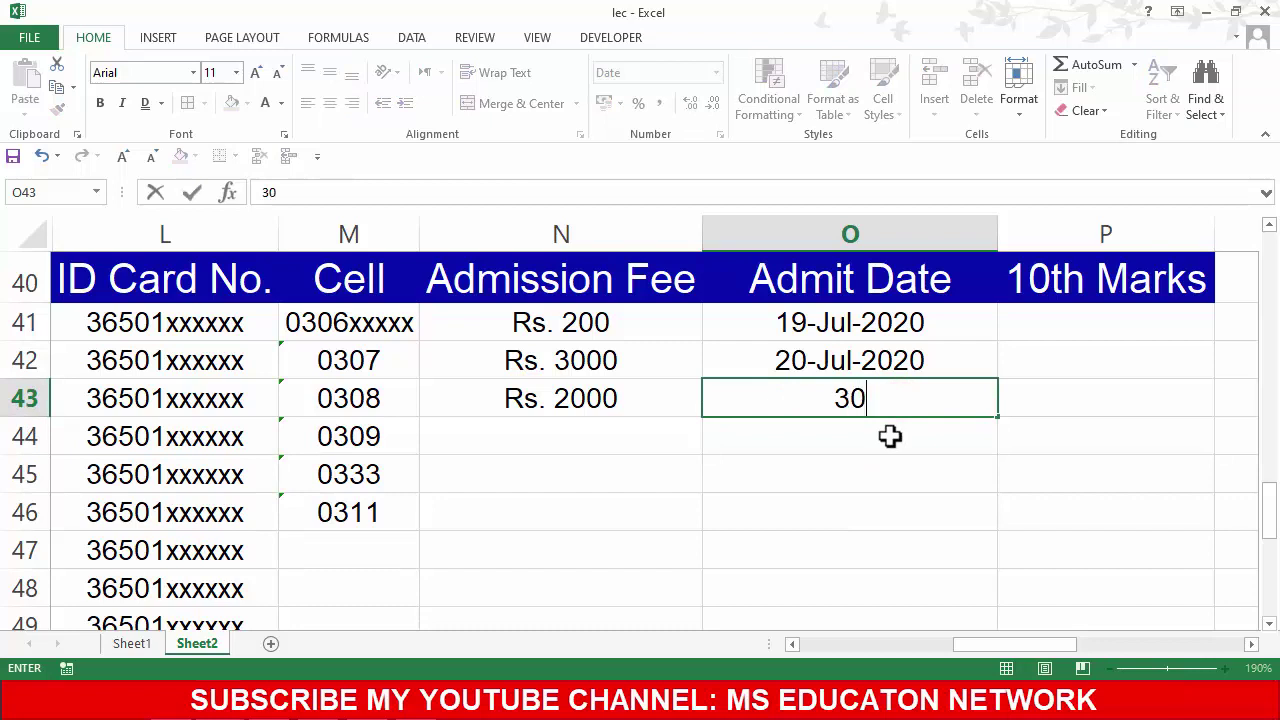
pyautogui.write('/07/')
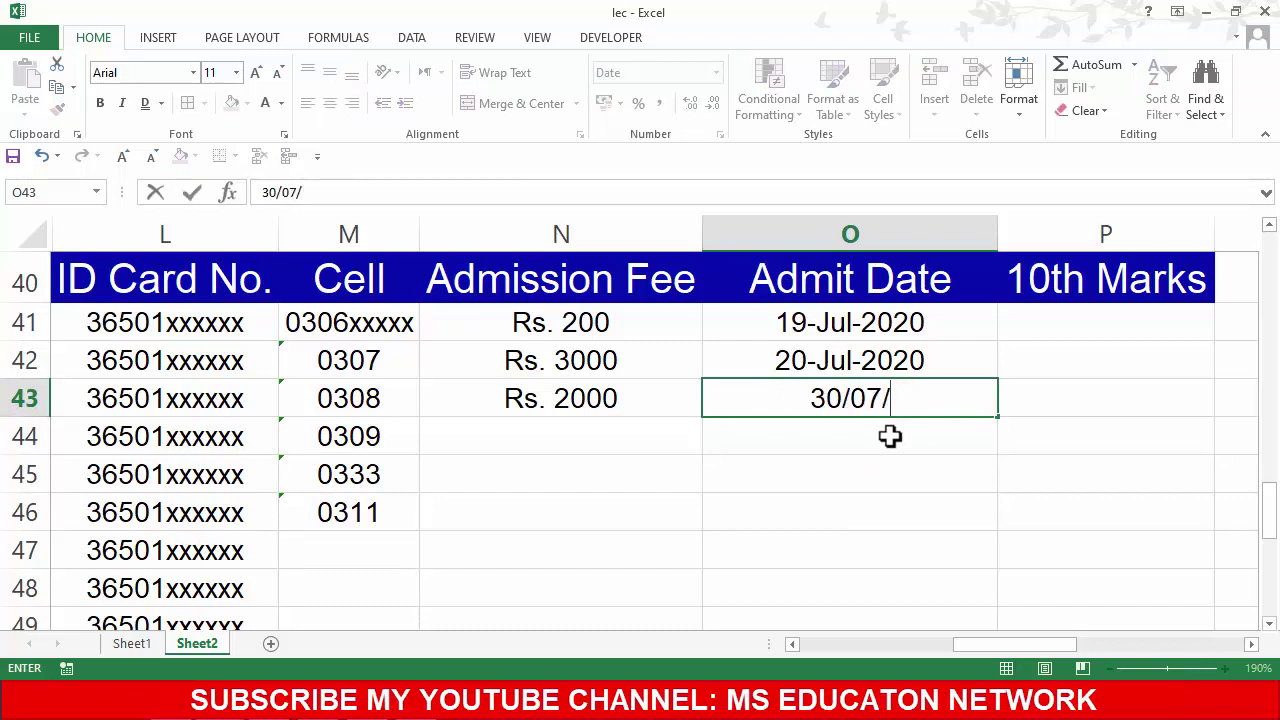
pyautogui.write('2020')
pyautogui.press('Return')
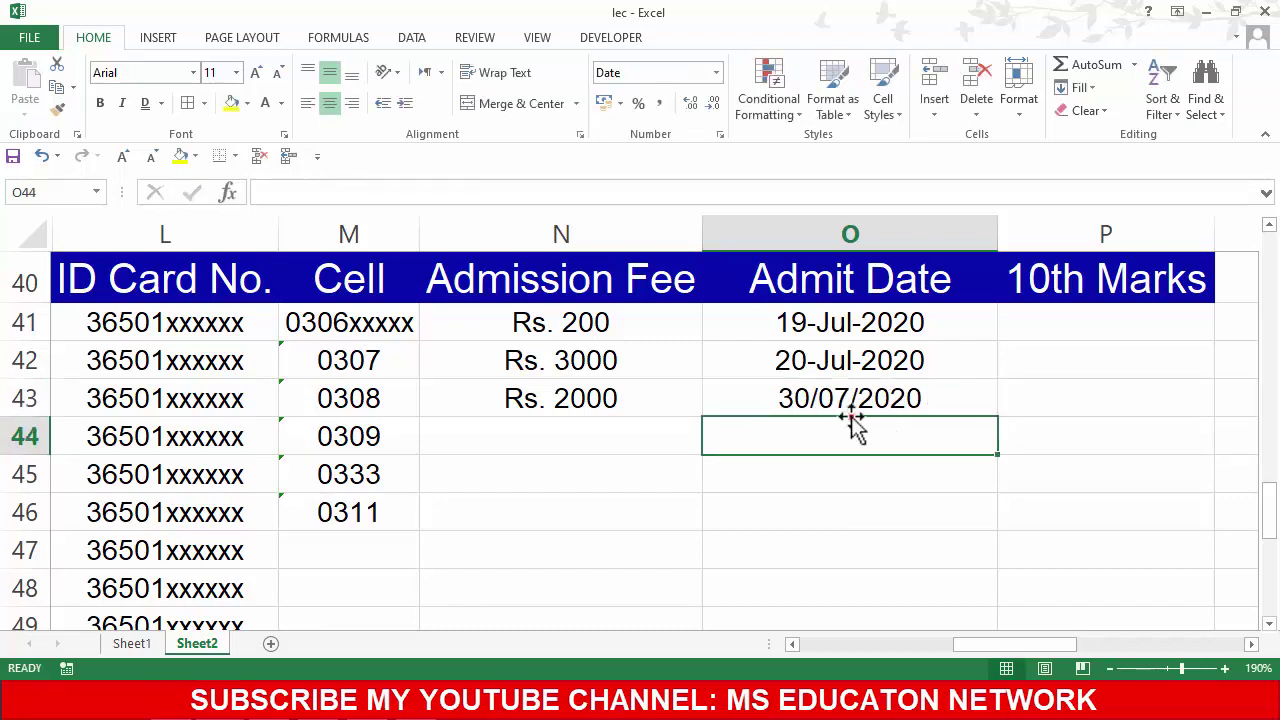
pyautogui.click(850, 410)
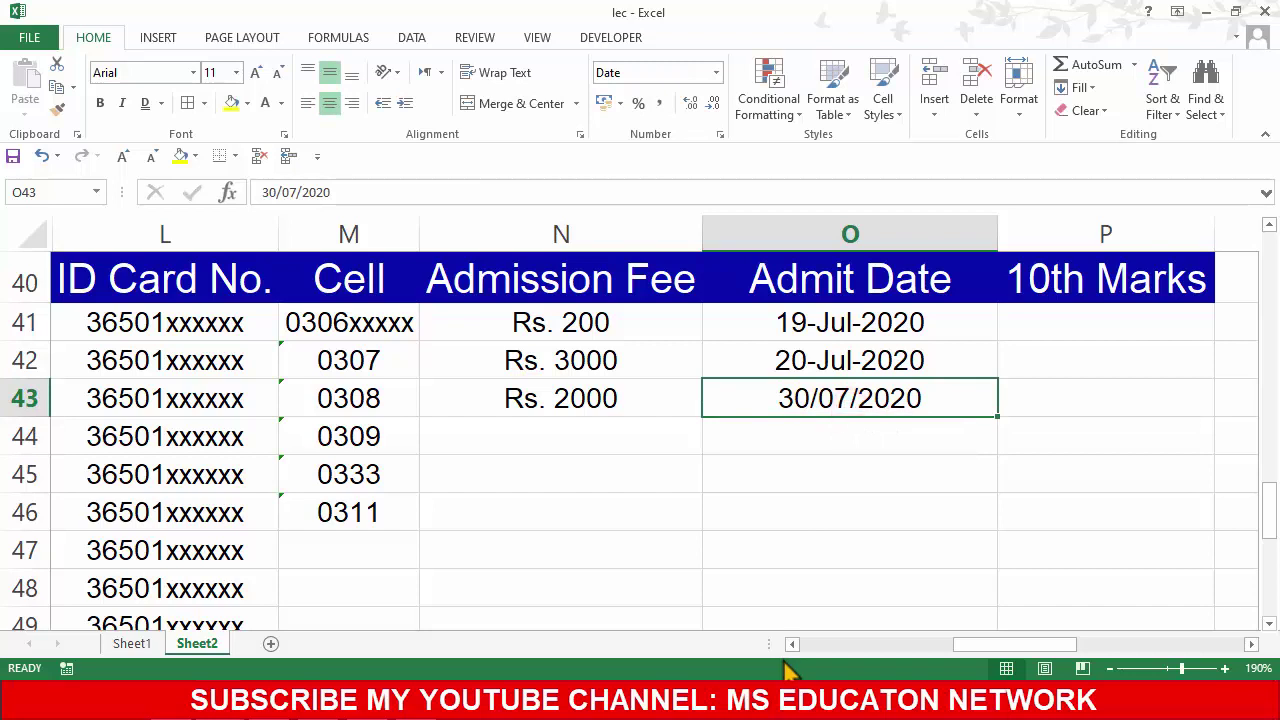
pyautogui.write('30-')
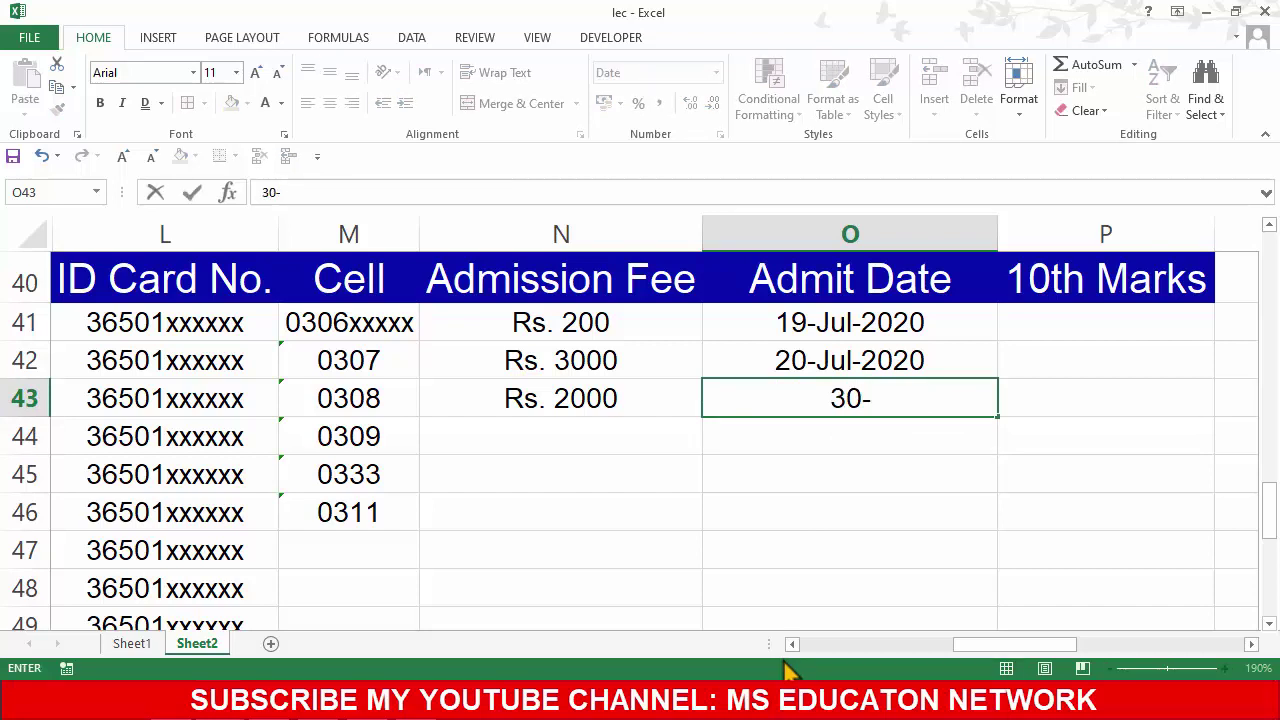
pyautogui.write('07')
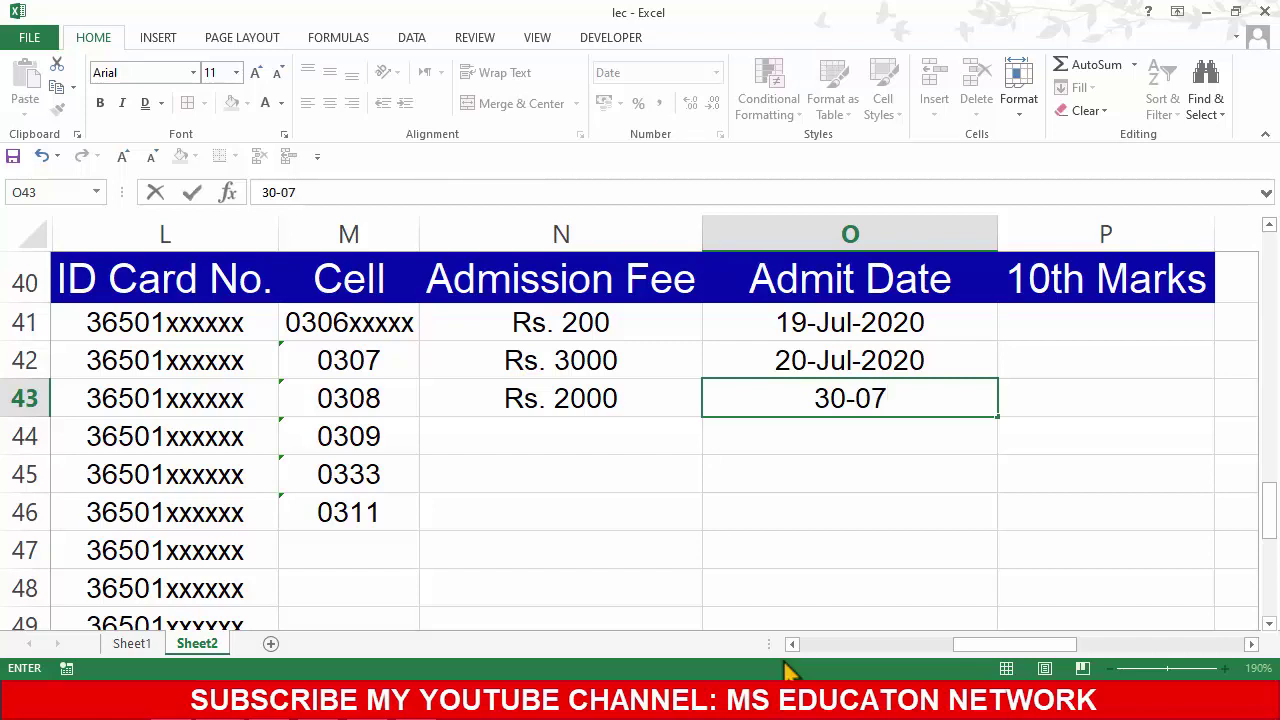
pyautogui.write('-20')
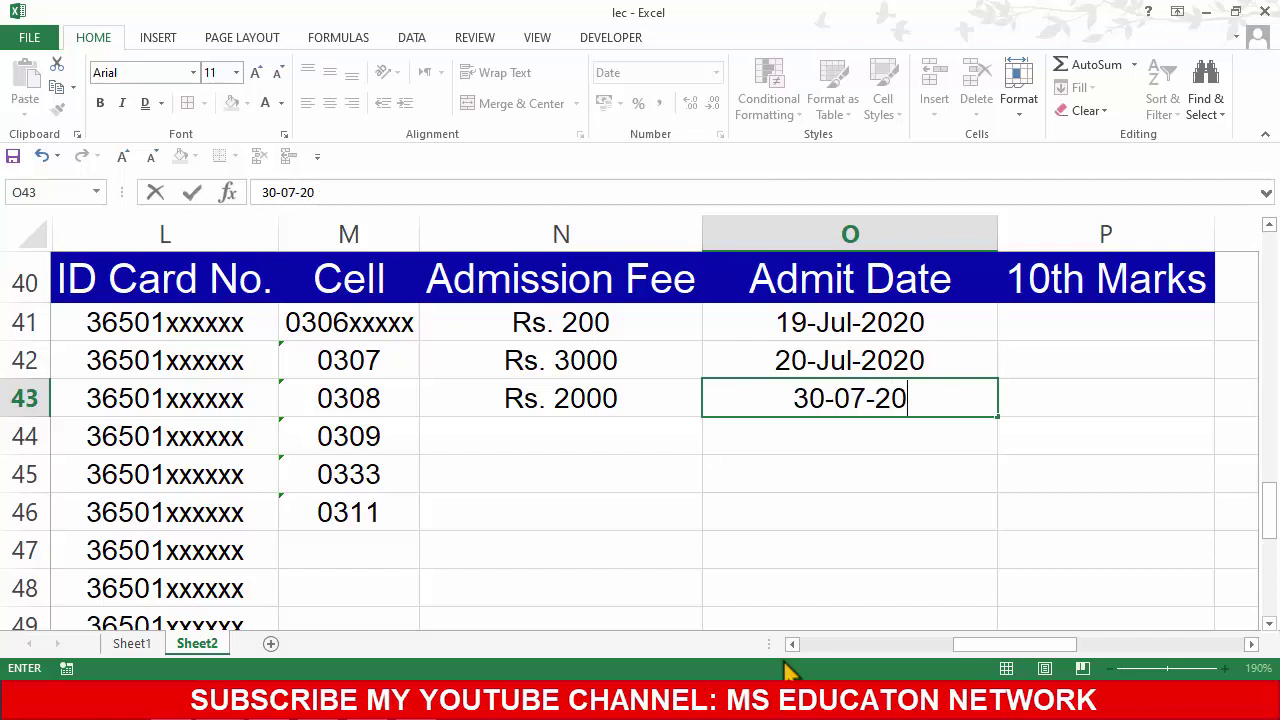
pyautogui.press('Return')
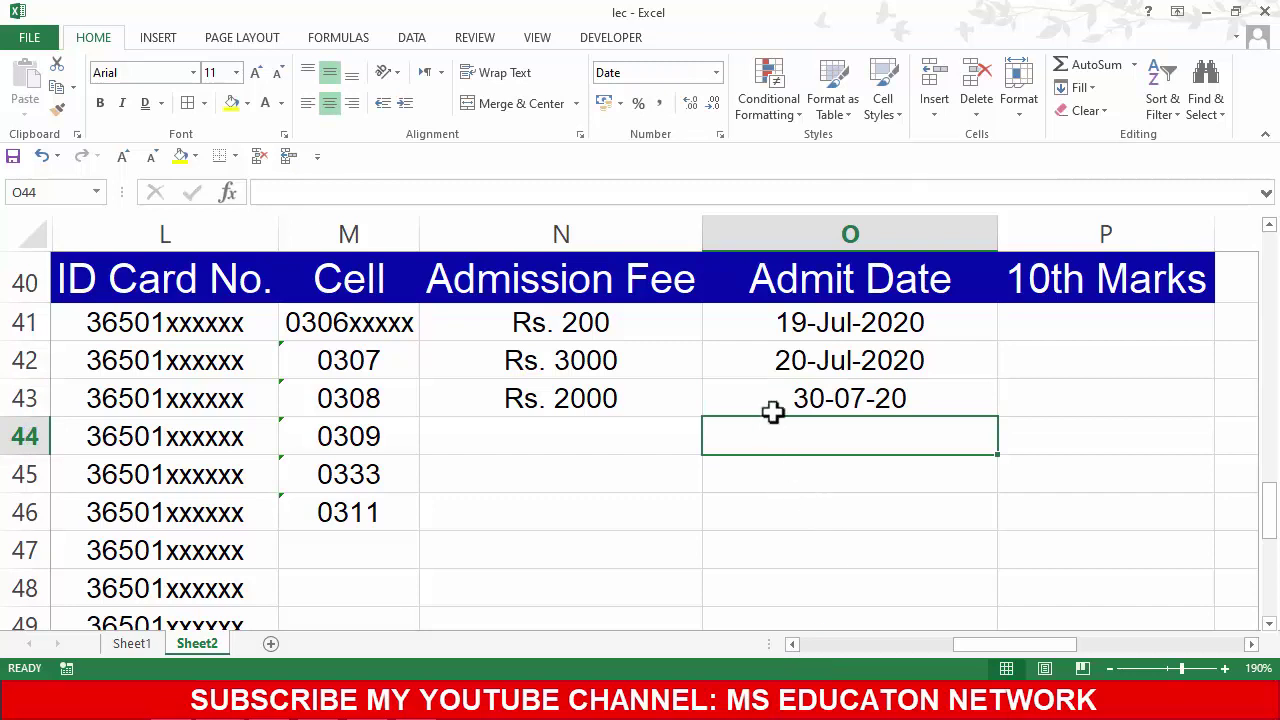
pyautogui.click(772, 404)
pyautogui.press('Delete')
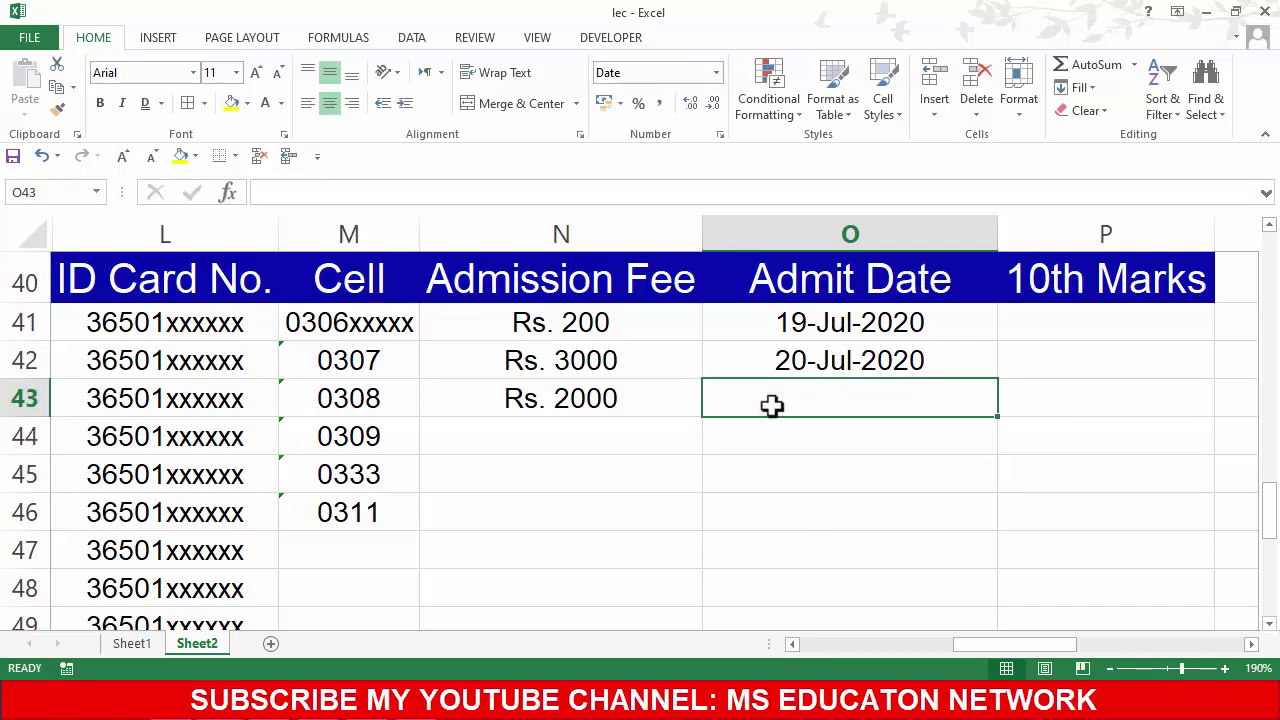
# Step: Fill the date series from O42 down to row 46 and change O43 to 30-Jul-2020
pyautogui.click(789, 366)
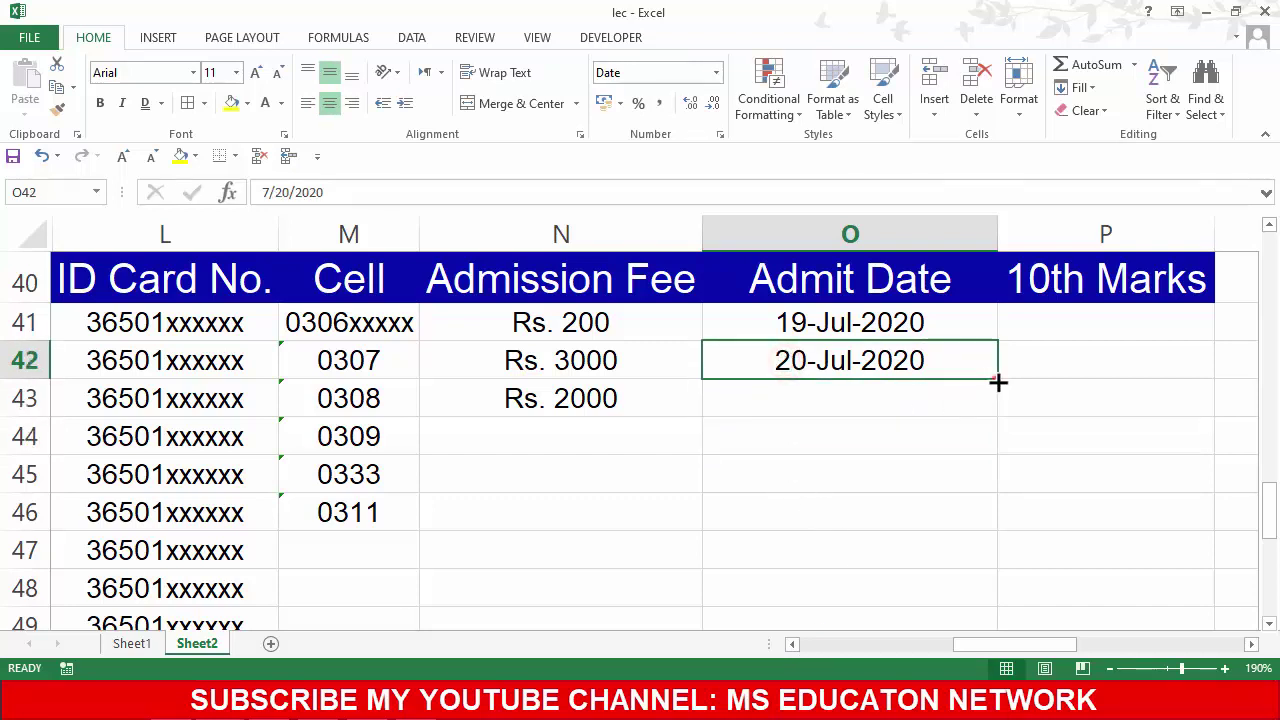
pyautogui.moveTo(998, 382); pyautogui.dragTo(1005, 528)
pyautogui.click(843, 460)
pyautogui.click(828, 398)
pyautogui.doubleClick(808, 400)
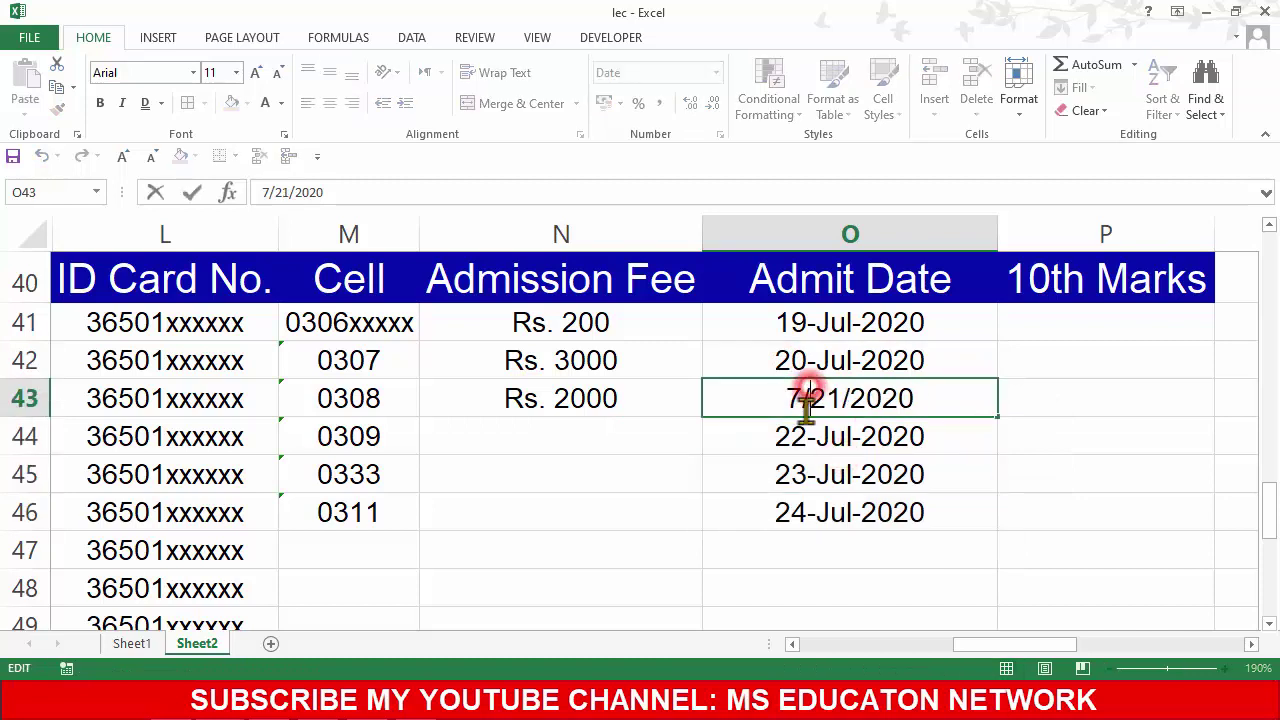
pyautogui.doubleClick(825, 398)
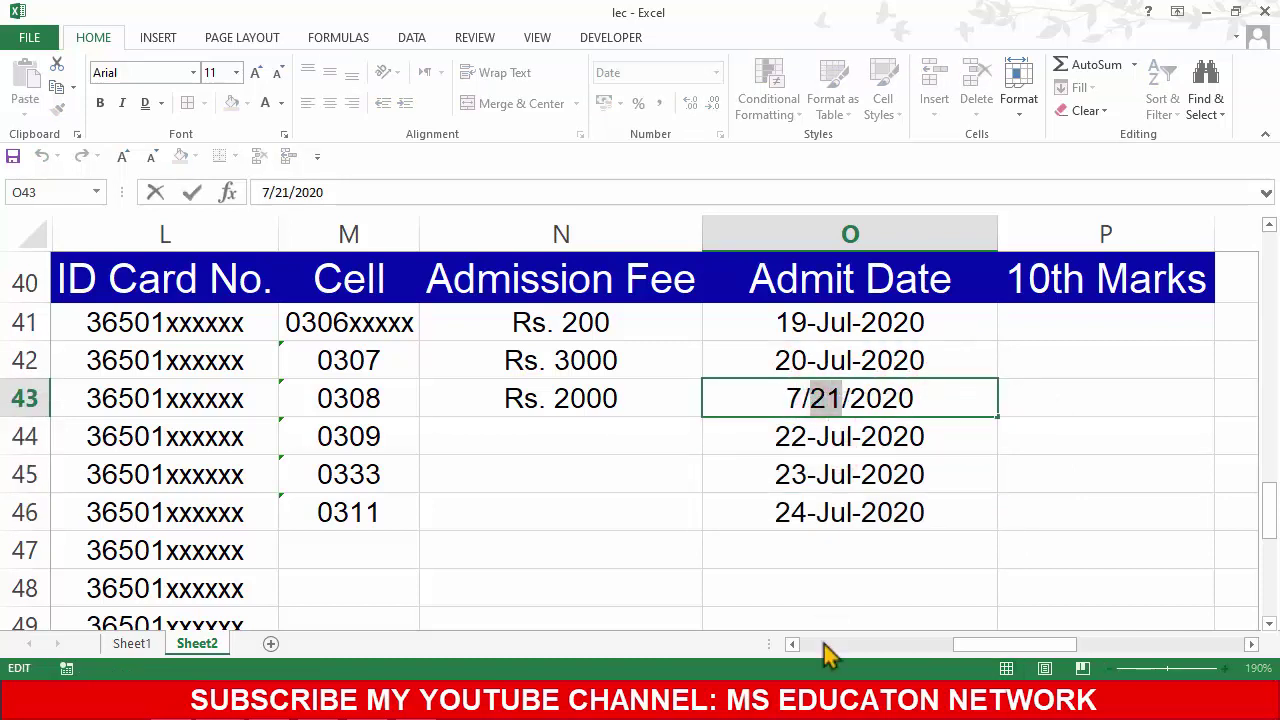
pyautogui.write('30')
pyautogui.press('Return')
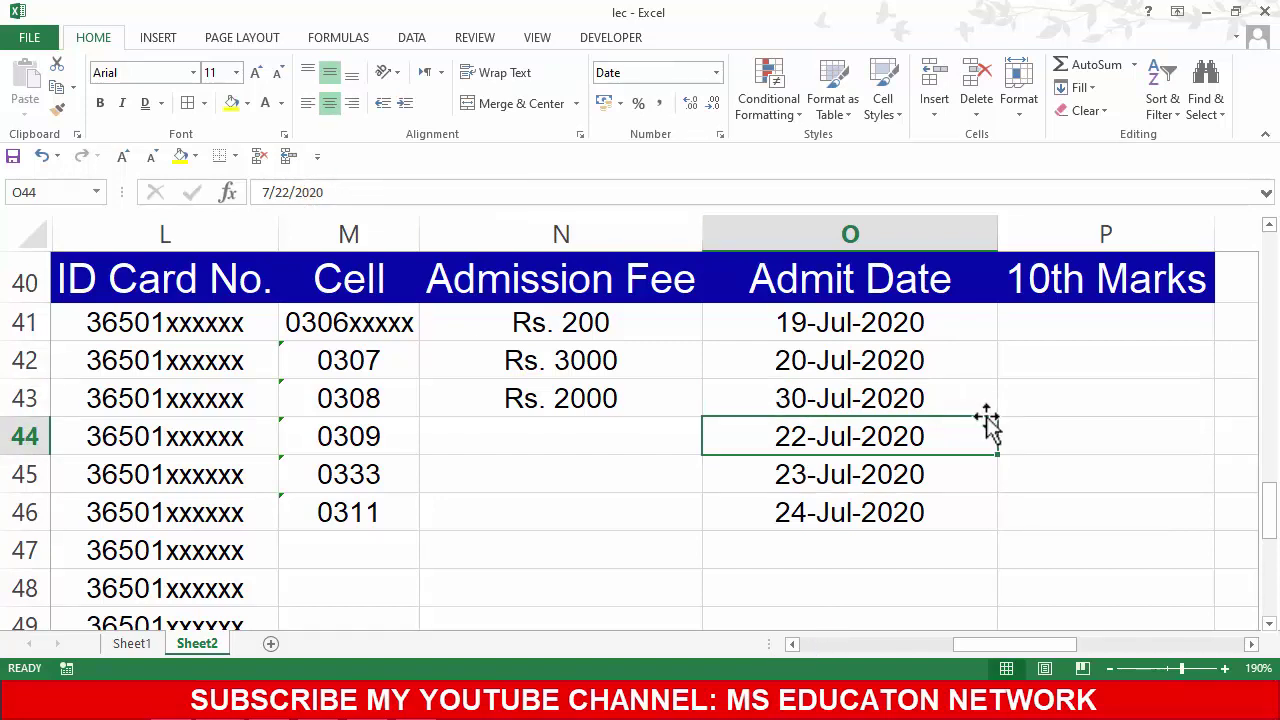
# Step: Delete the series dates in O44:O46, leaving 30-Jul-2020 as the last entry
pyautogui.moveTo(921, 449); pyautogui.dragTo(926, 534)
pyautogui.press('Delete')
pyautogui.click(866, 403)
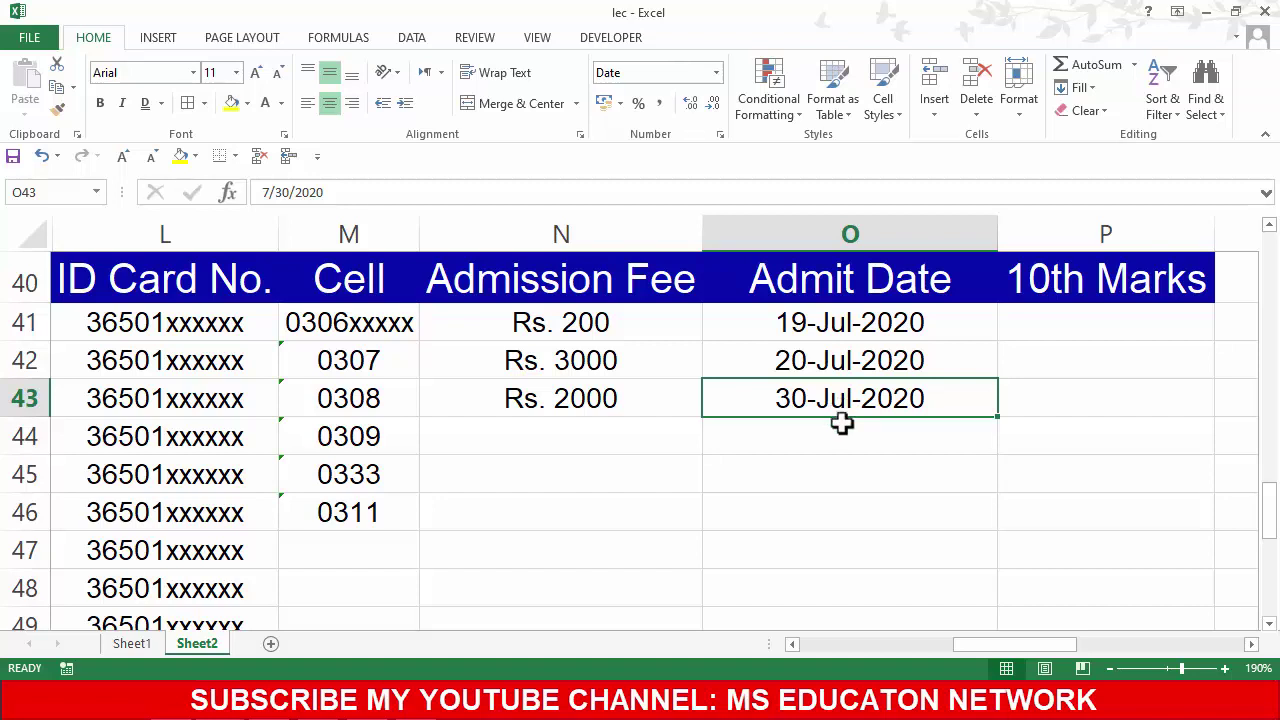
pyautogui.click(849, 431)
pyautogui.click(869, 474)
pyautogui.click(866, 529)
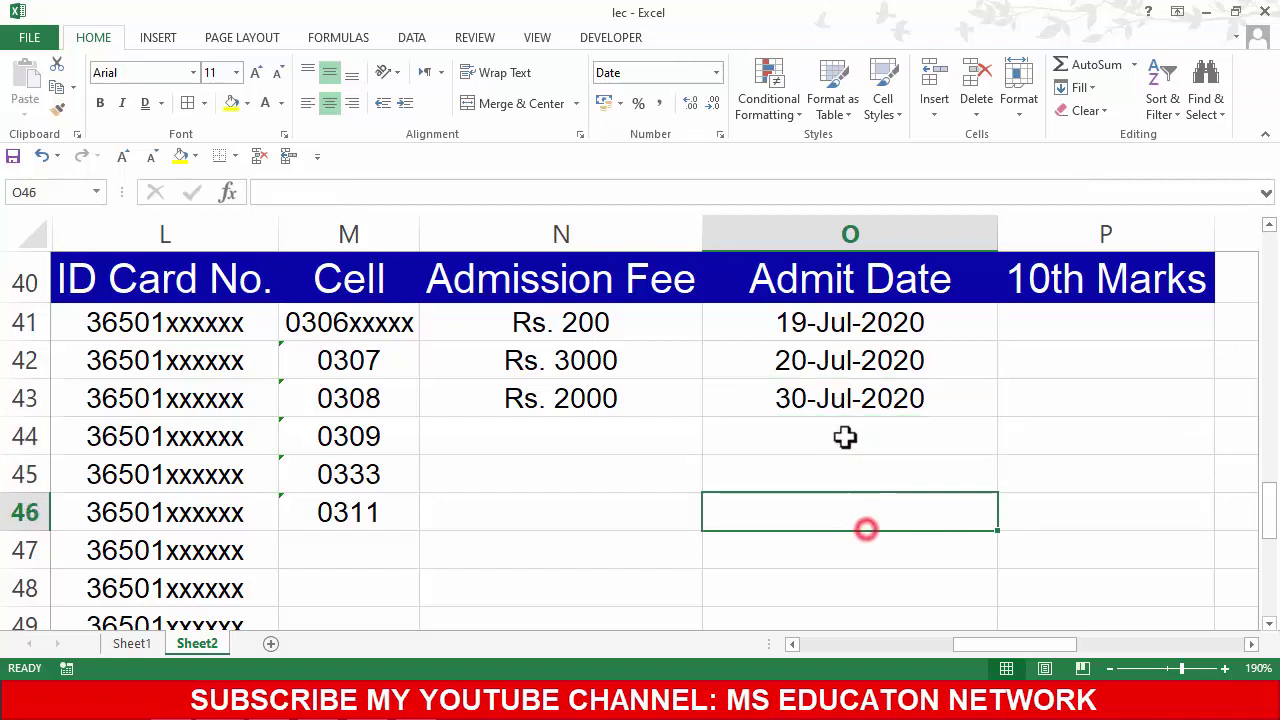
pyautogui.click(829, 400)
# Step: Fill O44:O48 as a date series from 30-Jul-2020, then undo the fill
pyautogui.moveTo(997, 415); pyautogui.dragTo(1006, 595)
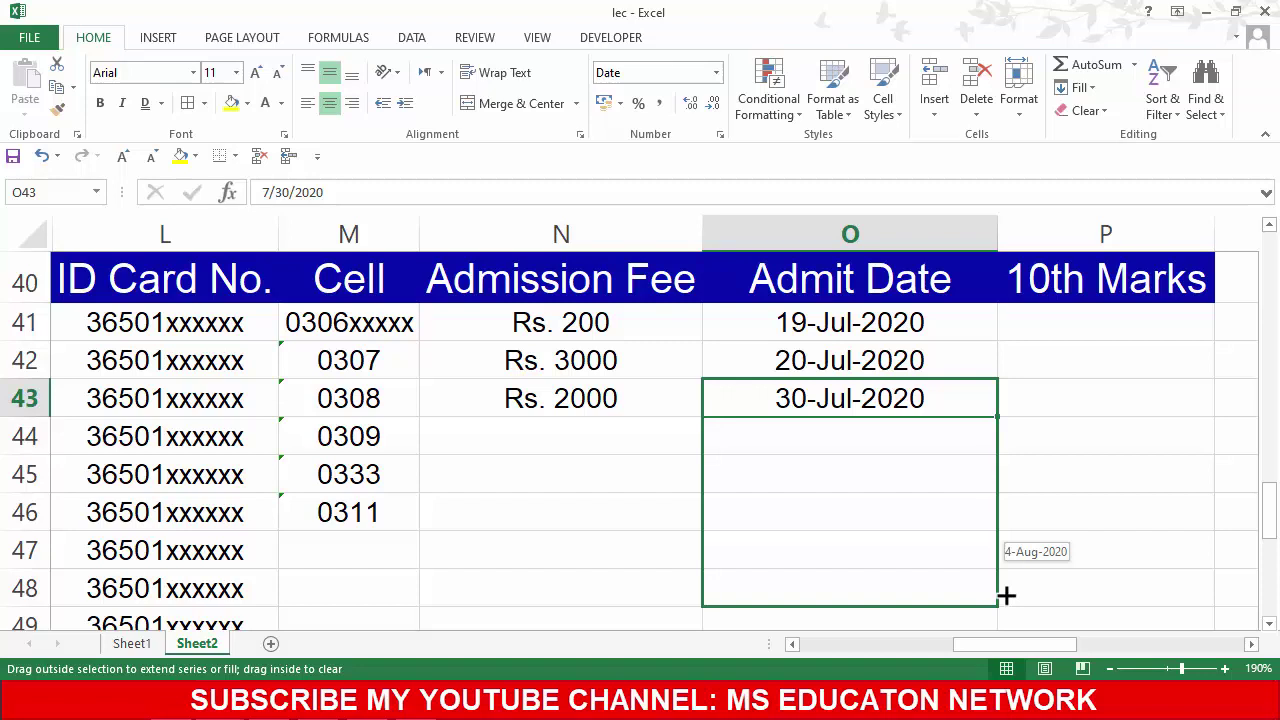
pyautogui.moveTo(1006, 595); pyautogui.dragTo(1006, 595)
pyautogui.click(805, 466)
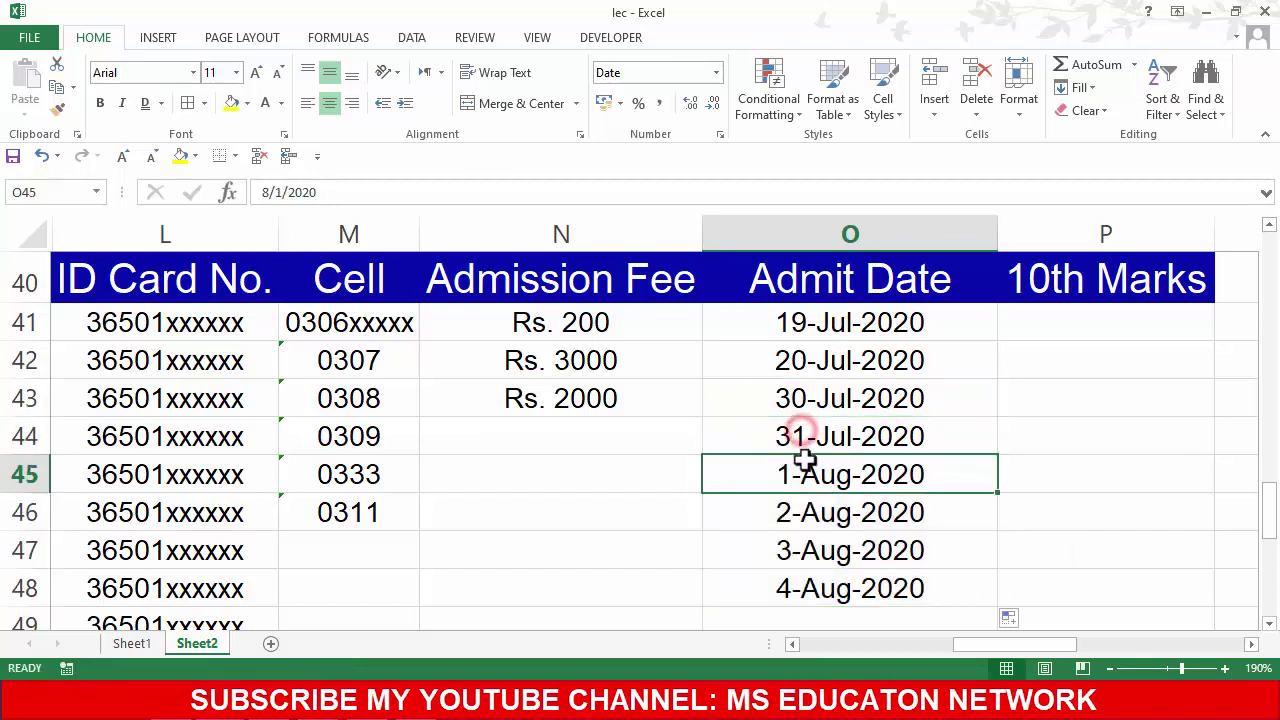
pyautogui.click(807, 585)
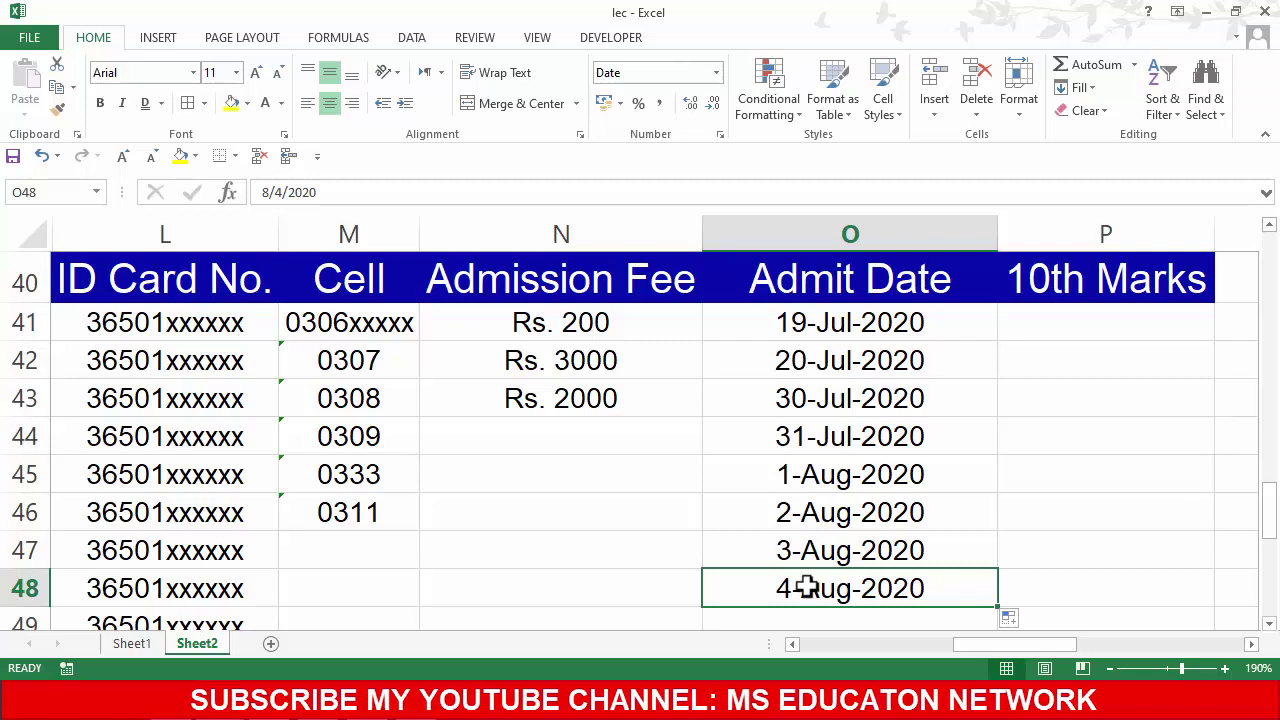
pyautogui.hotkey('ctrl', 'z')
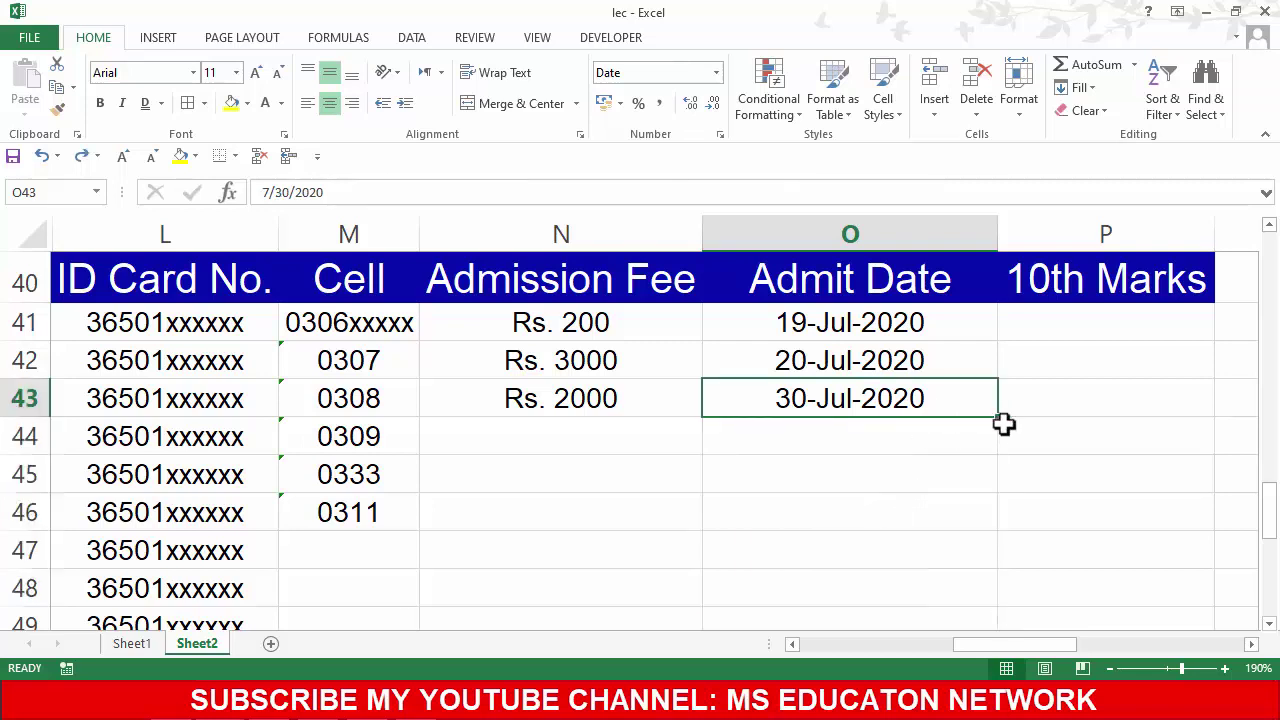
# Step: Copy 30-Jul-2020 into O44:O46 and add 31-Jul-2020 in O47
pyautogui.moveTo(998, 418); pyautogui.dragTo(1001, 458)
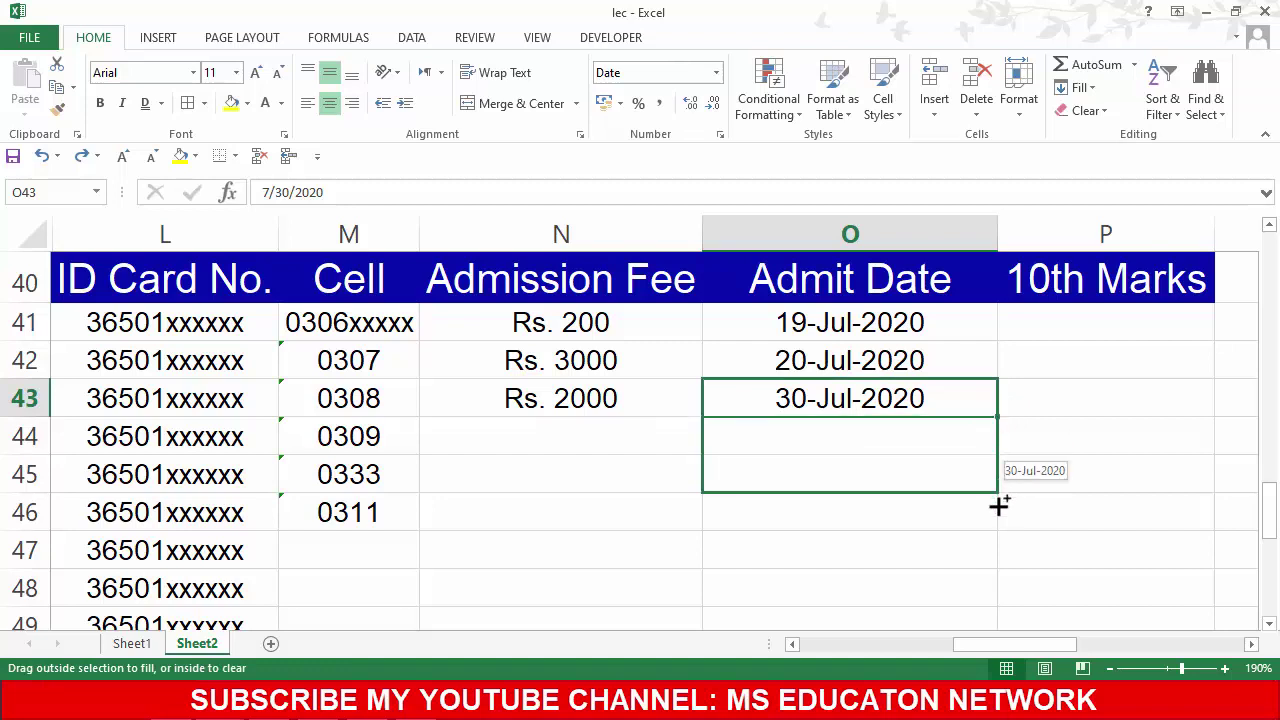
pyautogui.moveTo(1001, 463); pyautogui.dragTo(998, 531)
pyautogui.click(818, 473)
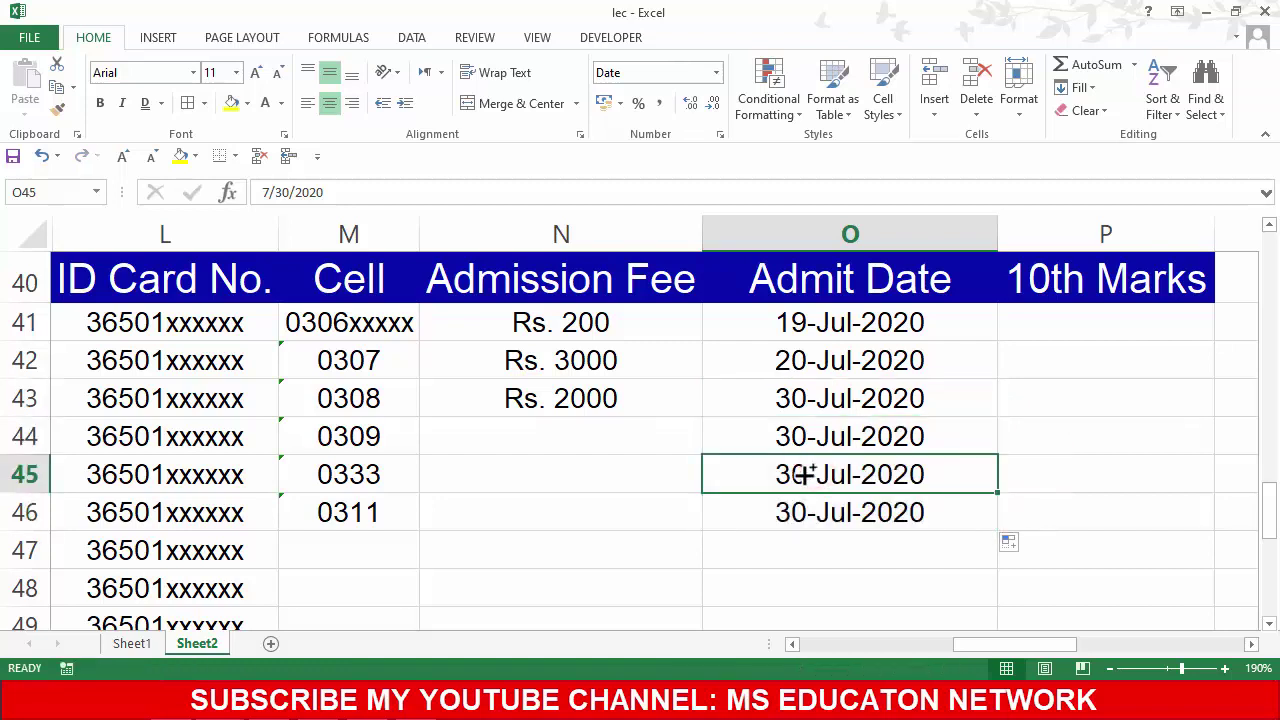
pyautogui.click(819, 512)
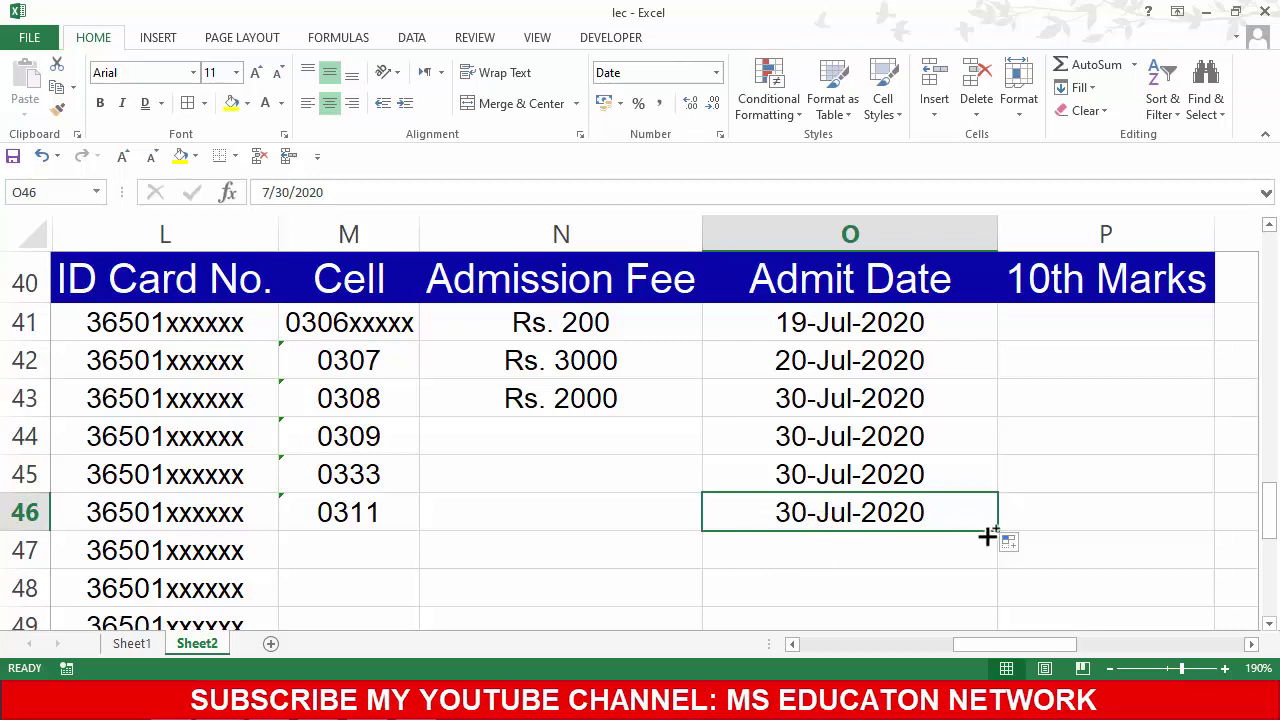
pyautogui.moveTo(997, 533); pyautogui.dragTo(991, 560)
pyautogui.click(829, 551)
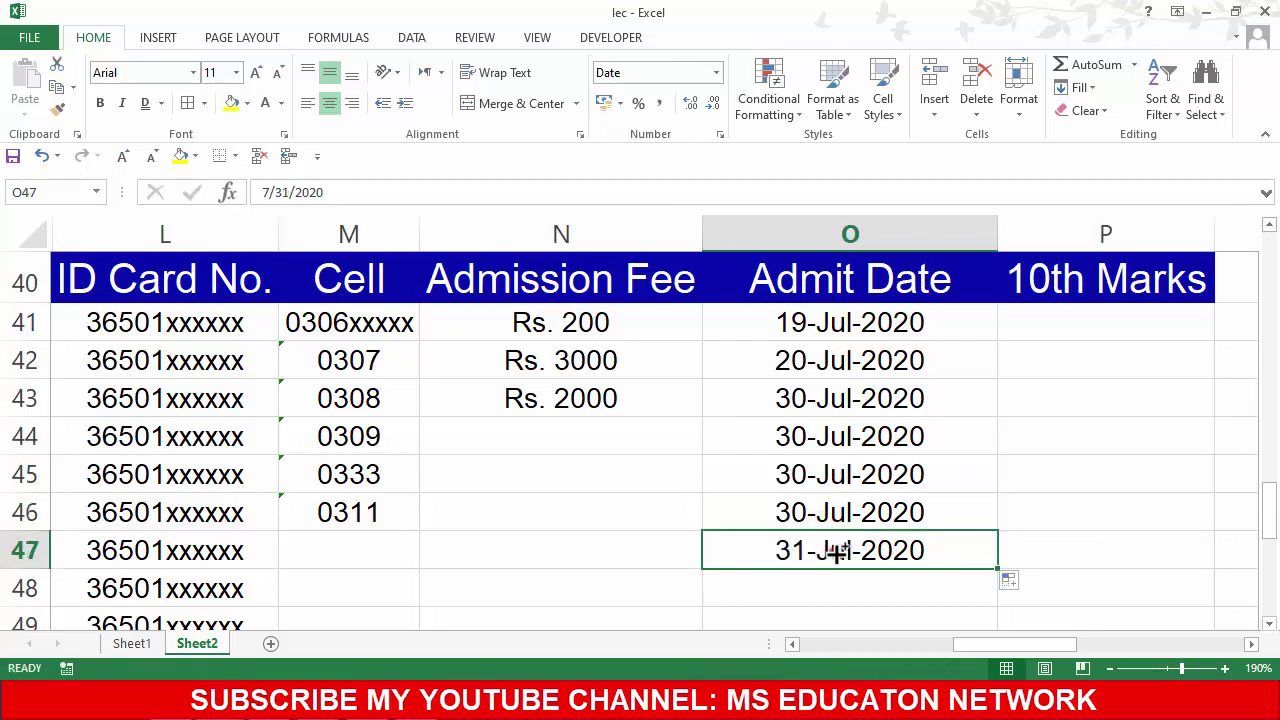
pyautogui.scroll(-1, 836, 553)
pyautogui.scroll(-1, 836, 553)
pyautogui.scroll(1, 885, 470)
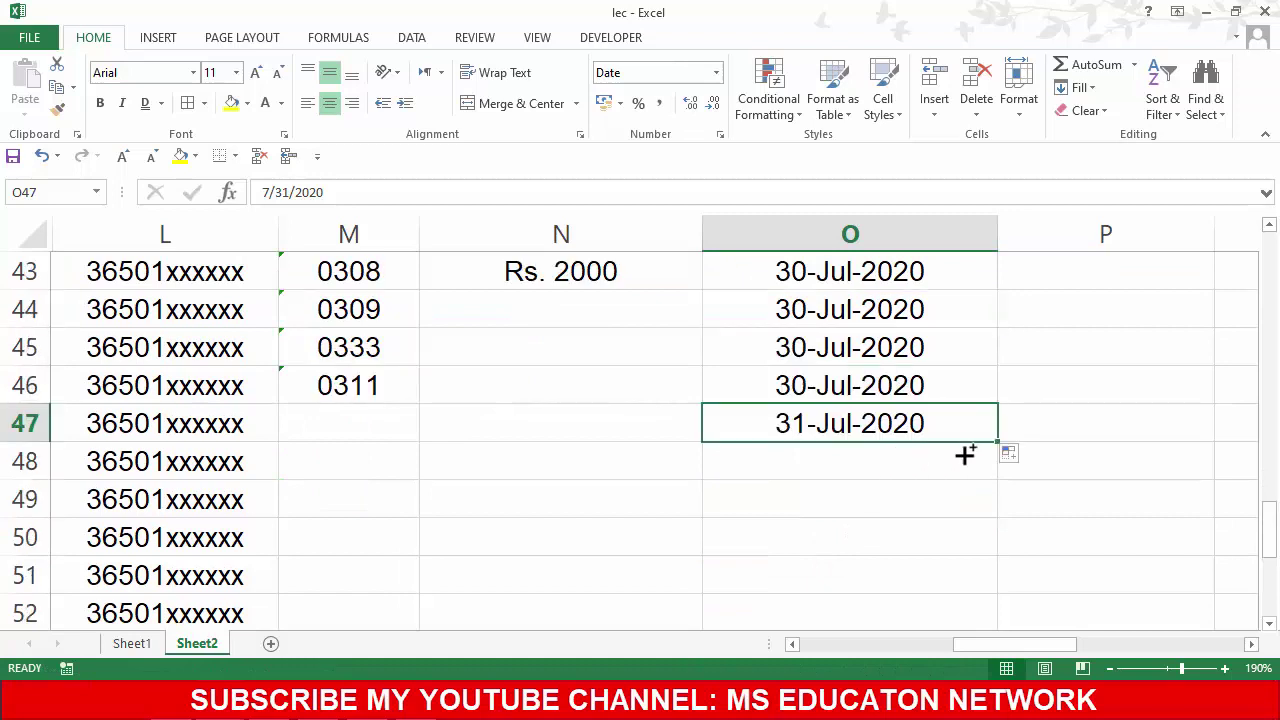
# Step: Extend the admit dates with 1-Aug-2020 down to O51
pyautogui.moveTo(993, 449); pyautogui.dragTo(997, 470)
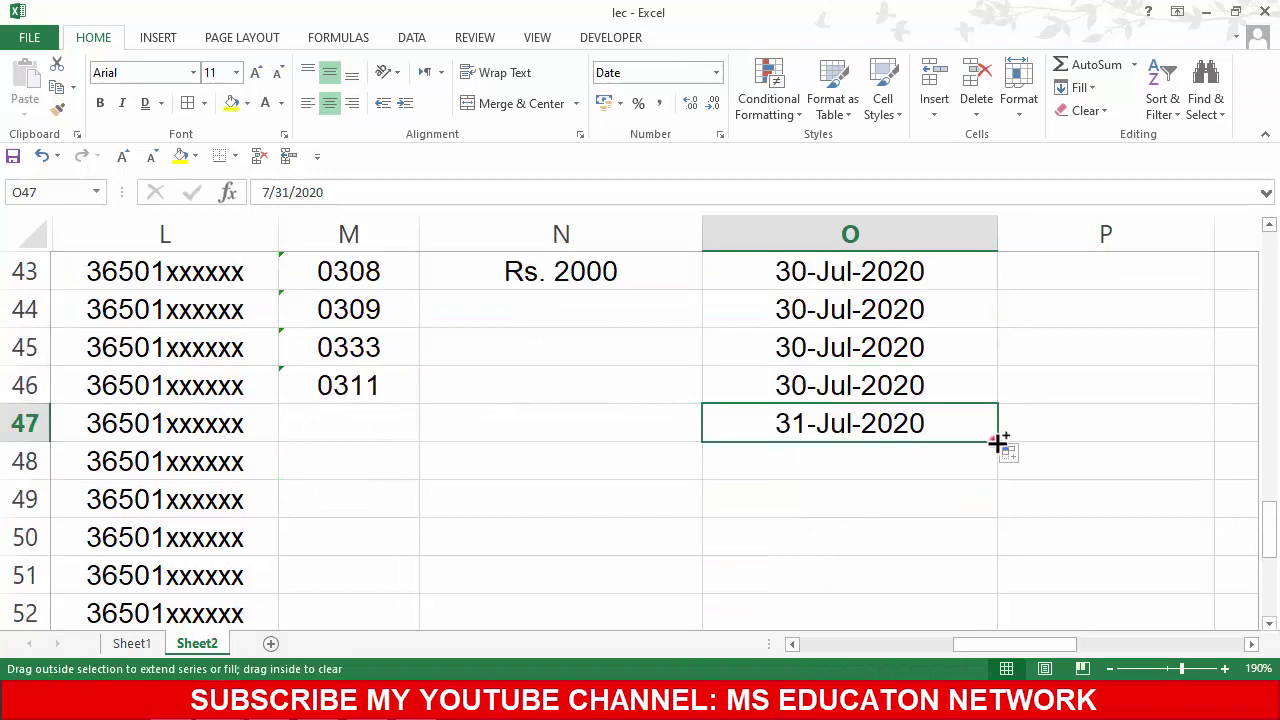
pyautogui.click(912, 545)
pyautogui.click(908, 498)
pyautogui.click(893, 468)
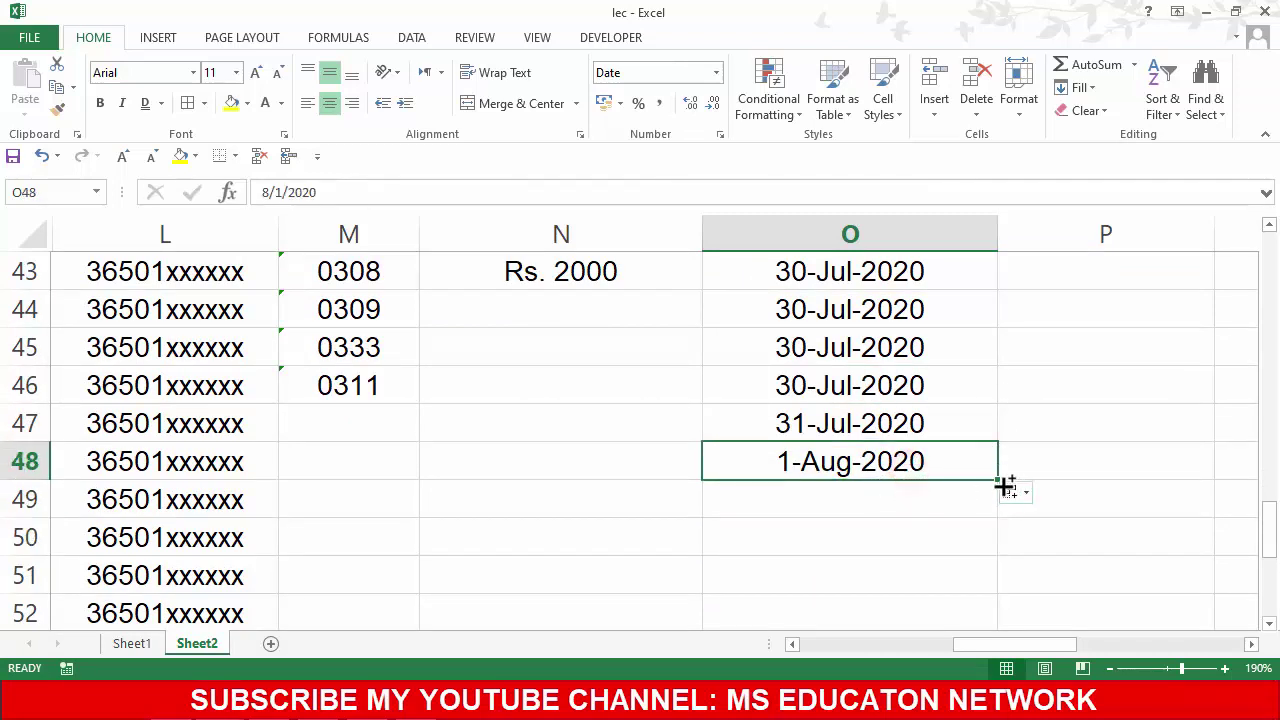
pyautogui.moveTo(1000, 481); pyautogui.dragTo(1000, 590)
pyautogui.scroll(-1, 823, 511)
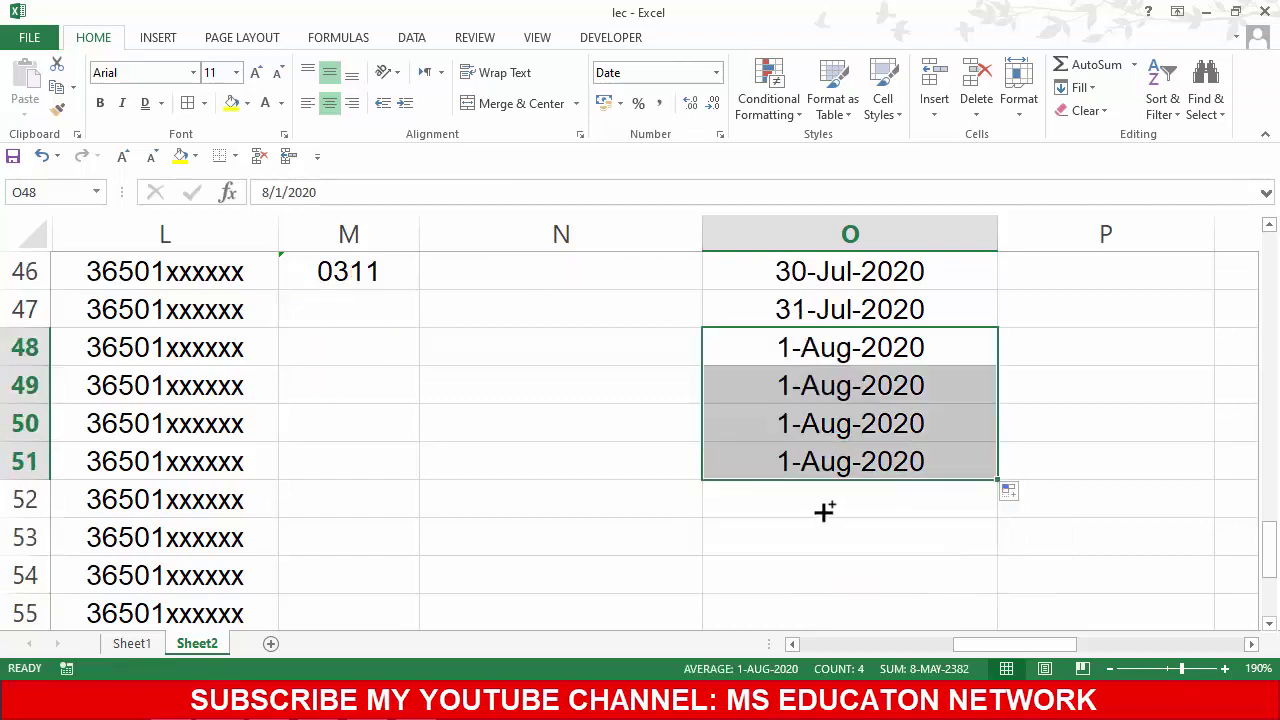
pyautogui.click(818, 466)
# Step: Continue the series with 2-Aug-2020 and 3-Aug-2020, ending in O53
pyautogui.moveTo(986, 481); pyautogui.dragTo(832, 545)
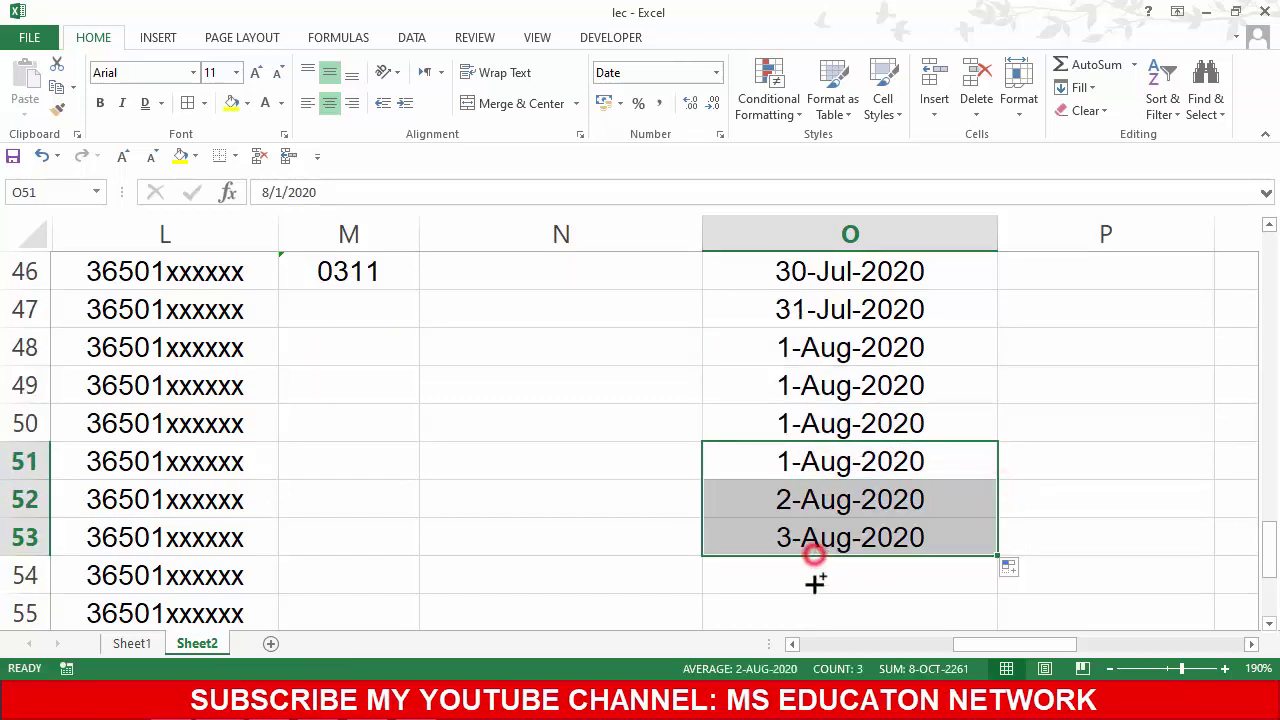
pyautogui.click(812, 581)
pyautogui.click(862, 541)
pyautogui.scroll(5, 864, 542)
pyautogui.scroll(-4, 864, 542)
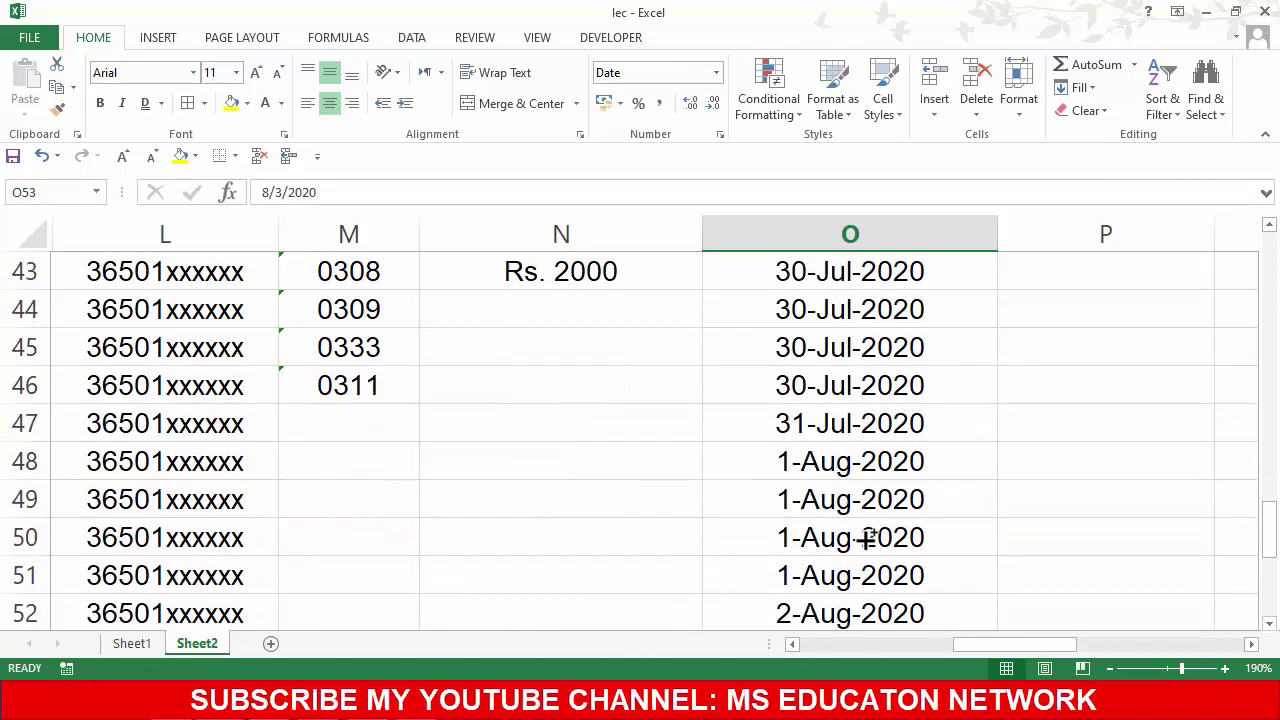
pyautogui.scroll(1, 866, 538)
# Step: Select the admit dates from O41 to O53
pyautogui.moveTo(826, 322); pyautogui.dragTo(828, 507)
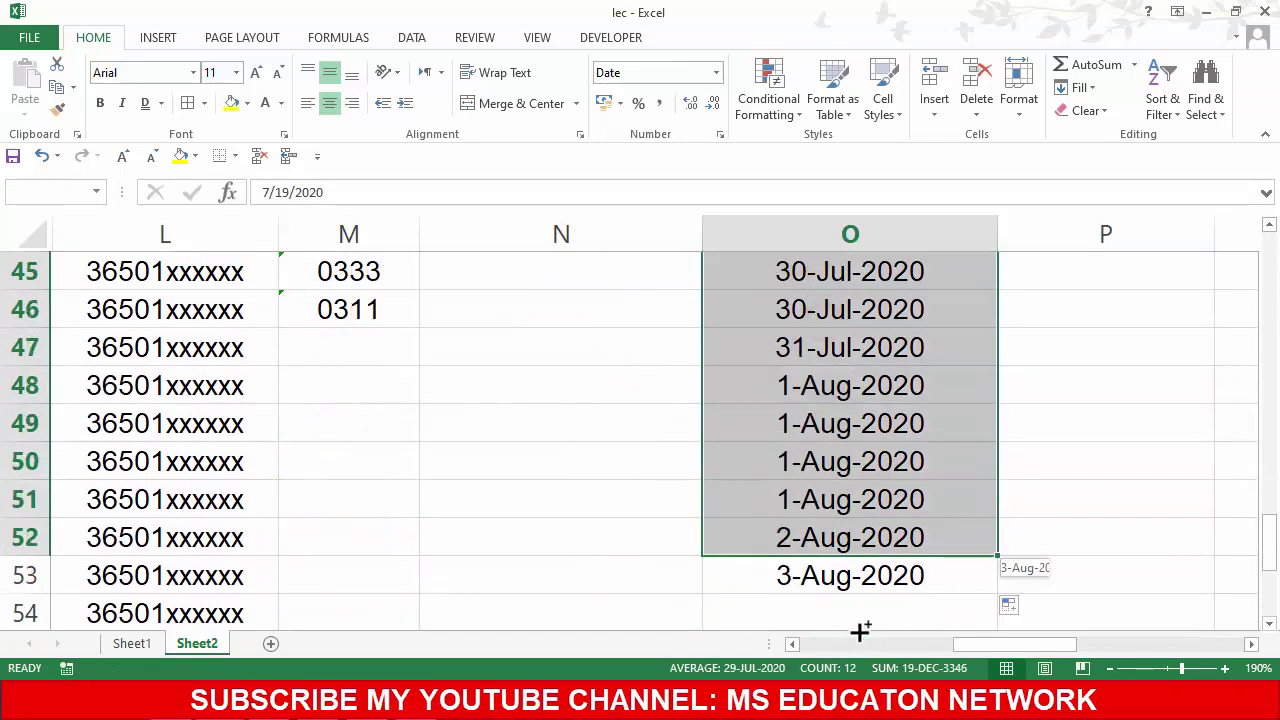
pyautogui.scroll(3, 830, 505)
pyautogui.scroll(1, 843, 491)
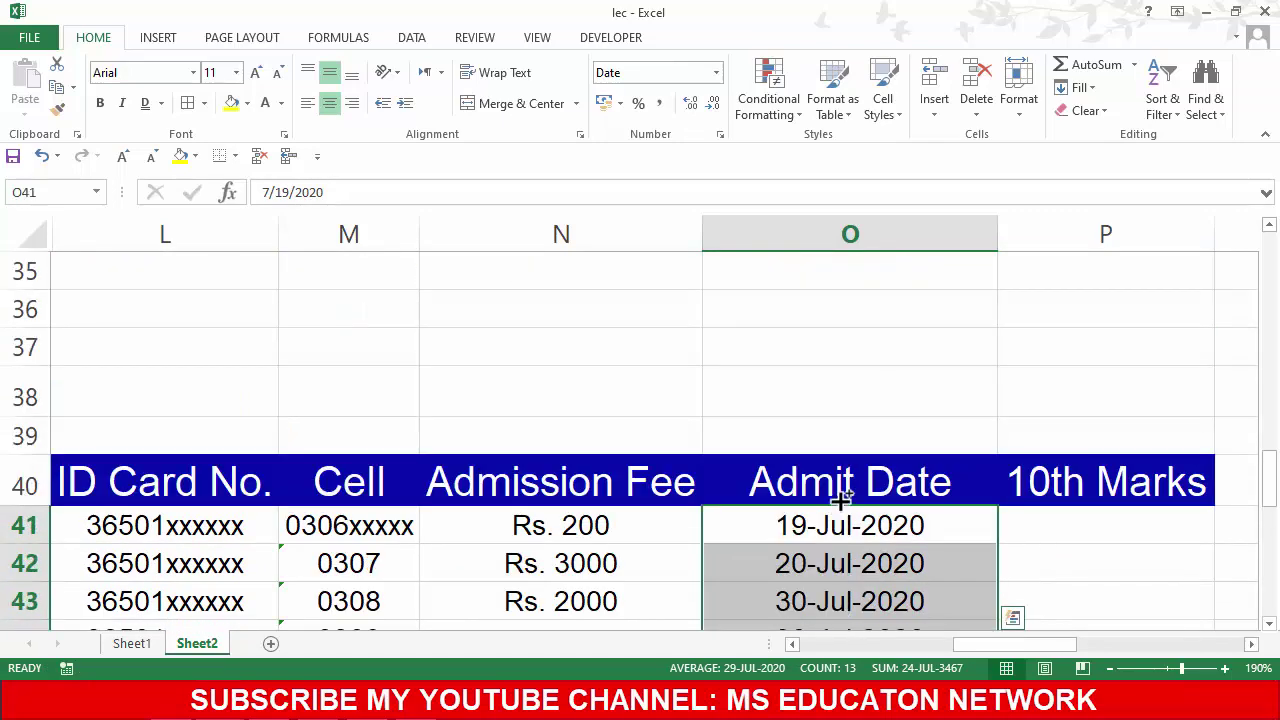
pyautogui.scroll(-1, 830, 420)
# Step: Apply the custom format code dd/mm/yy to column O, showing dates like 19/07/20
pyautogui.click(811, 229)
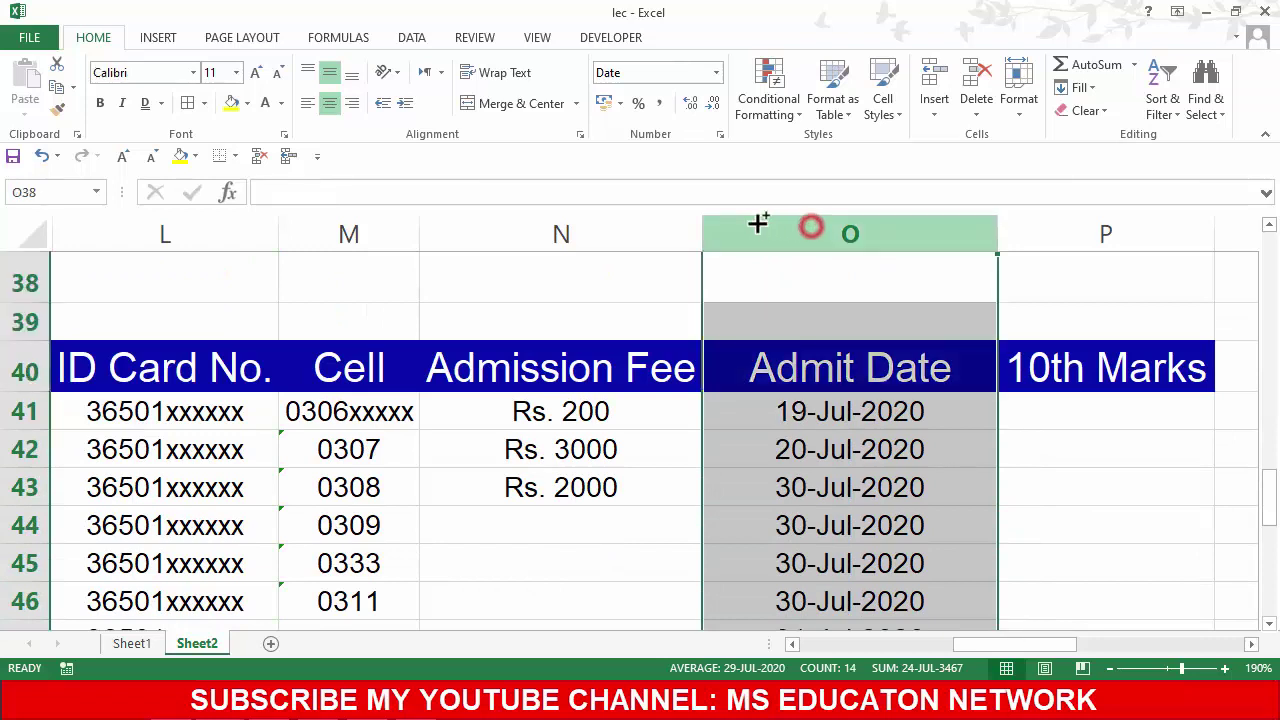
pyautogui.click(716, 73)
pyautogui.click(629, 496)
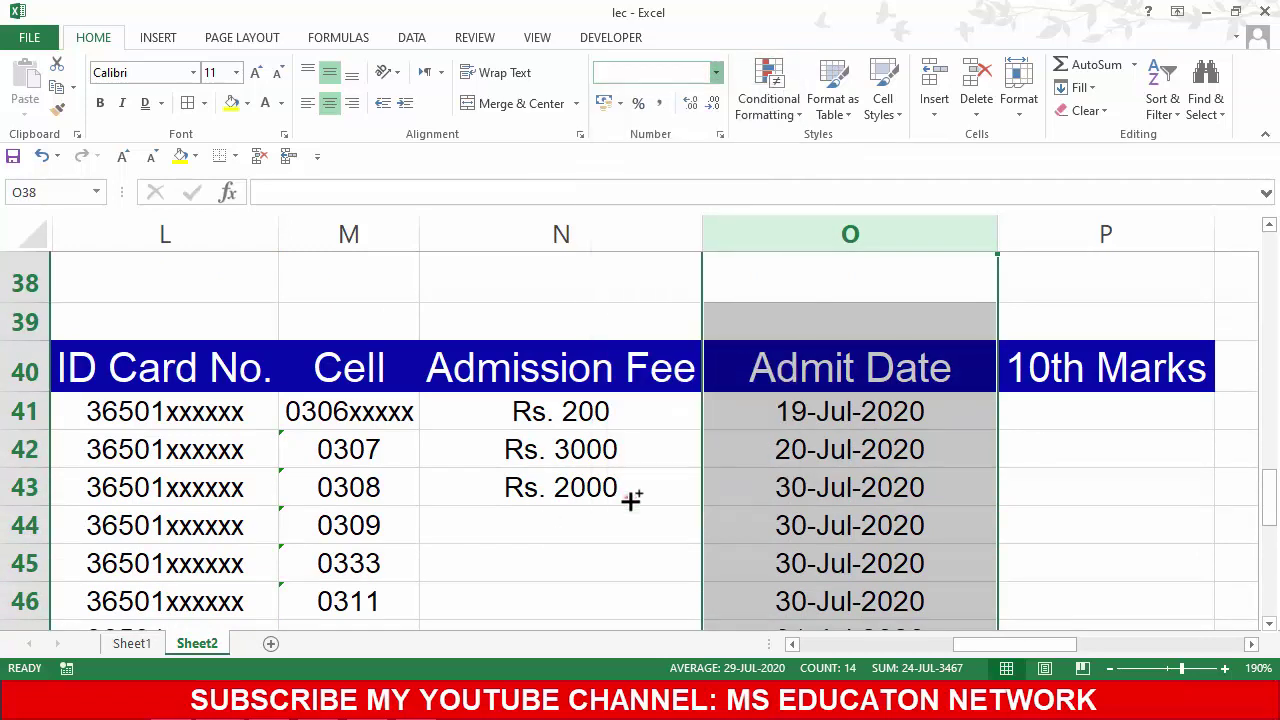
pyautogui.moveTo(462, 153); pyautogui.dragTo(301, 166)
pyautogui.click(240, 381)
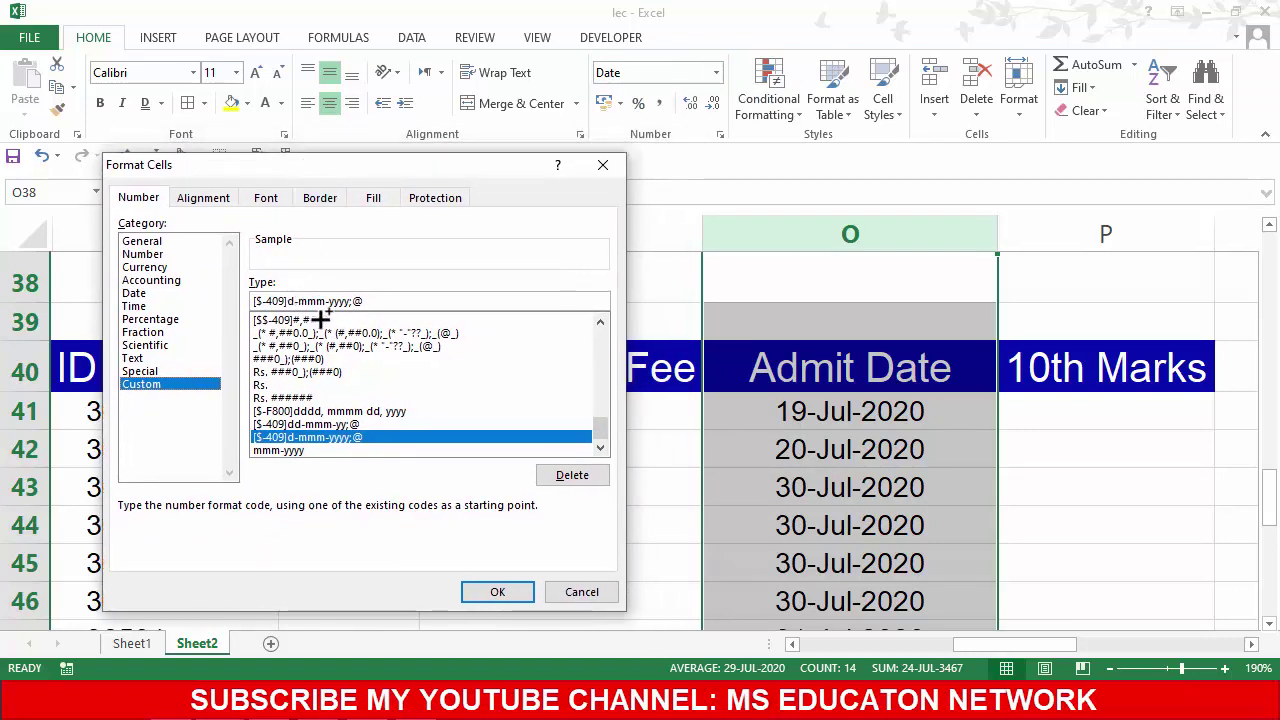
pyautogui.click(373, 300)
pyautogui.moveTo(342, 305); pyautogui.dragTo(252, 301)
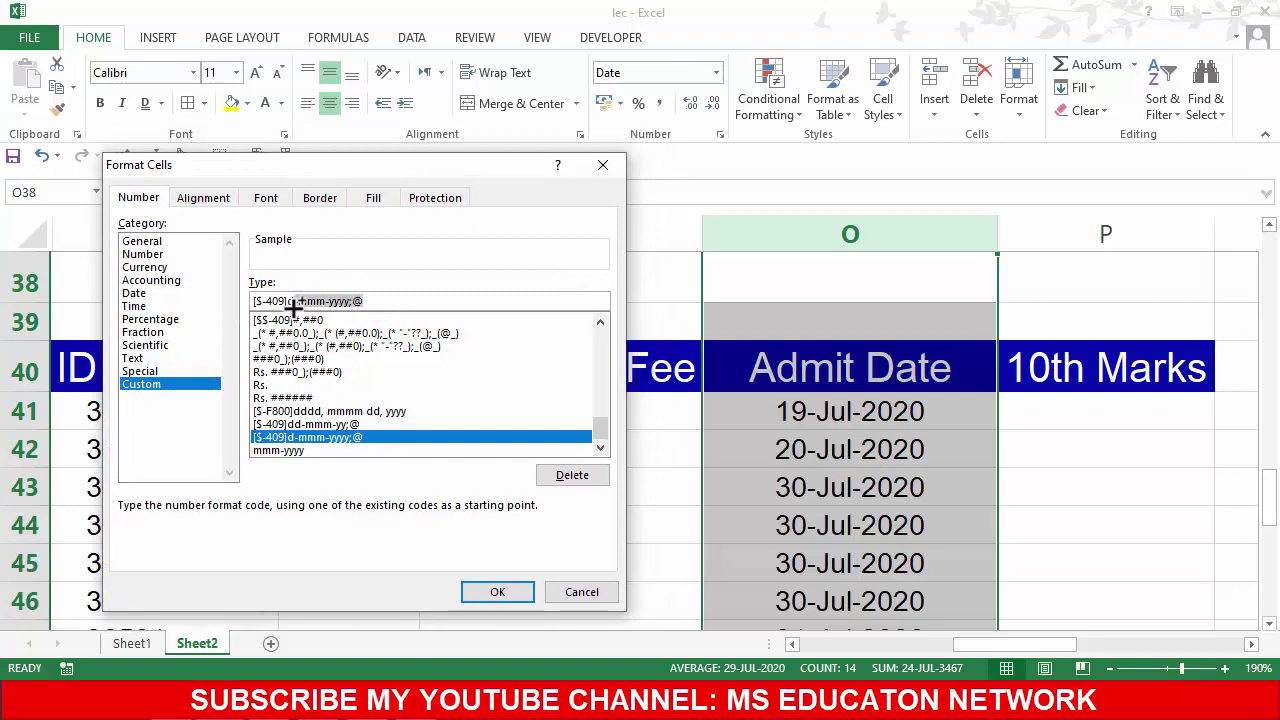
pyautogui.write('[')
pyautogui.press('BackSpace')
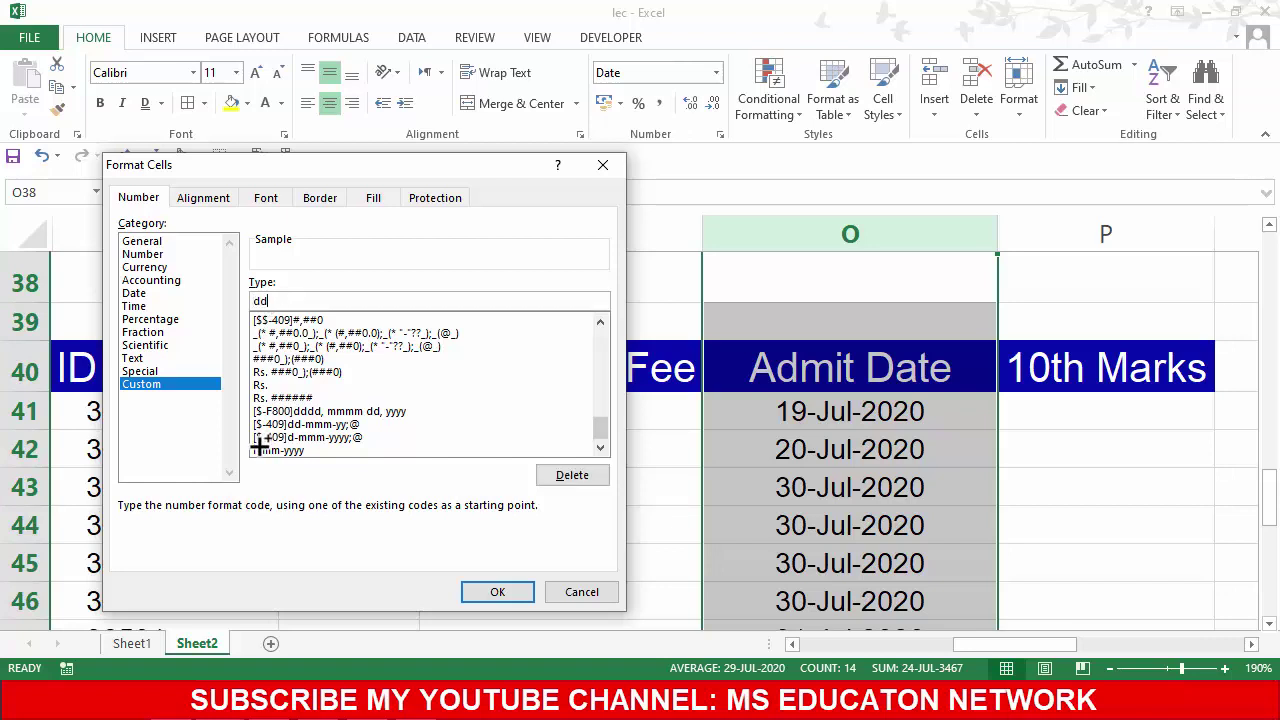
pyautogui.write('-')
pyautogui.write('mm/yy')
pyautogui.click(497, 591)
pyautogui.click(808, 450)
pyautogui.click(810, 540)
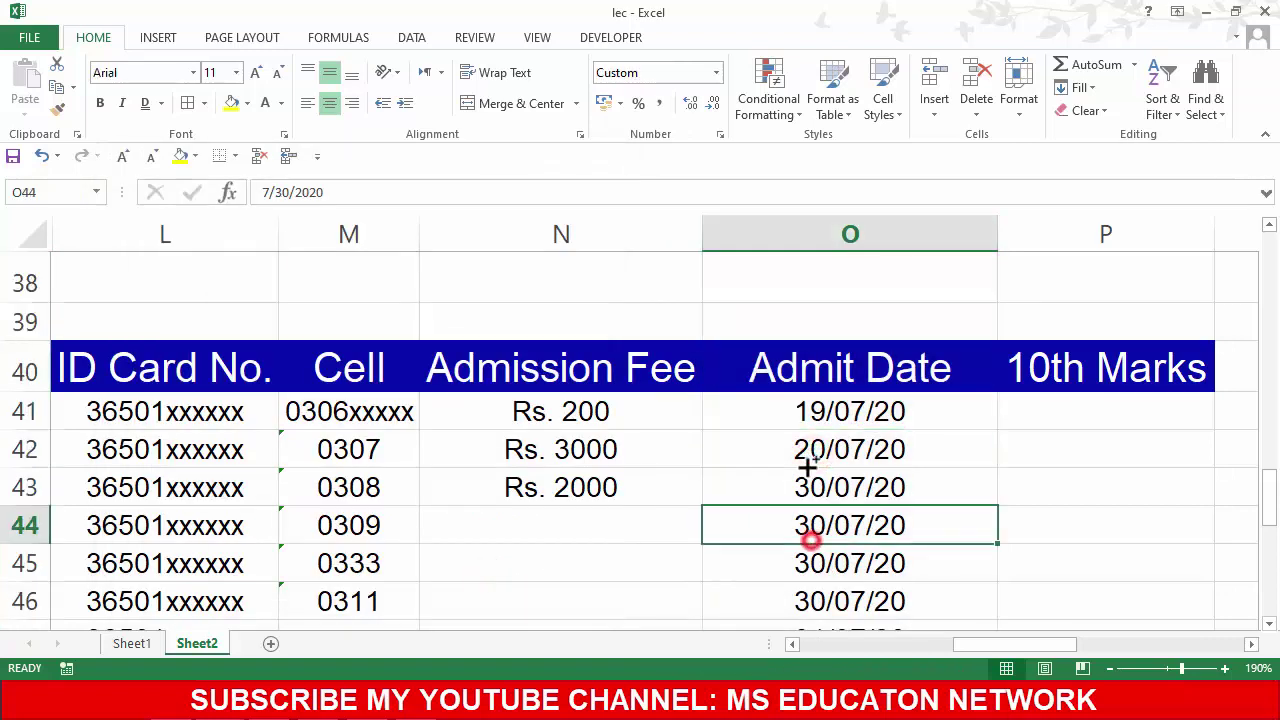
pyautogui.moveTo(800, 412); pyautogui.dragTo(823, 523)
pyautogui.click(820, 505)
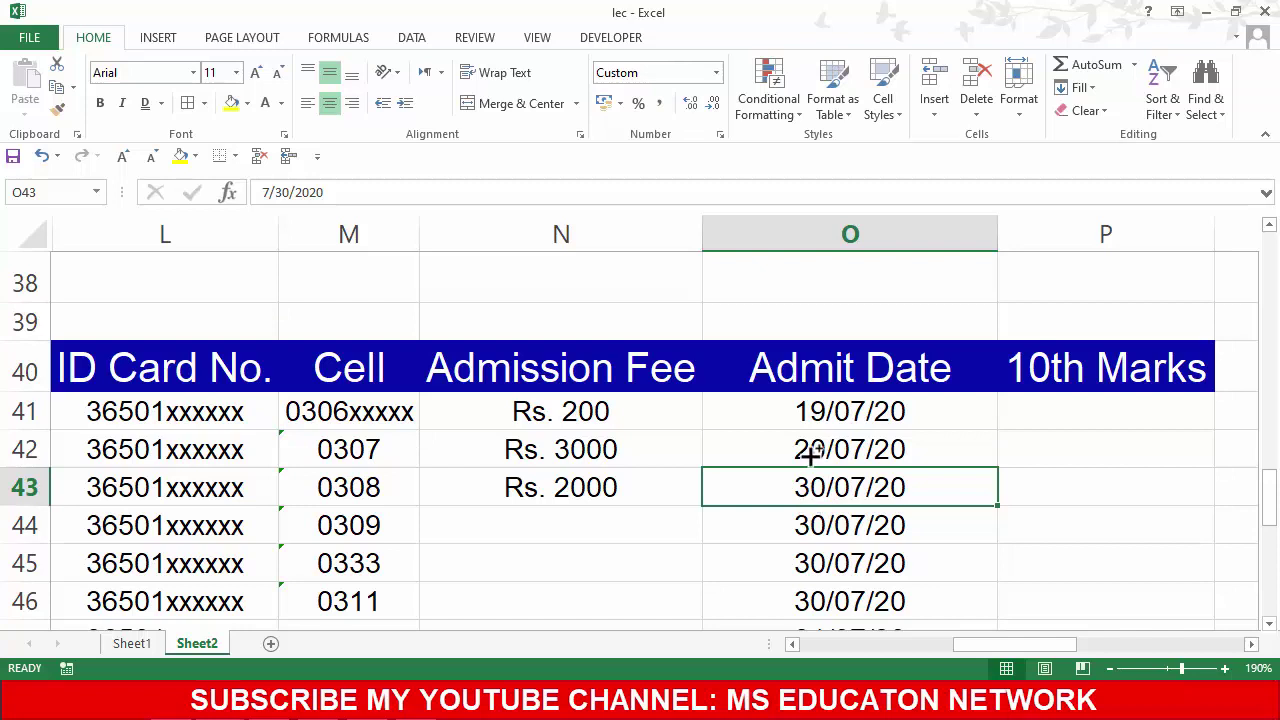
pyautogui.click(806, 420)
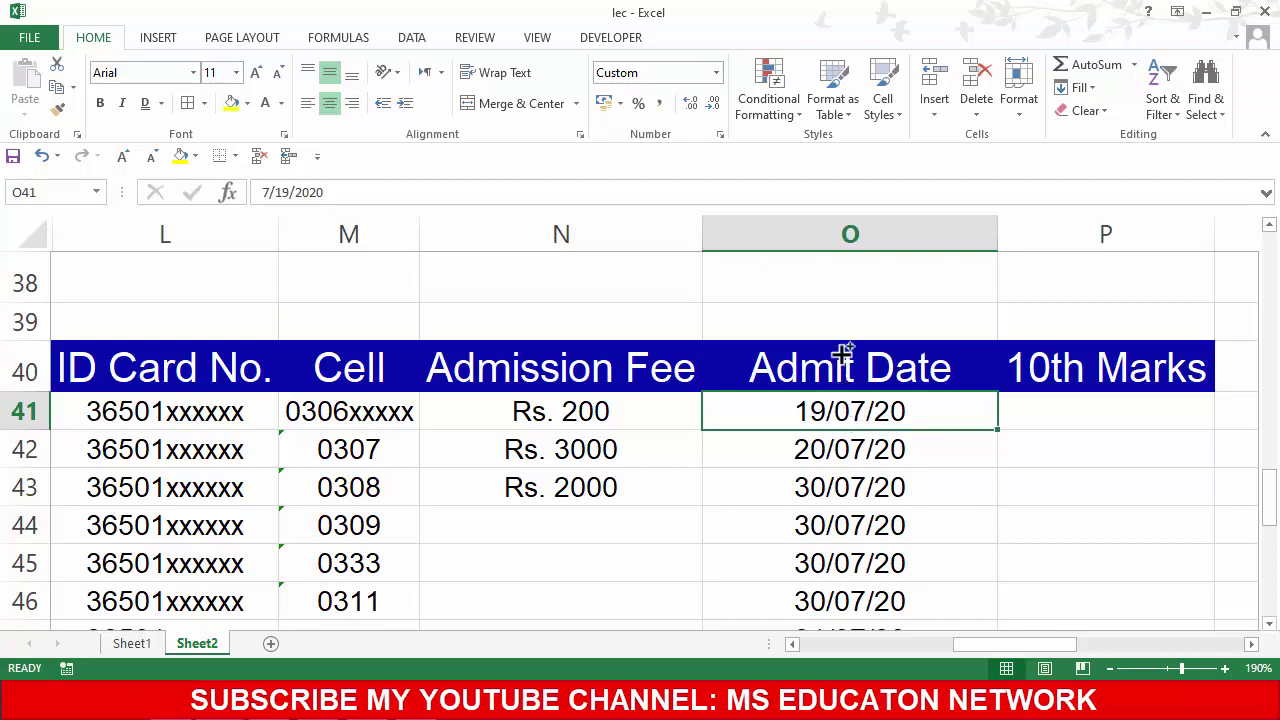
pyautogui.click(716, 72)
# Step: Change O41's custom format code to dd/ddd/mmm/yyyy so it reads 19/Sun/Jul/2020
pyautogui.click(663, 494)
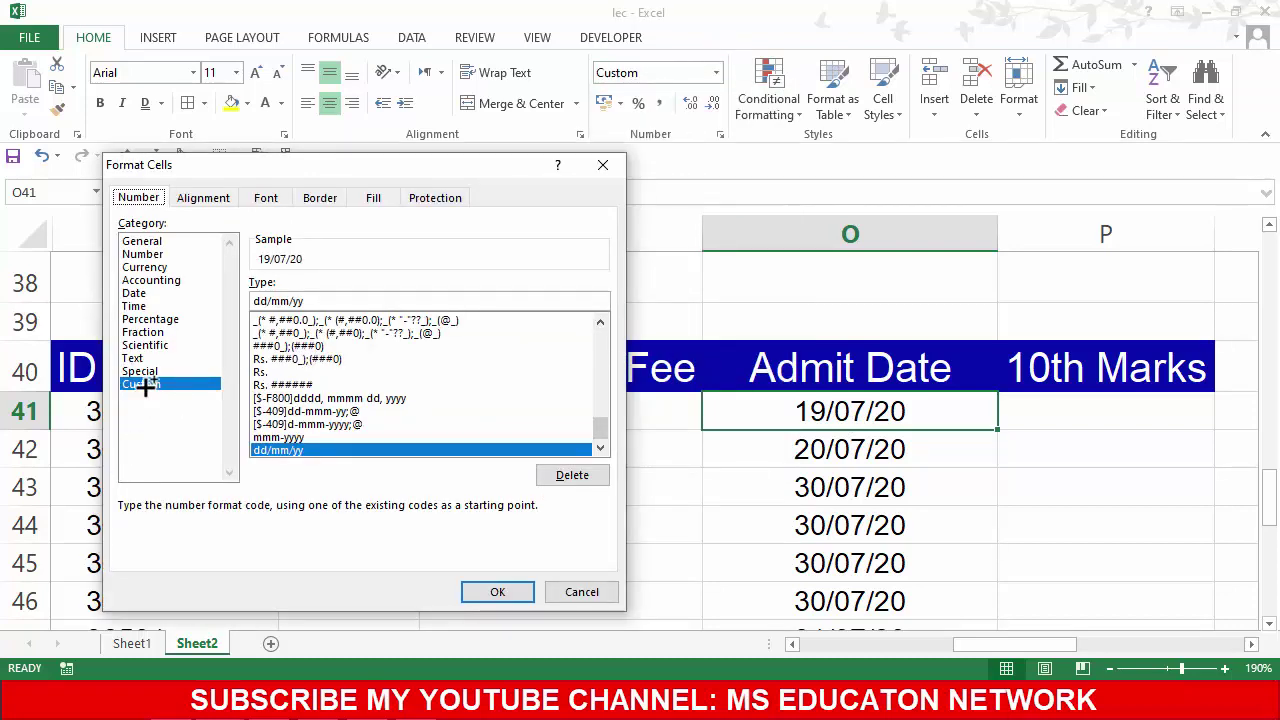
pyautogui.moveTo(257, 301); pyautogui.dragTo(315, 300)
pyautogui.click(283, 300)
pyautogui.write('m')
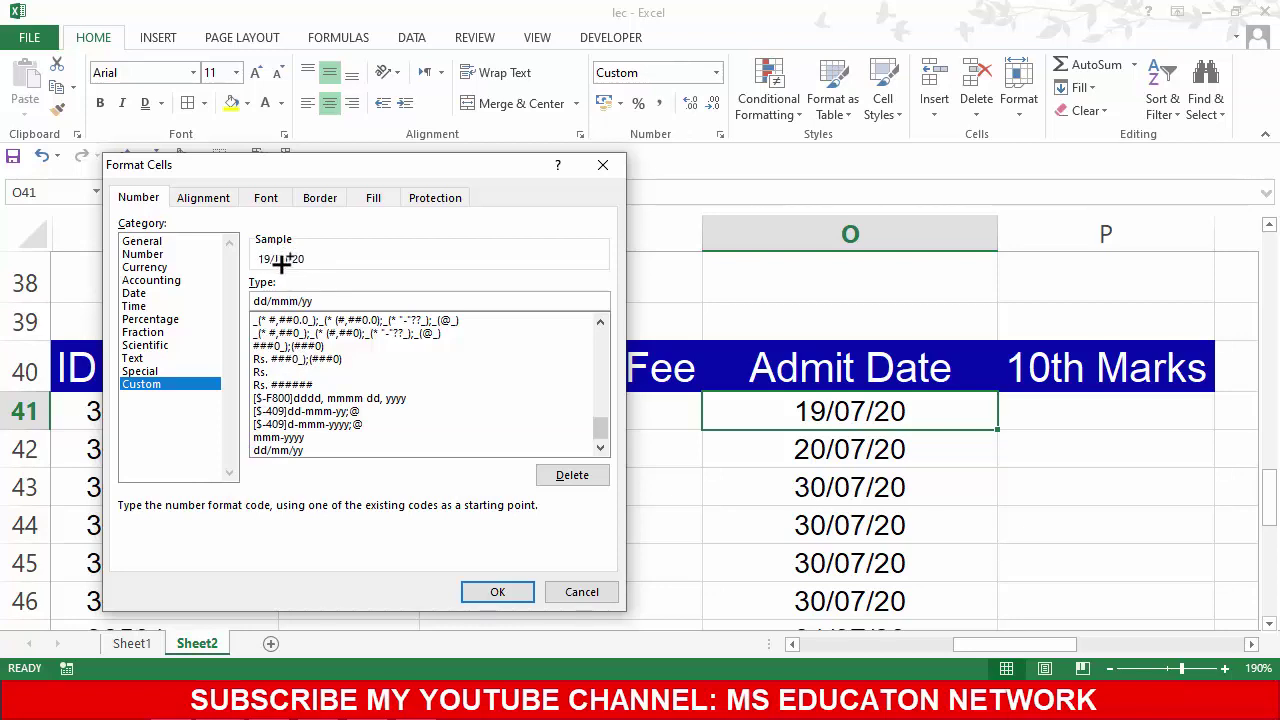
pyautogui.write('m')
pyautogui.press('BackSpace')
pyautogui.write('d')
pyautogui.click(256, 304)
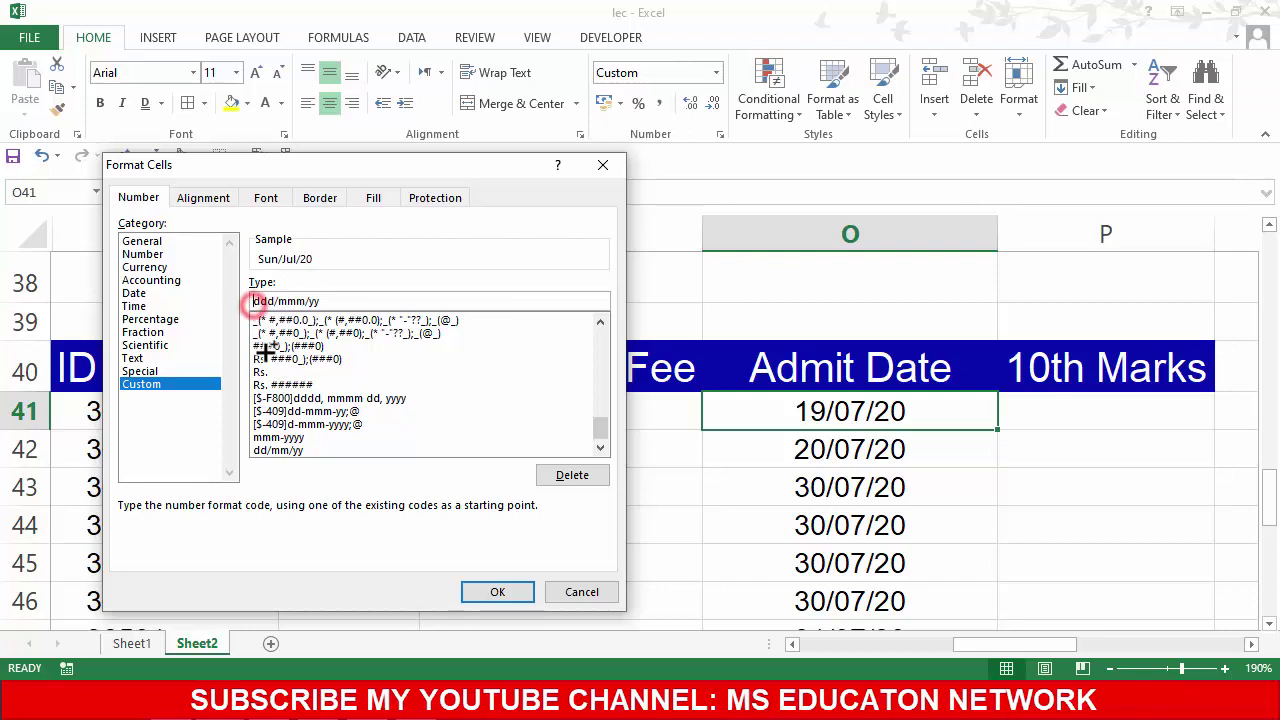
pyautogui.write('dd/')
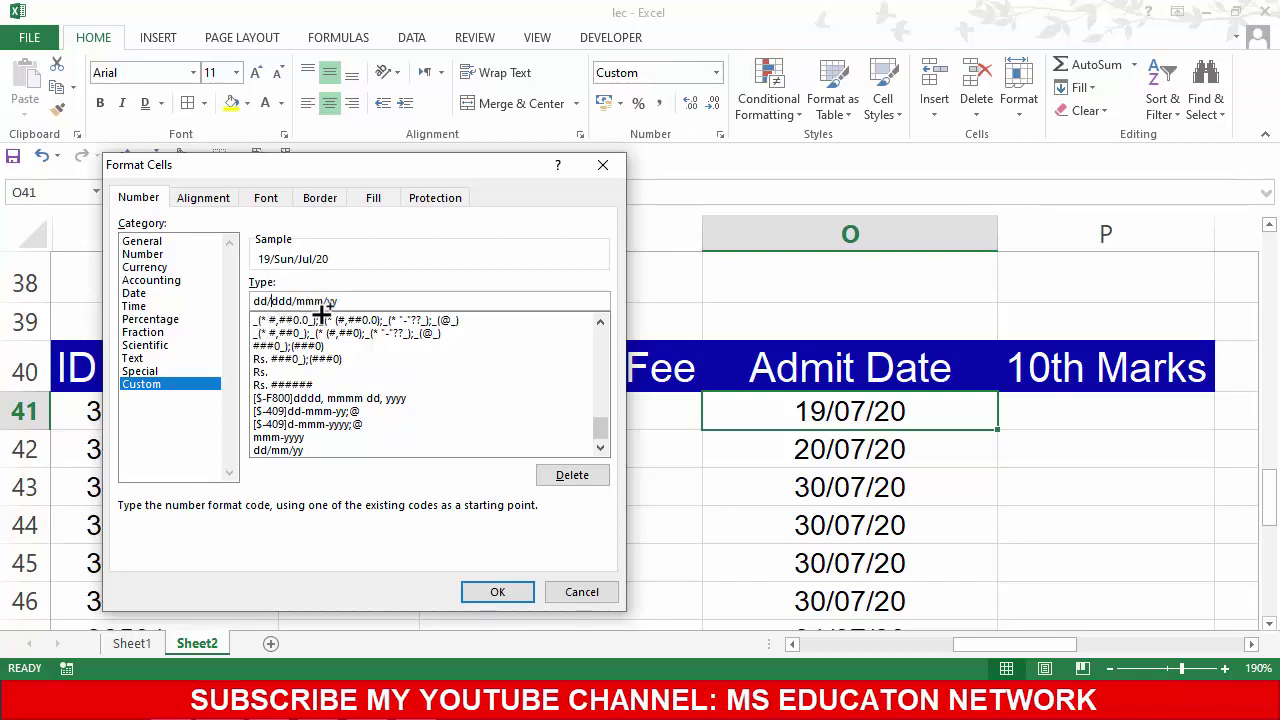
pyautogui.moveTo(327, 301); pyautogui.dragTo(340, 302)
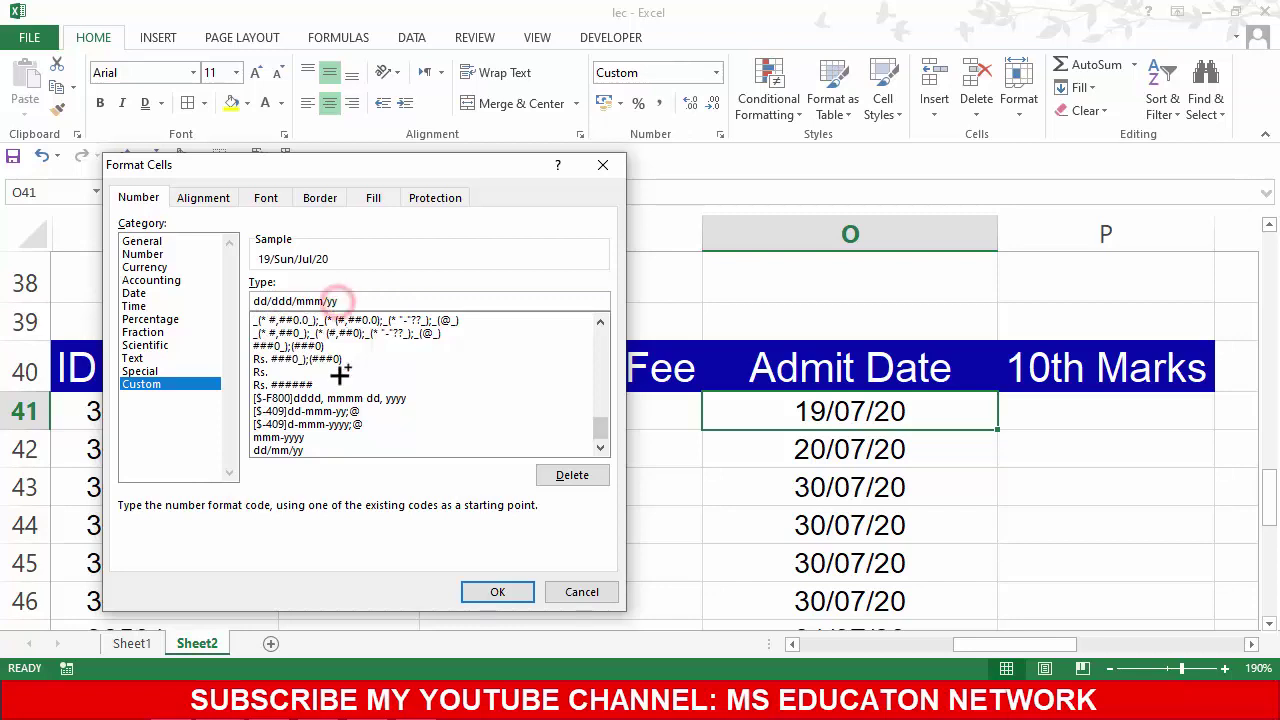
pyautogui.write('yyy')
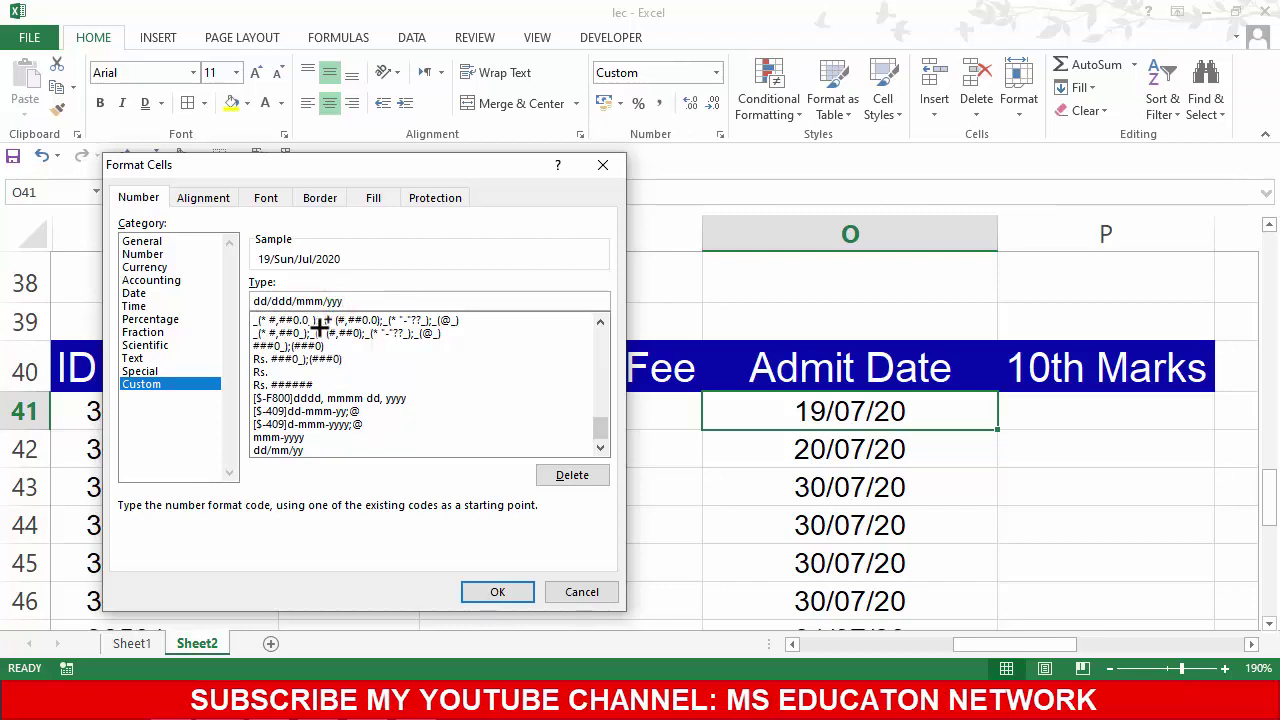
pyautogui.click(505, 595)
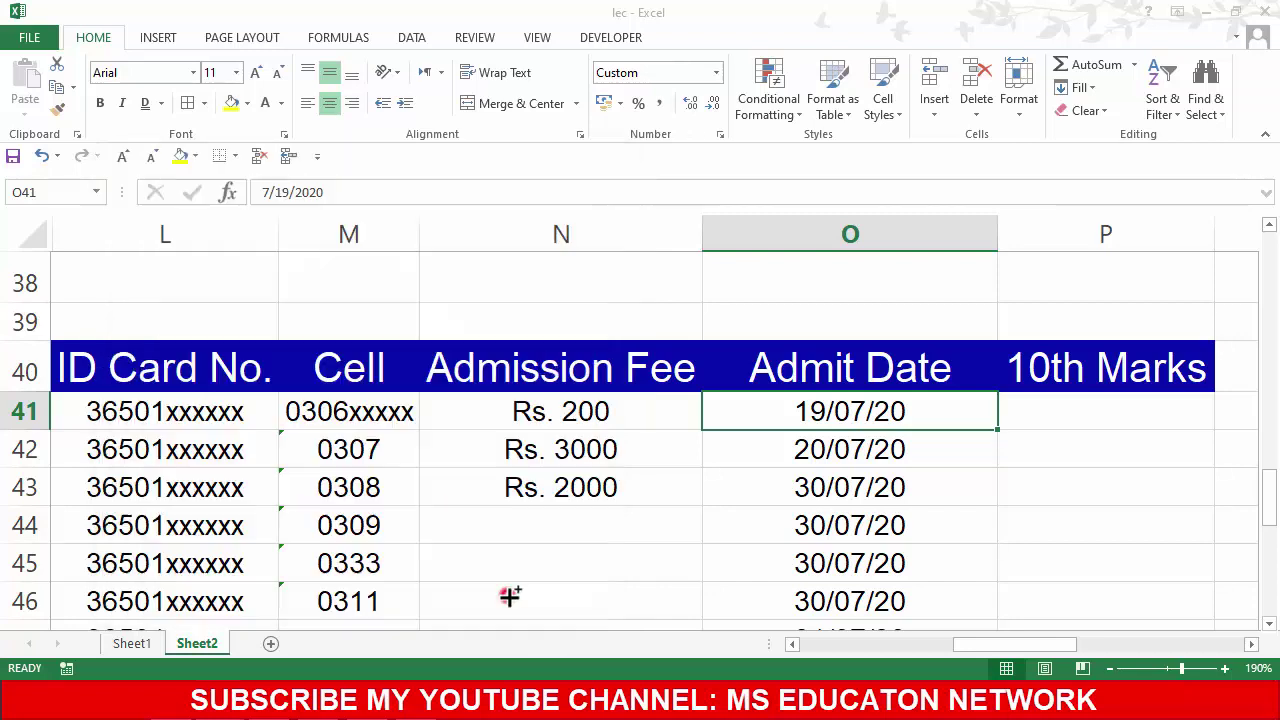
# Step: Reformat column O as Short Date so the dates read 7/19/2020, 7/20/2020 and so on
pyautogui.click(828, 490)
pyautogui.click(830, 414)
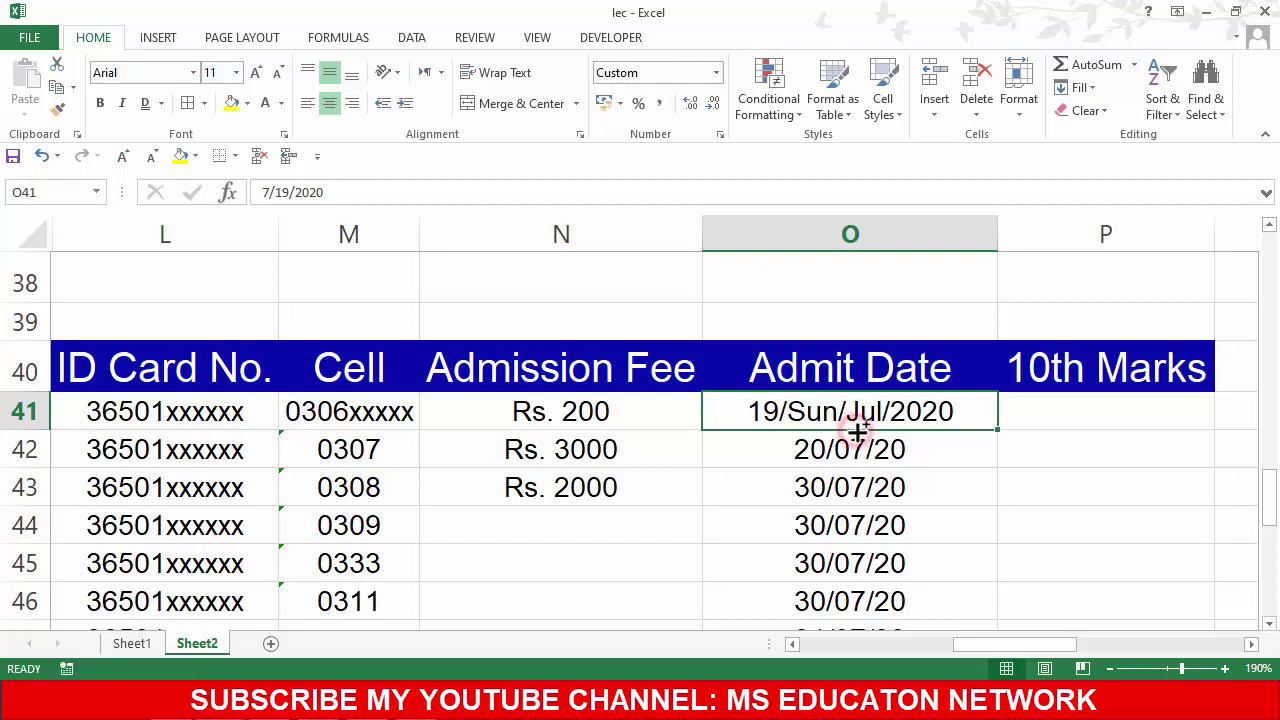
pyautogui.click(809, 240)
pyautogui.click(716, 74)
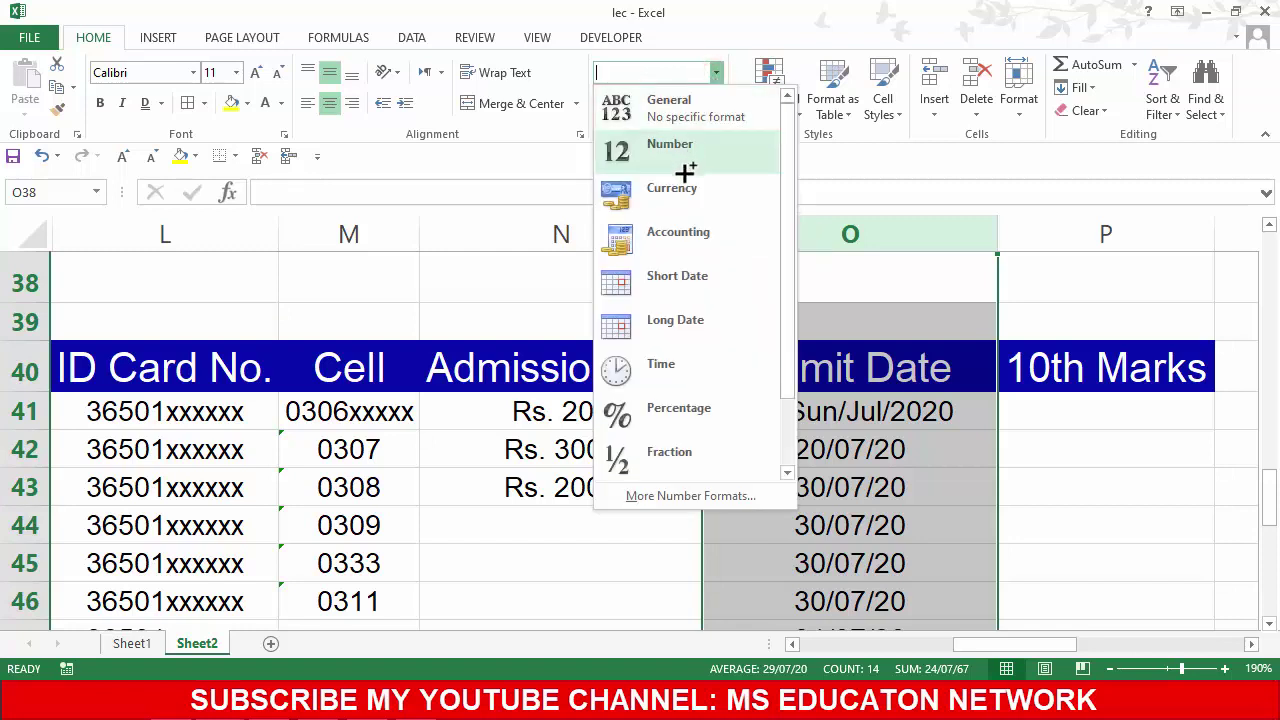
pyautogui.click(688, 292)
pyautogui.click(1106, 408)
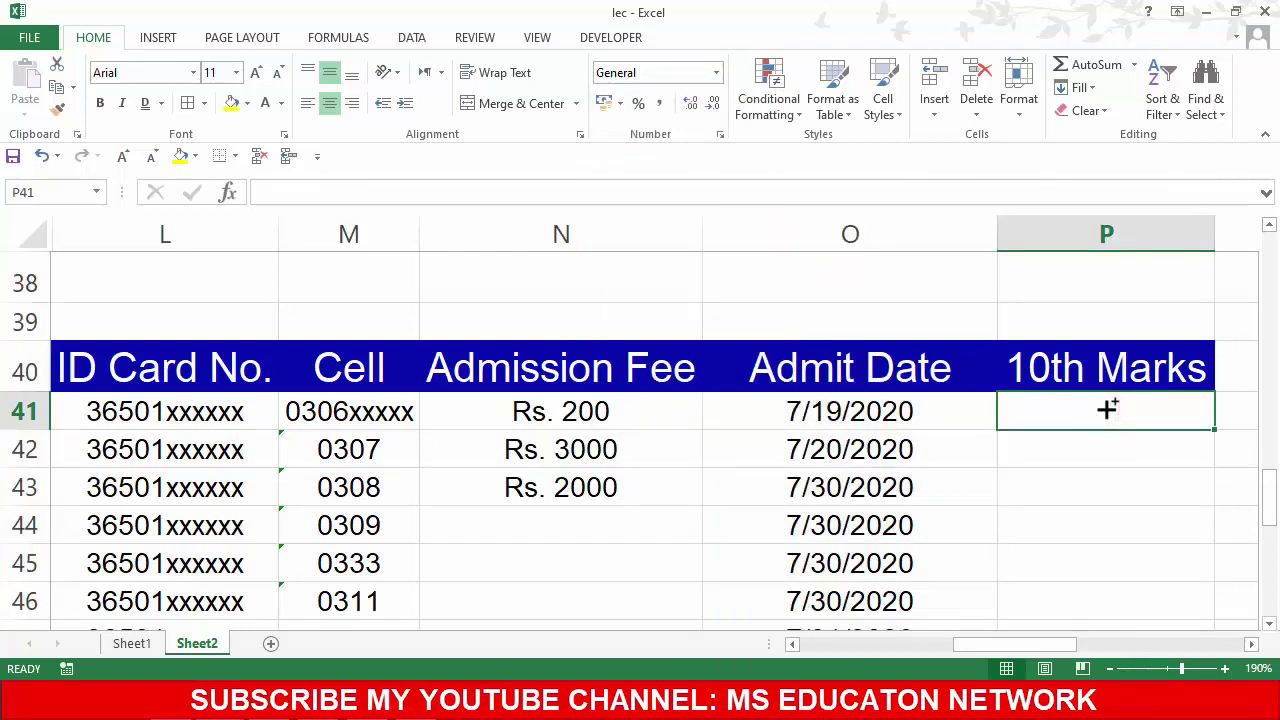